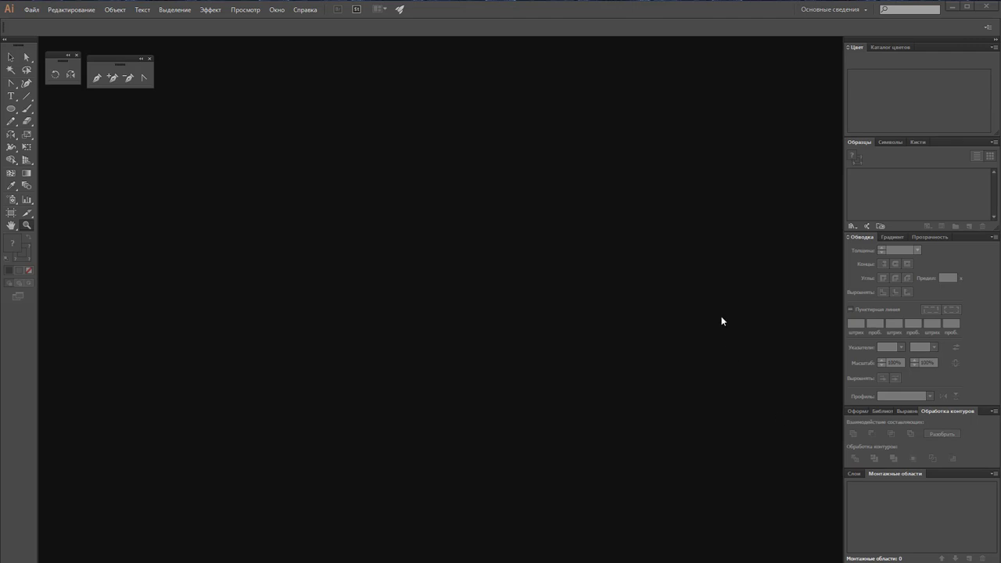
# Step: Create a new blank A4 (210×297 mm) print document
pyautogui.click(31, 10)
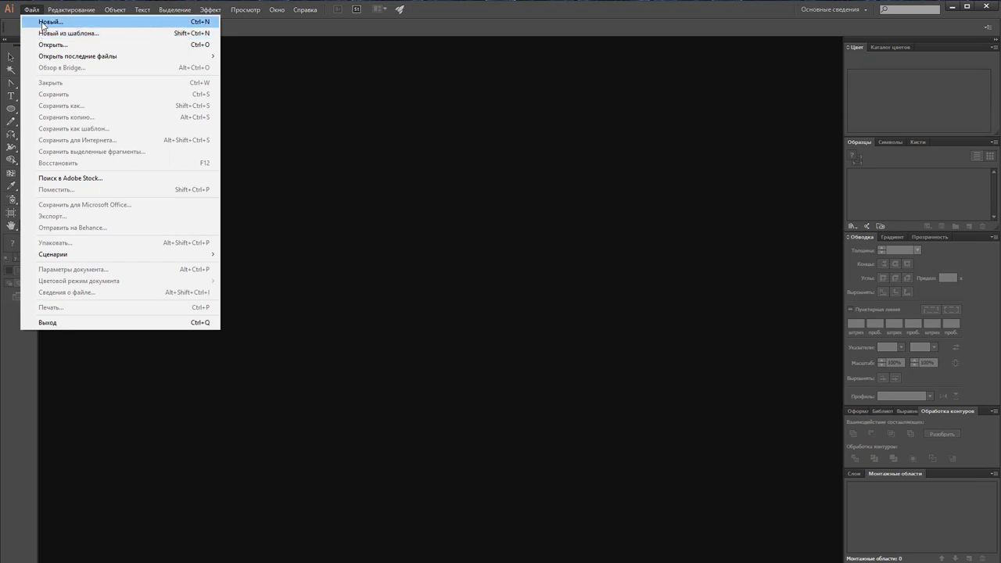
pyautogui.click(43, 23)
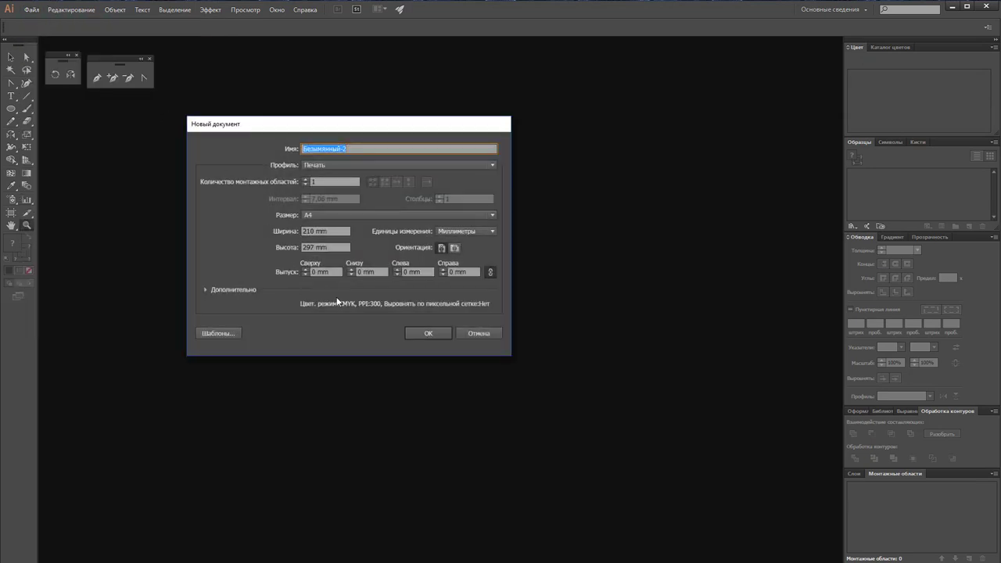
pyautogui.click(424, 328)
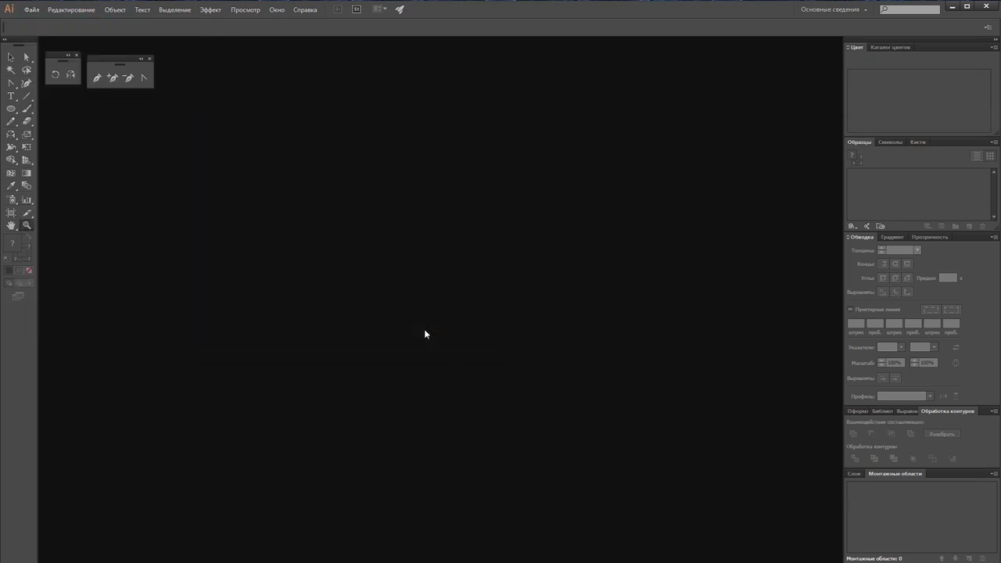
pyautogui.click(29, 11)
# Step: Open the jeans photo G3T0_453_ADRI_Stretch_Font_Pants_back_W_web.jpg from the Марафон по техническому рисунку folder
pyautogui.click(47, 44)
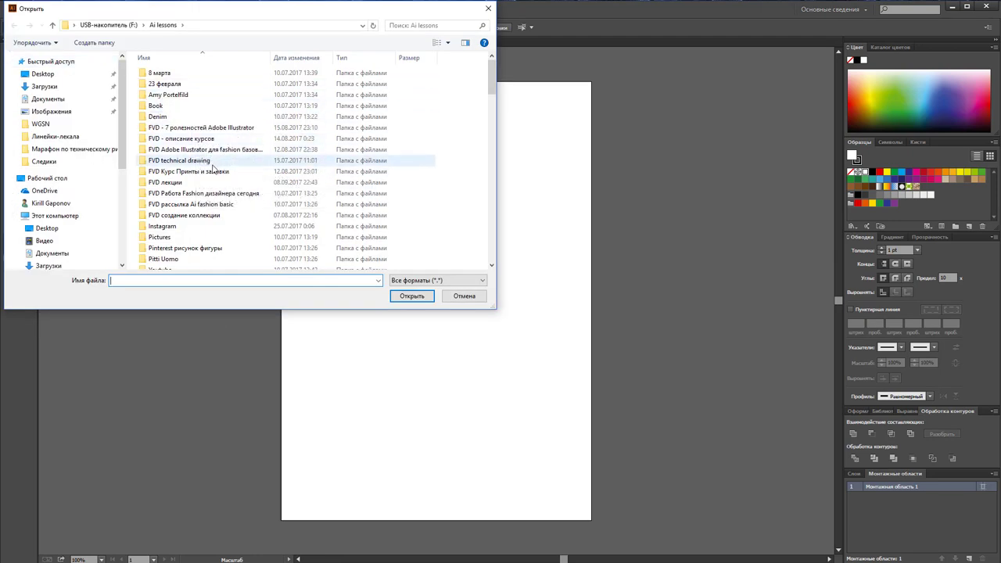
pyautogui.doubleClick(210, 162)
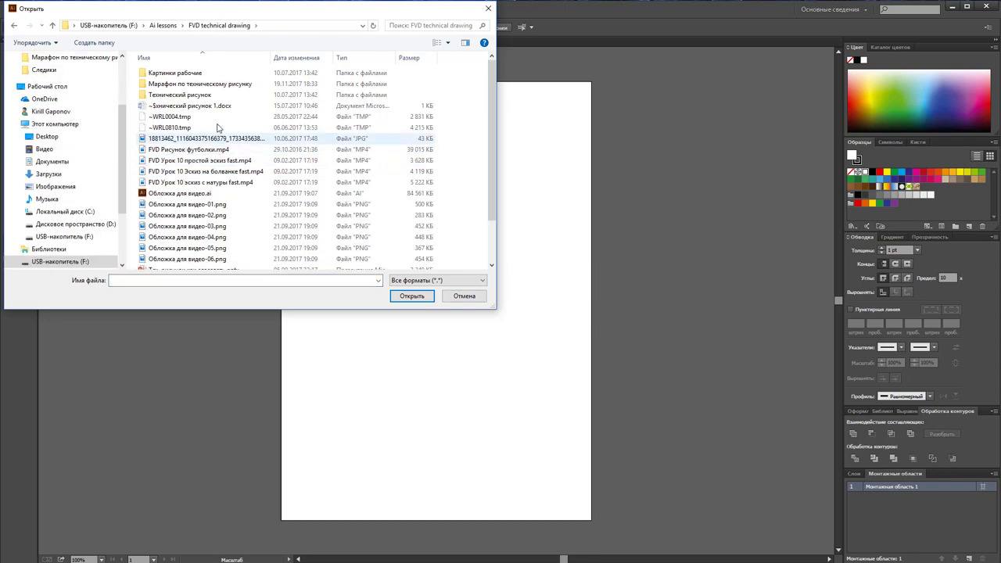
pyautogui.doubleClick(205, 84)
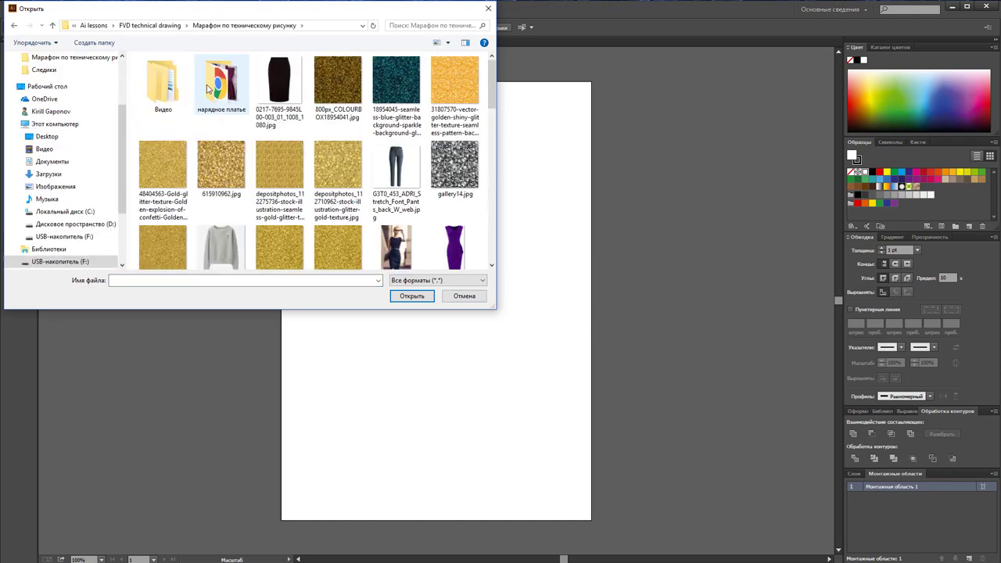
pyautogui.click(383, 170)
pyautogui.click(412, 296)
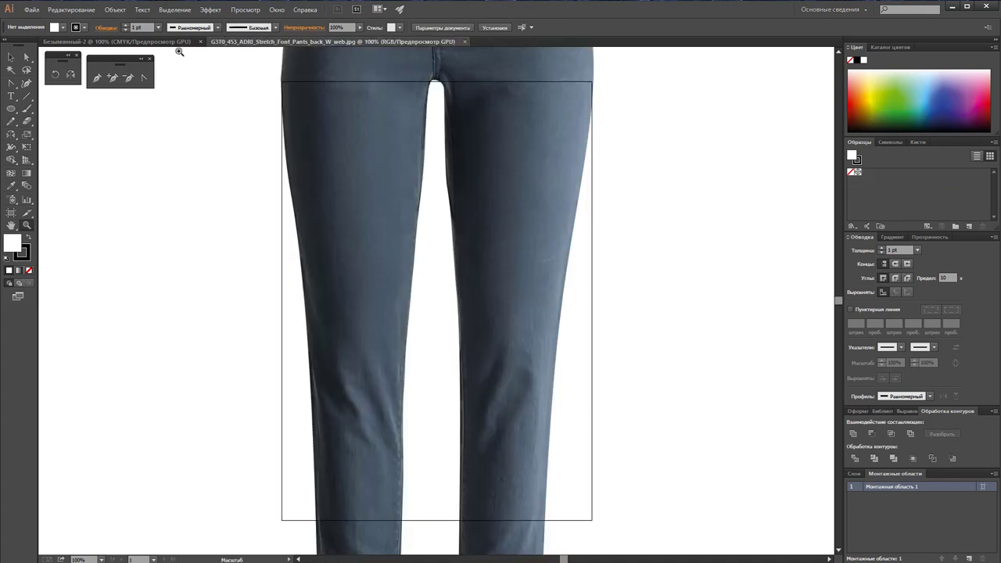
# Step: Copy the jeans photo into the untitled document, close its window, and shrink it onto the artboard
pyautogui.moveTo(328, 42); pyautogui.dragTo(496, 114)
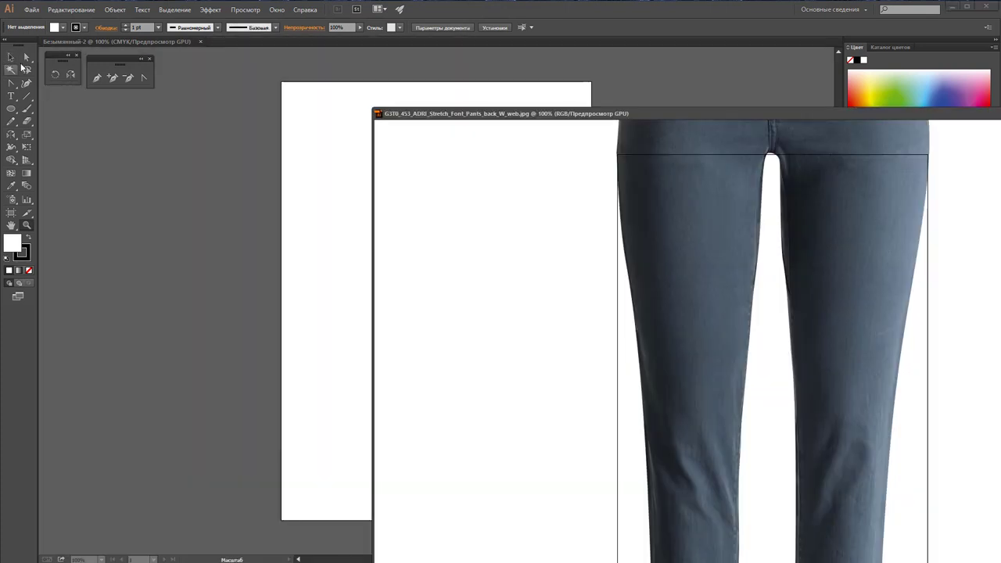
pyautogui.press('v')
pyautogui.moveTo(769, 279)
pyautogui.mouseDown()
pyautogui.moveTo(394, 301)
pyautogui.moveTo(204, 291)
pyautogui.mouseUp()
pyautogui.moveTo(680, 114); pyautogui.dragTo(460, 113)
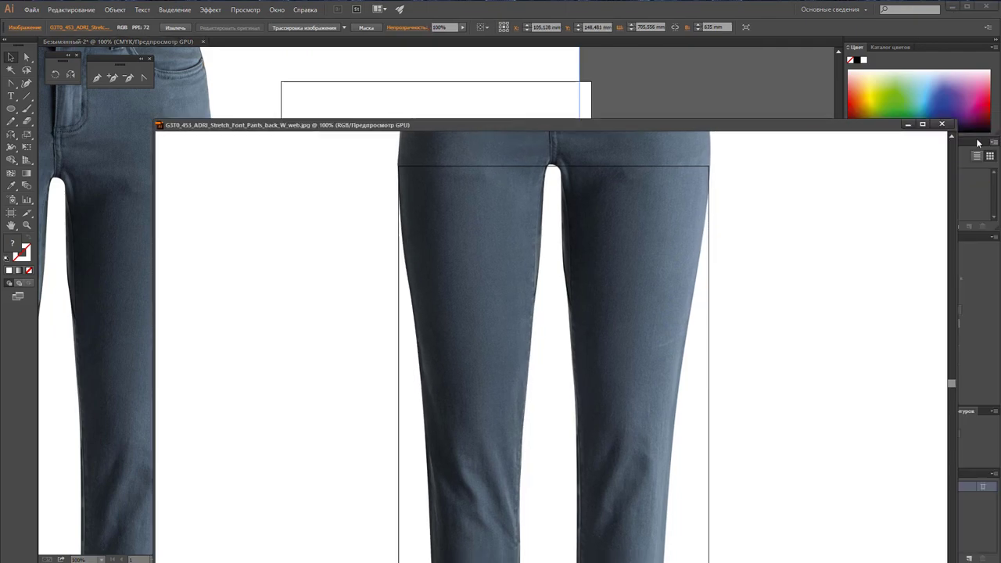
pyautogui.click(942, 125)
pyautogui.moveTo(373, 270); pyautogui.dragTo(374, 270)
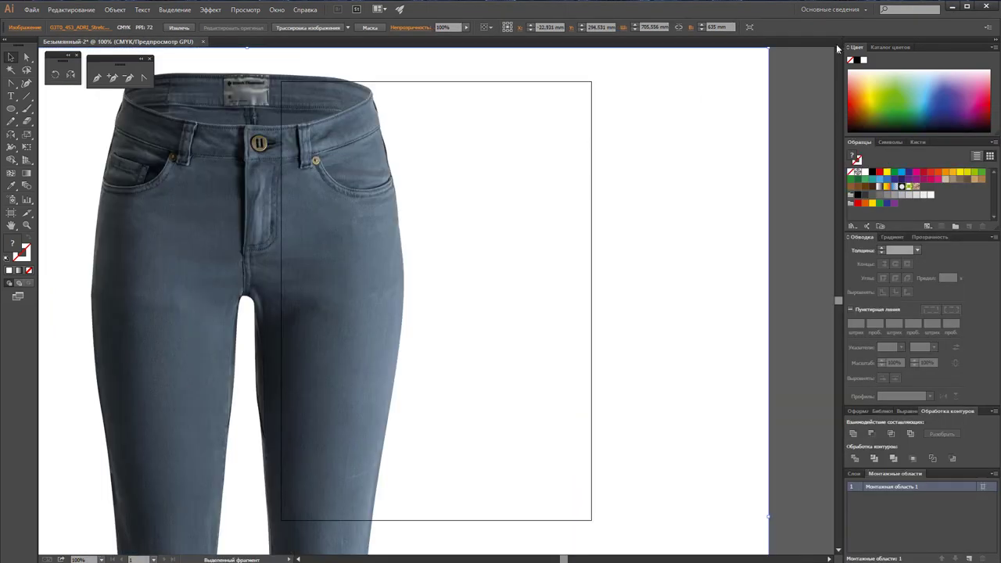
pyautogui.moveTo(660, 139)
pyautogui.mouseDown()
pyautogui.moveTo(395, 356)
pyautogui.moveTo(397, 382)
pyautogui.mouseUp()
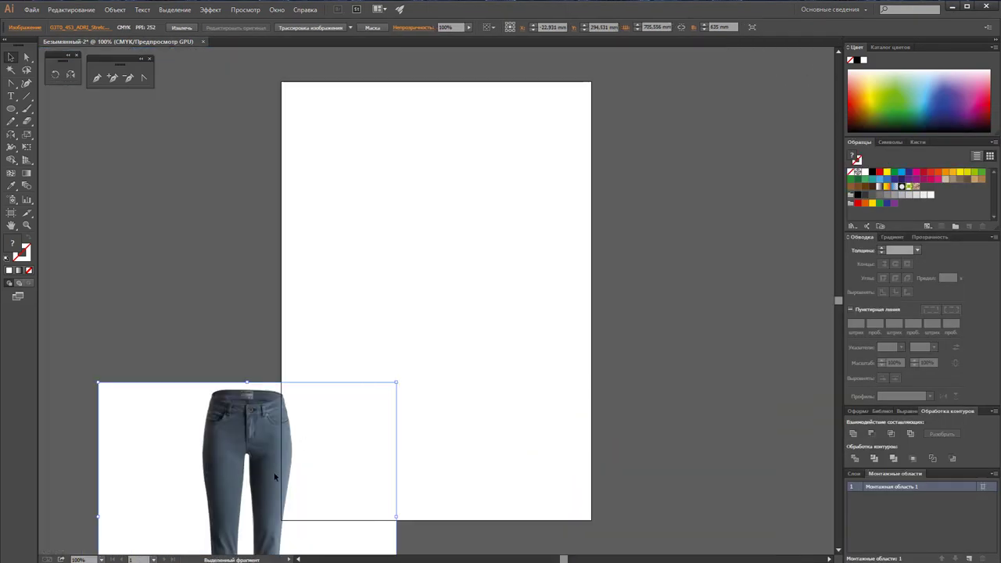
pyautogui.moveTo(265, 486); pyautogui.dragTo(452, 204)
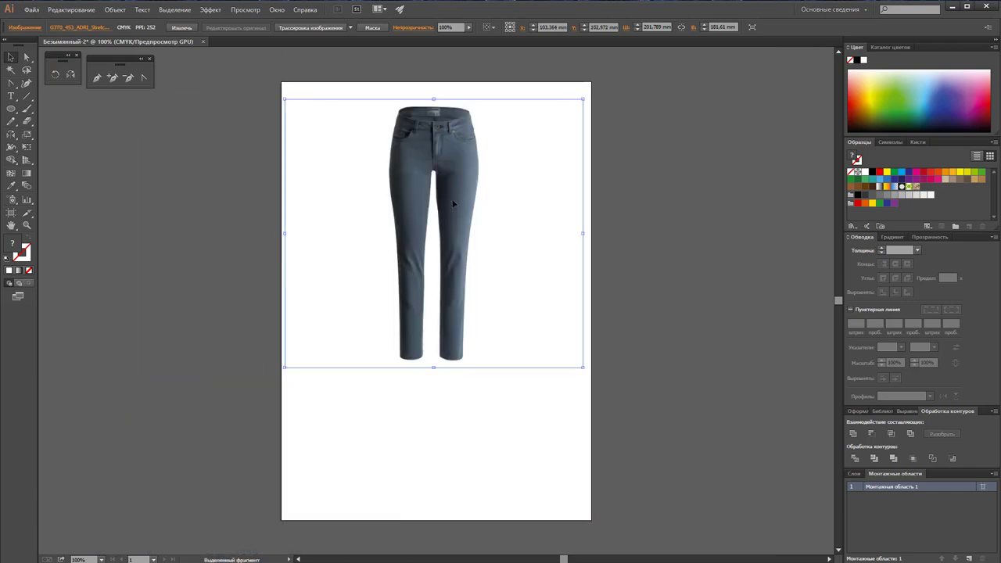
# Step: Enlarge the photo to about 245 × 221 mm, centre it, and lock its layer
pyautogui.moveTo(284, 366); pyautogui.dragTo(252, 396)
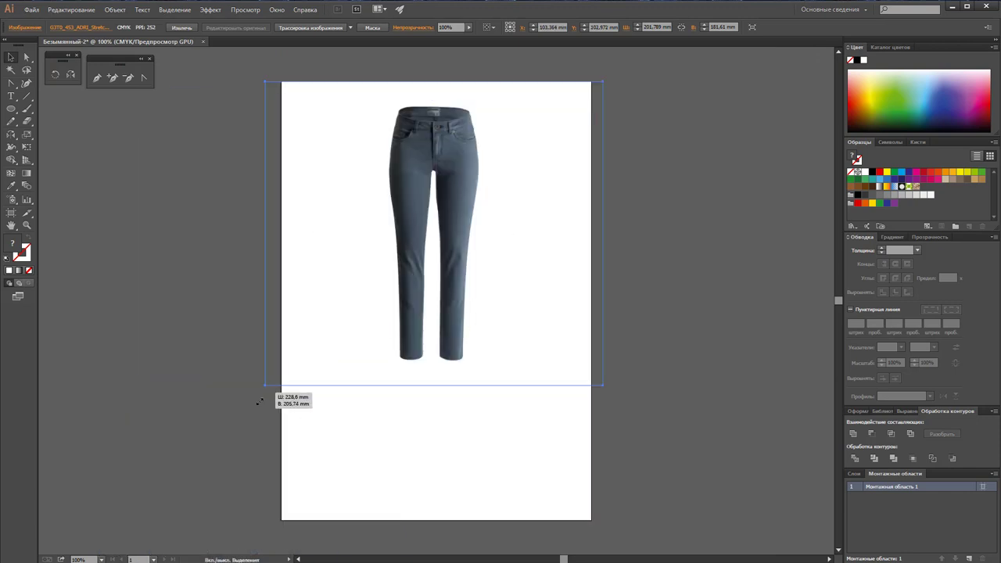
pyautogui.moveTo(423, 239); pyautogui.dragTo(430, 285)
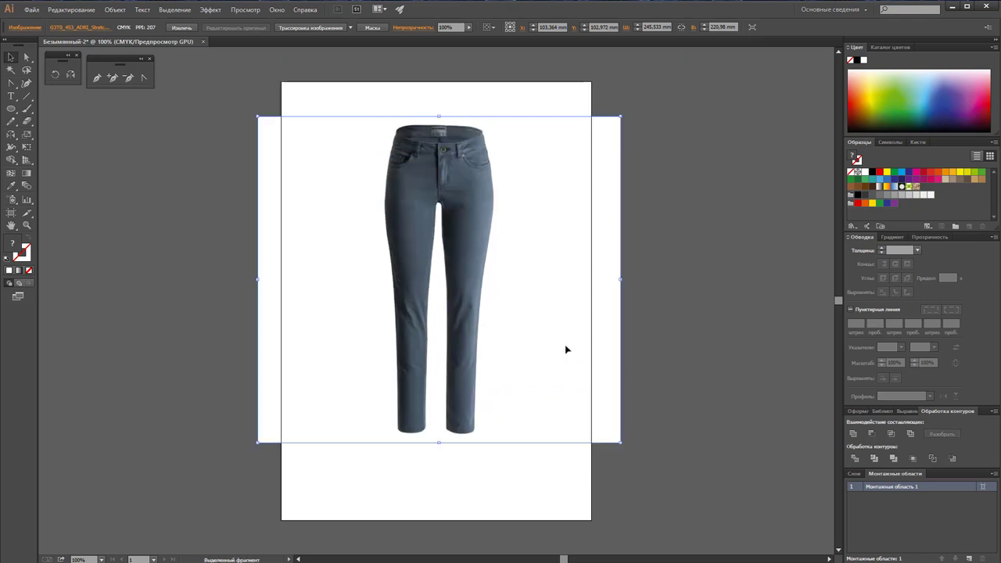
pyautogui.click(854, 474)
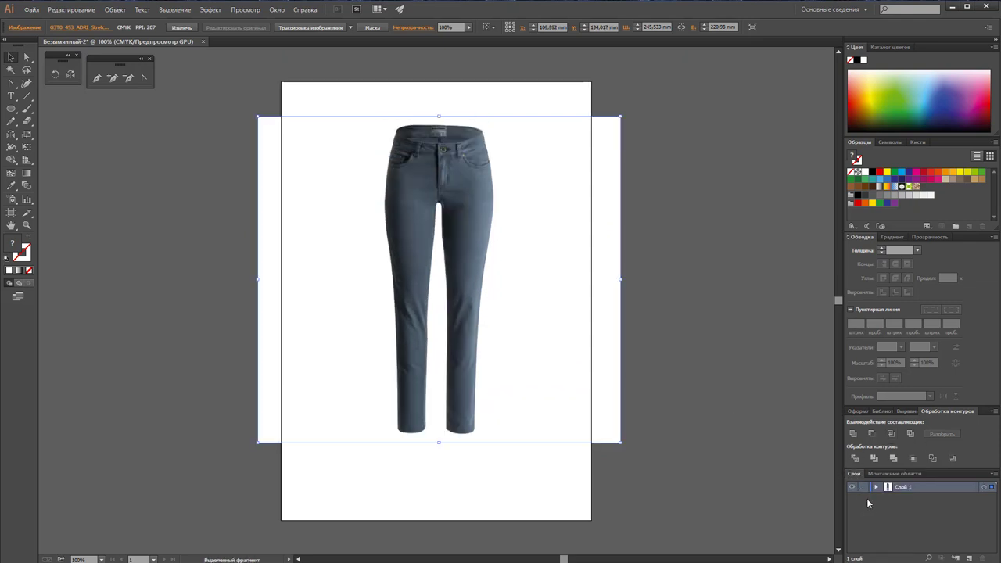
pyautogui.click(862, 487)
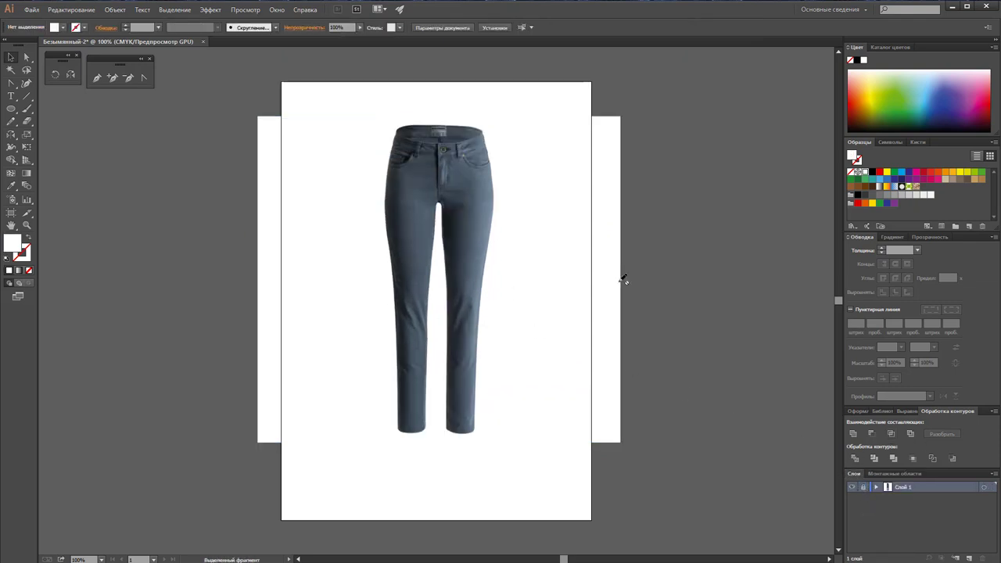
# Step: Zoom in on the jeans photo
pyautogui.click(27, 225)
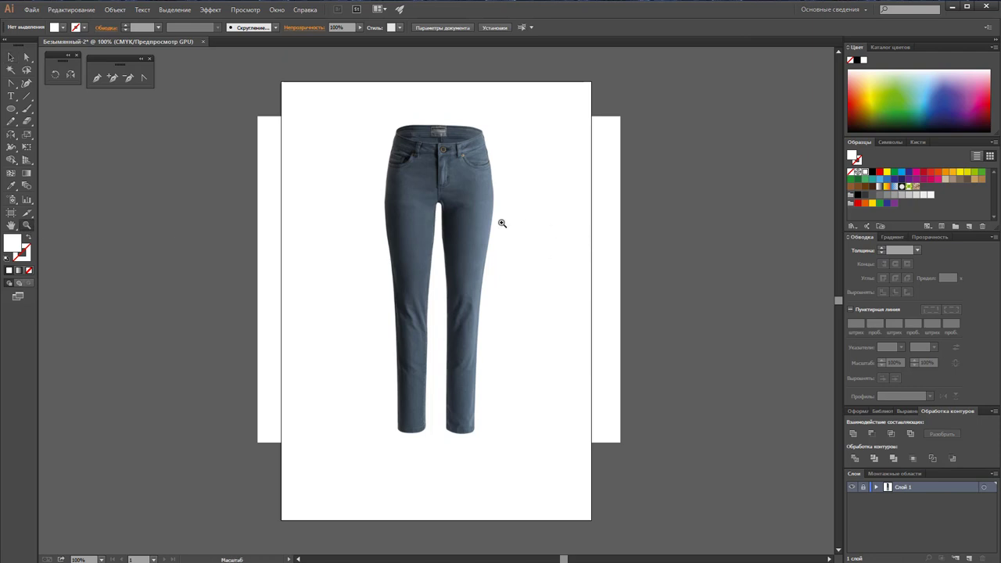
pyautogui.click(458, 235)
pyautogui.scroll(-1, 402, 261)
pyautogui.scroll(-2, 399, 259)
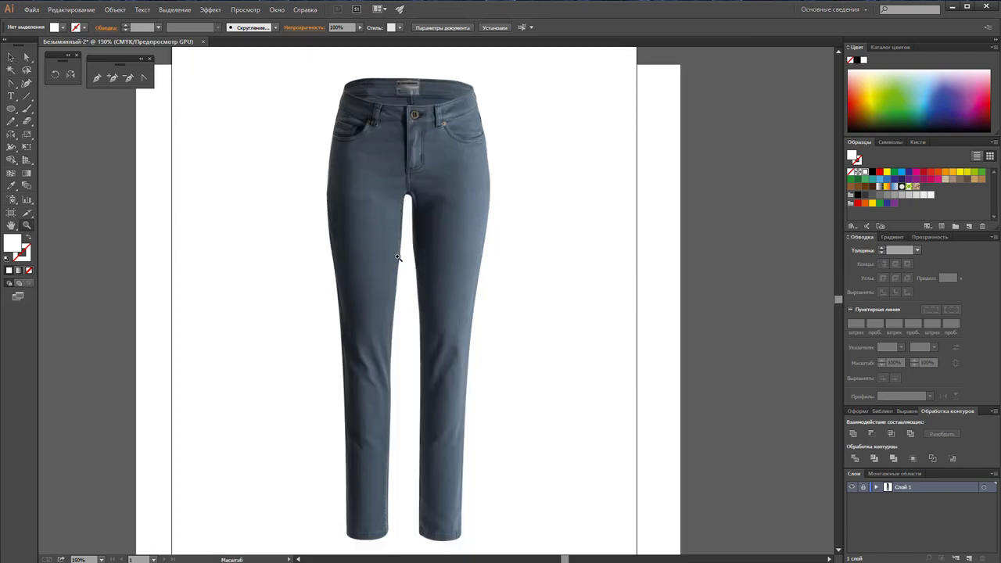
# Step: Add Слой 2 above the locked photo layer
pyautogui.click(970, 558)
pyautogui.click(442, 166)
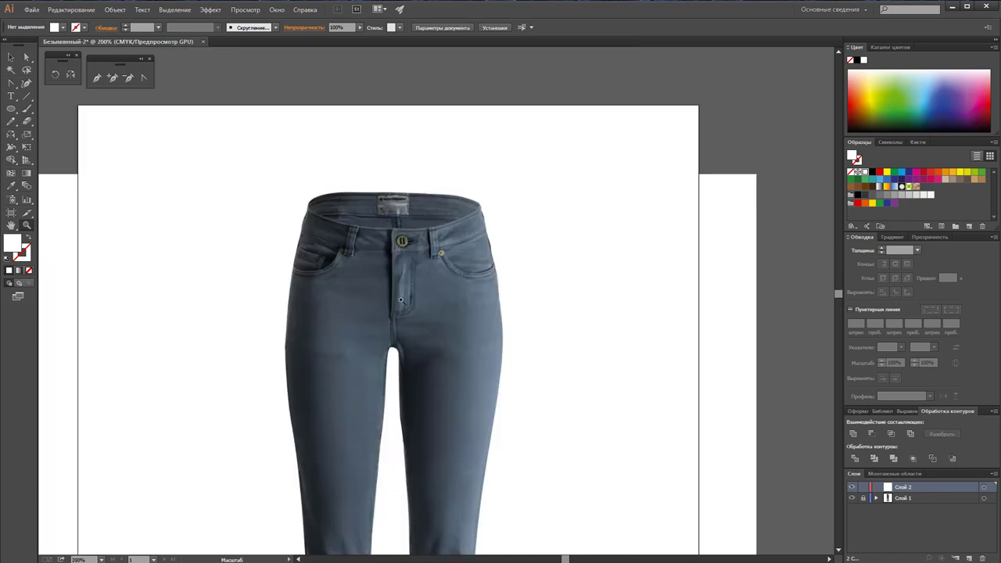
pyautogui.click(403, 302)
pyautogui.click(452, 303)
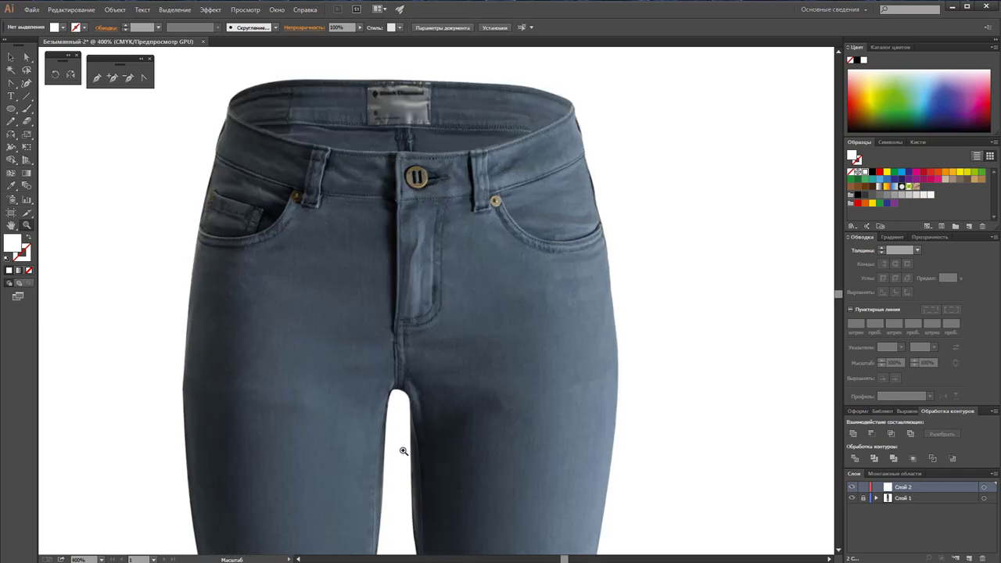
pyautogui.press('\\')
pyautogui.press('z')
pyautogui.keyDown('alt'); pyautogui.click(431, 368); pyautogui.keyUp('alt')
pyautogui.keyDown('alt'); pyautogui.click(431, 367); pyautogui.keyUp('alt')
pyautogui.keyDown('alt'); pyautogui.click(431, 376); pyautogui.keyUp('alt')
pyautogui.scroll(-1, 441, 198)
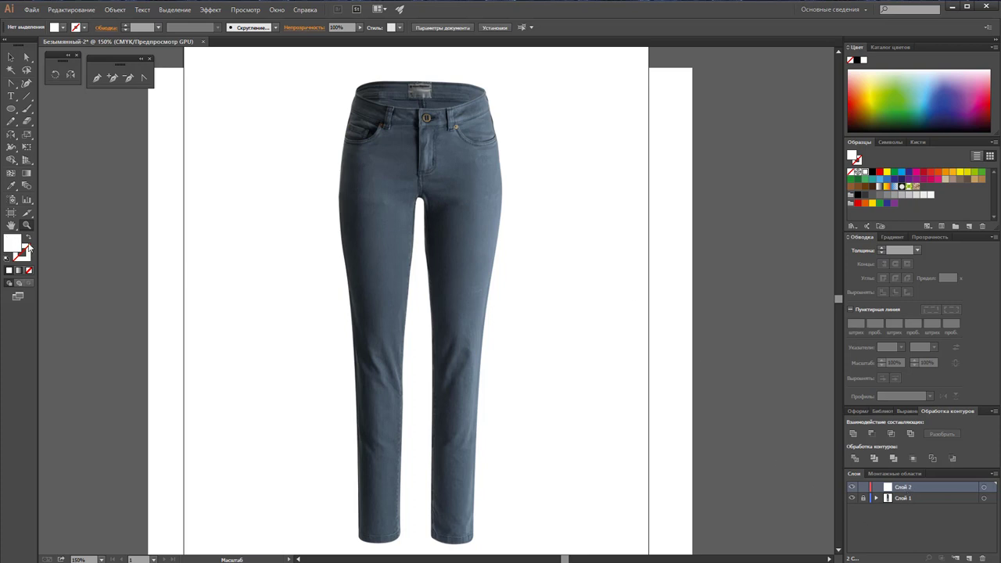
# Step: Set the fill to None and the stroke to green, with the Pen tool selected
pyautogui.click(30, 271)
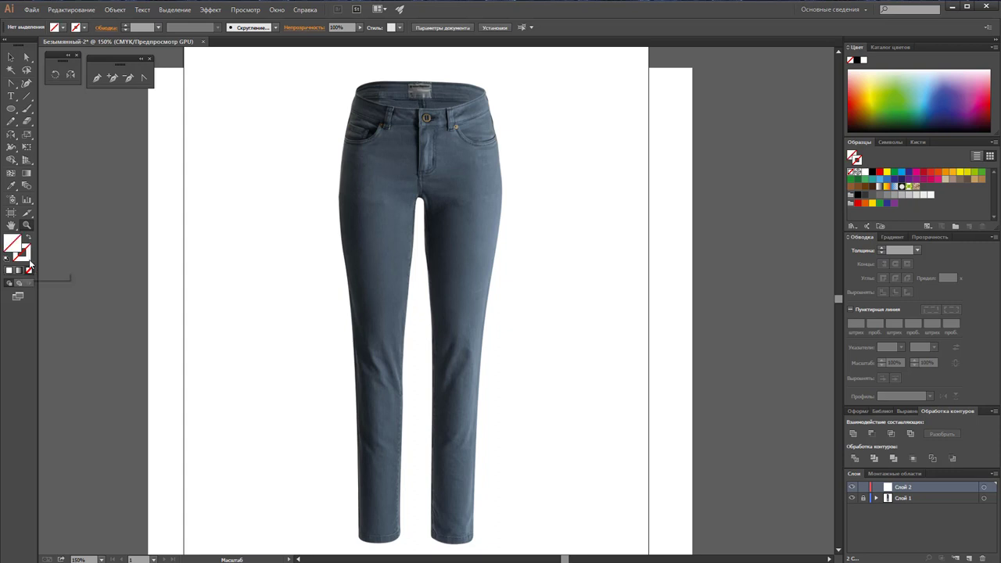
pyautogui.press('x')
pyautogui.click(872, 172)
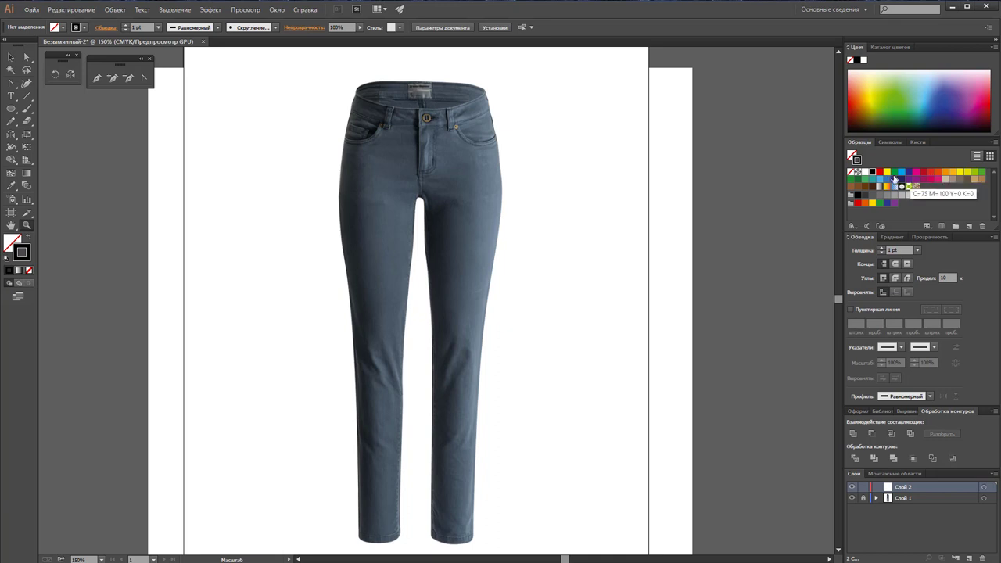
pyautogui.click(974, 173)
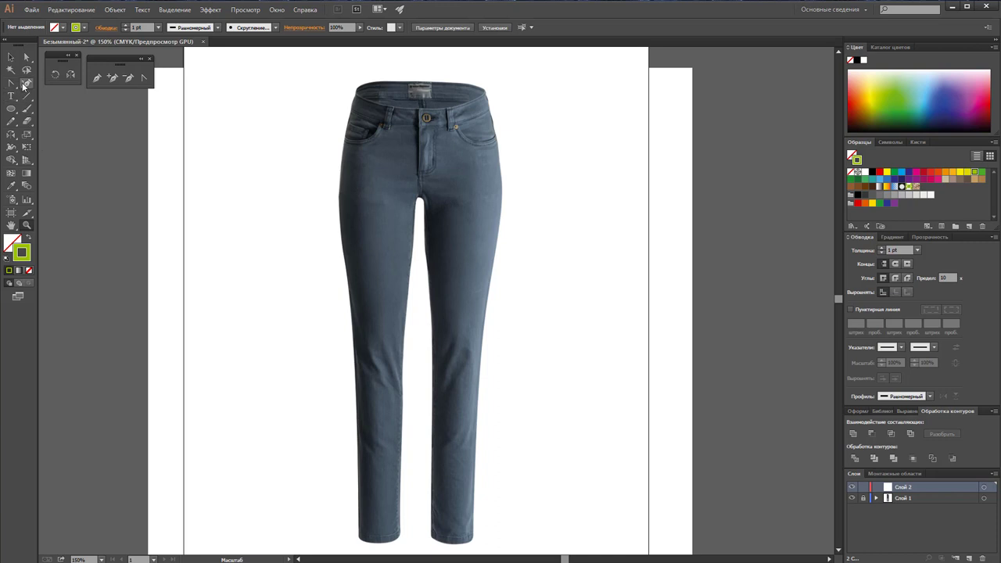
pyautogui.click(95, 80)
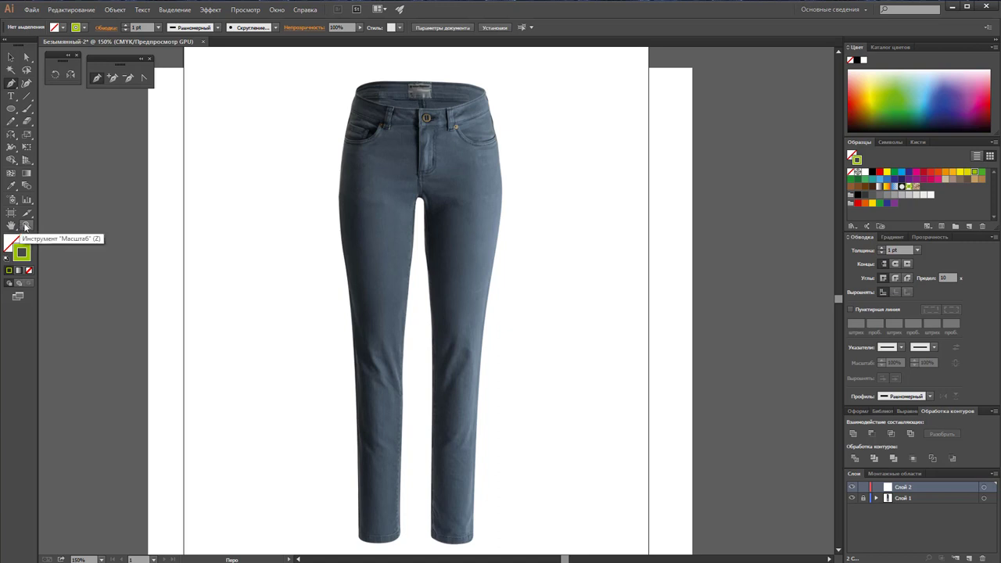
pyautogui.click(100, 80)
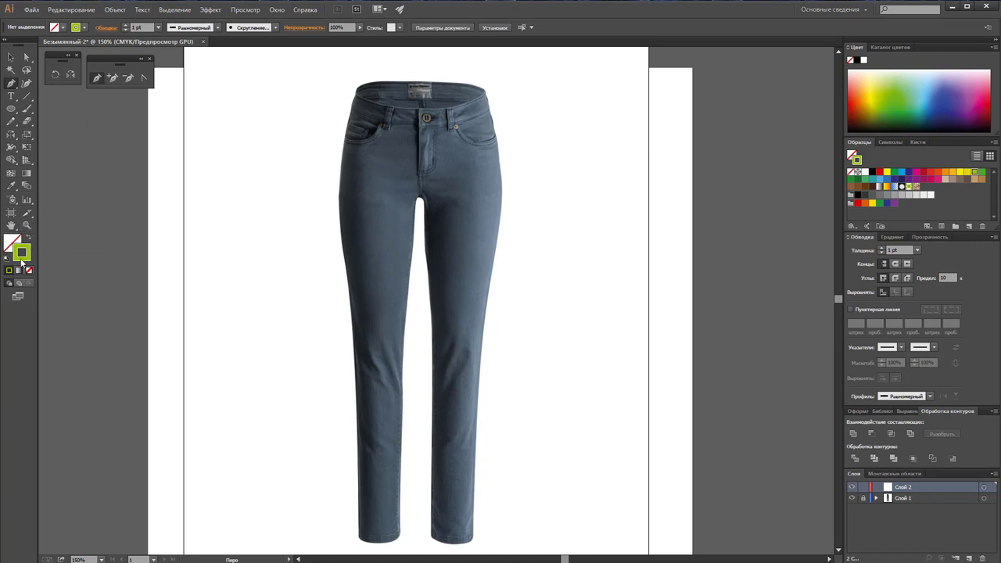
# Step: Trace the fly line from the crotch and the waistband out to the right hip
pyautogui.click(420, 197)
pyautogui.click(420, 125)
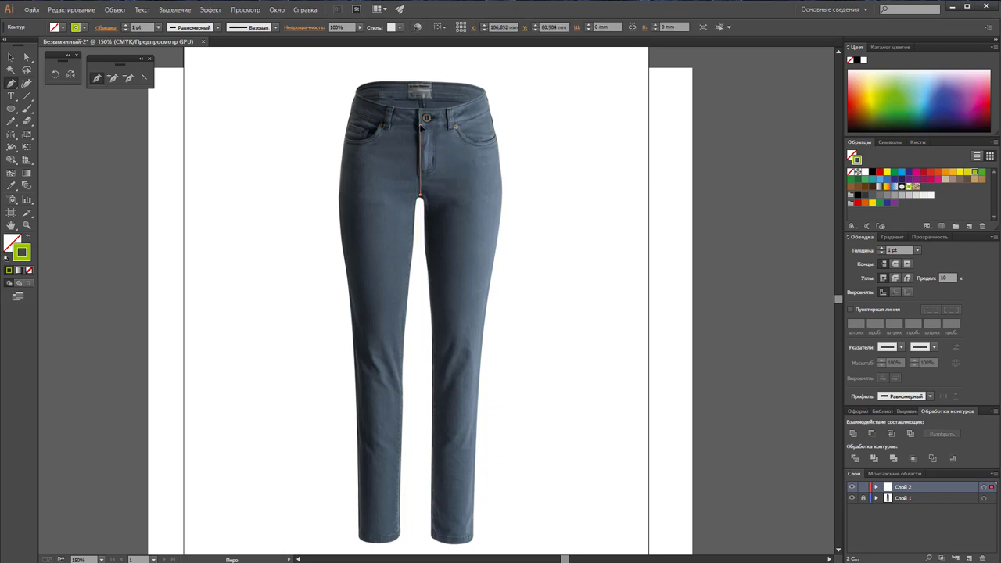
pyautogui.click(462, 122)
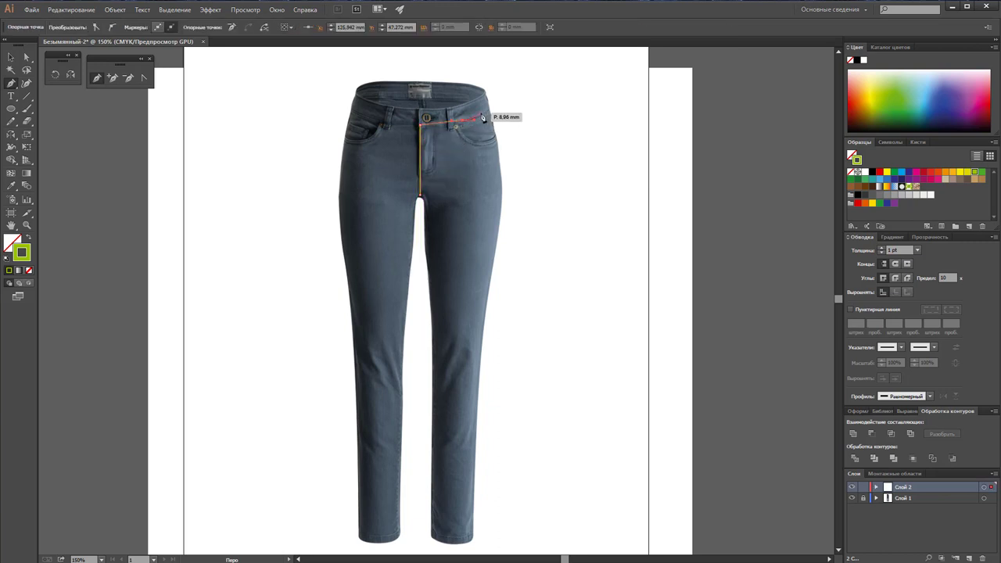
pyautogui.keyDown('ctrl'); pyautogui.click(470, 121); pyautogui.keyUp('ctrl')
pyautogui.click(489, 111)
pyautogui.click(495, 148)
# Step: Continue the path down the outer leg, across the hem, and up the inner seam
pyautogui.moveTo(501, 208); pyautogui.dragTo(484, 336)
pyautogui.click(484, 336)
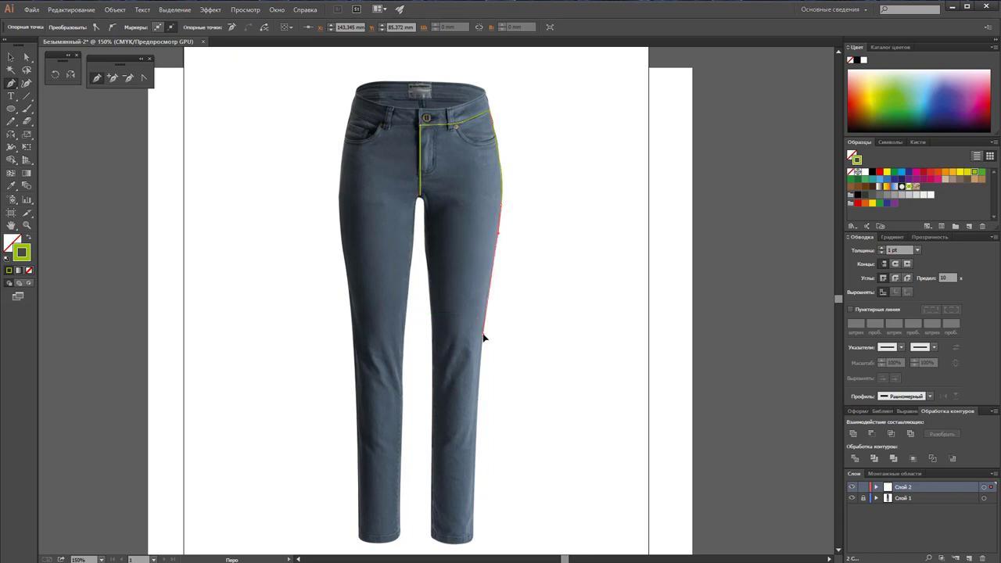
pyautogui.click(479, 398)
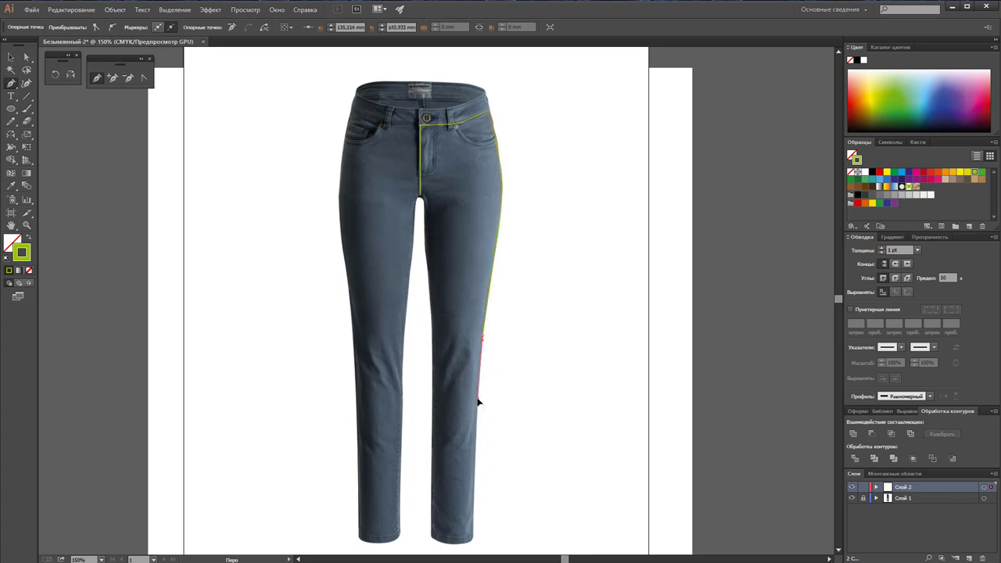
pyautogui.click(480, 521)
pyautogui.click(475, 541)
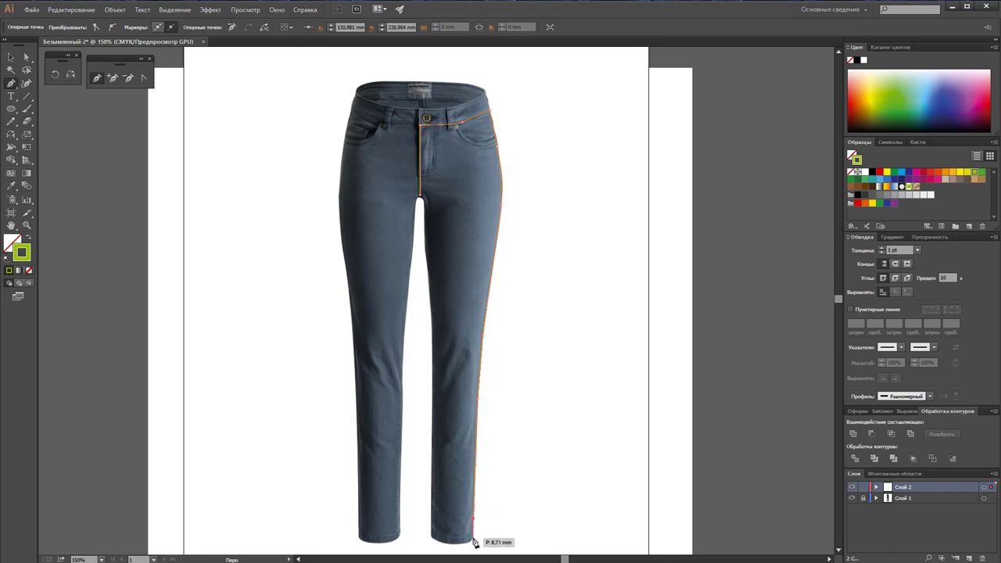
pyautogui.click(434, 540)
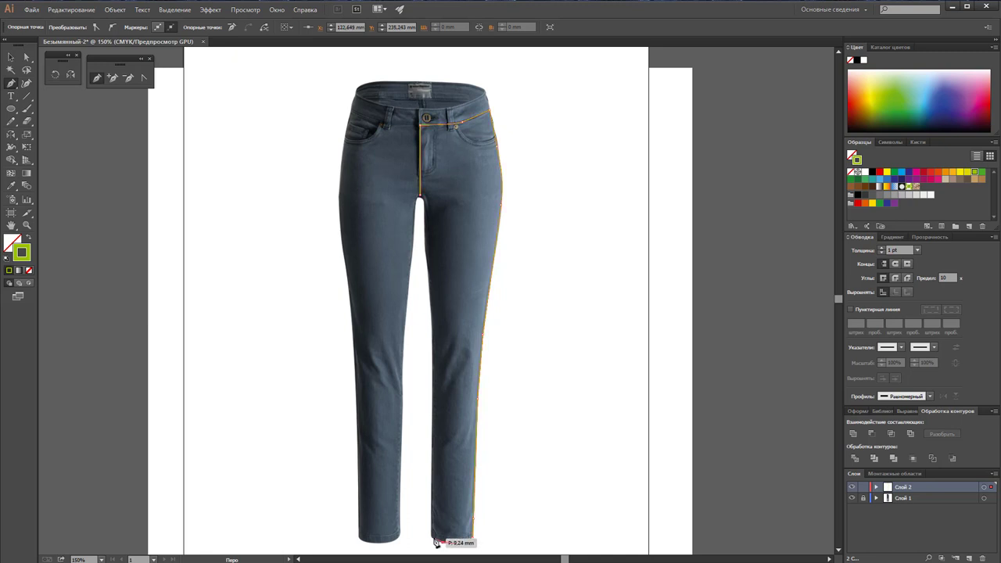
pyautogui.click(433, 375)
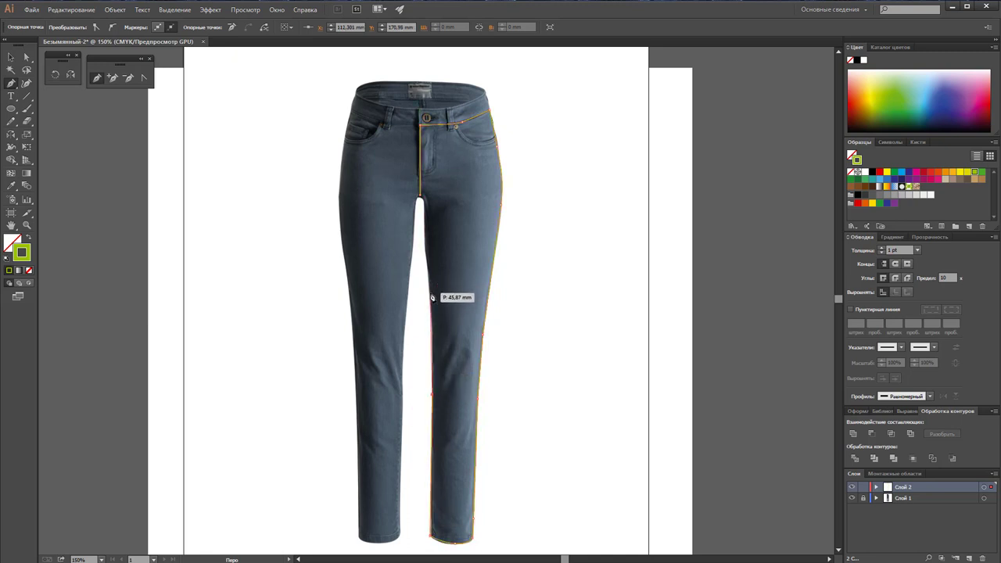
pyautogui.moveTo(430, 283); pyautogui.dragTo(426, 197)
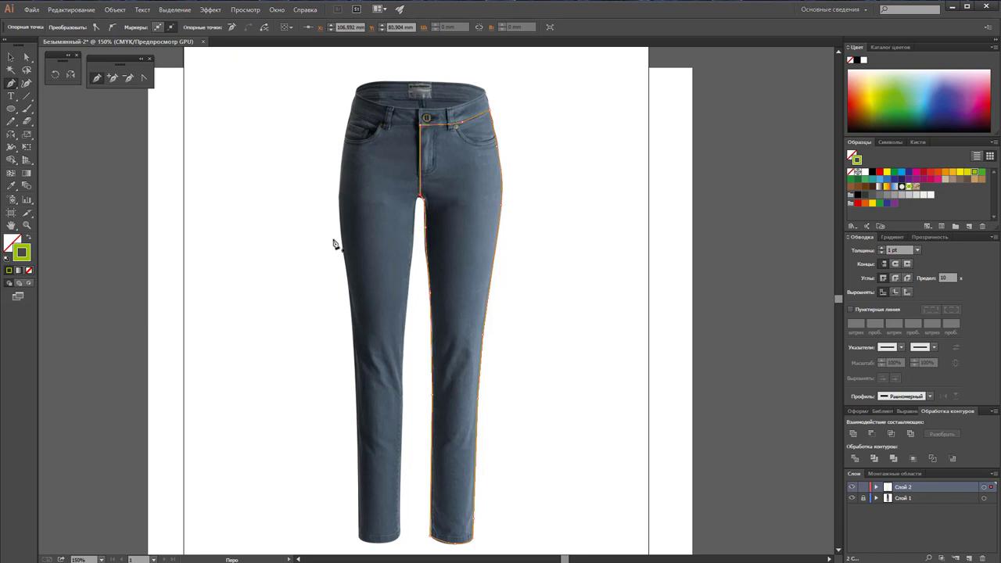
# Step: Select the right-leg outline and adjust one of its anchors with Direct Selection
pyautogui.click(11, 57)
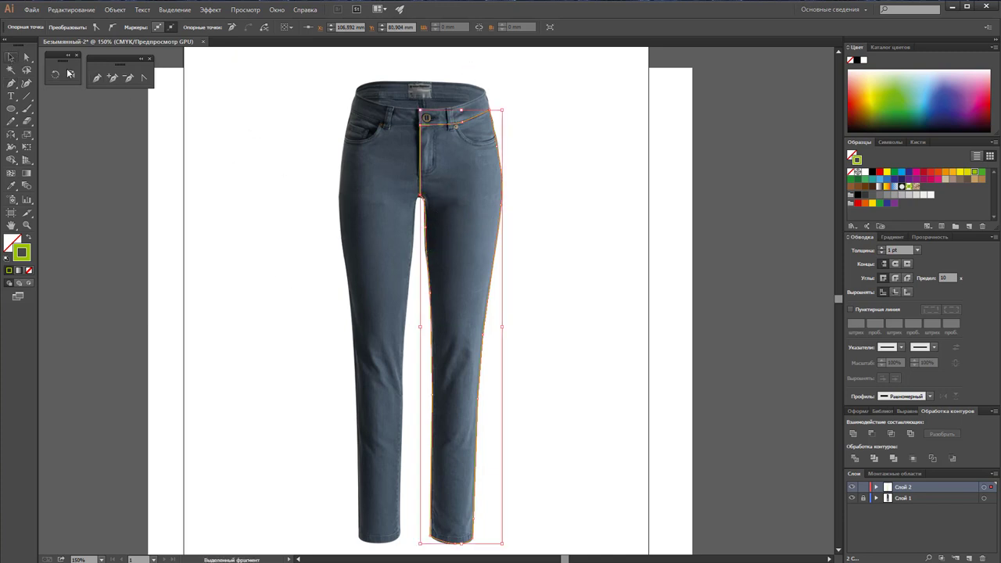
pyautogui.click(596, 182)
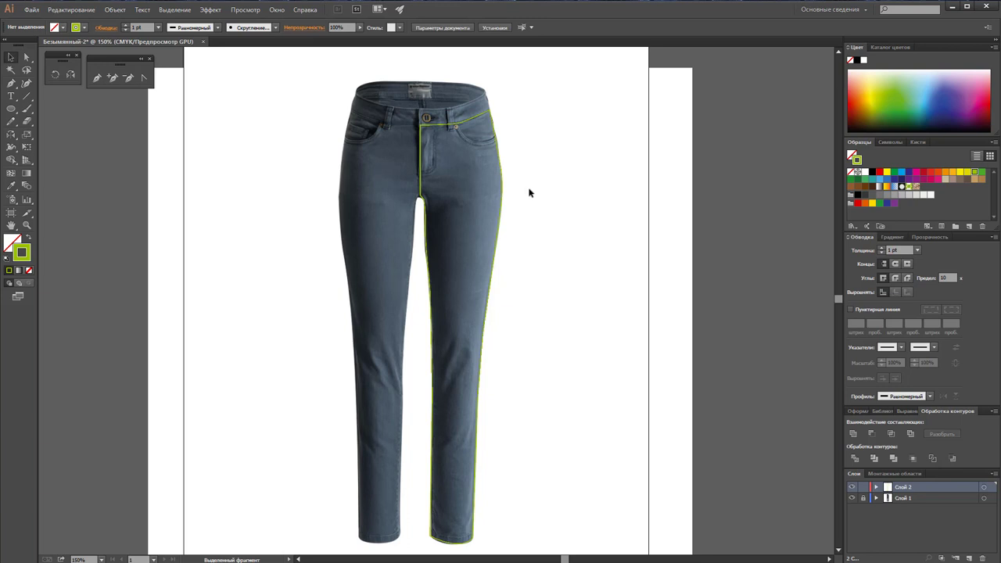
pyautogui.moveTo(530, 192); pyautogui.dragTo(472, 224)
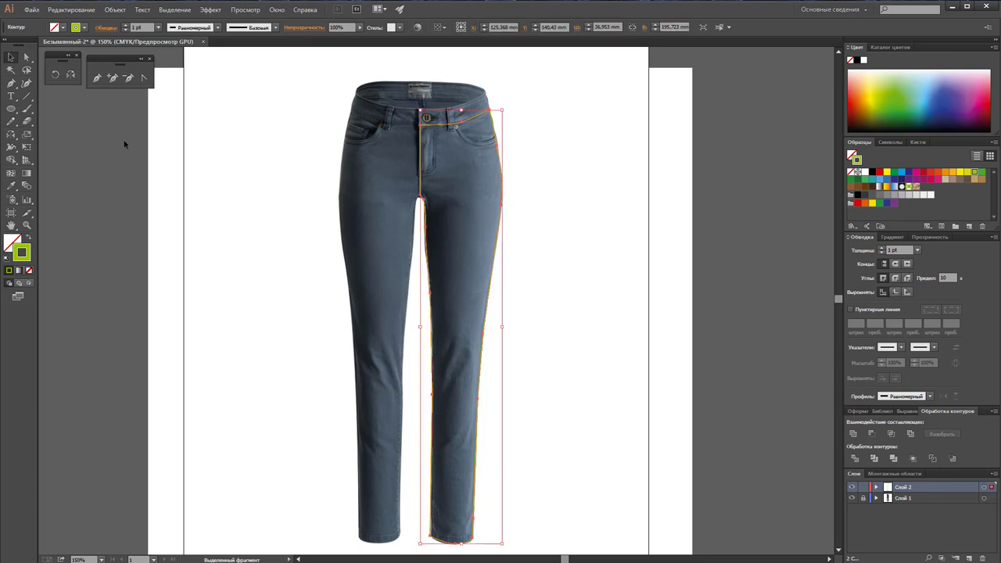
pyautogui.click(26, 57)
pyautogui.click(505, 222)
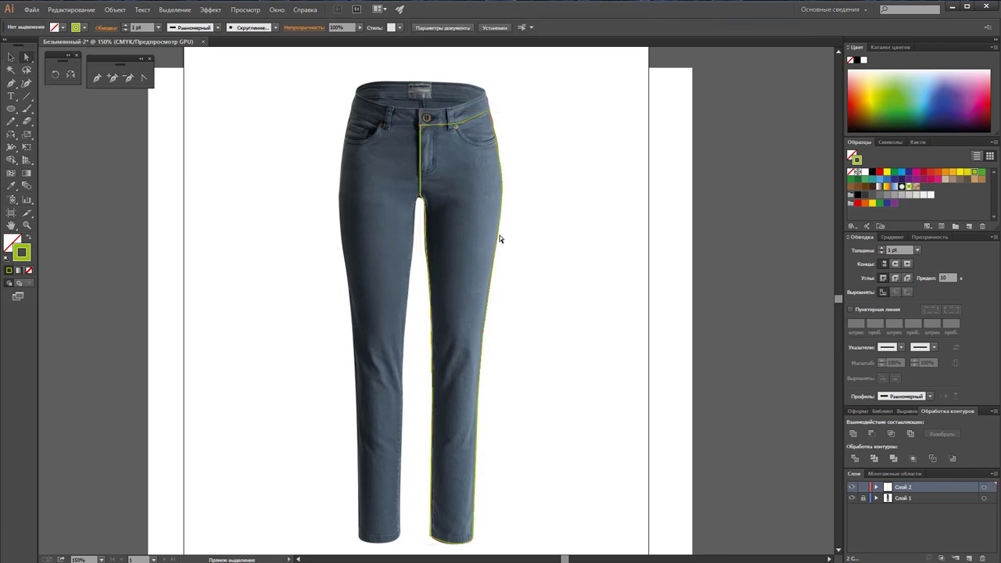
pyautogui.click(426, 228)
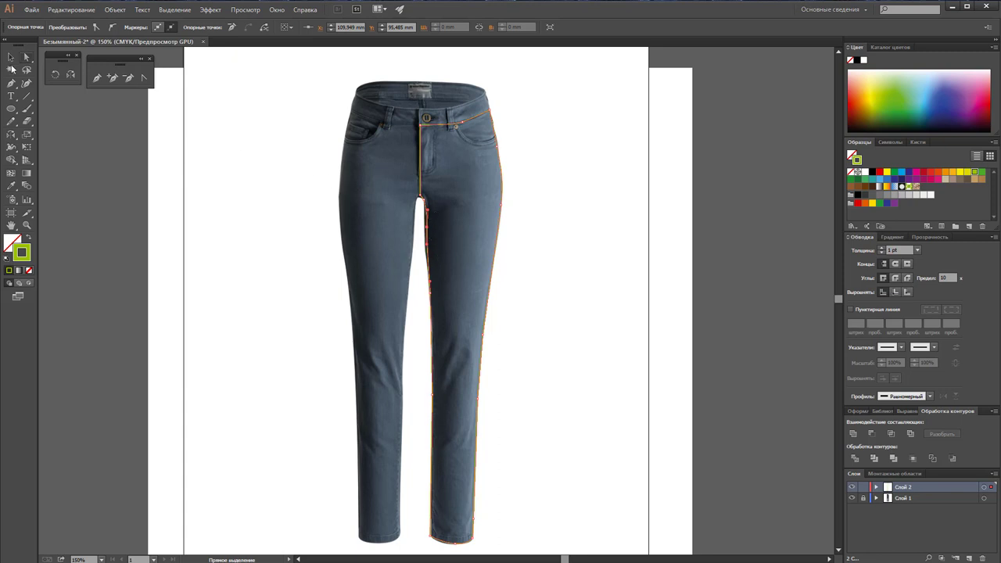
pyautogui.hscroll(1, 185, 189)
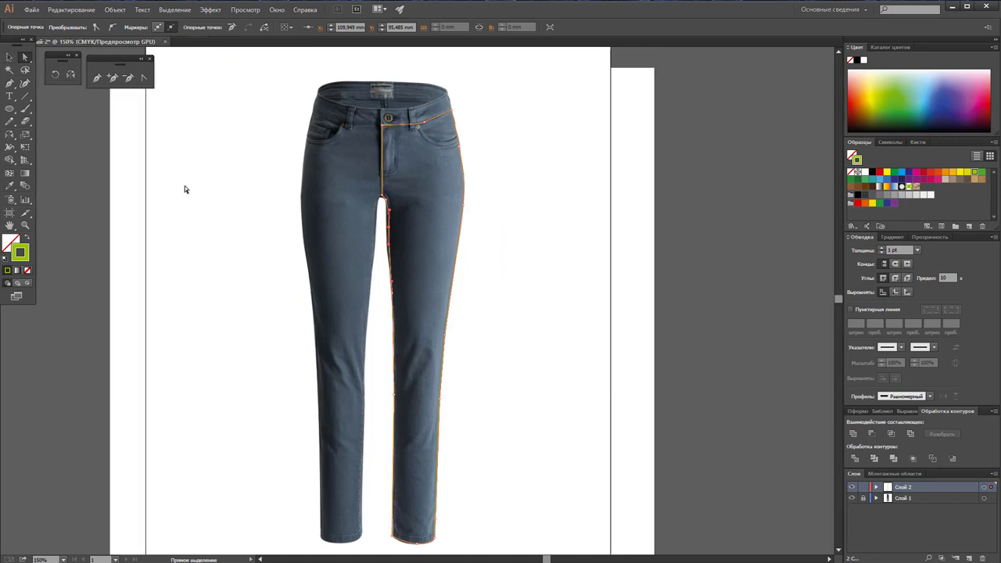
pyautogui.click(12, 57)
# Step: Reflect a copy of the right-leg outline across the centre seam onto the left leg
pyautogui.moveTo(17, 43); pyautogui.dragTo(23, 55)
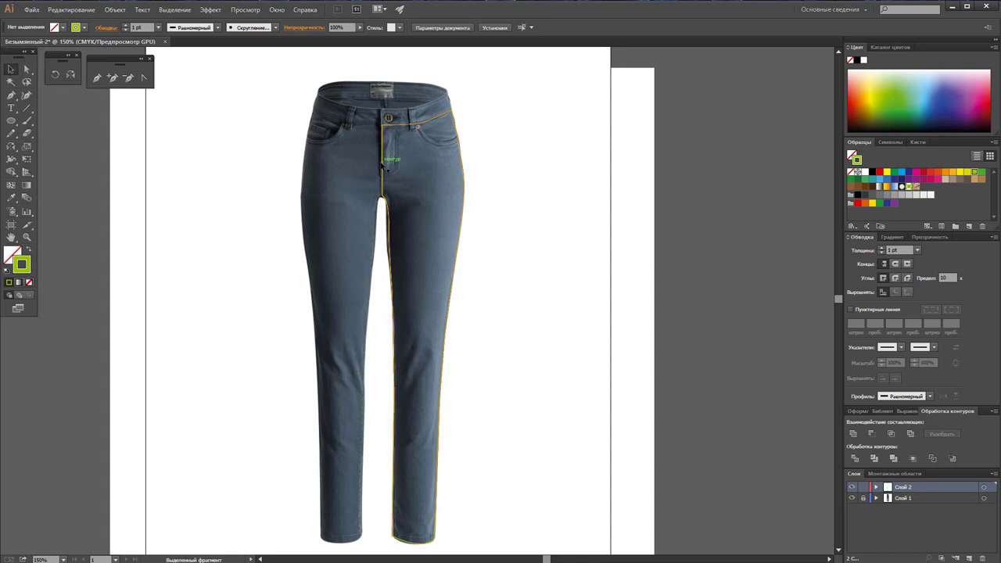
pyautogui.click(382, 161)
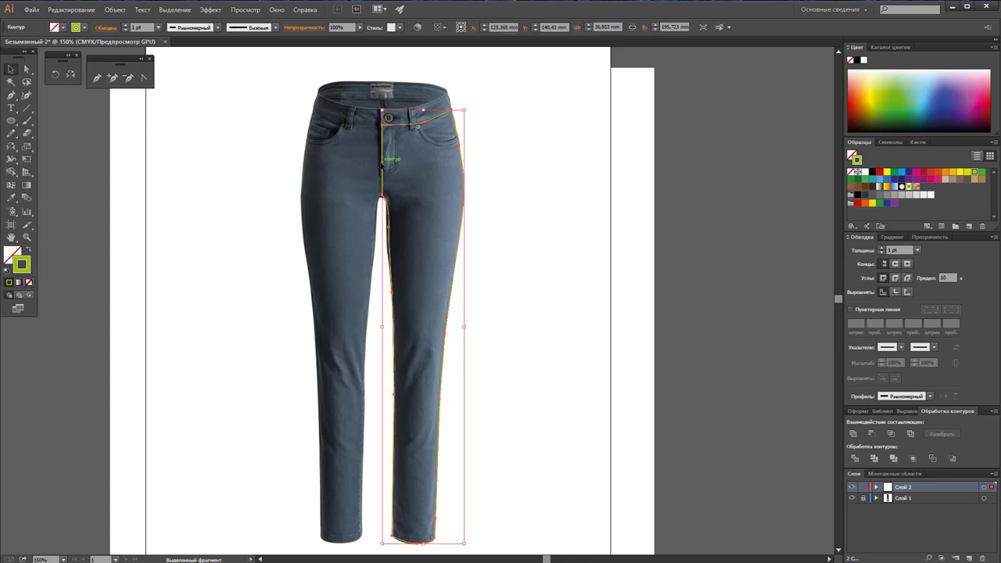
pyautogui.click(71, 75)
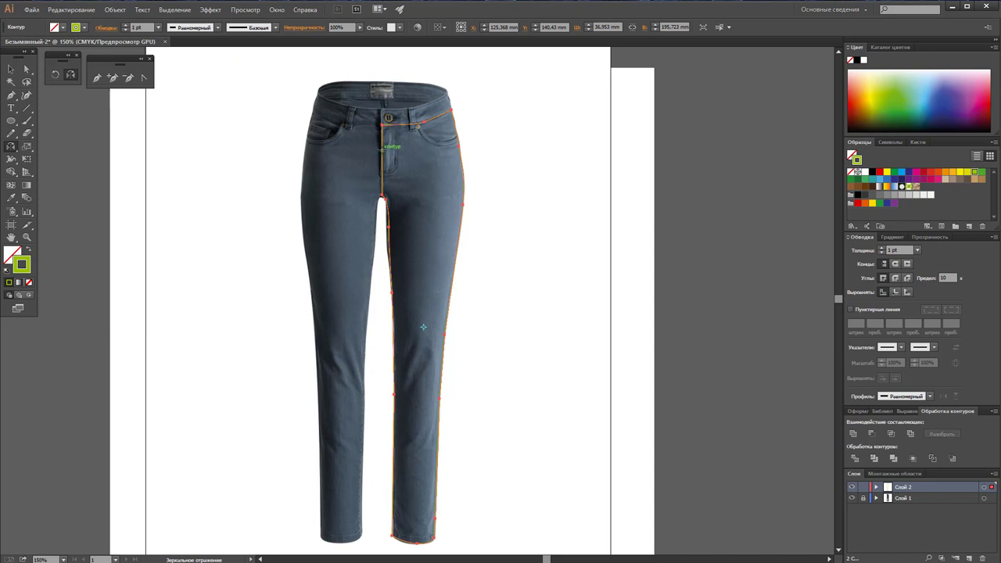
pyautogui.click(383, 148)
pyautogui.moveTo(458, 157); pyautogui.dragTo(306, 150)
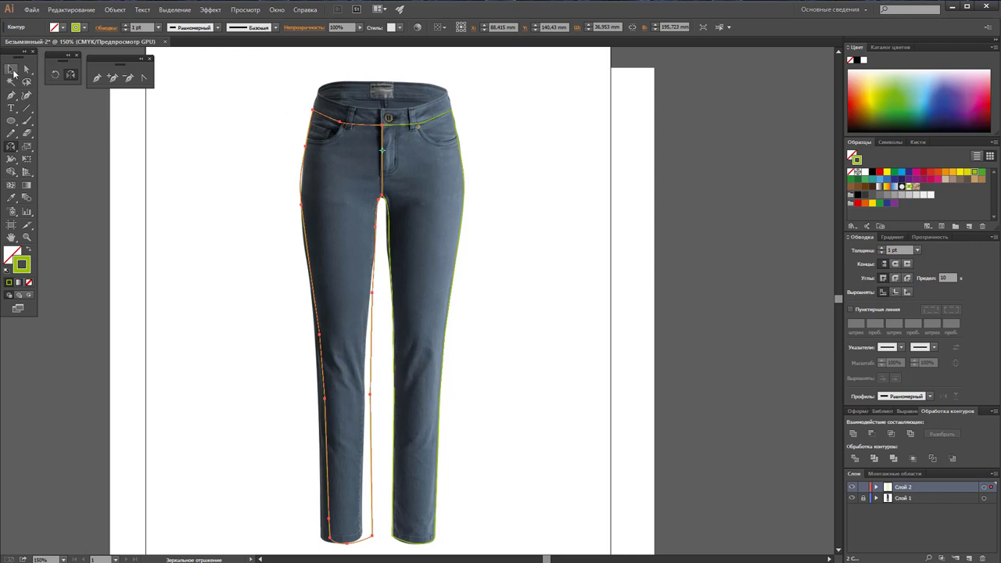
pyautogui.click(11, 69)
# Step: Zoom to about 400% on the waistband and button, with the Pen tool ready
pyautogui.hotkey('ctrl', 'a')
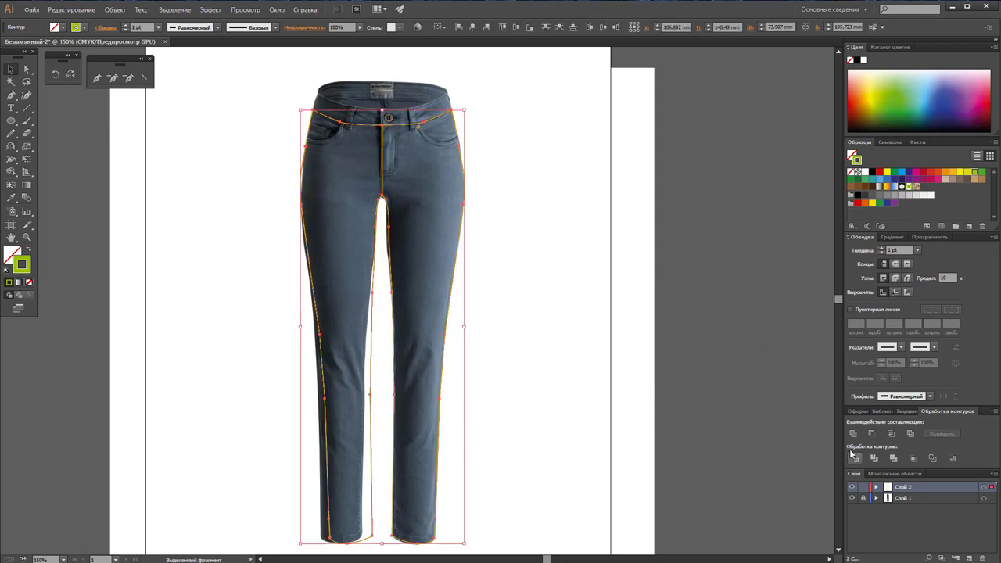
pyautogui.click(539, 270)
pyautogui.scroll(1, 539, 269)
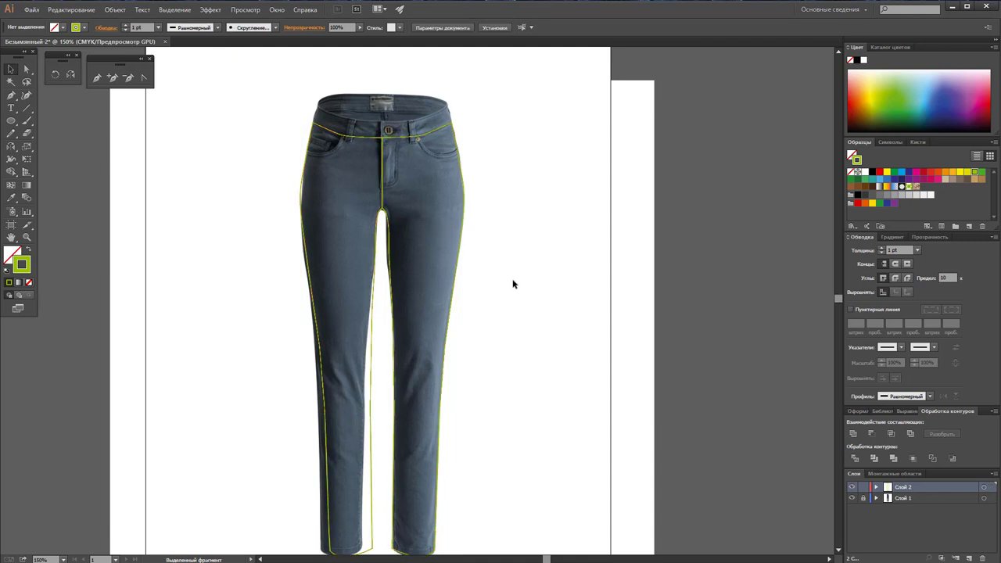
pyautogui.scroll(-2, 513, 281)
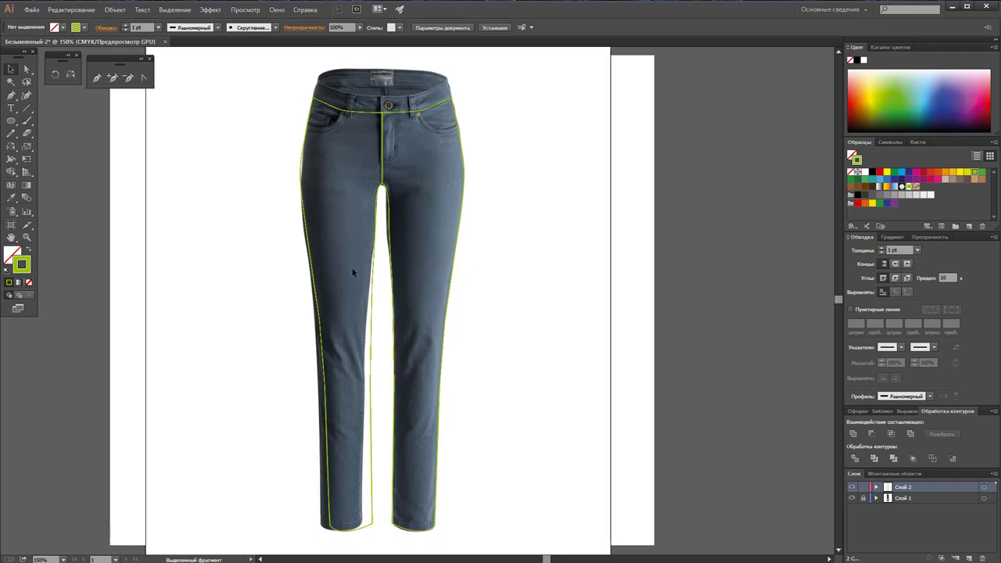
pyautogui.click(27, 237)
pyautogui.click(414, 251)
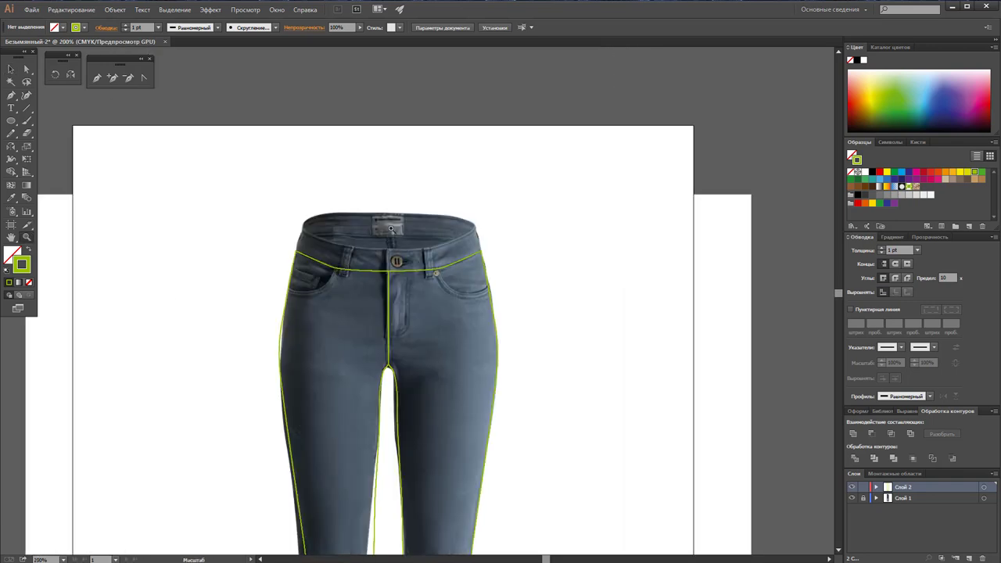
pyautogui.click(442, 303)
pyautogui.click(472, 281)
pyautogui.scroll(2, 370, 261)
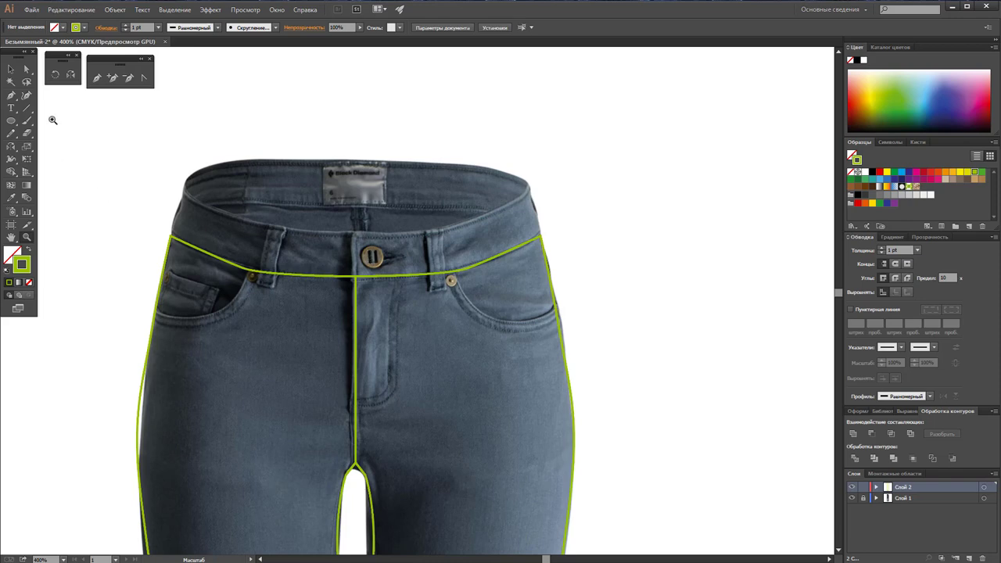
pyautogui.click(96, 78)
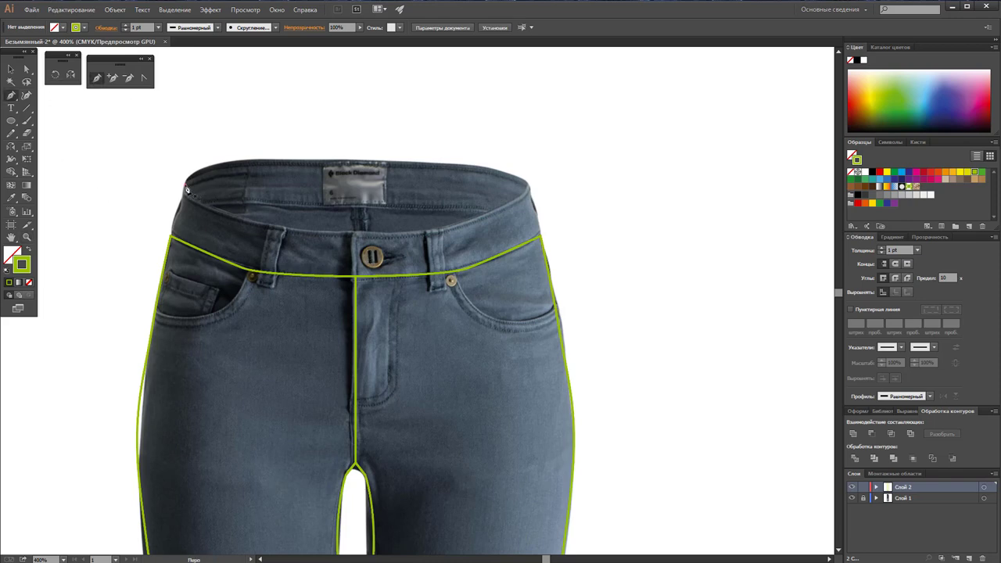
# Step: Trace the waistband's lower edge from the left corner along the waistline to the right corner
pyautogui.click(186, 189)
pyautogui.click(170, 235)
pyautogui.click(253, 277)
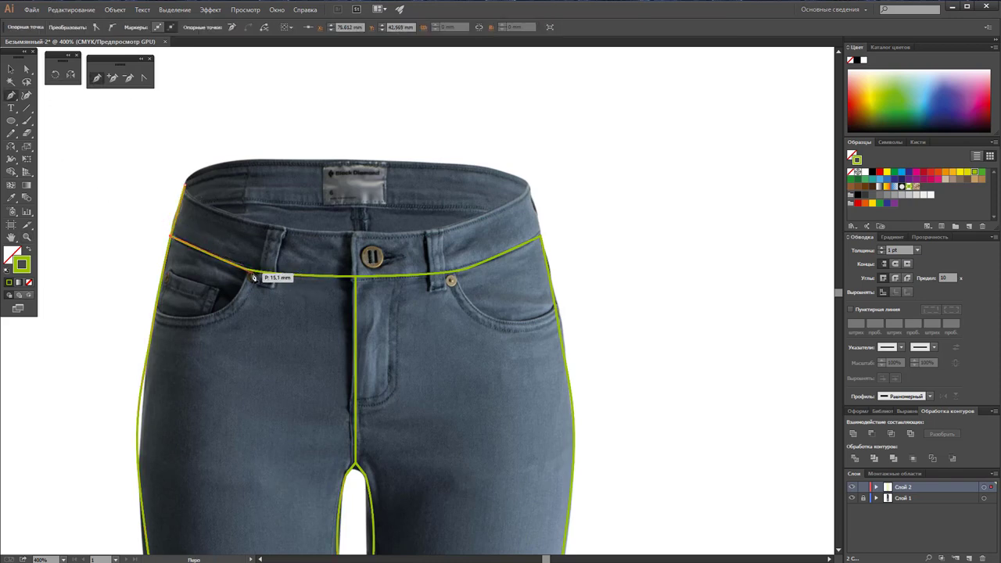
pyautogui.moveTo(253, 277); pyautogui.dragTo(287, 282)
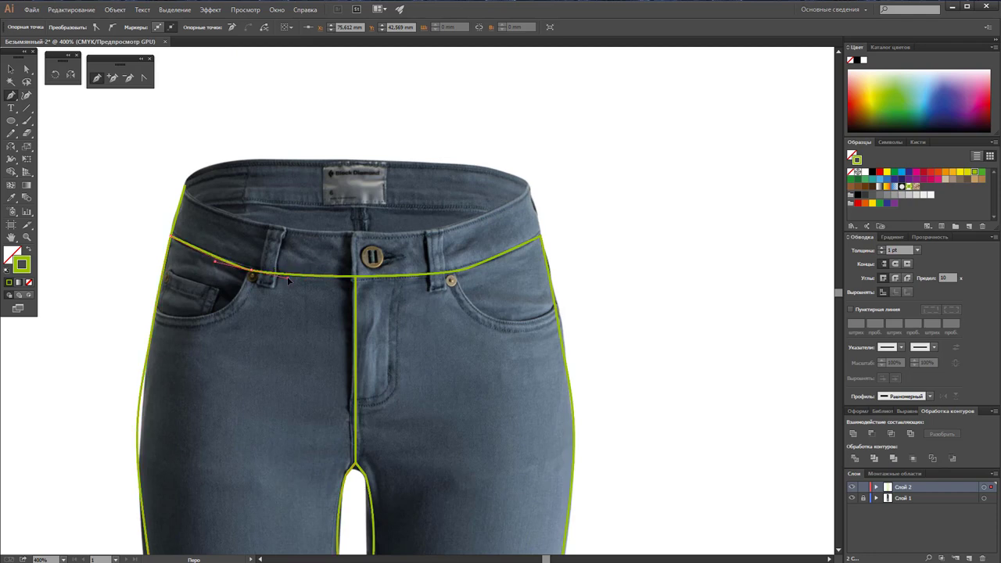
pyautogui.click(355, 276)
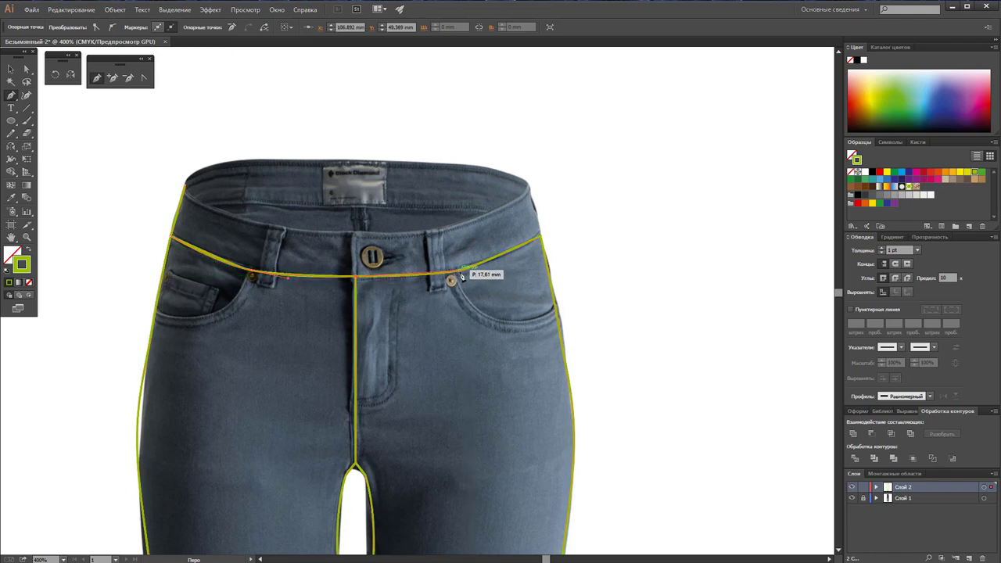
pyautogui.moveTo(462, 276); pyautogui.dragTo(480, 269)
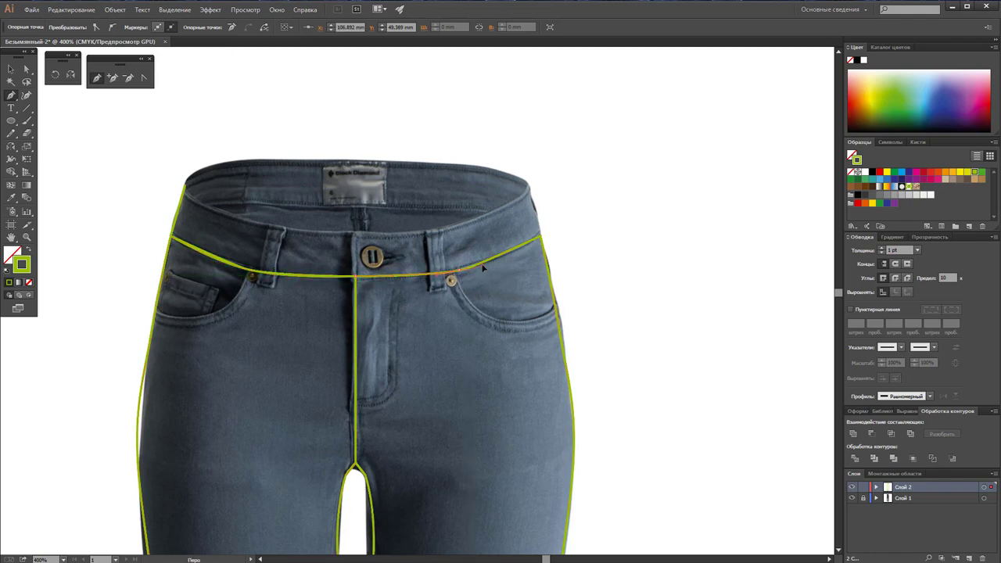
pyautogui.click(541, 236)
# Step: Curve the path back along the waistband's top edge and close it at the start
pyautogui.click(529, 186)
pyautogui.moveTo(407, 237); pyautogui.dragTo(333, 237)
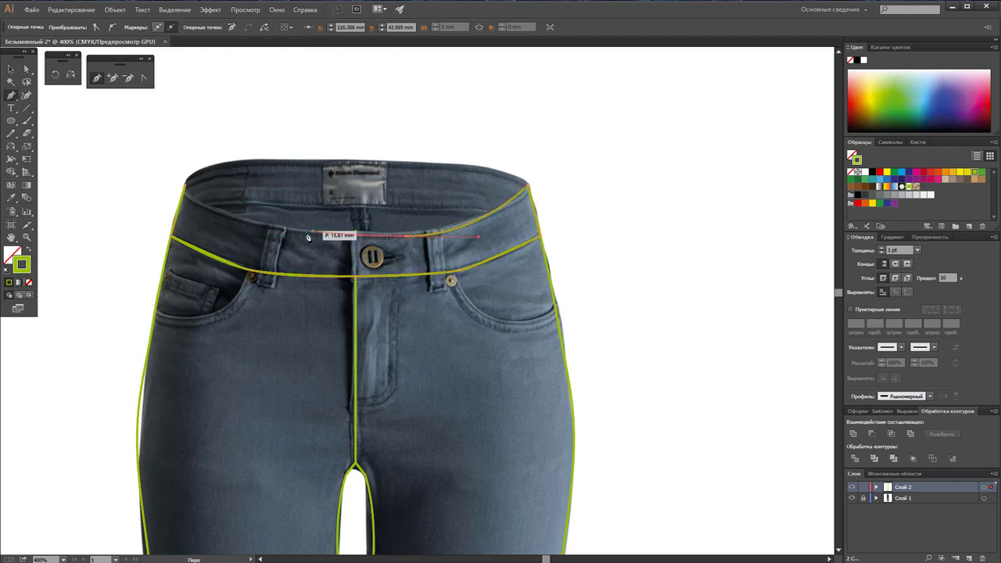
pyautogui.moveTo(332, 233); pyautogui.dragTo(252, 227)
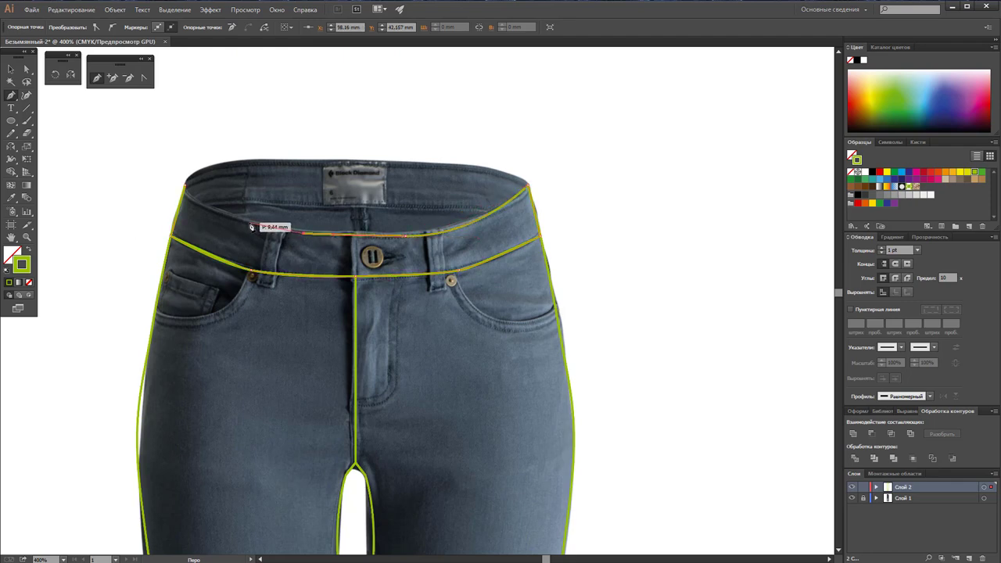
pyautogui.click(252, 227)
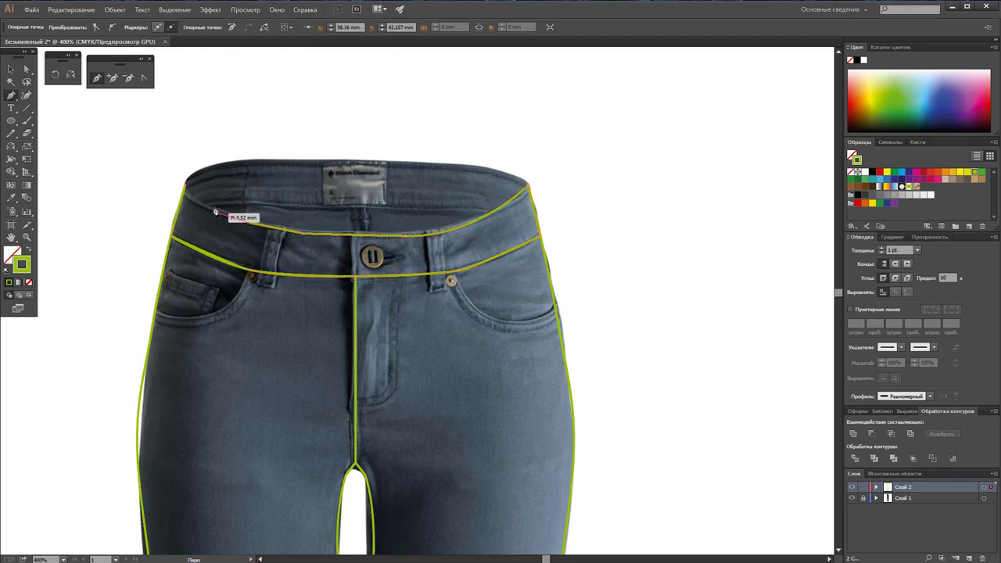
pyautogui.click(182, 173)
pyautogui.click(10, 69)
# Step: Start a new green curve at the waistband's left corner and run it along the top to the right end
pyautogui.click(269, 138)
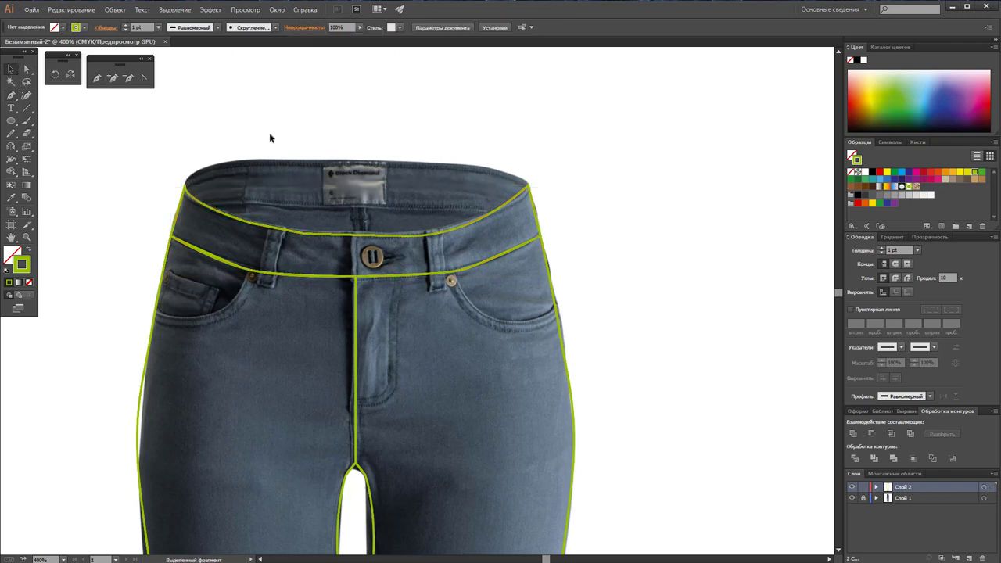
pyautogui.click(97, 78)
pyautogui.click(185, 186)
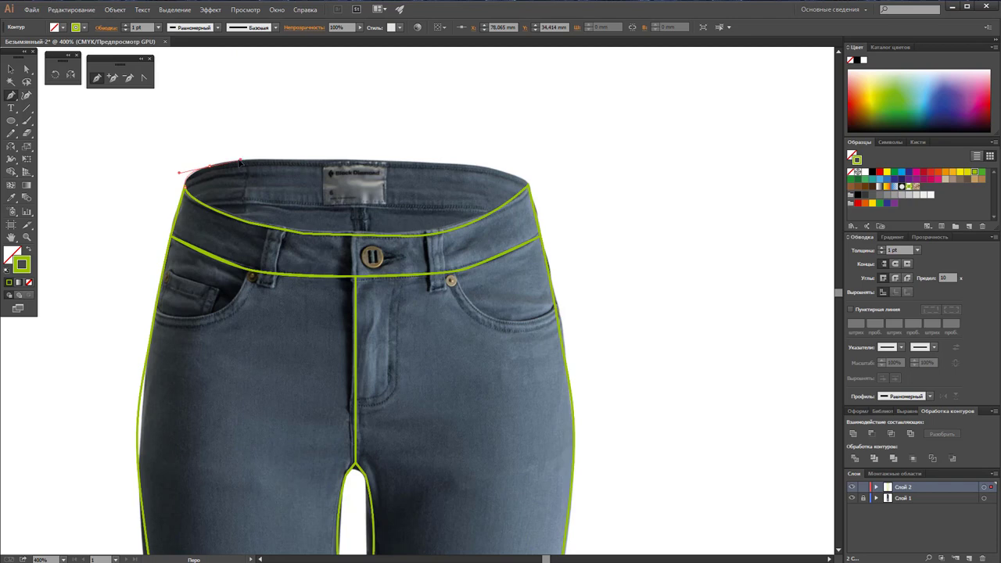
pyautogui.moveTo(243, 163); pyautogui.dragTo(326, 165)
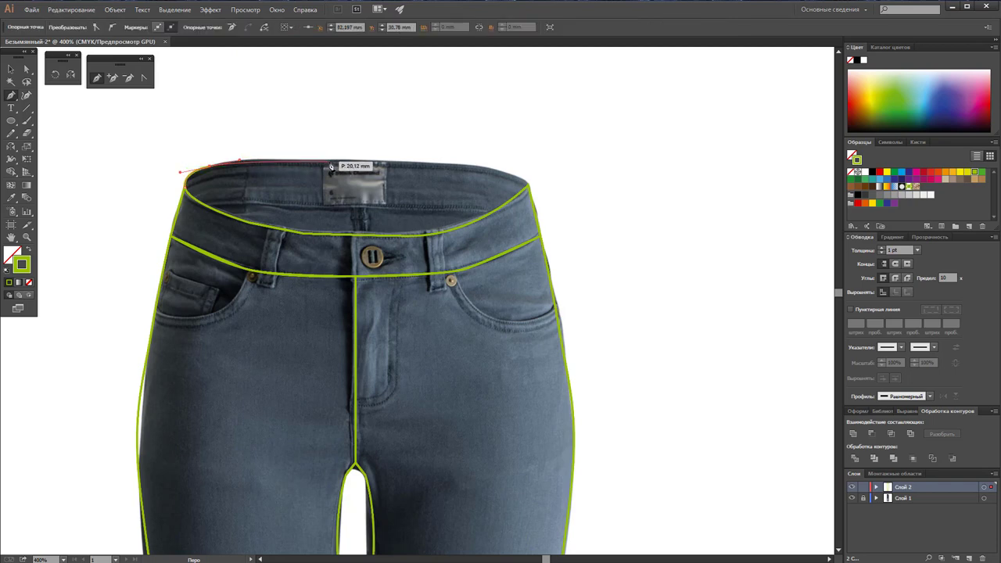
pyautogui.moveTo(326, 165); pyautogui.dragTo(367, 165)
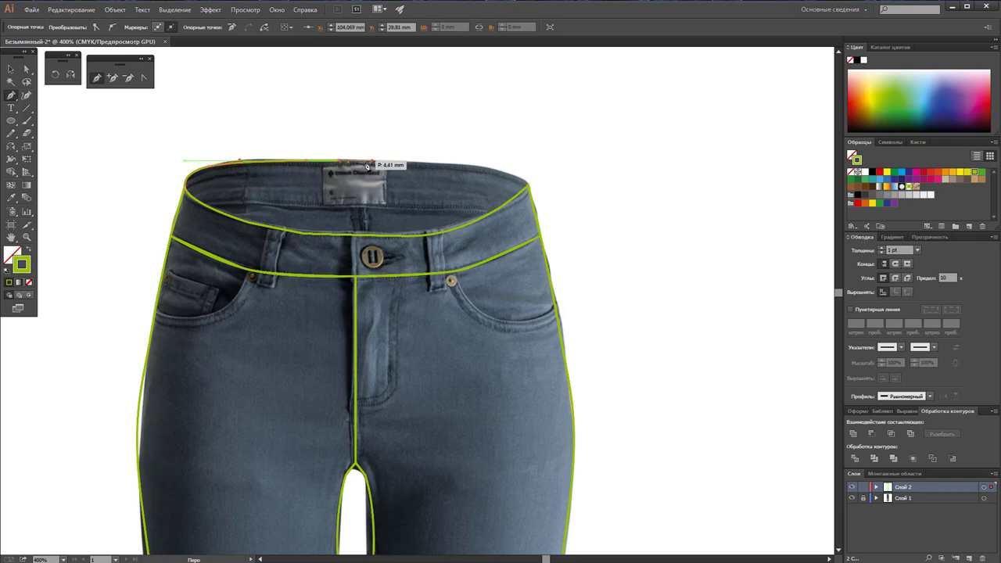
pyautogui.moveTo(367, 165); pyautogui.dragTo(517, 182)
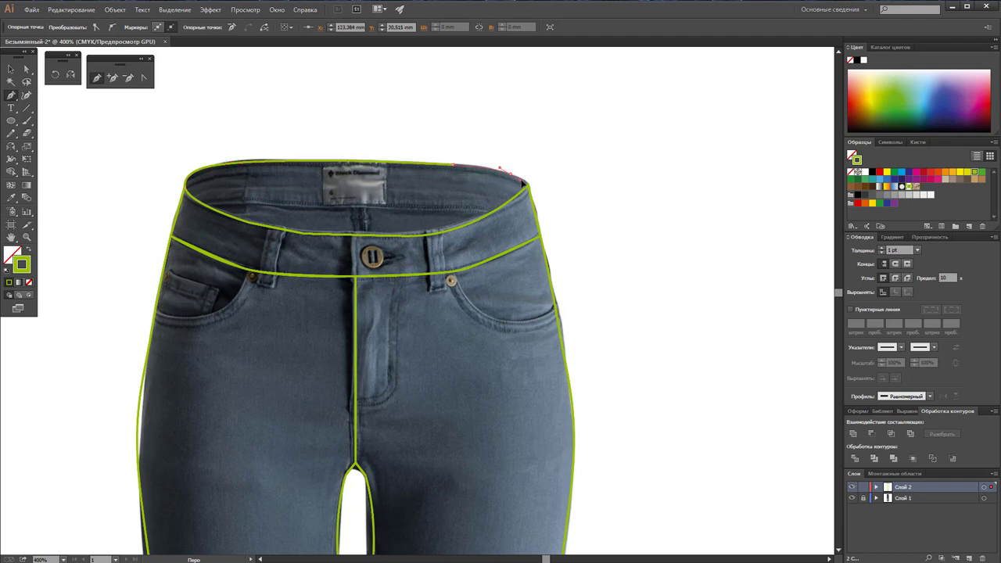
pyautogui.moveTo(528, 184); pyautogui.dragTo(522, 192)
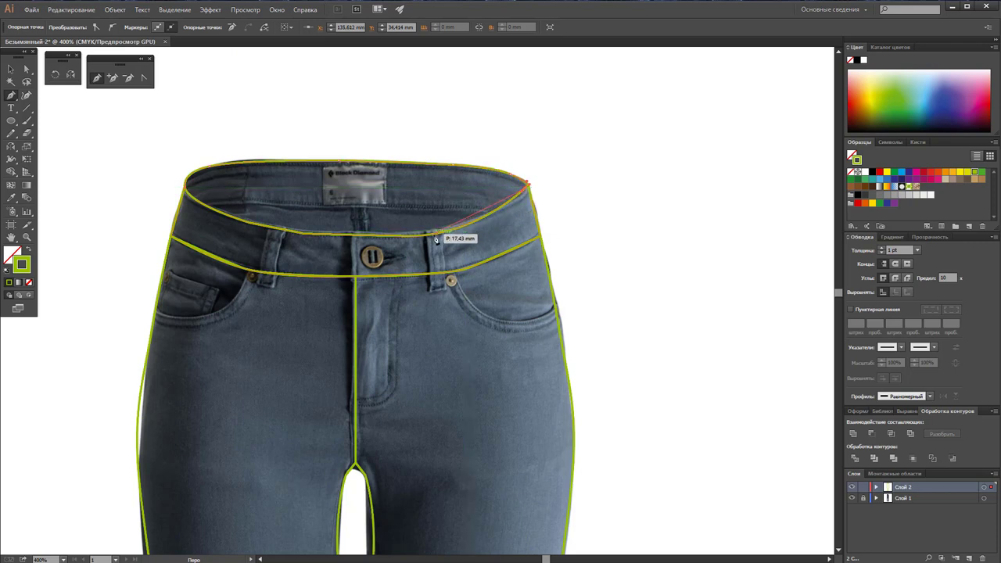
# Step: Bring the curve back along the inner rim to the left end, closing the waist oval
pyautogui.moveTo(432, 235); pyautogui.dragTo(380, 234)
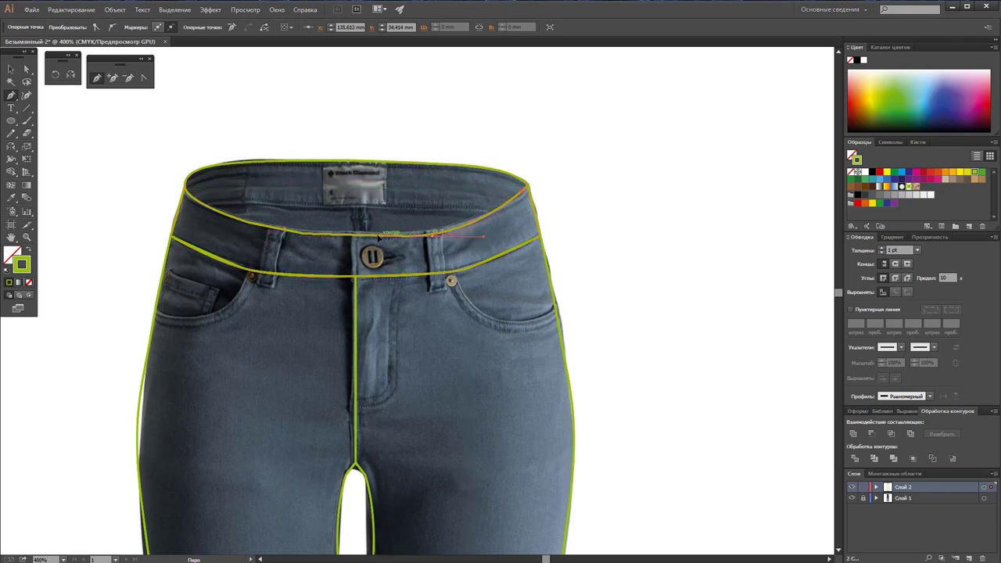
pyautogui.click(427, 235)
pyautogui.click(344, 237)
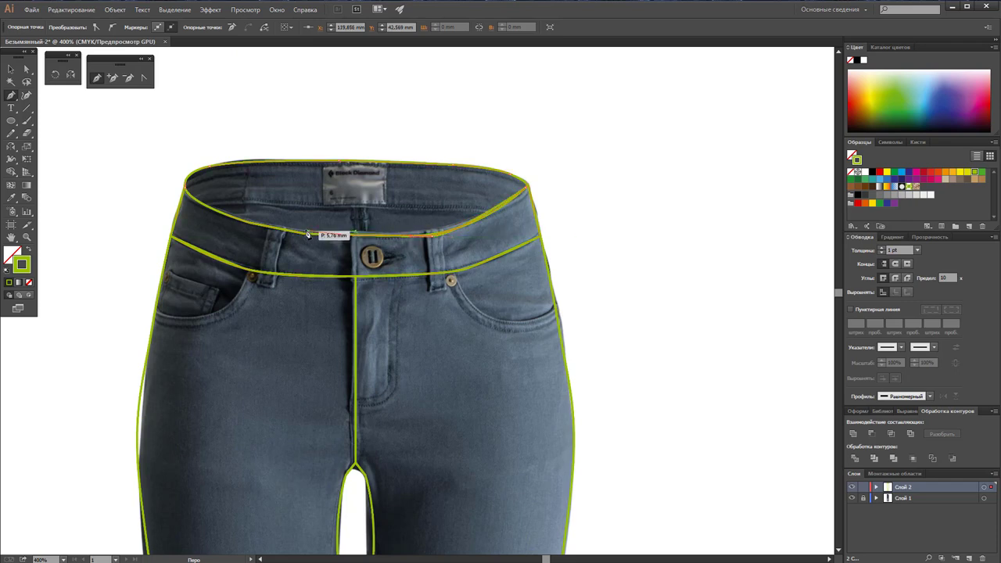
pyautogui.click(262, 224)
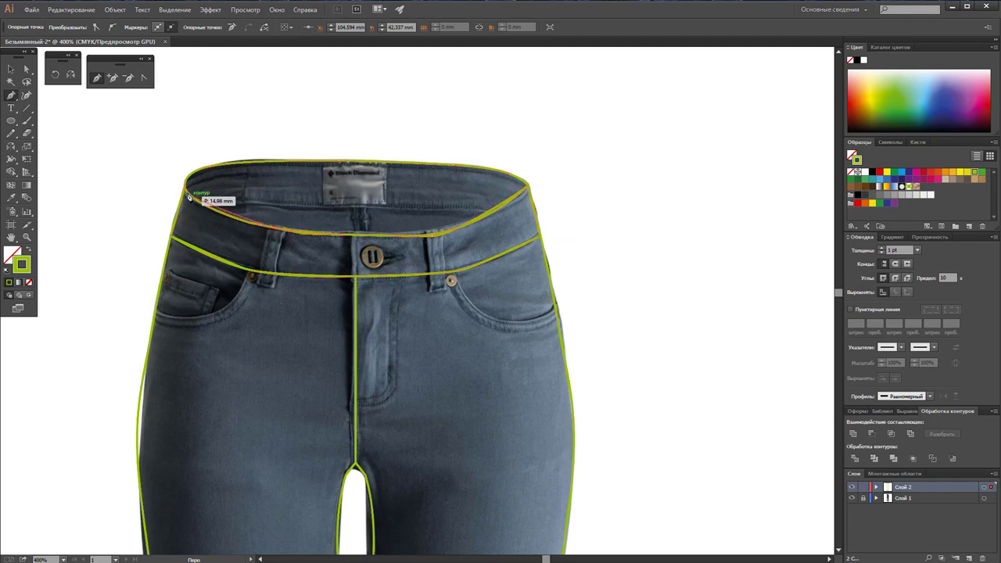
pyautogui.moveTo(190, 192); pyautogui.dragTo(180, 171)
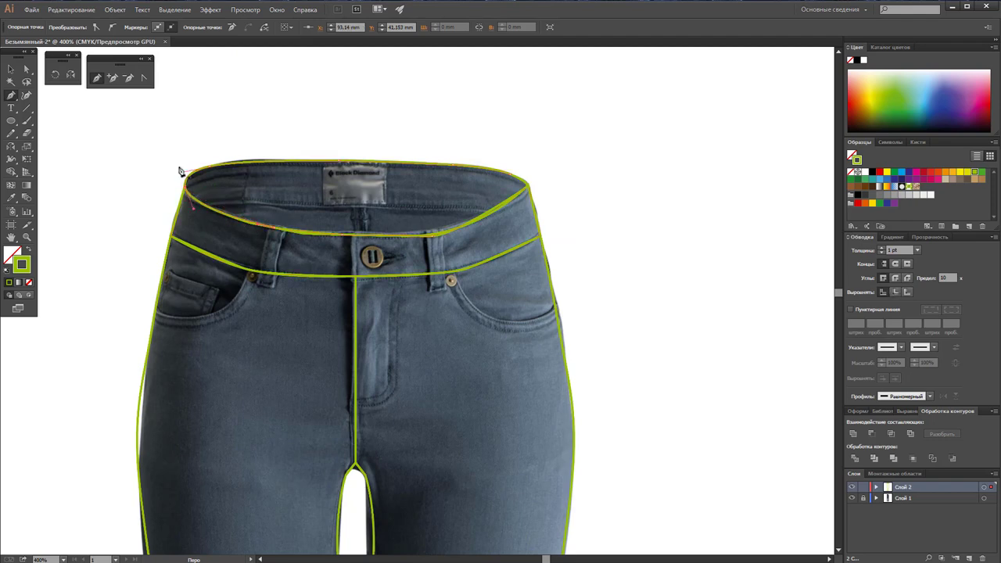
pyautogui.click(10, 69)
pyautogui.click(469, 148)
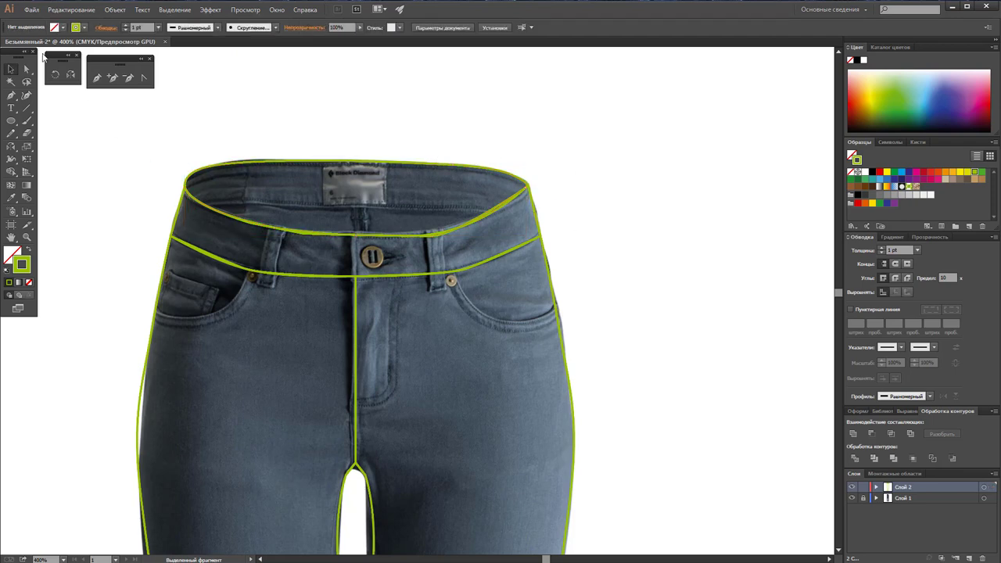
# Step: Trace the inner back rim of the waistband opening as a closed green curve, then deselect
pyautogui.click(97, 77)
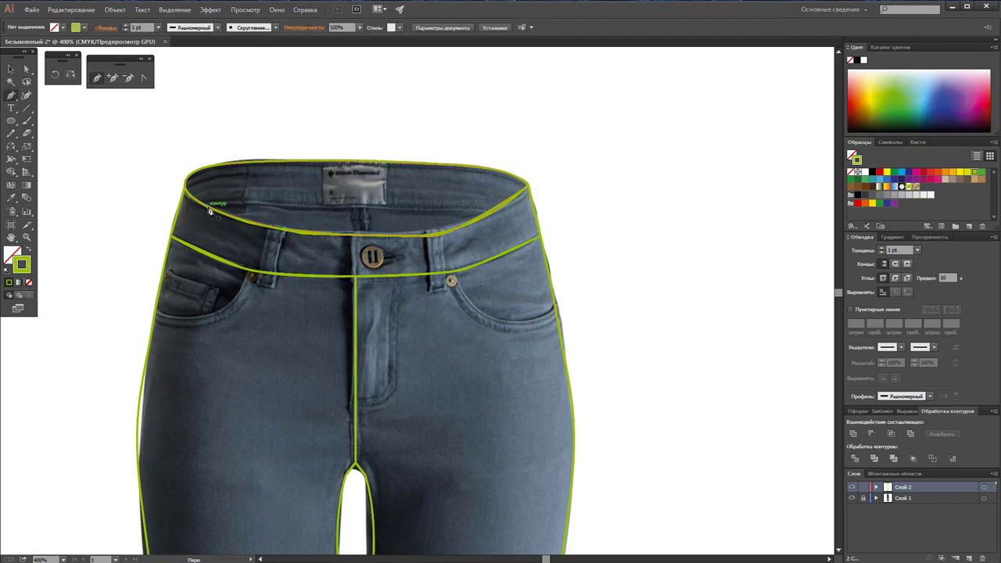
pyautogui.moveTo(210, 208); pyautogui.dragTo(301, 210)
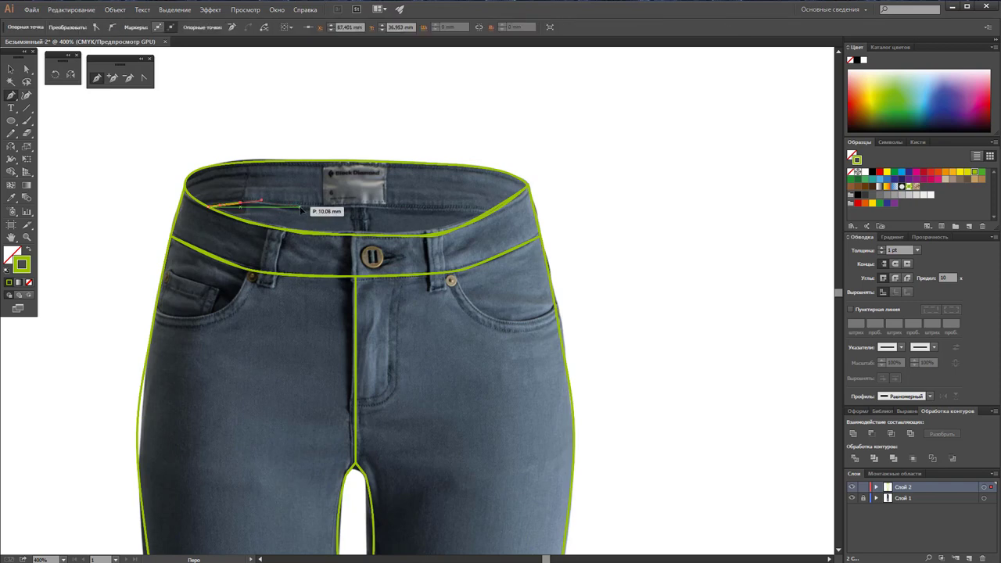
pyautogui.click(531, 193)
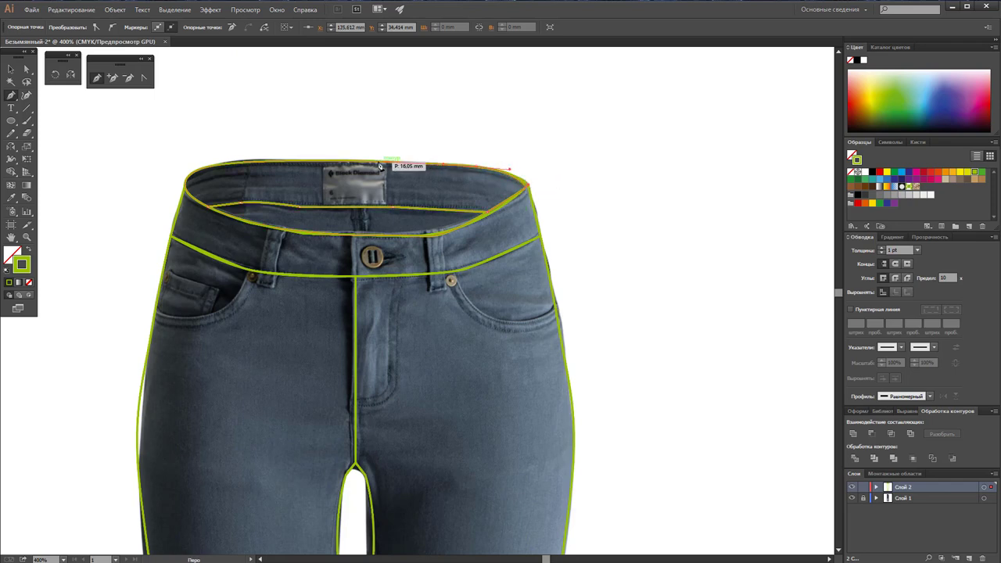
pyautogui.moveTo(358, 161); pyautogui.dragTo(291, 163)
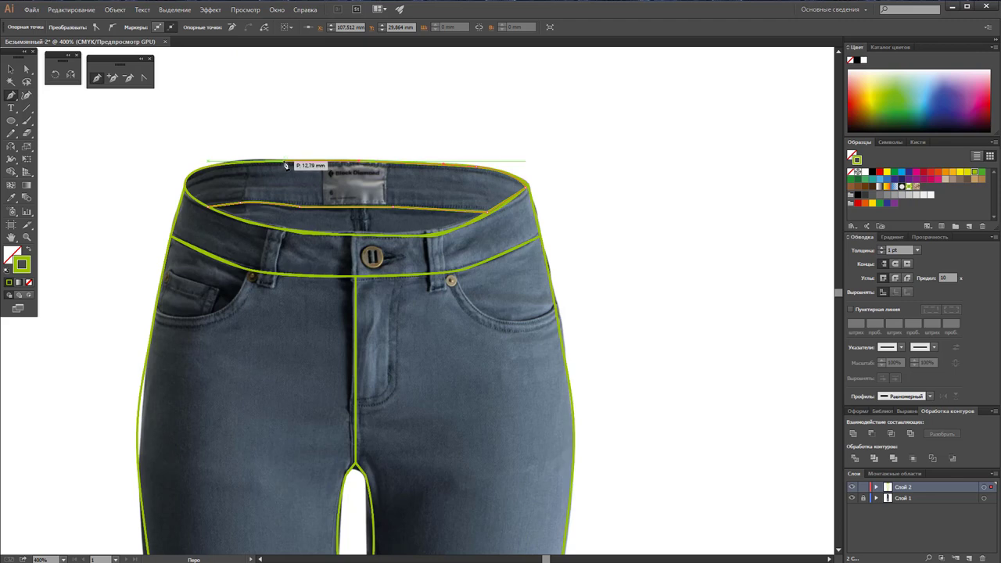
pyautogui.click(185, 174)
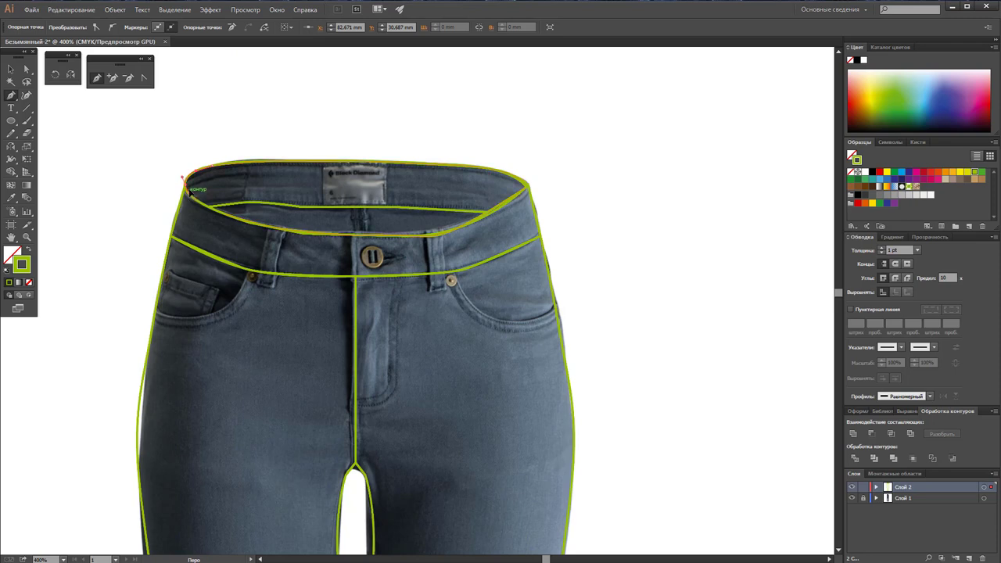
pyautogui.click(209, 210)
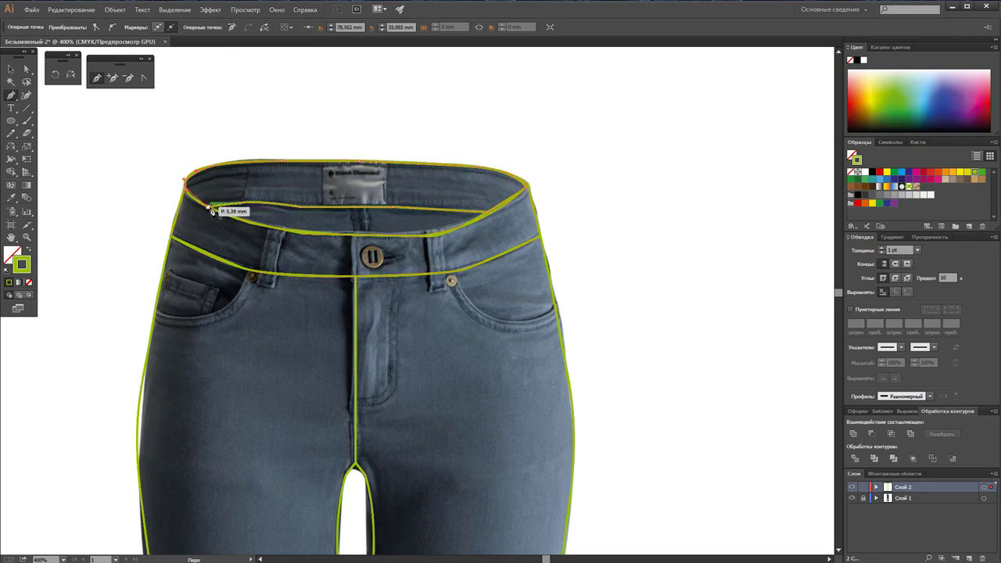
pyautogui.click(208, 210)
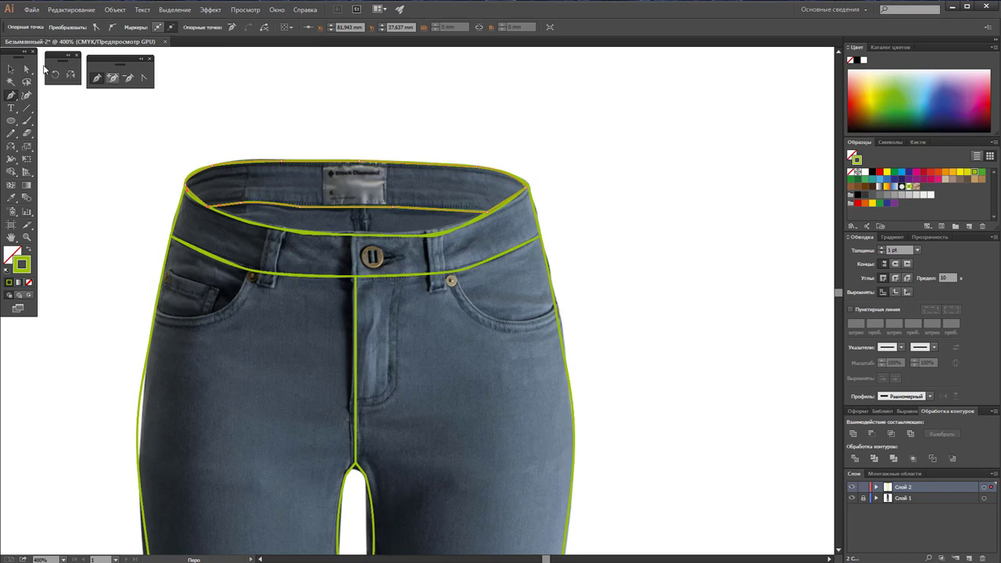
pyautogui.click(11, 69)
pyautogui.click(333, 129)
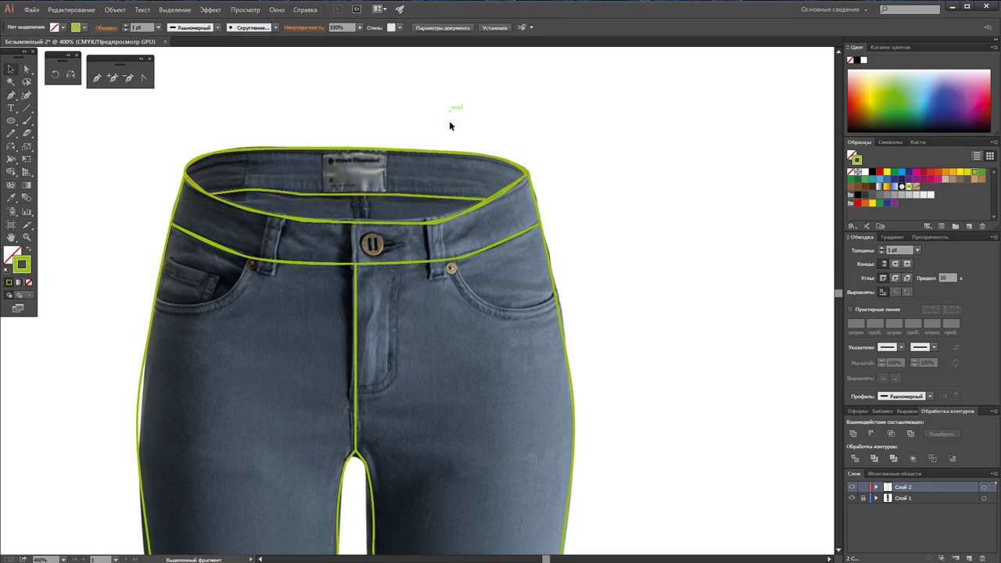
# Step: Trace the right and left front pocket openings as green curves from each rivet
pyautogui.scroll(-5, 449, 123)
pyautogui.scroll(1, 449, 121)
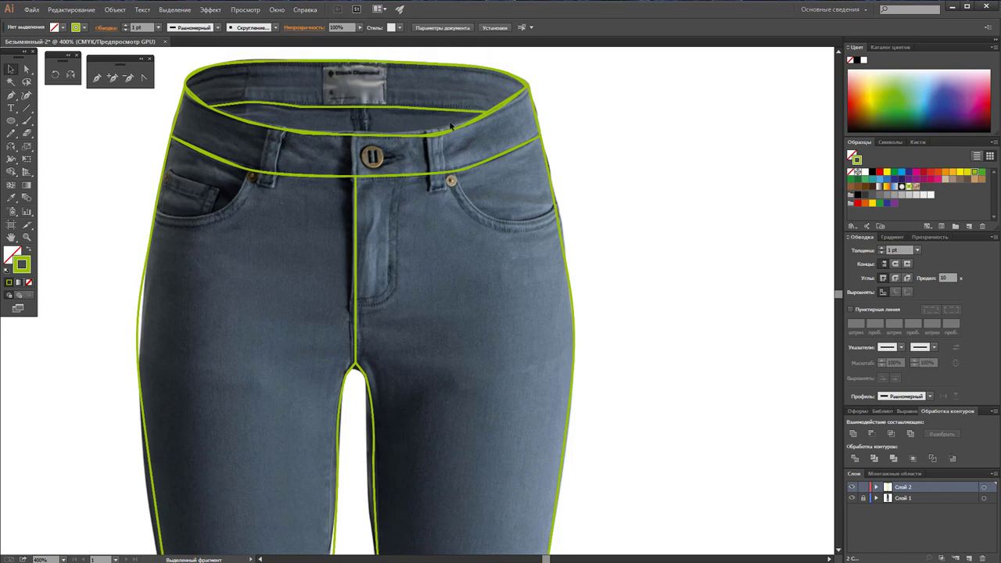
pyautogui.scroll(1, 449, 120)
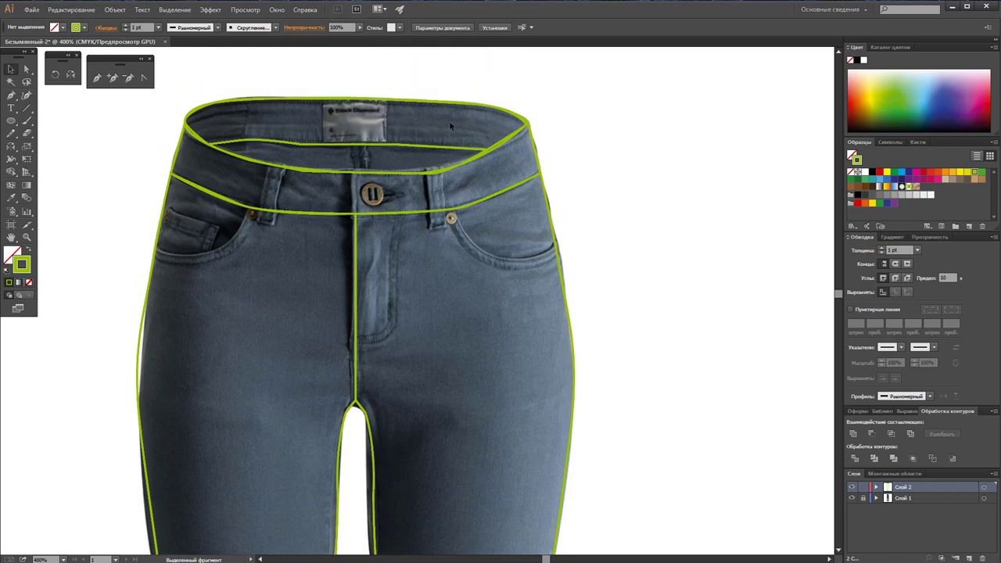
pyautogui.click(95, 78)
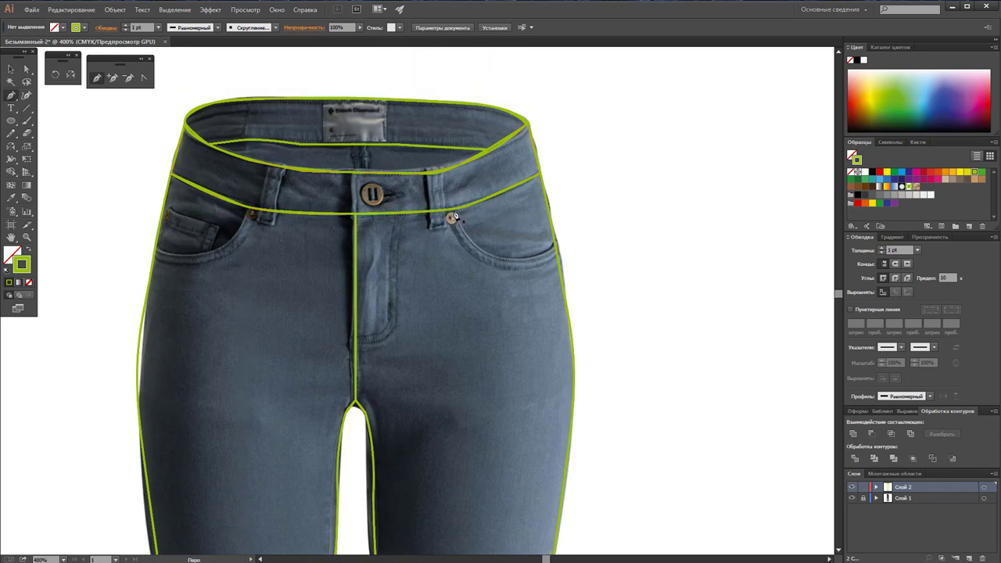
pyautogui.click(452, 218)
pyautogui.moveTo(500, 258)
pyautogui.mouseDown()
pyautogui.moveTo(525, 266)
pyautogui.moveTo(567, 242)
pyautogui.mouseUp()
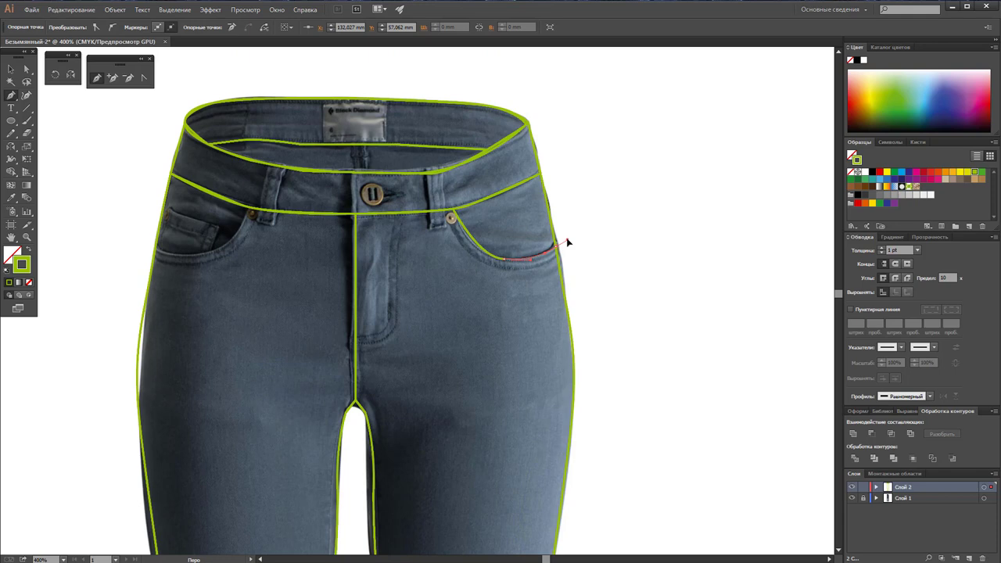
pyautogui.keyDown('ctrl'); pyautogui.click(587, 254); pyautogui.keyUp('ctrl')
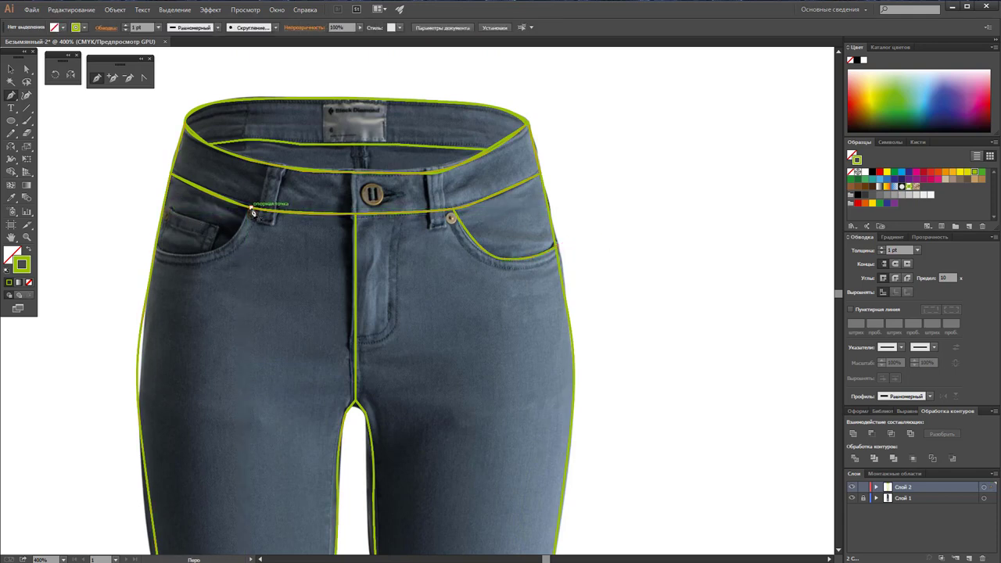
pyautogui.click(253, 211)
pyautogui.moveTo(226, 247); pyautogui.dragTo(152, 249)
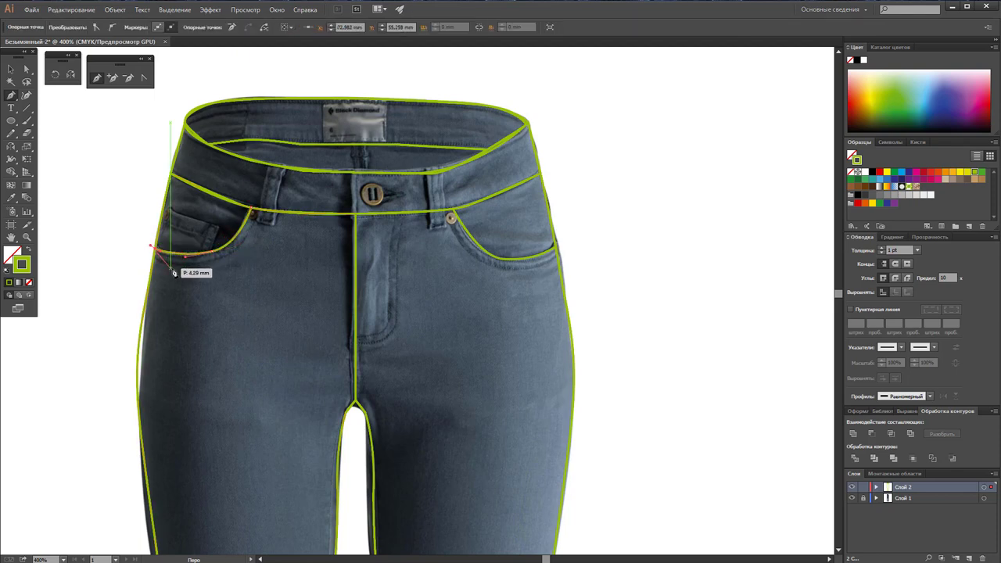
pyautogui.keyDown('ctrl'); pyautogui.click(180, 270); pyautogui.keyUp('ctrl')
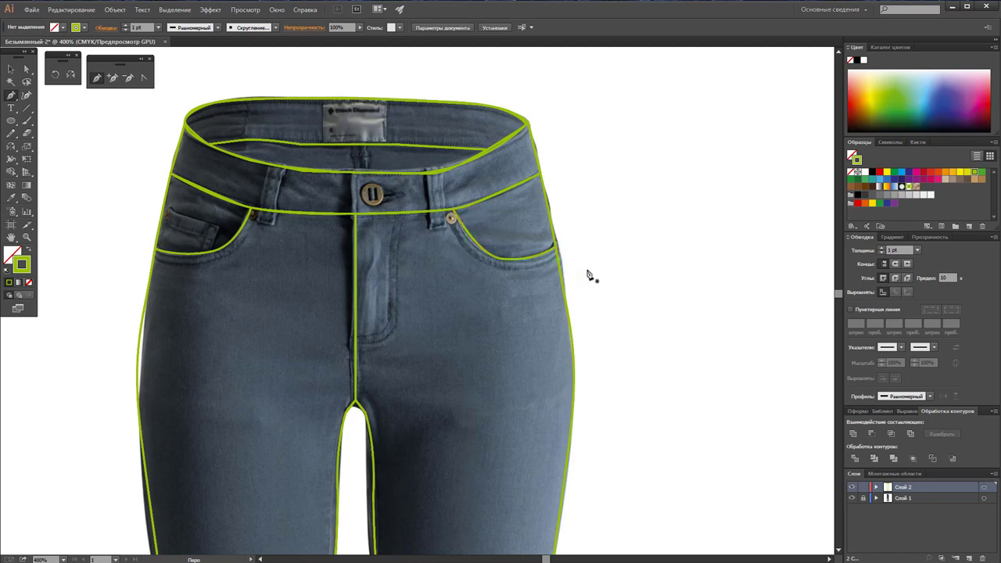
# Step: Zoom in and draw a closed coin-pocket outline inside the left front pocket, then deselect
pyautogui.click(26, 237)
pyautogui.click(304, 319)
pyautogui.click(430, 298)
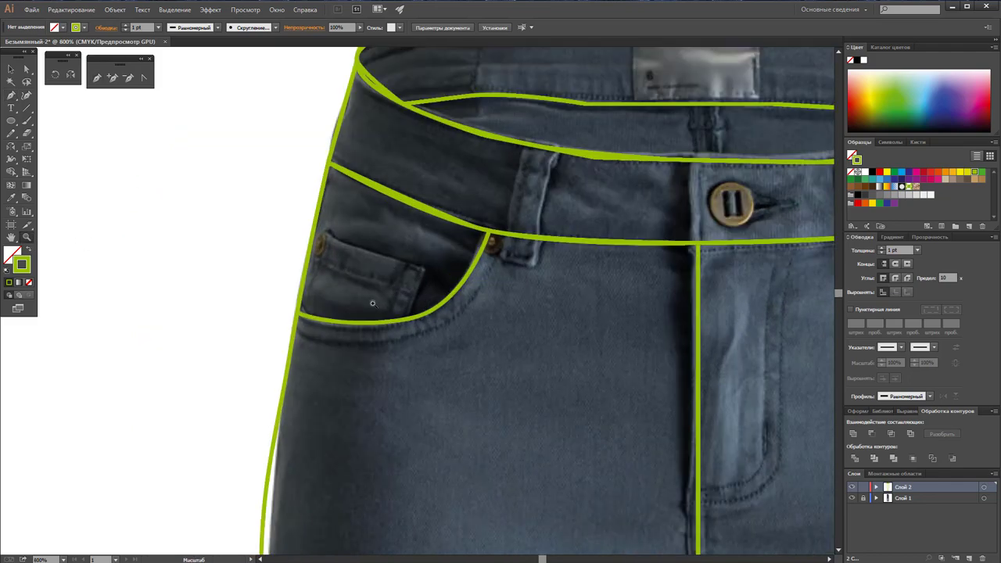
pyautogui.click(373, 304)
pyautogui.click(97, 79)
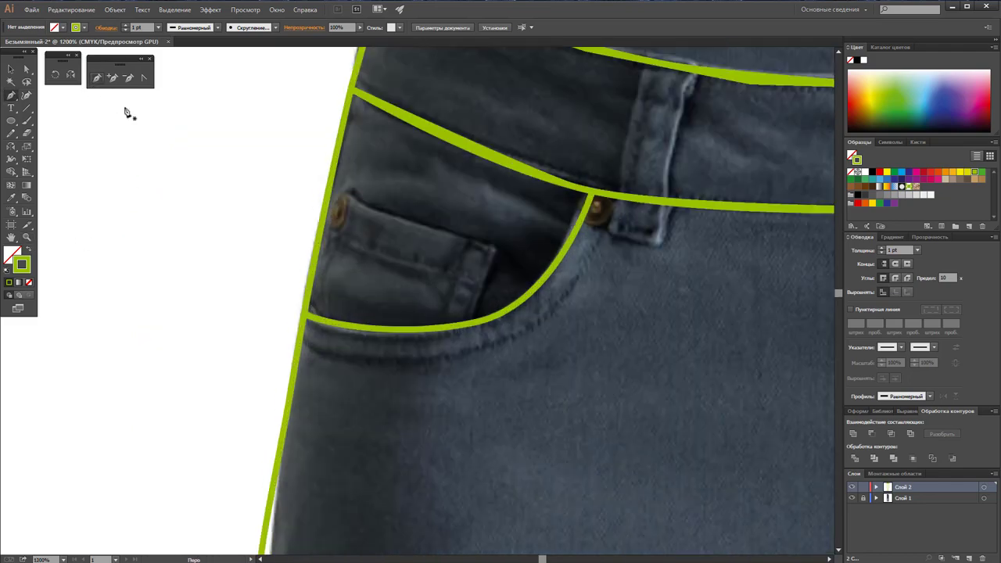
pyautogui.click(344, 191)
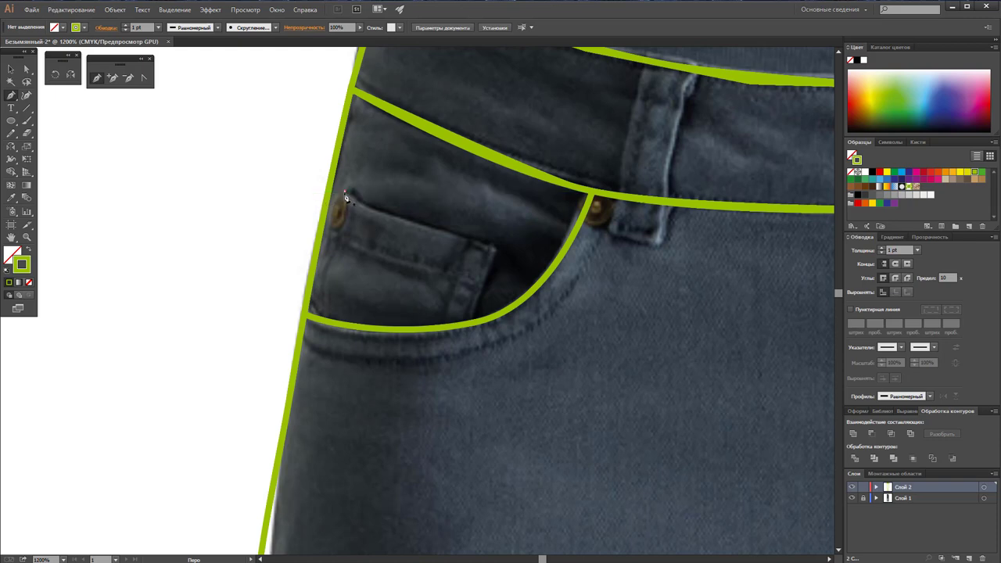
pyautogui.click(428, 229)
pyautogui.click(492, 249)
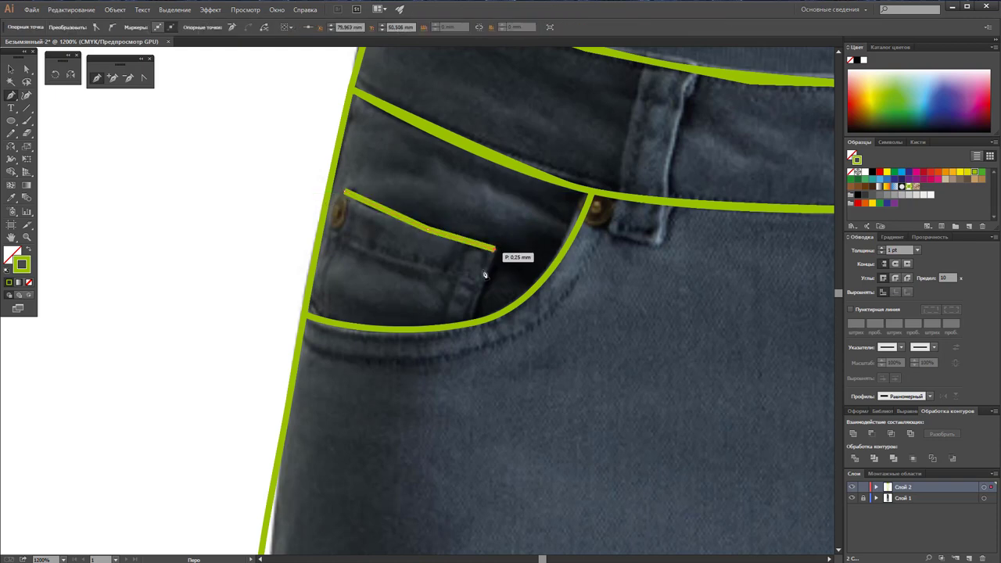
pyautogui.click(471, 321)
pyautogui.click(376, 331)
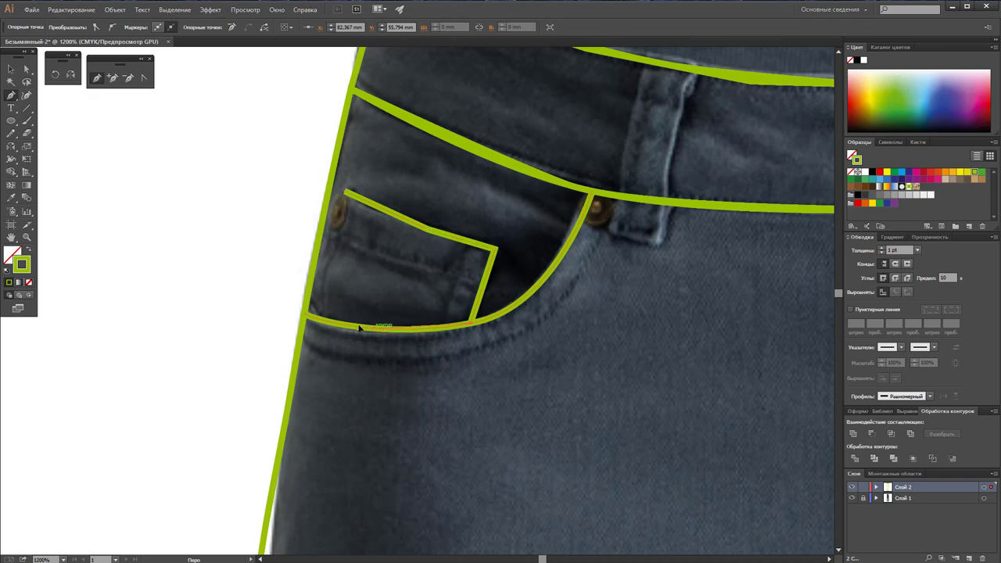
pyautogui.click(309, 316)
pyautogui.click(347, 192)
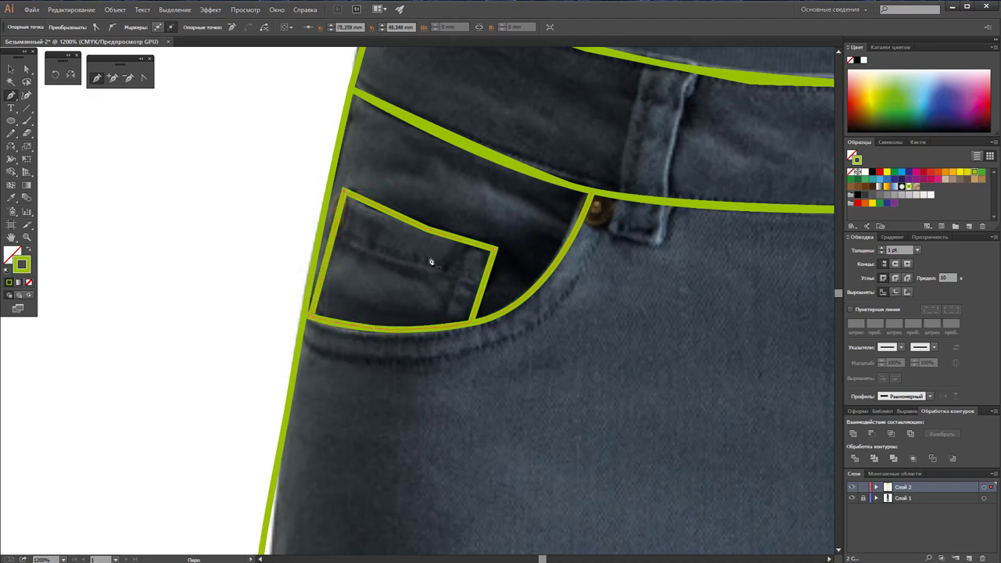
pyautogui.click(11, 69)
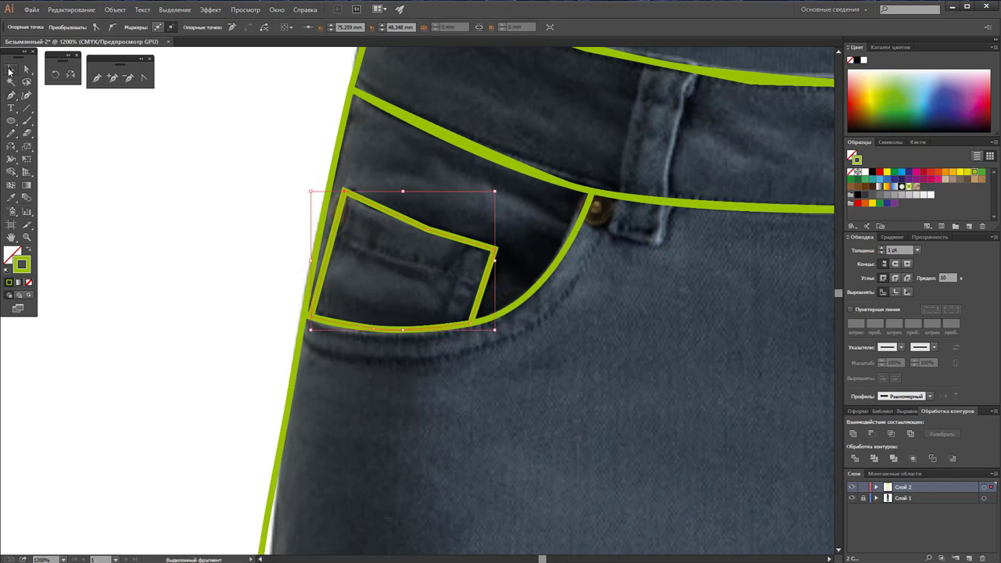
pyautogui.click(256, 213)
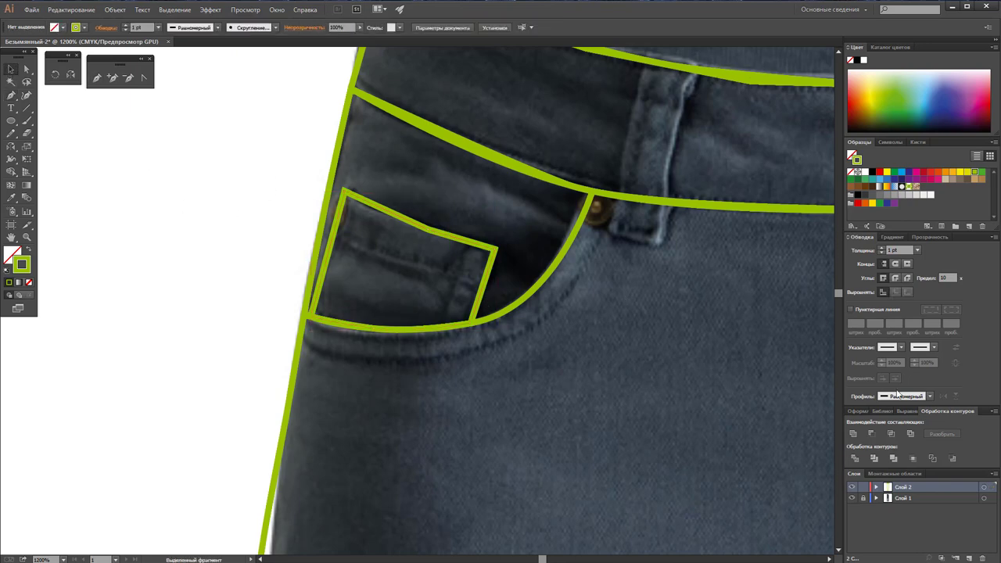
# Step: Draw a cutting path down through the waistband at the fly, looping around its right end
pyautogui.press('z')
pyautogui.scroll(-3, 751, 298)
pyautogui.scroll(2, 233, 258)
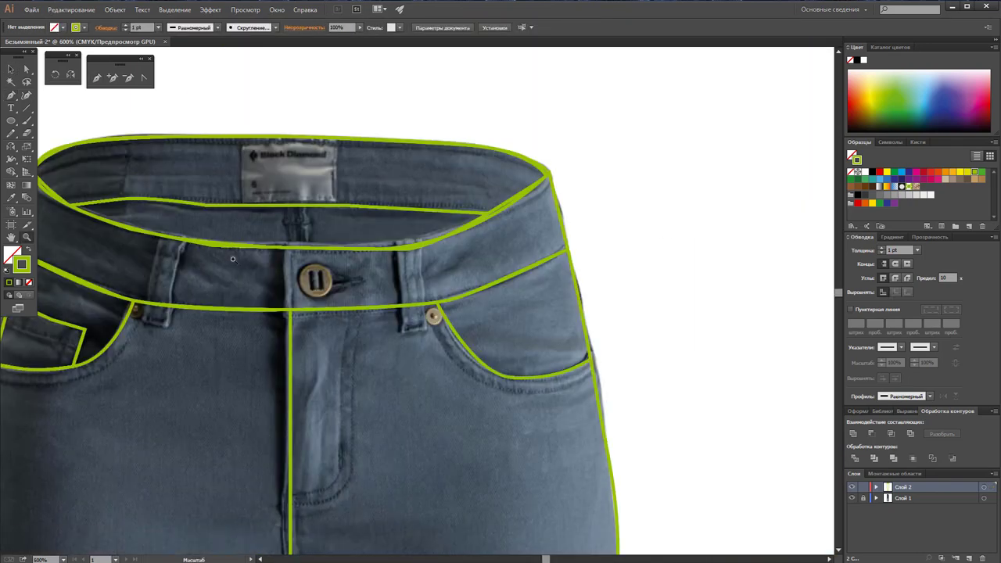
pyautogui.scroll(-2, 232, 259)
pyautogui.scroll(-2, 391, 312)
pyautogui.scroll(1, 469, 298)
pyautogui.scroll(-3, 536, 266)
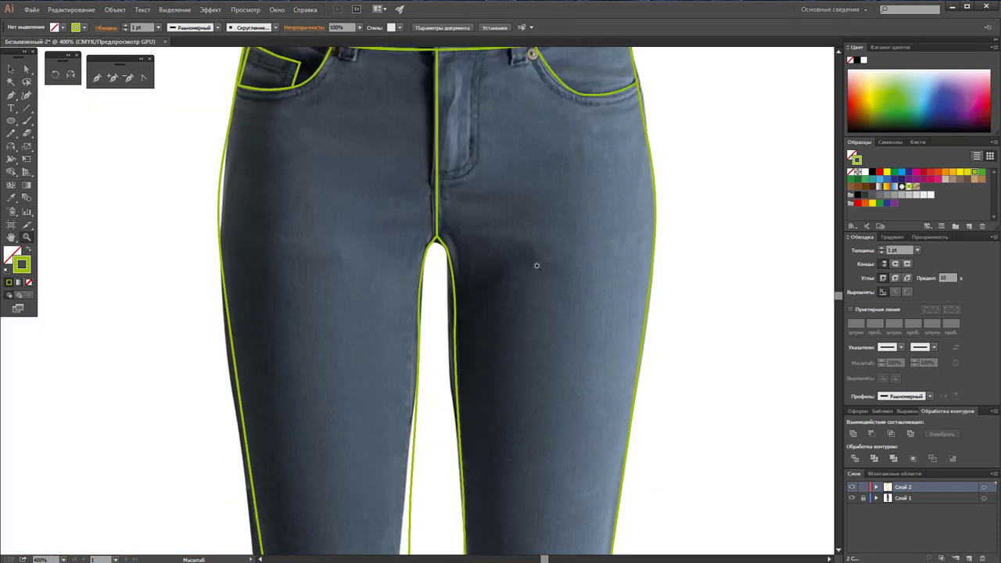
pyautogui.scroll(3, 536, 265)
pyautogui.scroll(1, 536, 266)
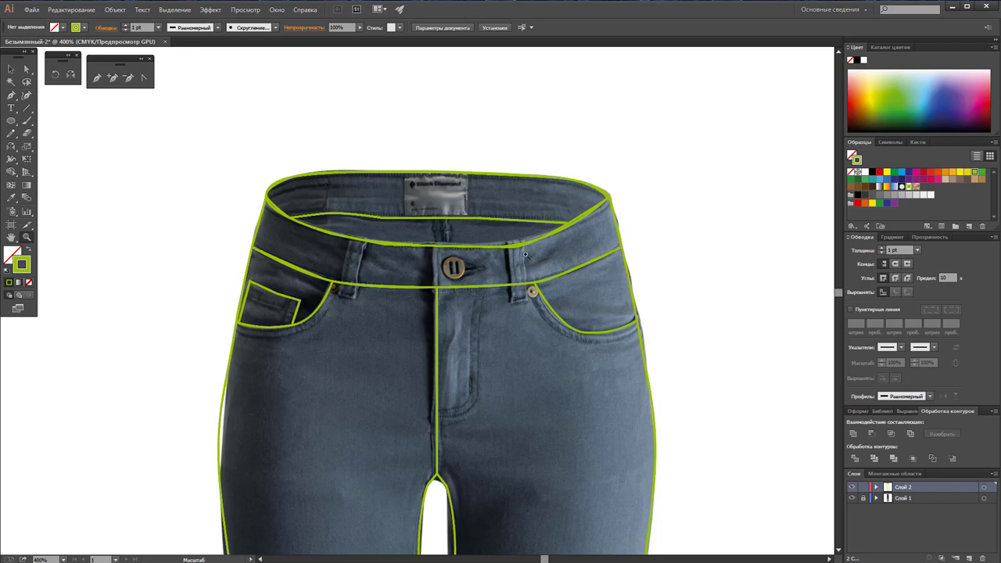
pyautogui.click(469, 285)
pyautogui.click(447, 278)
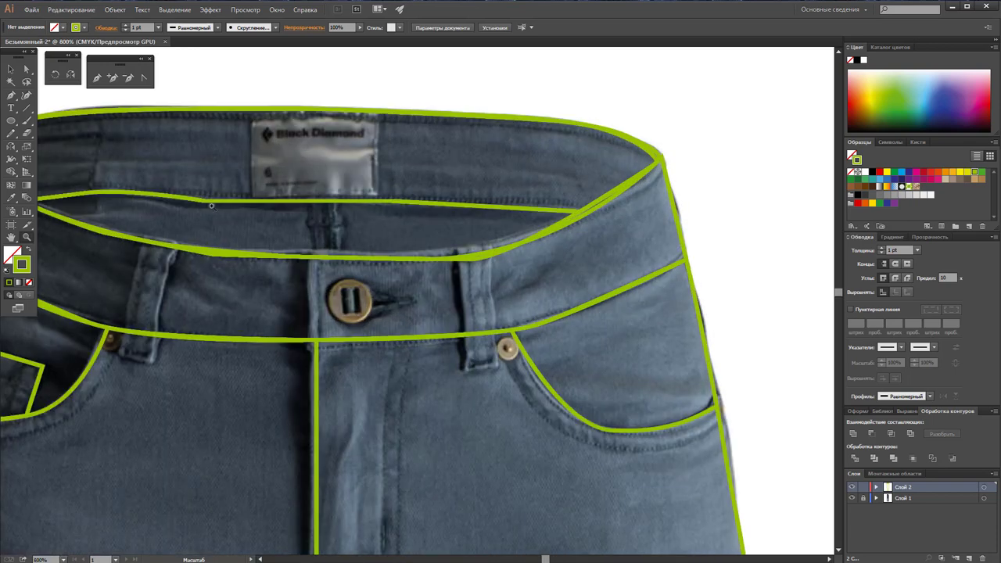
pyautogui.click(93, 81)
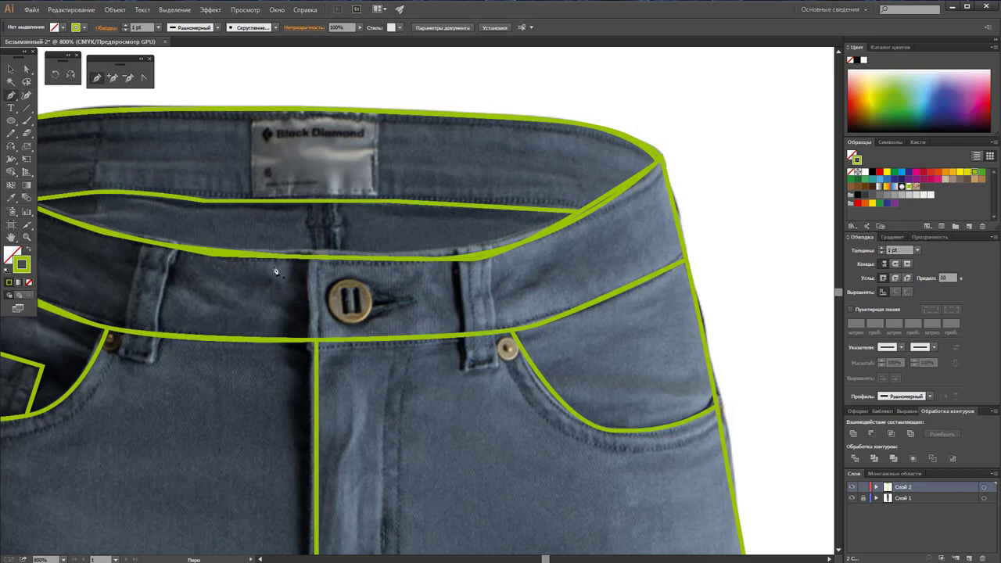
pyautogui.click(317, 344)
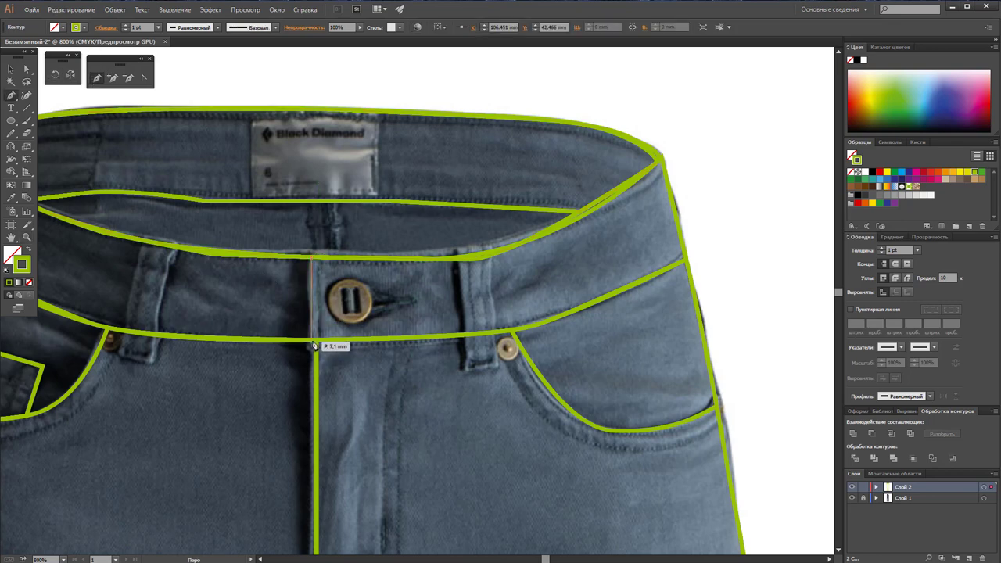
pyautogui.click(317, 345)
pyautogui.click(369, 367)
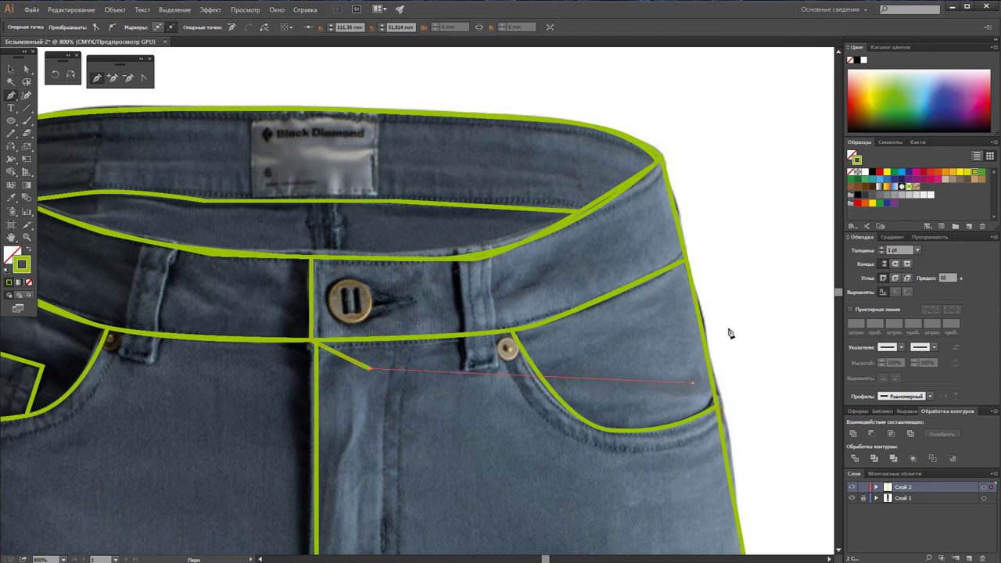
pyautogui.click(695, 383)
pyautogui.click(758, 203)
pyautogui.click(631, 77)
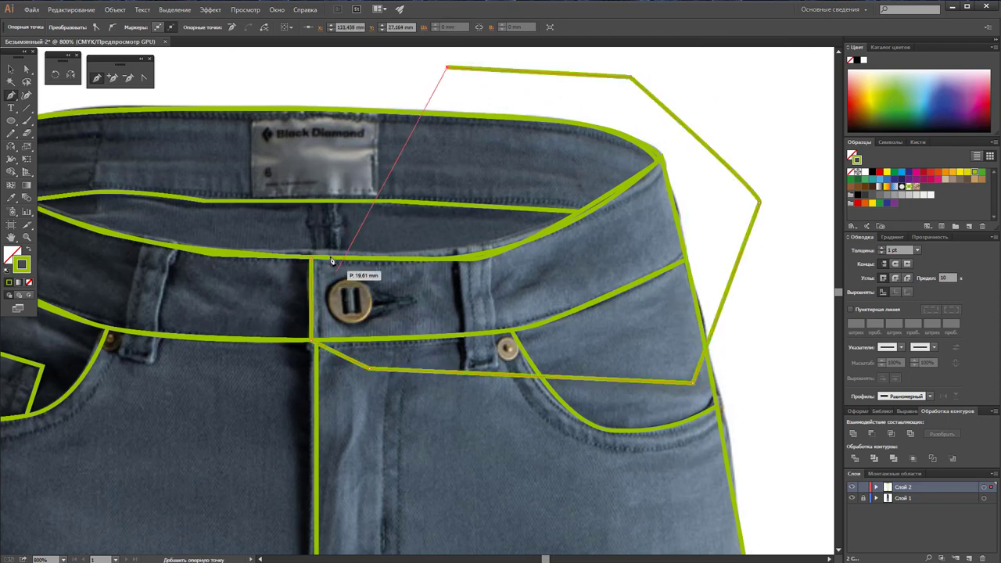
pyautogui.click(311, 256)
# Step: Divide the waistband with the cutting path, ungroup the pieces and delete the leftover outer piece
pyautogui.click(10, 68)
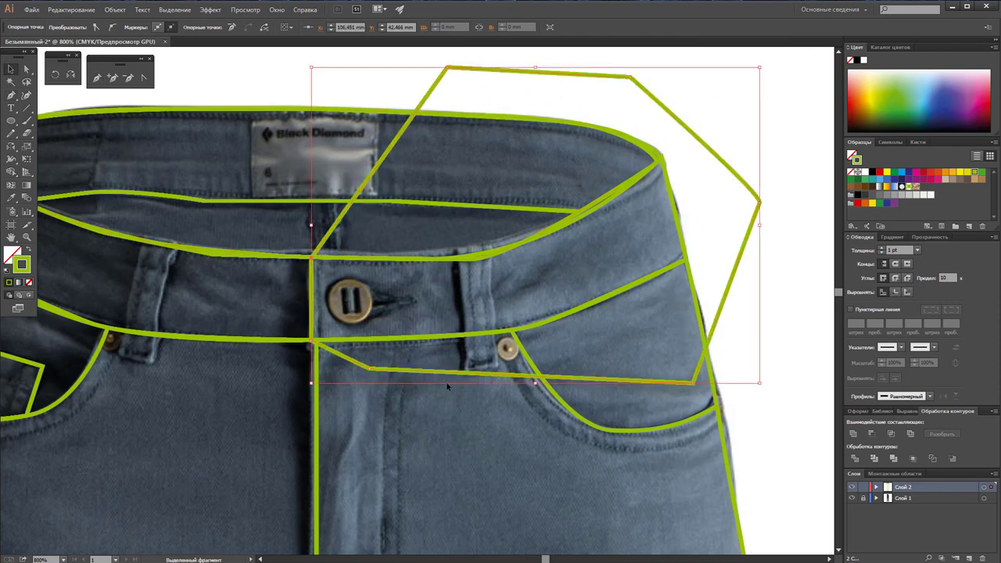
pyautogui.click(678, 211)
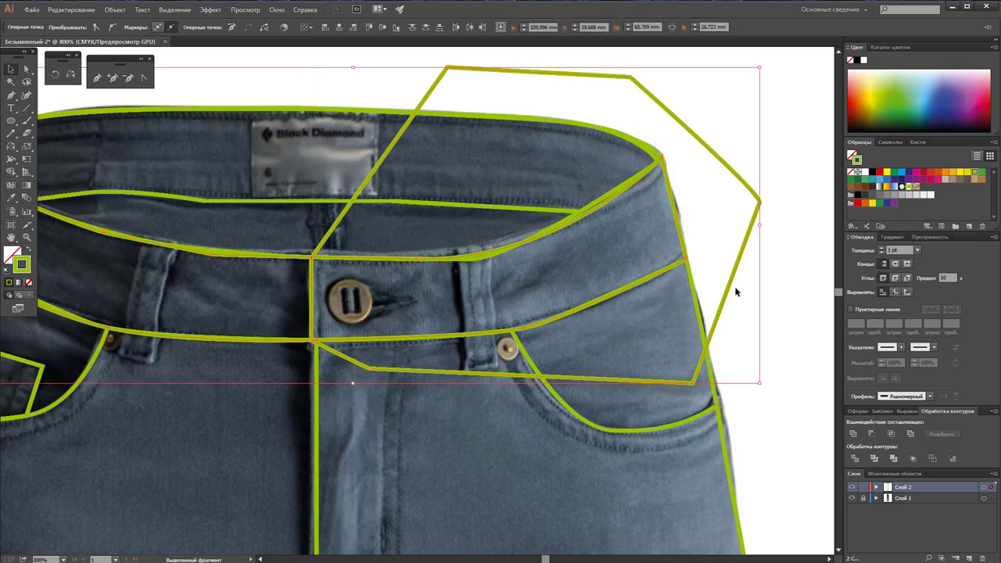
pyautogui.click(860, 461)
pyautogui.rightClick(529, 251)
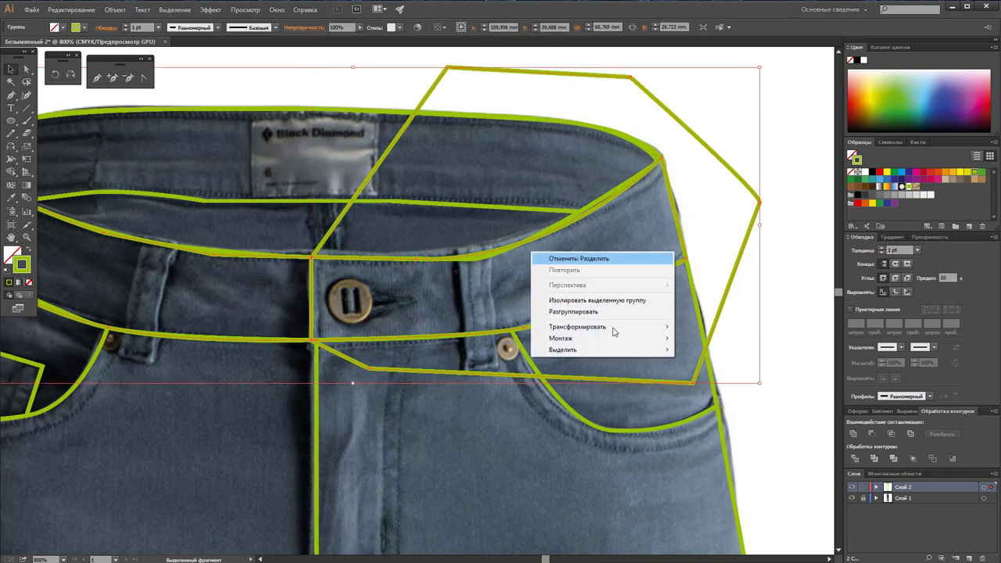
pyautogui.click(665, 312)
pyautogui.click(710, 284)
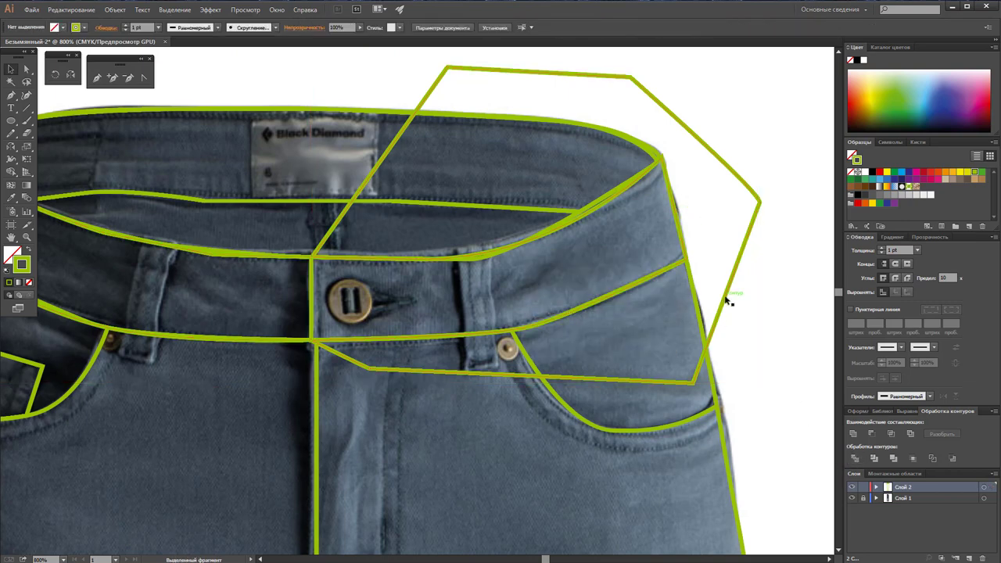
pyautogui.click(726, 297)
pyautogui.press('Delete')
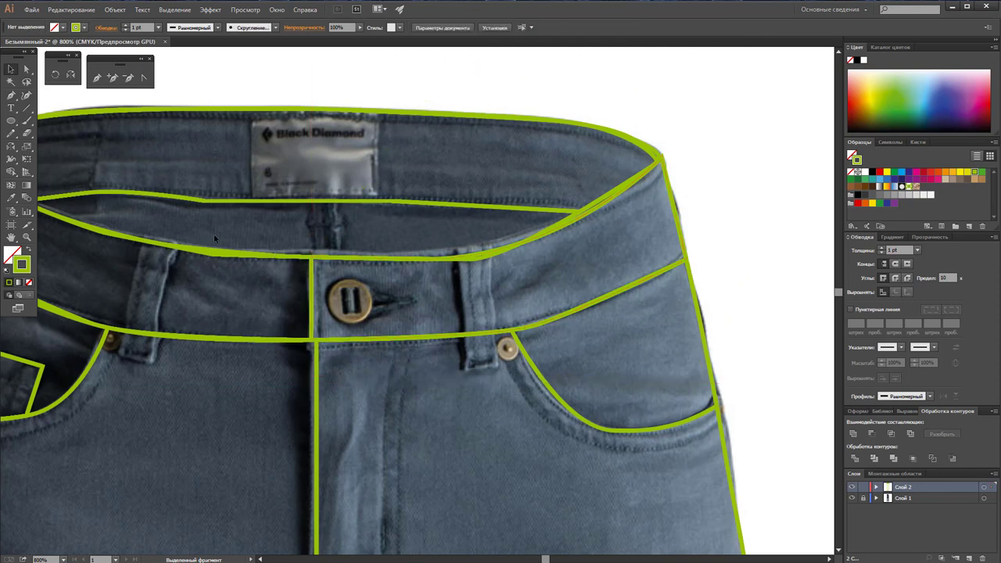
# Step: Test-colour the left and right waistband pieces to check the split, then undo the colours
pyautogui.click(217, 259)
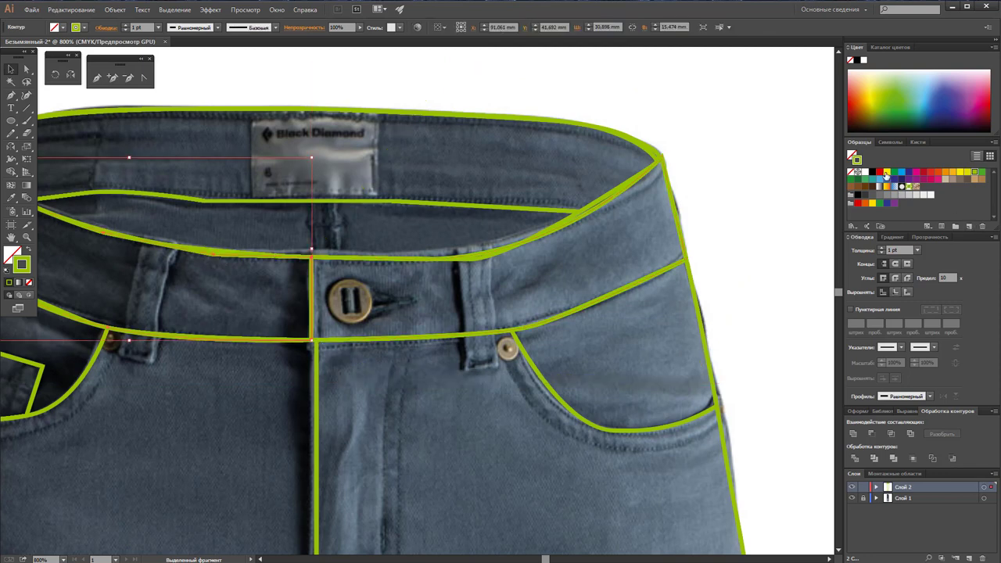
pyautogui.click(886, 172)
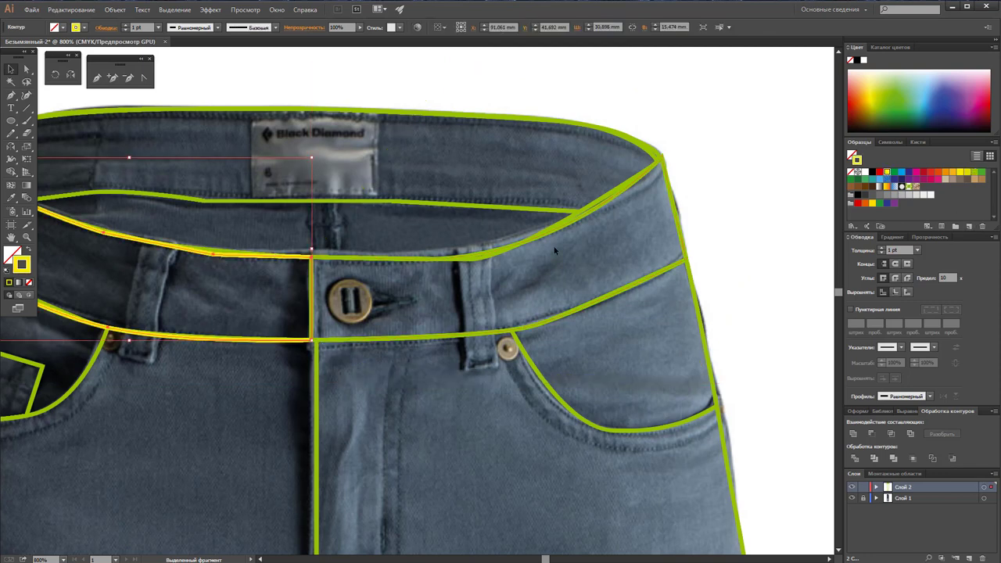
pyautogui.click(12, 254)
pyautogui.click(879, 171)
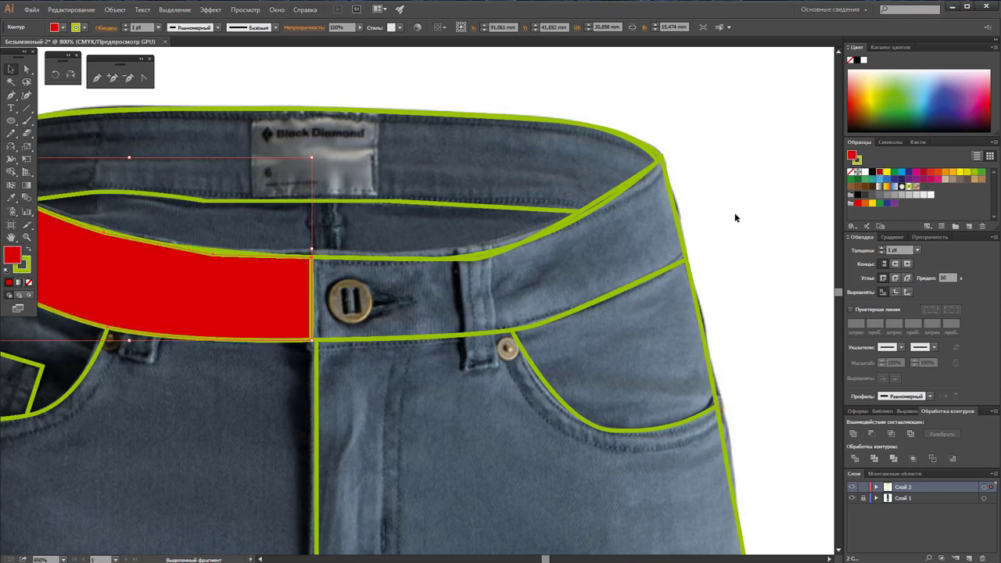
pyautogui.click(677, 206)
pyautogui.click(858, 180)
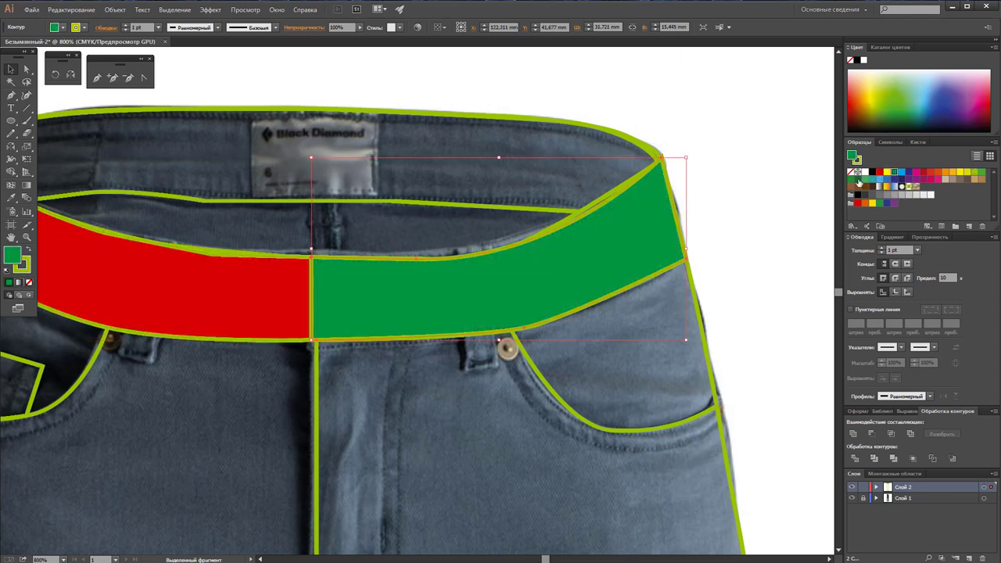
pyautogui.hotkey('ctrl', 'z')
pyautogui.hotkey('ctrl', 'z')
pyautogui.hotkey('ctrl', 'z')
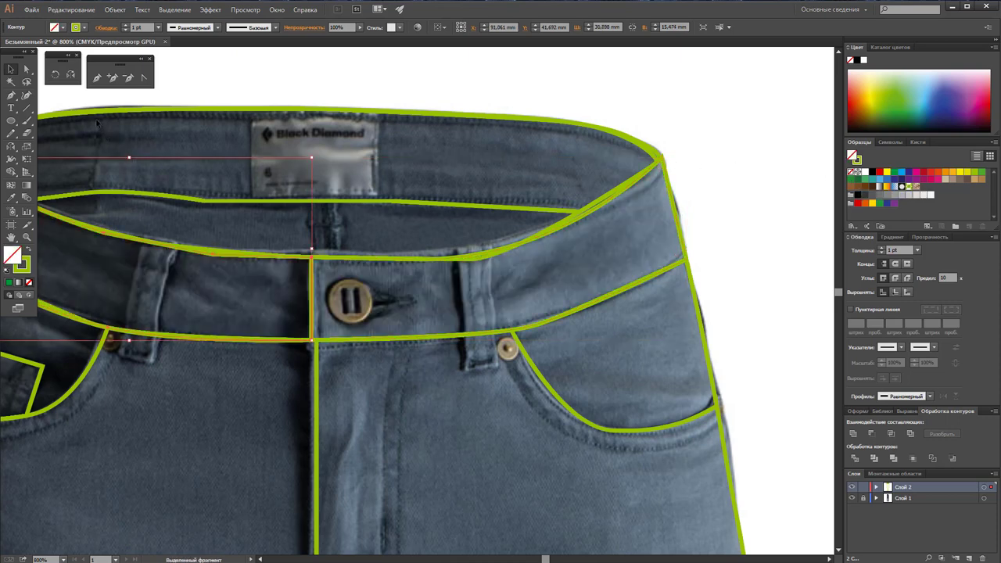
pyautogui.click(11, 69)
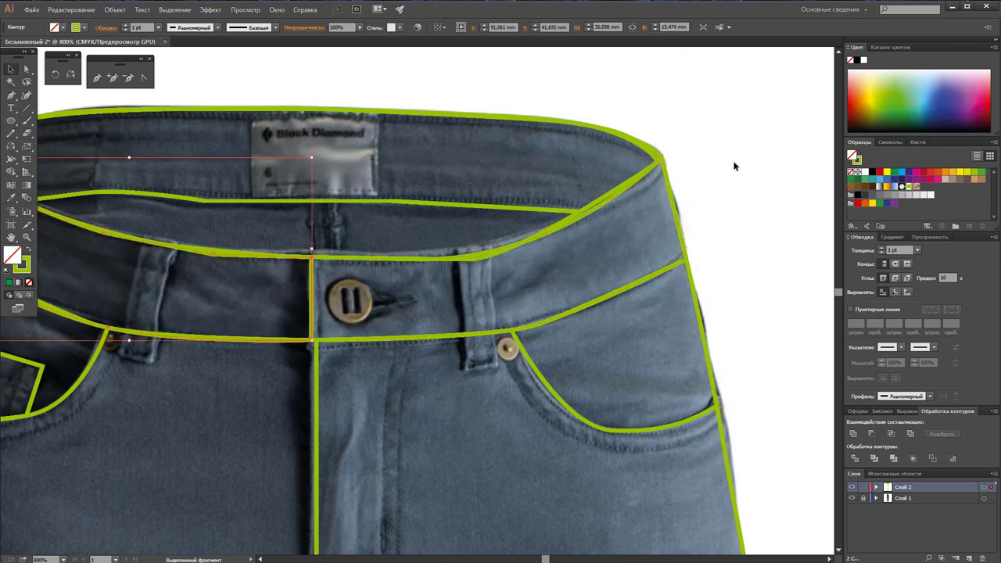
# Step: Select all the traced jeans outlines and set their stroke weight to 0.25 pt
pyautogui.click(746, 201)
pyautogui.scroll(-2, 744, 202)
pyautogui.scroll(-2, 732, 215)
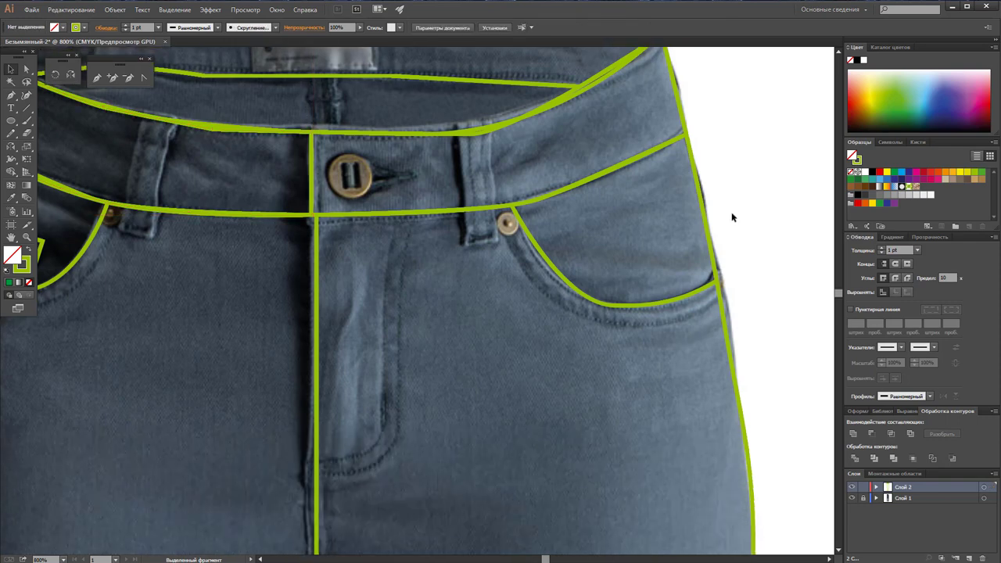
pyautogui.scroll(2, 732, 212)
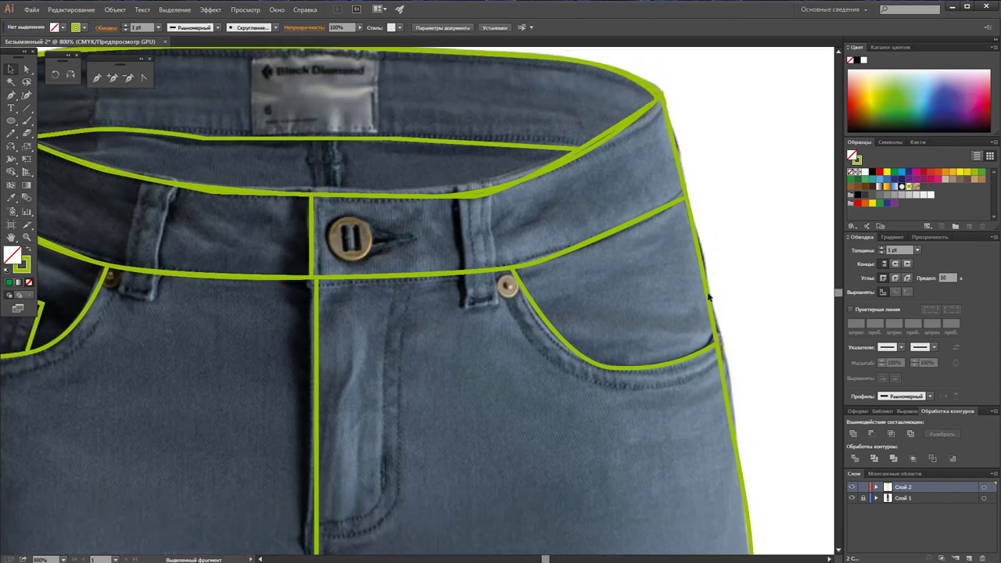
pyautogui.press('z')
pyautogui.keyDown('alt'); pyautogui.click(437, 317); pyautogui.keyUp('alt')
pyautogui.keyDown('alt'); pyautogui.click(441, 344); pyautogui.keyUp('alt')
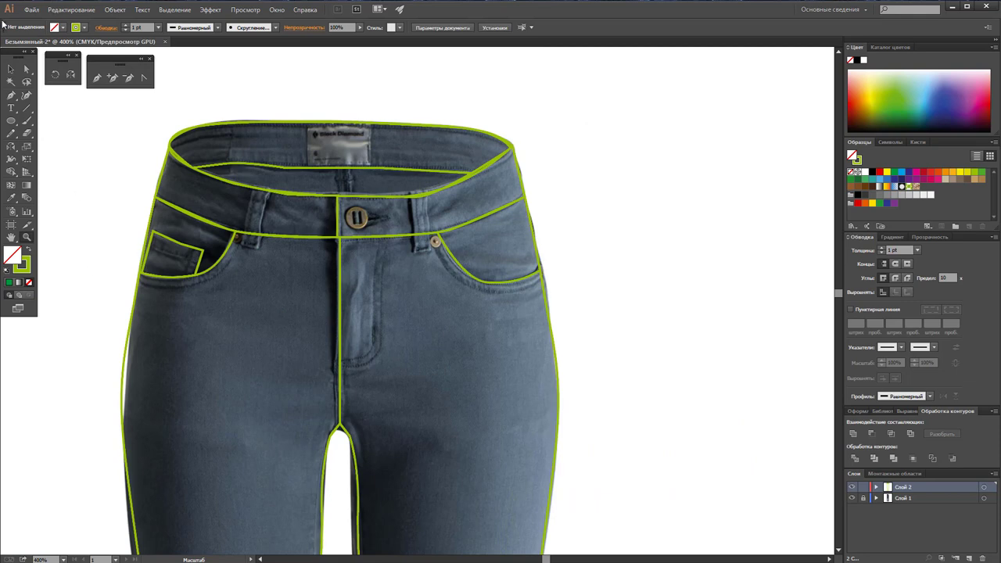
pyautogui.click(7, 69)
pyautogui.hotkey('ctrl', 'a')
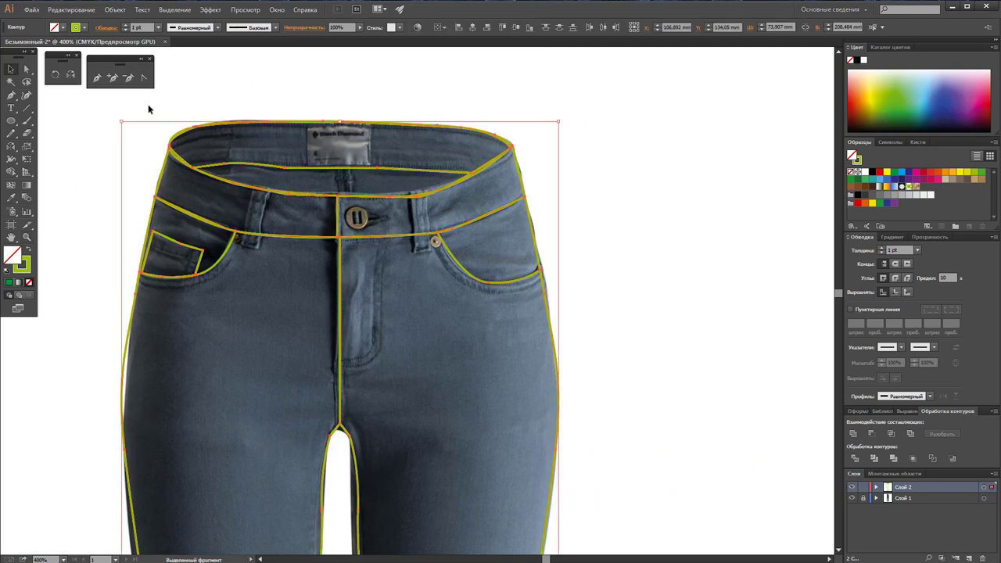
pyautogui.click(157, 28)
pyautogui.click(158, 35)
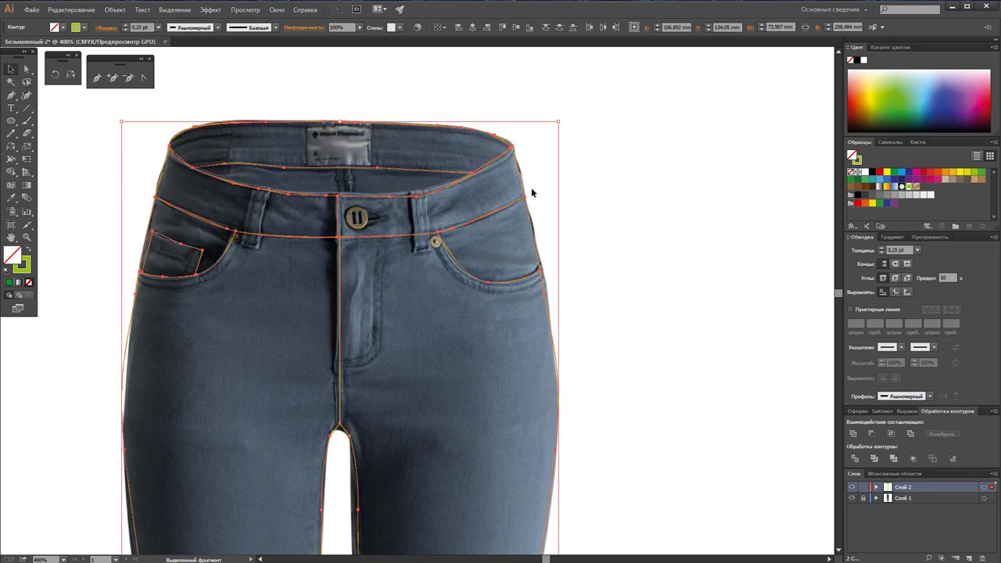
pyautogui.click(602, 204)
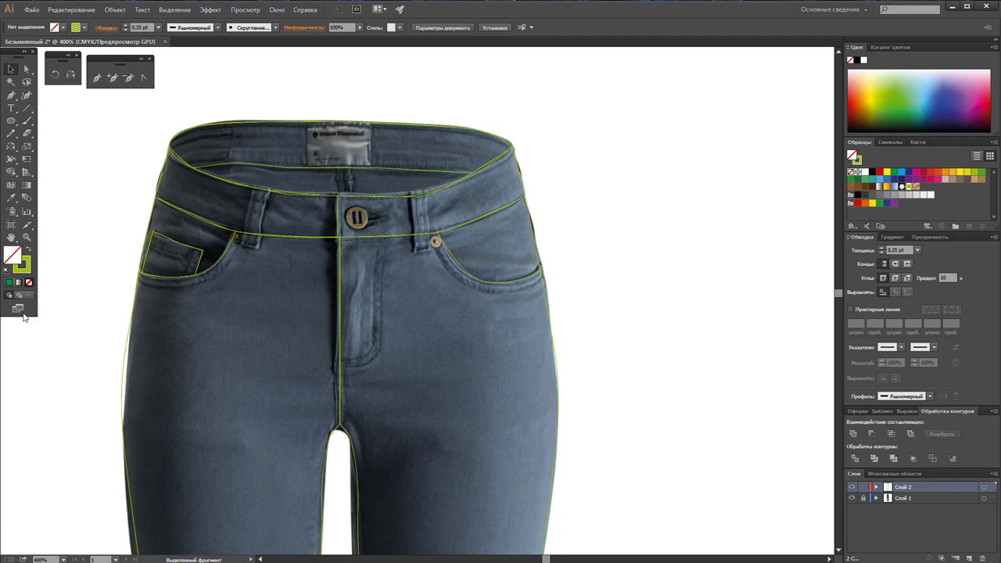
# Step: Zoom in and outline the right belt loop beside the fly button as a closed shape
pyautogui.click(26, 236)
pyautogui.click(348, 232)
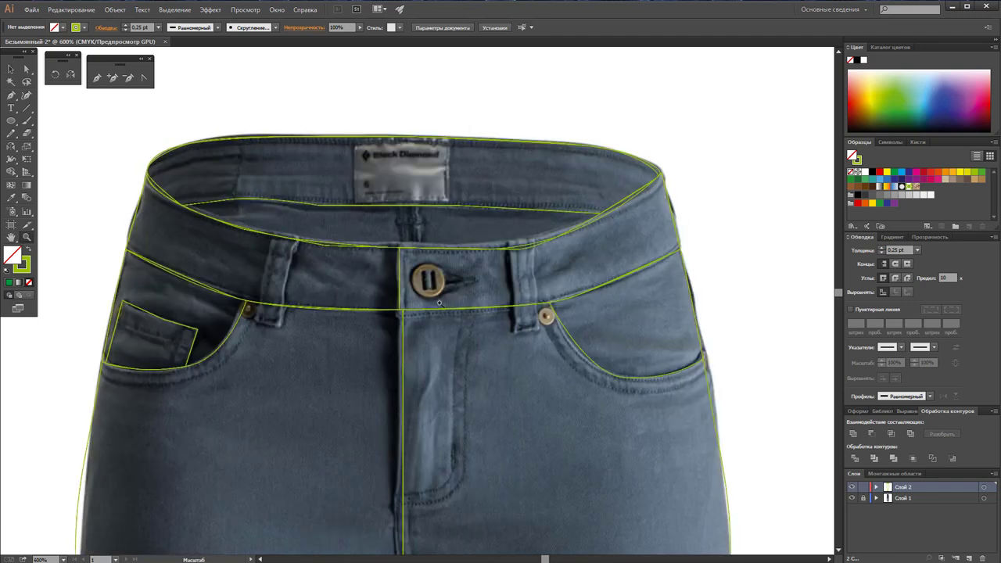
pyautogui.click(439, 302)
pyautogui.click(407, 290)
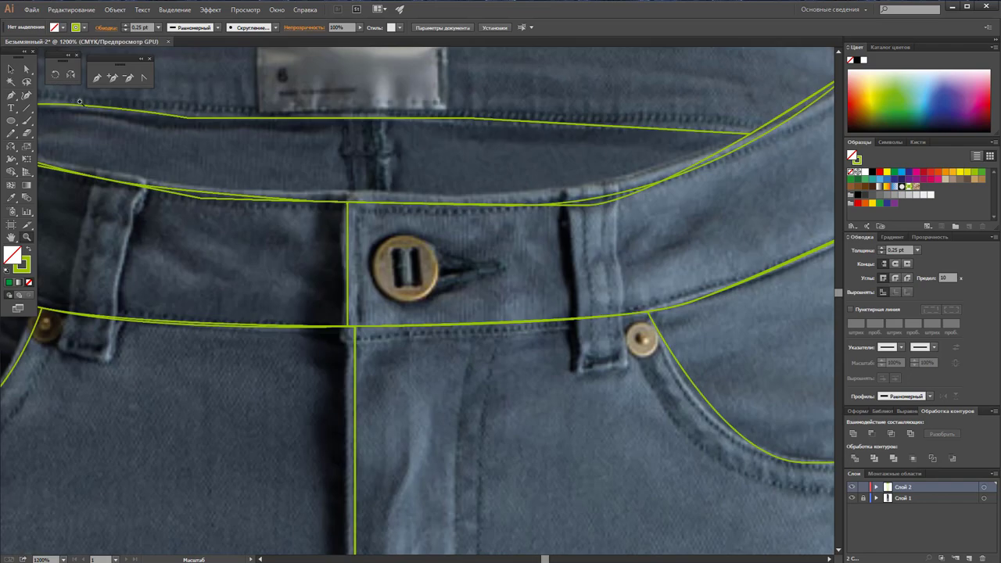
pyautogui.press('p')
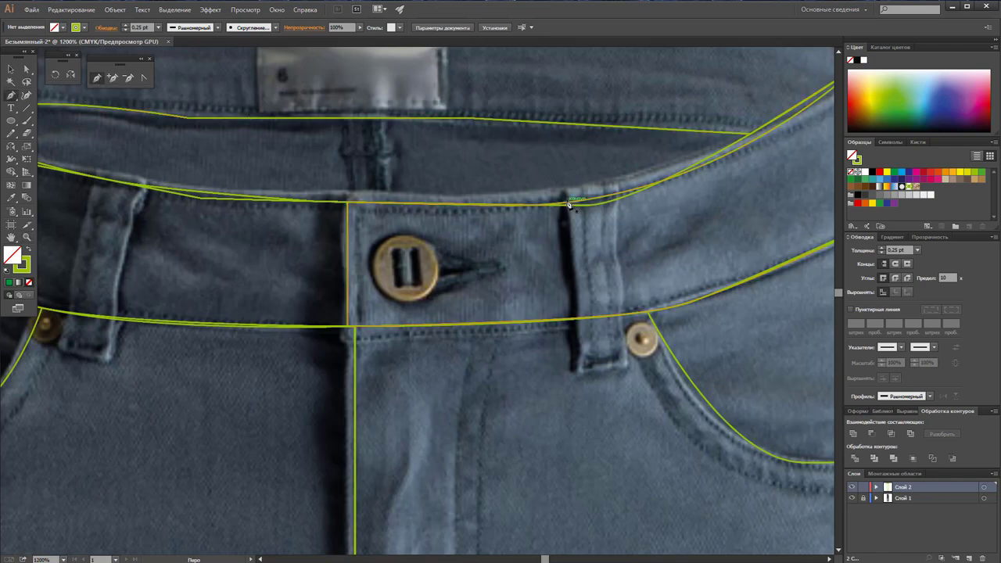
pyautogui.moveTo(564, 190); pyautogui.dragTo(621, 189)
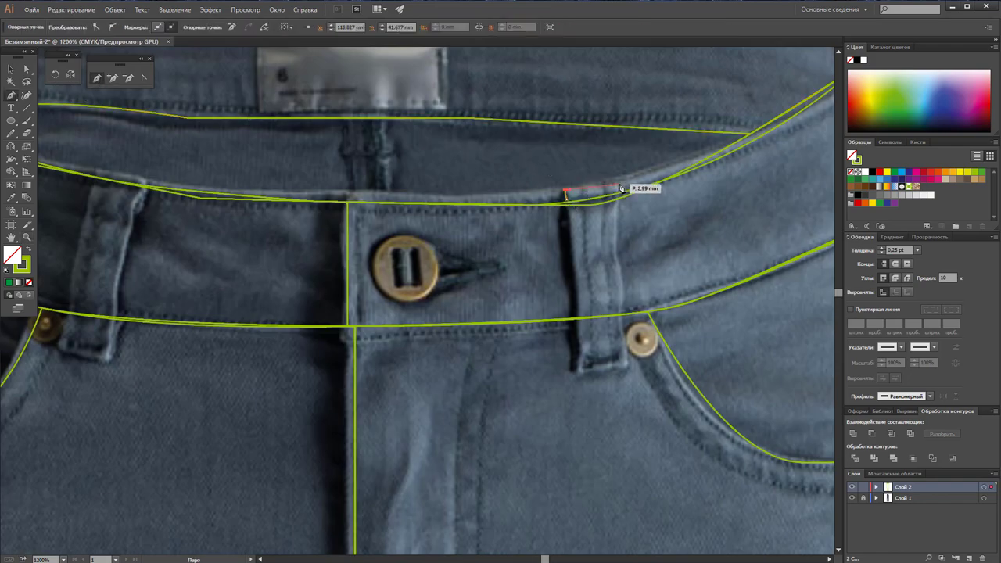
pyautogui.click(621, 188)
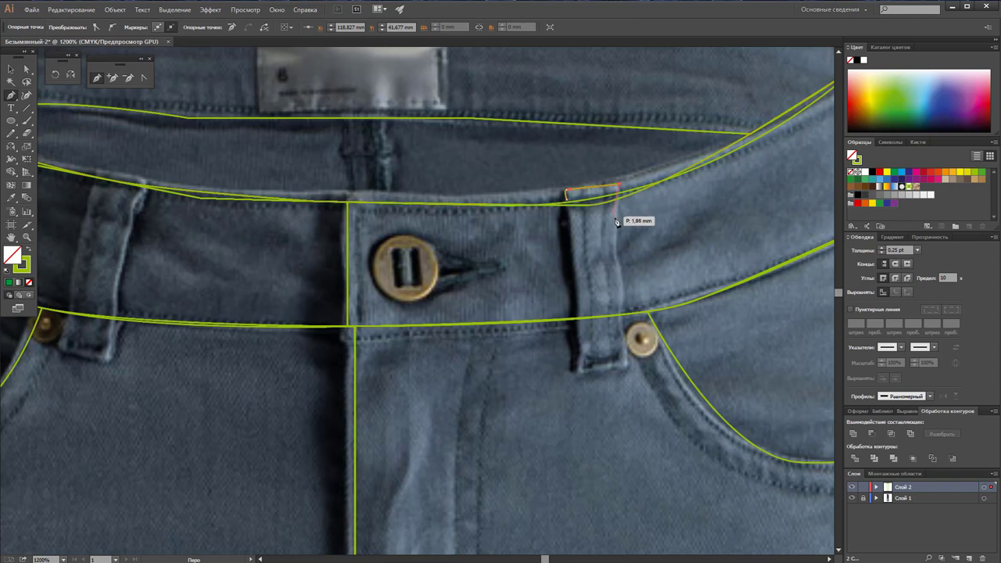
pyautogui.click(623, 314)
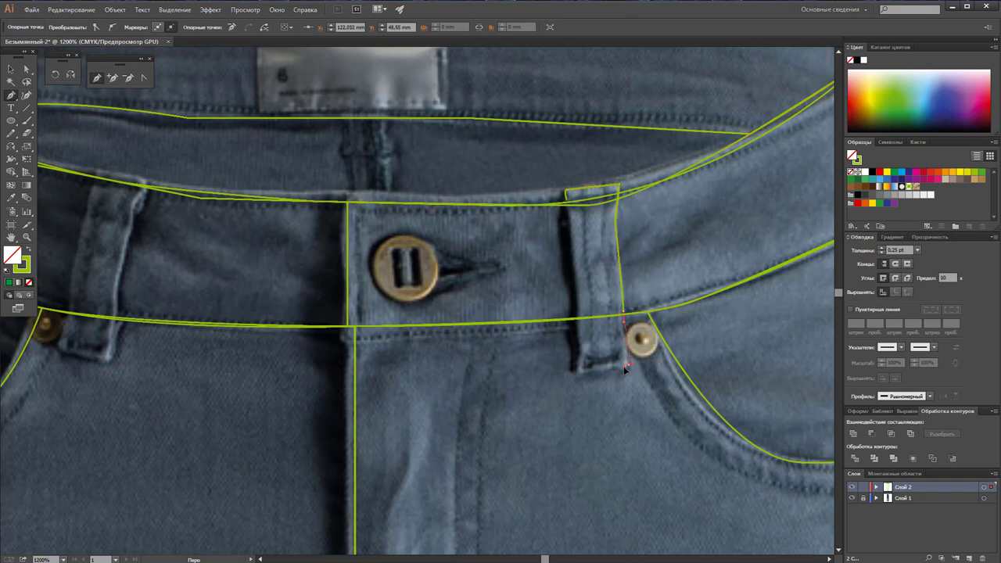
pyautogui.click(626, 367)
pyautogui.click(575, 372)
pyautogui.click(579, 291)
pyautogui.click(571, 201)
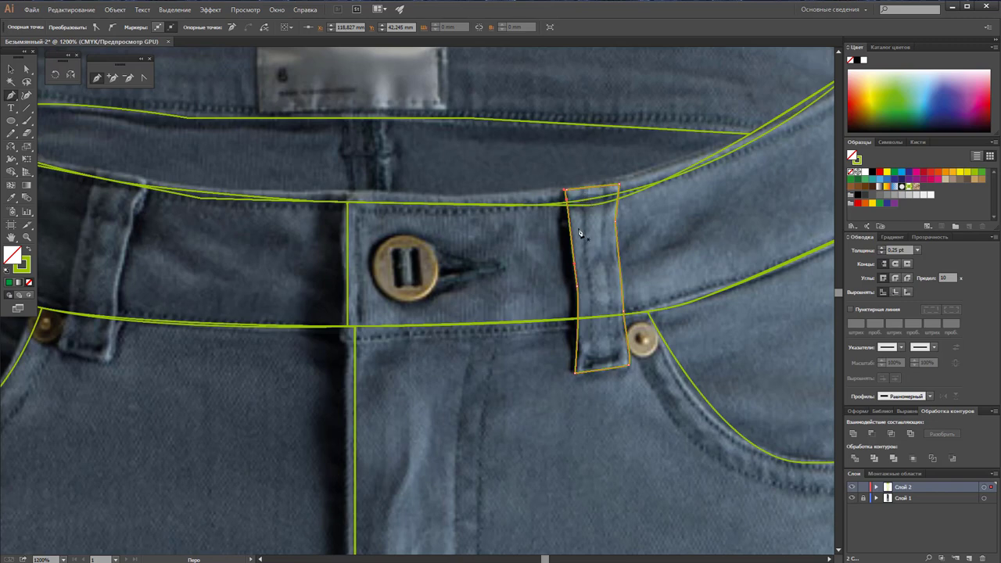
# Step: Draw a thin bartack rectangle across the bottom of the belt loop
pyautogui.keyDown('ctrl'); pyautogui.click(592, 366); pyautogui.keyUp('ctrl')
pyautogui.click(588, 362)
pyautogui.click(618, 360)
pyautogui.click(619, 365)
pyautogui.click(588, 365)
pyautogui.click(588, 362)
pyautogui.click(588, 363)
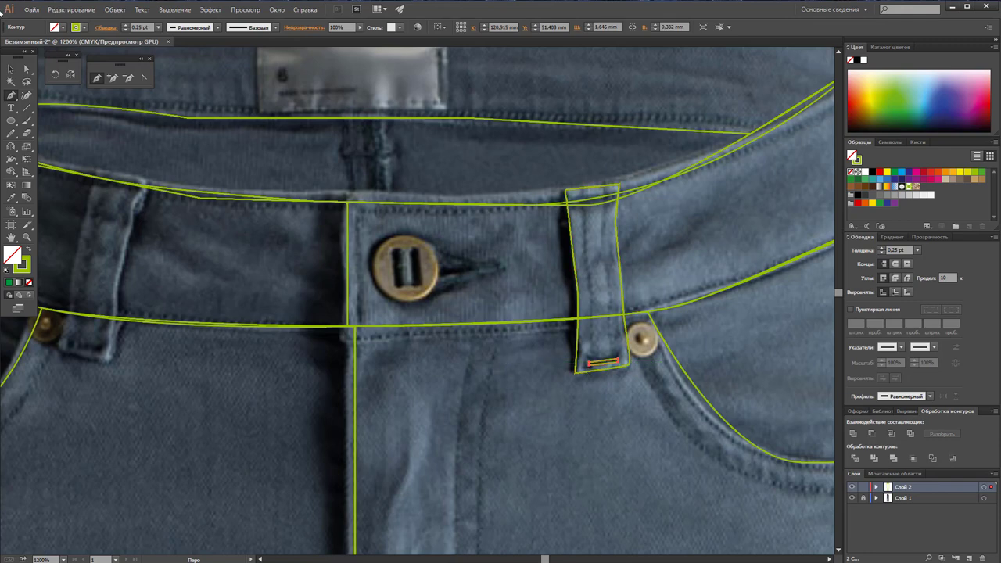
pyautogui.click(11, 69)
pyautogui.click(638, 256)
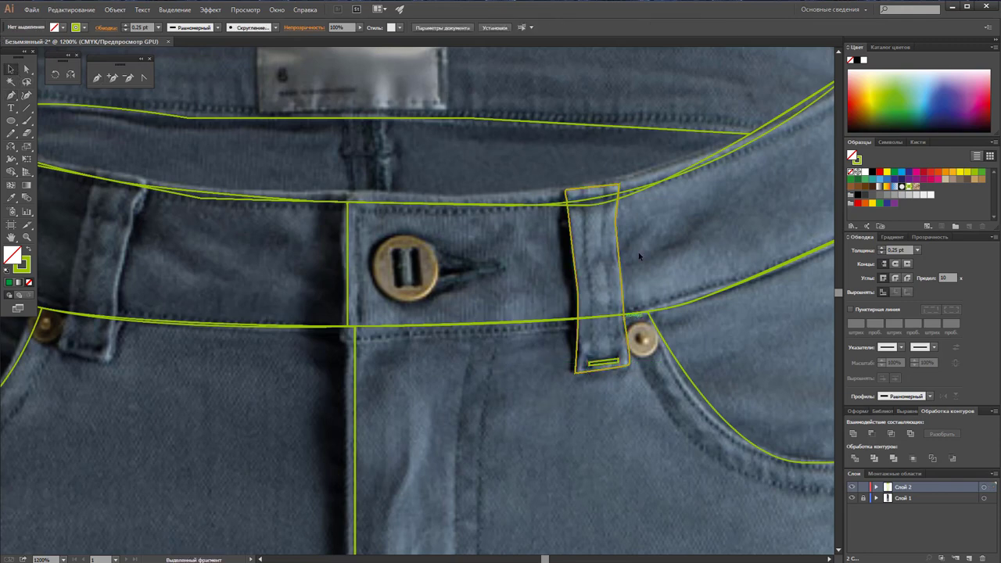
# Step: Draw a stitch line down the belt loop's left side, from top to bottom
pyautogui.click(98, 78)
pyautogui.click(582, 195)
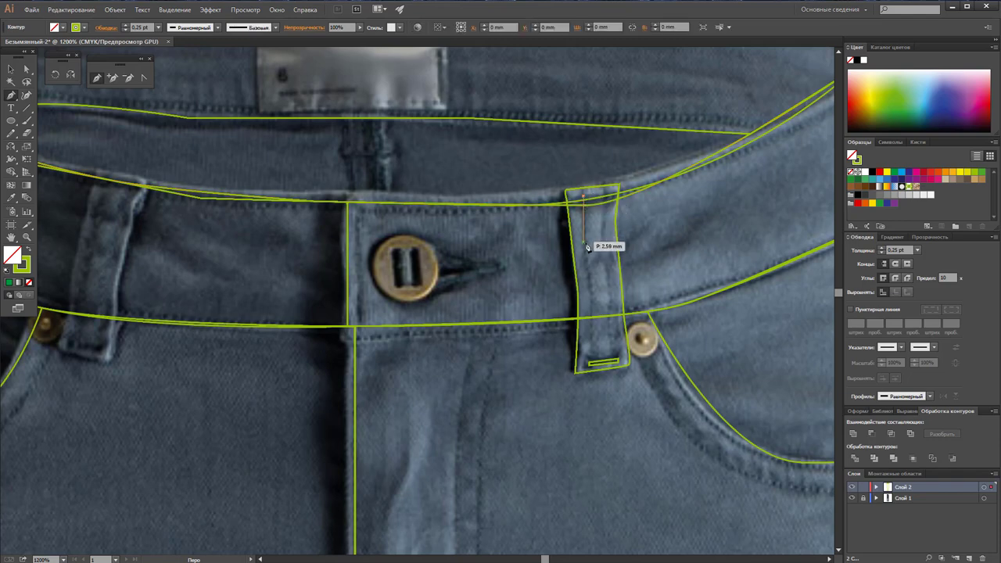
pyautogui.click(585, 246)
pyautogui.click(587, 263)
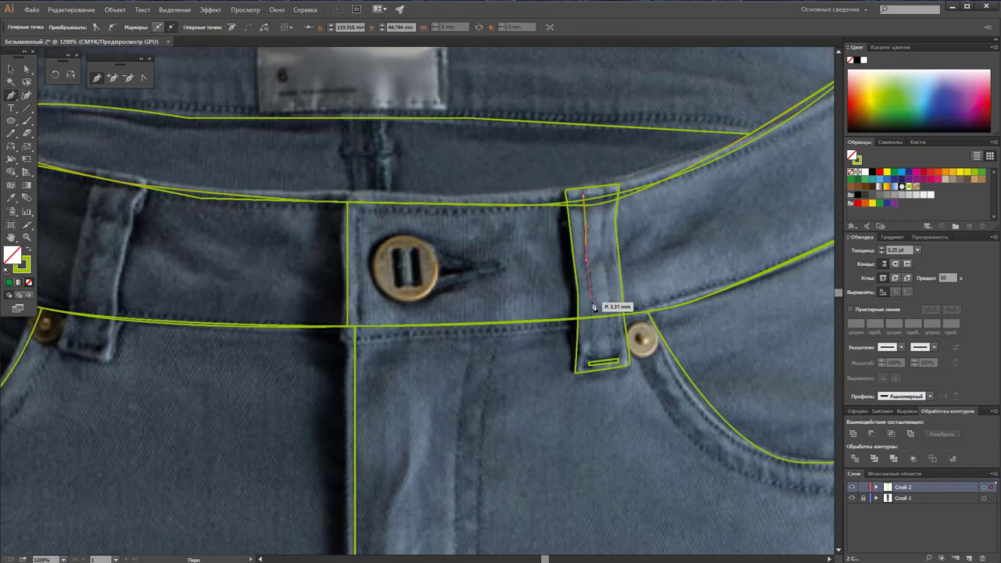
pyautogui.click(591, 362)
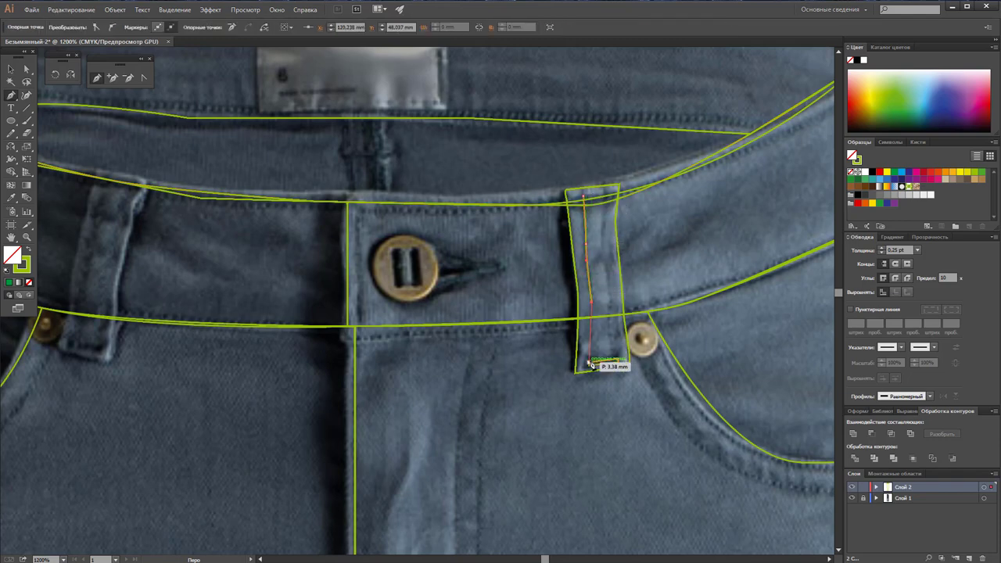
pyautogui.keyDown('ctrl'); pyautogui.click(615, 371); pyautogui.keyUp('ctrl')
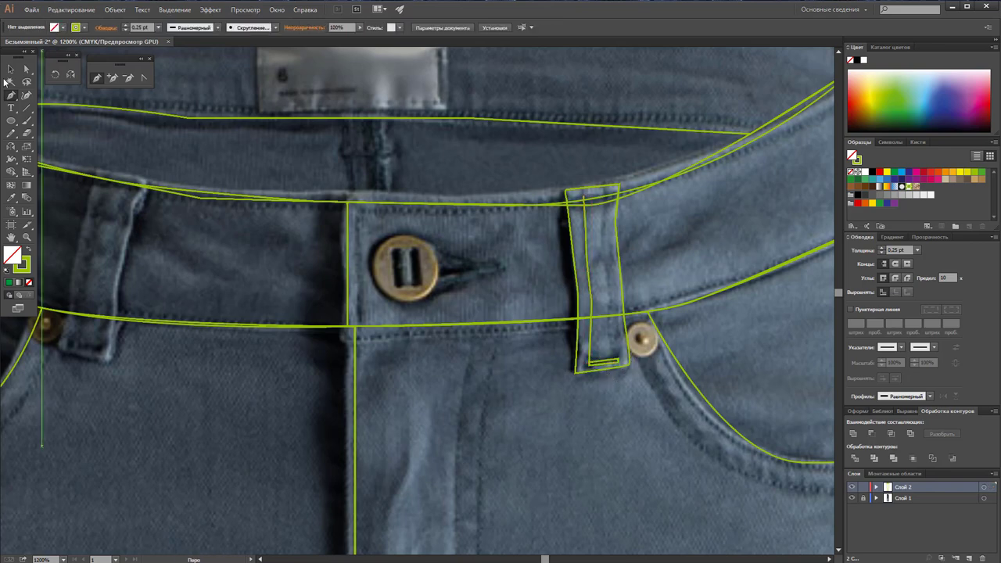
# Step: Copy the stitch line to the loop's right side and make both dashed, 2 pt dash and 2 pt gap
pyautogui.click(11, 69)
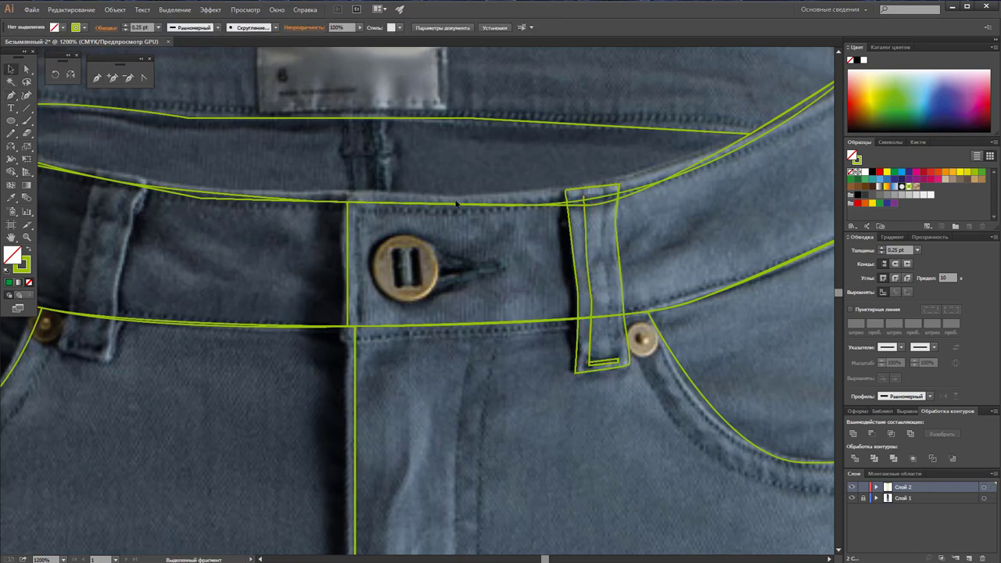
pyautogui.moveTo(588, 261); pyautogui.dragTo(609, 259)
pyautogui.keyDown('shift'); pyautogui.click(587, 259); pyautogui.keyUp('shift')
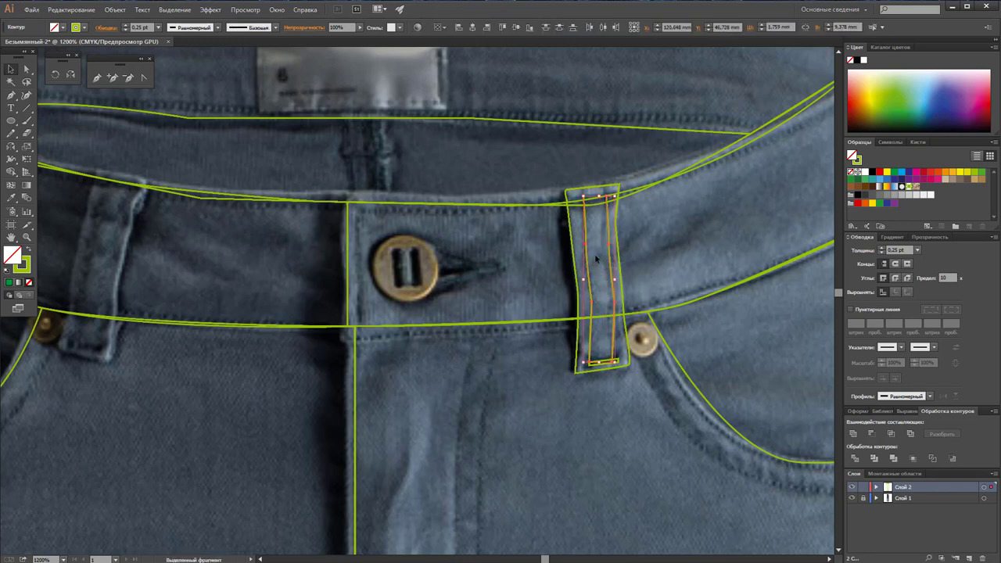
pyautogui.click(851, 310)
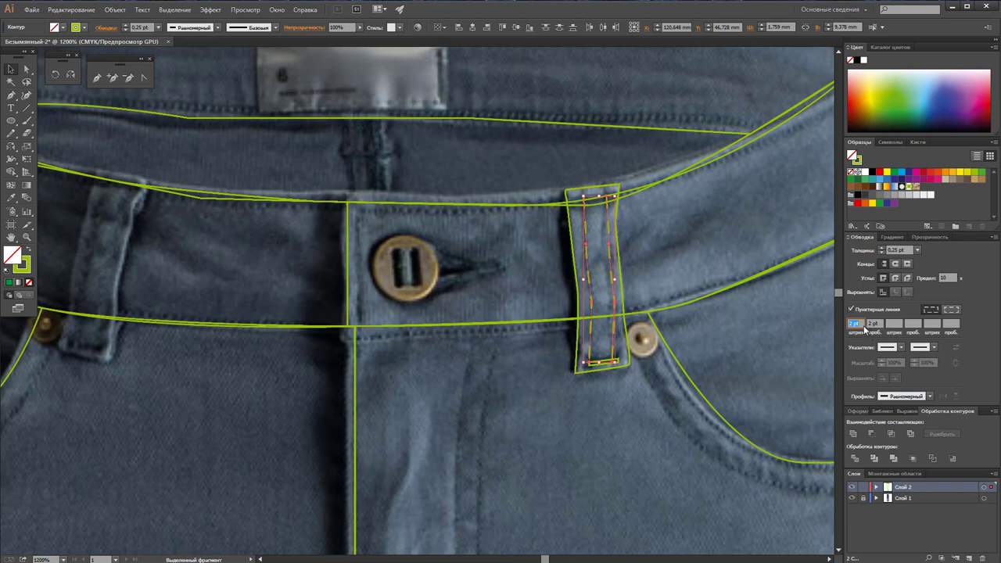
pyautogui.click(727, 320)
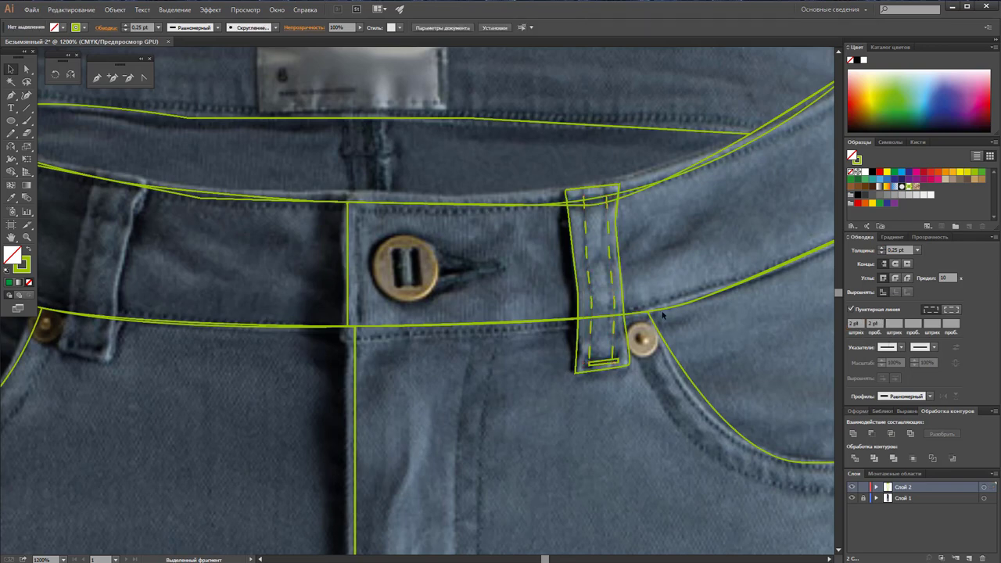
pyautogui.click(586, 251)
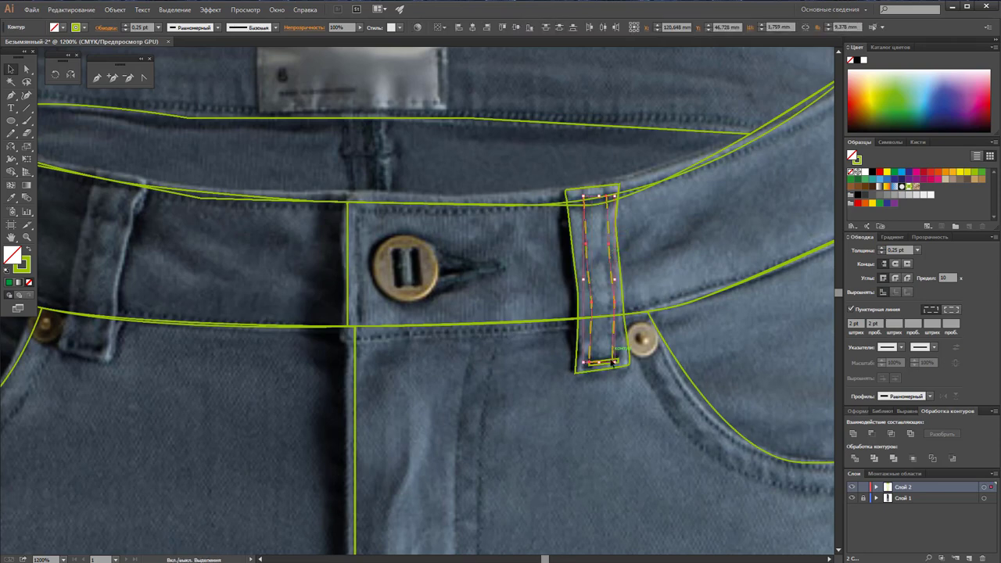
# Step: Group the right belt loop outline together with its bartack and dashed stitch lines
pyautogui.keyDown('shift'); pyautogui.click(576, 369); pyautogui.keyUp('shift')
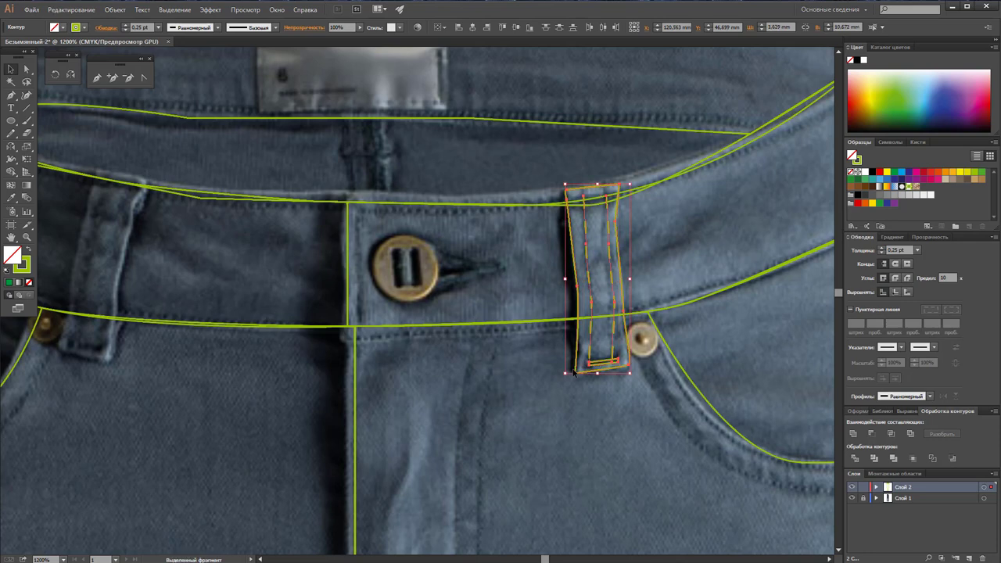
pyautogui.rightClick(574, 371)
pyautogui.click(579, 419)
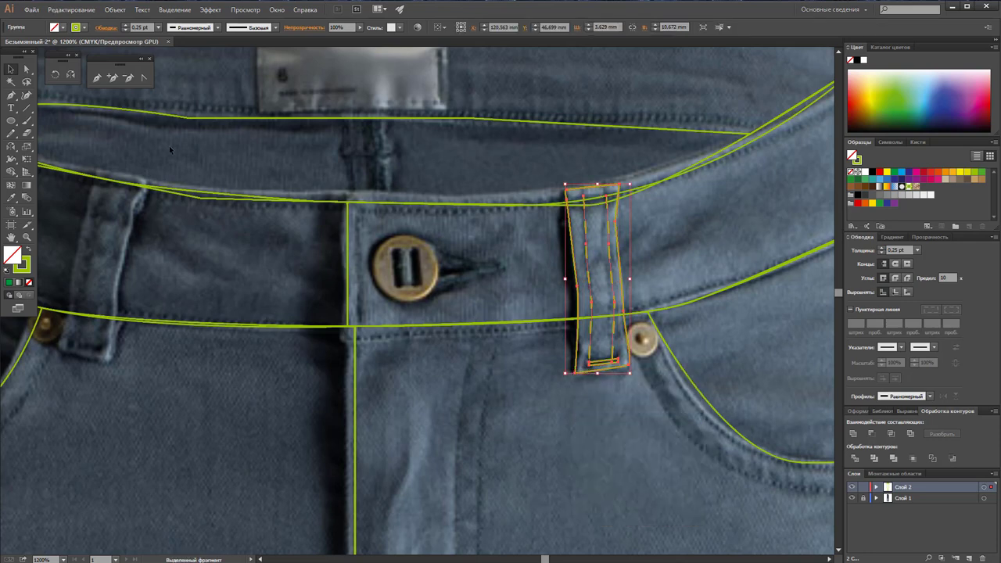
# Step: Reflect a copy of the grouped loop onto the left belt loop, nudging and rotating it to fit
pyautogui.click(70, 74)
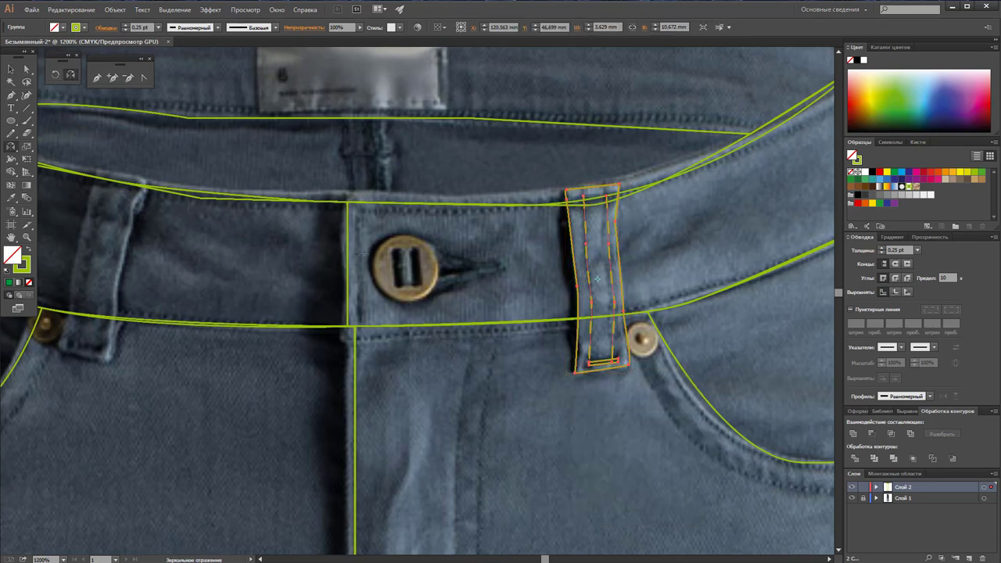
pyautogui.moveTo(428, 259); pyautogui.dragTo(107, 244)
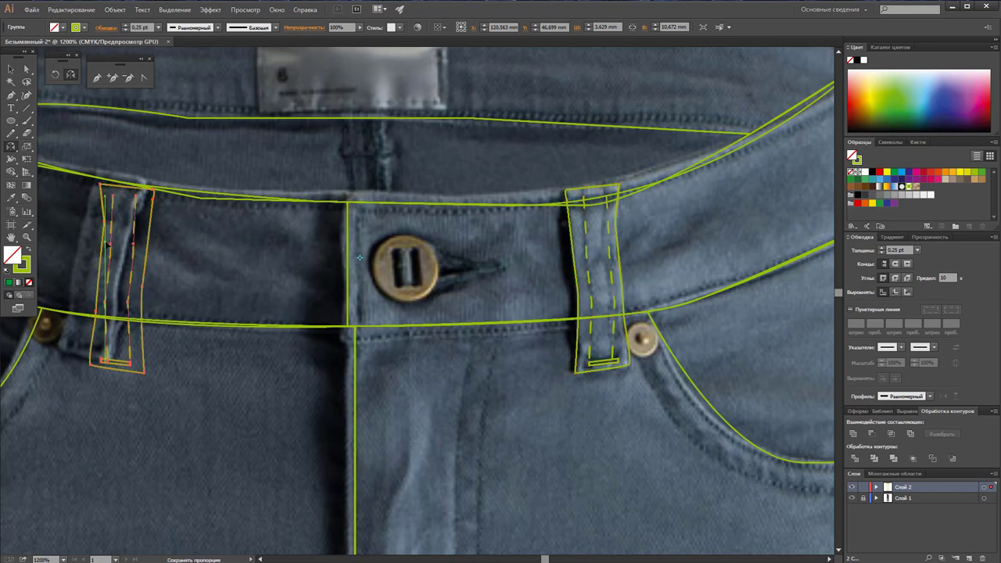
pyautogui.press('Left')
pyautogui.press('Left')
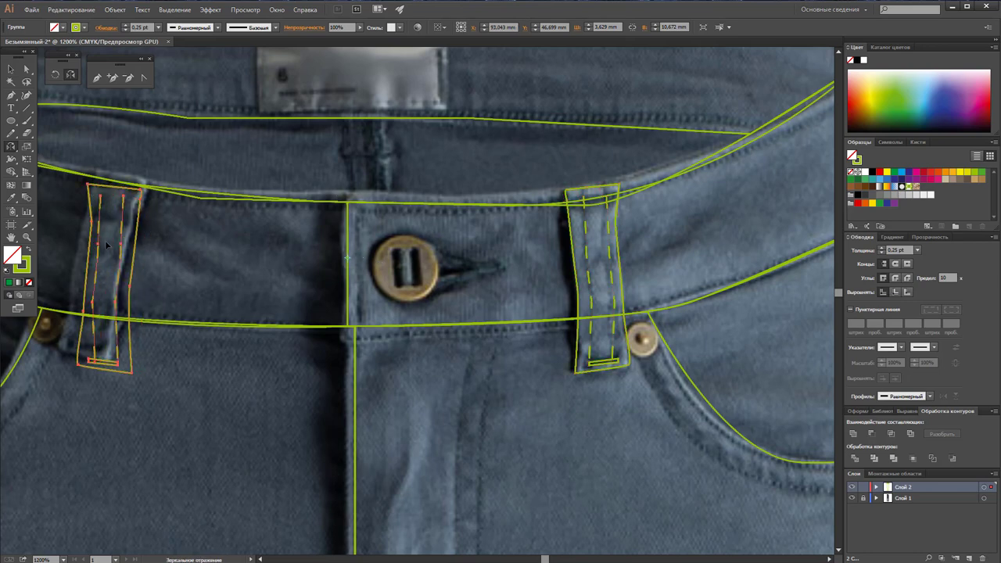
pyautogui.press('Up')
pyautogui.press('Up')
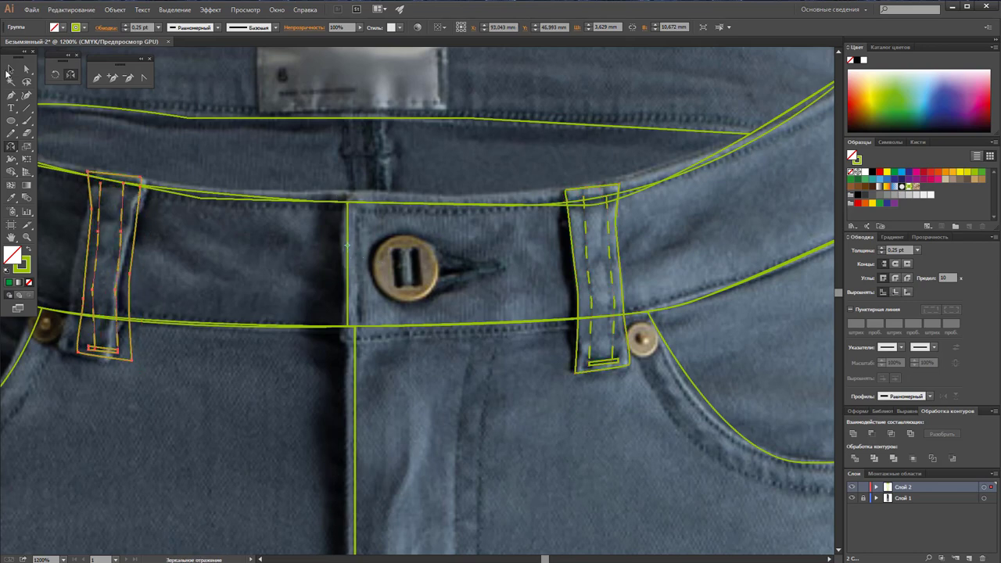
pyautogui.click(9, 69)
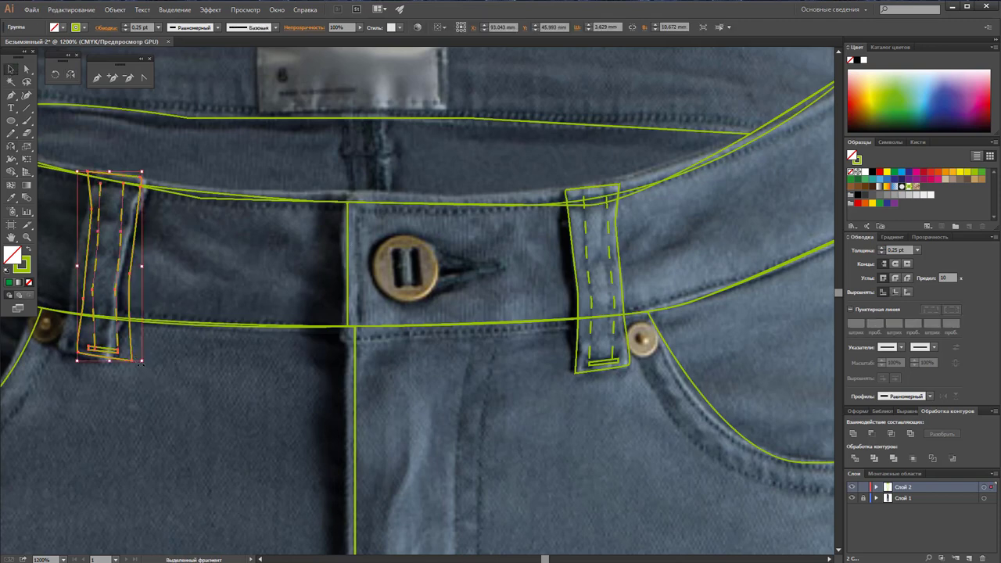
pyautogui.moveTo(142, 361); pyautogui.dragTo(201, 356)
pyautogui.click(287, 344)
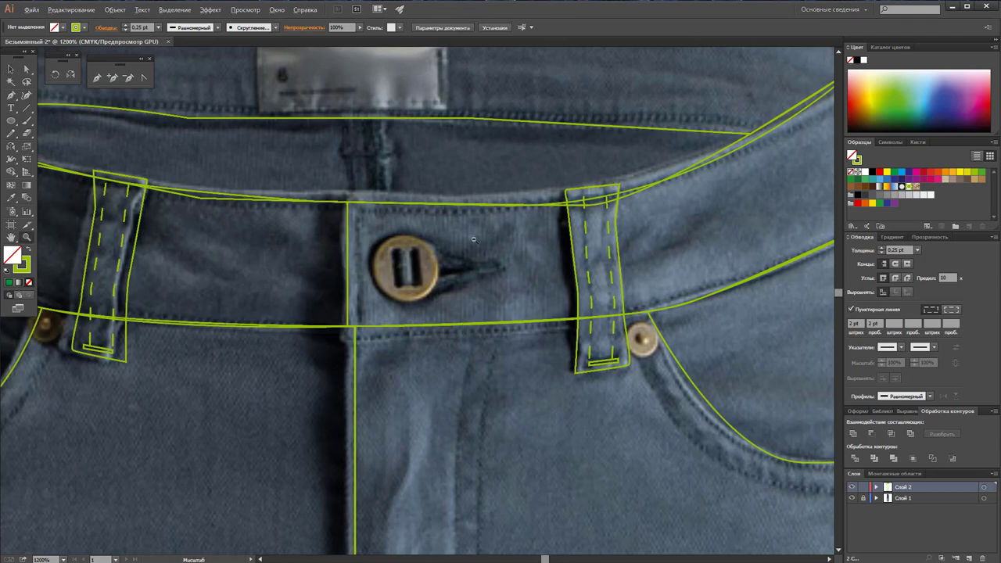
pyautogui.hotkey('ctrl', '-')
pyautogui.hotkey('ctrl', '-')
# Step: Trace a stitch line around the right waistband piece, from its right corner to the fly and back to the side seam
pyautogui.scroll(-1, 463, 311)
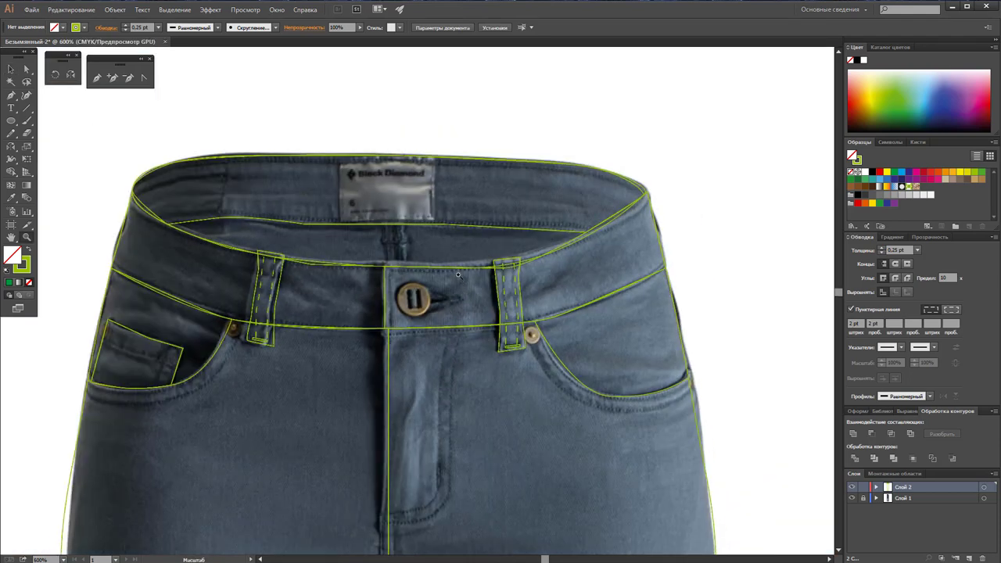
pyautogui.scroll(-1, 459, 280)
pyautogui.scroll(-1, 454, 266)
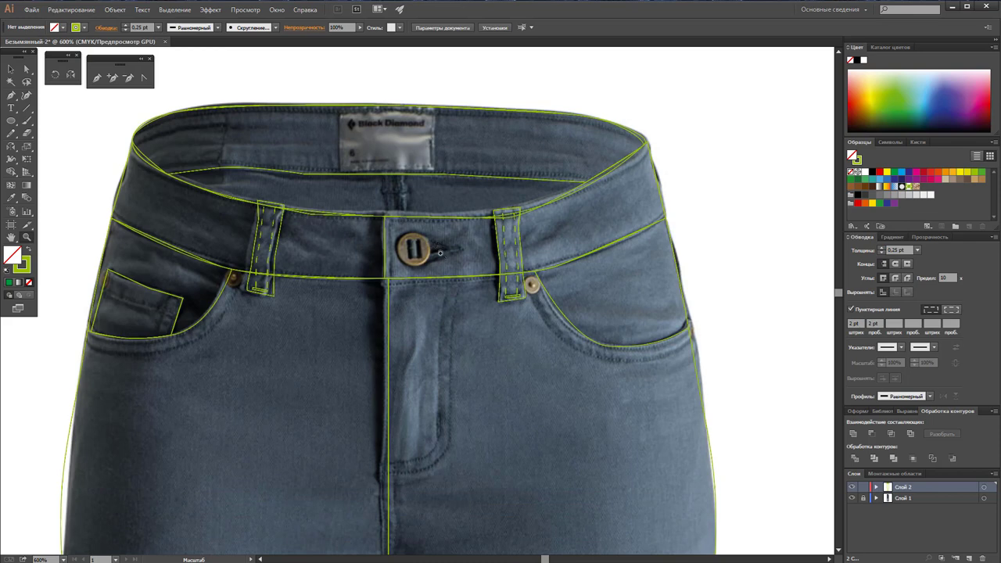
pyautogui.click(434, 267)
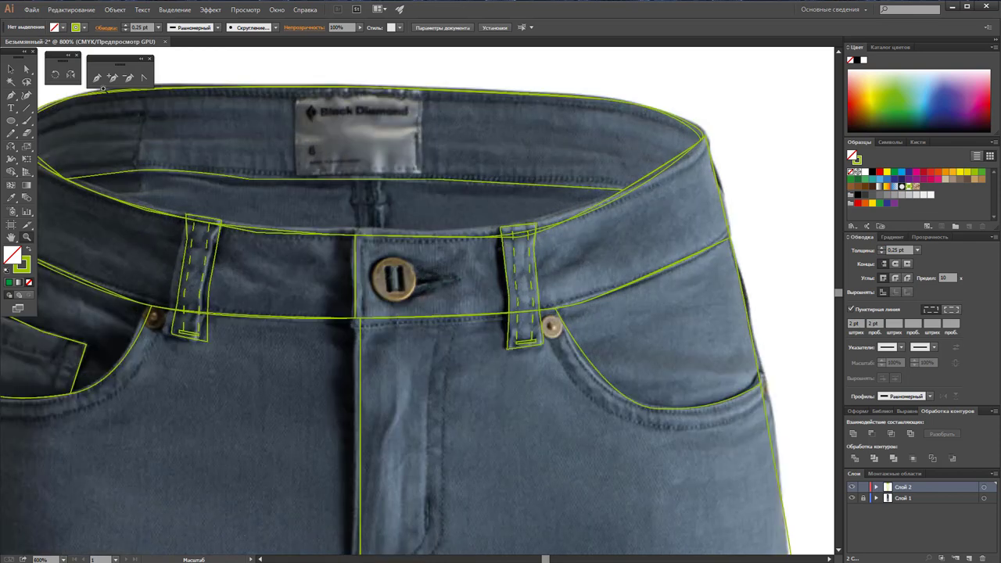
pyautogui.click(96, 77)
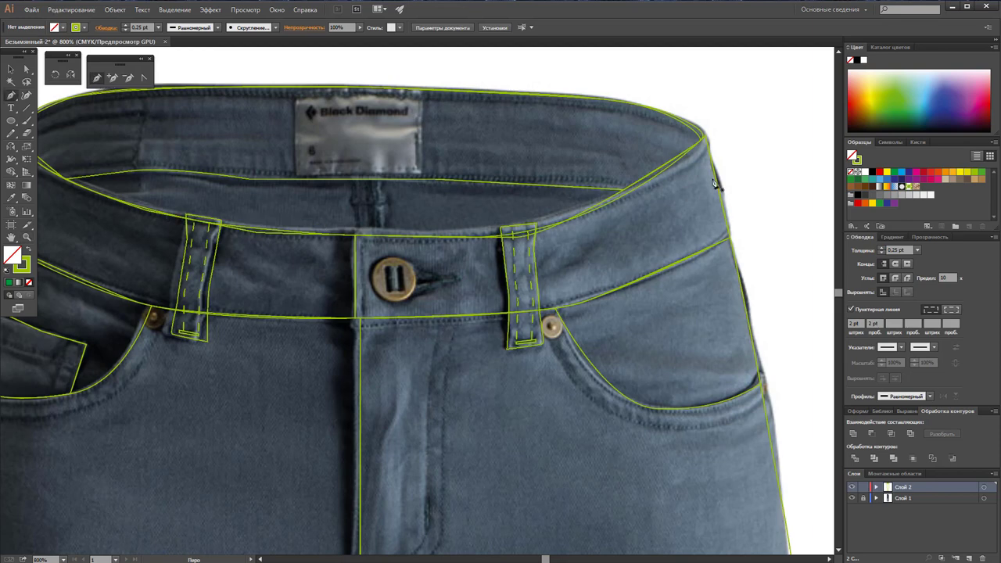
pyautogui.click(706, 143)
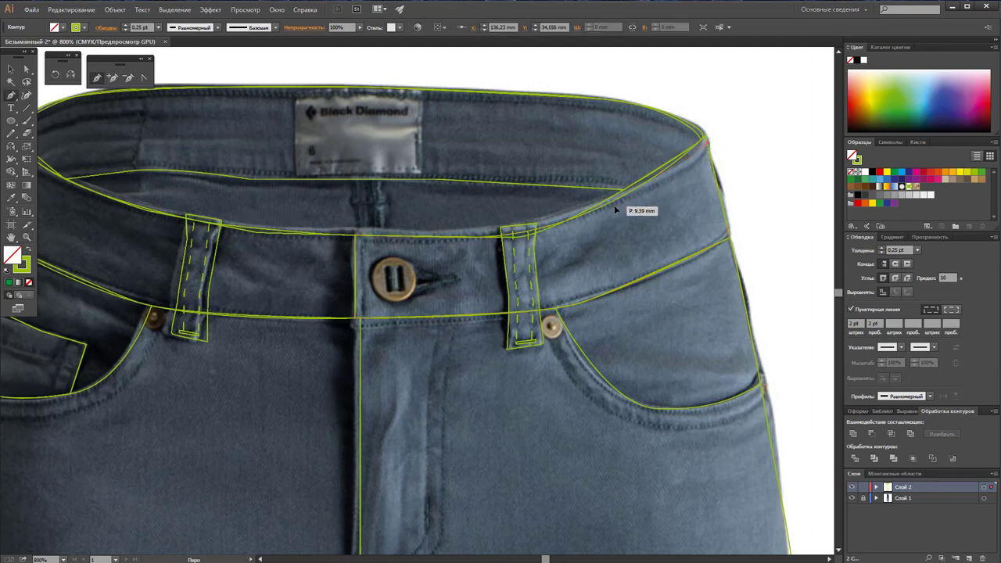
pyautogui.moveTo(513, 233)
pyautogui.mouseDown()
pyautogui.moveTo(515, 247)
pyautogui.moveTo(498, 243)
pyautogui.mouseUp()
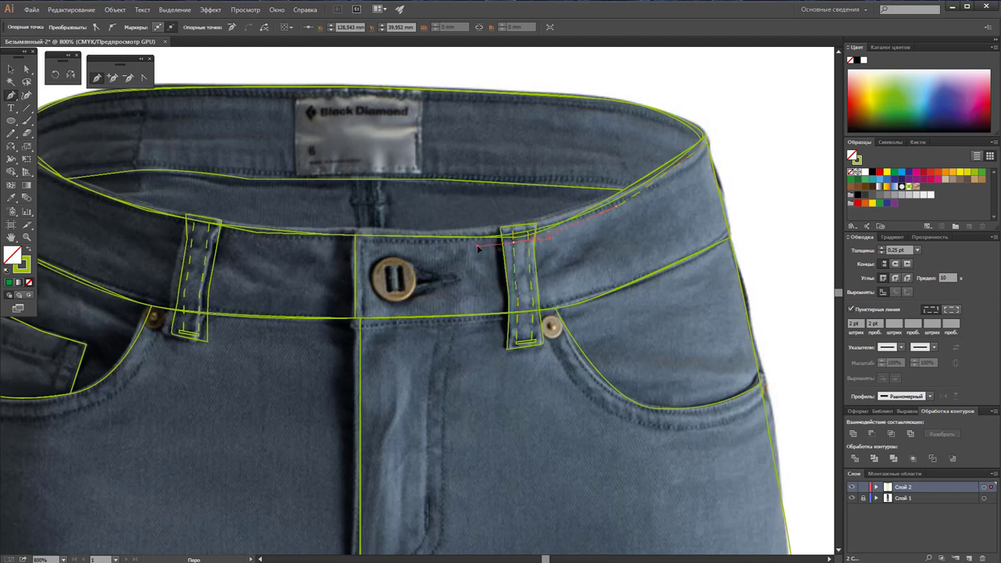
pyautogui.click(360, 241)
pyautogui.click(361, 312)
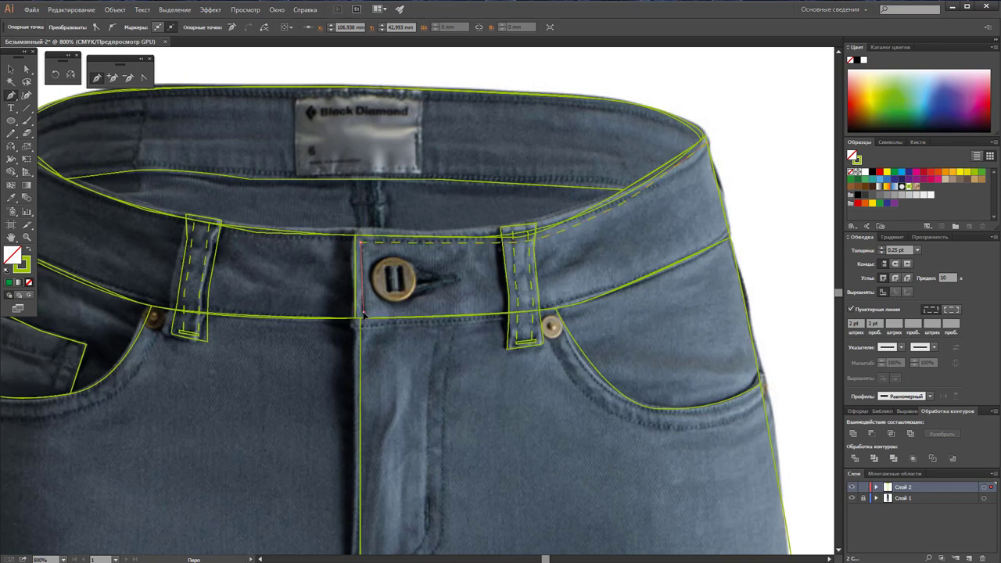
pyautogui.click(496, 312)
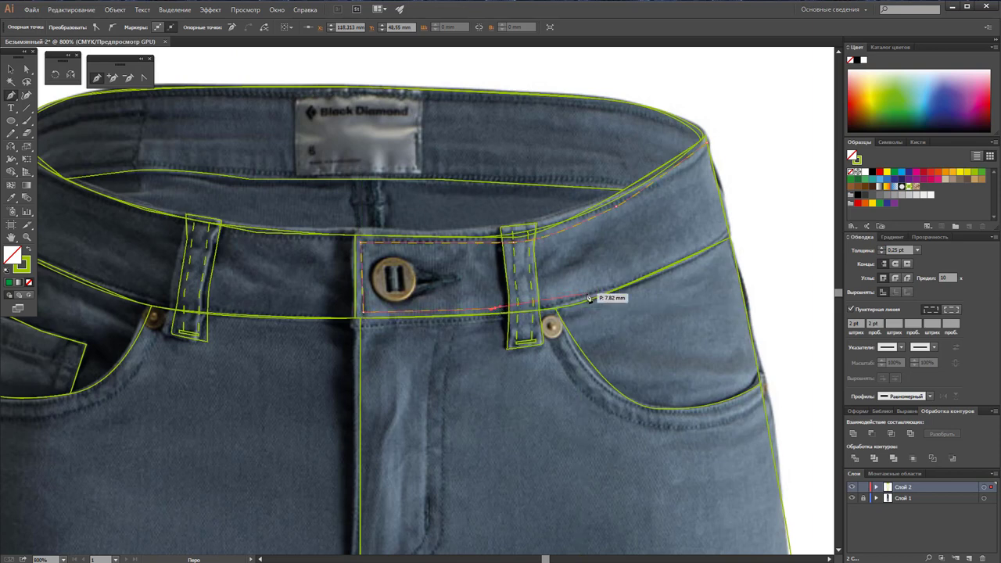
pyautogui.click(727, 232)
pyautogui.keyDown('ctrl'); pyautogui.click(782, 219); pyautogui.keyUp('ctrl')
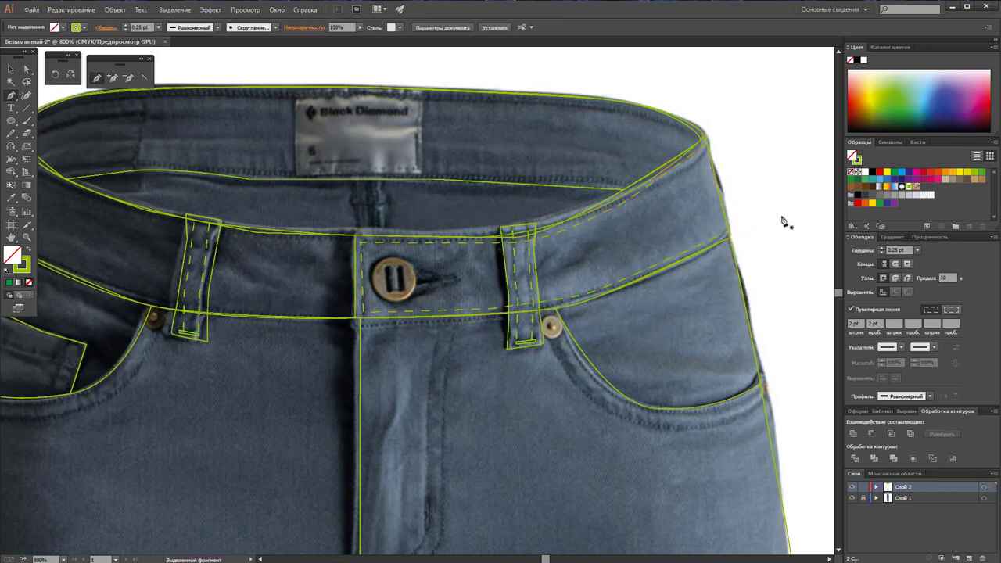
pyautogui.click(11, 68)
# Step: Change the belt loop's stacking order from its context menu
pyautogui.rightClick(515, 276)
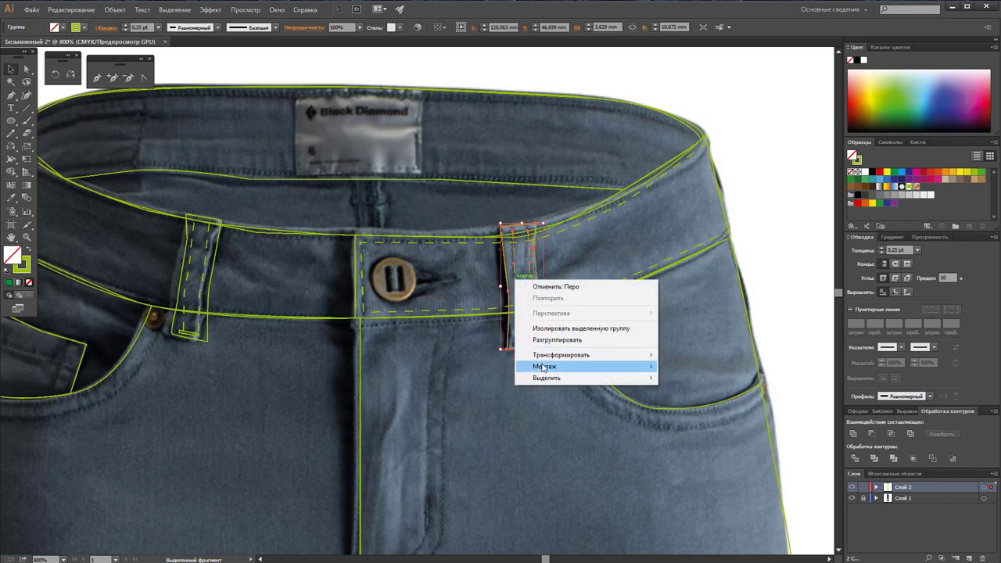
pyautogui.click(704, 371)
pyautogui.click(653, 240)
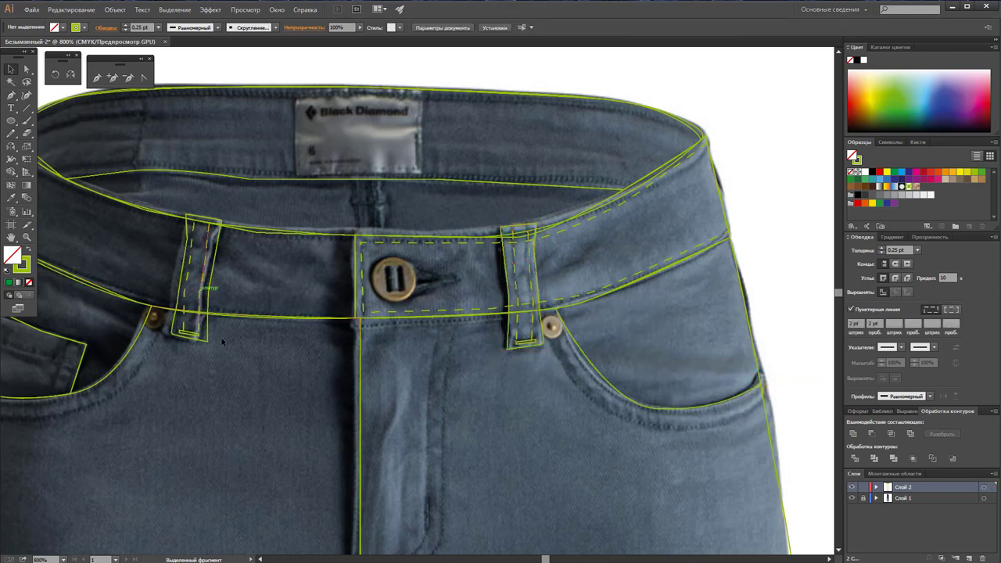
pyautogui.click(260, 559)
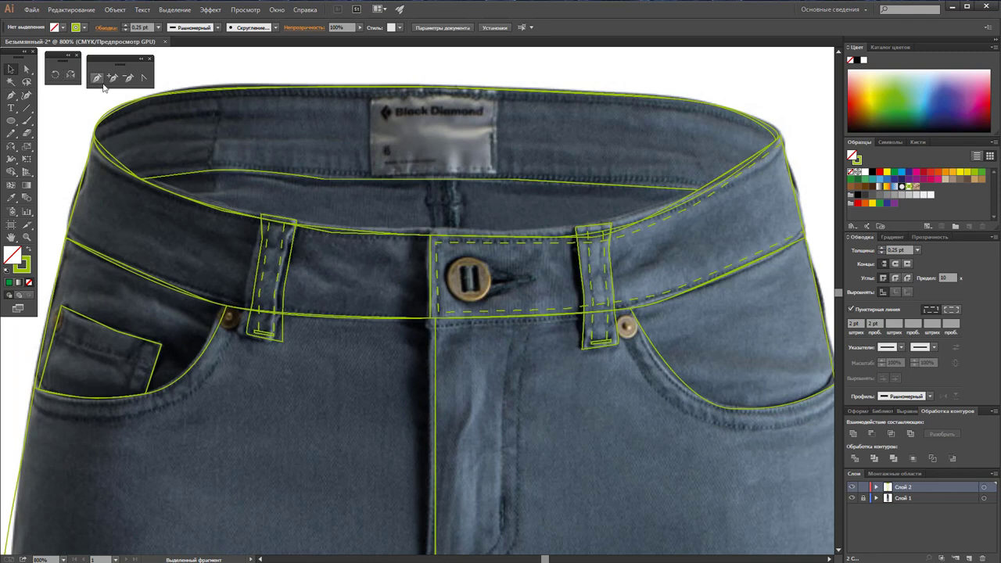
# Step: Pen-trace a dashed stitch line along the left waistband from the hip edge to the fly seam
pyautogui.click(96, 78)
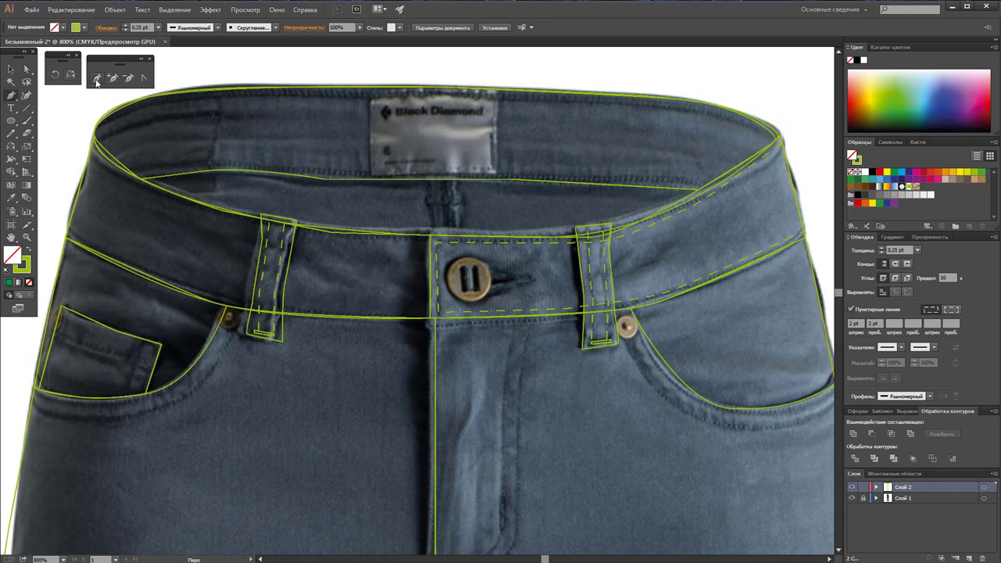
pyautogui.click(94, 143)
pyautogui.click(131, 190)
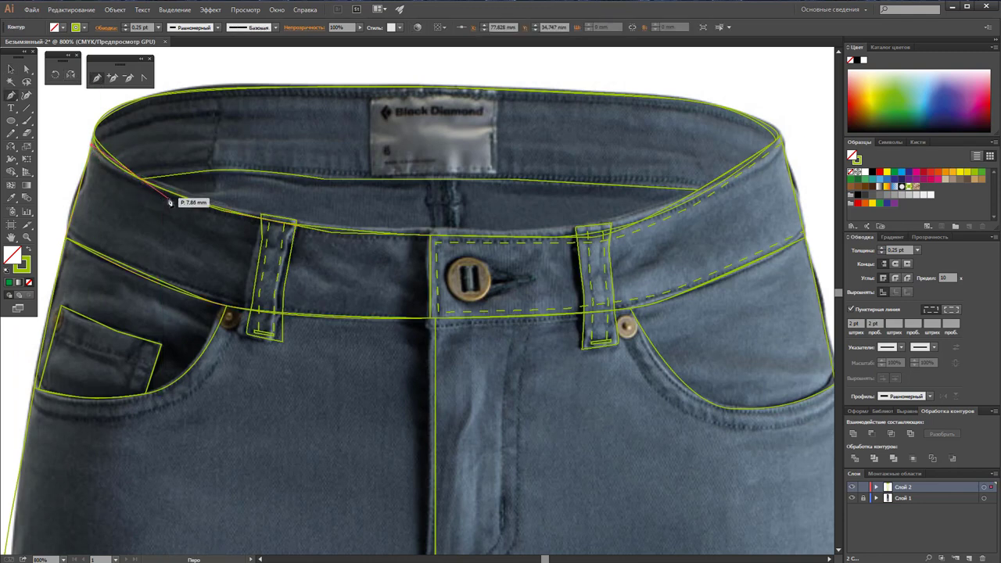
pyautogui.click(167, 198)
pyautogui.moveTo(204, 205); pyautogui.dragTo(214, 213)
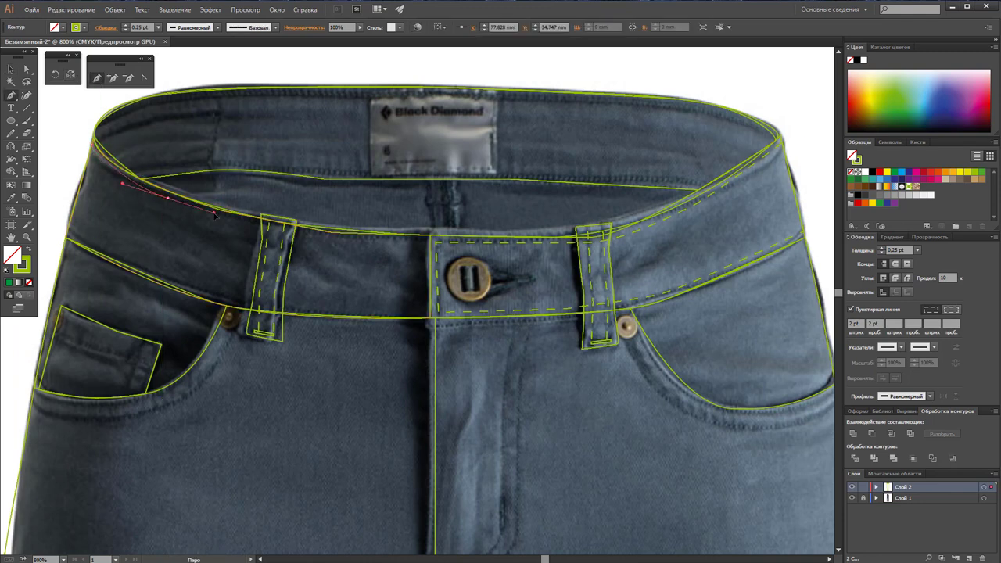
pyautogui.click(259, 224)
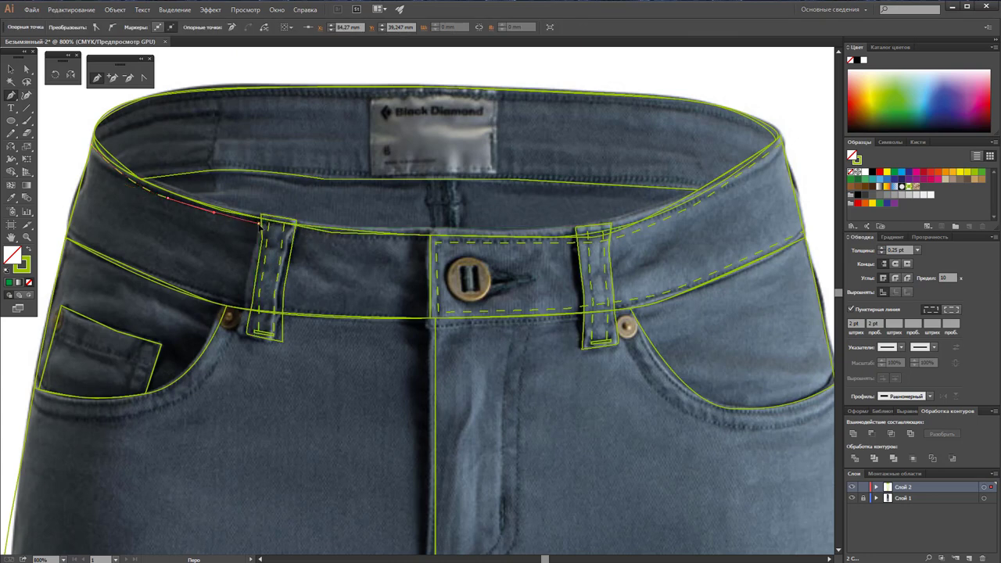
pyautogui.moveTo(329, 236); pyautogui.dragTo(347, 242)
pyautogui.moveTo(428, 242); pyautogui.dragTo(427, 245)
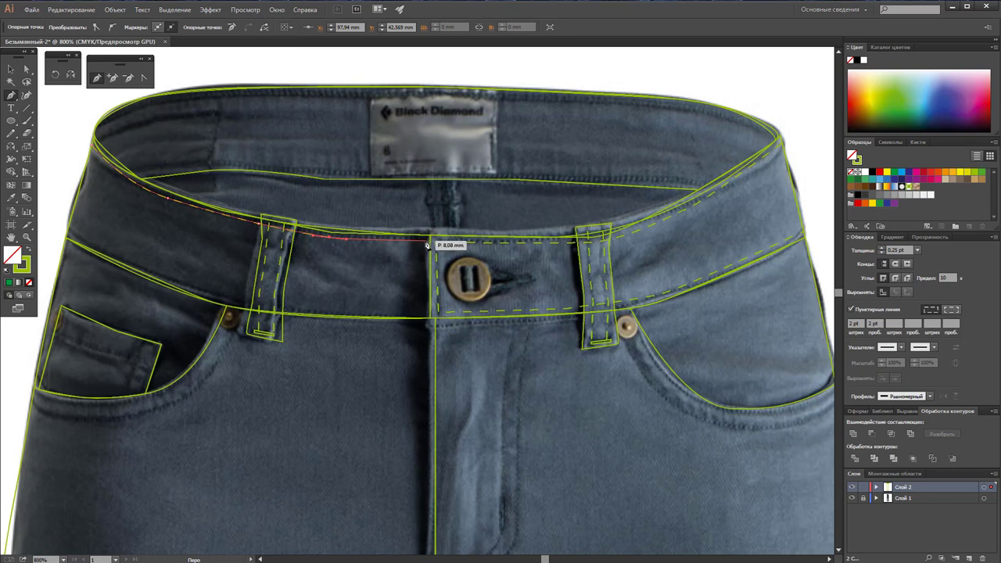
pyautogui.click(427, 311)
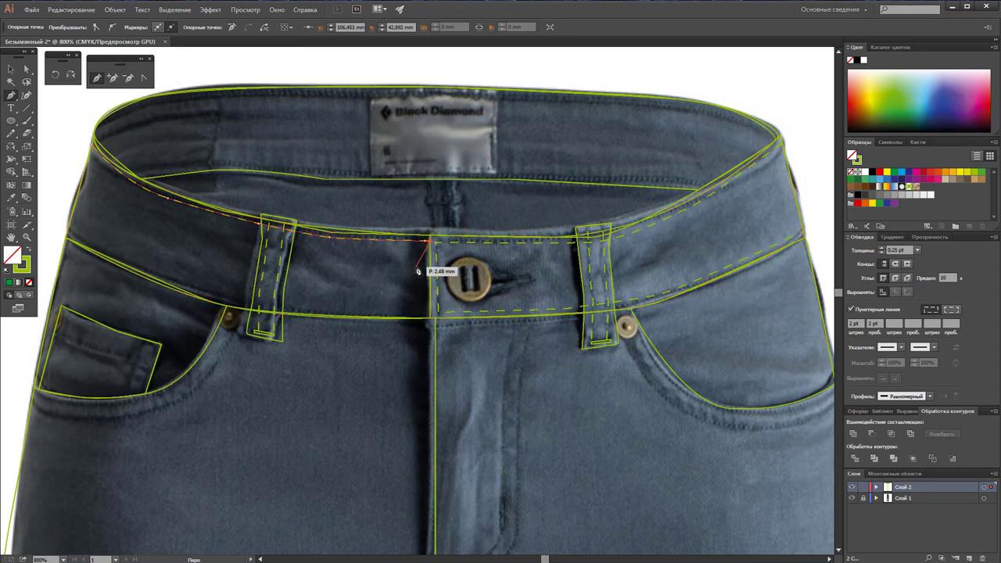
pyautogui.hotkey('ctrl', 'shift', 'a')
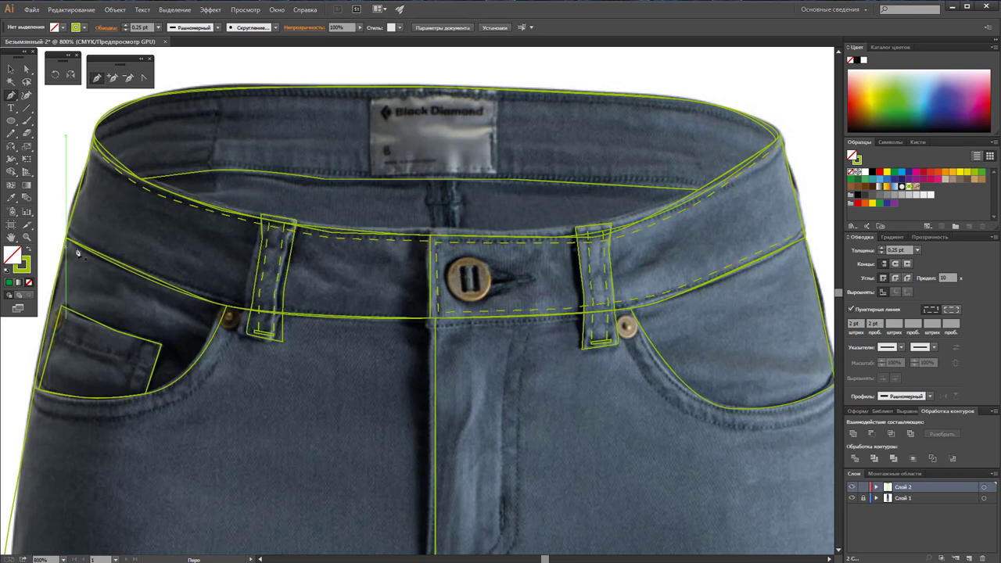
# Step: Pen-trace a lower waistband stitch line from the left edge past the belt loop to the fly
pyautogui.click(67, 233)
pyautogui.moveTo(203, 289); pyautogui.dragTo(231, 298)
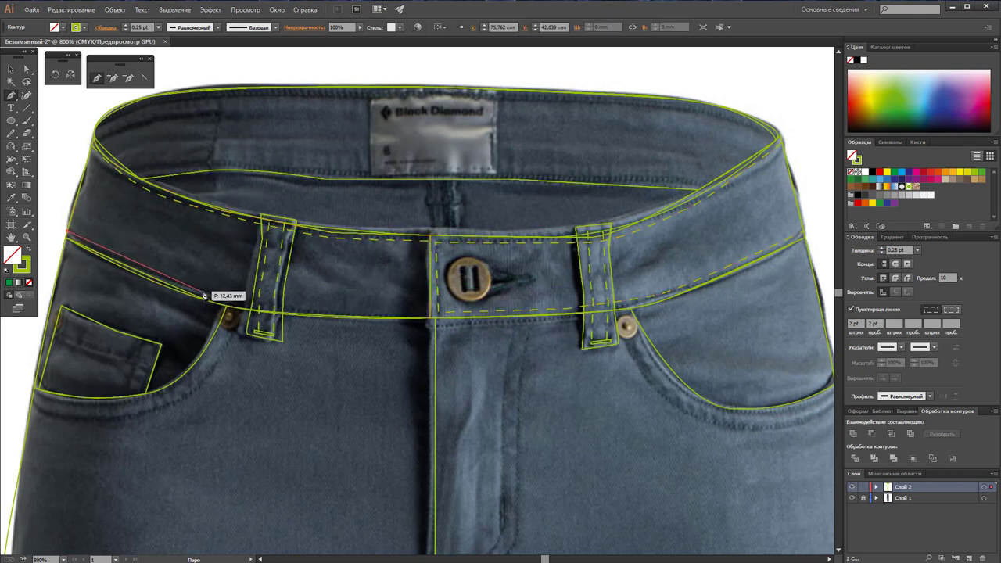
pyautogui.click(305, 313)
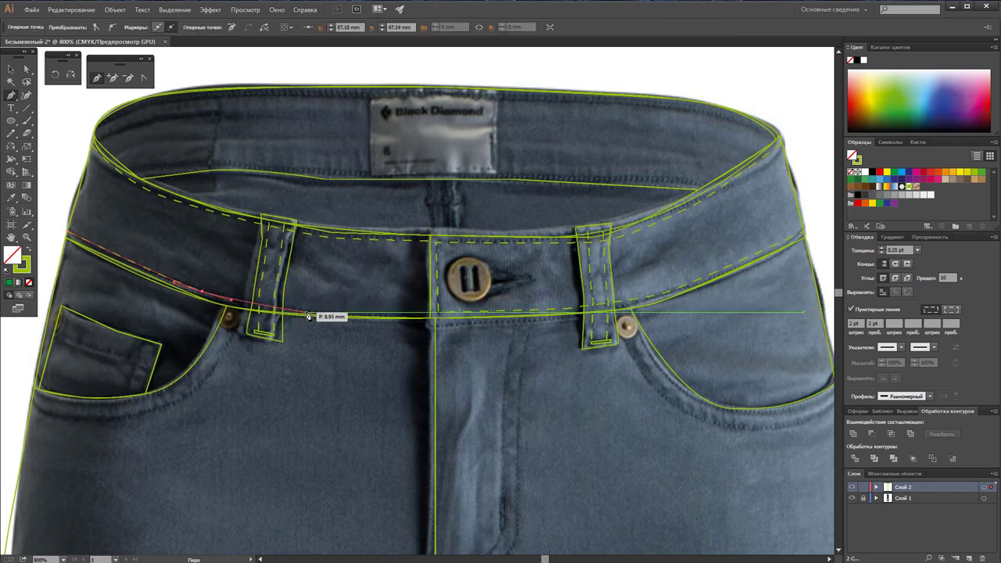
pyautogui.click(432, 314)
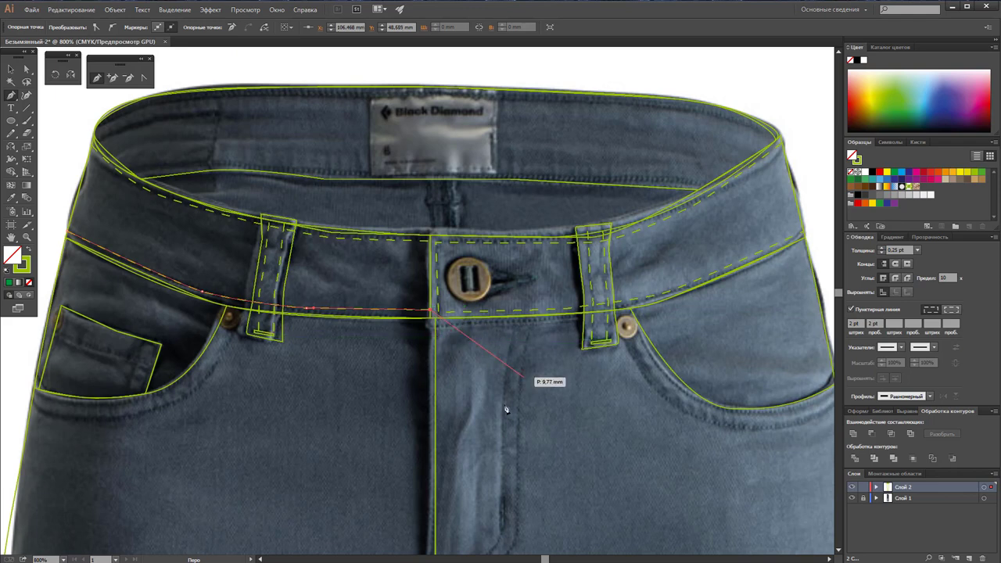
pyautogui.keyDown('ctrl'); pyautogui.click(406, 426); pyautogui.keyUp('ctrl')
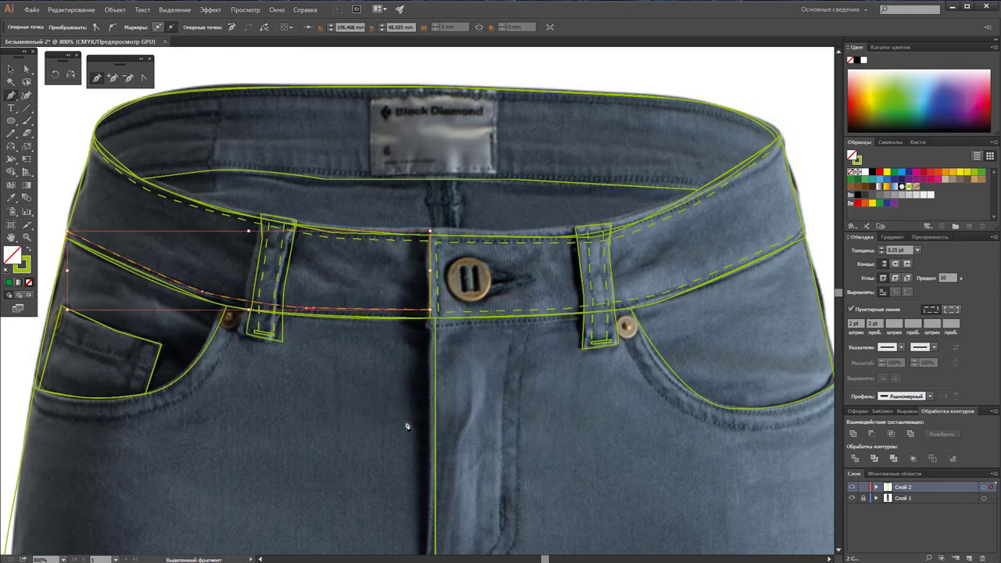
pyautogui.keyDown('ctrl'); pyautogui.click(406, 426); pyautogui.keyUp('ctrl')
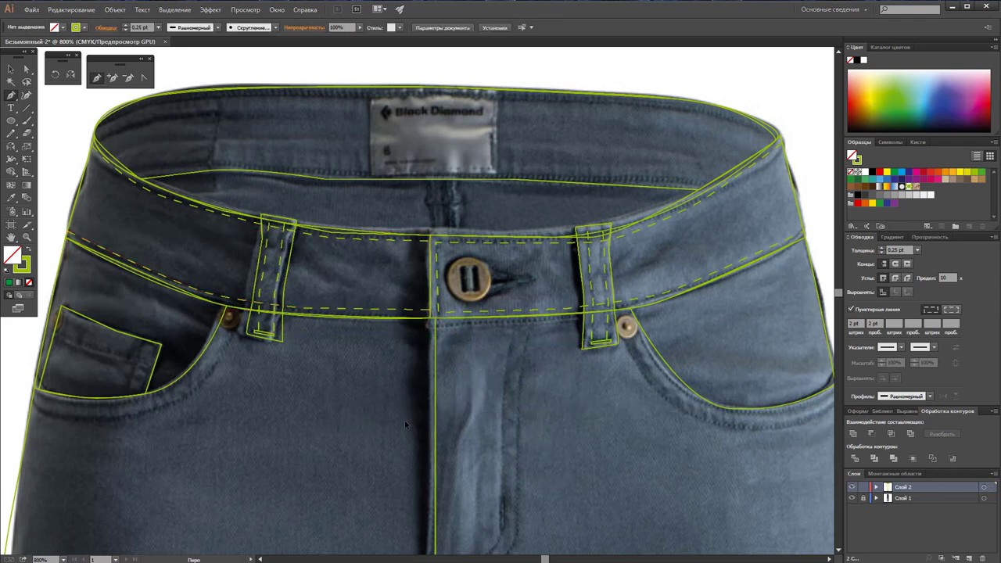
# Step: Bring the left belt loop in front of the stitching
pyautogui.click(9, 72)
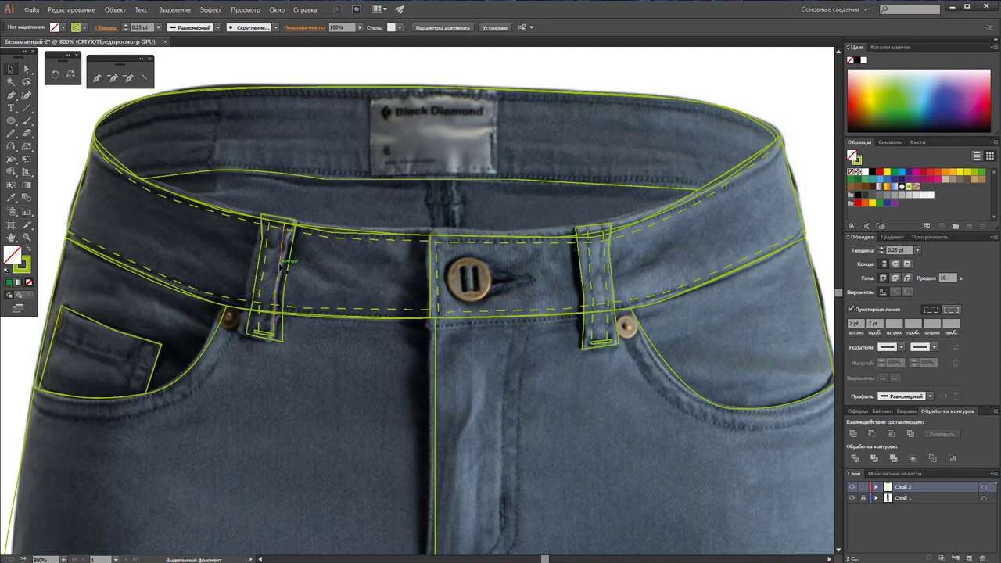
pyautogui.rightClick(280, 266)
pyautogui.click(451, 347)
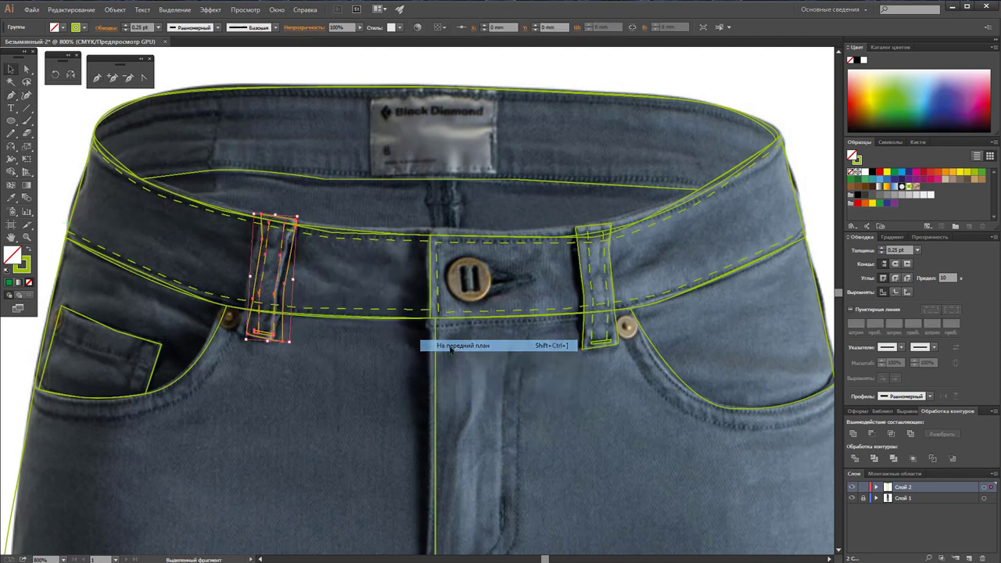
pyautogui.scroll(2, 384, 250)
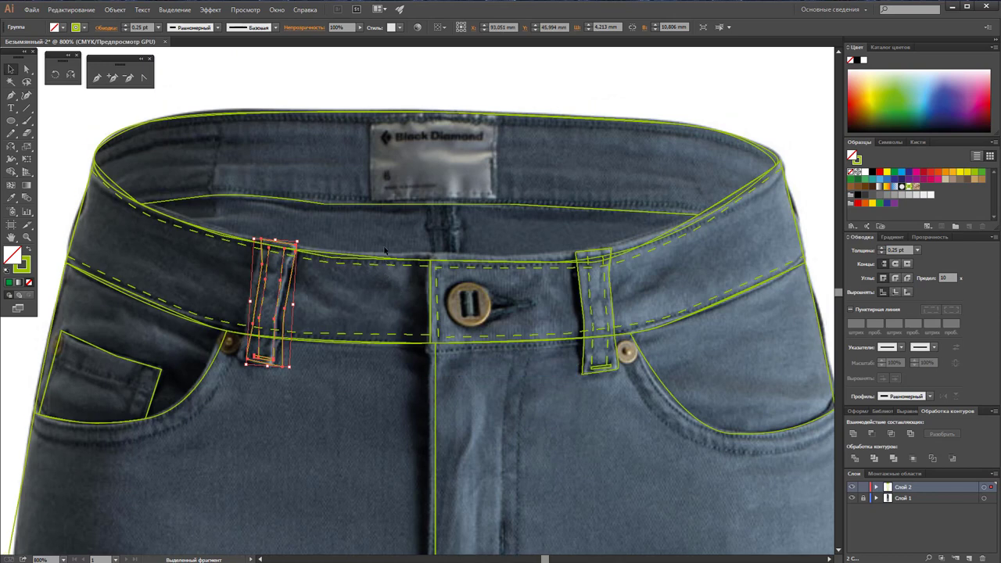
# Step: Pen-trace a stitch line along the waistband's top edge, curving around its right corner
pyautogui.click(97, 78)
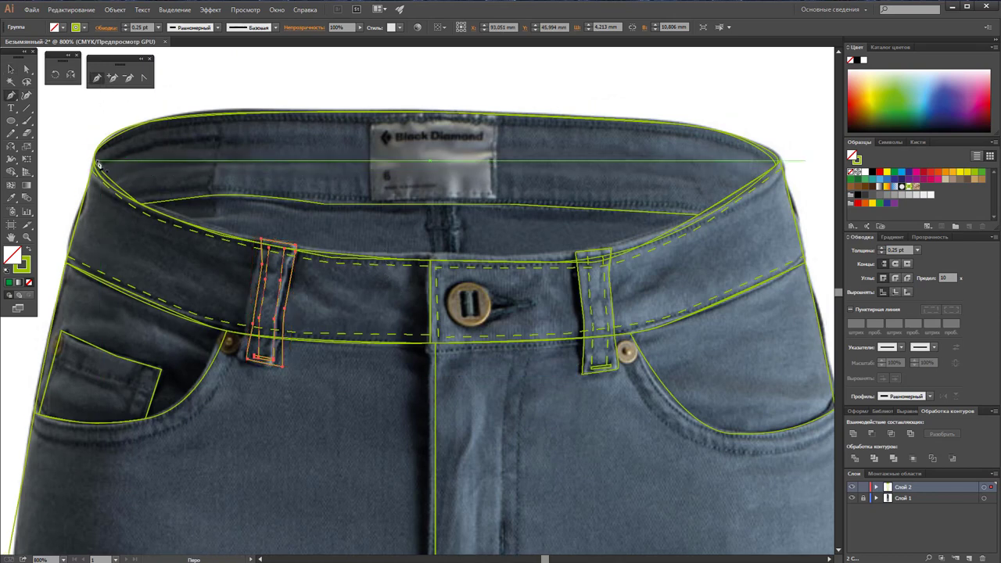
pyautogui.click(99, 164)
pyautogui.click(158, 125)
pyautogui.click(198, 123)
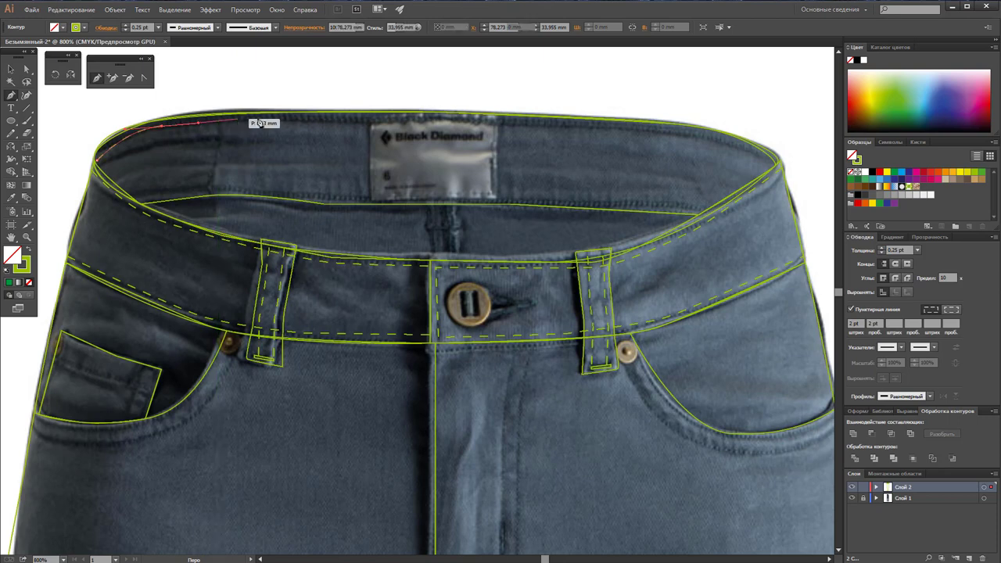
pyautogui.click(342, 125)
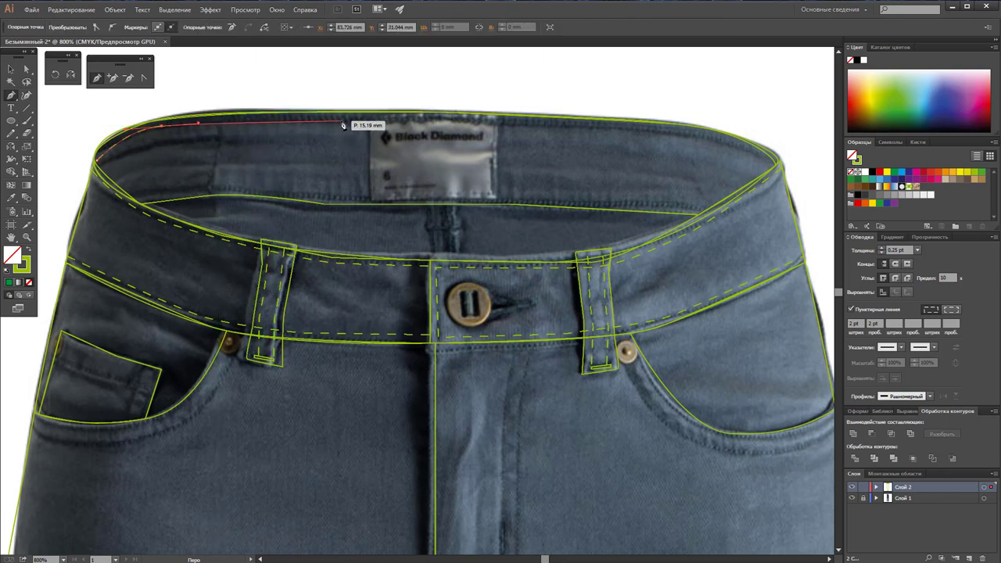
pyautogui.click(485, 122)
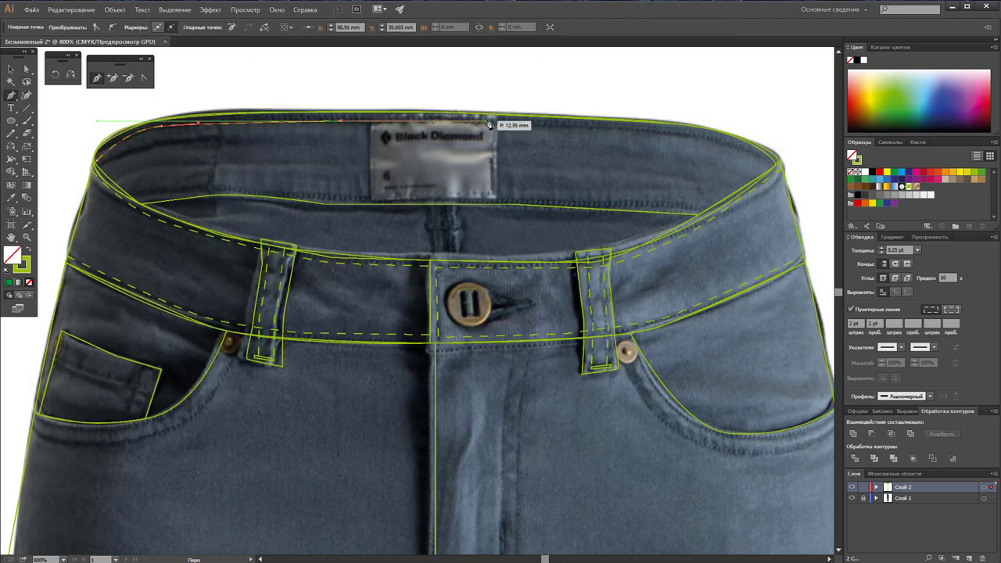
pyautogui.click(663, 133)
pyautogui.moveTo(780, 165); pyautogui.dragTo(800, 181)
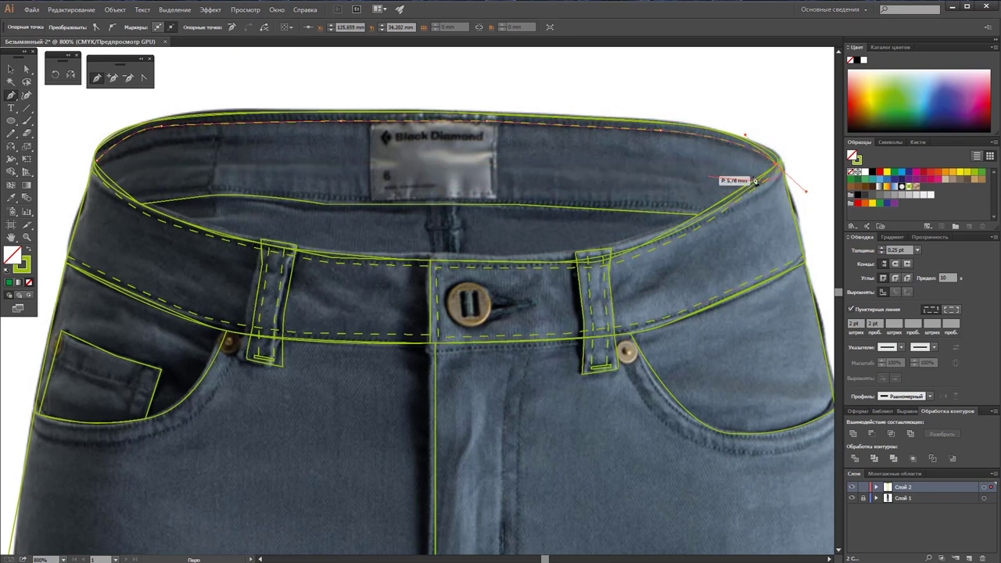
pyautogui.keyDown('ctrl'); pyautogui.click(387, 207); pyautogui.keyUp('ctrl')
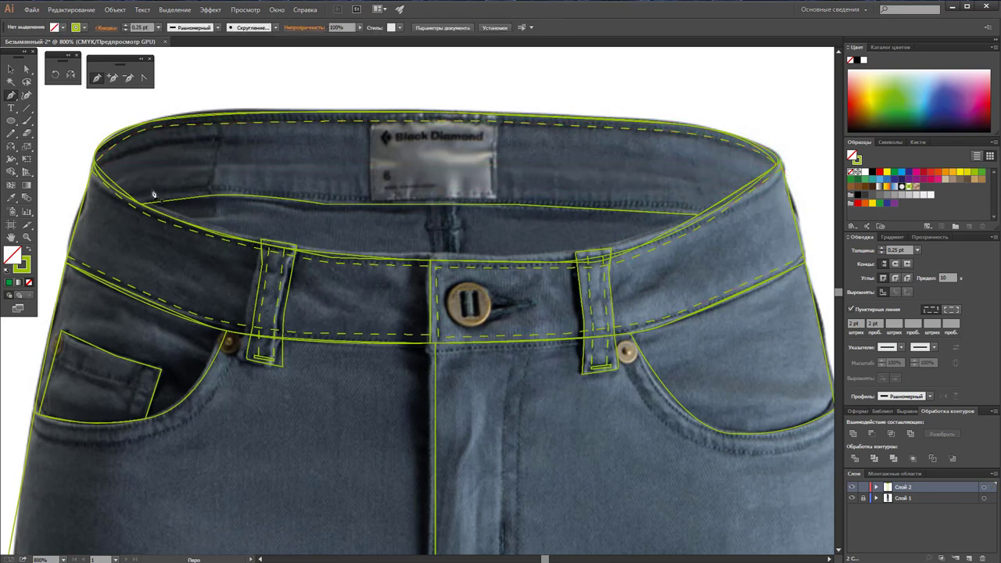
# Step: Pen-trace a stitch line across the inner back band
pyautogui.moveTo(142, 204); pyautogui.dragTo(190, 190)
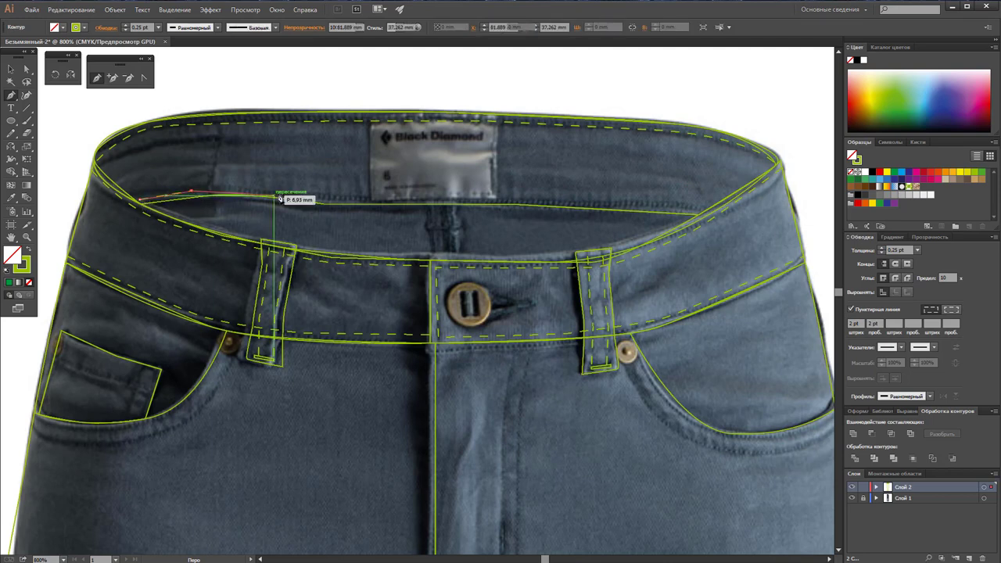
pyautogui.click(140, 201)
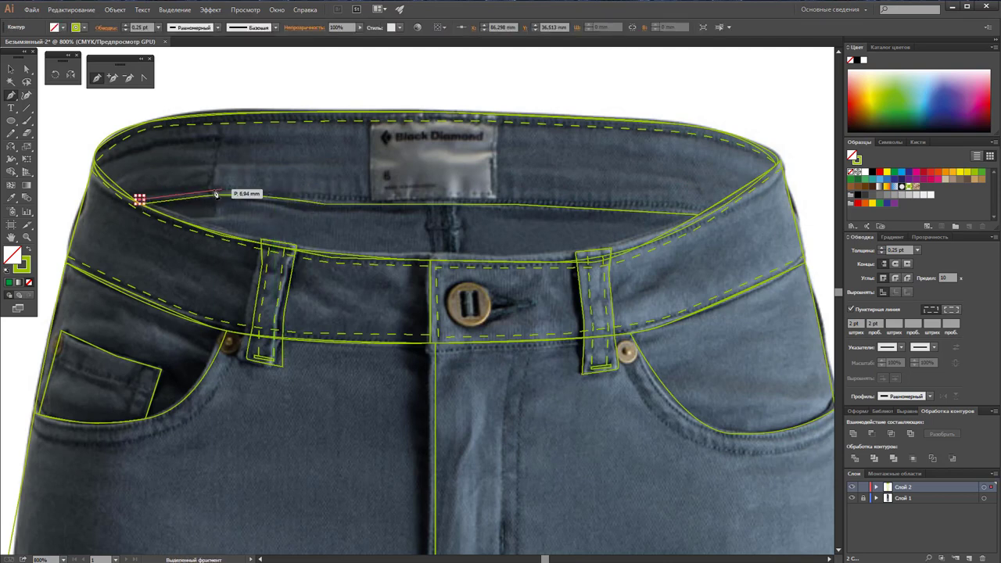
pyautogui.click(286, 199)
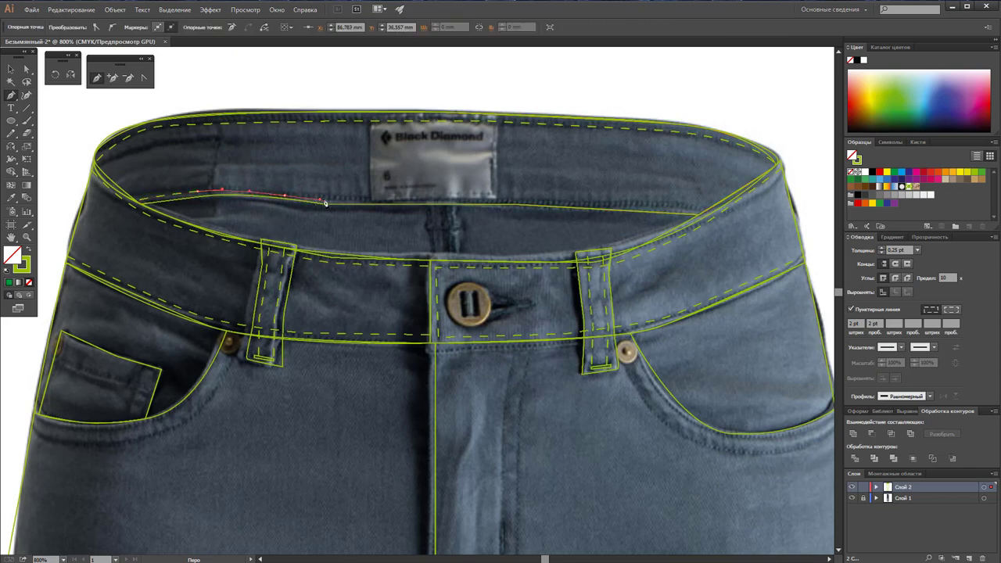
pyautogui.moveTo(321, 198); pyautogui.dragTo(469, 203)
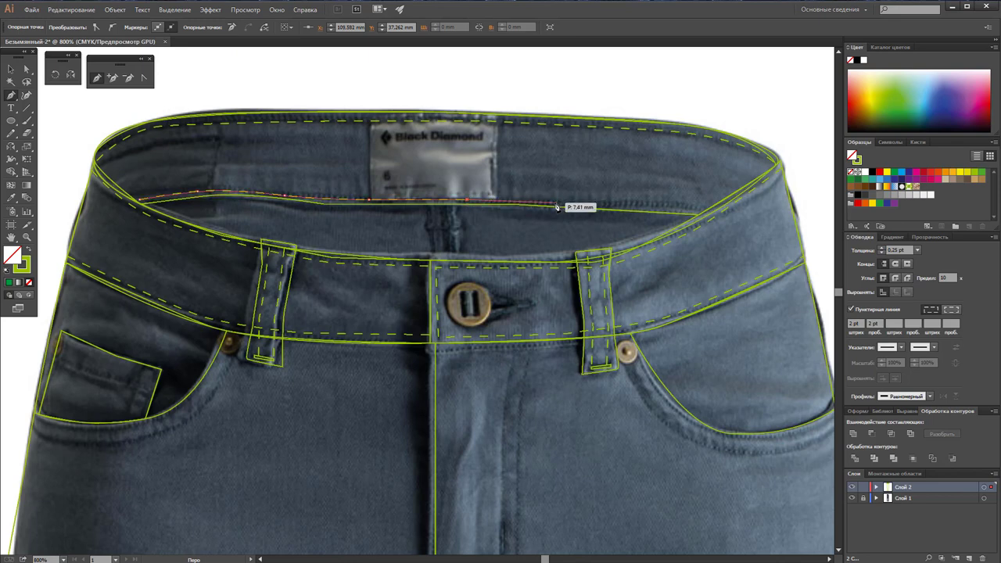
pyautogui.moveTo(555, 202); pyautogui.dragTo(707, 215)
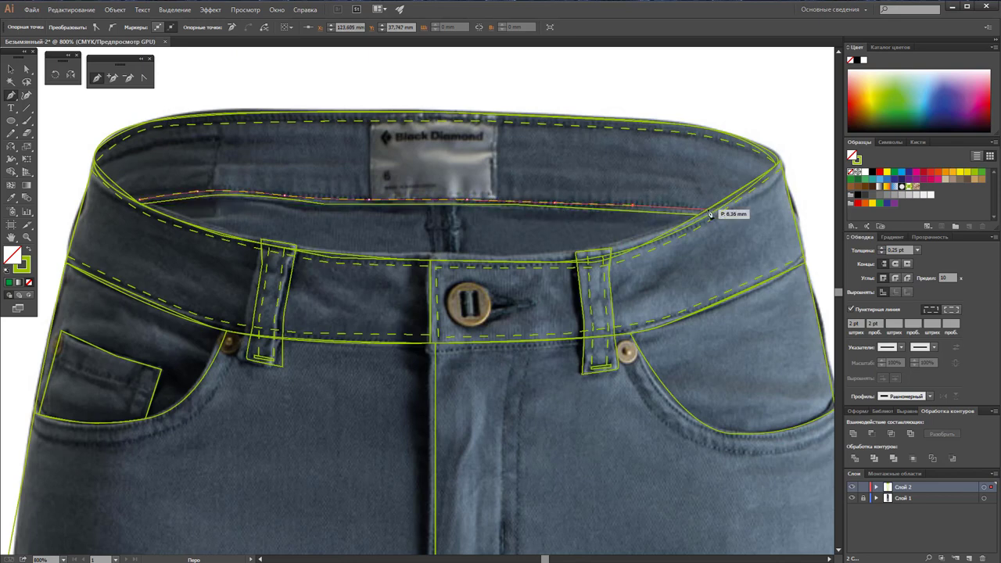
pyautogui.keyDown('ctrl'); pyautogui.click(739, 215); pyautogui.keyUp('ctrl')
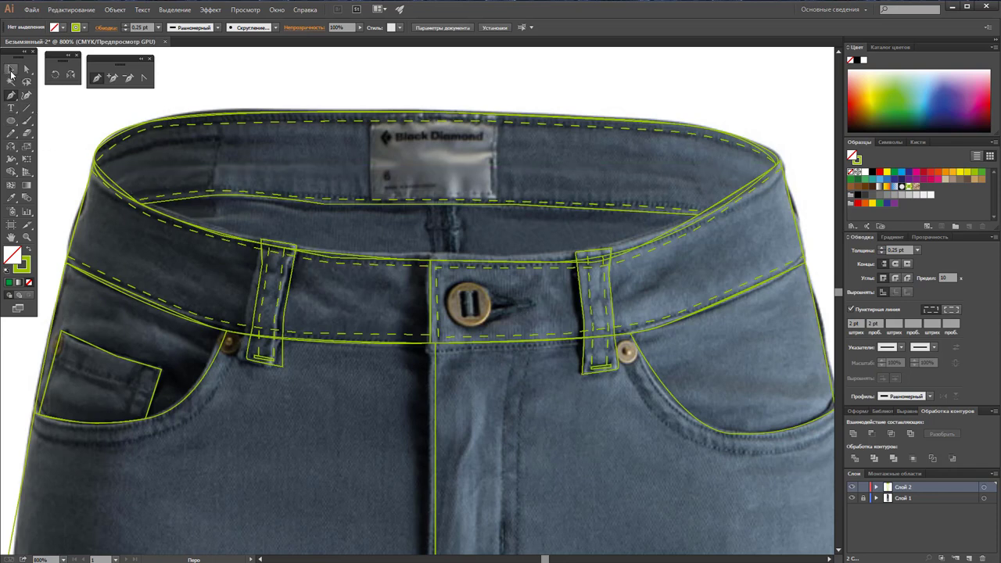
# Step: Draw a triangular buttonhole beside the button with a solid 1 pt stroke, then deselect it
pyautogui.click(522, 302)
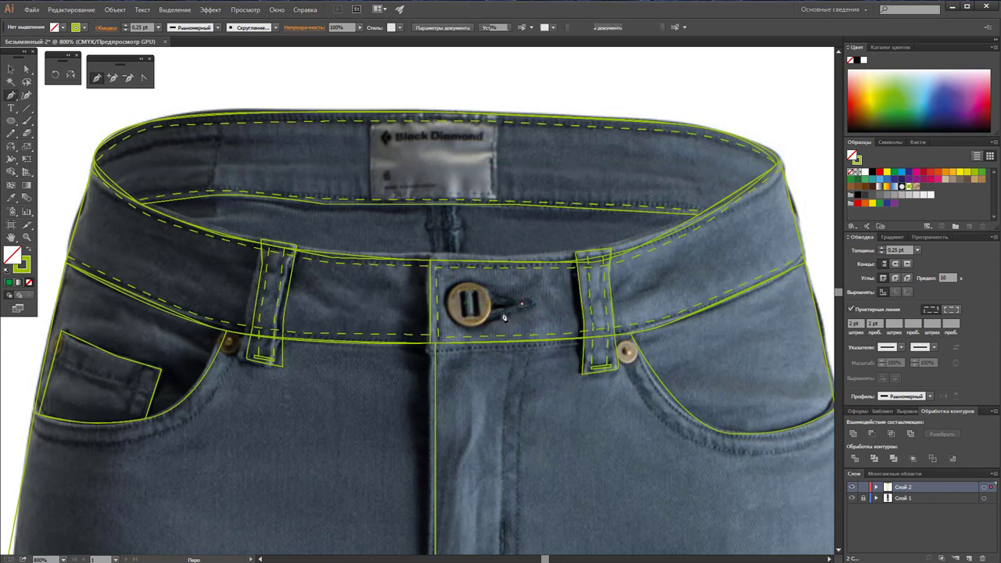
pyautogui.click(471, 304)
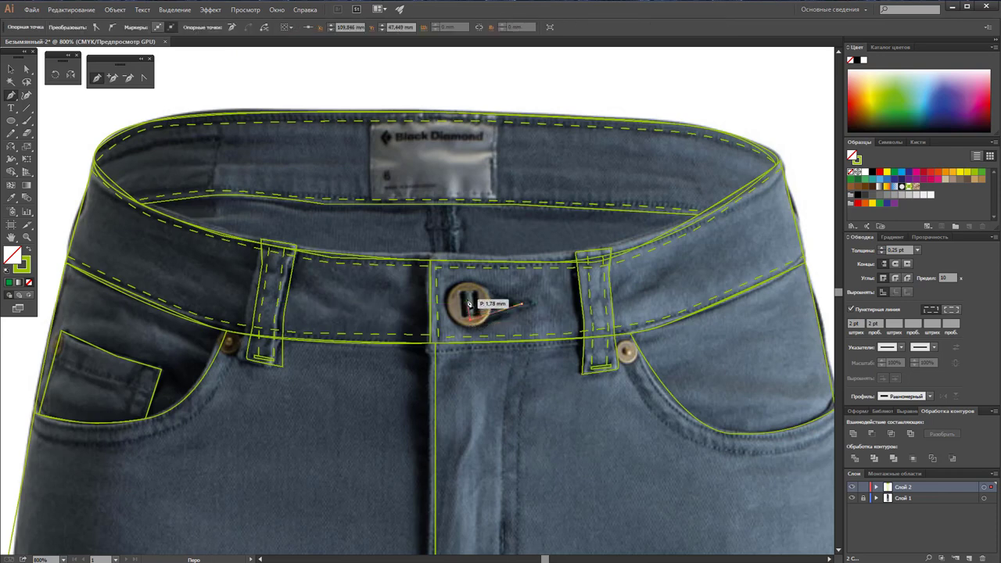
pyautogui.click(534, 308)
pyautogui.click(855, 311)
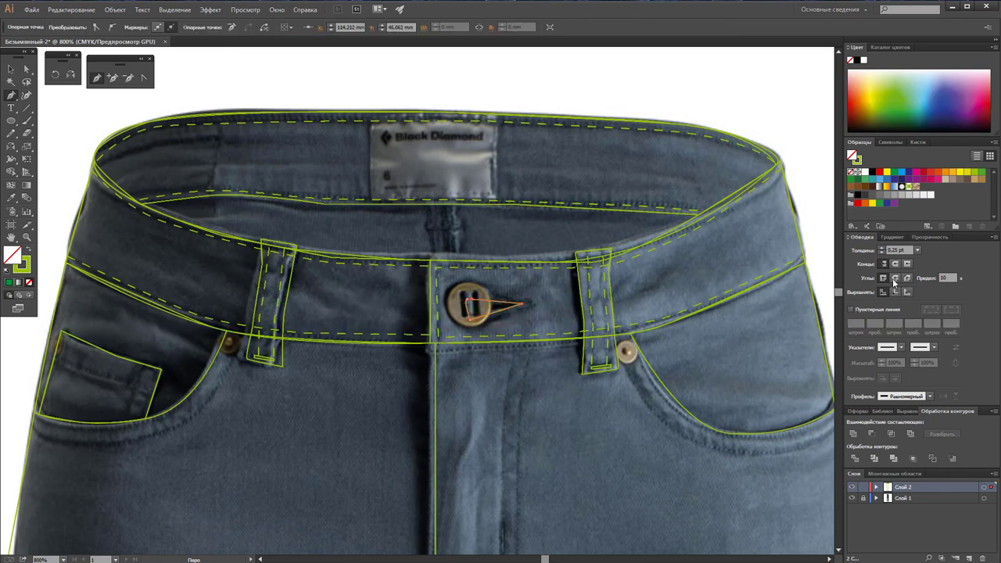
pyautogui.click(915, 250)
pyautogui.click(927, 302)
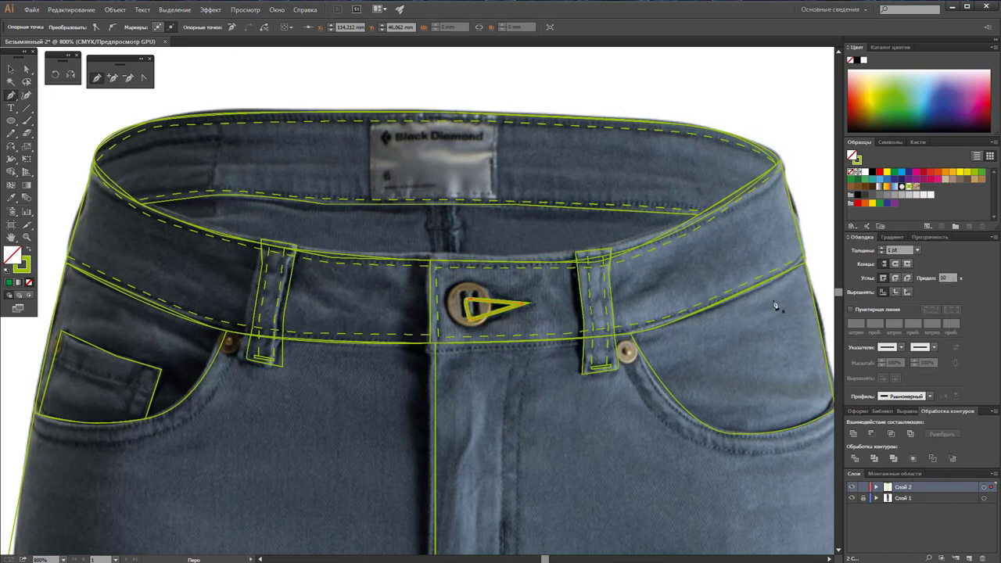
pyautogui.click(11, 68)
pyautogui.click(430, 105)
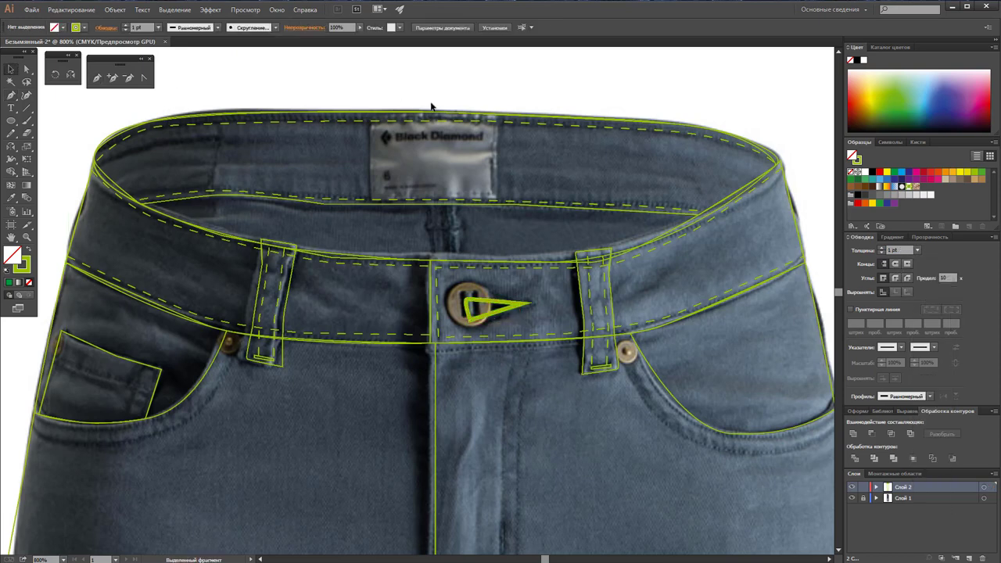
pyautogui.scroll(2, 430, 106)
pyautogui.scroll(2, 430, 106)
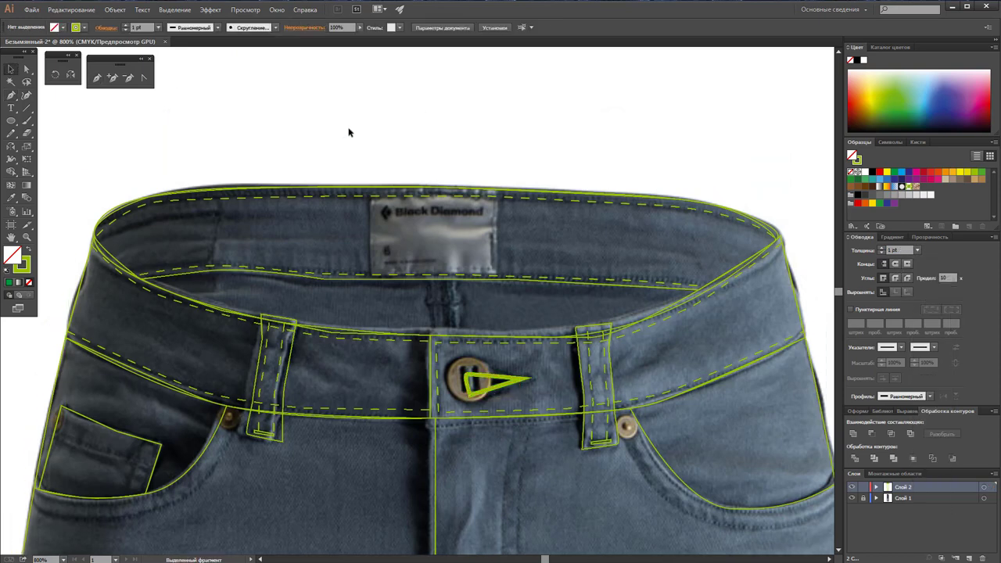
# Step: Draw a small circle above the waistband with a 0.25 pt stroke
pyautogui.click(15, 121)
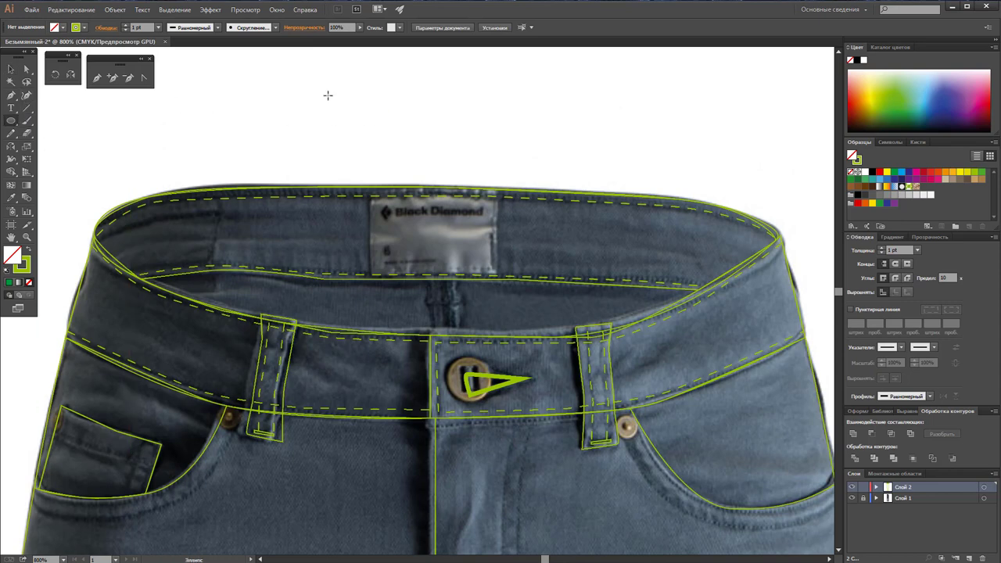
pyautogui.moveTo(329, 94)
pyautogui.mouseDown()
pyautogui.moveTo(369, 123)
pyautogui.moveTo(356, 103)
pyautogui.mouseUp()
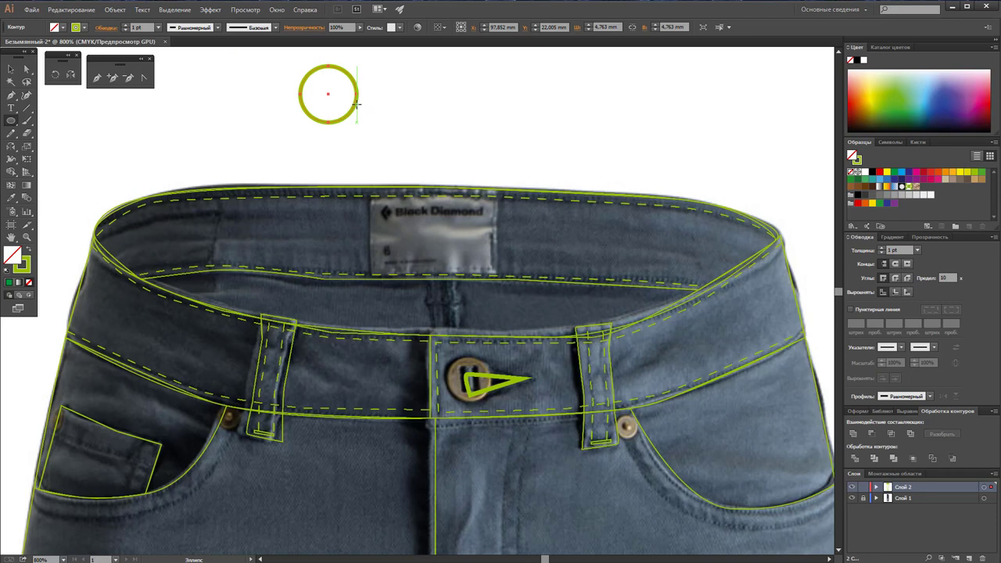
pyautogui.moveTo(463, 121); pyautogui.dragTo(494, 96)
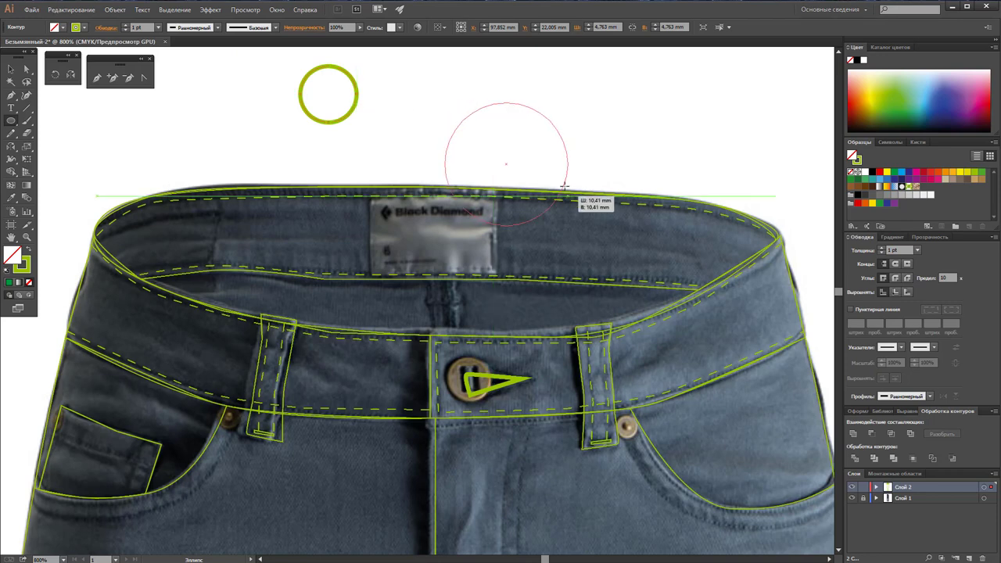
pyautogui.hotkey('ctrl', 'z')
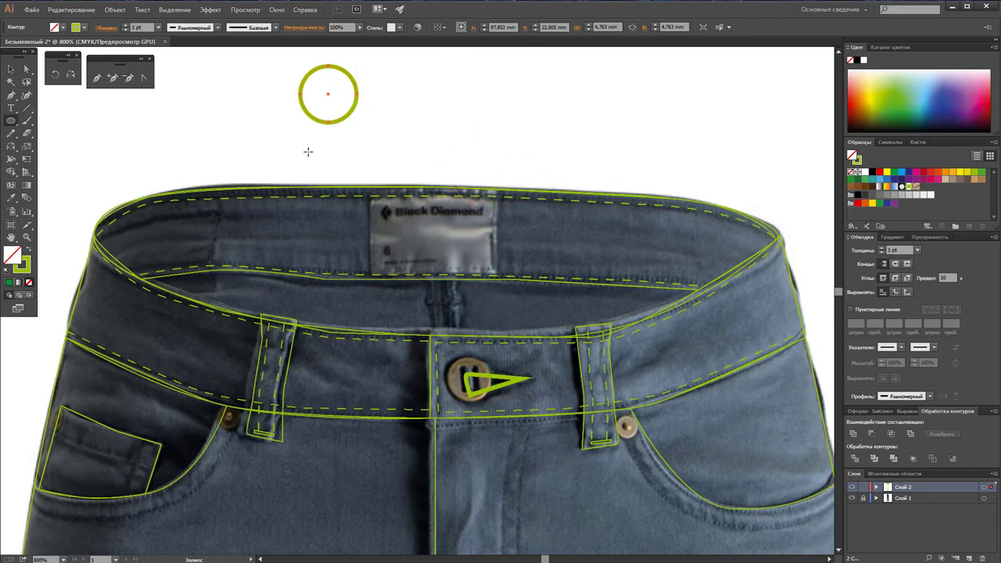
pyautogui.click(159, 28)
pyautogui.click(163, 39)
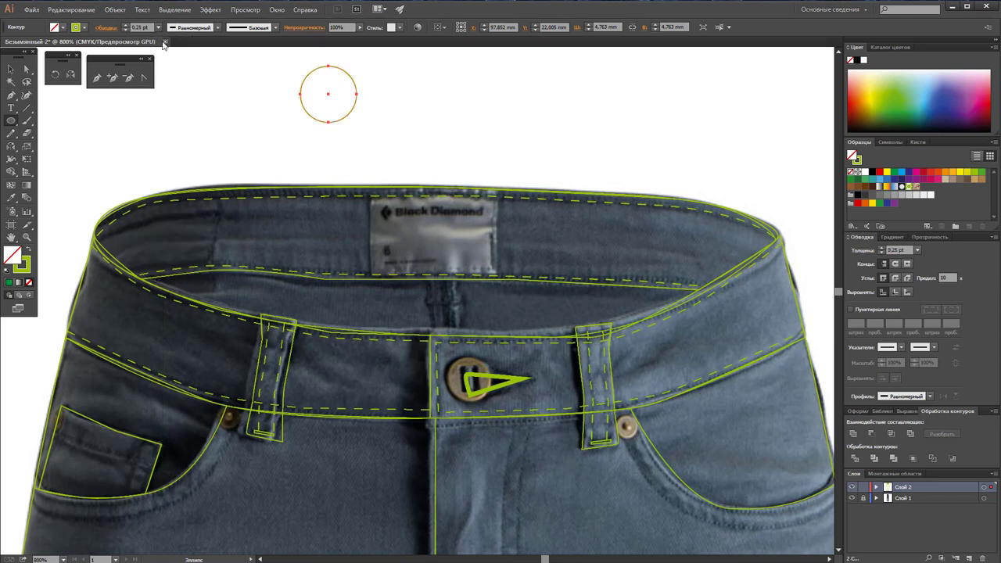
# Step: Add two rounded-rectangle bars inside the circle and group them into a button icon
pyautogui.click(10, 123)
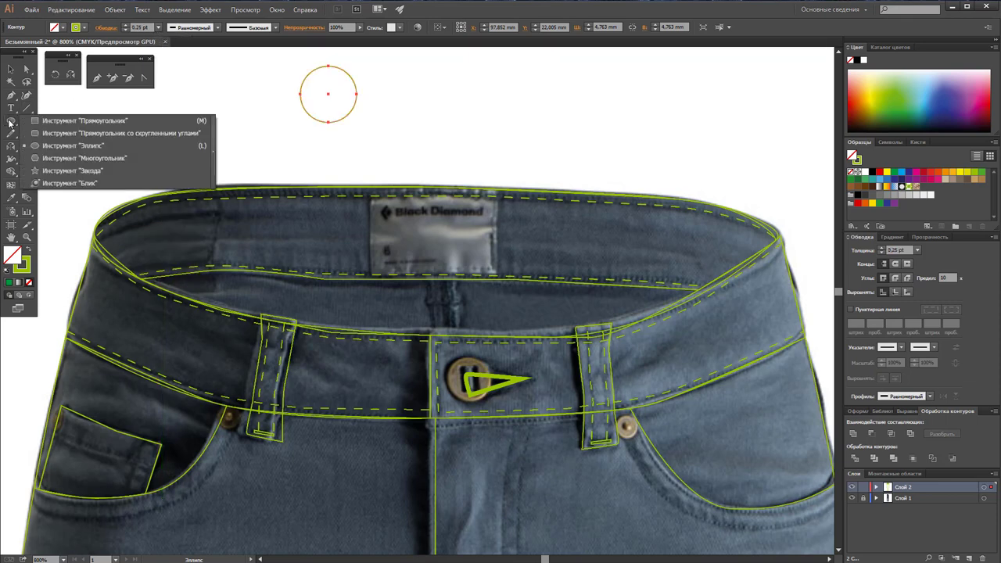
pyautogui.click(46, 136)
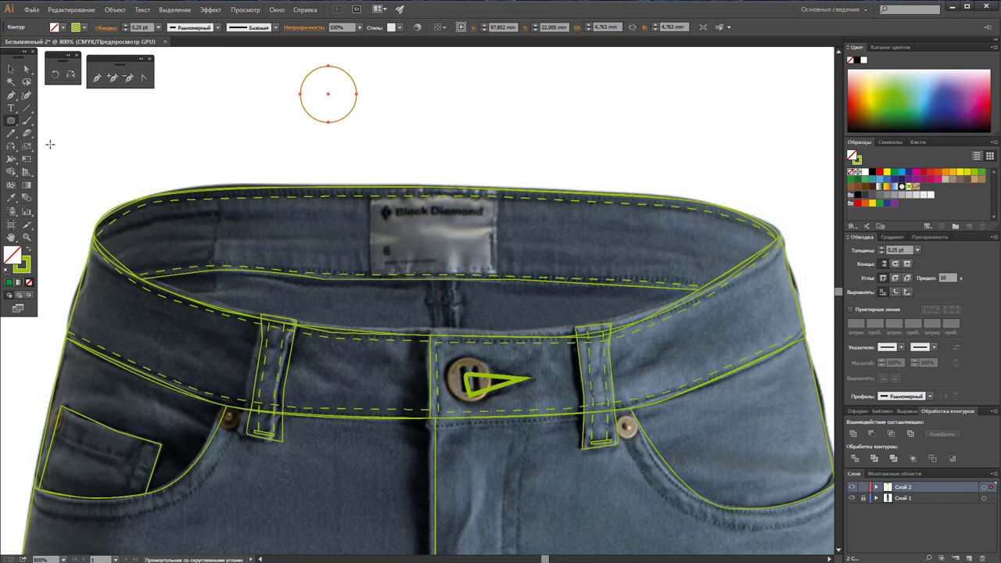
pyautogui.moveTo(401, 89)
pyautogui.mouseDown()
pyautogui.moveTo(405, 118)
pyautogui.moveTo(327, 111)
pyautogui.mouseUp()
pyautogui.click(12, 70)
pyautogui.click(473, 143)
pyautogui.rightClick(326, 111)
pyautogui.click(368, 162)
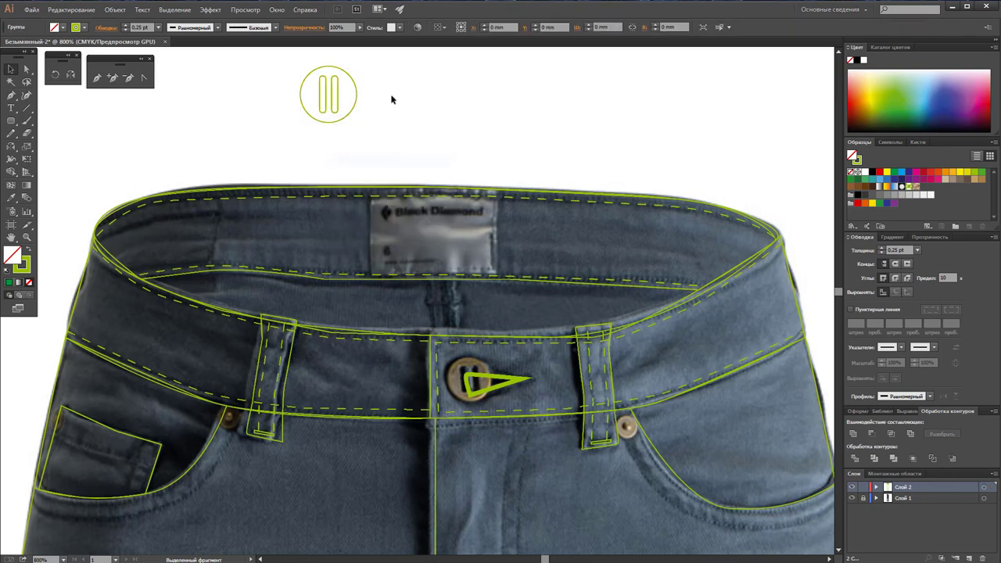
pyautogui.click(392, 99)
pyautogui.moveTo(357, 96)
pyautogui.mouseDown()
pyautogui.moveTo(437, 121)
pyautogui.moveTo(422, 107)
pyautogui.mouseUp()
# Step: Fill the button with a light radial grey gradient, removing the black end stop
pyautogui.click(880, 195)
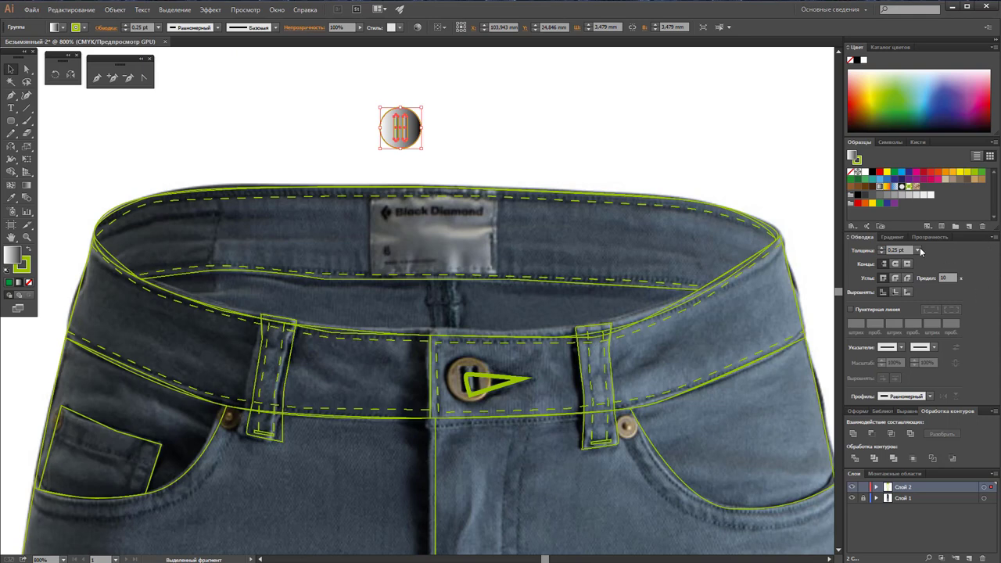
pyautogui.click(892, 236)
pyautogui.click(946, 250)
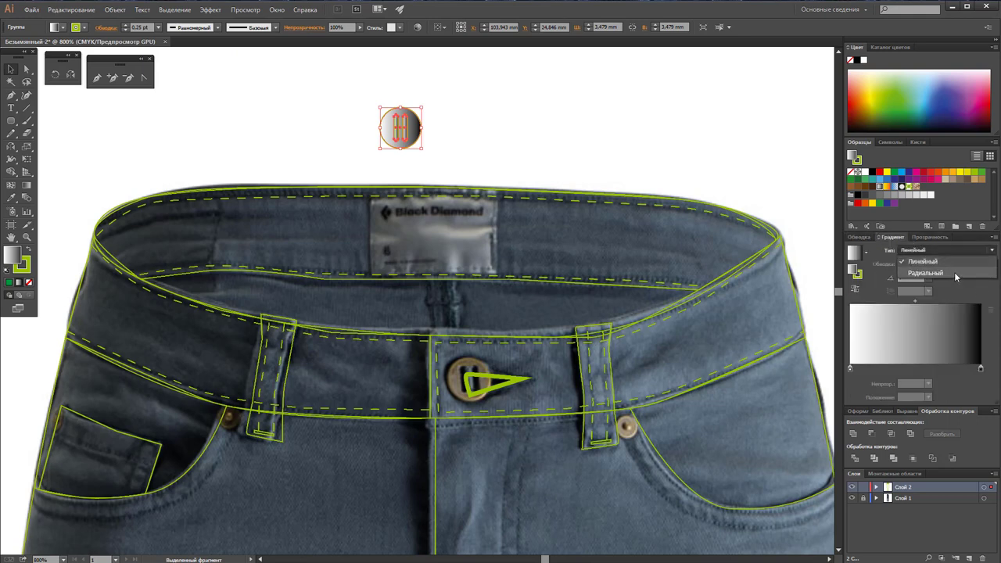
pyautogui.click(955, 273)
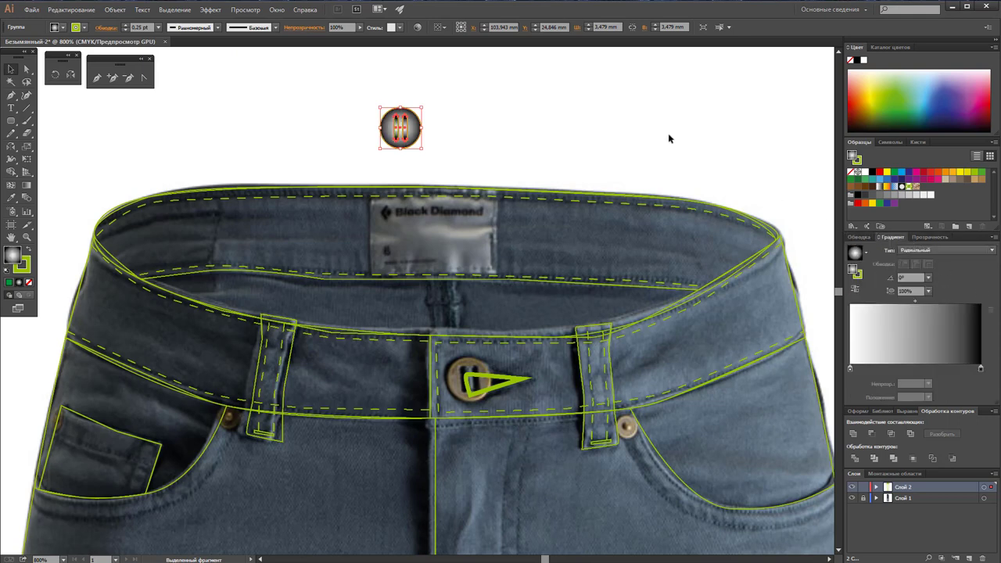
pyautogui.click(922, 369)
pyautogui.moveTo(982, 373); pyautogui.dragTo(925, 371)
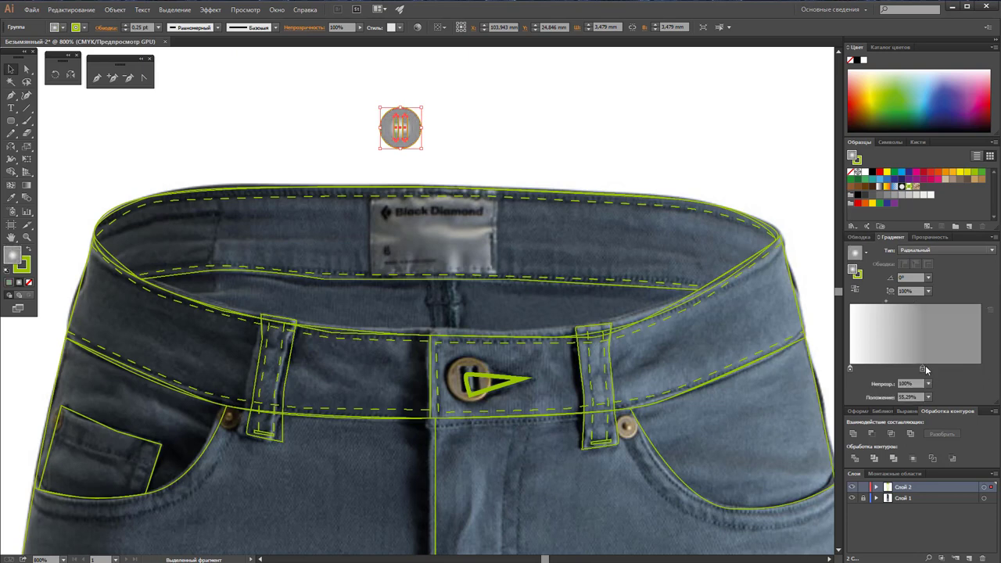
# Step: Group the button circle and bars and place the icon over the waistband button
pyautogui.rightClick(400, 133)
pyautogui.click(417, 130)
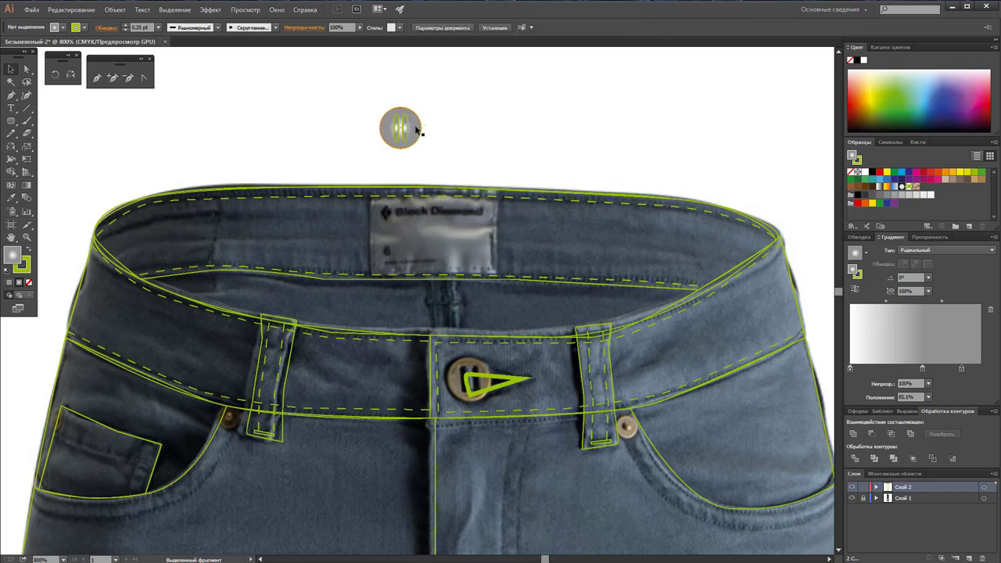
pyautogui.click(401, 130)
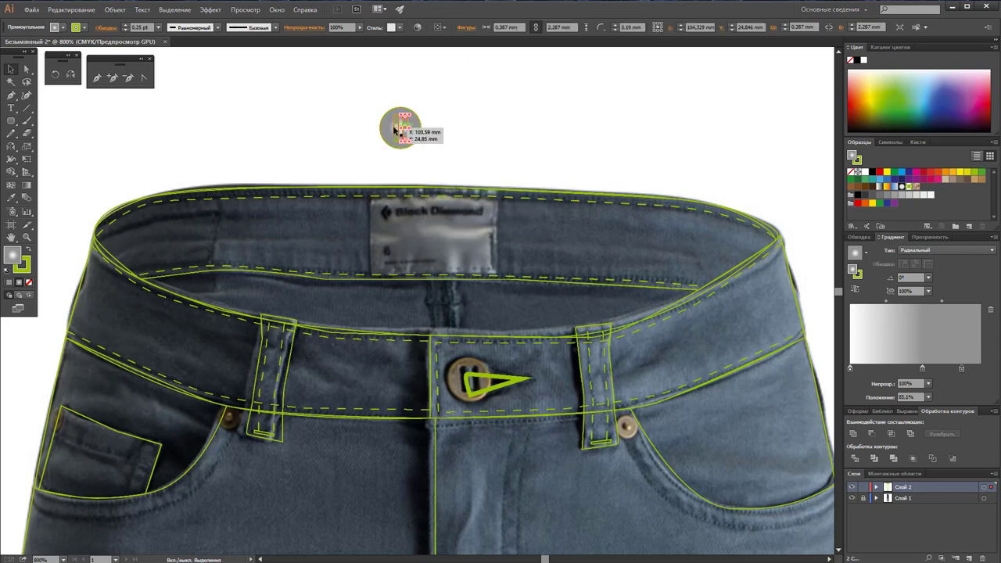
pyautogui.keyDown('shift'); pyautogui.click(405, 127); pyautogui.keyUp('shift')
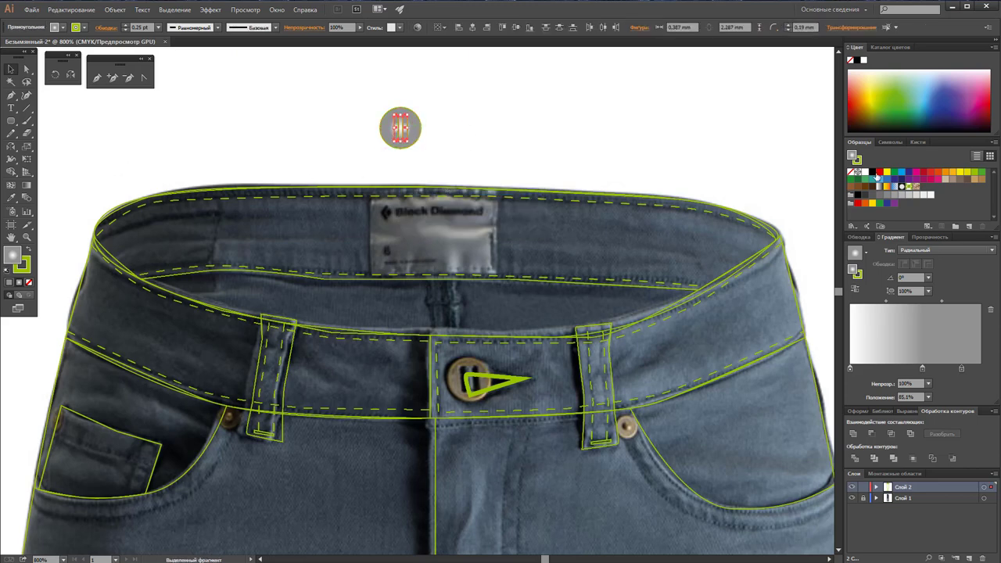
pyautogui.keyDown('shift'); pyautogui.click(389, 134); pyautogui.keyUp('shift')
pyautogui.rightClick(386, 137)
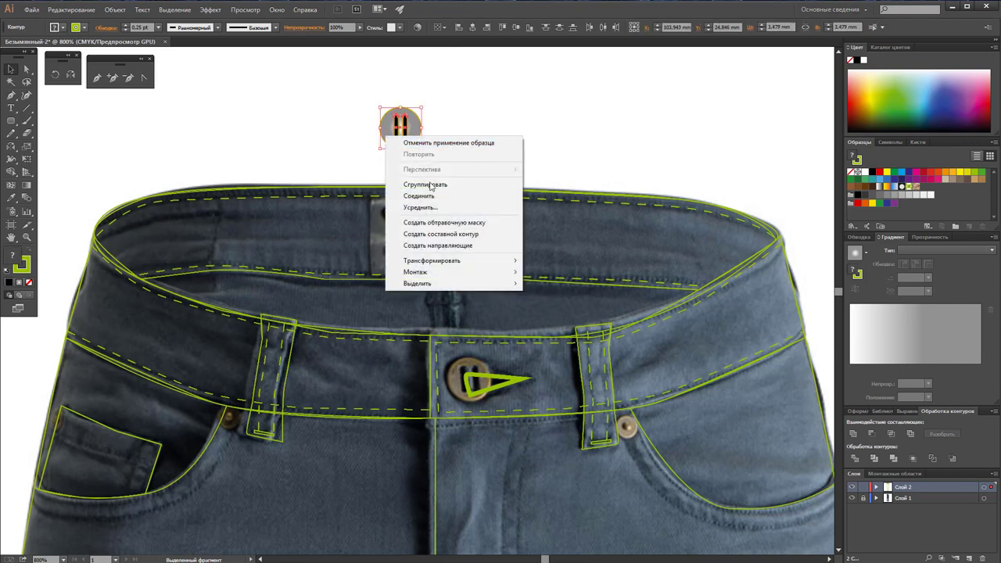
pyautogui.click(424, 184)
pyautogui.moveTo(417, 139); pyautogui.dragTo(484, 384)
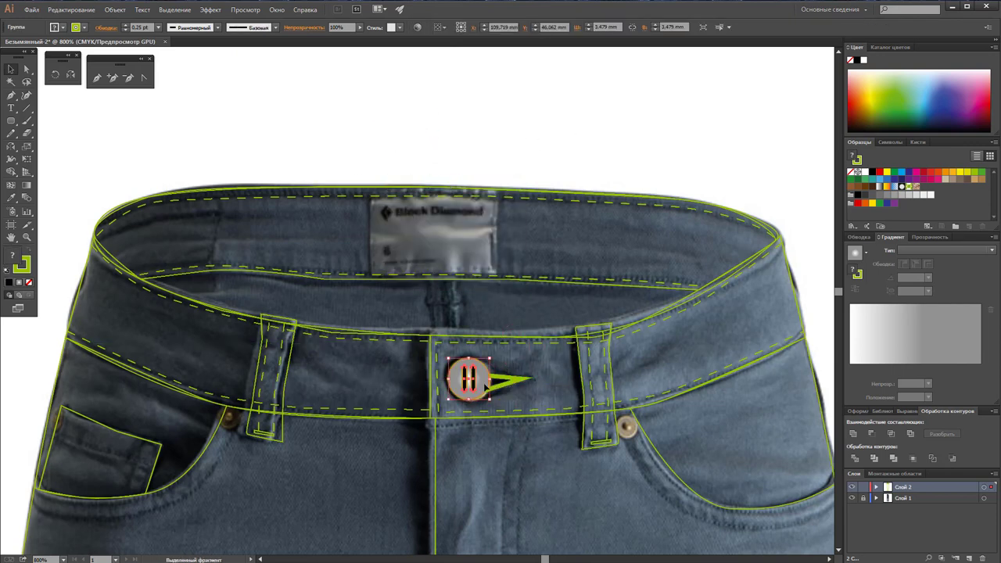
pyautogui.click(593, 160)
pyautogui.scroll(-3, 594, 157)
pyautogui.scroll(-2, 598, 160)
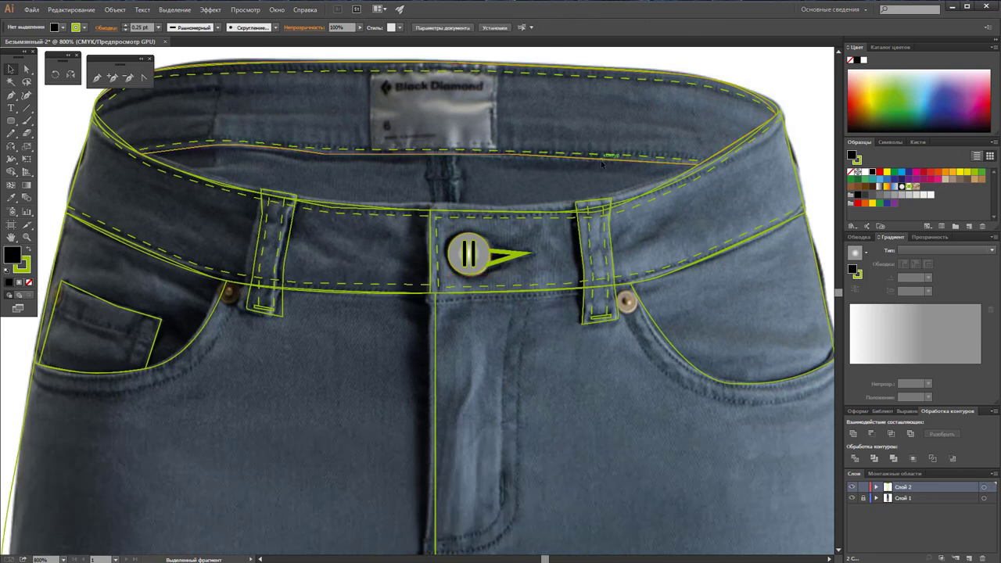
pyautogui.scroll(2, 602, 163)
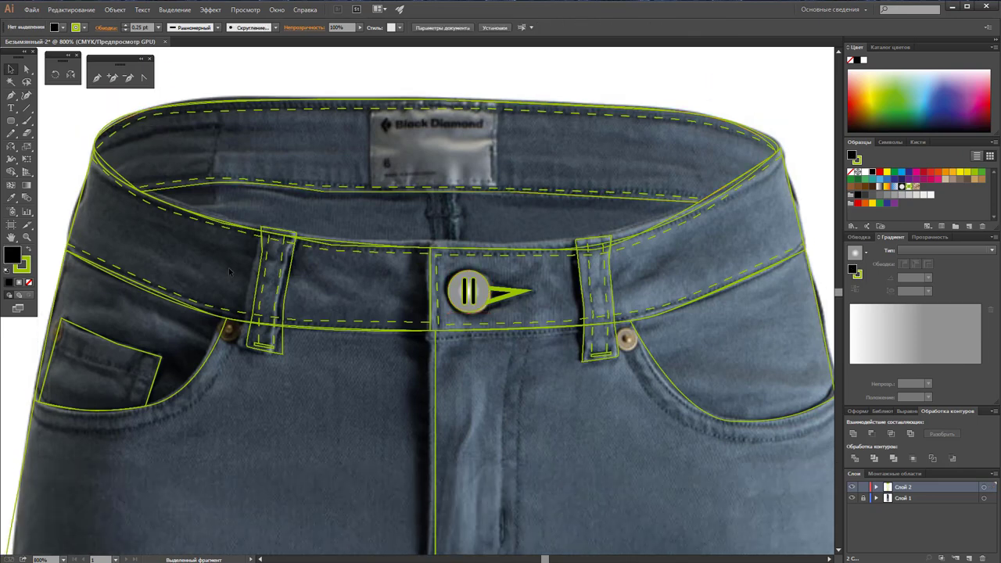
pyautogui.scroll(-1, 206, 286)
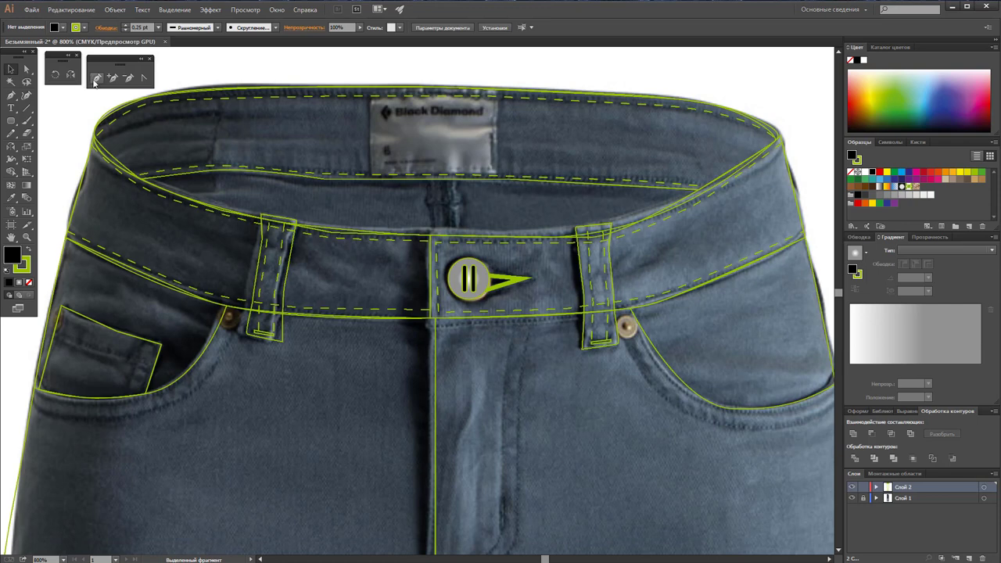
# Step: Pen-trace a closed black shape from the rivet to the pocket's left corner, then select it
pyautogui.click(95, 80)
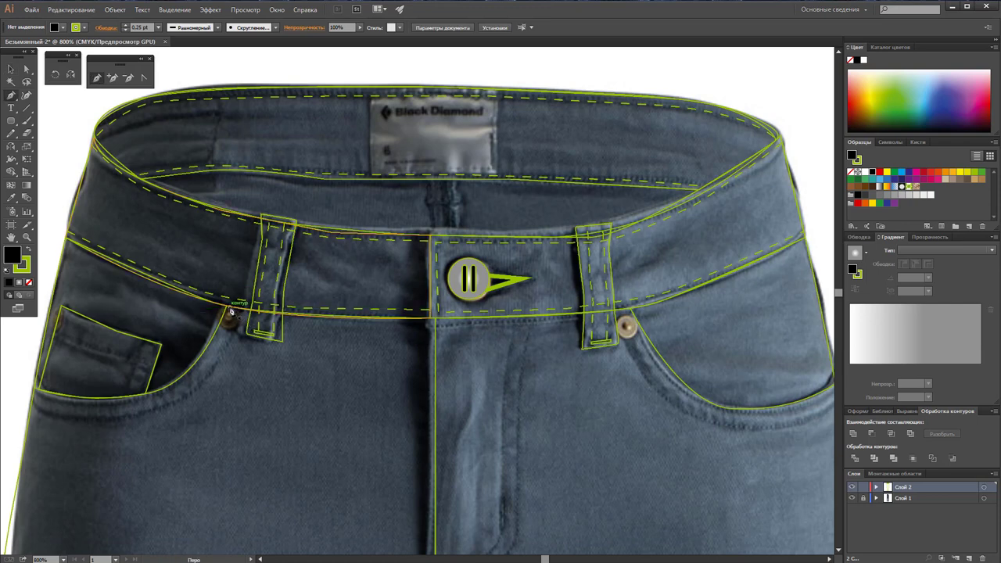
pyautogui.click(231, 311)
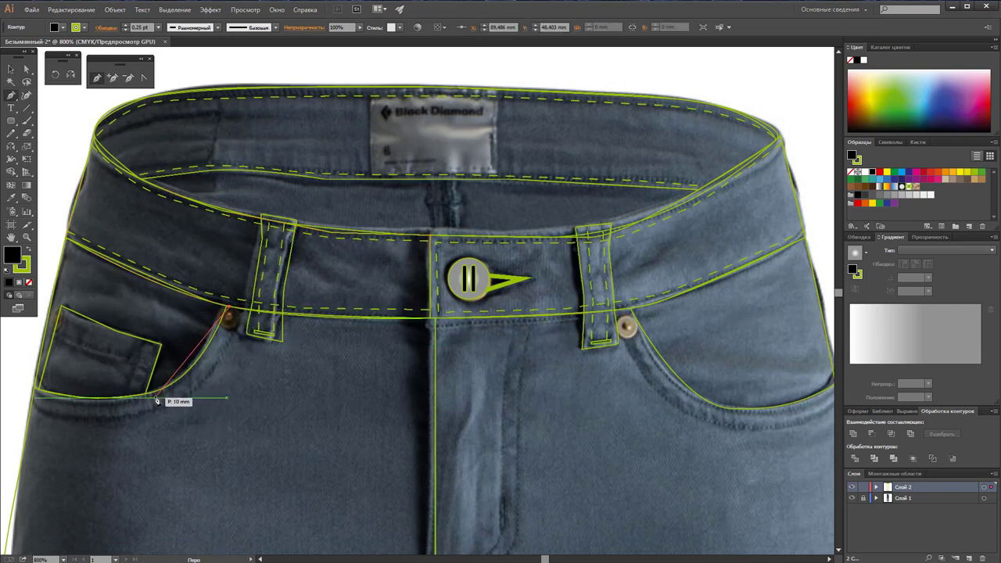
pyautogui.moveTo(157, 399); pyautogui.dragTo(202, 392)
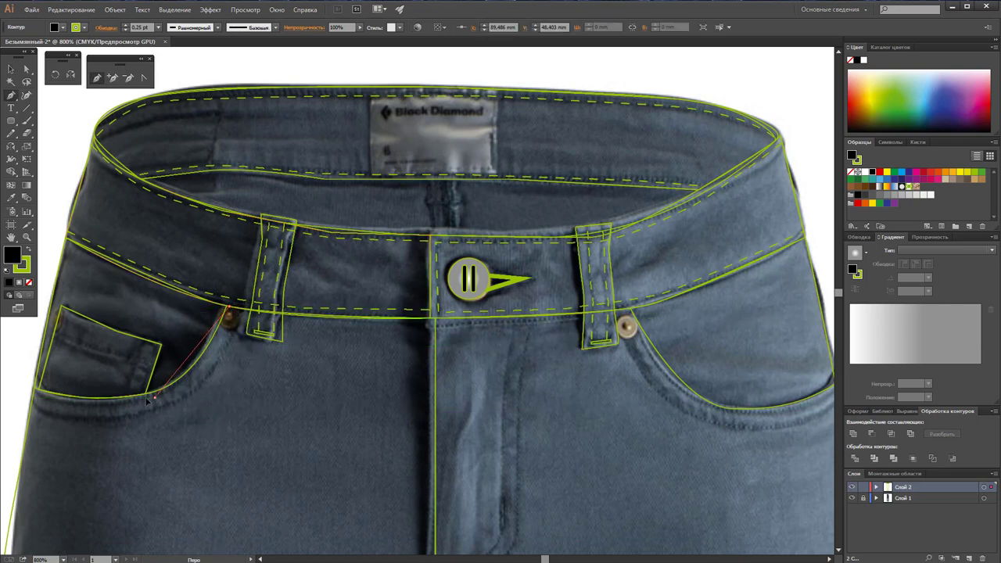
pyautogui.click(107, 404)
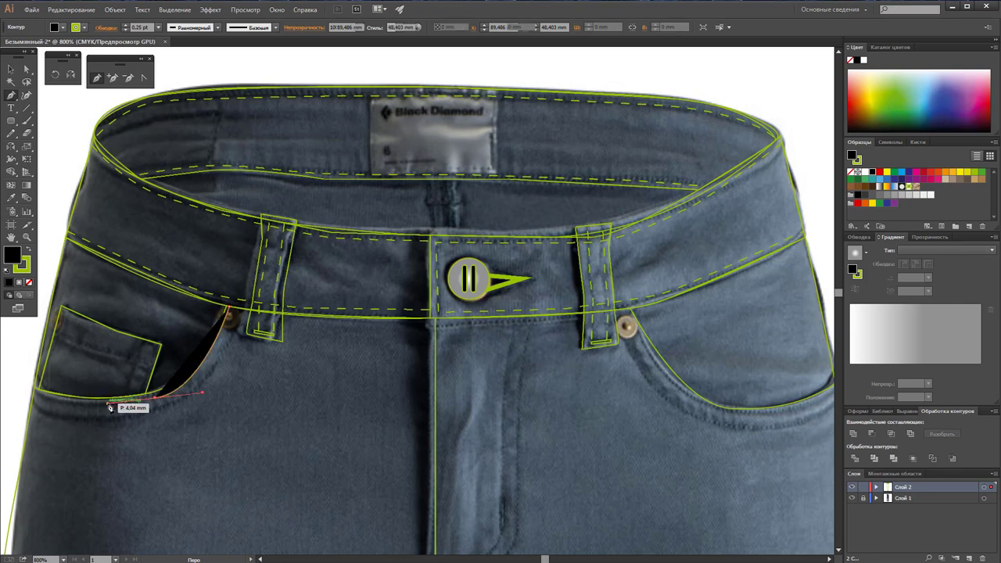
pyautogui.click(36, 404)
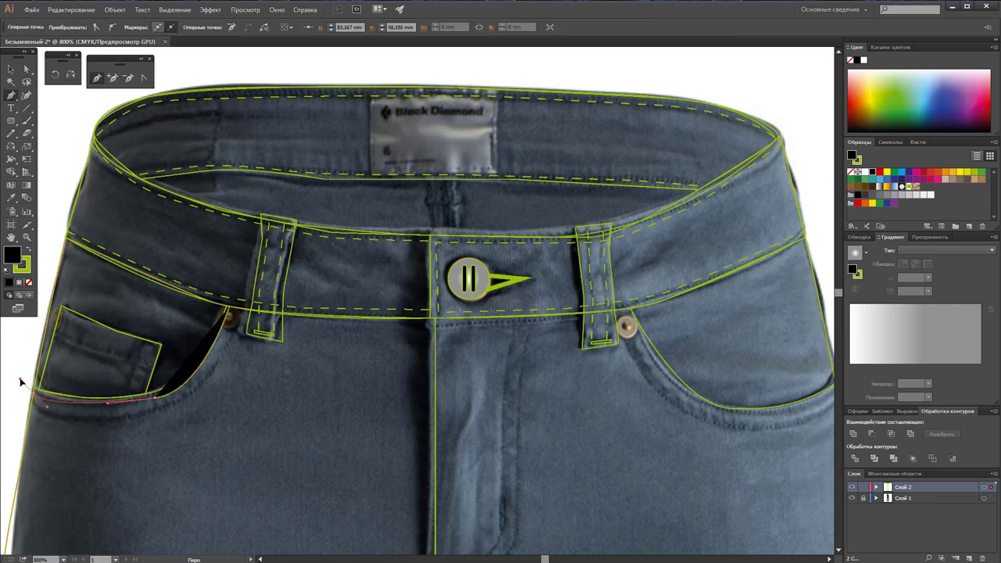
pyautogui.click(33, 391)
pyautogui.hotkey('ctrl', 'shift', 'a')
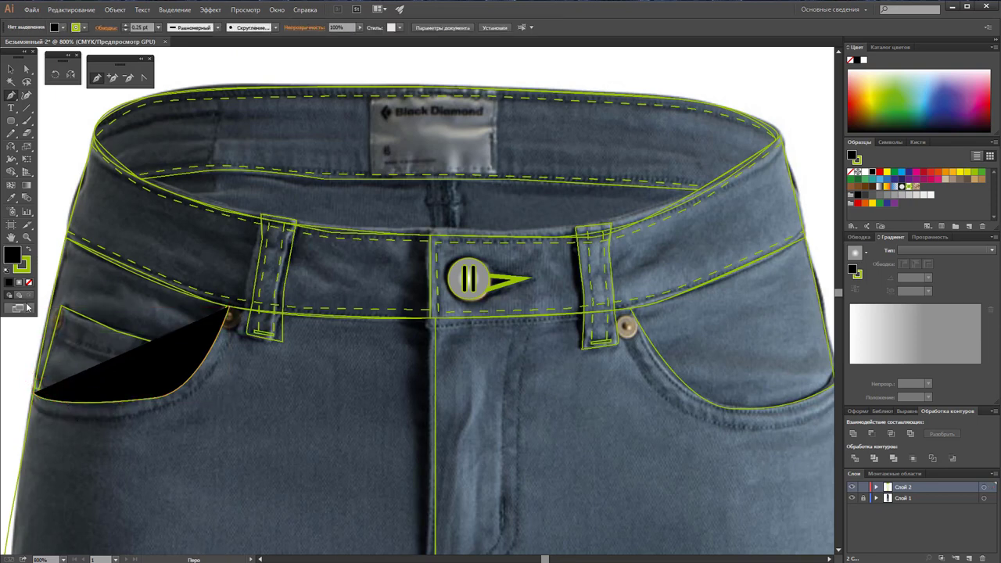
pyautogui.click(11, 69)
pyautogui.click(166, 386)
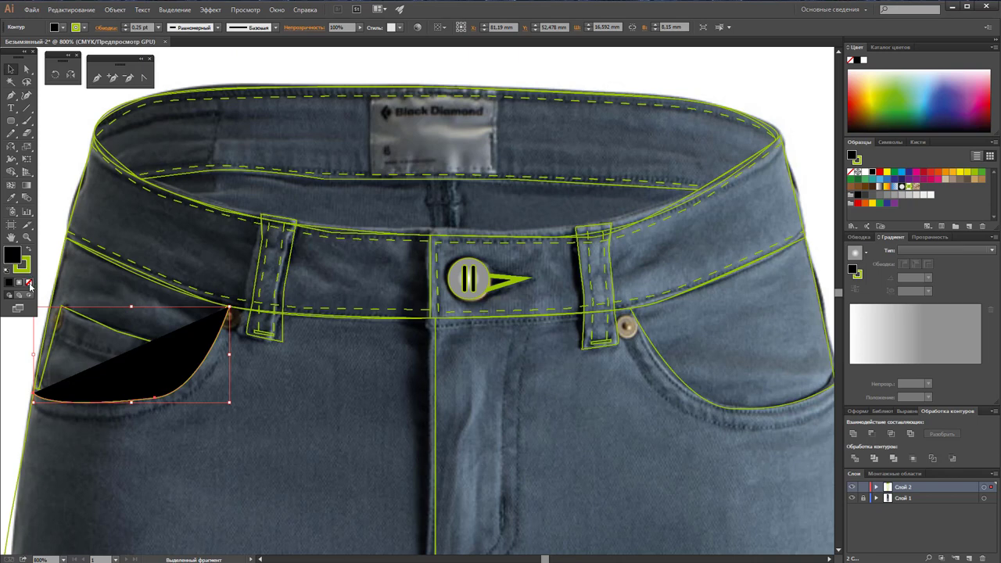
# Step: Remove the left pocket shape's fill and make its outline a dashed stitch line
pyautogui.click(29, 284)
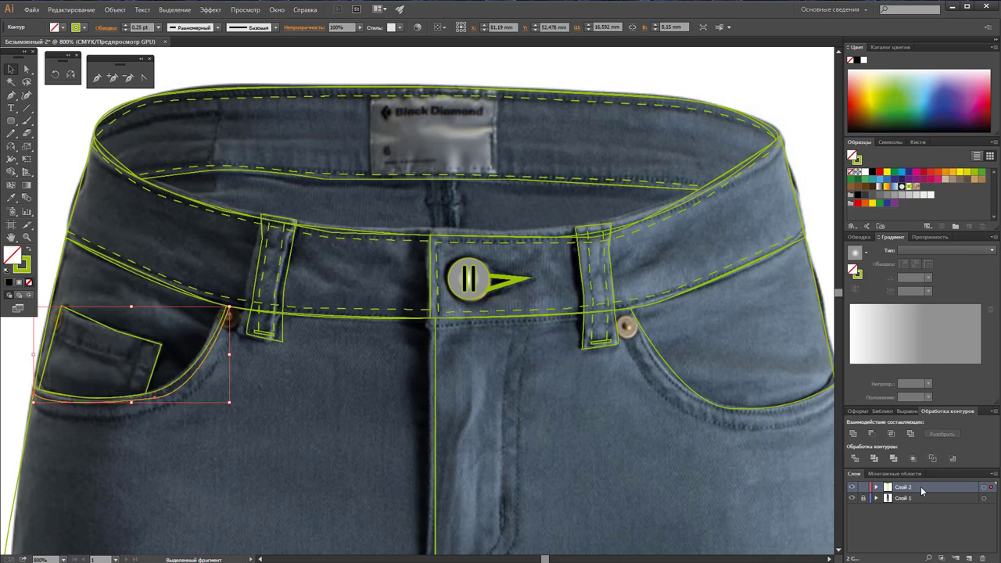
pyautogui.click(862, 236)
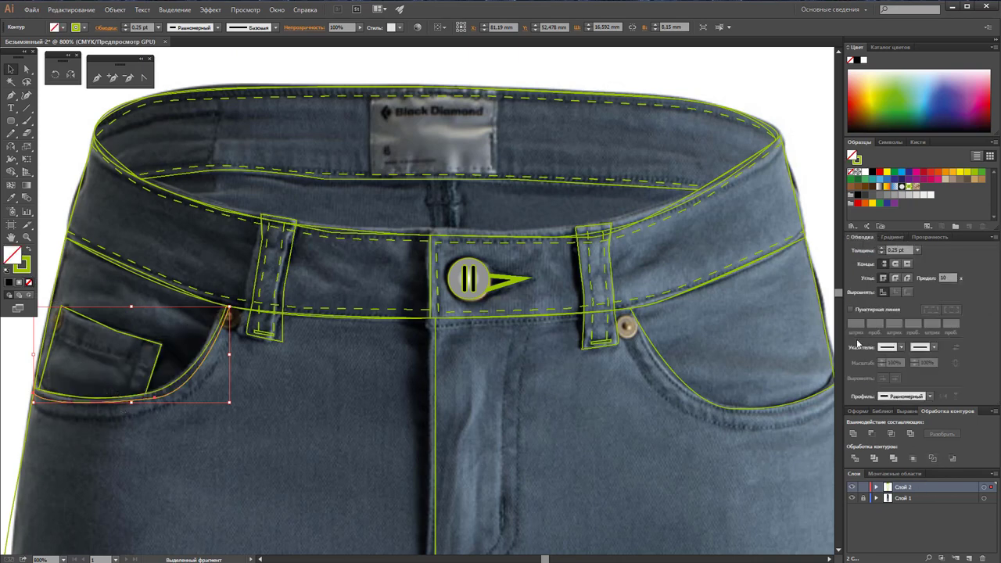
pyautogui.click(852, 309)
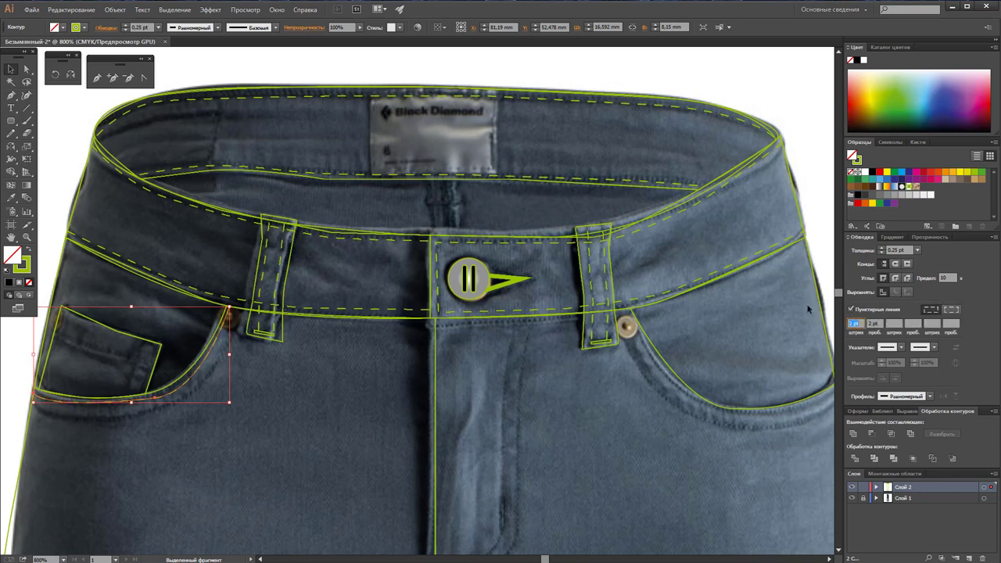
# Step: Adjust an anchor on the pocket curve and shift the dashed curve along the pocket edge
pyautogui.click(26, 70)
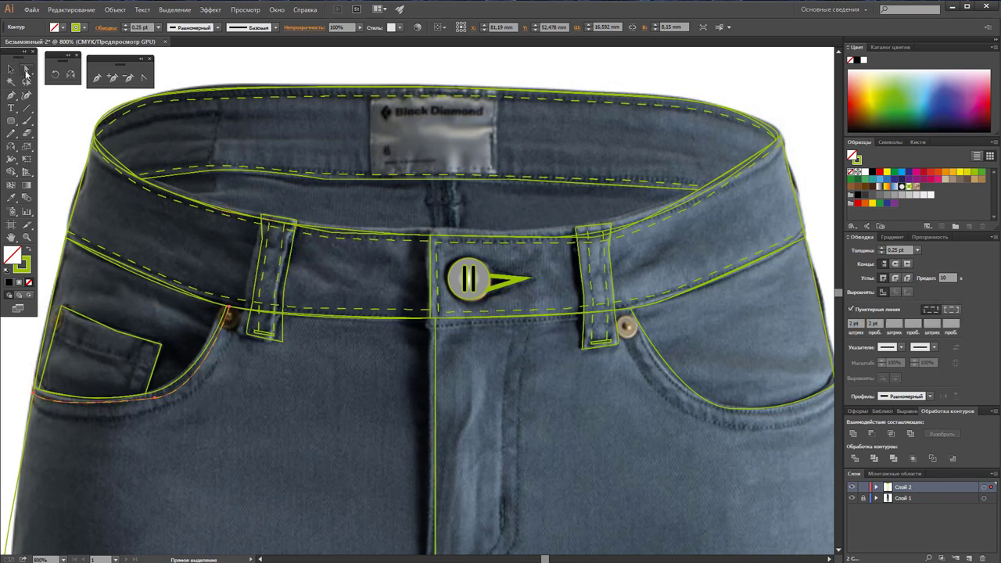
pyautogui.moveTo(154, 400); pyautogui.dragTo(208, 389)
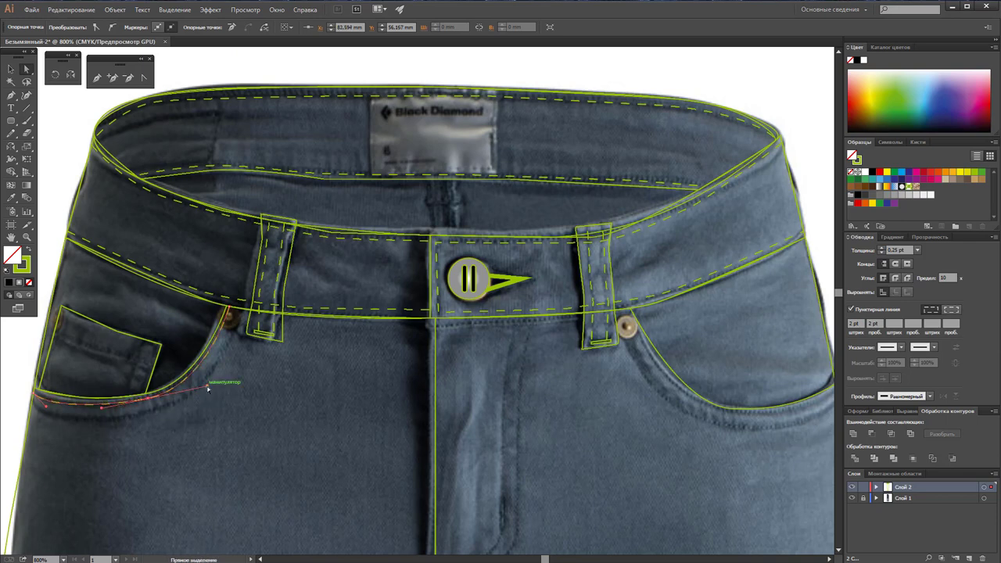
pyautogui.click(10, 69)
pyautogui.click(268, 462)
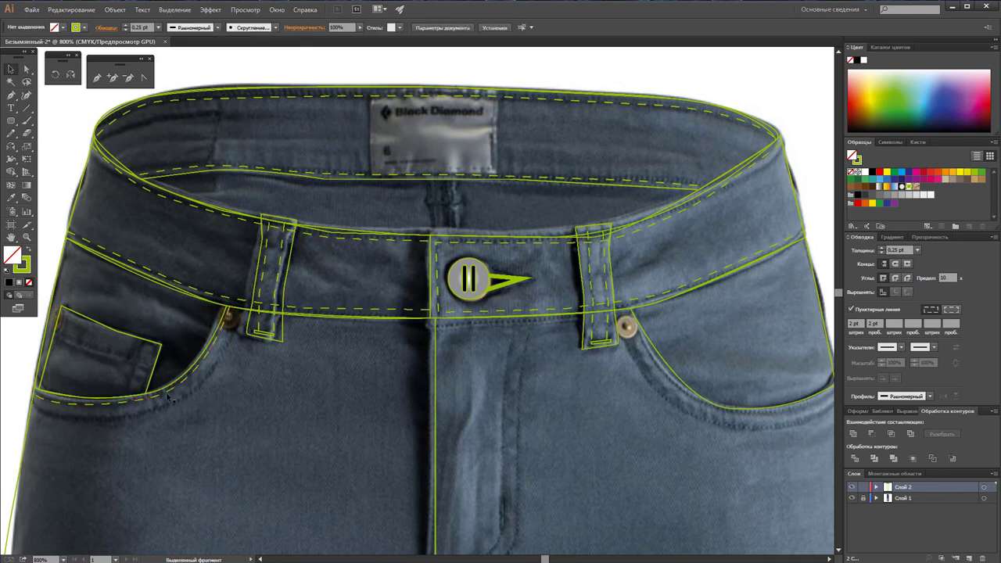
pyautogui.moveTo(168, 397); pyautogui.dragTo(171, 402)
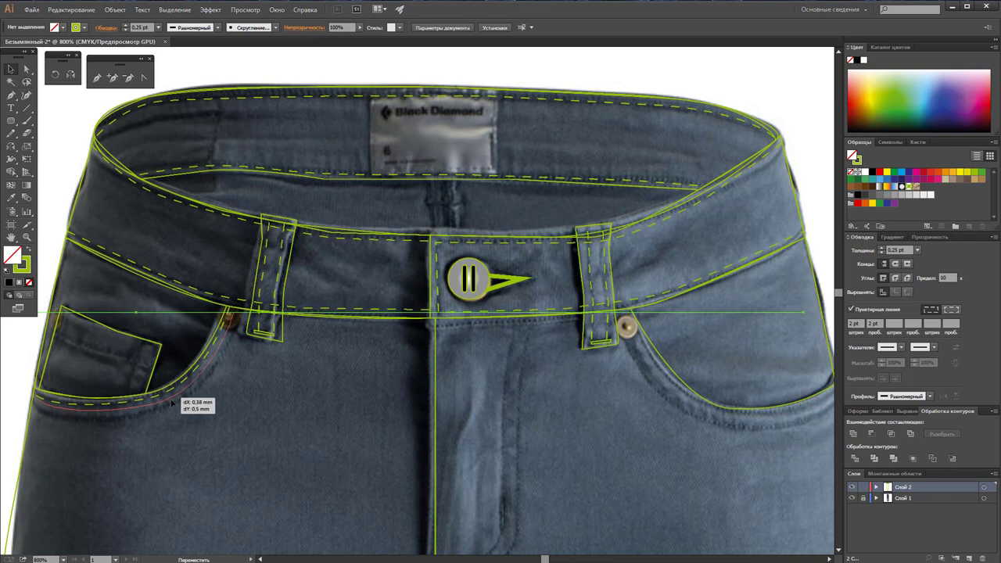
pyautogui.moveTo(171, 402); pyautogui.dragTo(178, 405)
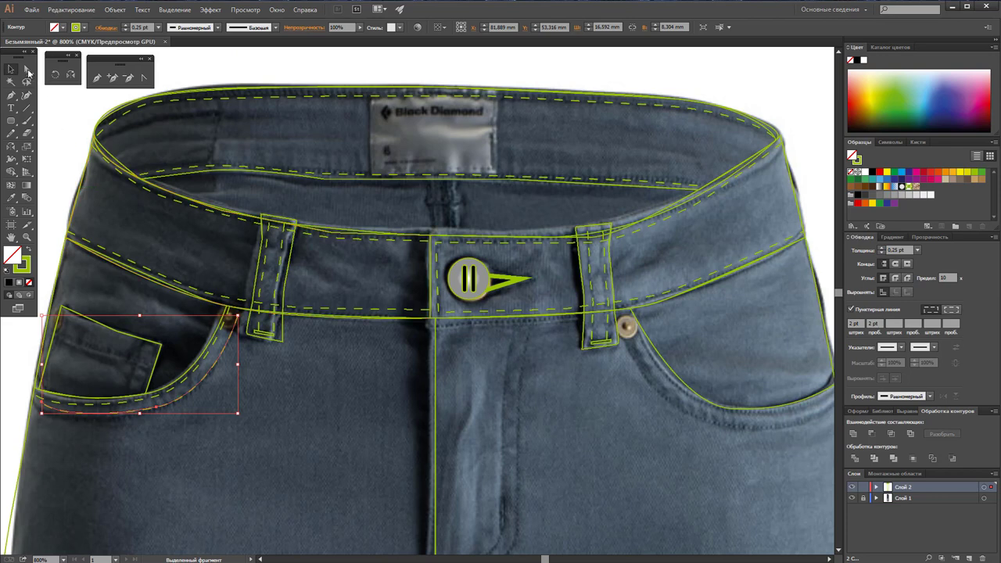
# Step: Reposition the dashed curve's left end and its upper end near the rivet, then select it
pyautogui.click(28, 71)
pyautogui.moveTo(41, 395); pyautogui.dragTo(34, 404)
pyautogui.moveTo(237, 313); pyautogui.dragTo(241, 311)
pyautogui.click(10, 69)
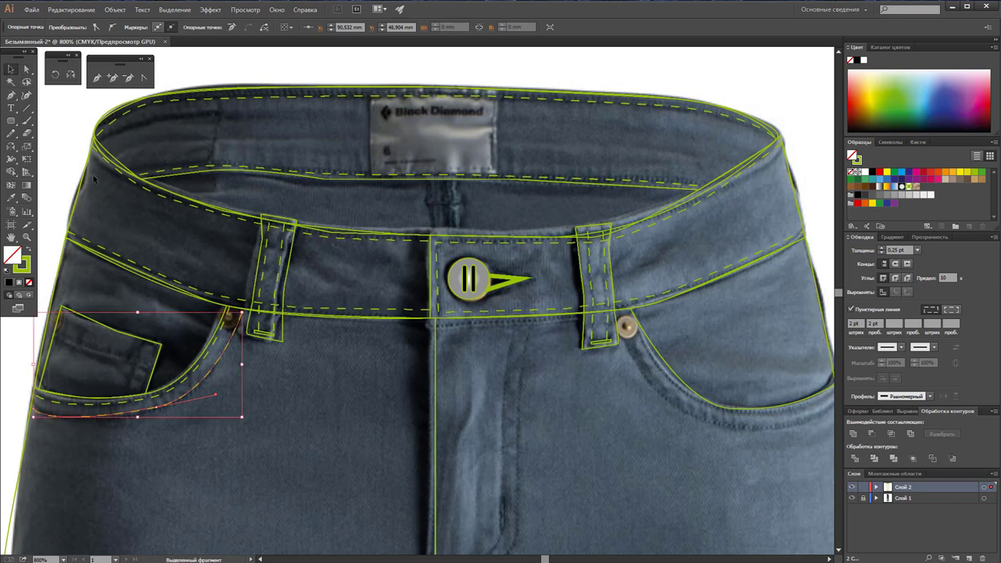
pyautogui.click(67, 135)
pyautogui.click(180, 406)
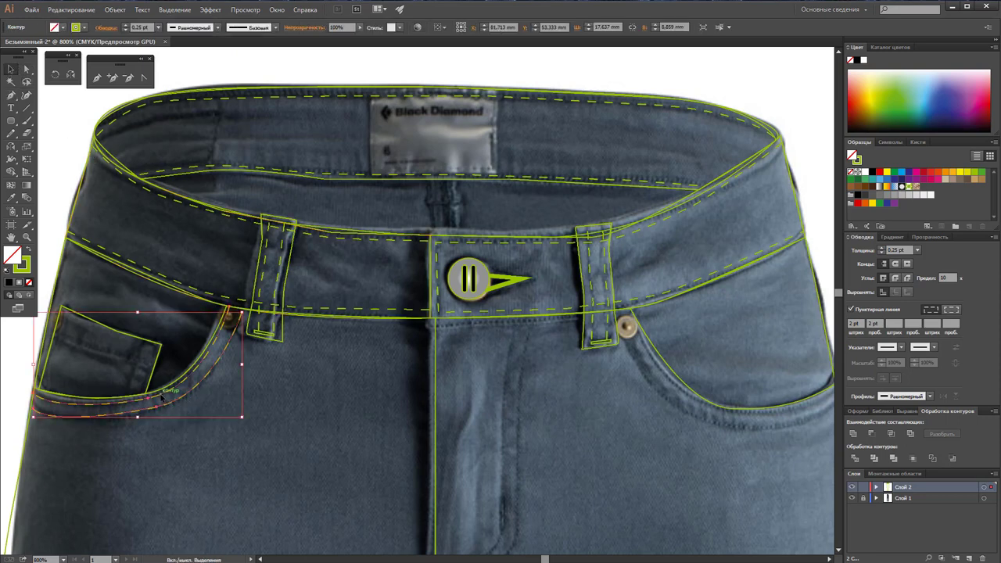
# Step: Reflect a copy of the dashed curve onto the lower pocket edge, nudge it into place, and pan to the right pocket
pyautogui.click(71, 74)
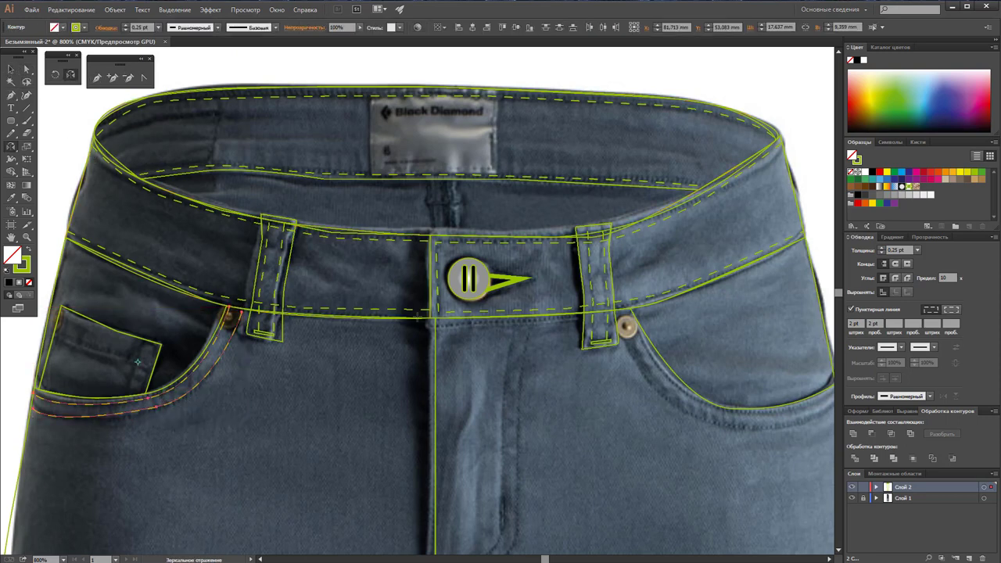
pyautogui.moveTo(435, 334); pyautogui.dragTo(146, 438)
pyautogui.moveTo(216, 347)
pyautogui.mouseDown()
pyautogui.moveTo(220, 336)
pyautogui.moveTo(209, 354)
pyautogui.mouseUp()
pyautogui.press('Right')
pyautogui.press('Right')
pyautogui.press('Right')
pyautogui.press('Right')
pyautogui.press('Right')
pyautogui.press('Right')
pyautogui.press('Right')
pyautogui.press('Down')
pyautogui.press('Down')
pyautogui.click(731, 387)
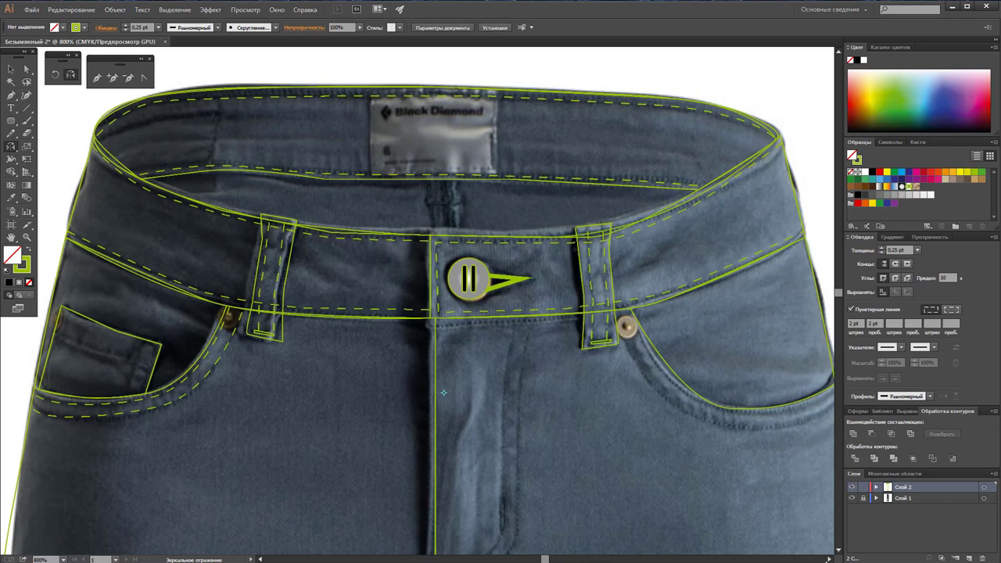
pyautogui.click(823, 560)
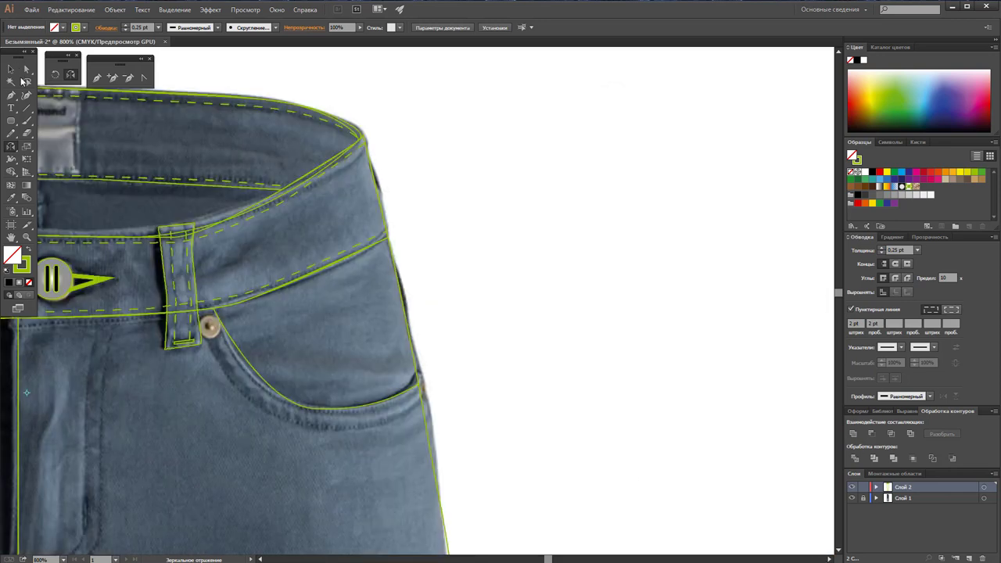
# Step: Pen-draw a stitch curve from the rivet along the right pocket opening to its outer corner
pyautogui.click(97, 77)
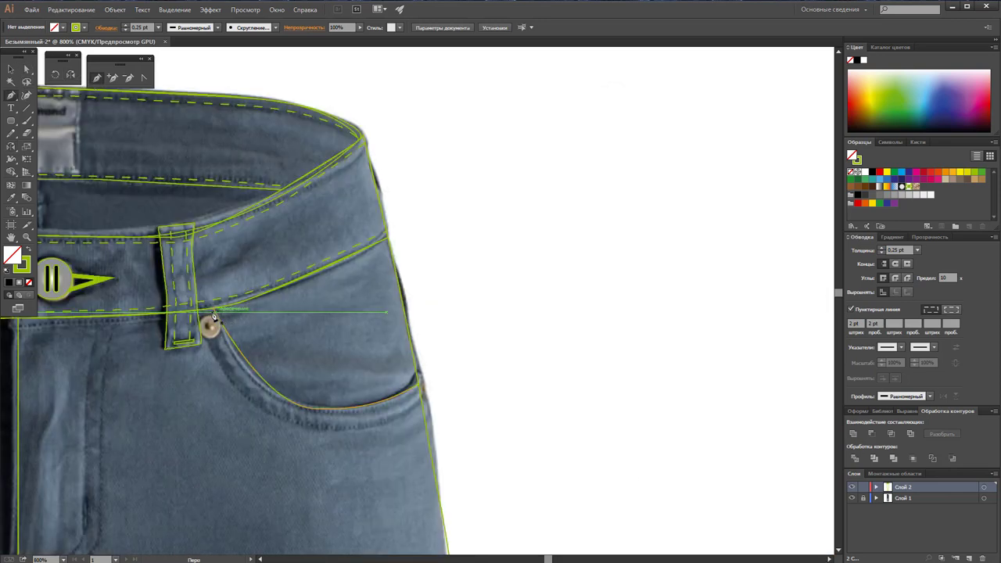
pyautogui.click(214, 316)
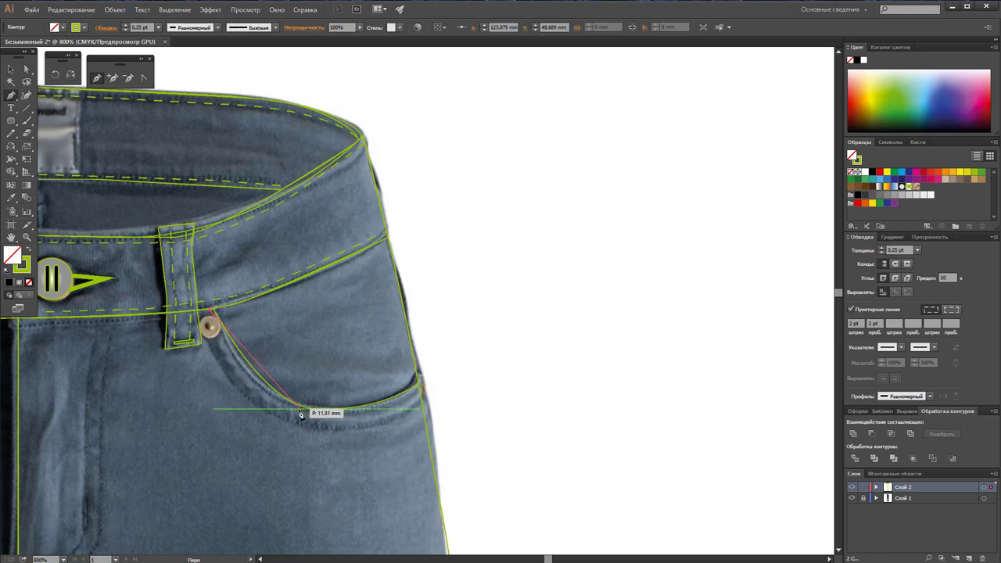
pyautogui.moveTo(298, 409); pyautogui.dragTo(353, 417)
pyautogui.click(420, 395)
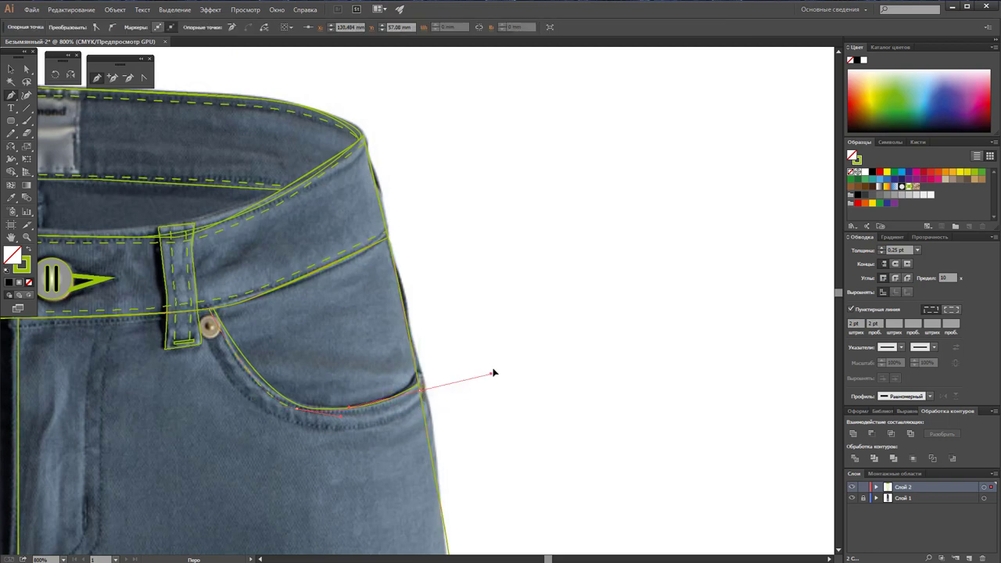
pyautogui.keyDown('ctrl'); pyautogui.click(518, 429); pyautogui.keyUp('ctrl')
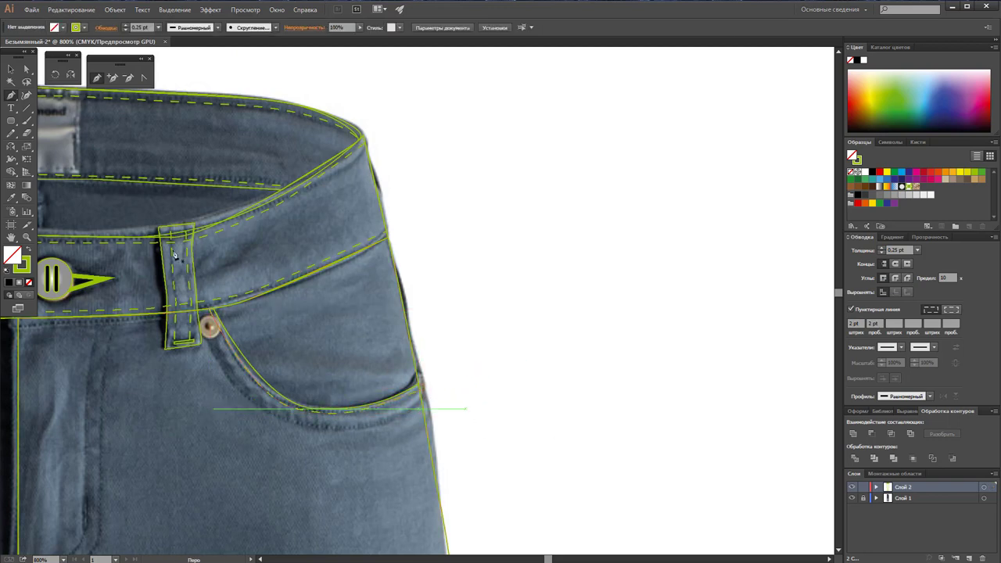
# Step: Draw a second parallel stitch curve beside the rivet along the right pocket opening
pyautogui.click(203, 317)
pyautogui.moveTo(290, 425); pyautogui.dragTo(360, 436)
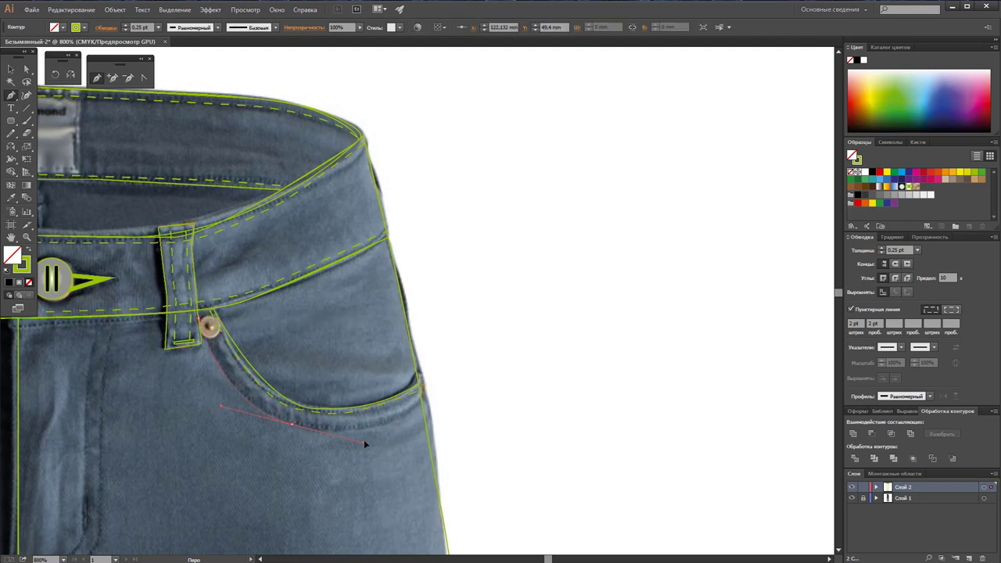
pyautogui.click(423, 413)
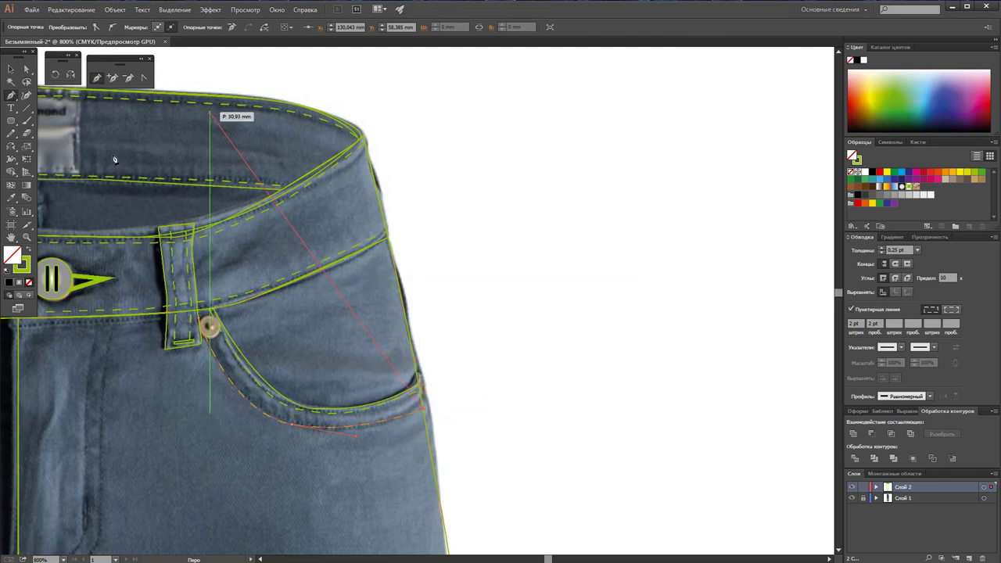
pyautogui.keyDown('ctrl'); pyautogui.click(585, 371); pyautogui.keyUp('ctrl')
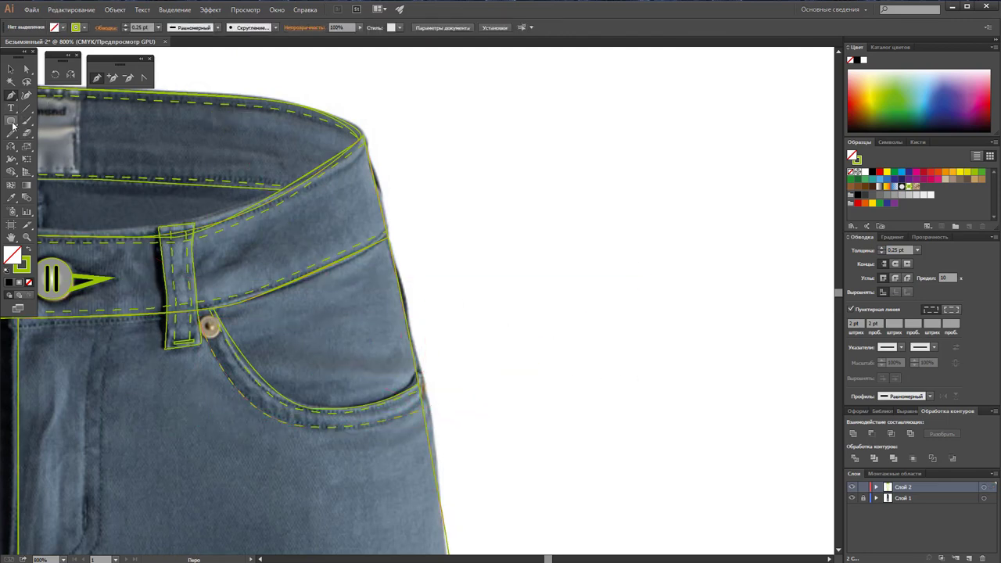
pyautogui.click(11, 121)
# Step: Draw a small rounded rectangle on the hip and give it the rivet's grey gradient
pyautogui.moveTo(288, 319); pyautogui.dragTo(312, 342)
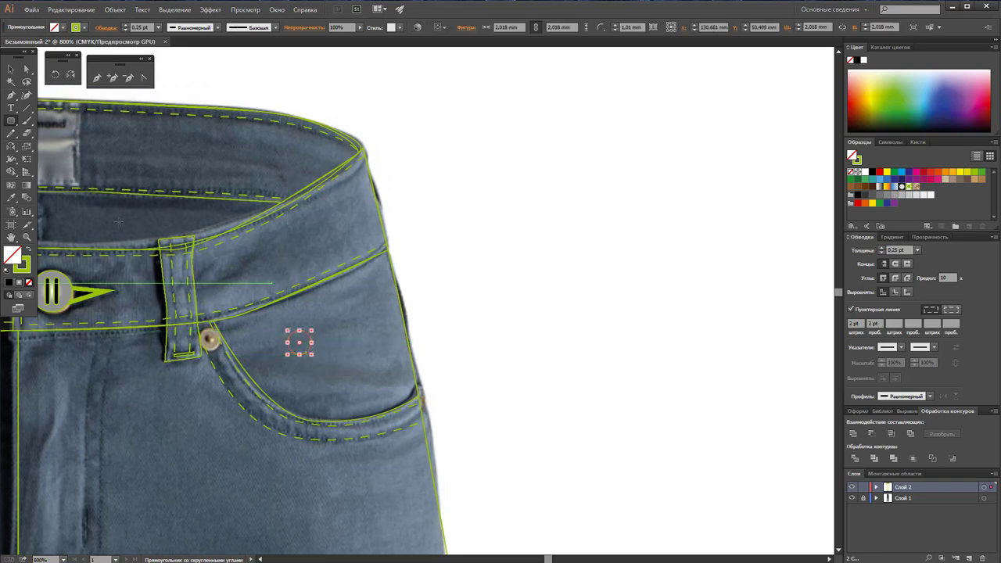
pyautogui.scroll(1, 756, 241)
pyautogui.click(11, 197)
pyautogui.click(64, 288)
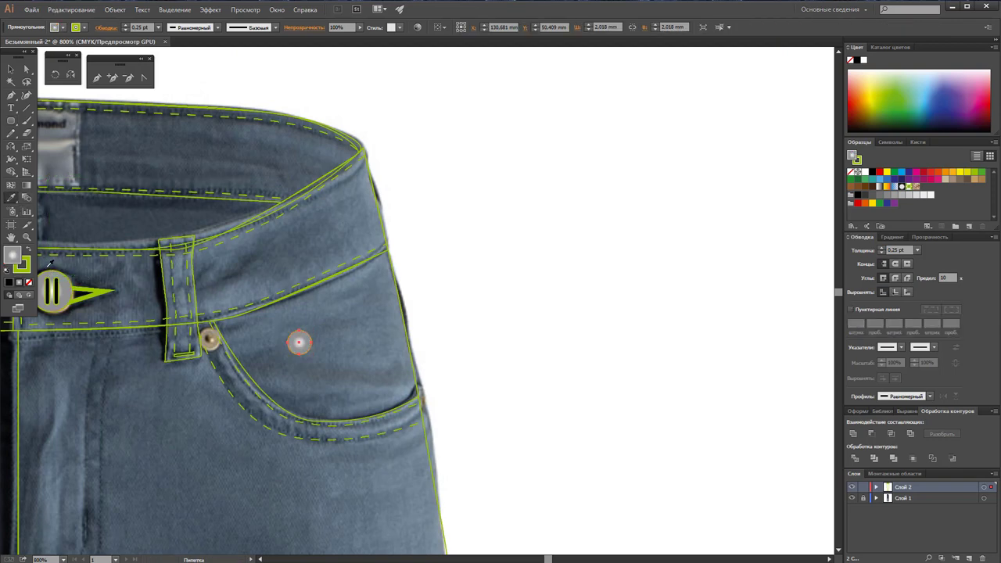
pyautogui.click(11, 69)
pyautogui.click(514, 238)
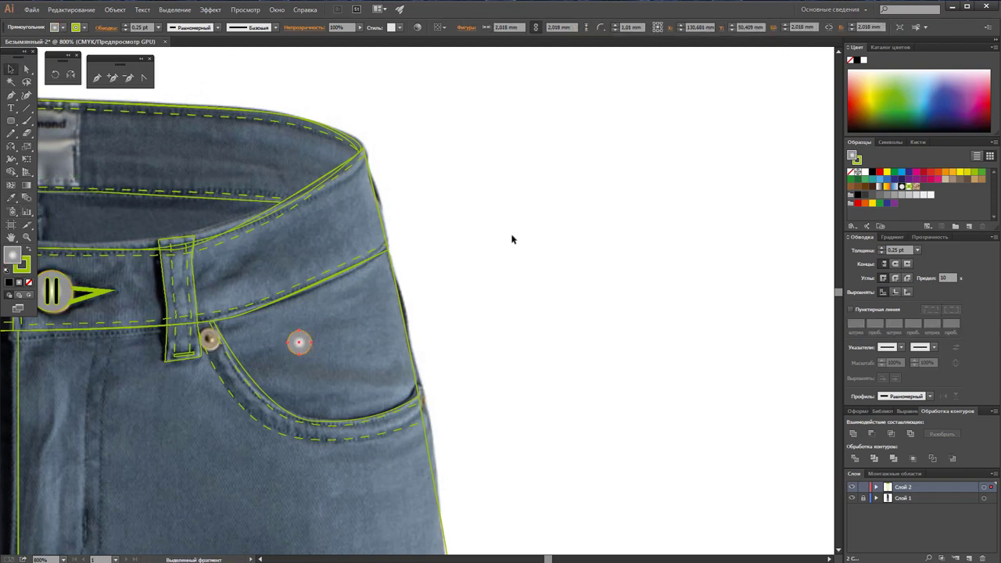
# Step: Draw a small round rivet shape with a radial white-grey gradient fill
pyautogui.click(15, 121)
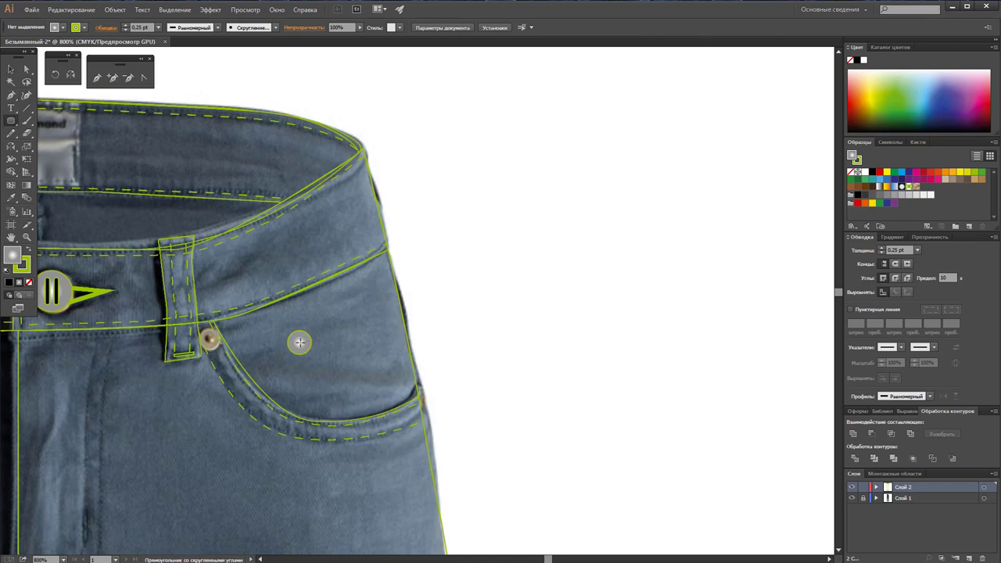
pyautogui.moveTo(298, 341); pyautogui.dragTo(309, 348)
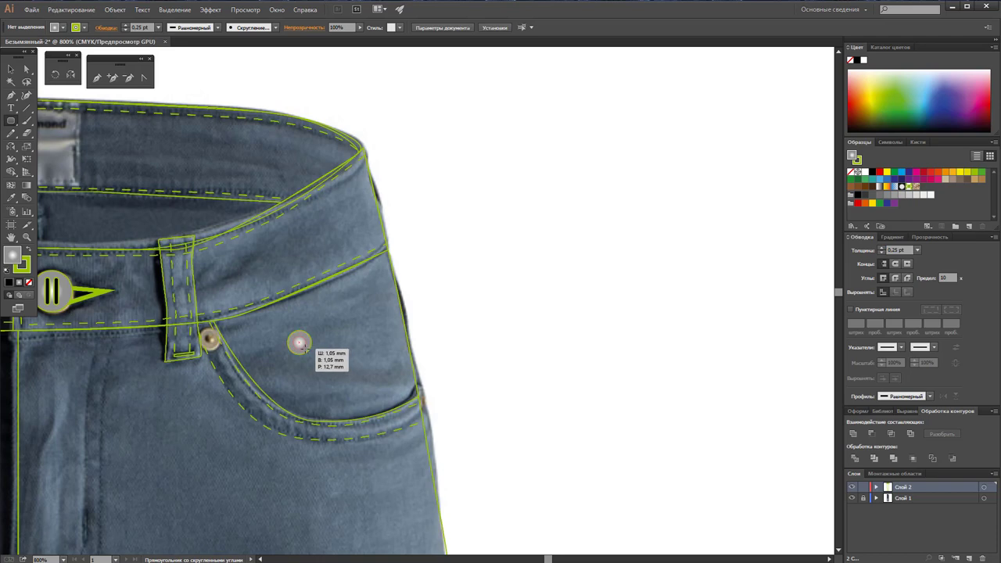
pyautogui.moveTo(309, 349); pyautogui.dragTo(311, 350)
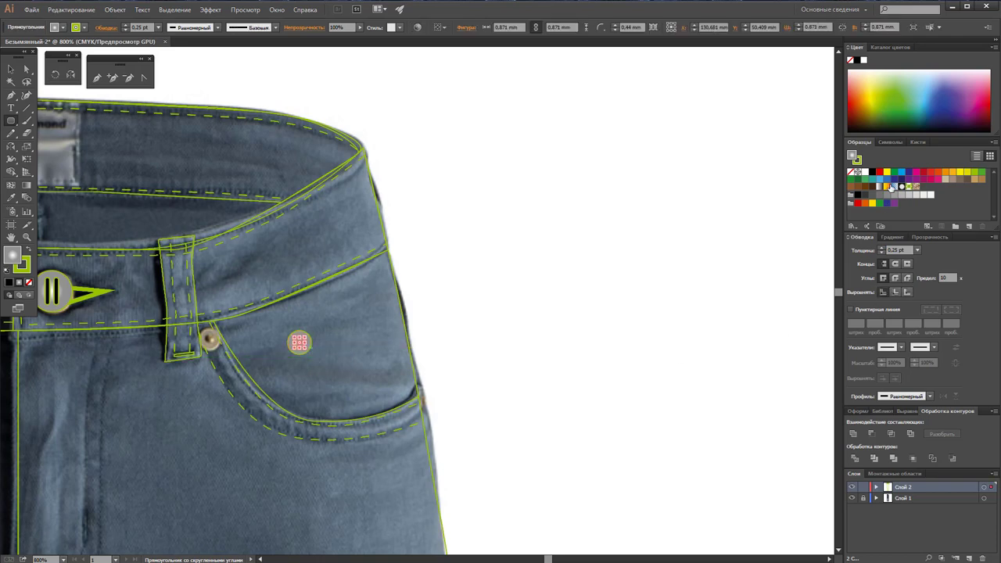
pyautogui.click(886, 188)
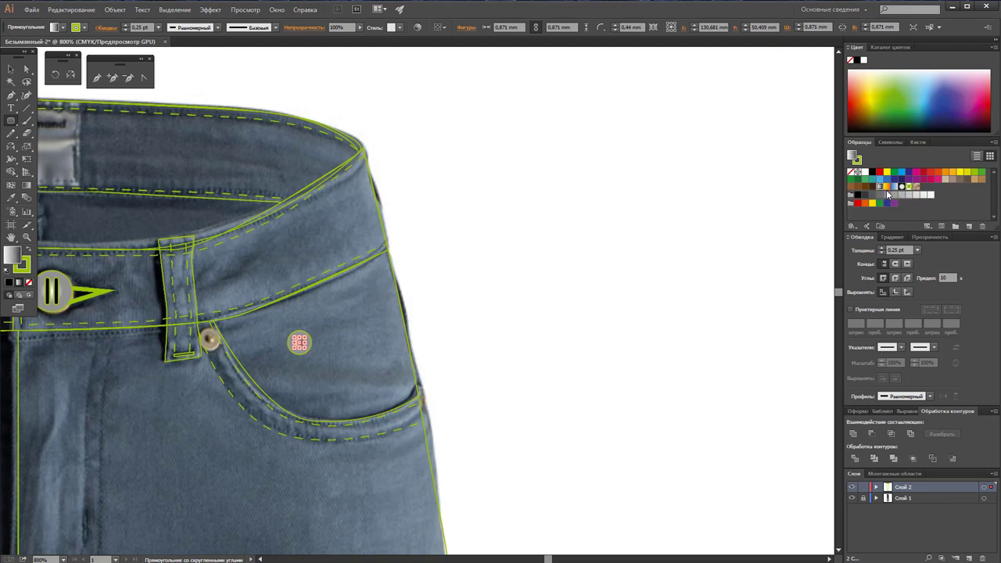
pyautogui.click(891, 237)
pyautogui.click(985, 253)
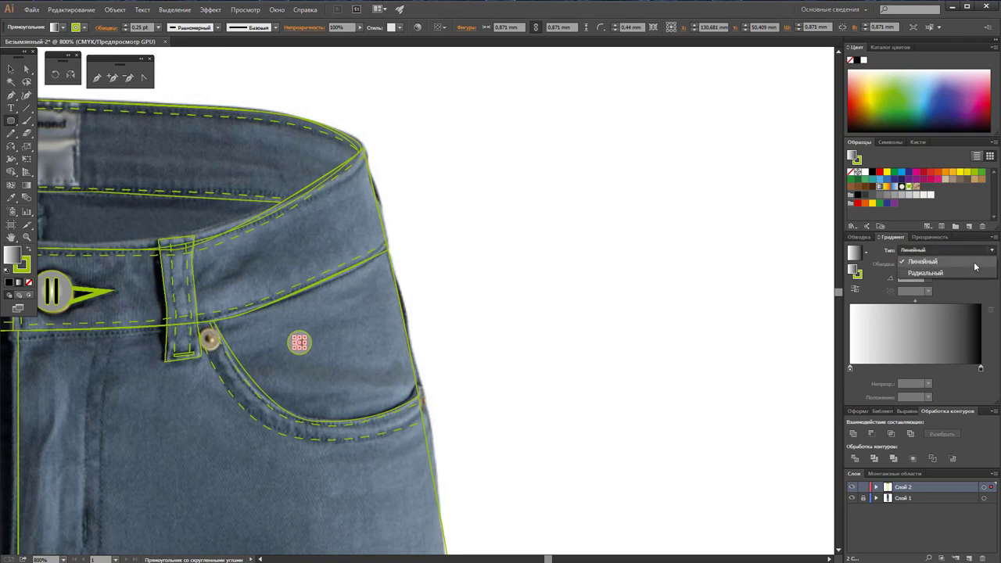
pyautogui.click(973, 273)
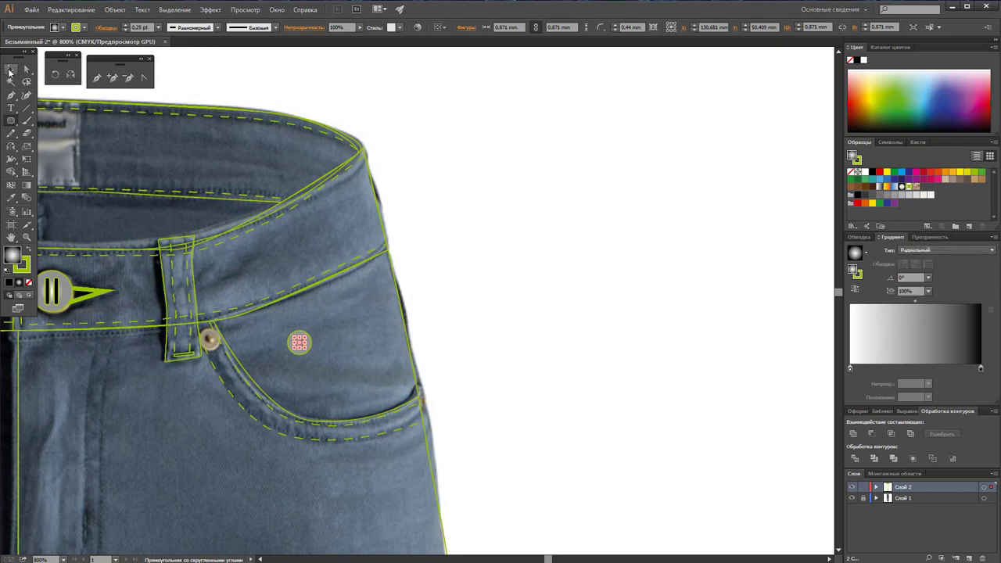
# Step: Group the rivet circle, move it onto the right pocket corner, nudge it up, and zoom out
pyautogui.click(10, 69)
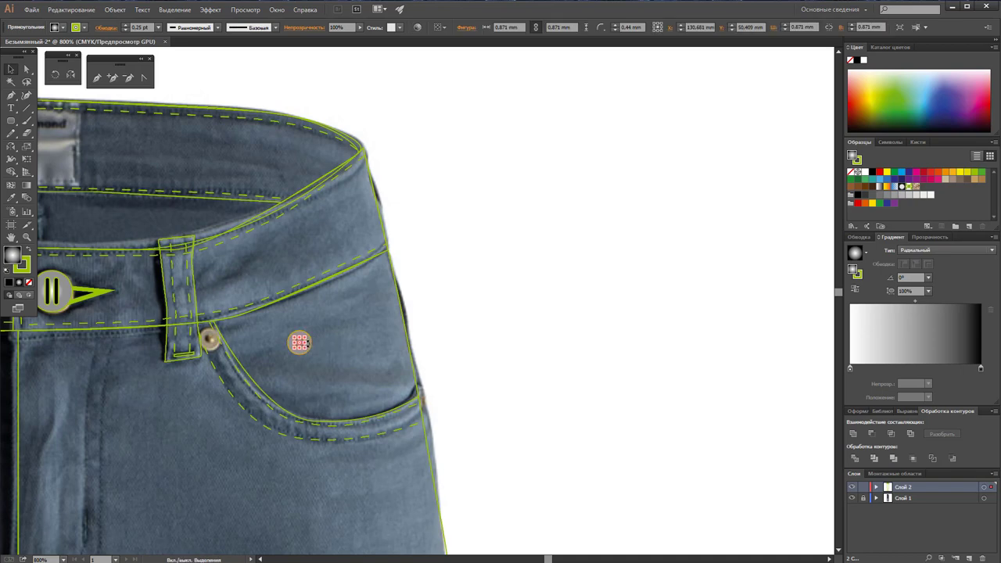
pyautogui.click(547, 366)
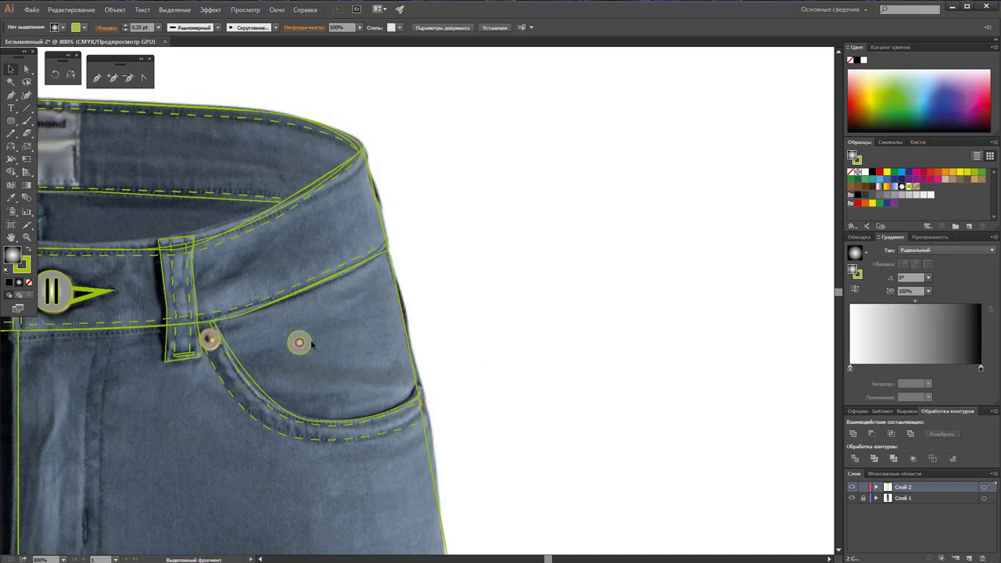
pyautogui.click(299, 344)
pyautogui.rightClick(299, 337)
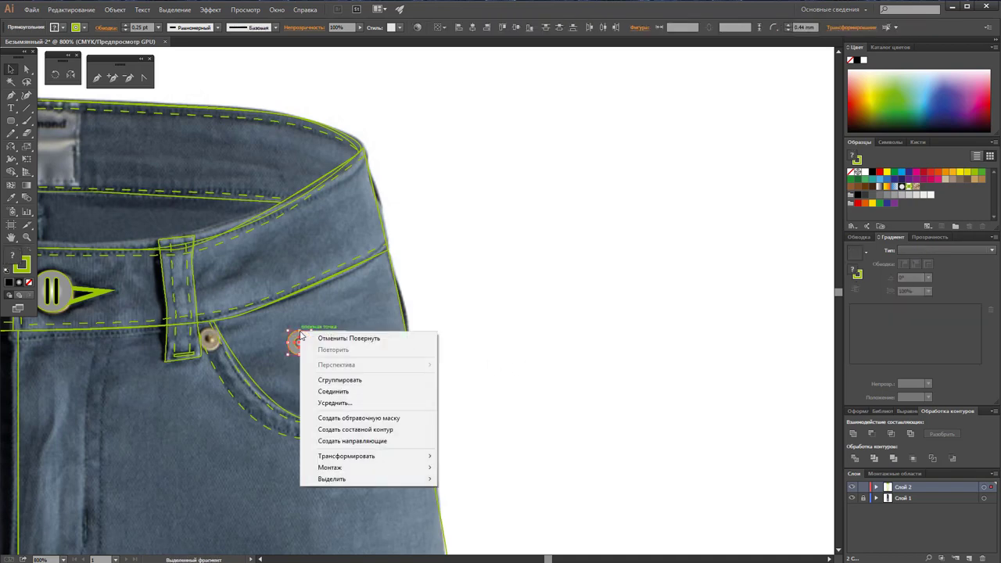
pyautogui.click(336, 381)
pyautogui.moveTo(299, 341); pyautogui.dragTo(222, 352)
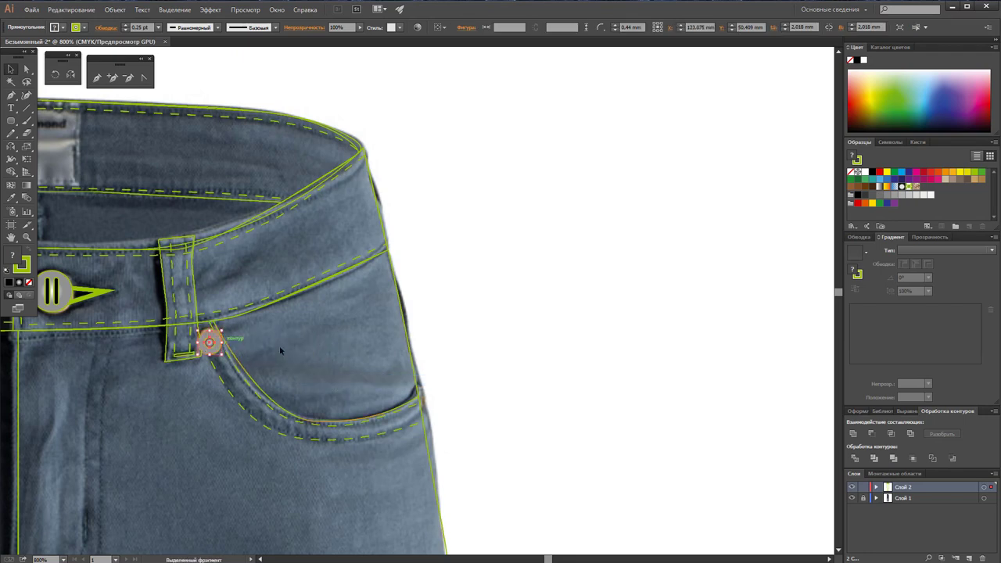
pyautogui.press('Up')
pyautogui.click(563, 379)
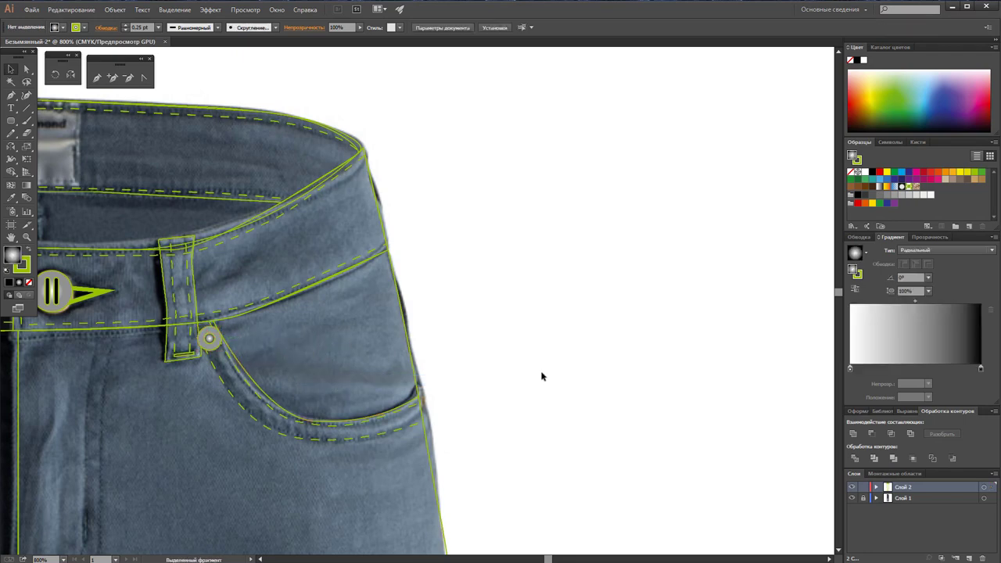
pyautogui.press('z')
pyautogui.keyDown('alt'); pyautogui.click(247, 358); pyautogui.keyUp('alt')
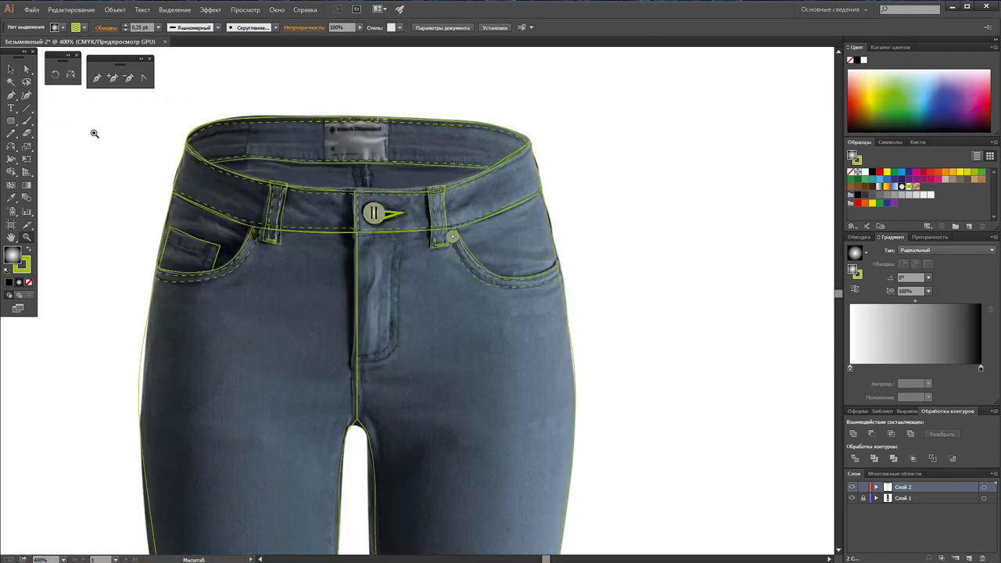
# Step: Copy the rivet onto the left front pocket corner
pyautogui.click(11, 69)
pyautogui.moveTo(453, 236); pyautogui.dragTo(256, 235)
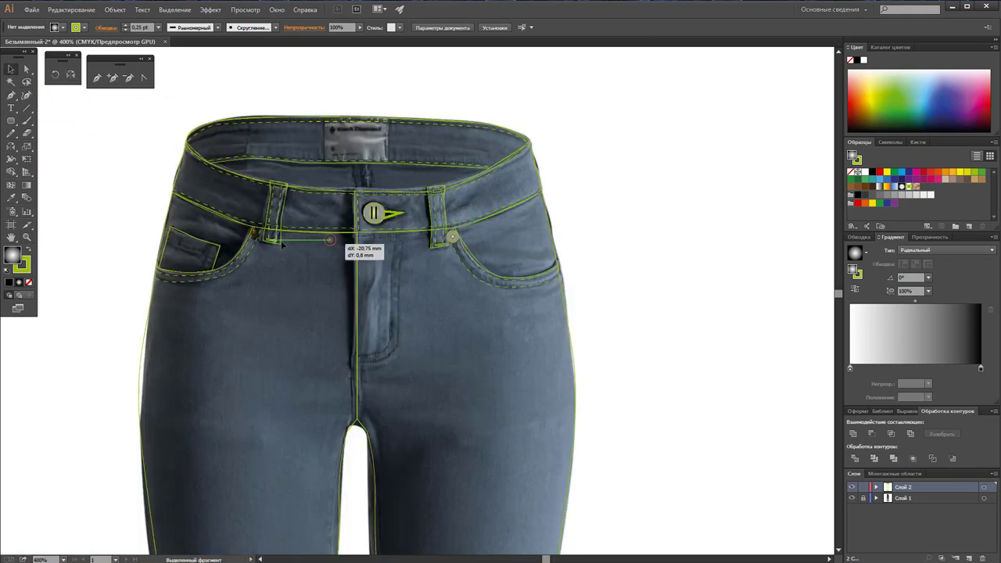
pyautogui.click(615, 268)
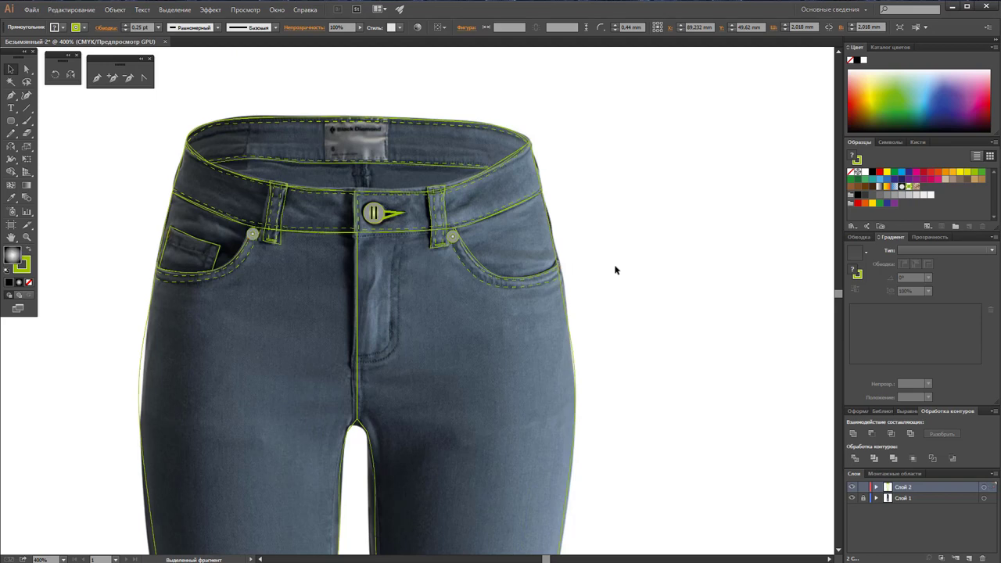
pyautogui.scroll(-3, 615, 270)
pyautogui.scroll(1, 615, 270)
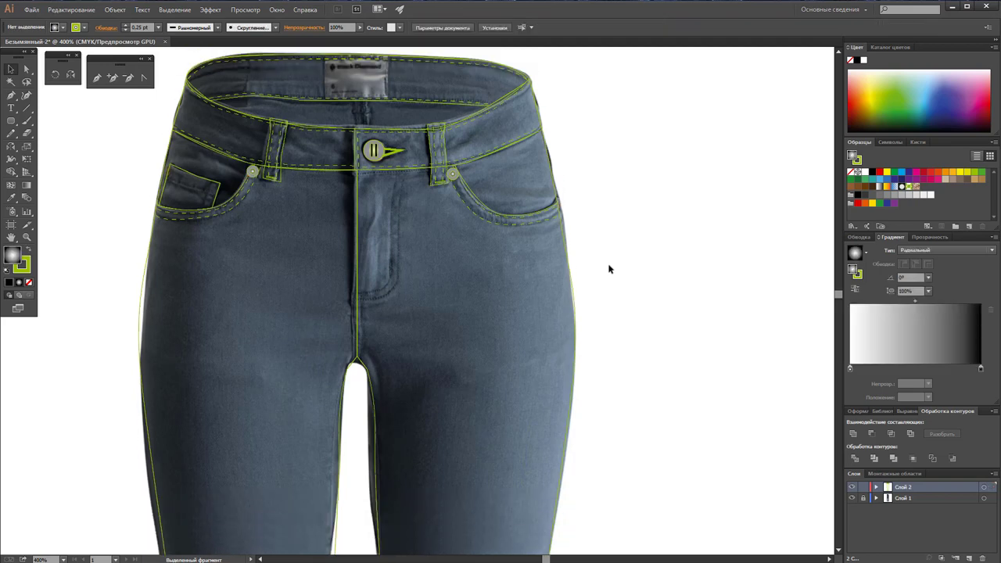
# Step: Zoom in on the fly and trace its stitch from the waistband down, curving left to the fly seam
pyautogui.click(26, 237)
pyautogui.click(395, 287)
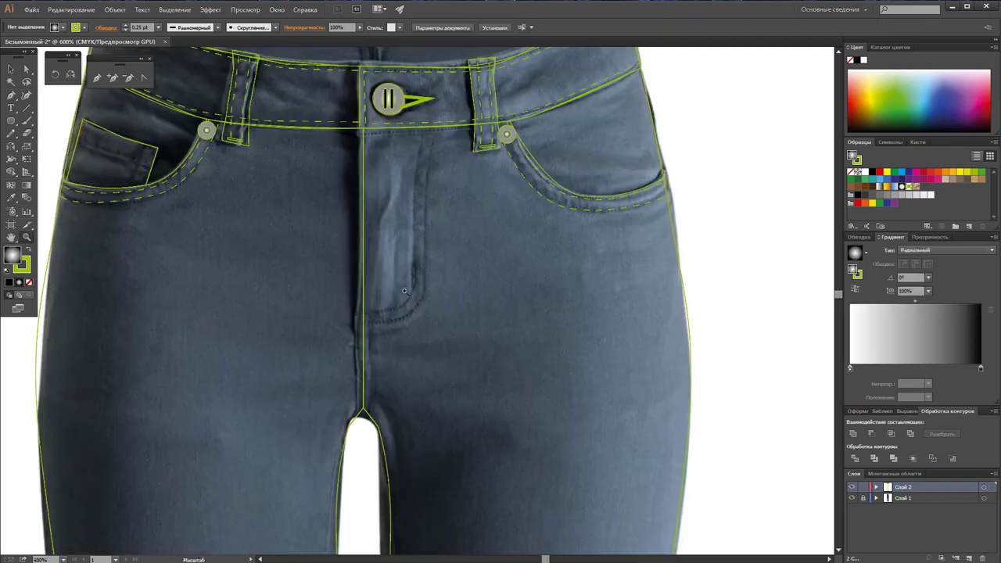
pyautogui.click(417, 318)
pyautogui.scroll(2, 418, 316)
pyautogui.scroll(1, 418, 315)
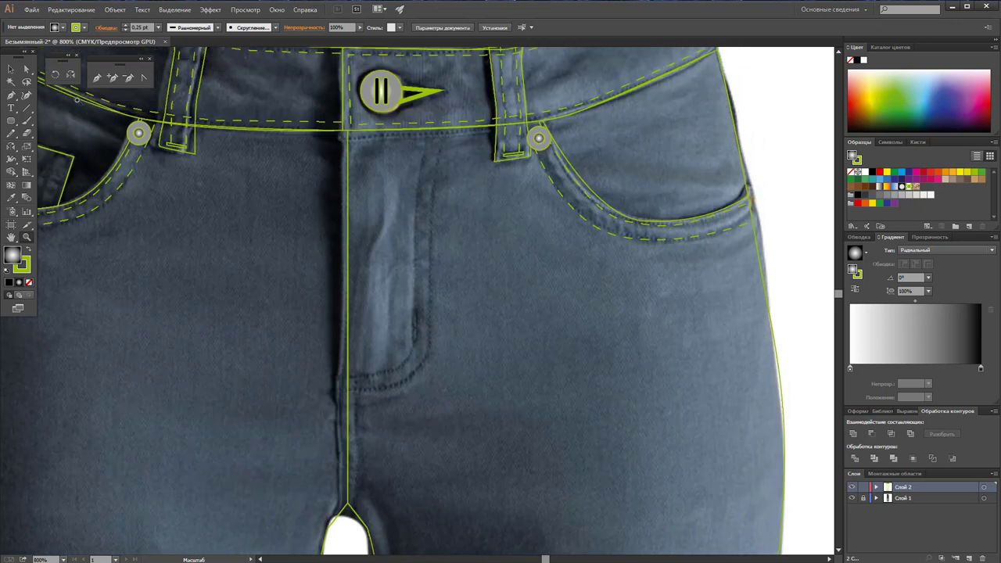
pyautogui.click(98, 78)
pyautogui.click(421, 129)
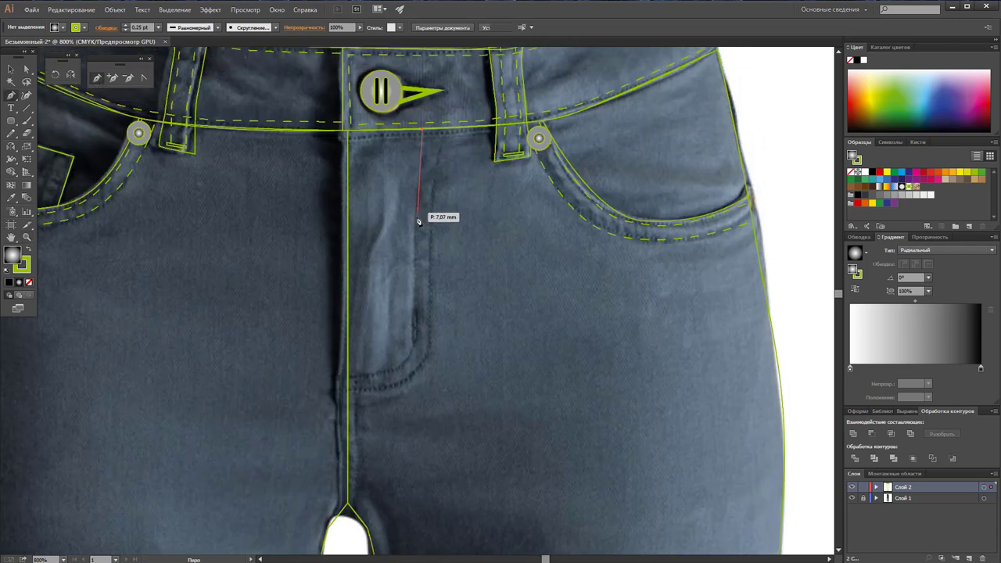
pyautogui.click(416, 246)
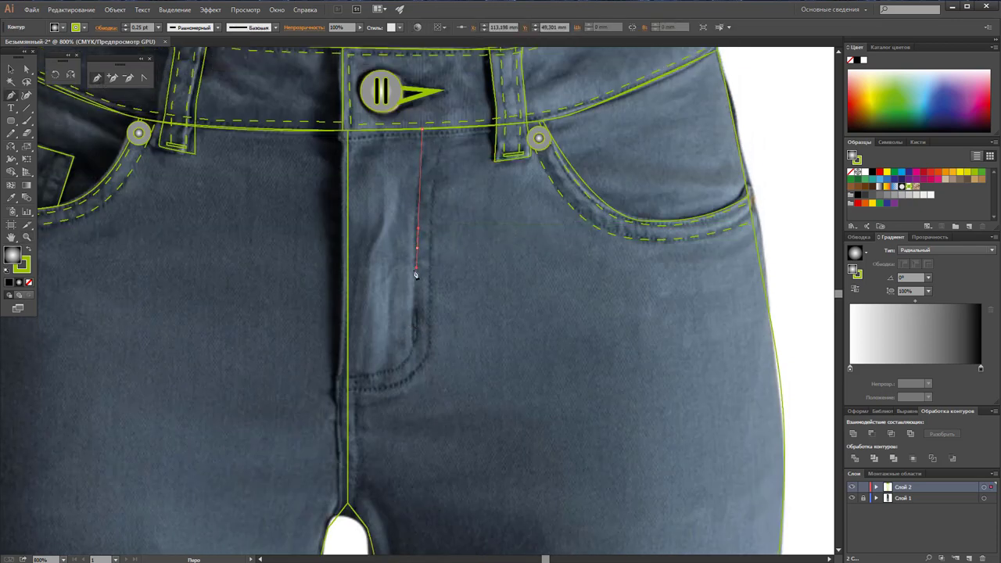
pyautogui.click(414, 353)
pyautogui.click(403, 361)
pyautogui.click(389, 369)
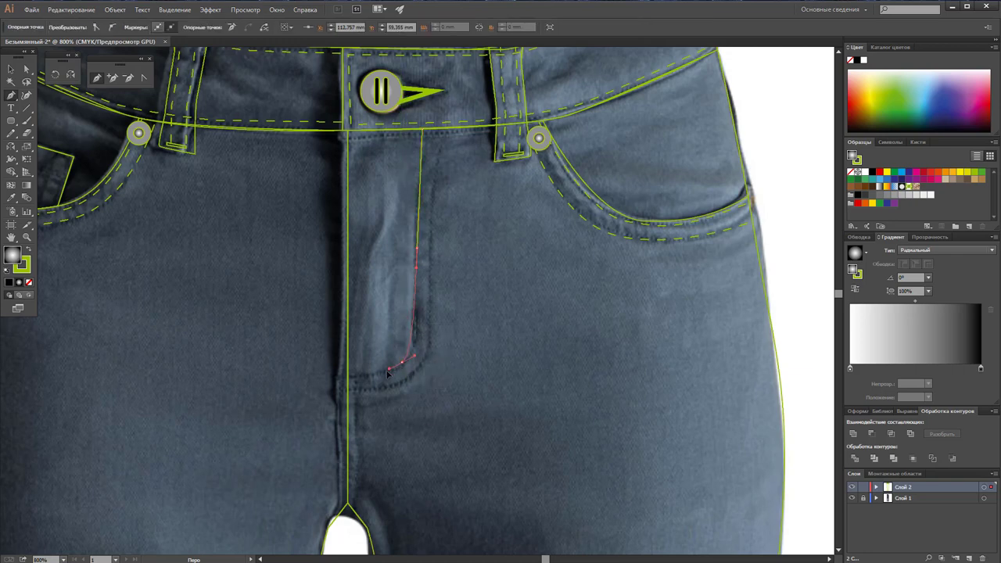
pyautogui.click(348, 378)
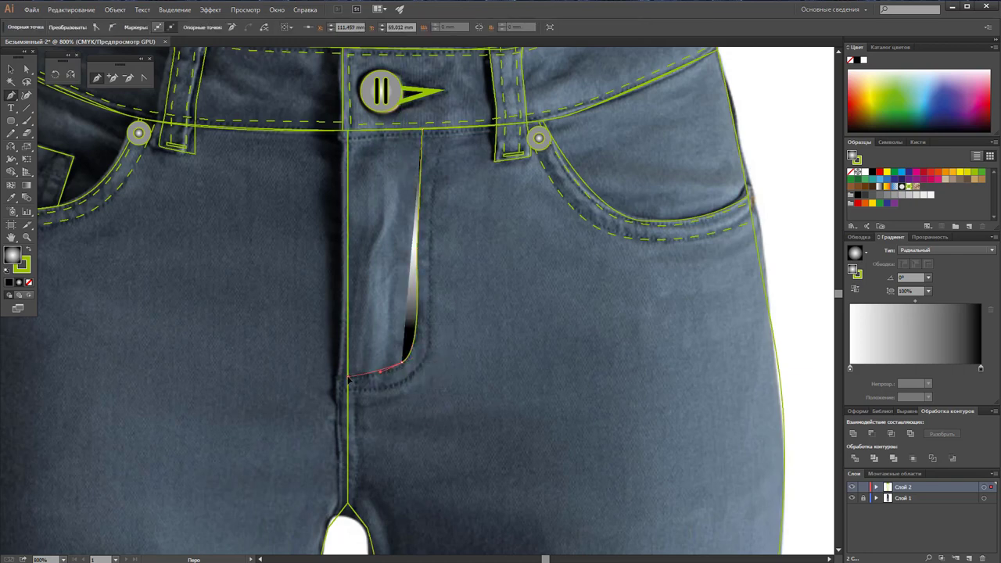
# Step: Remove the fly stitch path's fill and make it a 2 pt dashed line
pyautogui.click(29, 283)
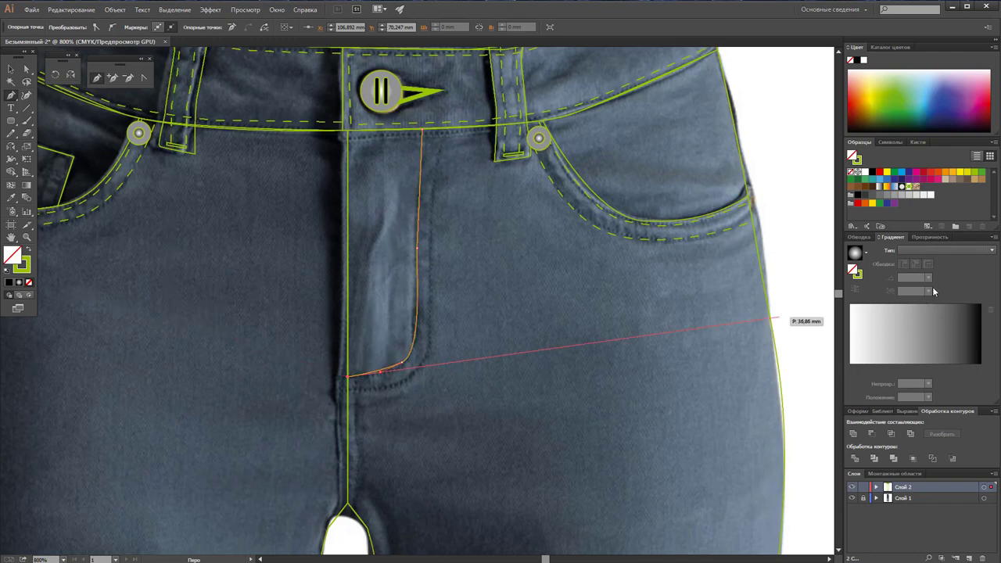
pyautogui.click(860, 237)
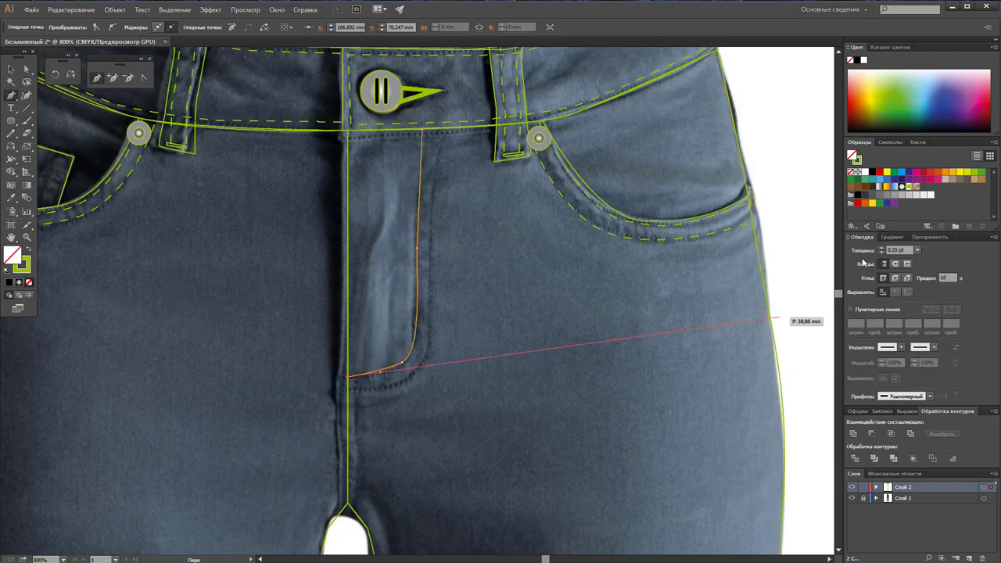
pyautogui.click(851, 310)
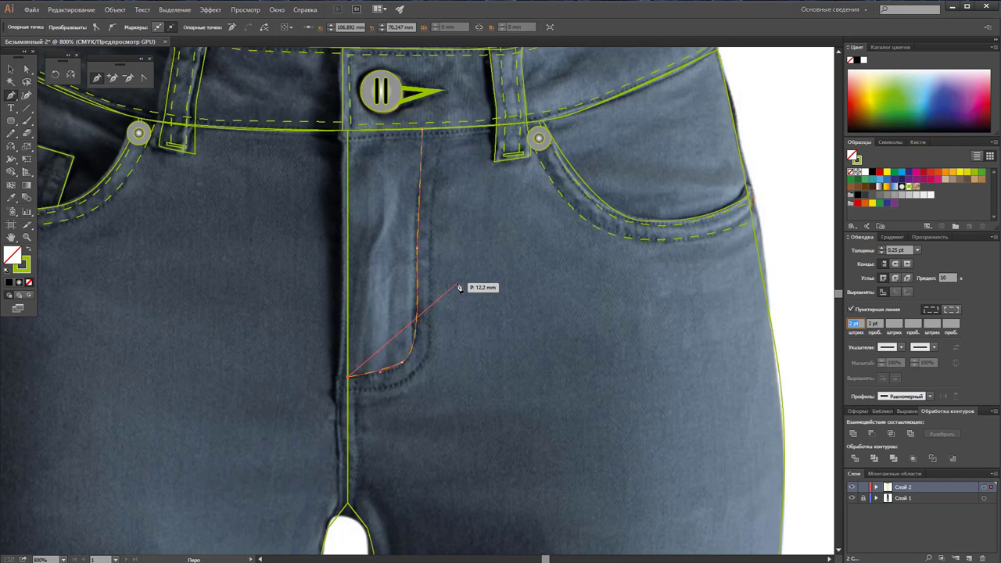
pyautogui.keyDown('ctrl'); pyautogui.click(438, 357); pyautogui.keyUp('ctrl')
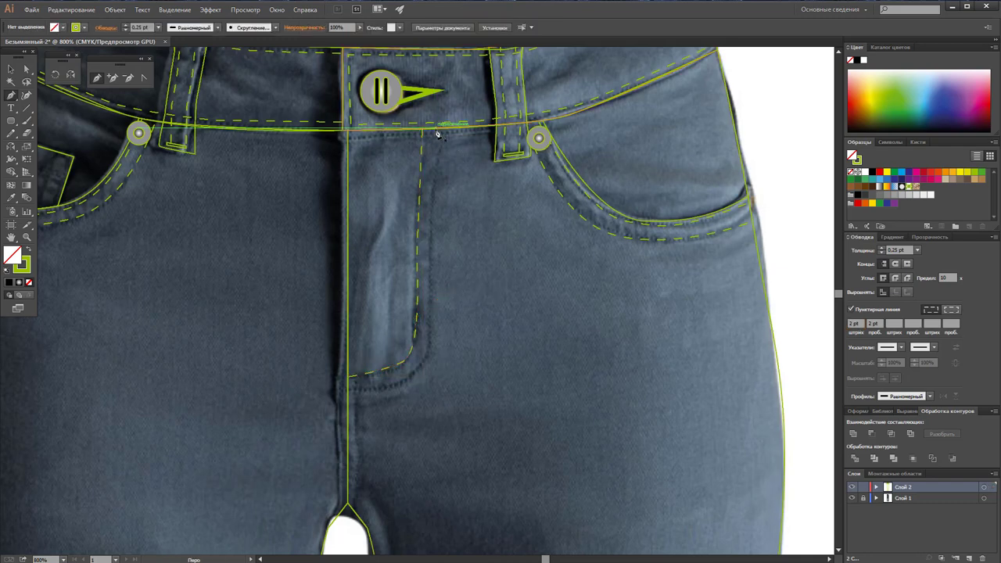
# Step: Draw a second parallel stitch line from the waistband down the fly, curving toward the seam
pyautogui.click(433, 130)
pyautogui.click(427, 358)
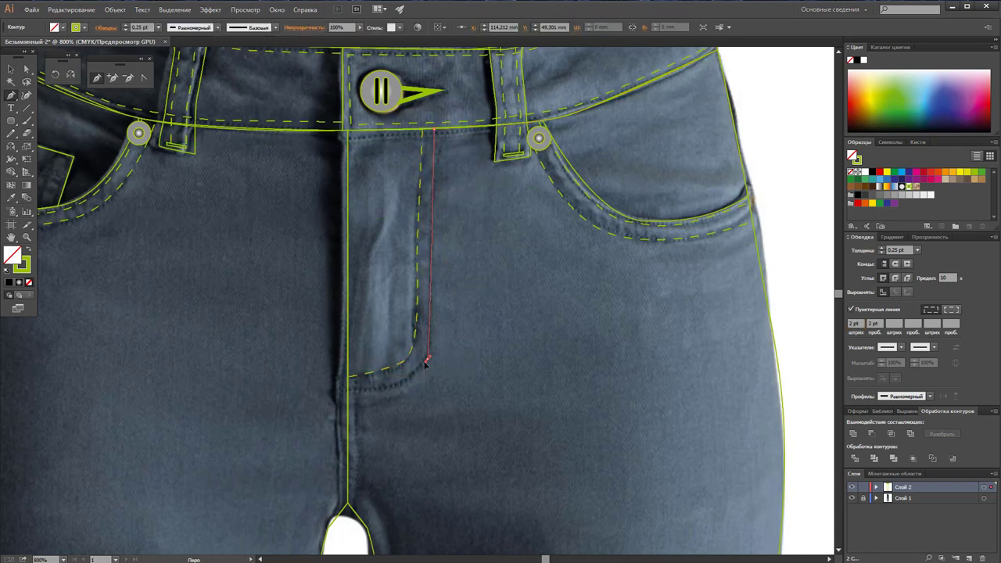
pyautogui.moveTo(427, 358); pyautogui.dragTo(417, 369)
pyautogui.click(350, 403)
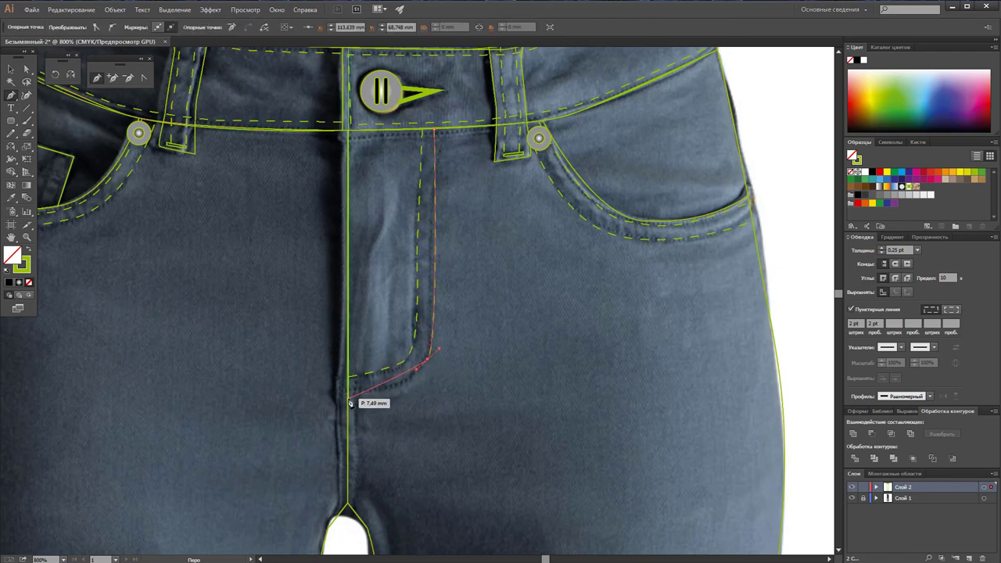
pyautogui.moveTo(350, 402); pyautogui.dragTo(276, 407)
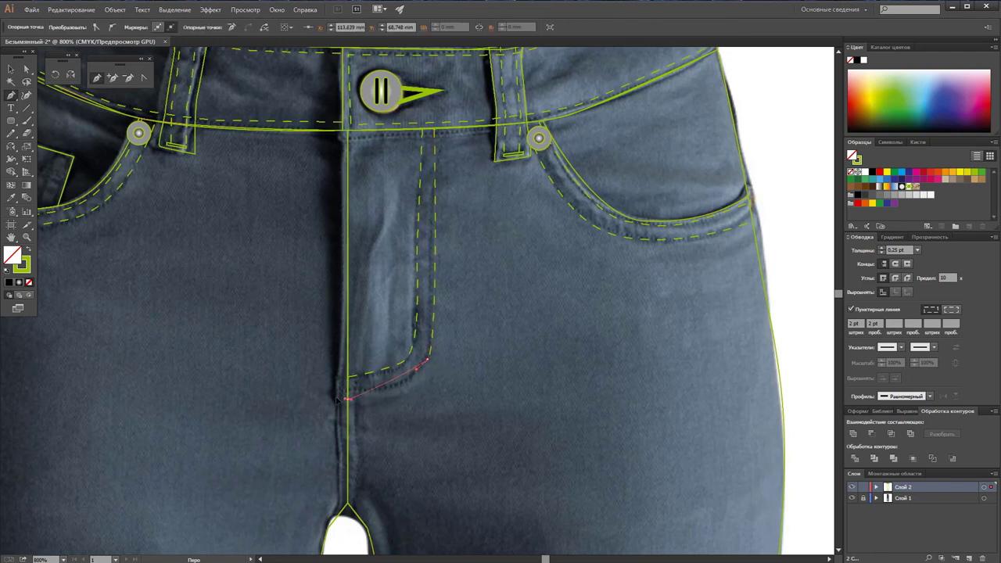
pyautogui.keyDown('ctrl'); pyautogui.click(274, 404); pyautogui.keyUp('ctrl')
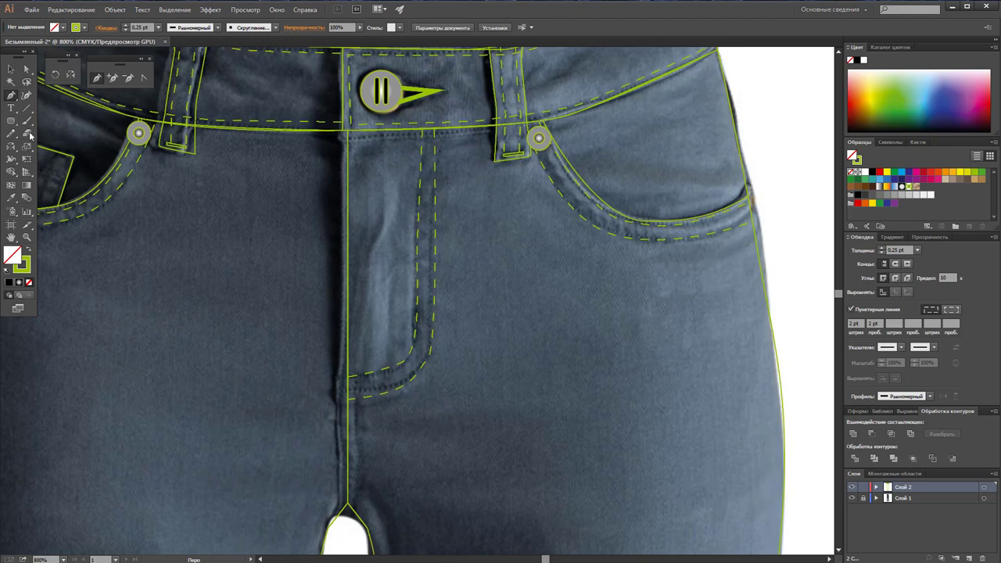
# Step: Raise the second stitch line's end anchor slightly, then zoom out from the fly
pyautogui.click(25, 69)
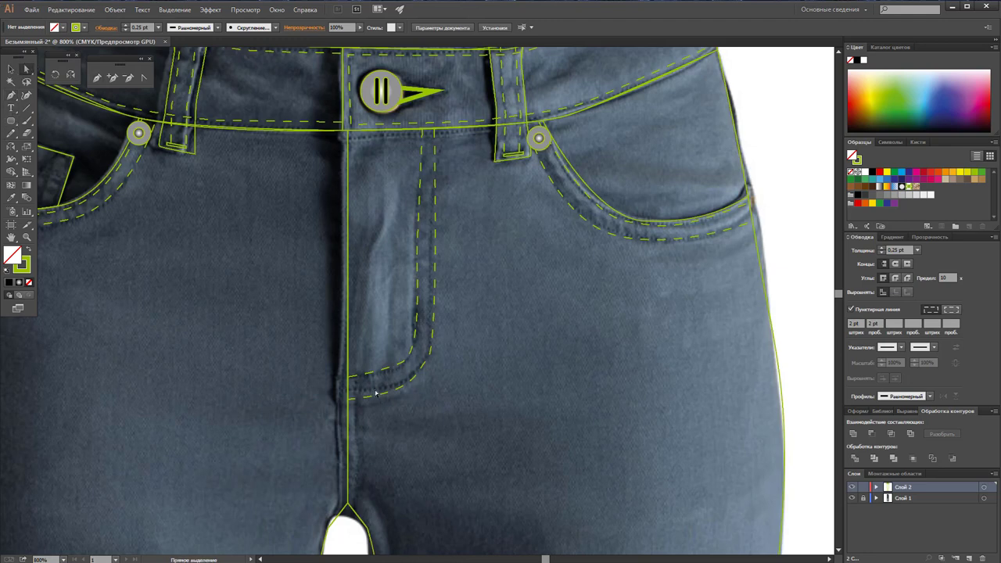
pyautogui.moveTo(350, 402); pyautogui.dragTo(350, 396)
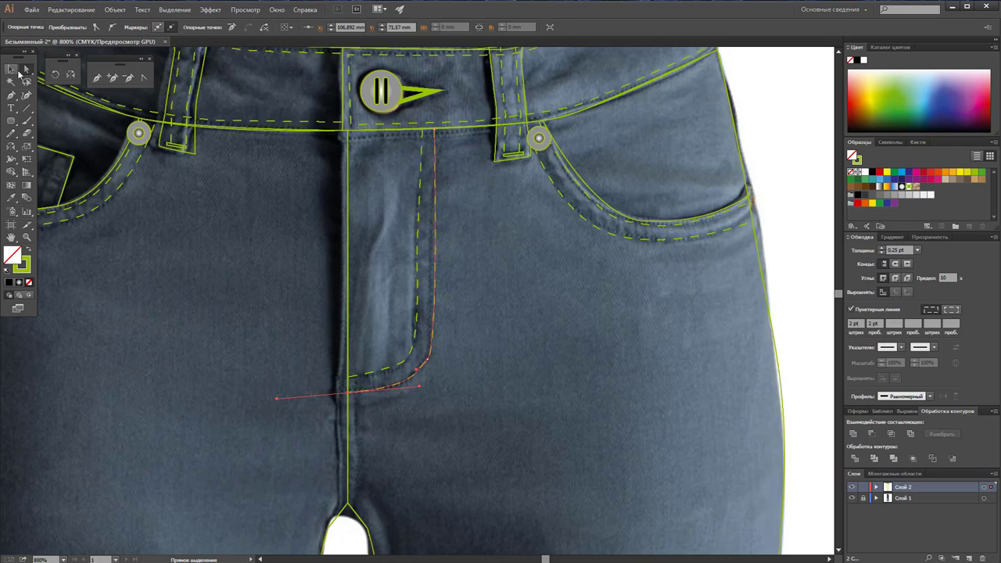
pyautogui.click(10, 69)
pyautogui.click(578, 256)
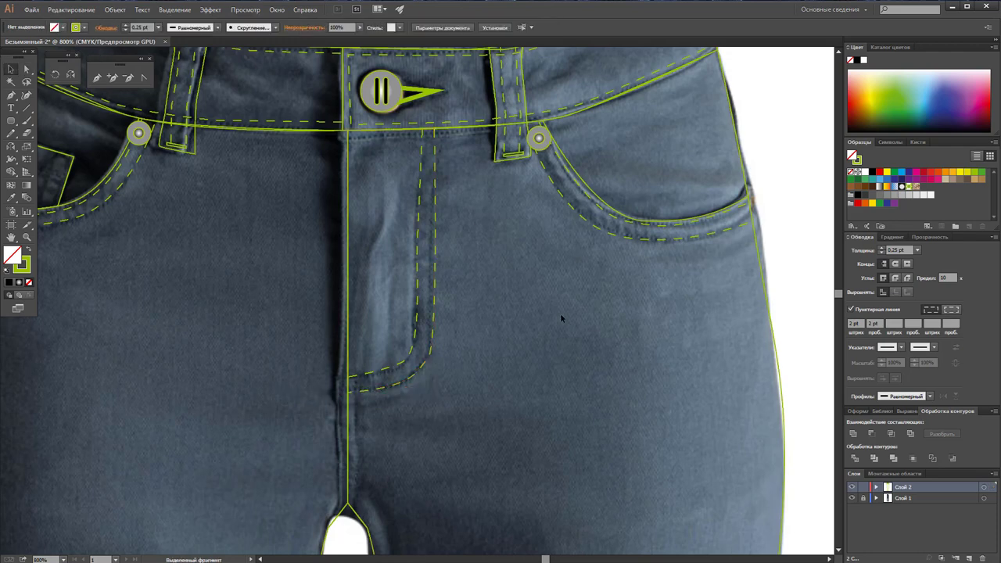
pyautogui.press('z')
pyautogui.keyDown('alt'); pyautogui.click(490, 374); pyautogui.keyUp('alt')
# Step: Zoom out, scroll down to the legs, and zoom in to 800% on the trouser hems
pyautogui.keyDown('alt'); pyautogui.click(382, 374); pyautogui.keyUp('alt')
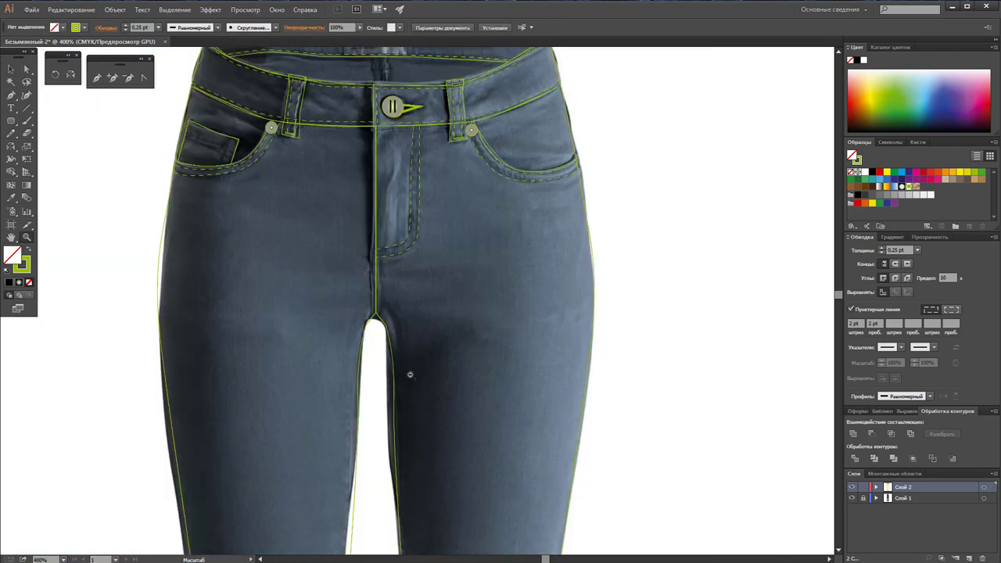
pyautogui.keyDown('alt'); pyautogui.click(409, 375); pyautogui.keyUp('alt')
pyautogui.scroll(-3, 422, 356)
pyautogui.scroll(-2, 428, 346)
pyautogui.scroll(-2, 432, 341)
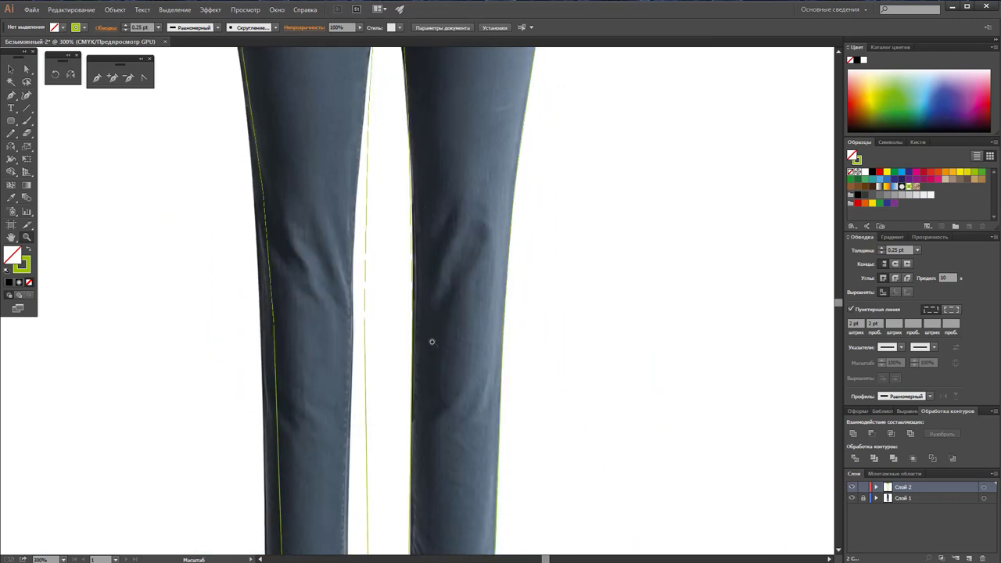
pyautogui.scroll(-2, 432, 340)
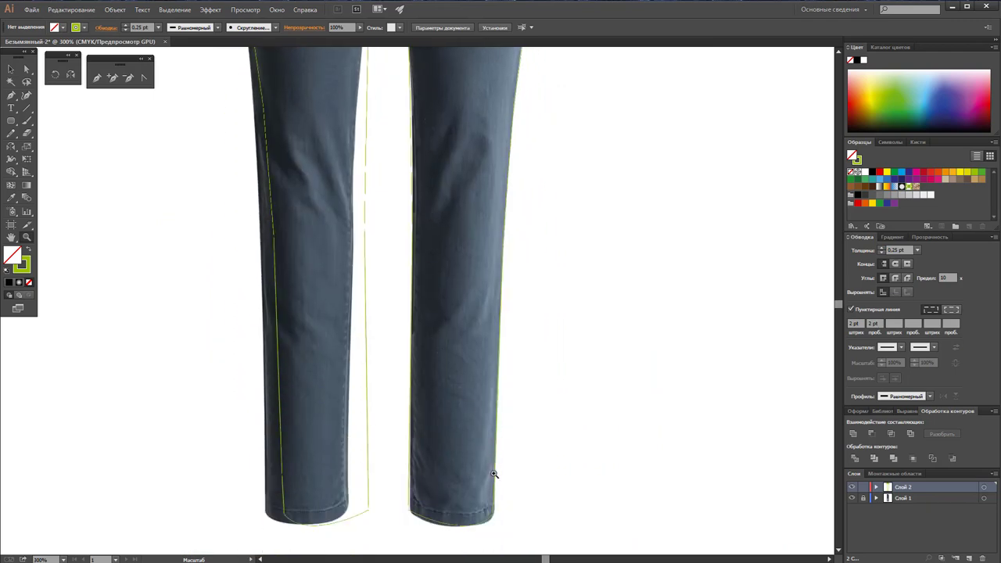
pyautogui.scroll(-2, 485, 469)
pyautogui.click(438, 472)
pyautogui.click(382, 289)
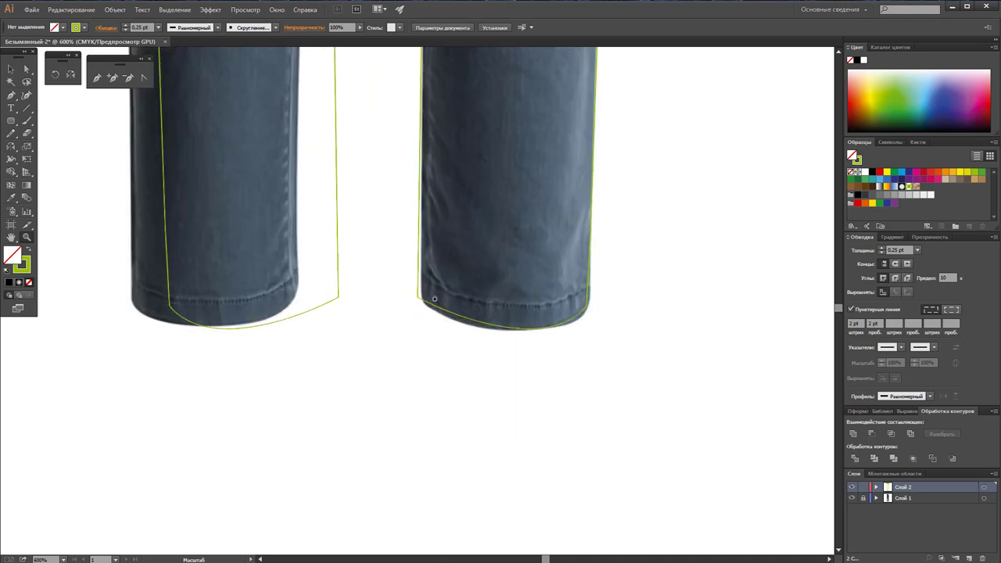
pyautogui.click(434, 298)
pyautogui.click(97, 77)
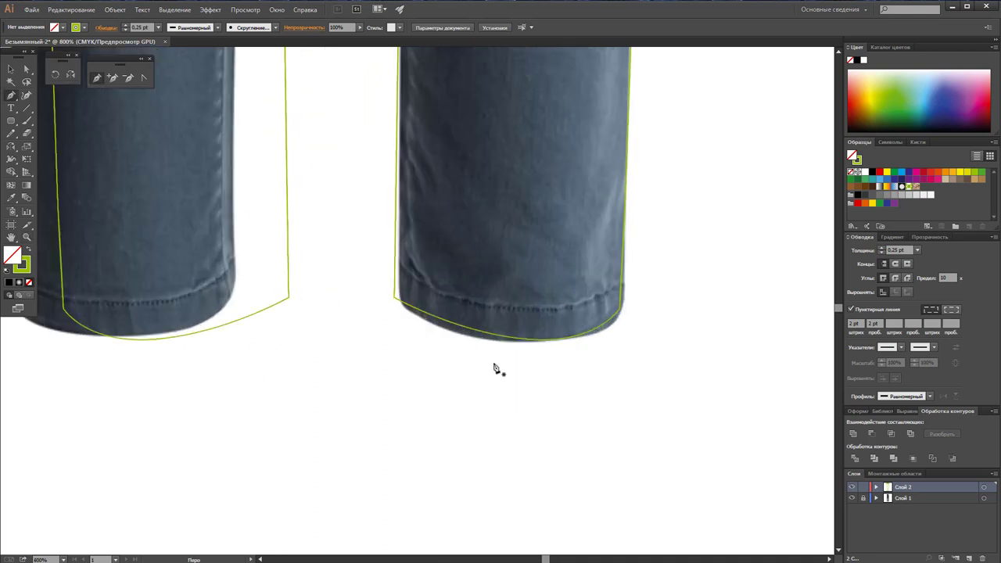
# Step: Pen-draw a curved stitch line across the right leg's hem
pyautogui.click(394, 262)
pyautogui.moveTo(492, 303); pyautogui.dragTo(540, 308)
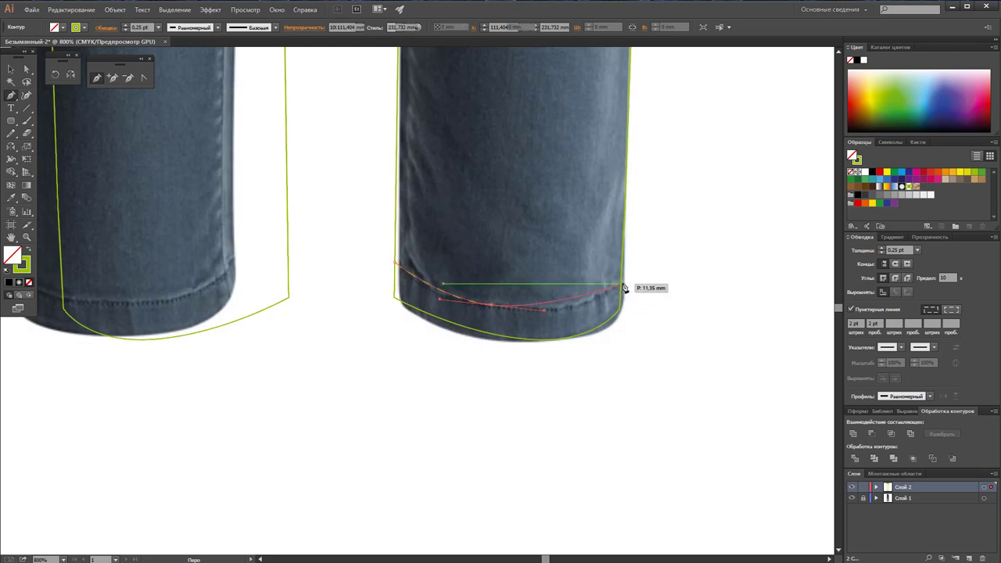
pyautogui.moveTo(621, 292); pyautogui.dragTo(644, 274)
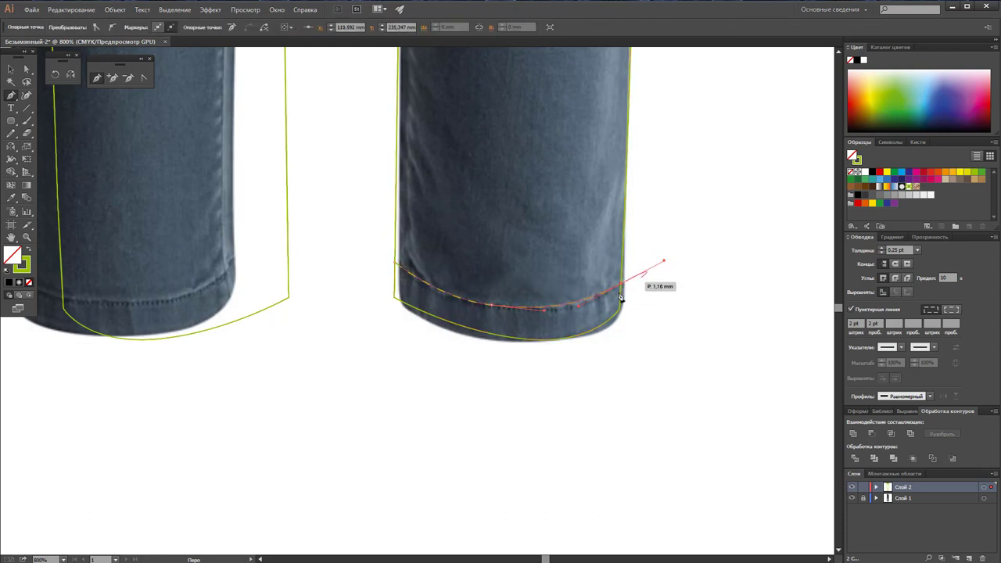
pyautogui.keyDown('ctrl'); pyautogui.click(677, 357); pyautogui.keyUp('ctrl')
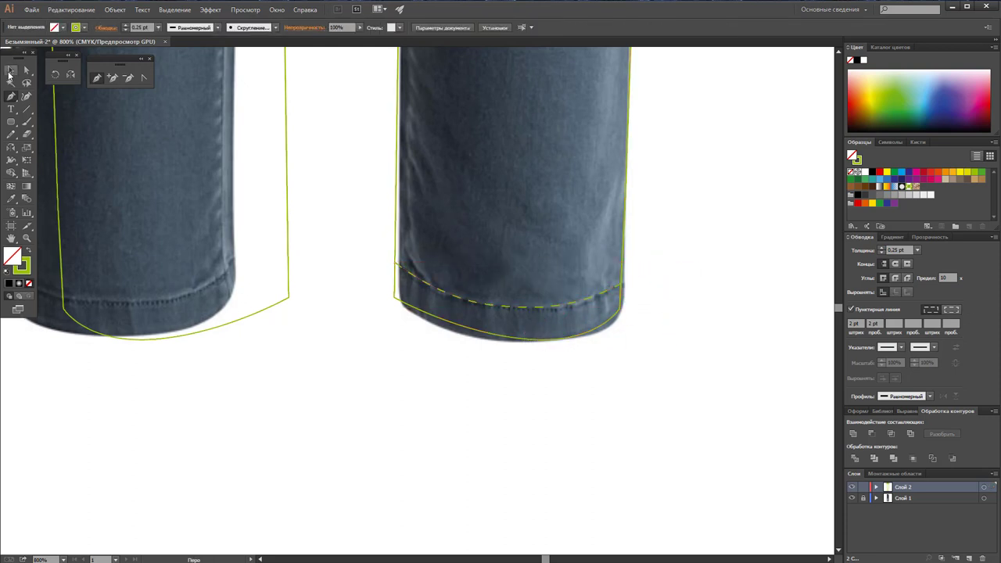
# Step: Reflect a copy of the right hem stitch onto the left leg's hem
pyautogui.press('v')
pyautogui.click(568, 313)
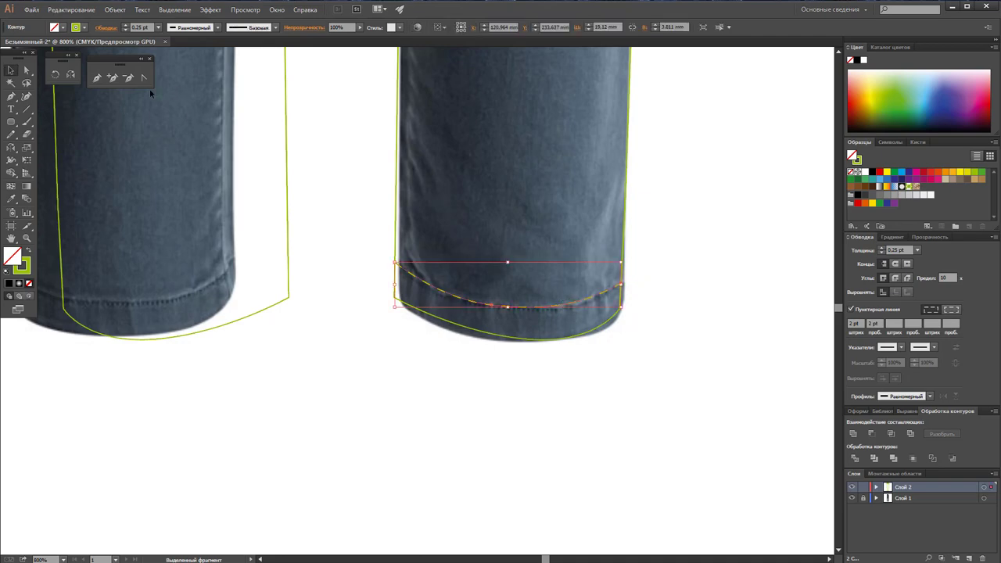
pyautogui.click(70, 74)
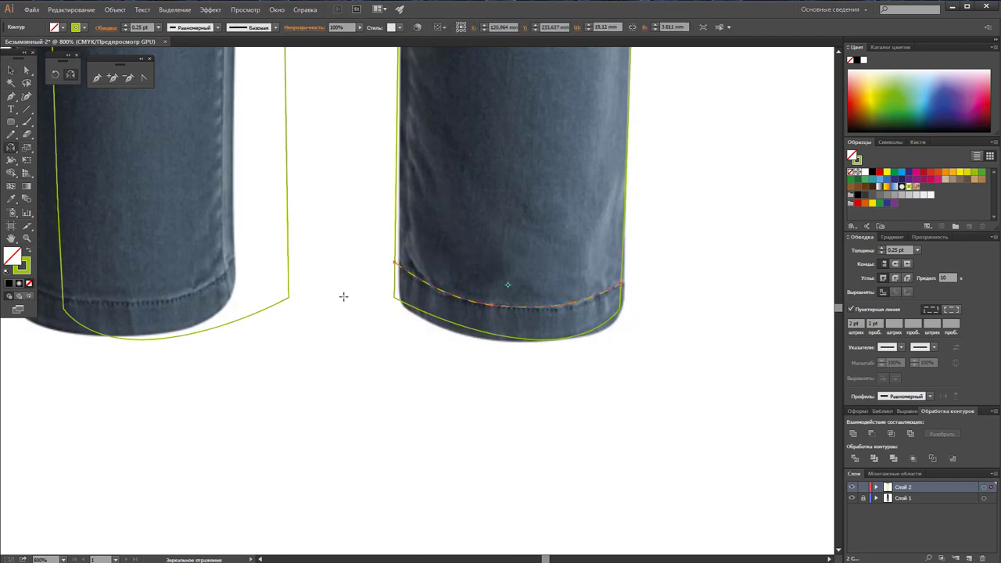
pyautogui.moveTo(343, 296); pyautogui.dragTo(343, 295)
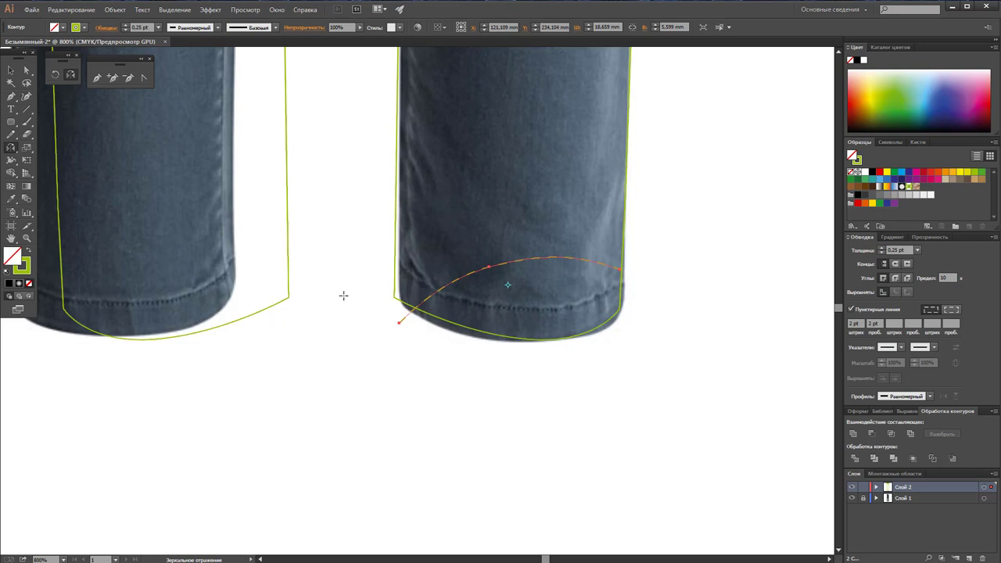
pyautogui.moveTo(380, 286)
pyautogui.mouseDown()
pyautogui.moveTo(245, 250)
pyautogui.moveTo(228, 269)
pyautogui.mouseUp()
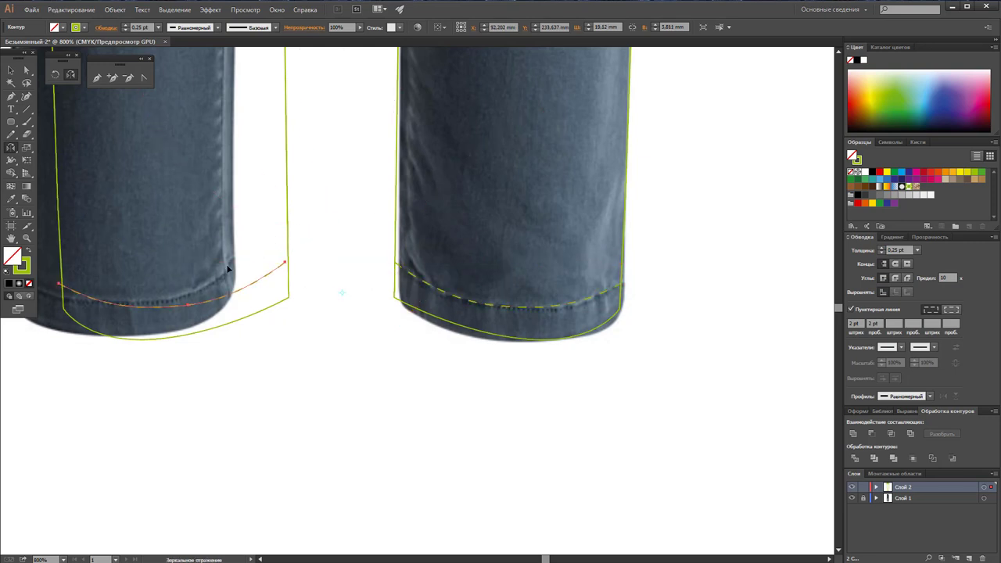
# Step: Nudge the mirrored hem stitch right, deselect it, and zoom out over both legs
pyautogui.press('Right')
pyautogui.click(9, 68)
pyautogui.hotkey('ctrl', 'shift', 'a')
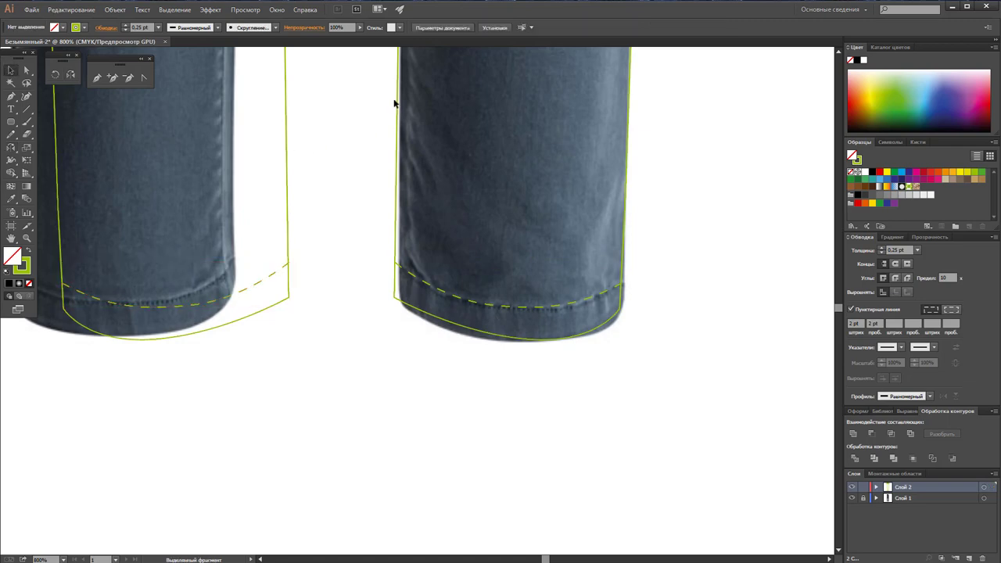
pyautogui.press('z')
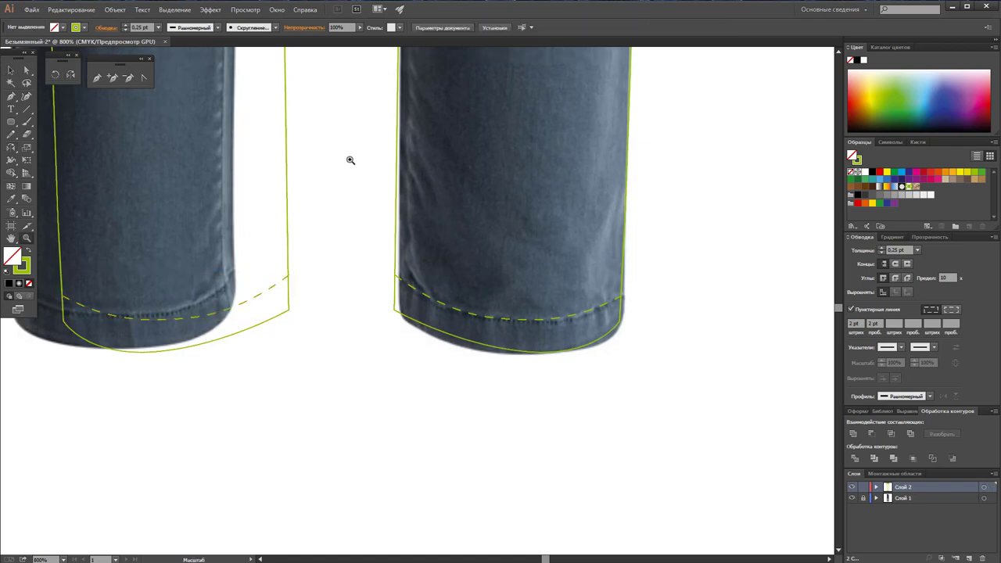
pyautogui.keyDown('alt'); pyautogui.click(355, 151); pyautogui.keyUp('alt')
pyautogui.keyDown('alt'); pyautogui.click(390, 166); pyautogui.keyUp('alt')
pyautogui.keyDown('alt'); pyautogui.click(399, 165); pyautogui.keyUp('alt')
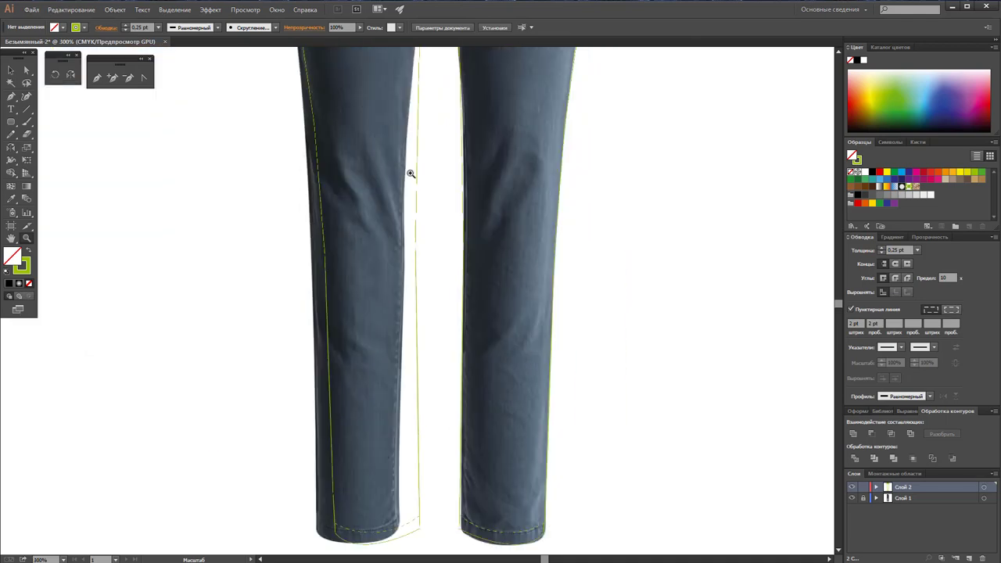
pyautogui.scroll(1, 444, 188)
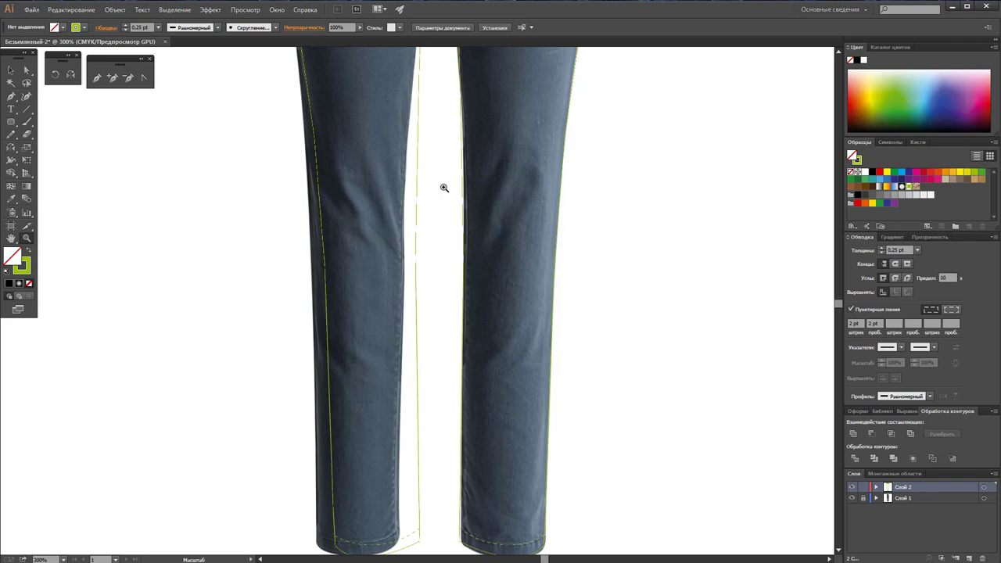
pyautogui.scroll(1, 476, 217)
pyautogui.scroll(1, 480, 216)
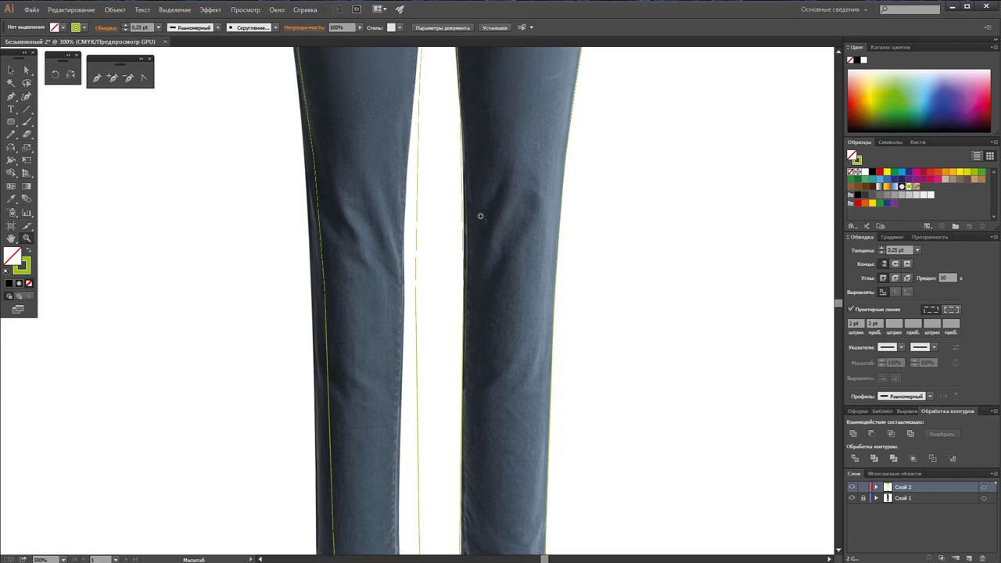
pyautogui.scroll(3, 484, 208)
pyautogui.scroll(4, 485, 205)
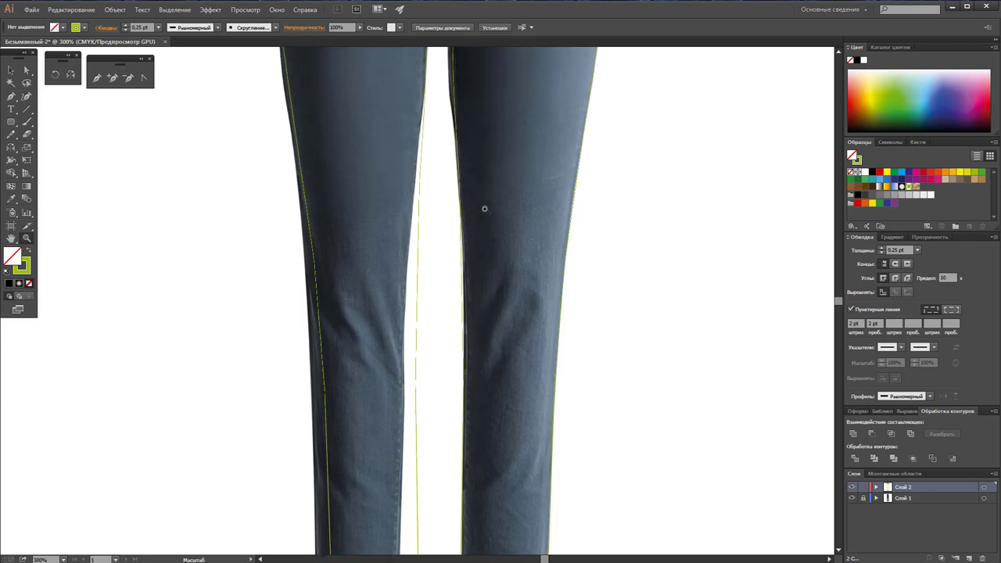
pyautogui.scroll(4, 485, 196)
pyautogui.scroll(2, 485, 191)
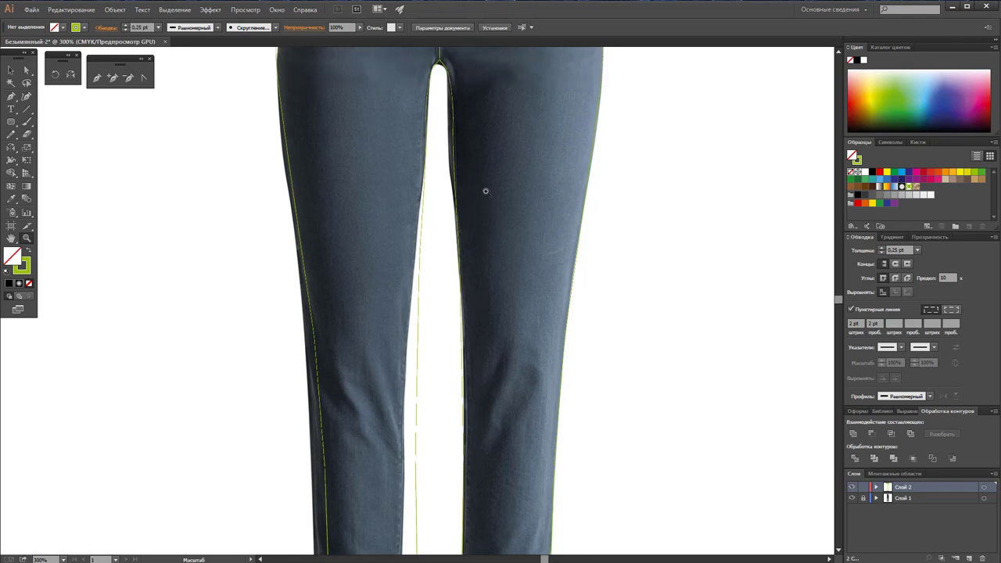
pyautogui.scroll(2, 485, 190)
pyautogui.scroll(2, 485, 191)
pyautogui.scroll(2, 484, 191)
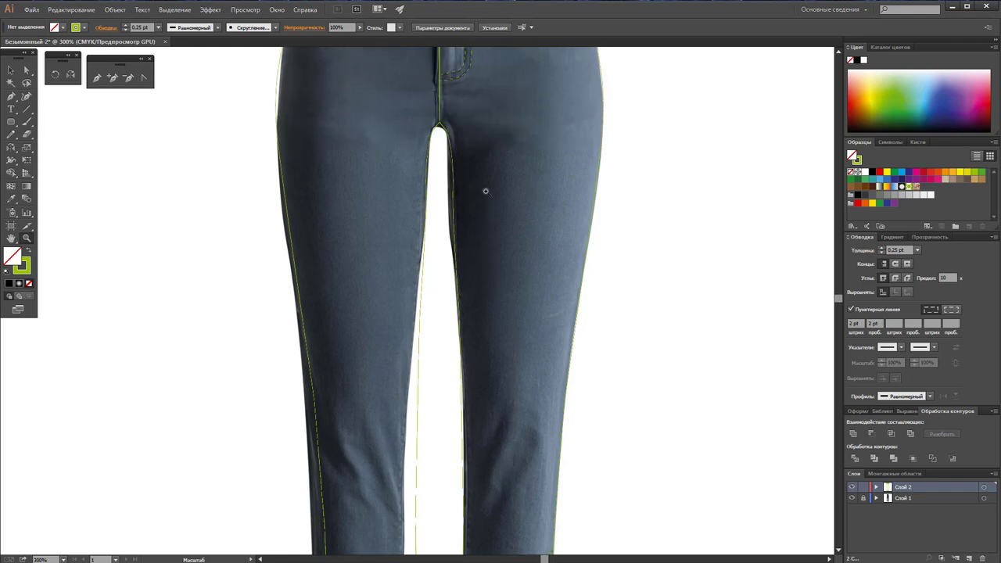
pyautogui.scroll(5, 485, 190)
pyautogui.scroll(6, 485, 191)
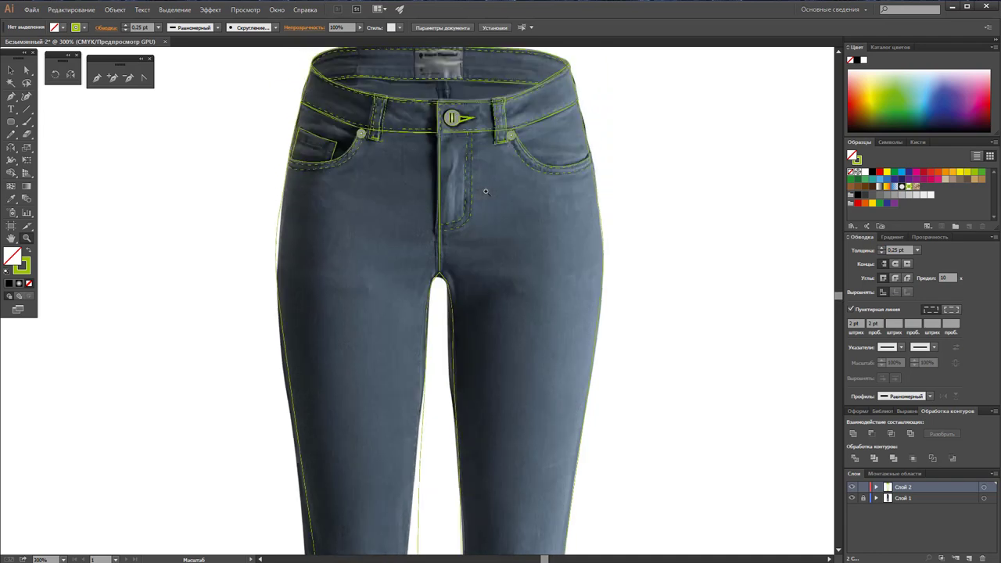
pyautogui.scroll(1, 484, 191)
pyautogui.scroll(3, 485, 191)
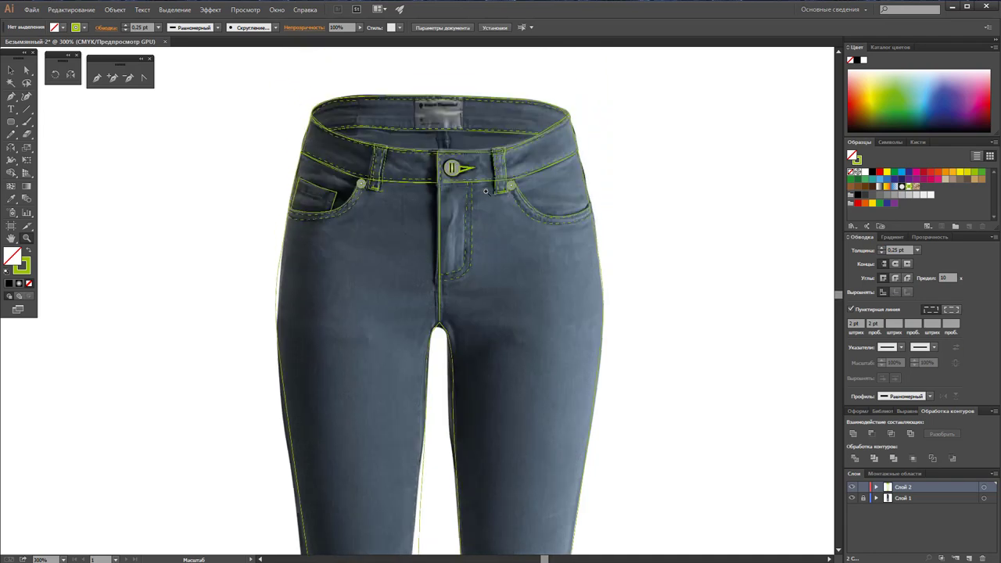
pyautogui.scroll(-6, 485, 190)
pyautogui.scroll(-5, 484, 190)
pyautogui.scroll(-3, 485, 191)
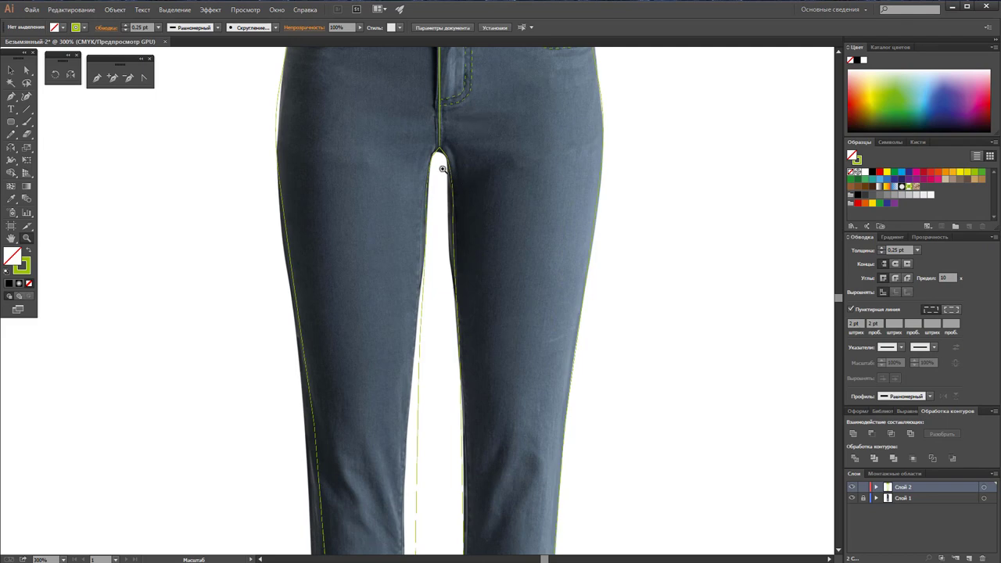
pyautogui.scroll(-2, 407, 157)
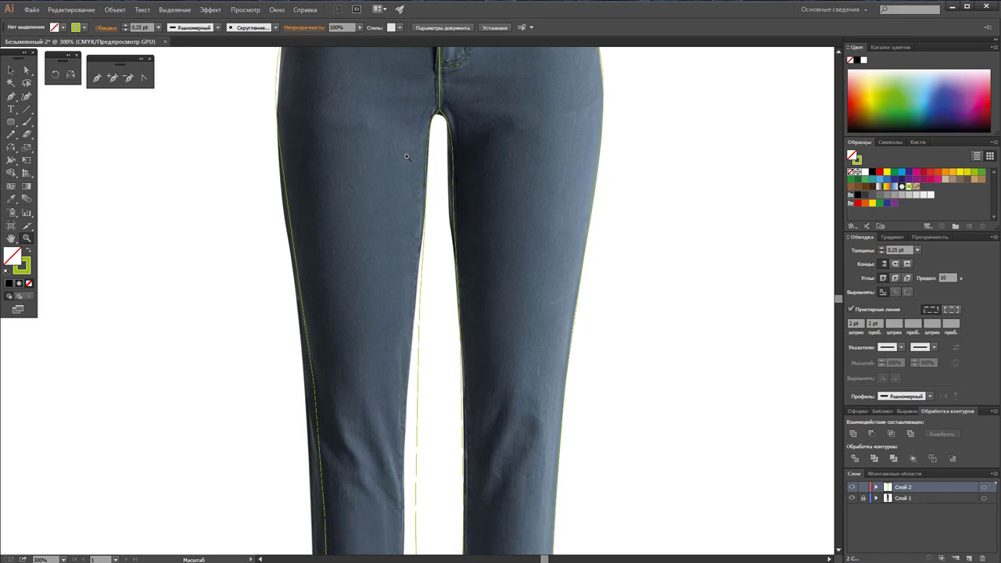
pyautogui.scroll(-2, 406, 156)
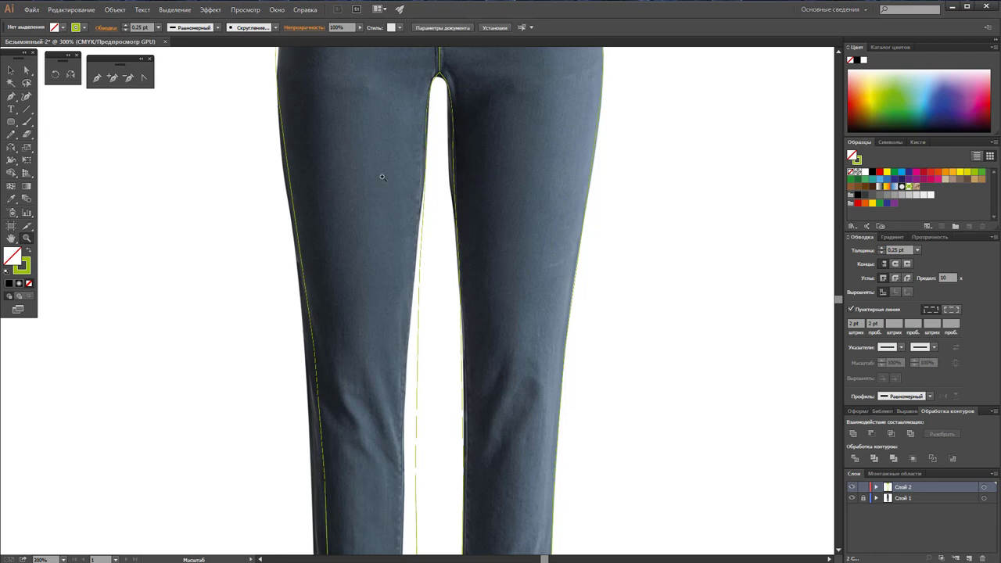
pyautogui.scroll(3, 437, 205)
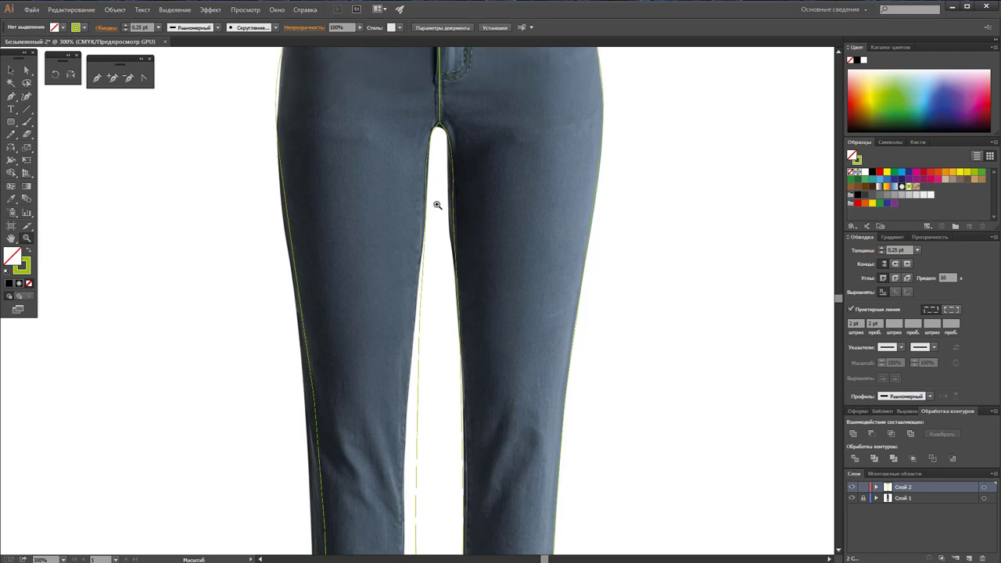
pyautogui.scroll(3, 437, 205)
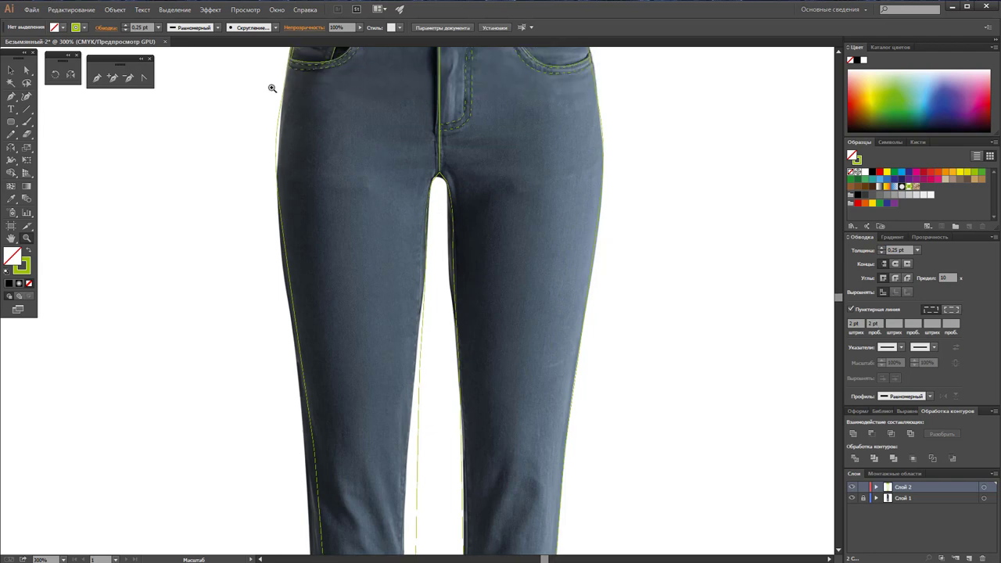
pyautogui.click(11, 70)
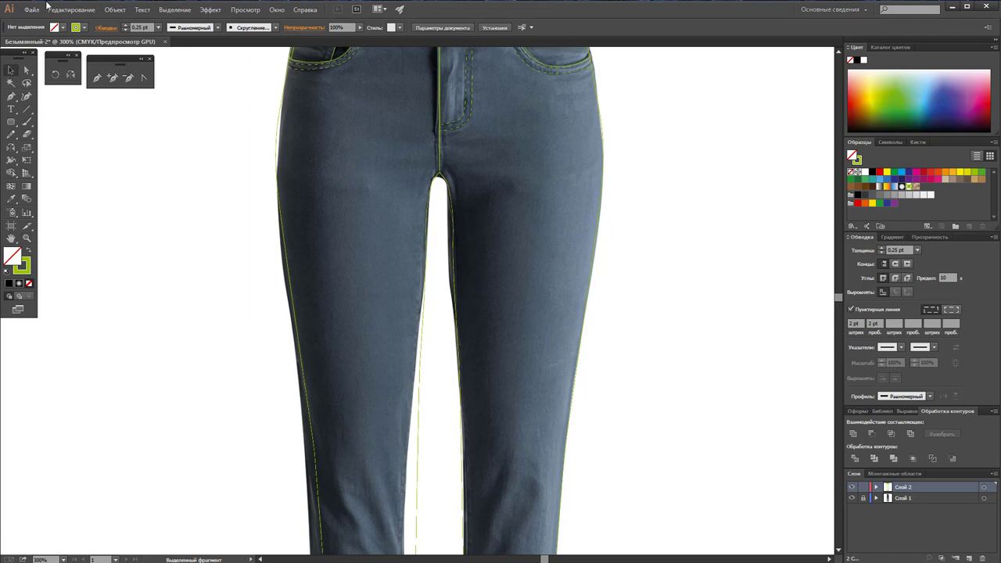
pyautogui.click(71, 10)
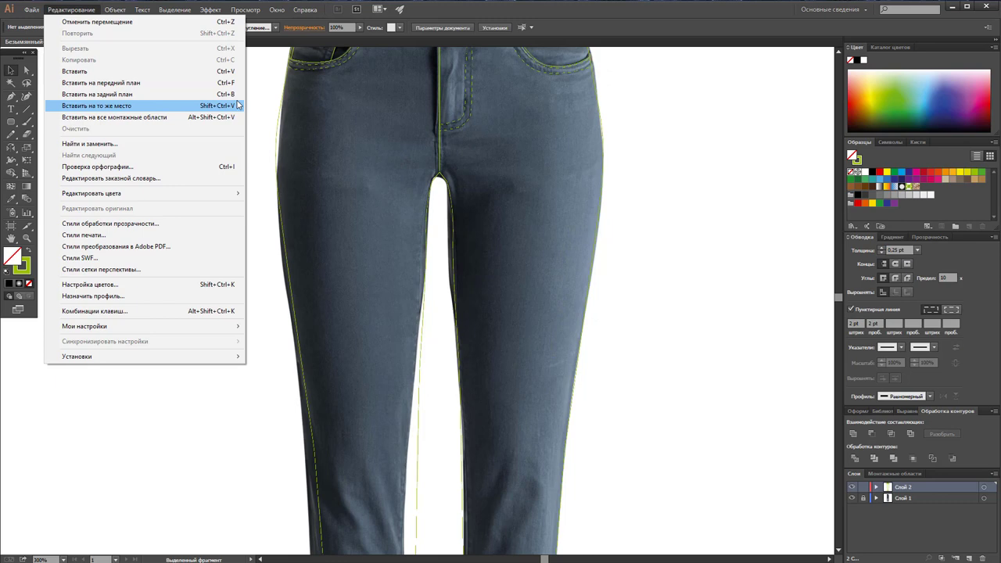
pyautogui.click(260, 109)
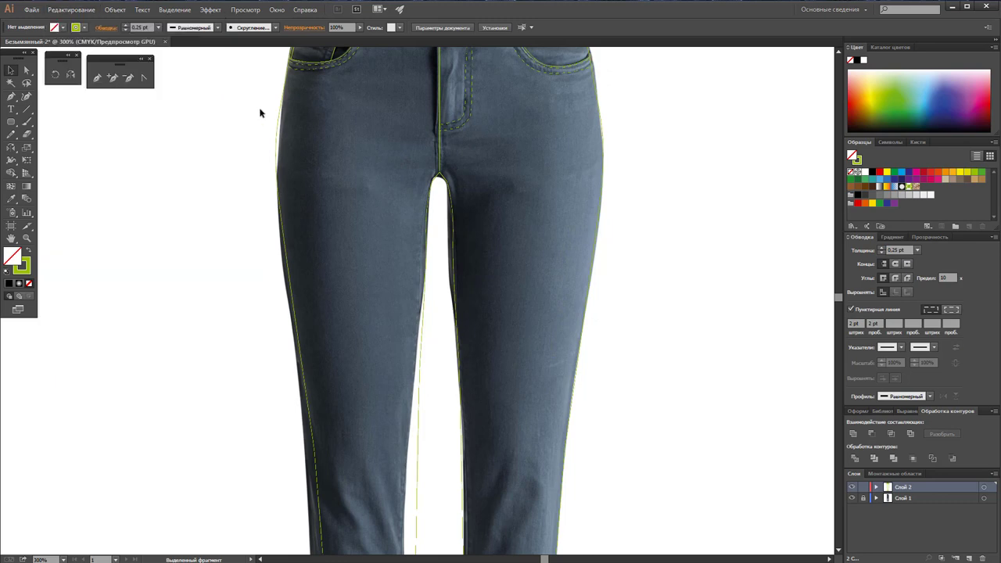
pyautogui.press('z')
pyautogui.moveTo(504, 162); pyautogui.dragTo(419, 268)
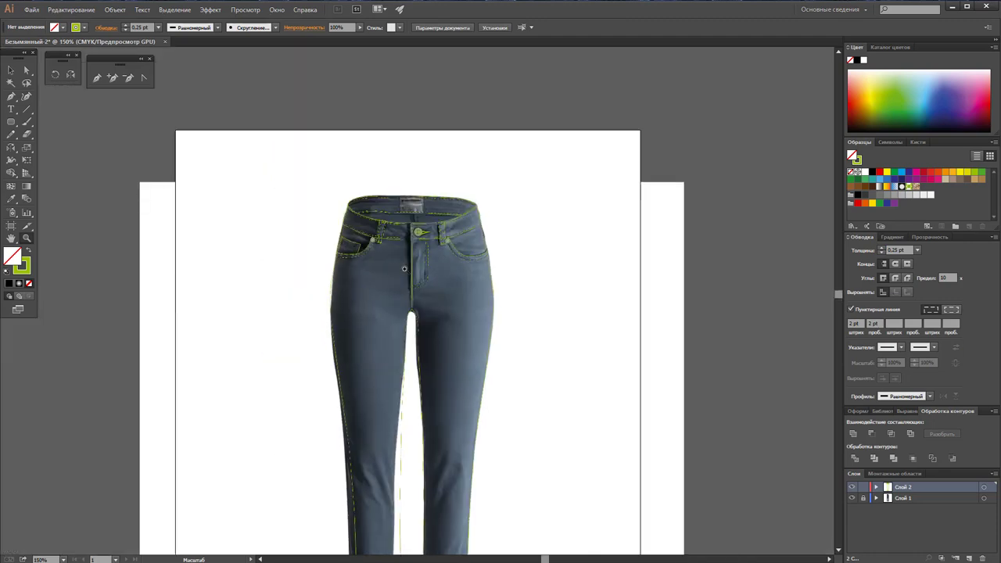
pyautogui.scroll(-2, 419, 268)
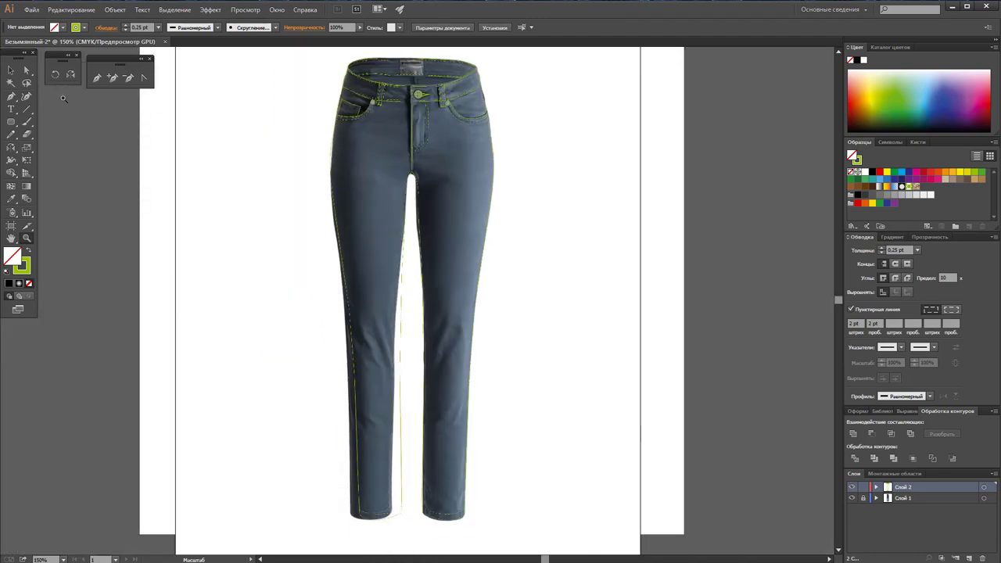
pyautogui.click(11, 70)
pyautogui.scroll(1, 315, 201)
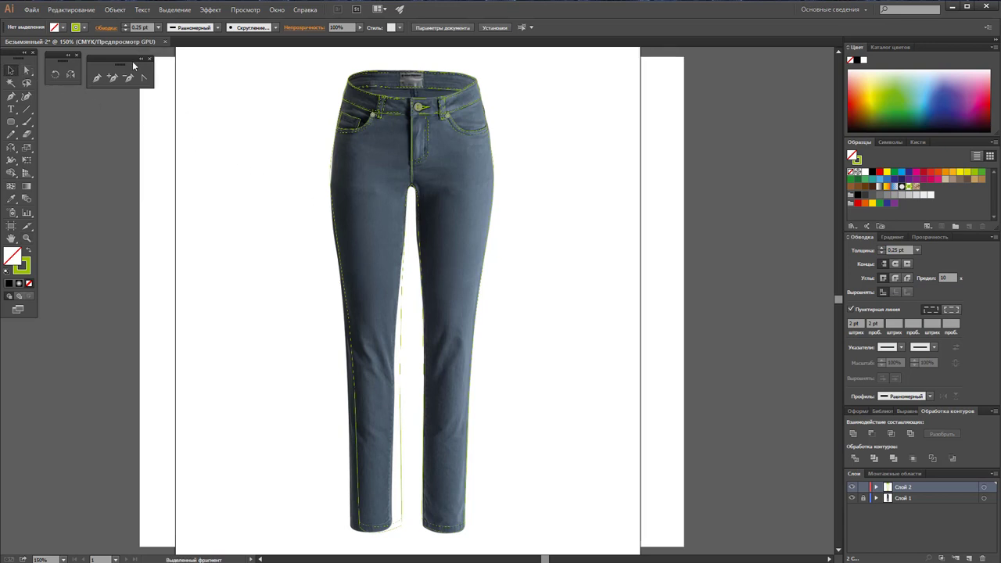
pyautogui.click(72, 10)
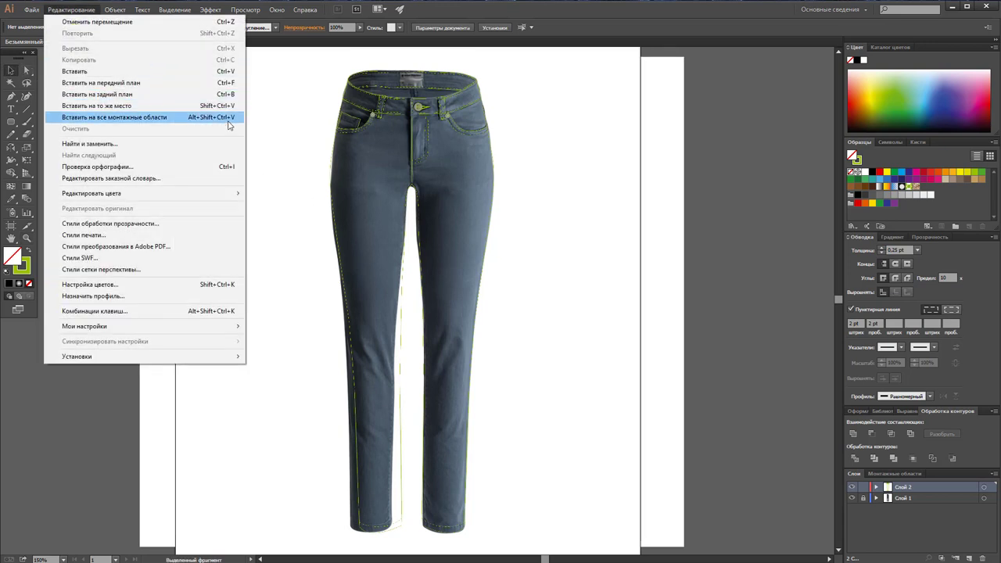
pyautogui.click(285, 140)
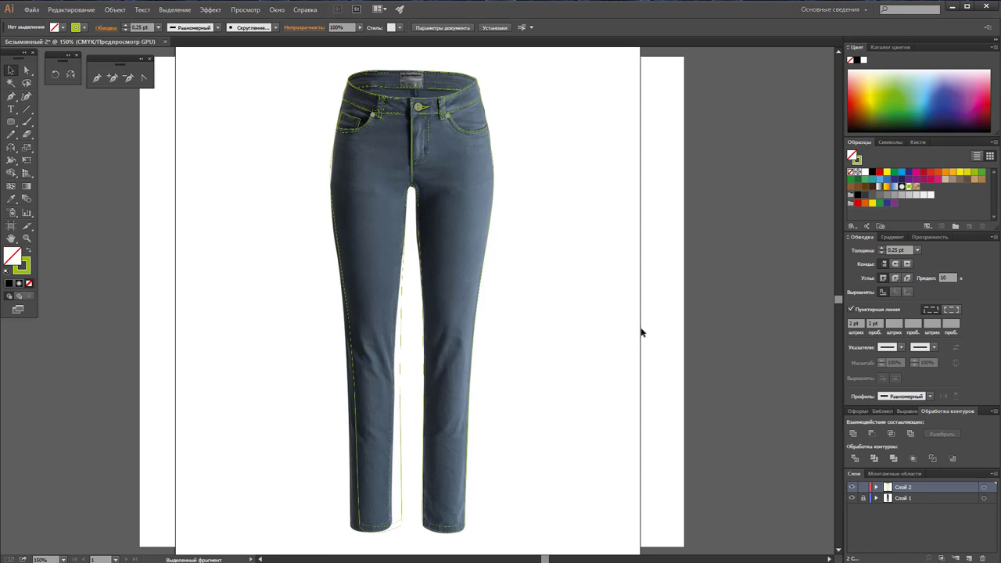
# Step: Hide the jeans photo layer Слой 1 beneath the tracing
pyautogui.click(852, 498)
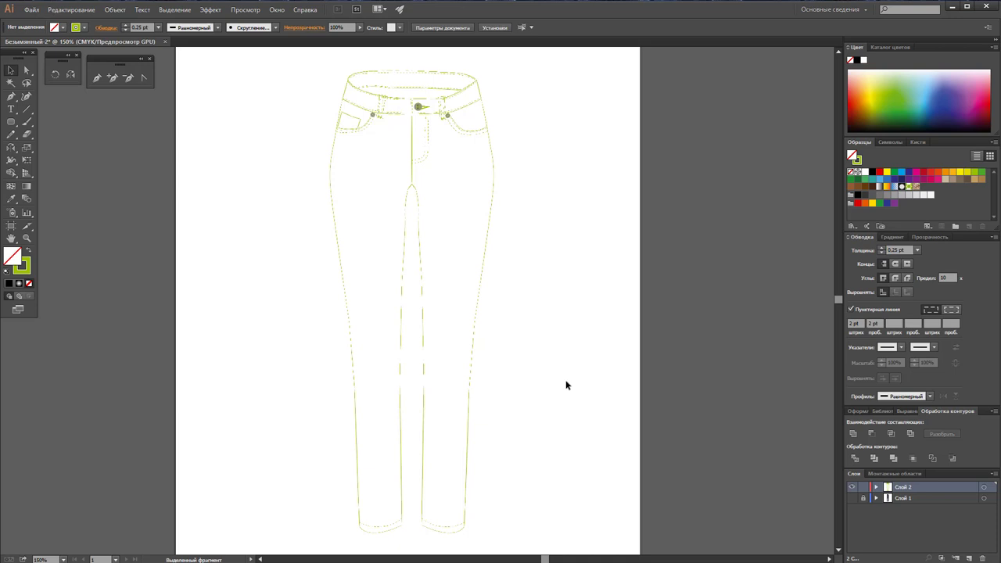
pyautogui.scroll(1, 567, 384)
pyautogui.scroll(-2, 566, 384)
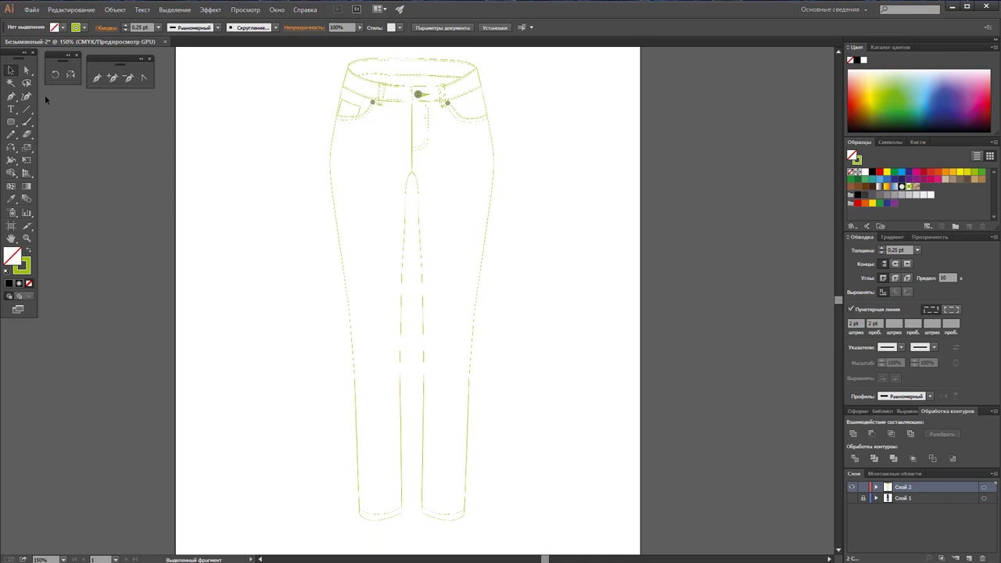
# Step: Marquee-select the whole traced drawing and set its stroke colour to black
pyautogui.click(11, 71)
pyautogui.moveTo(303, 53); pyautogui.dragTo(521, 525)
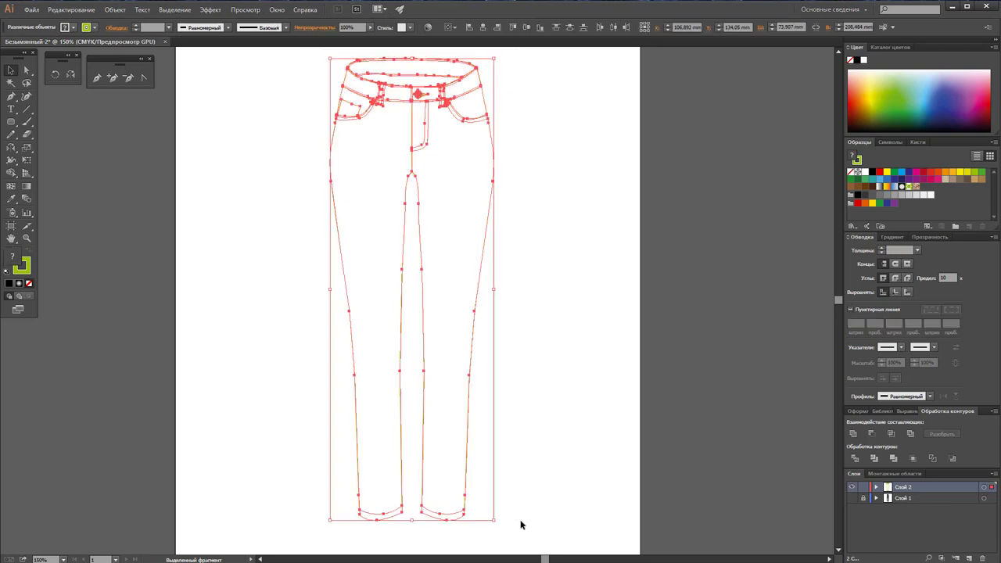
pyautogui.click(28, 274)
pyautogui.click(873, 172)
pyautogui.click(564, 186)
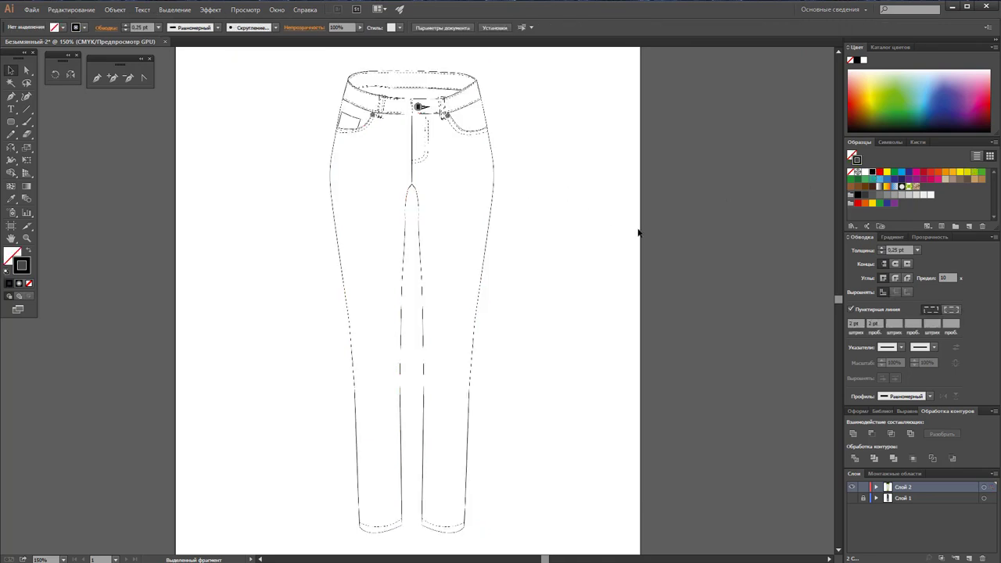
# Step: Marquee-select the jeans outline paths and zoom in closely on the fly
pyautogui.scroll(1, 638, 232)
pyautogui.scroll(2, 638, 232)
pyautogui.scroll(2, 638, 233)
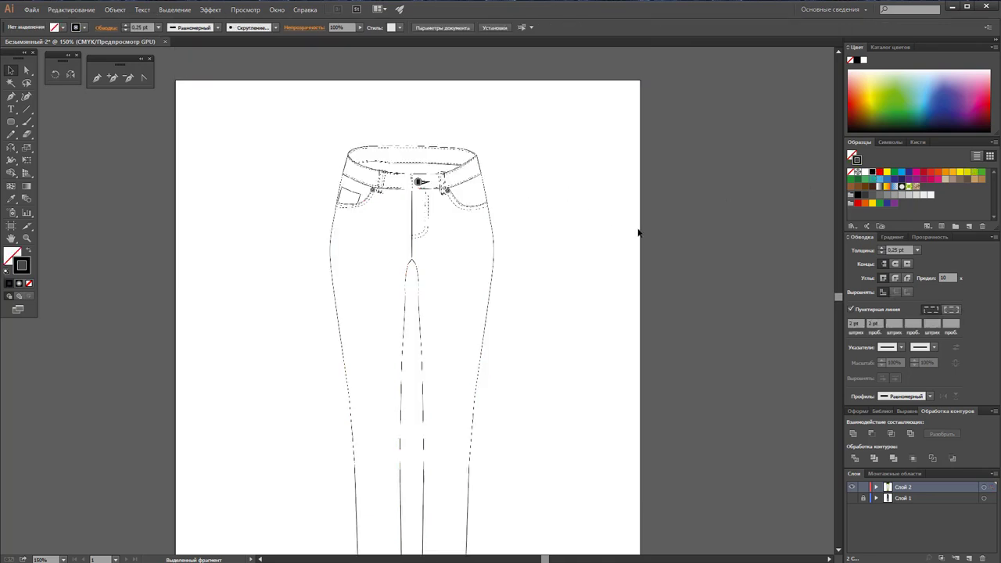
pyautogui.moveTo(552, 344); pyautogui.dragTo(200, 322)
pyautogui.scroll(1, 469, 243)
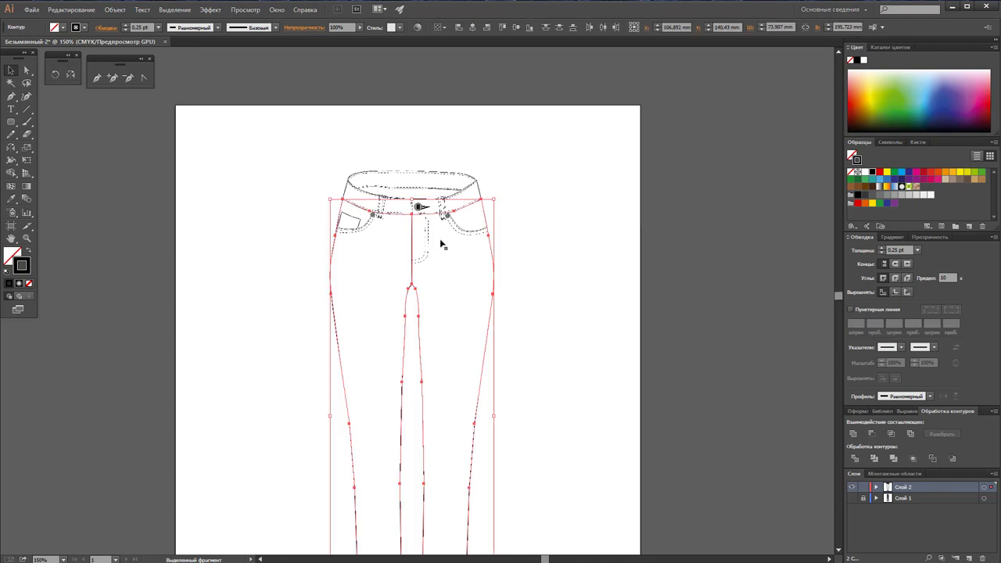
pyautogui.click(26, 238)
pyautogui.click(428, 235)
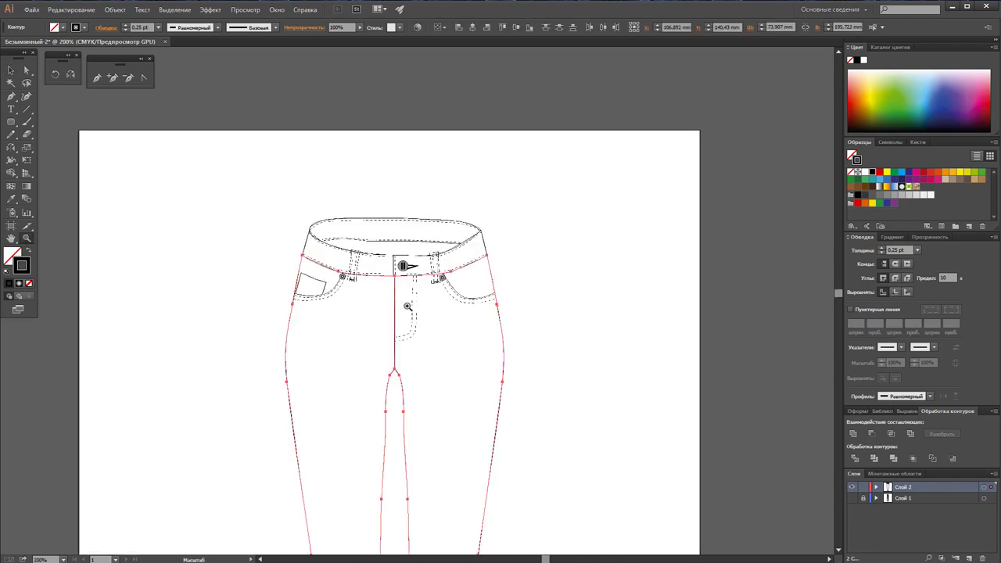
pyautogui.click(403, 305)
pyautogui.click(399, 301)
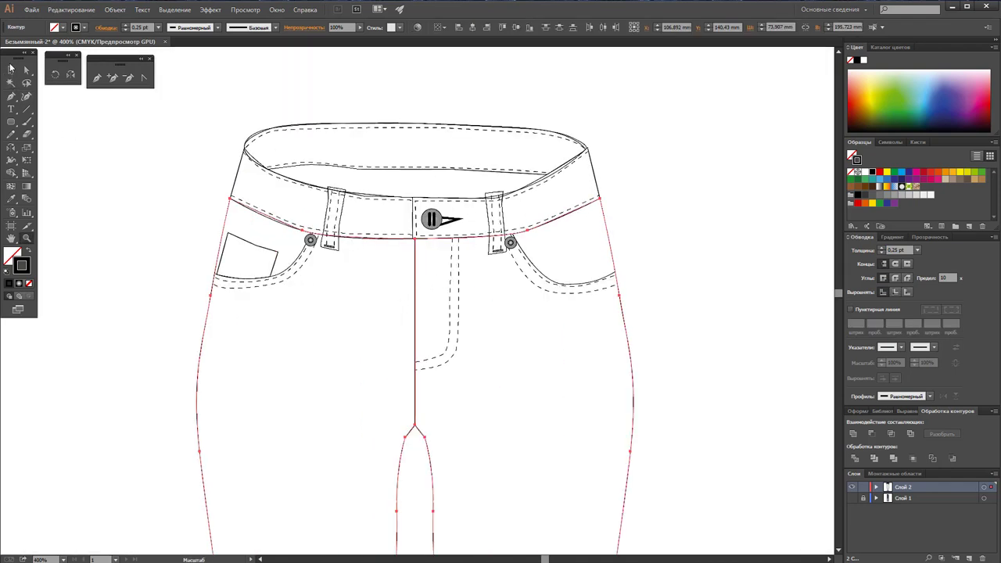
pyautogui.click(10, 70)
# Step: Add the coin pocket and waistband lines to the selection and set the stroke to 1 pt
pyautogui.keyDown('shift'); pyautogui.click(246, 247); pyautogui.keyUp('shift')
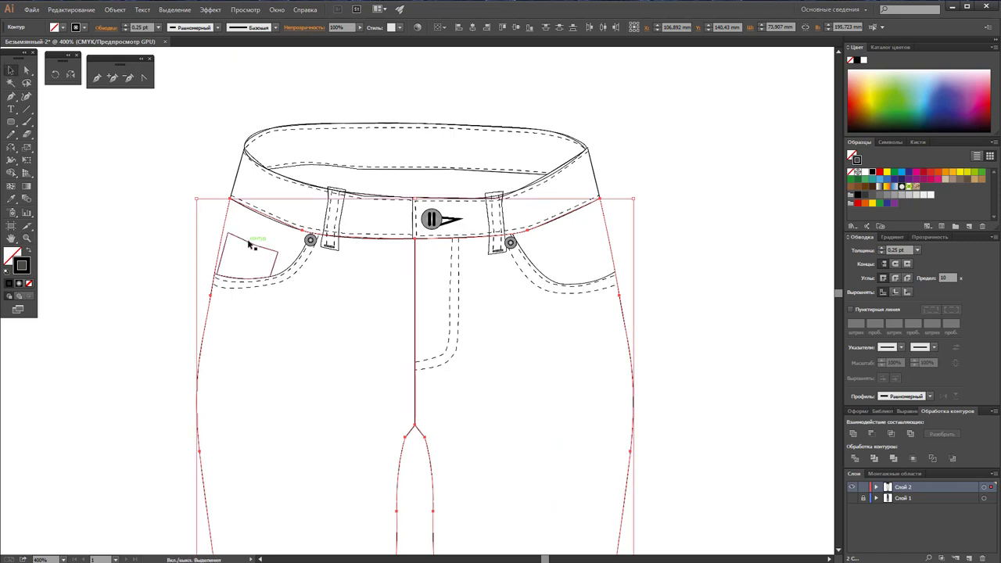
pyautogui.keyDown('shift'); pyautogui.click(238, 167); pyautogui.keyUp('shift')
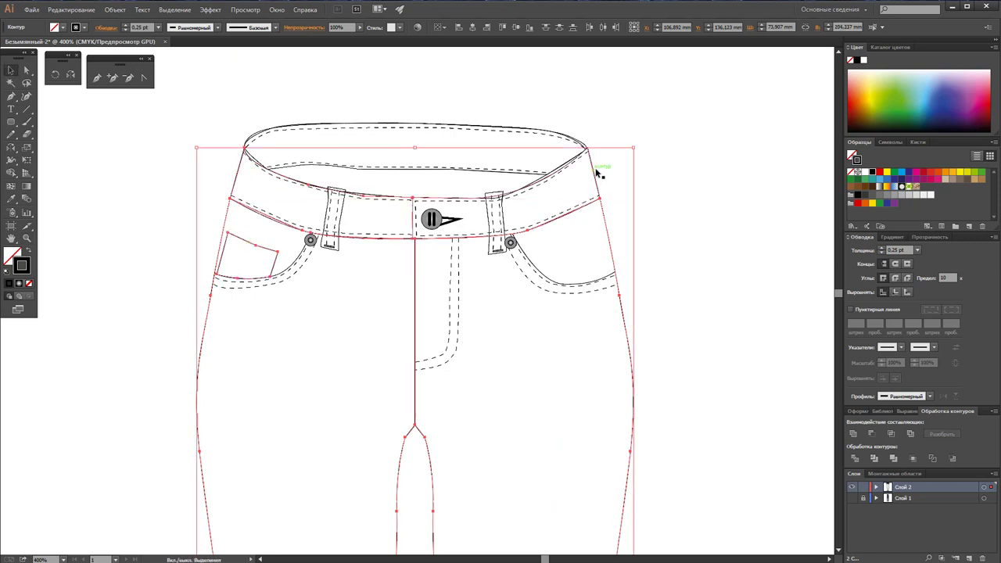
pyautogui.keyDown('shift'); pyautogui.click(512, 172); pyautogui.keyUp('shift')
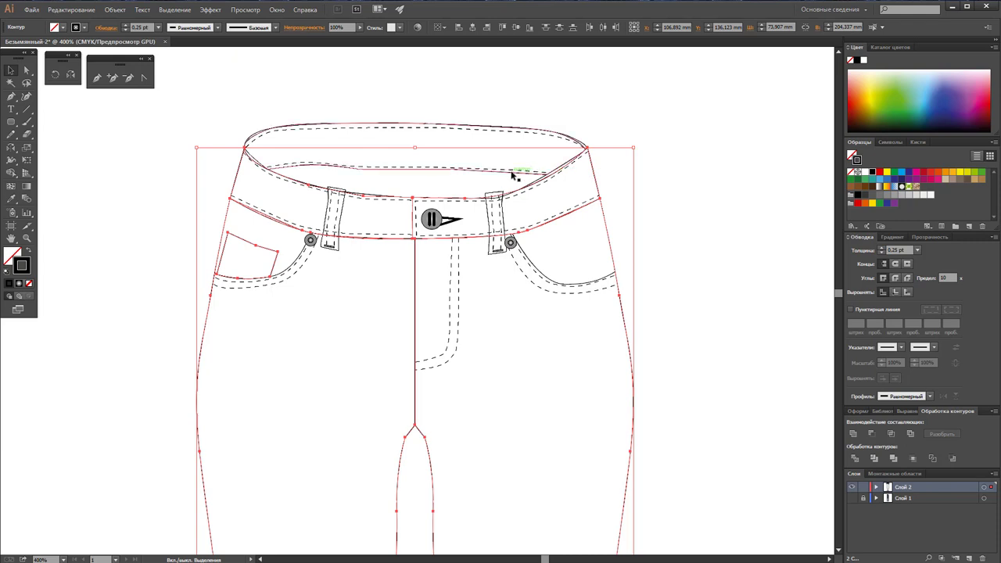
pyautogui.keyDown('shift'); pyautogui.click(512, 176); pyautogui.keyUp('shift')
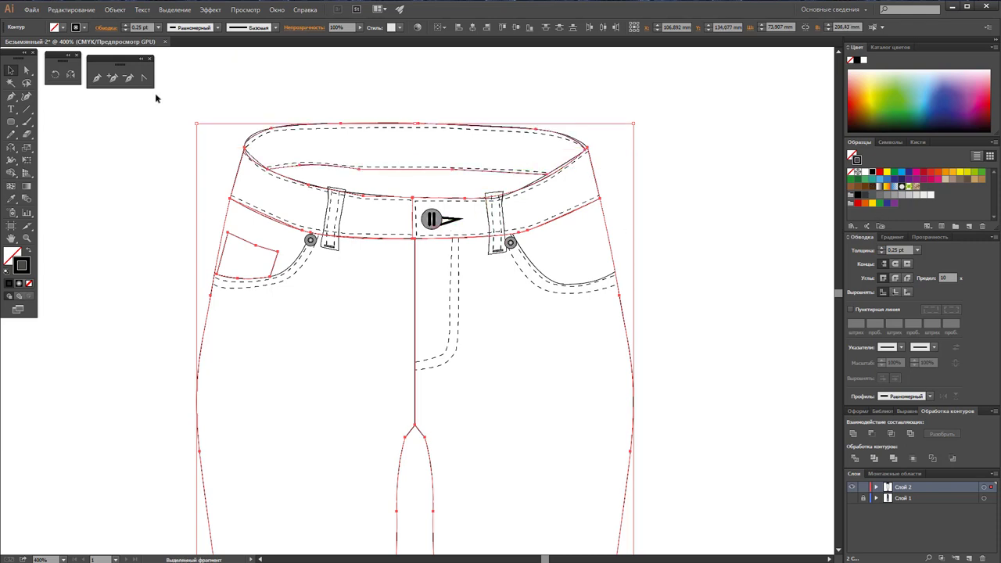
pyautogui.click(158, 27)
pyautogui.click(175, 72)
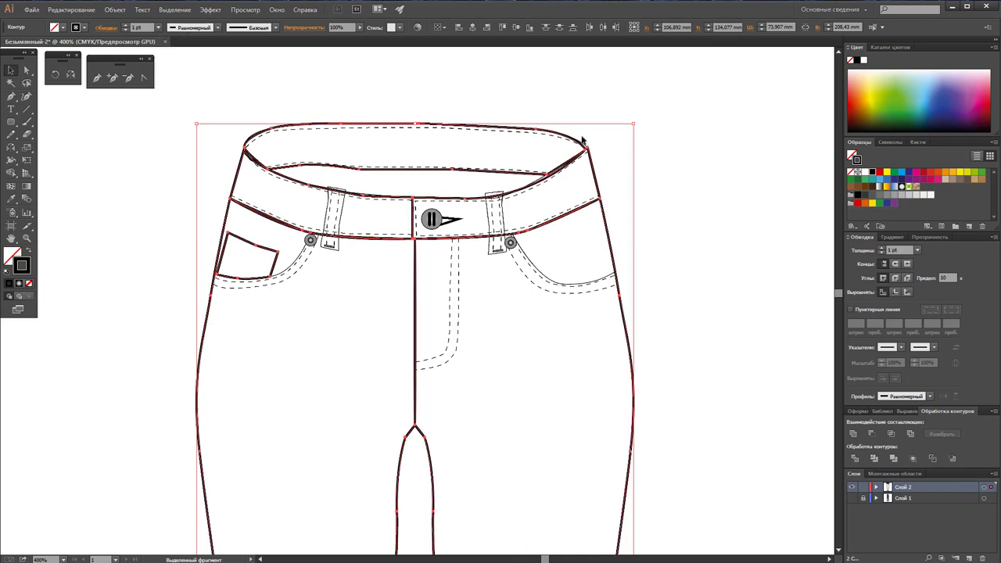
# Step: Select the left and right pocket opening curves and set their stroke to 1 pt
pyautogui.click(696, 160)
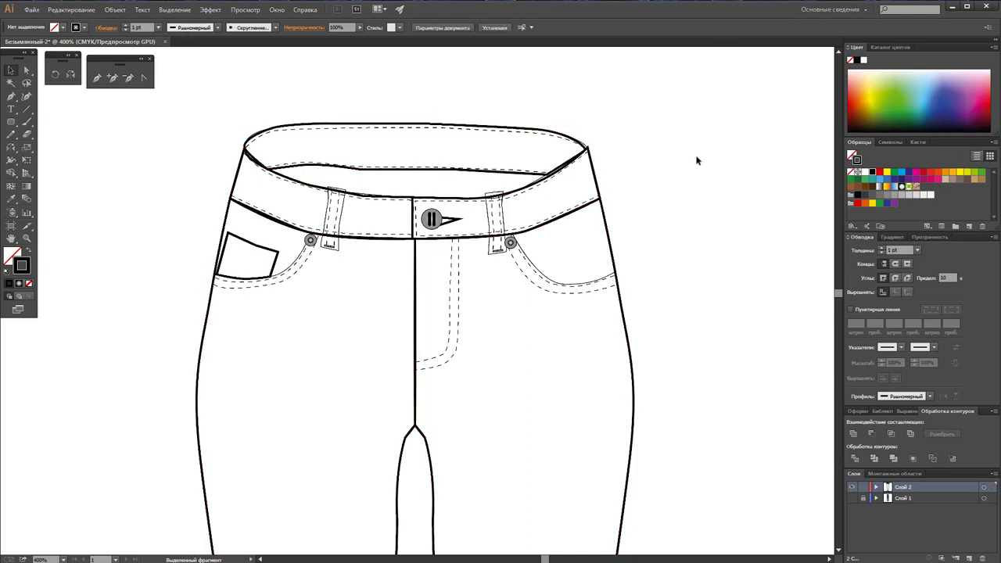
pyautogui.click(286, 273)
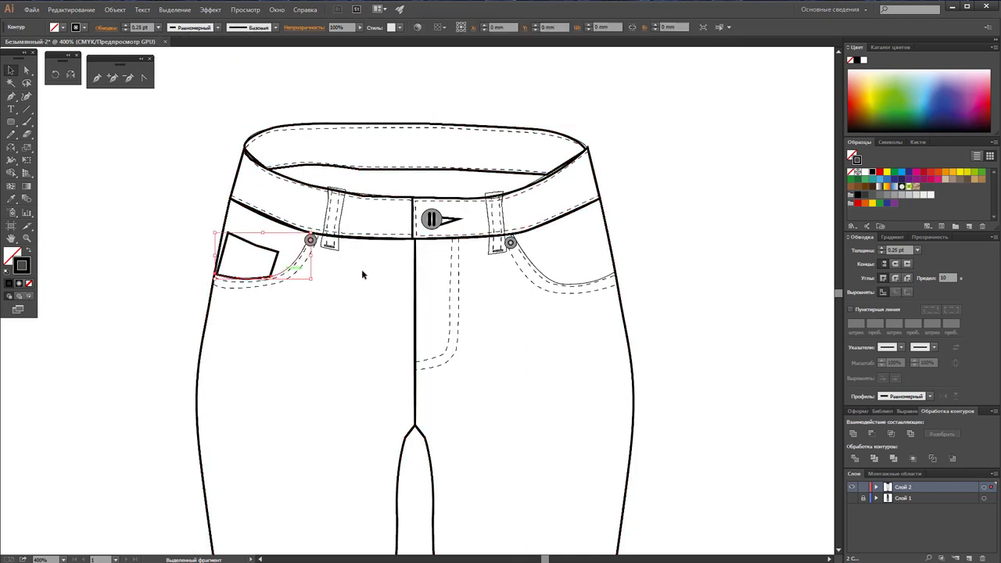
pyautogui.keyDown('shift'); pyautogui.click(557, 281); pyautogui.keyUp('shift')
pyautogui.click(157, 28)
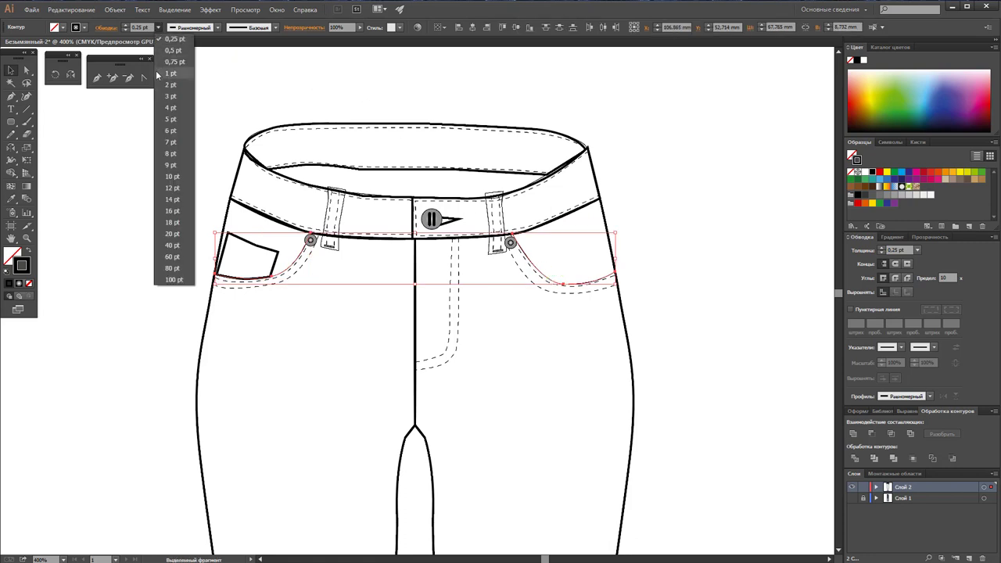
pyautogui.click(160, 73)
pyautogui.click(152, 195)
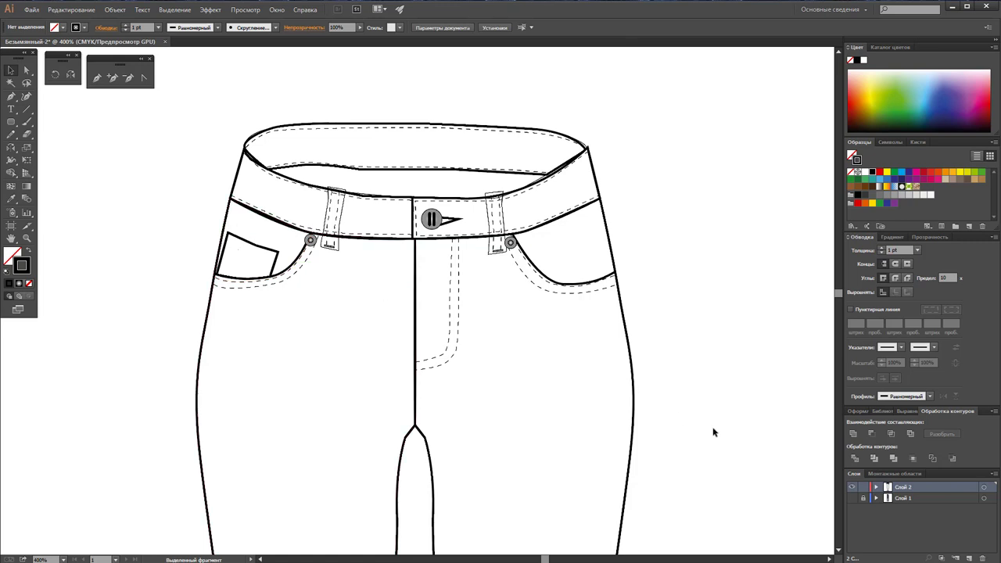
# Step: Unlock Слой 2, show the jeans photo on Слой 1, and zoom in on the coin pocket
pyautogui.click(864, 487)
pyautogui.click(857, 499)
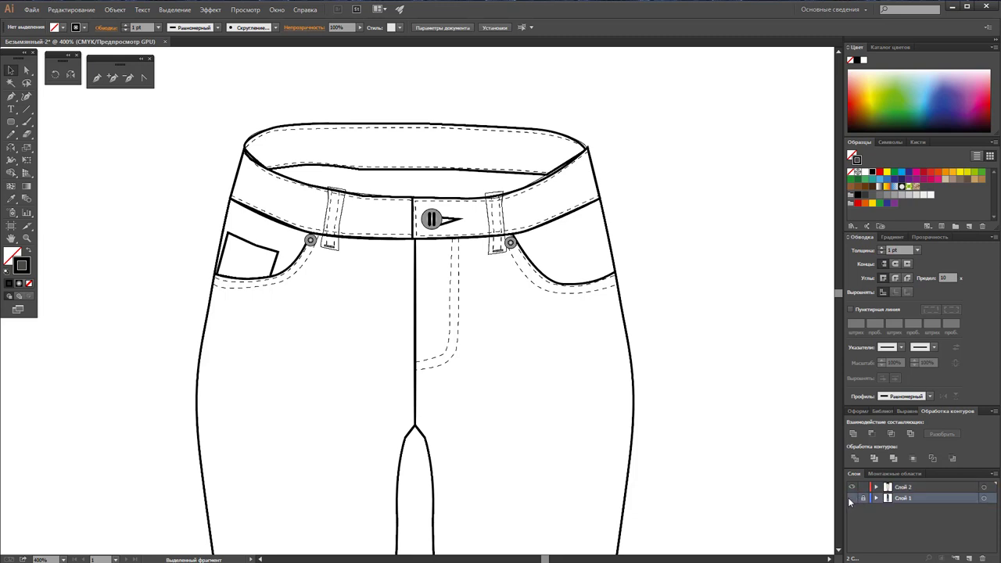
pyautogui.click(851, 498)
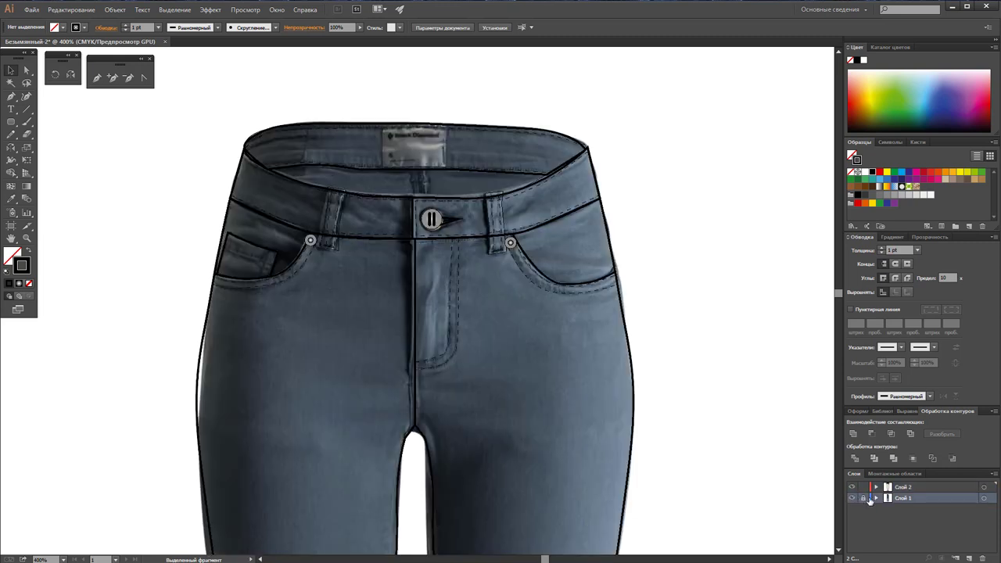
pyautogui.click(27, 238)
pyautogui.click(260, 256)
pyautogui.click(419, 317)
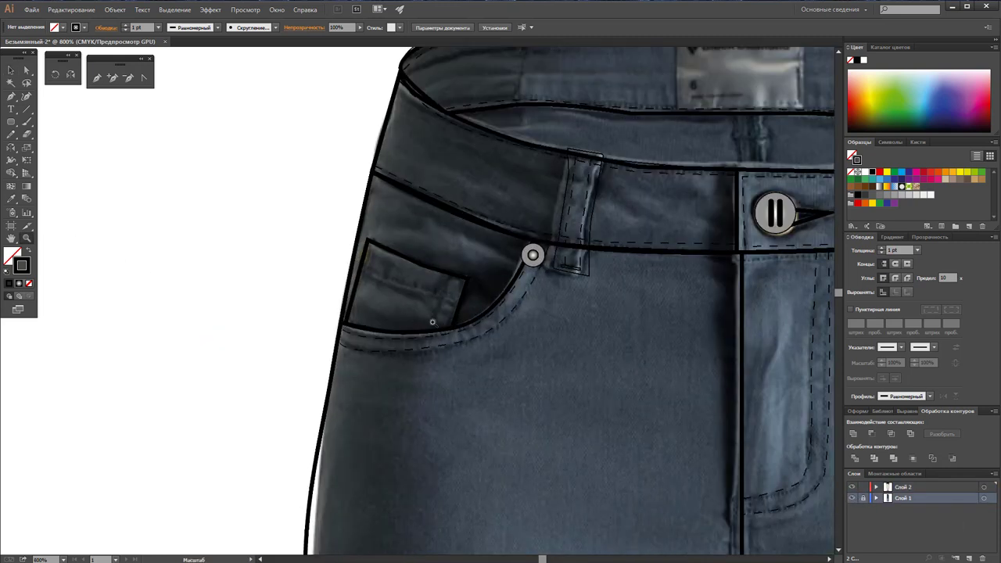
pyautogui.click(419, 298)
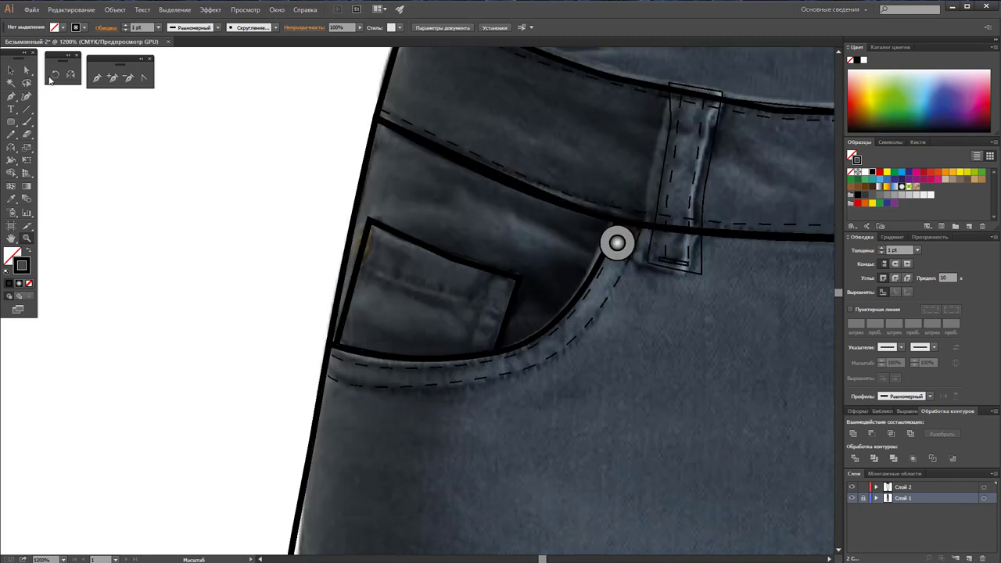
# Step: Draw a stitch line across the coin pocket and make it dashed at 0.25 pt
pyautogui.click(97, 77)
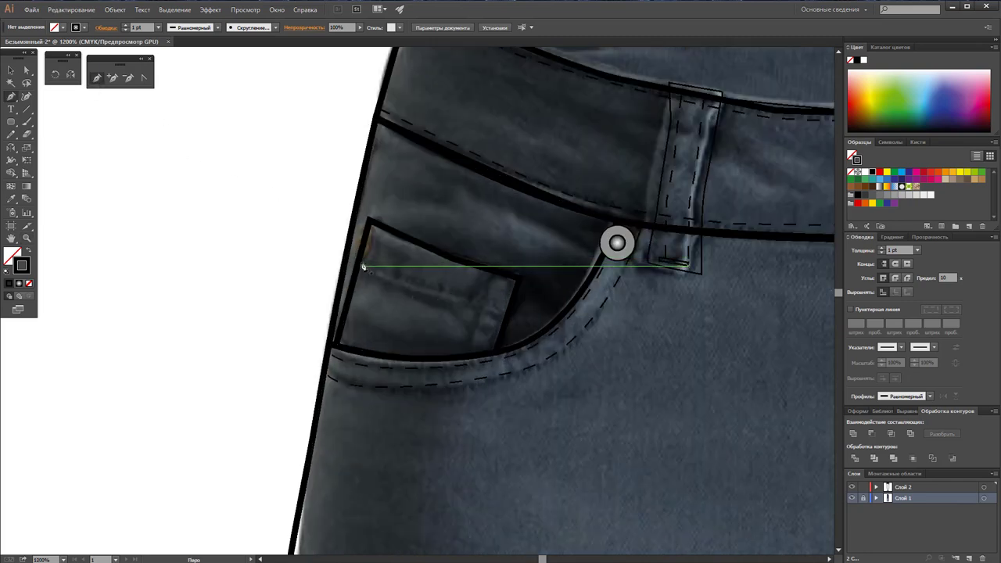
pyautogui.click(360, 257)
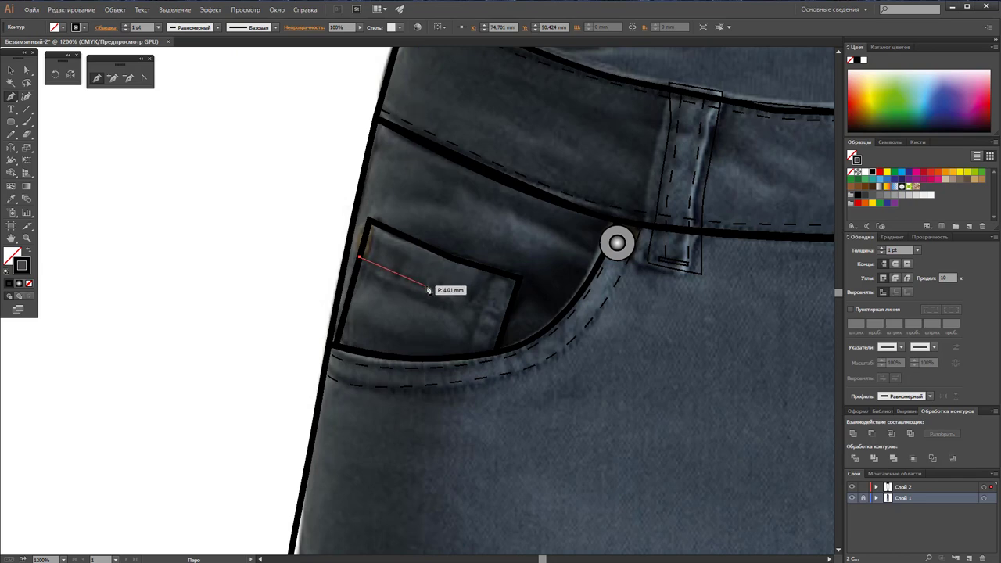
pyautogui.click(505, 308)
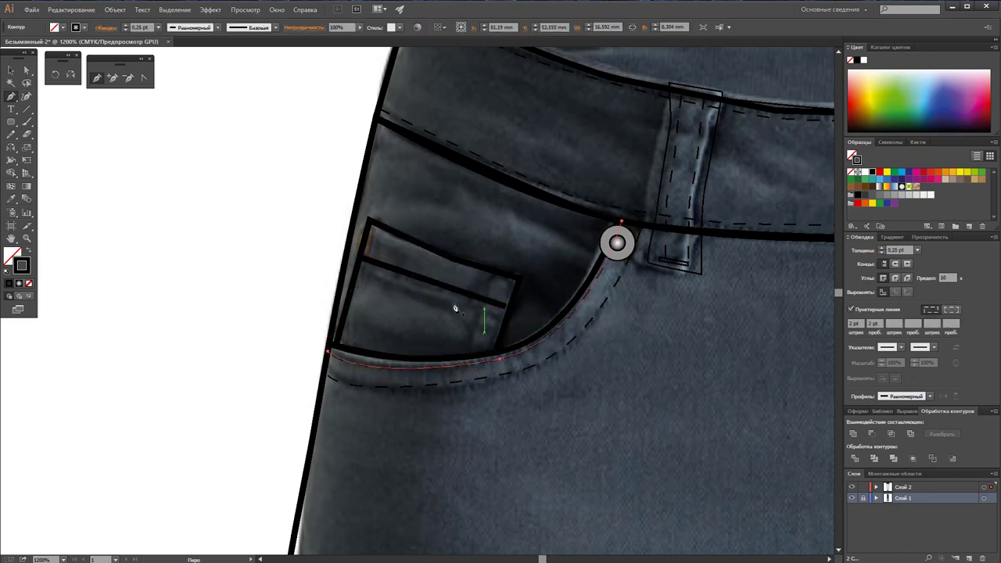
pyautogui.press('v')
pyautogui.click(493, 314)
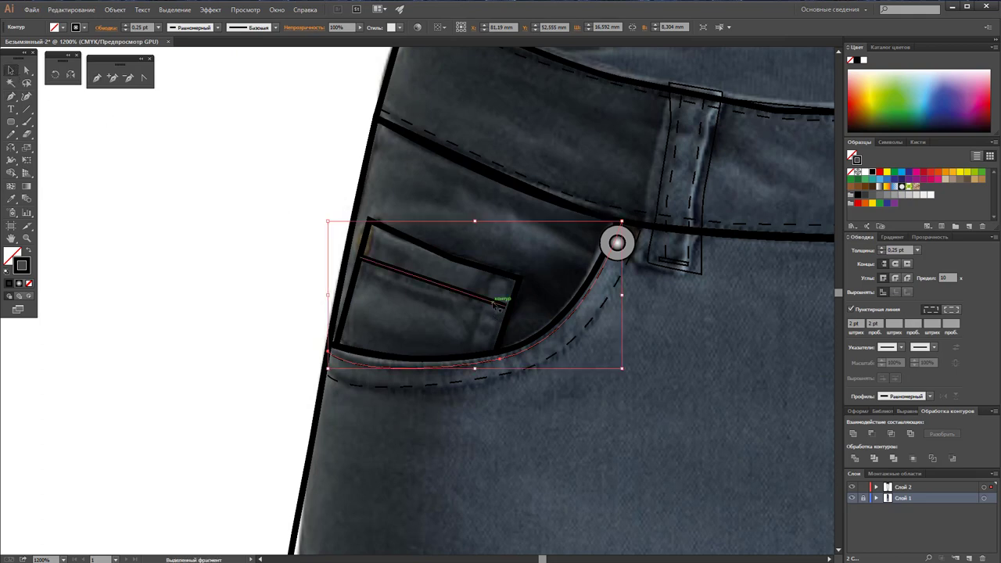
pyautogui.click(501, 304)
pyautogui.click(851, 310)
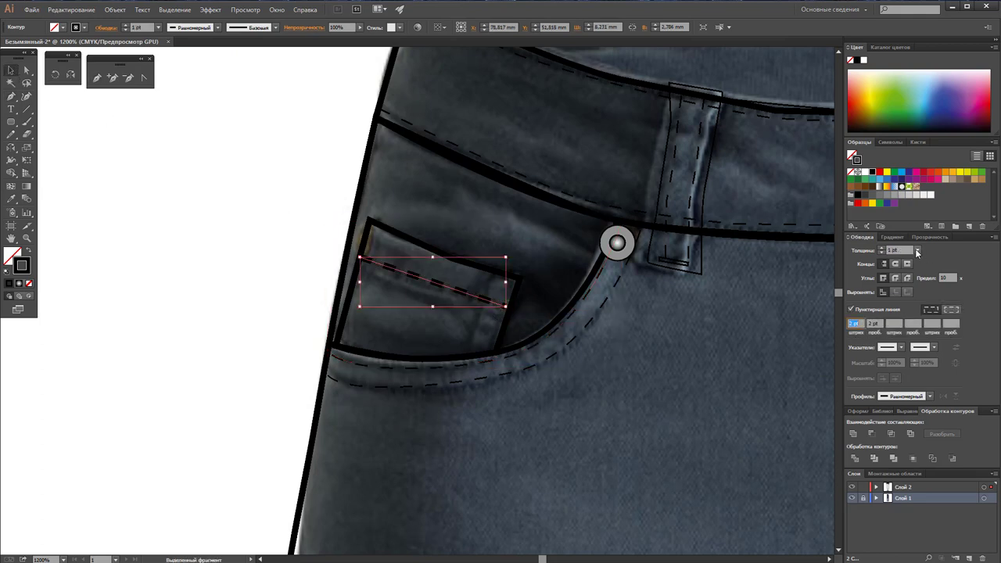
pyautogui.click(917, 249)
pyautogui.click(923, 256)
# Step: Alt-drag a copy of the dashed stitch line slightly lower in the pocket
pyautogui.click(123, 264)
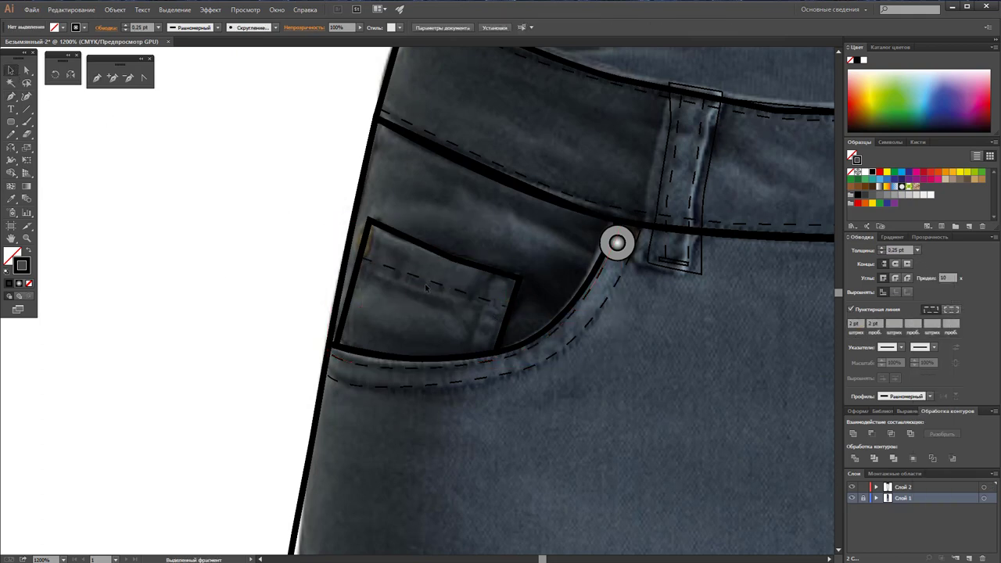
pyautogui.moveTo(446, 283); pyautogui.dragTo(422, 298)
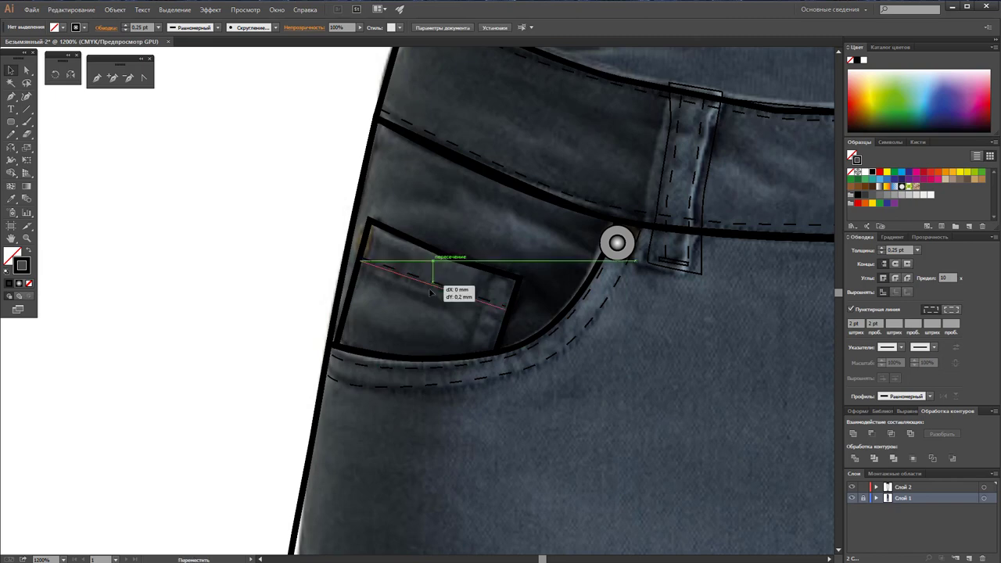
pyautogui.click(184, 285)
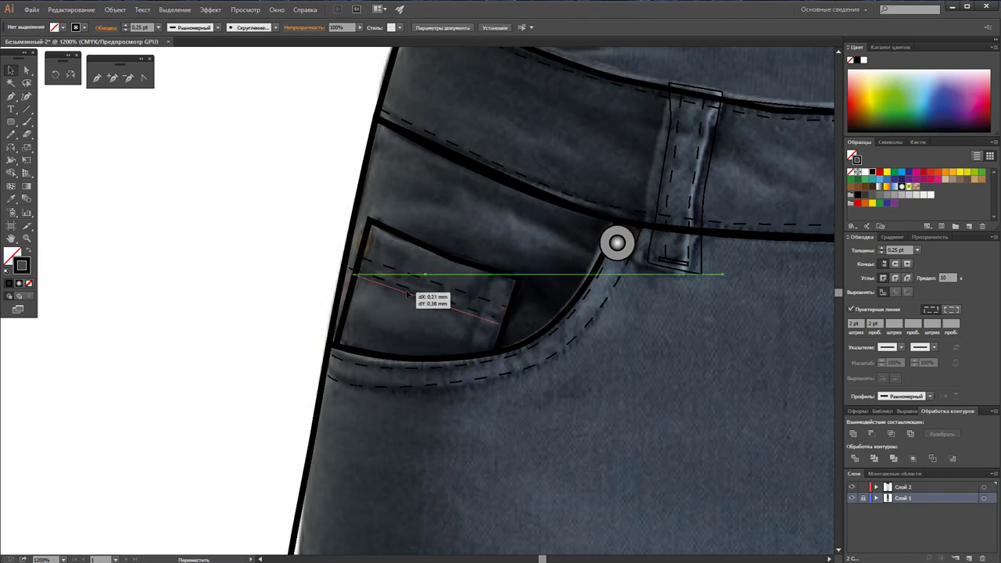
pyautogui.click(418, 295)
# Step: Draw two vertical stitch lines along the coin pocket's right and left edges
pyautogui.click(96, 78)
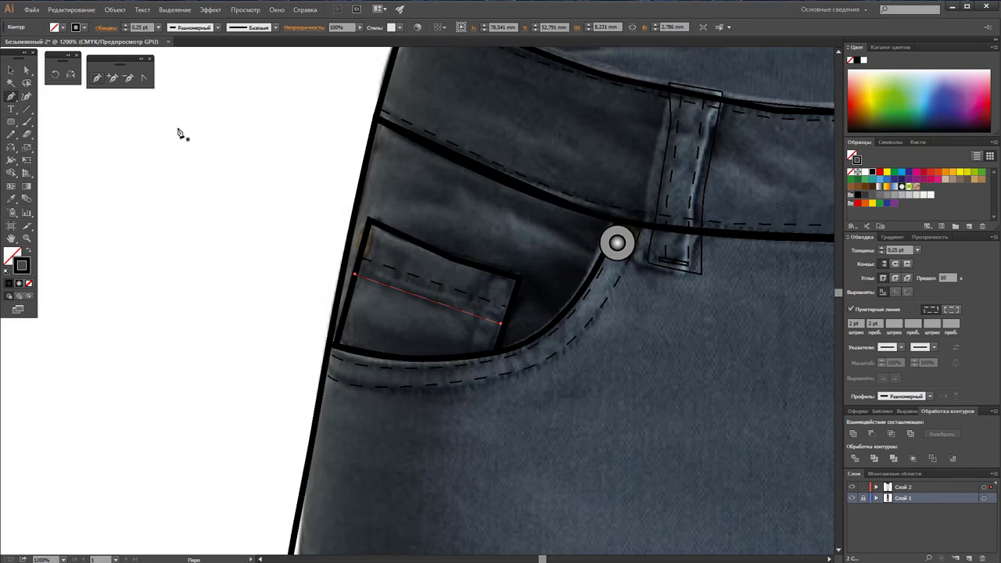
pyautogui.click(493, 276)
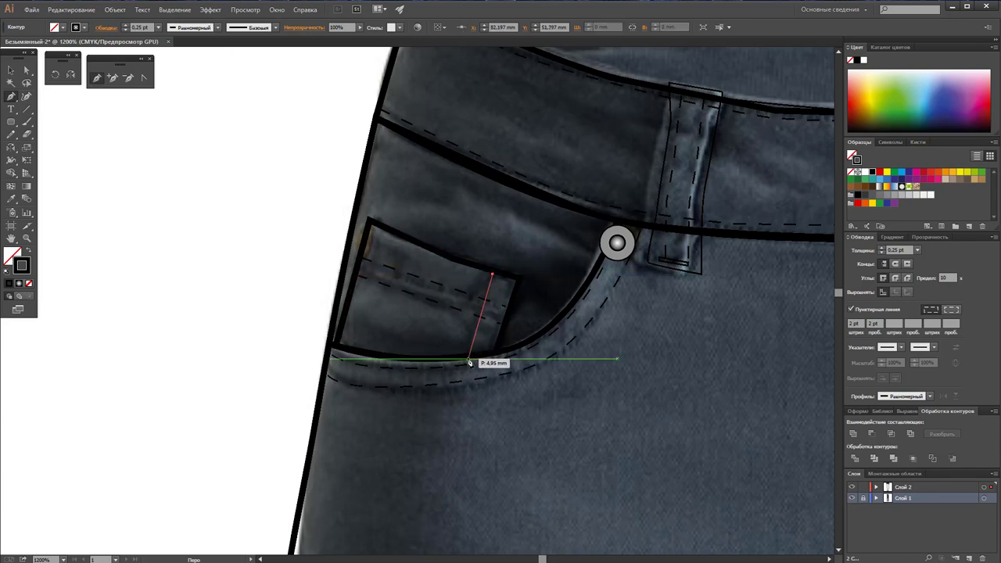
pyautogui.click(467, 358)
pyautogui.keyDown('ctrl'); pyautogui.click(419, 382); pyautogui.keyUp('ctrl')
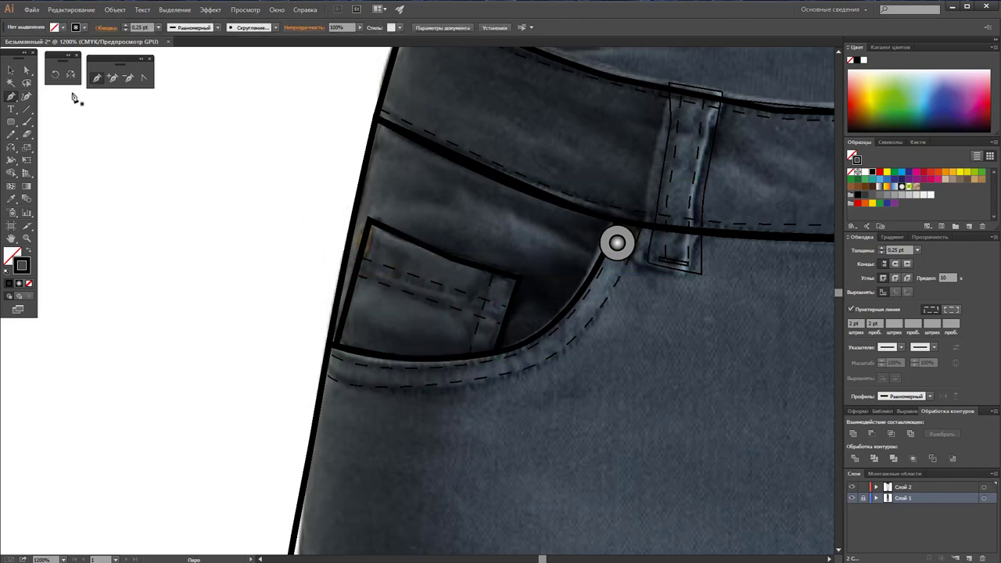
pyautogui.click(376, 231)
pyautogui.click(344, 344)
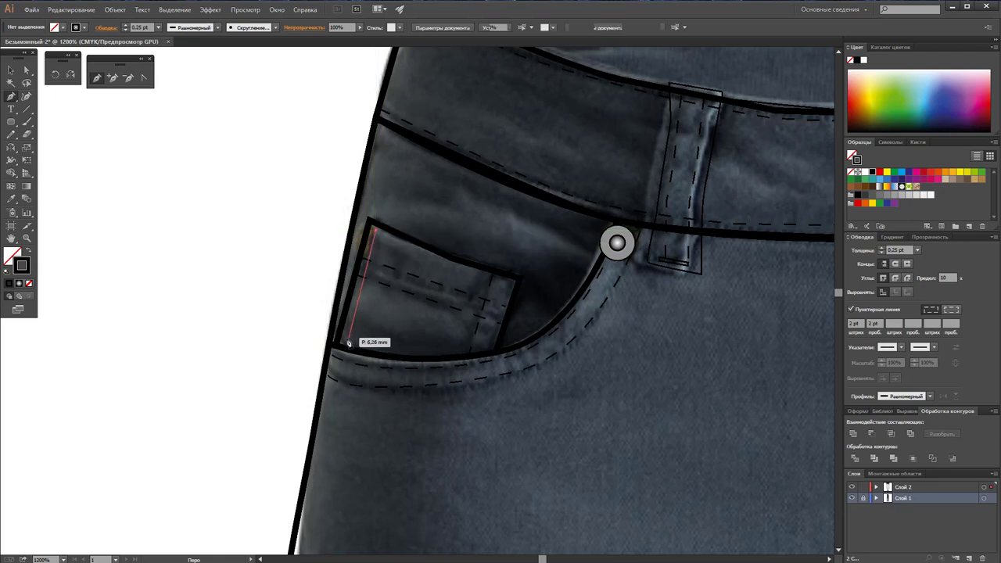
pyautogui.keyDown('ctrl'); pyautogui.click(313, 290); pyautogui.keyUp('ctrl')
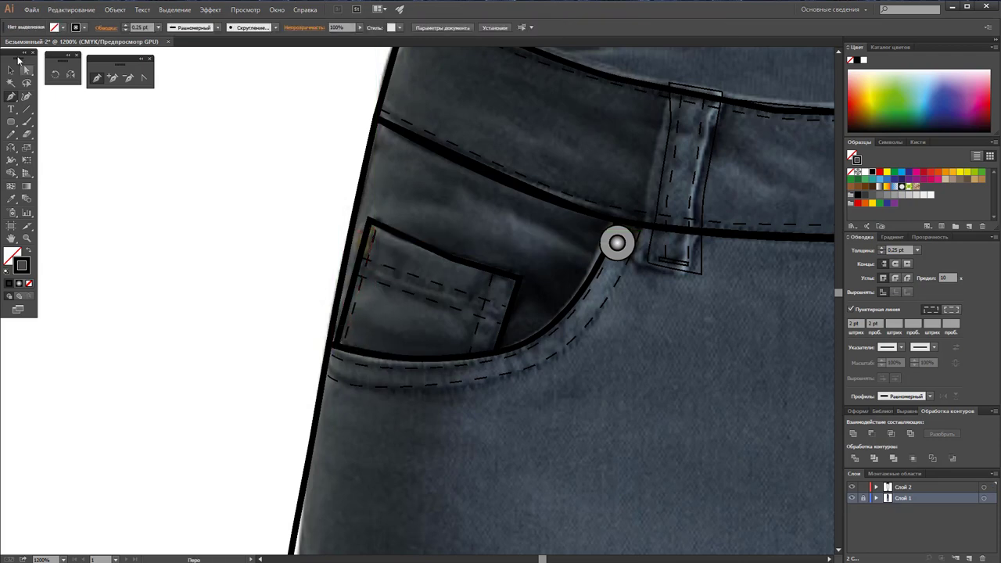
pyautogui.click(11, 69)
# Step: Alt-drag a rivet copy onto the coin pocket's upper corner and bring it forward
pyautogui.moveTo(617, 243); pyautogui.dragTo(368, 242)
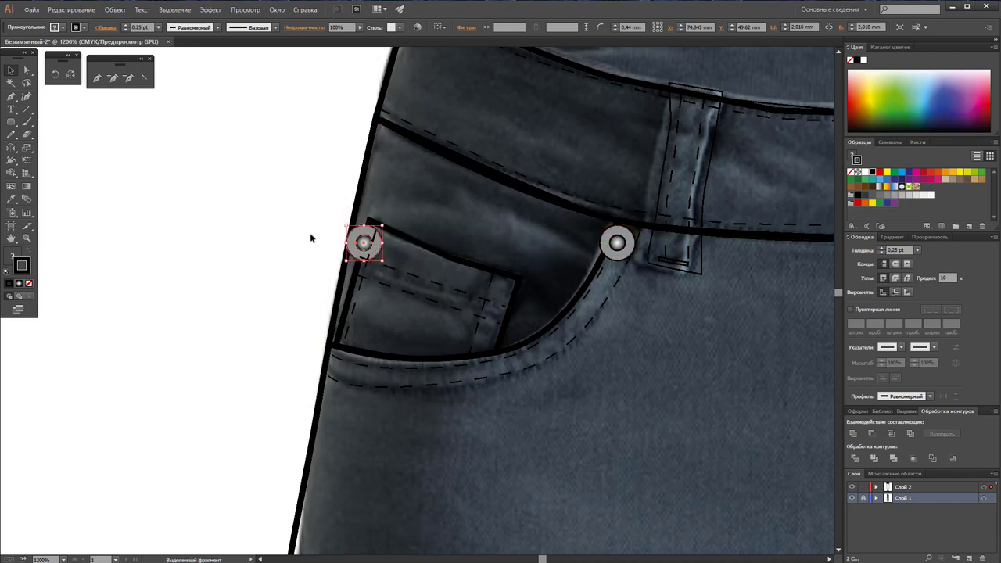
pyautogui.click(313, 239)
pyautogui.rightClick(372, 234)
pyautogui.moveTo(414, 334)
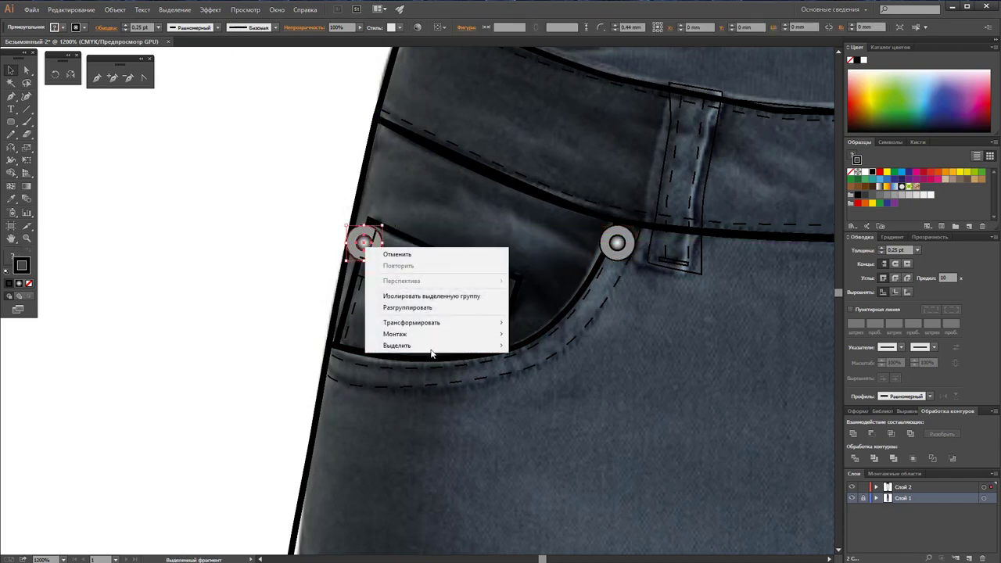
pyautogui.click(580, 344)
pyautogui.click(196, 307)
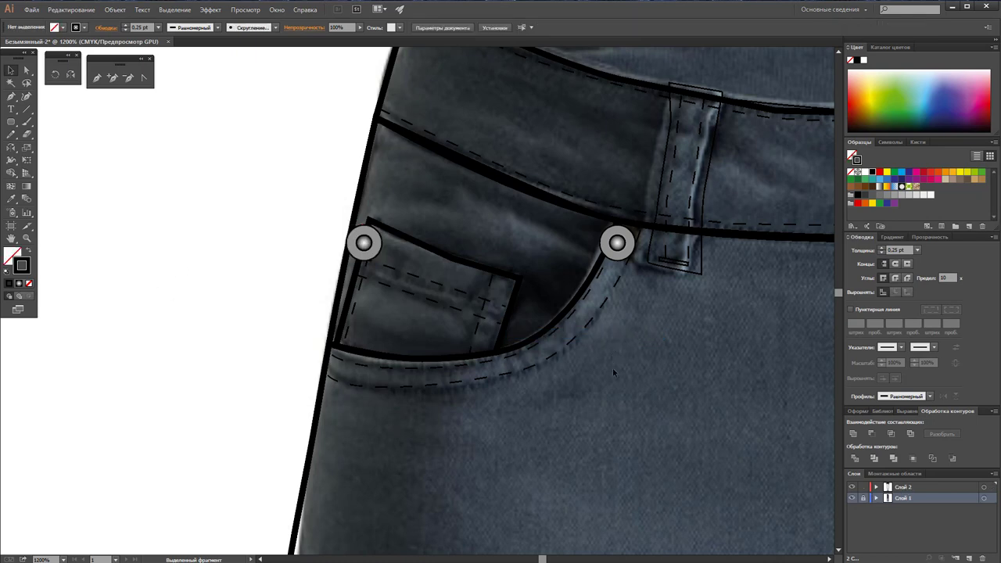
pyautogui.press('z')
pyautogui.keyDown('alt'); pyautogui.click(469, 329); pyautogui.keyUp('alt')
pyautogui.keyDown('alt'); pyautogui.click(375, 312); pyautogui.keyUp('alt')
# Step: Zoom out to the whole jeans front and briefly hide the photo to check the drawing
pyautogui.keyDown('alt'); pyautogui.click(300, 301); pyautogui.keyUp('alt')
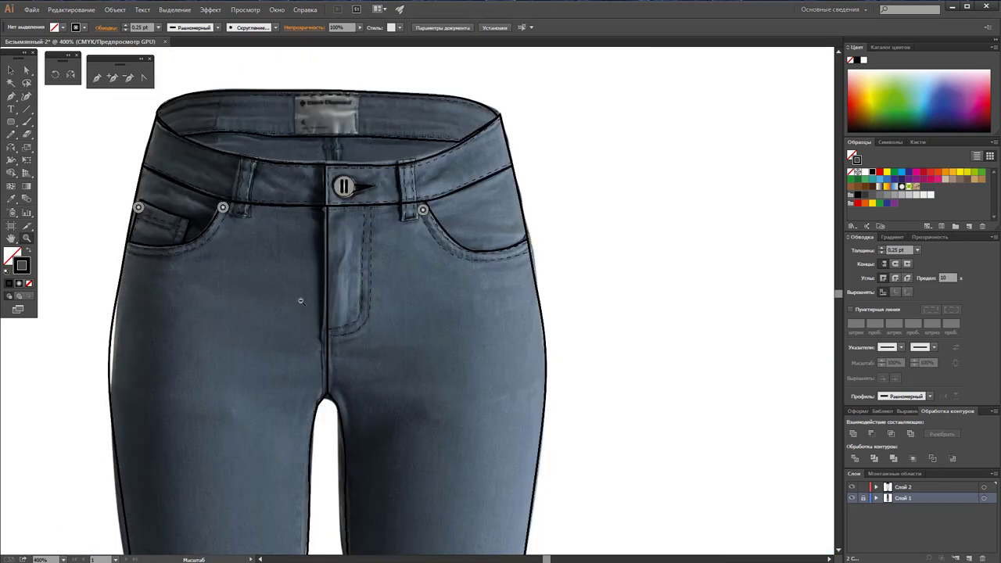
pyautogui.keyDown('alt'); pyautogui.click(301, 301); pyautogui.keyUp('alt')
pyautogui.scroll(-1, 479, 297)
pyautogui.scroll(-1, 478, 297)
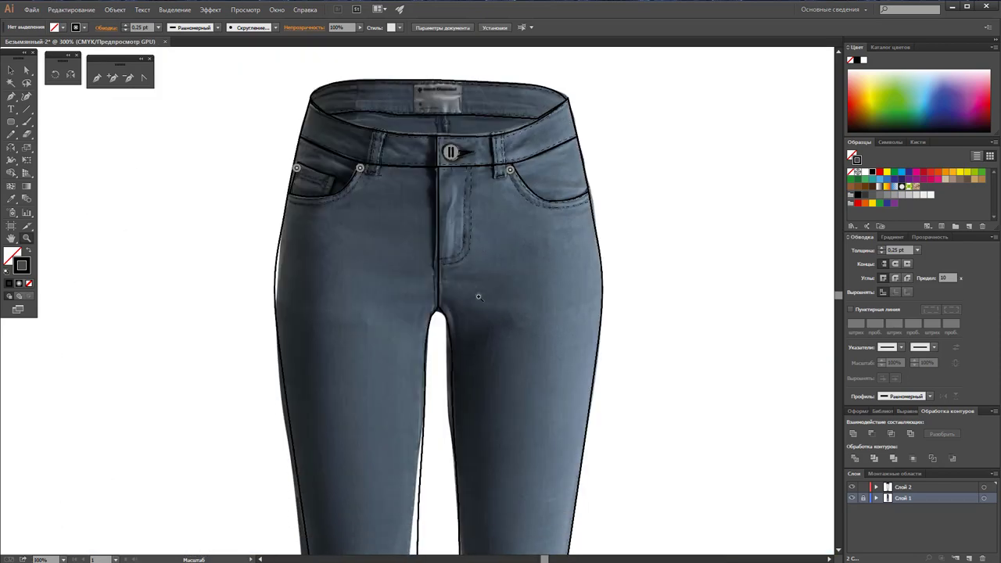
pyautogui.click(852, 499)
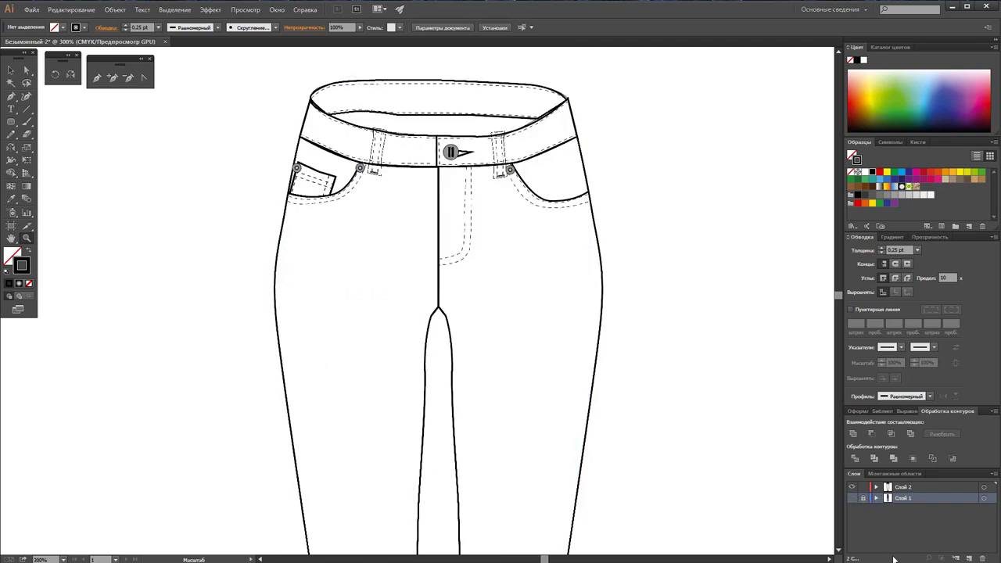
pyautogui.click(852, 498)
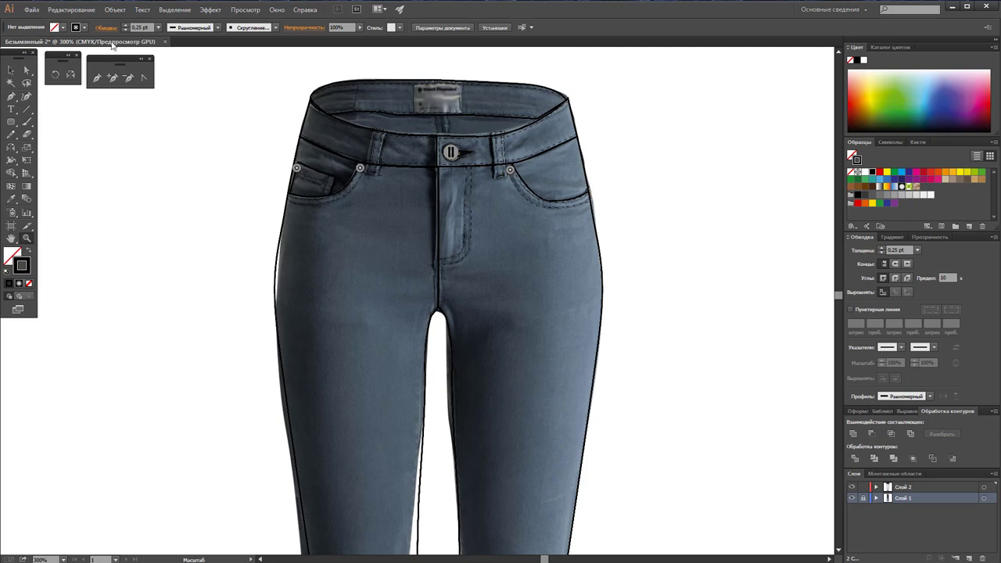
# Step: Trace the fly centre line up through the waistband with the Pen tool
pyautogui.click(97, 77)
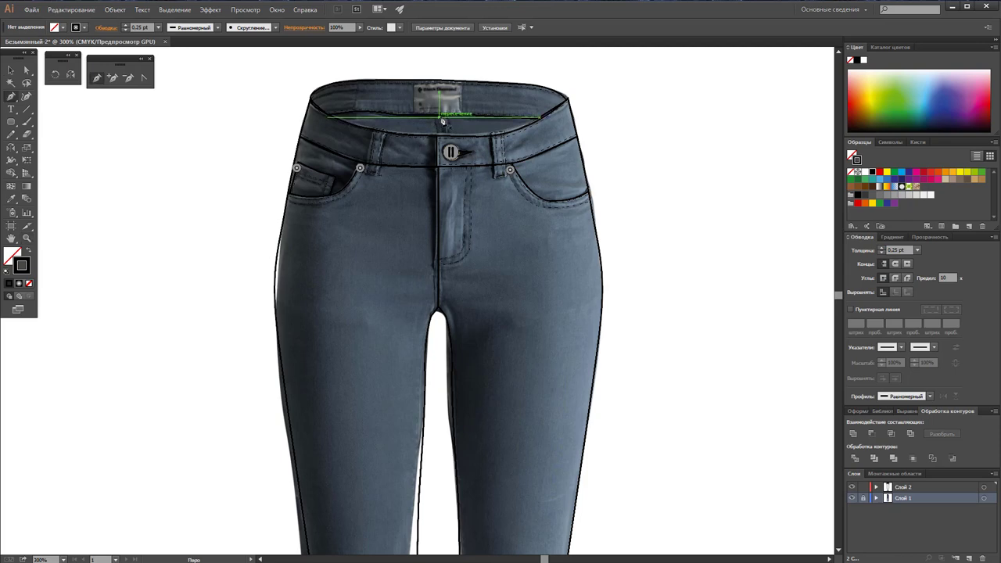
pyautogui.click(438, 264)
pyautogui.click(467, 253)
pyautogui.click(469, 166)
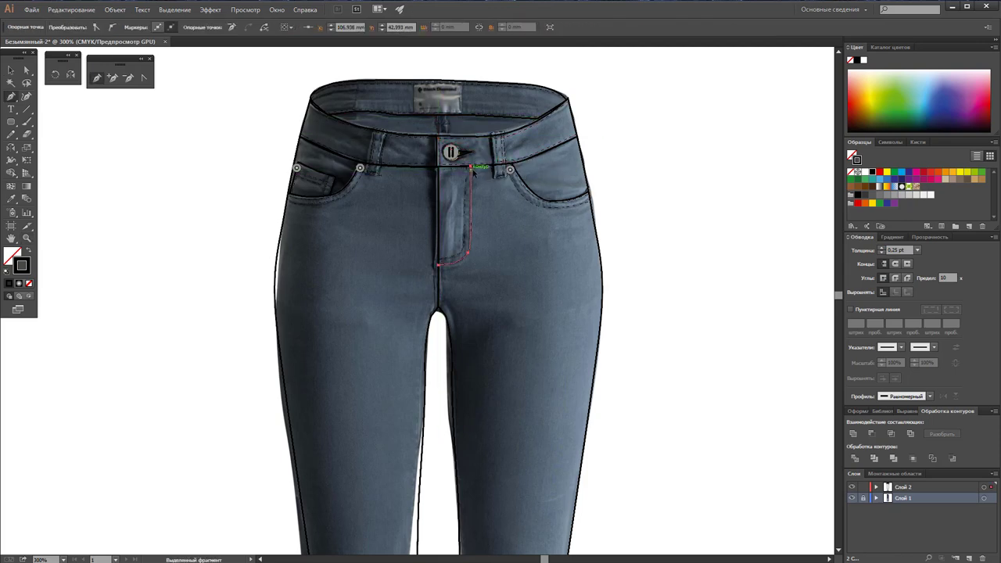
pyautogui.press('Return')
pyautogui.press('v')
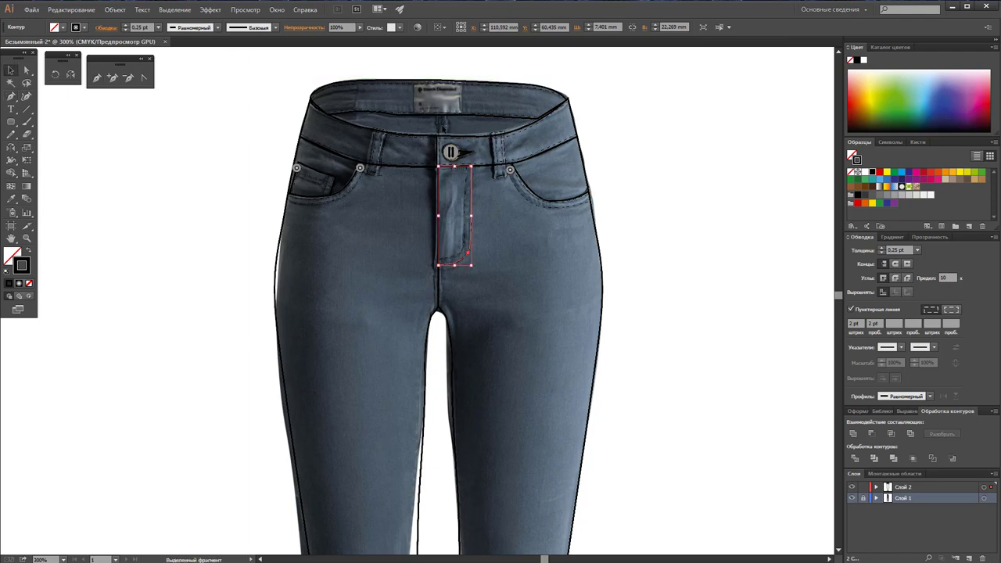
# Step: Set the centre waistband path to 1 pt stroke and hide the jeans photo layer
pyautogui.click(440, 127)
pyautogui.click(158, 27)
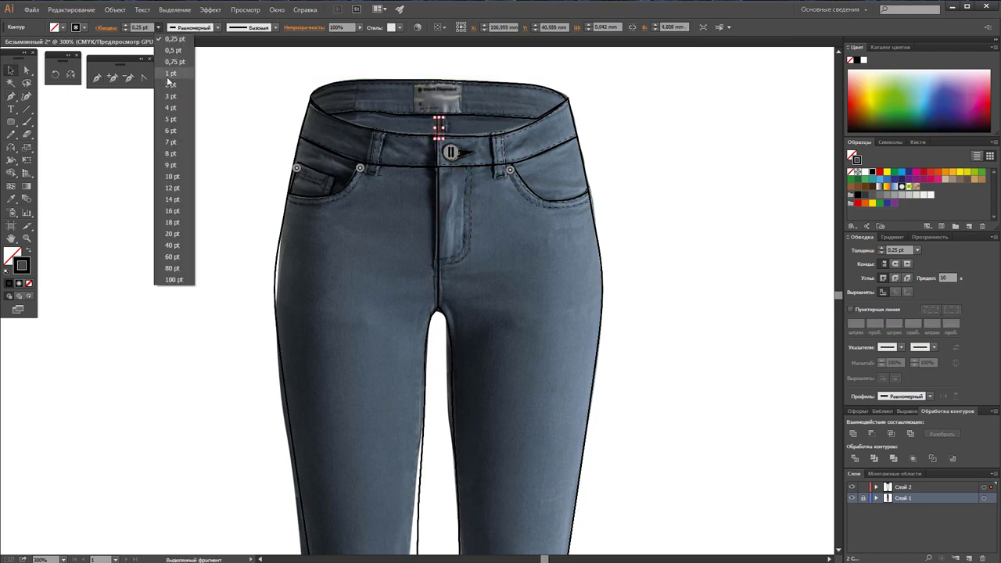
pyautogui.click(169, 73)
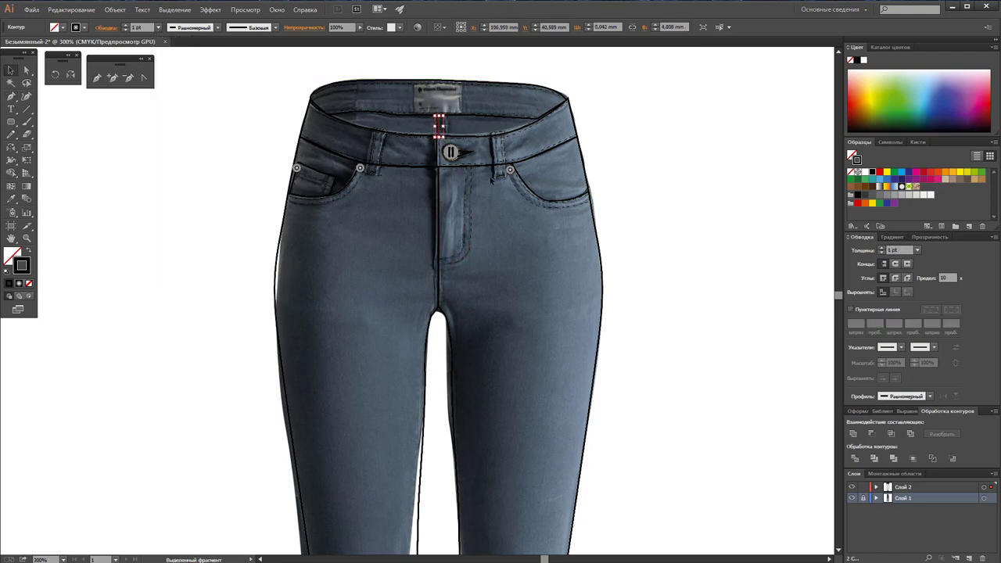
pyautogui.click(656, 249)
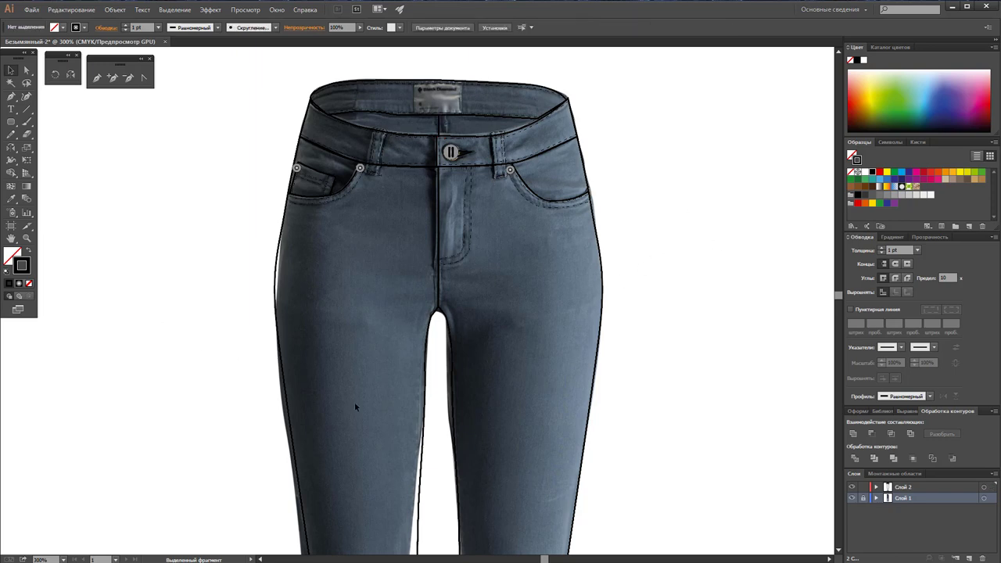
pyautogui.click(852, 499)
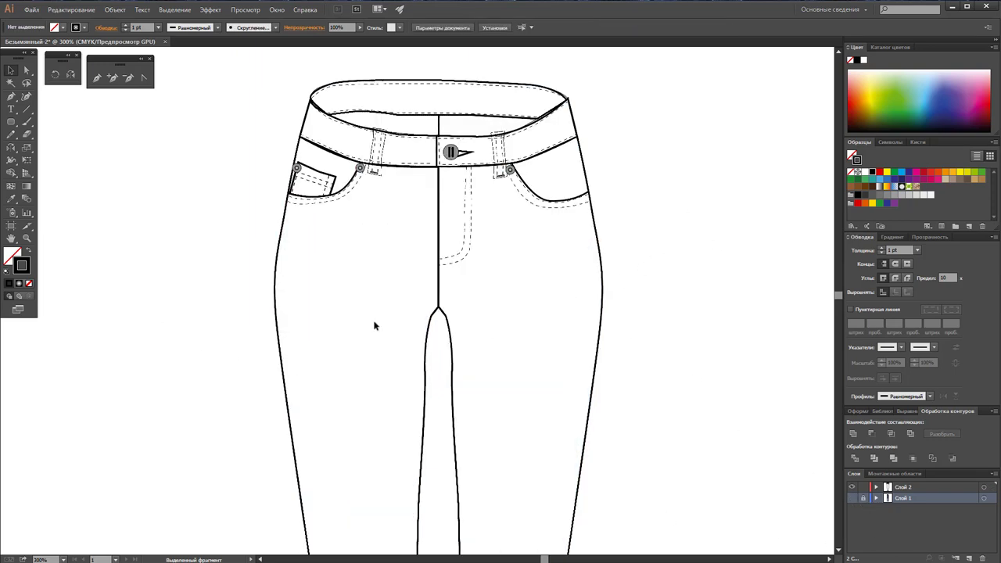
# Step: Zoom in on the waistband centre and adjust the bottom end of the centre fly line
pyautogui.click(25, 238)
pyautogui.click(457, 142)
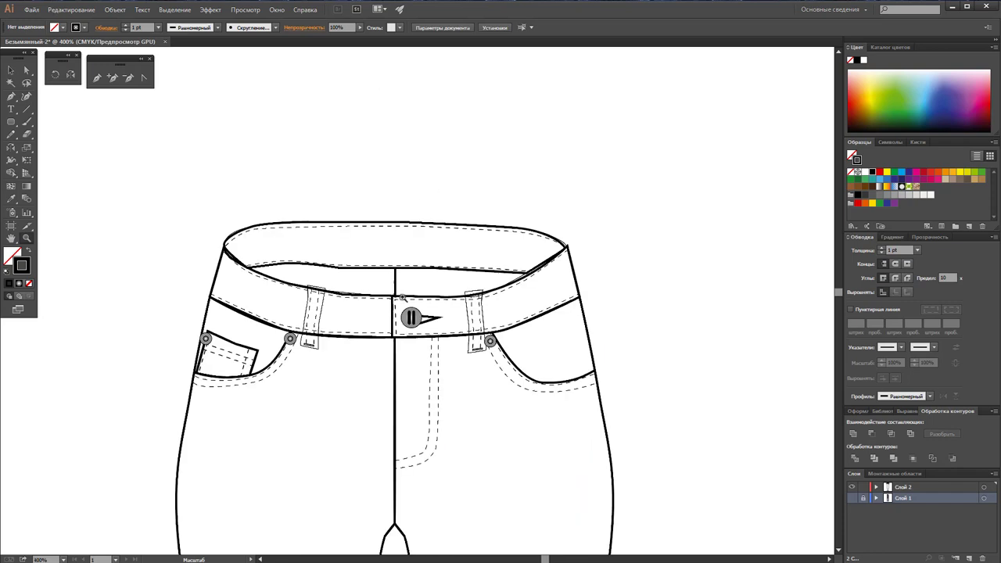
pyautogui.click(416, 311)
pyautogui.click(382, 269)
pyautogui.click(6, 69)
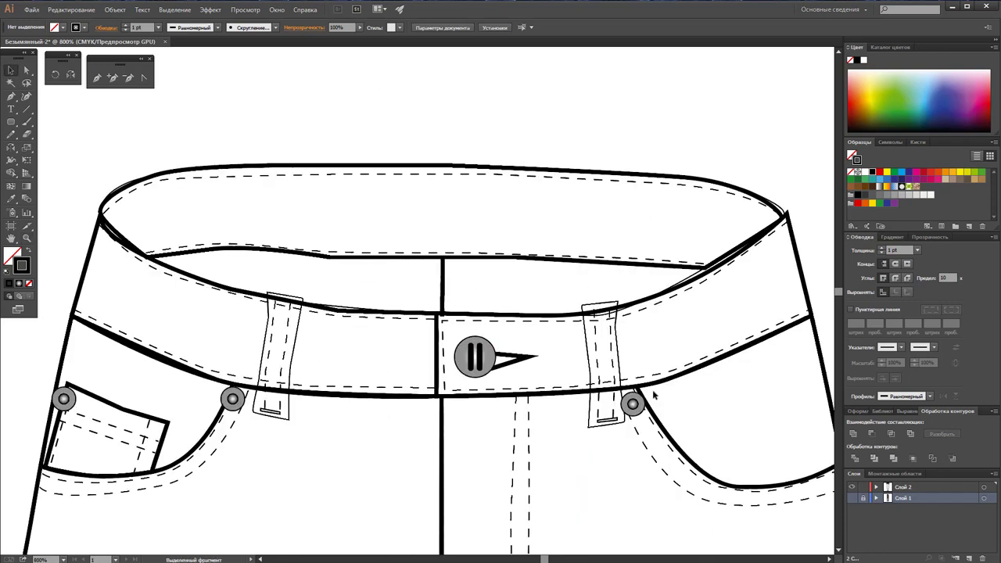
pyautogui.click(443, 281)
pyautogui.moveTo(443, 318); pyautogui.dragTo(443, 314)
pyautogui.click(472, 146)
# Step: Draw a narrow belt loop rectangle above the button with a 0.25 pt stroke
pyautogui.click(96, 79)
pyautogui.click(453, 256)
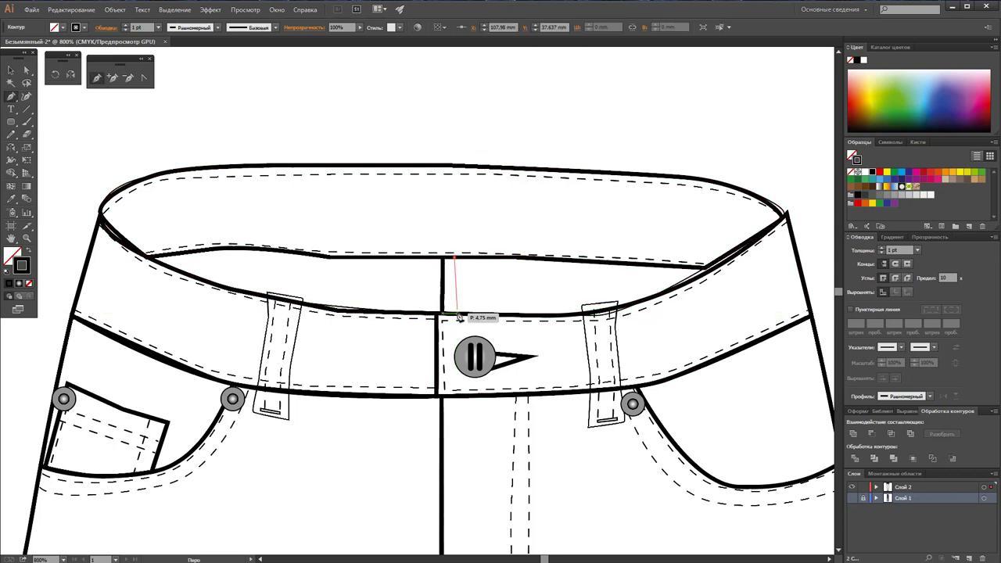
pyautogui.click(454, 313)
pyautogui.click(443, 313)
pyautogui.click(442, 256)
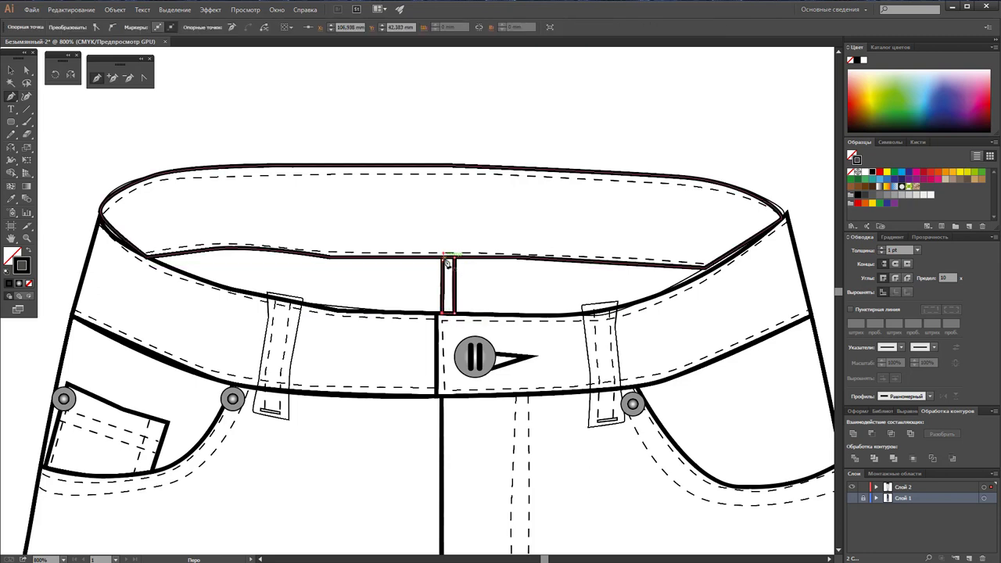
pyautogui.click(455, 258)
pyautogui.press('v')
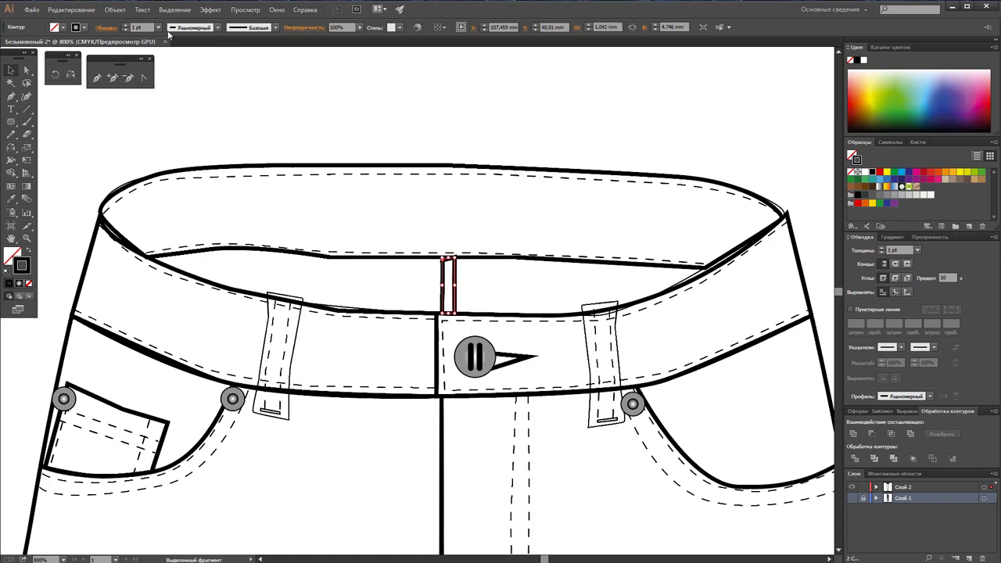
pyautogui.click(158, 28)
pyautogui.click(168, 36)
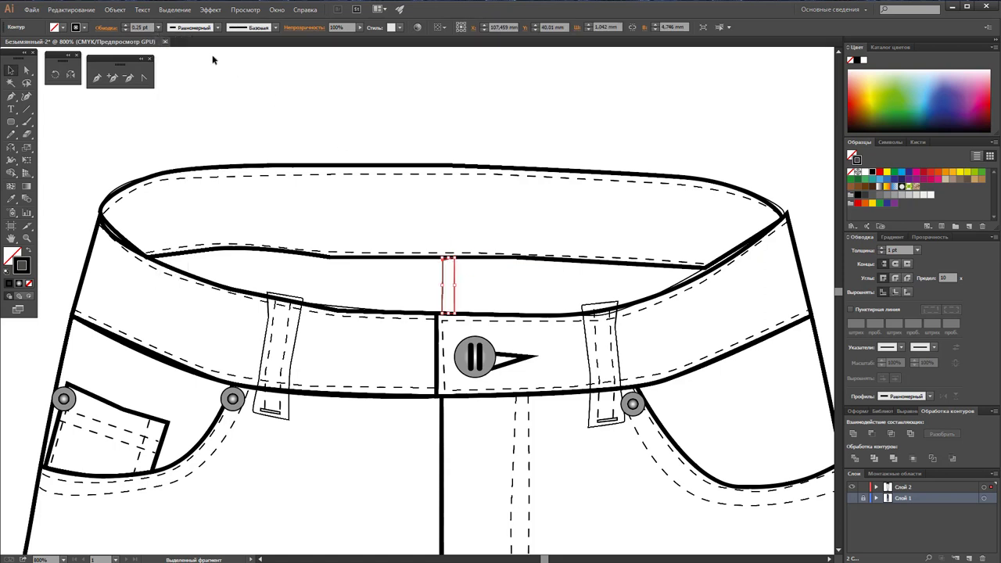
pyautogui.click(452, 243)
# Step: Reflect a copy of the belt loop rectangle to its left
pyautogui.click(449, 280)
pyautogui.click(70, 79)
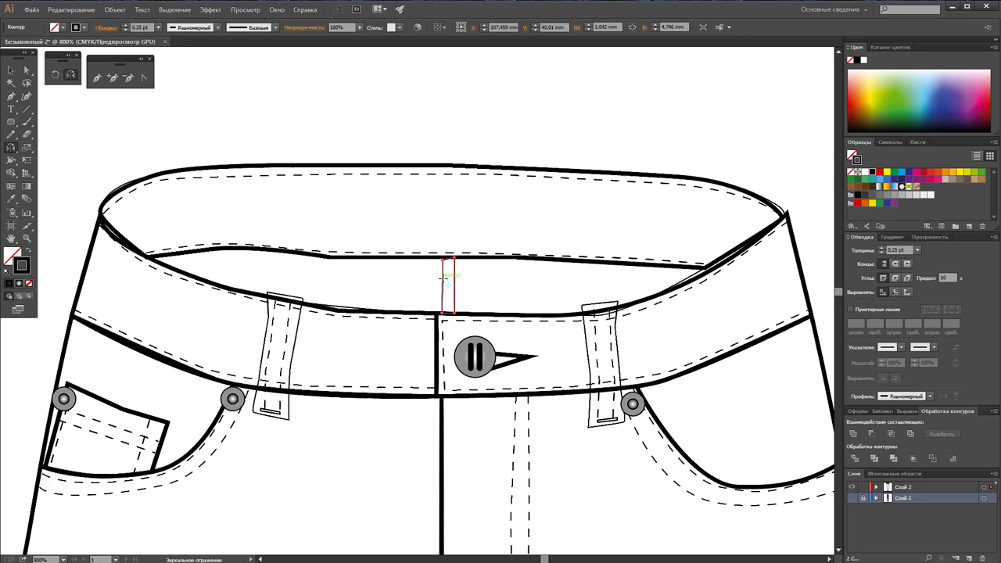
pyautogui.click(443, 275)
pyautogui.moveTo(446, 226); pyautogui.dragTo(426, 263)
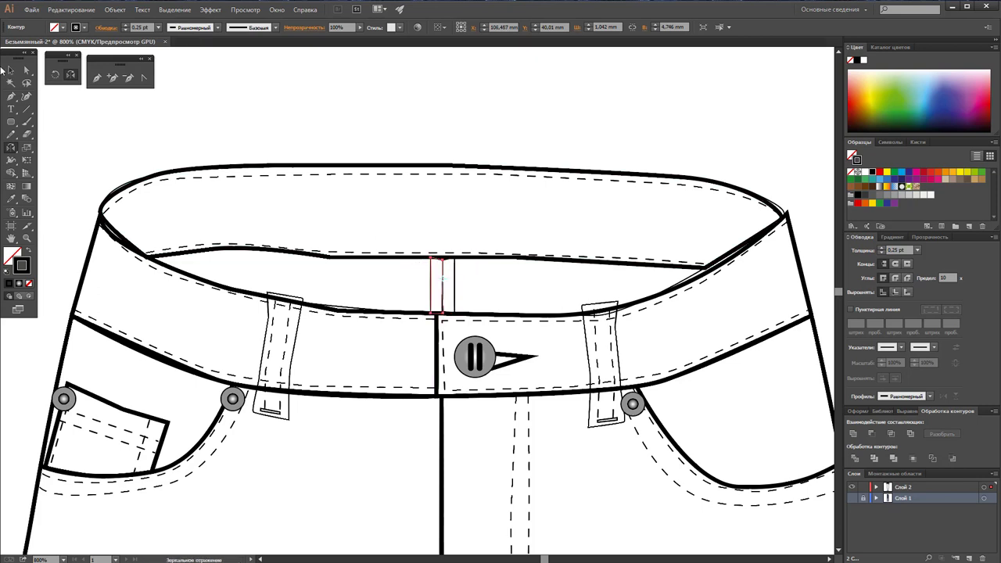
pyautogui.click(10, 70)
pyautogui.click(411, 129)
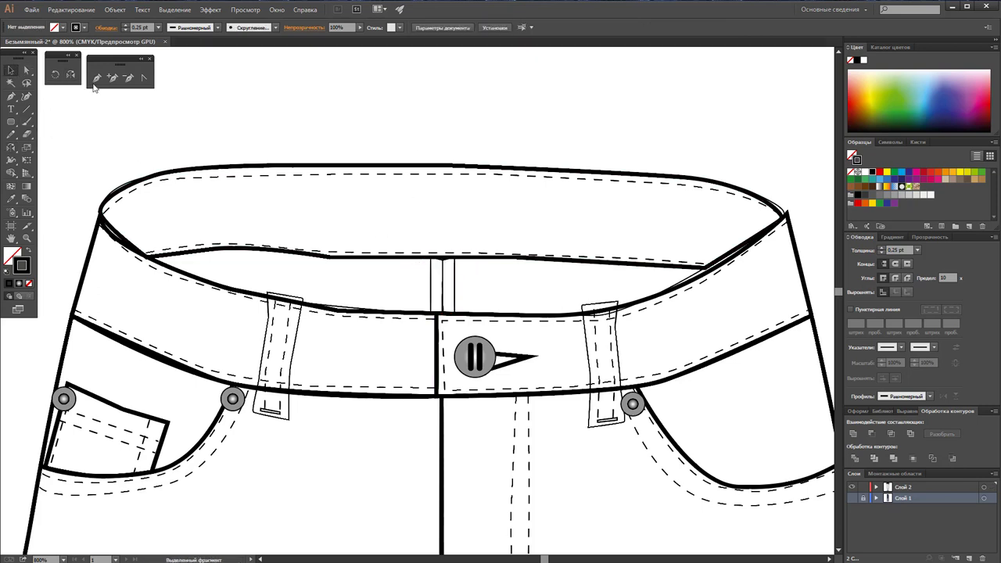
# Step: Draw a short 1 pt vertical line through the waistband and nudge the centre line right
pyautogui.click(26, 108)
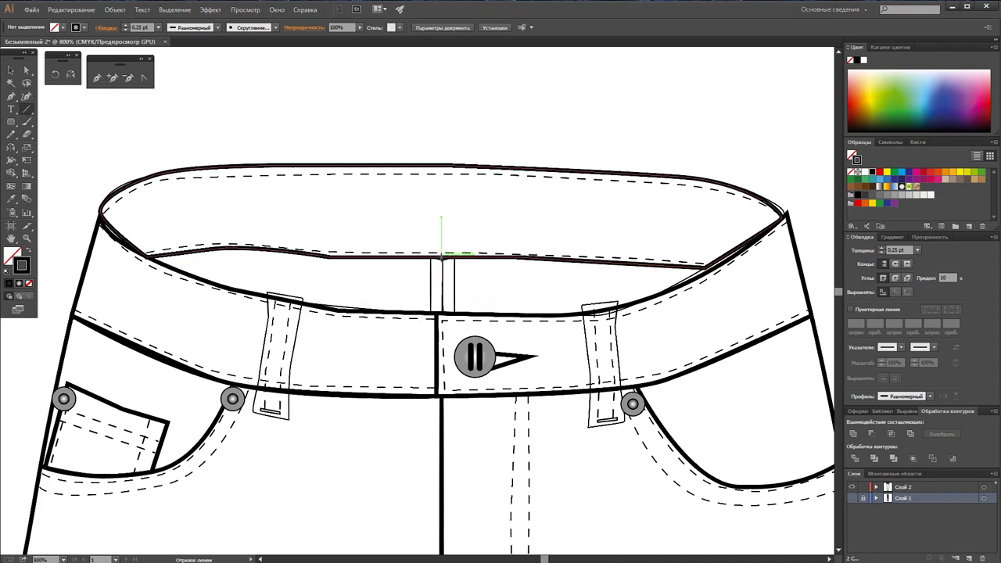
pyautogui.moveTo(442, 256); pyautogui.dragTo(442, 313)
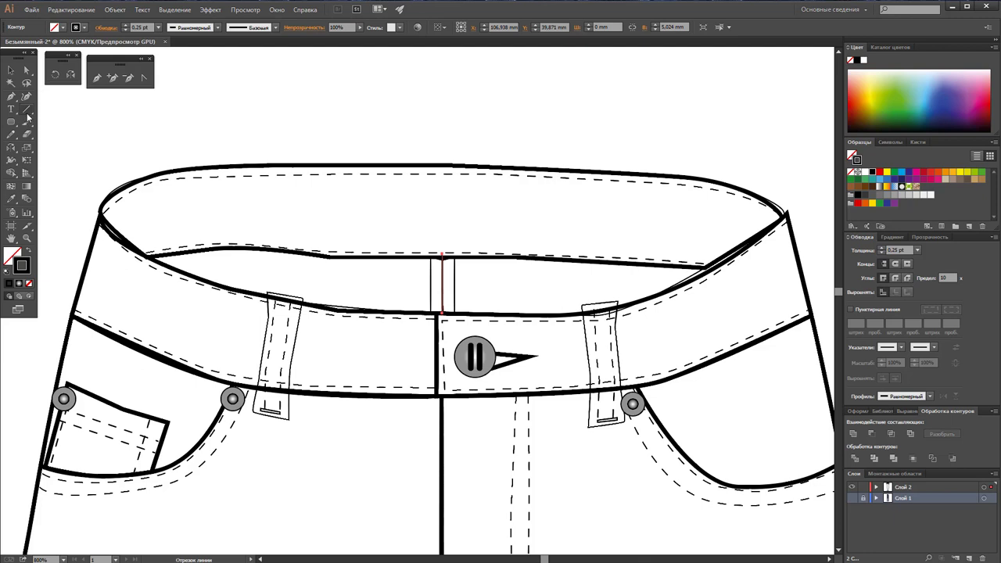
pyautogui.click(158, 27)
pyautogui.click(175, 74)
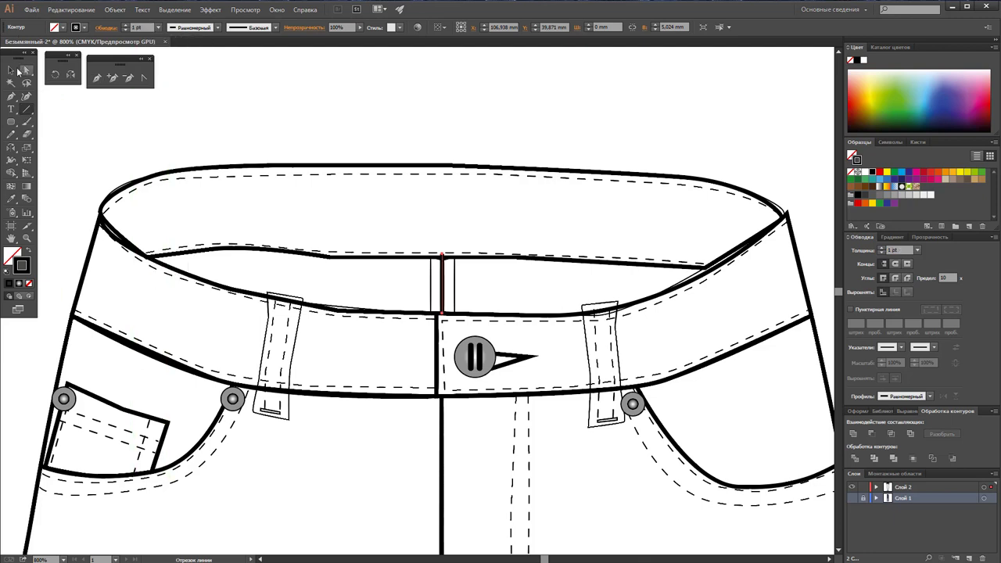
pyautogui.click(15, 71)
pyautogui.click(395, 145)
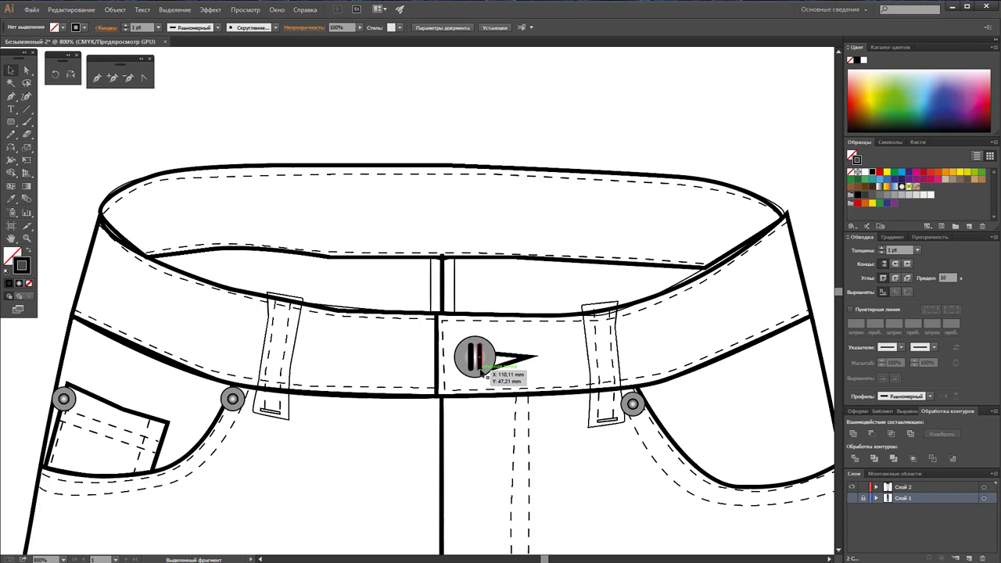
pyautogui.moveTo(444, 285); pyautogui.dragTo(454, 285)
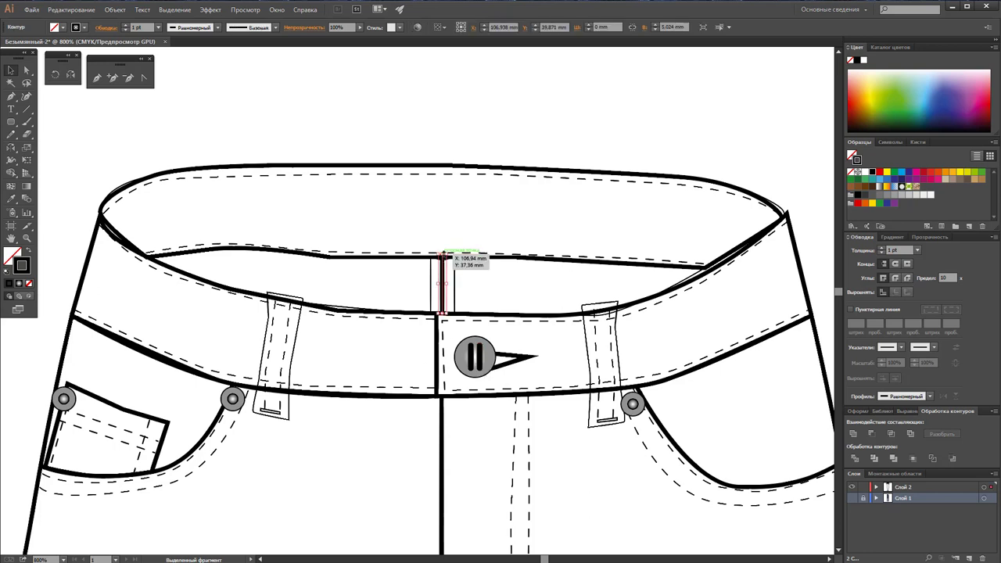
# Step: Zoom to 600% and set the left belt loop's outline to 1 pt with Direct Selection
pyautogui.press('z')
pyautogui.moveTo(496, 421); pyautogui.dragTo(381, 374)
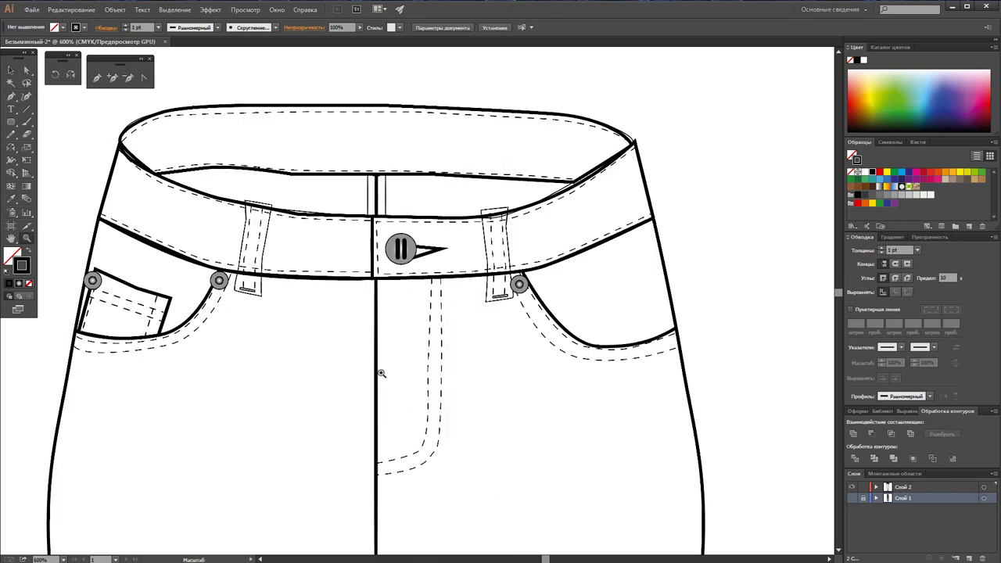
pyautogui.press('a')
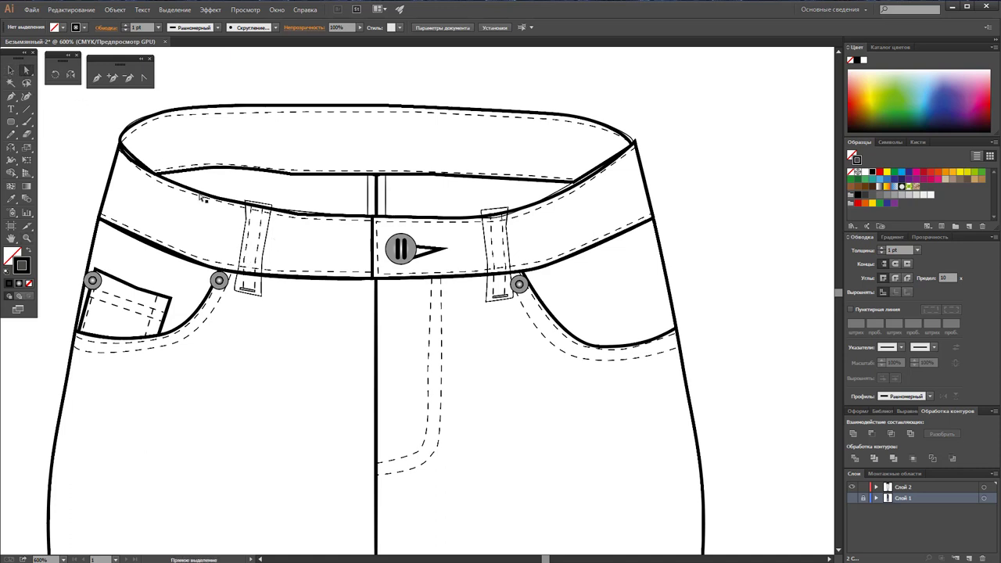
pyautogui.click(270, 245)
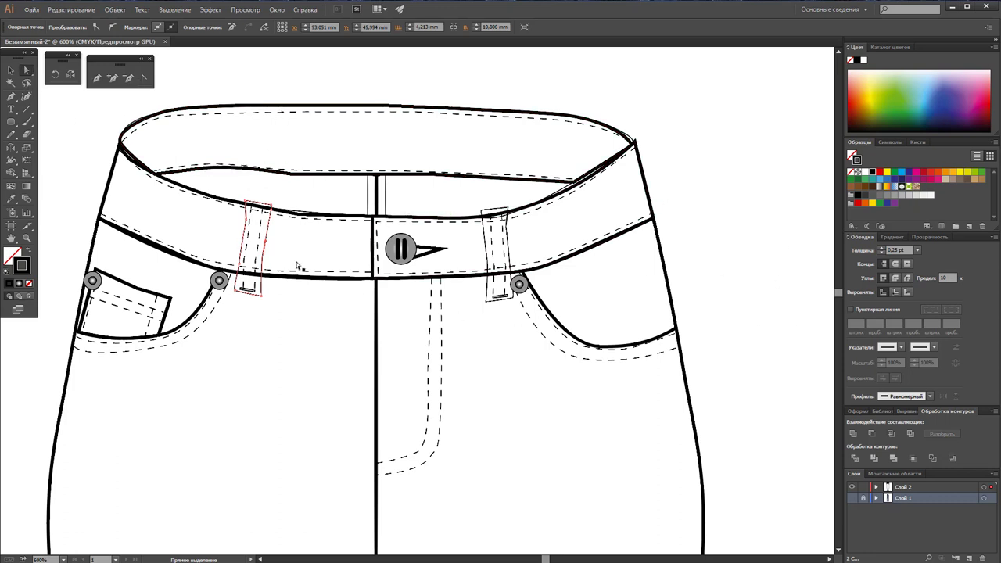
pyautogui.click(917, 249)
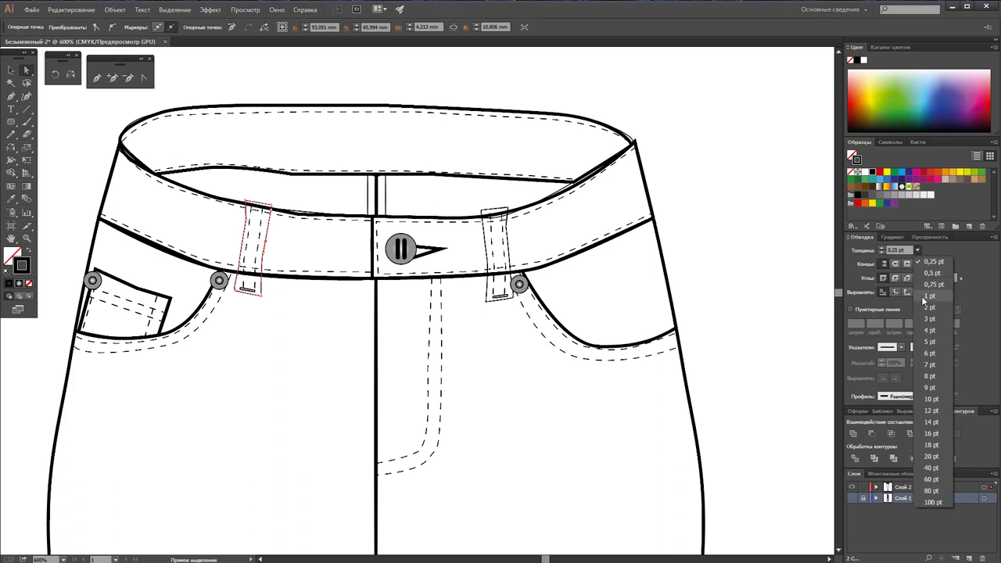
pyautogui.click(924, 297)
# Step: Set the whole right belt loop group to 1 pt, then undo that change
pyautogui.click(499, 235)
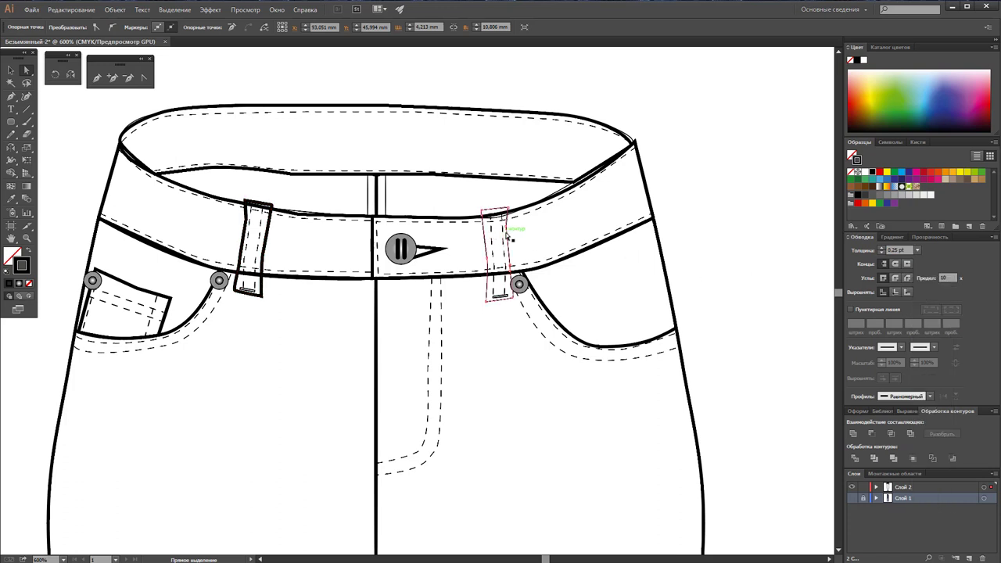
pyautogui.click(10, 70)
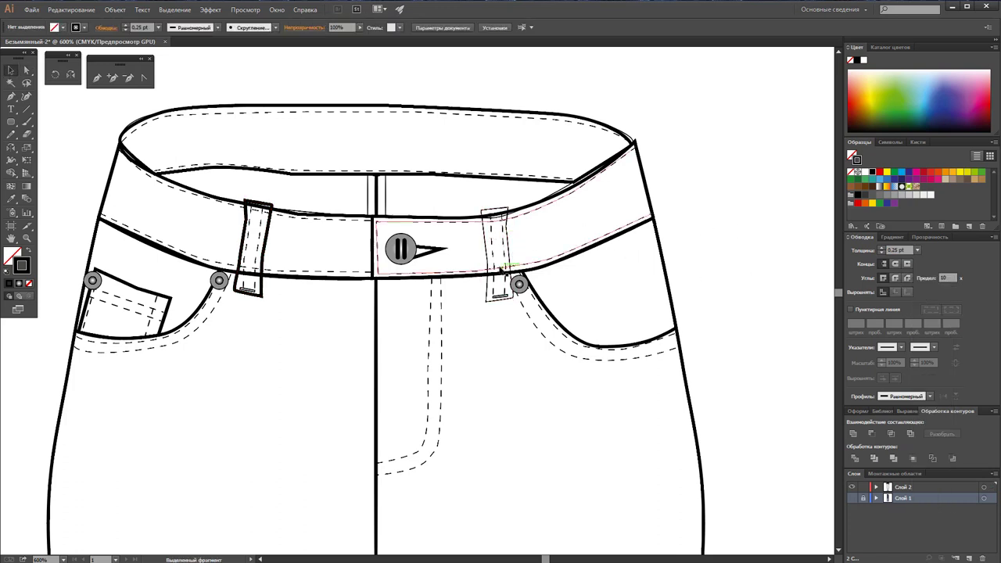
pyautogui.click(918, 250)
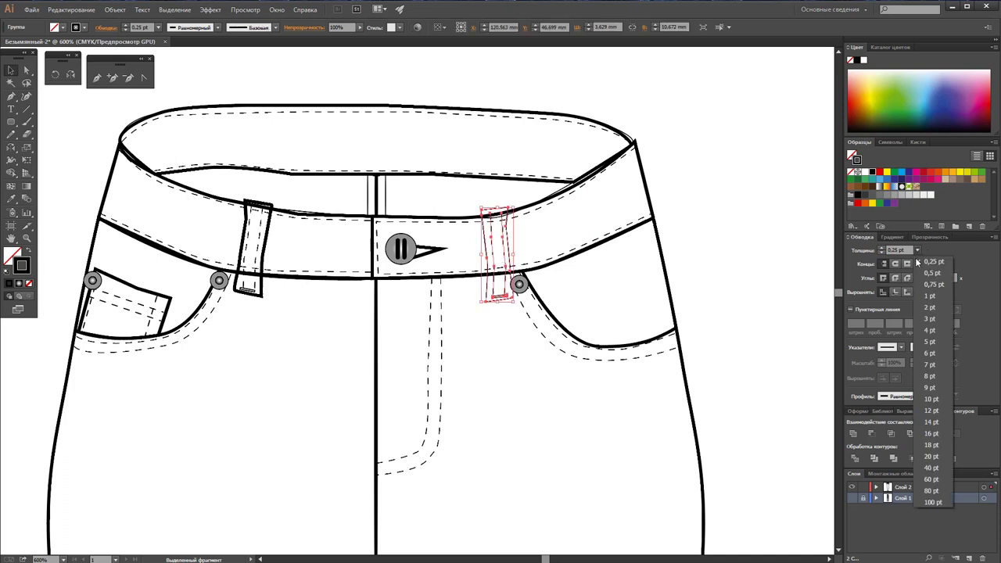
pyautogui.click(926, 297)
pyautogui.click(675, 253)
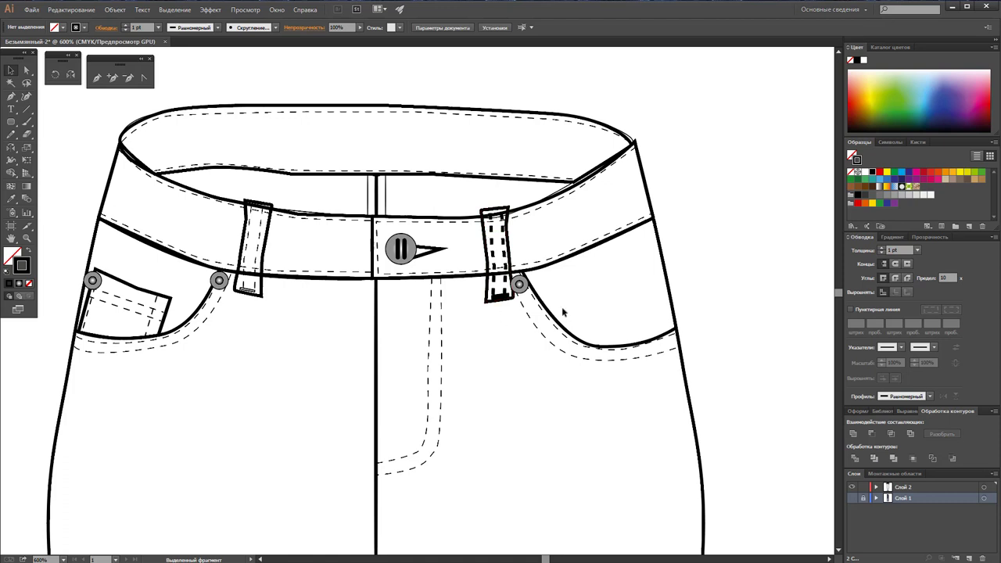
pyautogui.hotkey('ctrl', 'z')
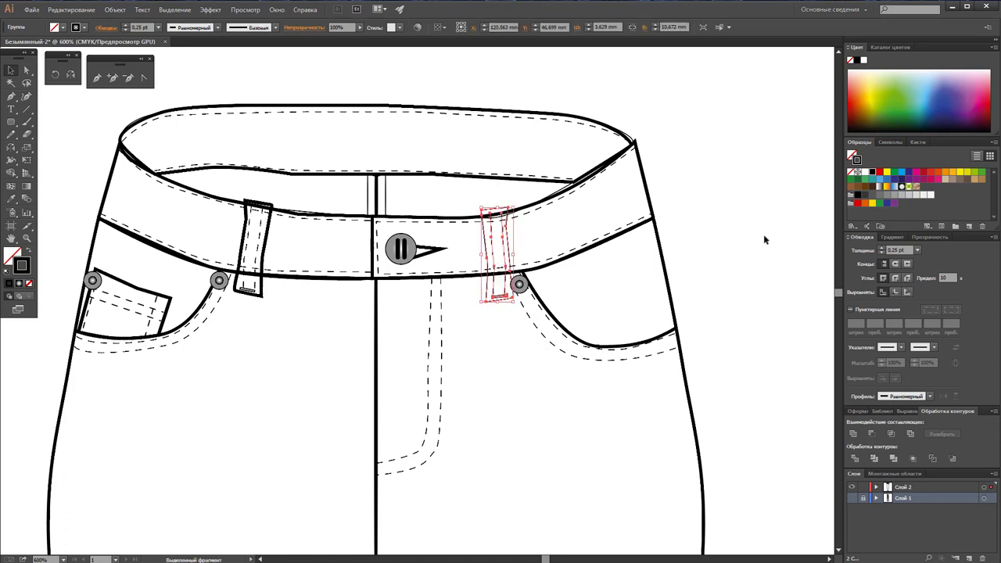
pyautogui.hotkey('ctrl', 'z')
pyautogui.hotkey('ctrl', 'z')
# Step: Set just the right belt loop's outline path to 1 pt stroke
pyautogui.click(28, 71)
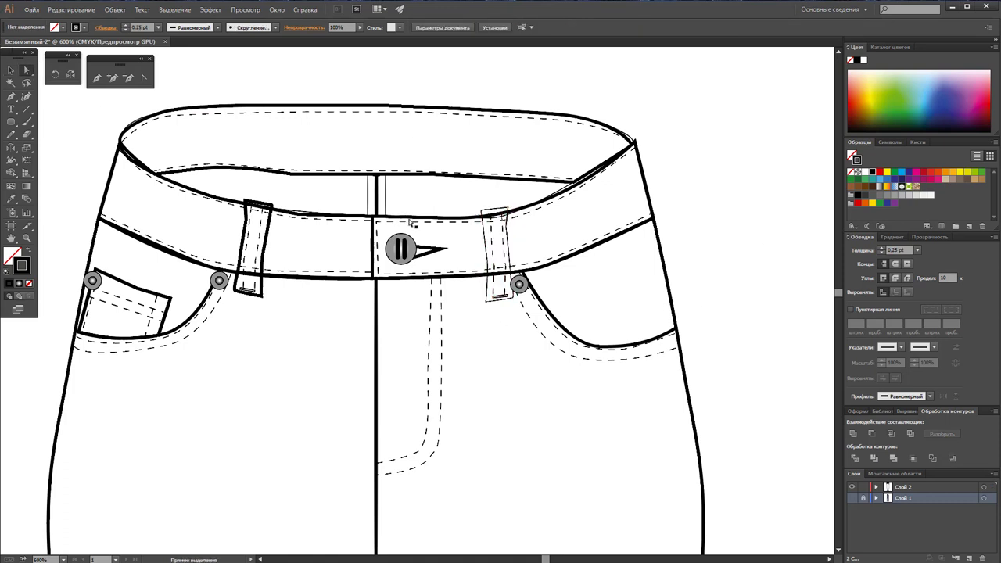
pyautogui.click(484, 243)
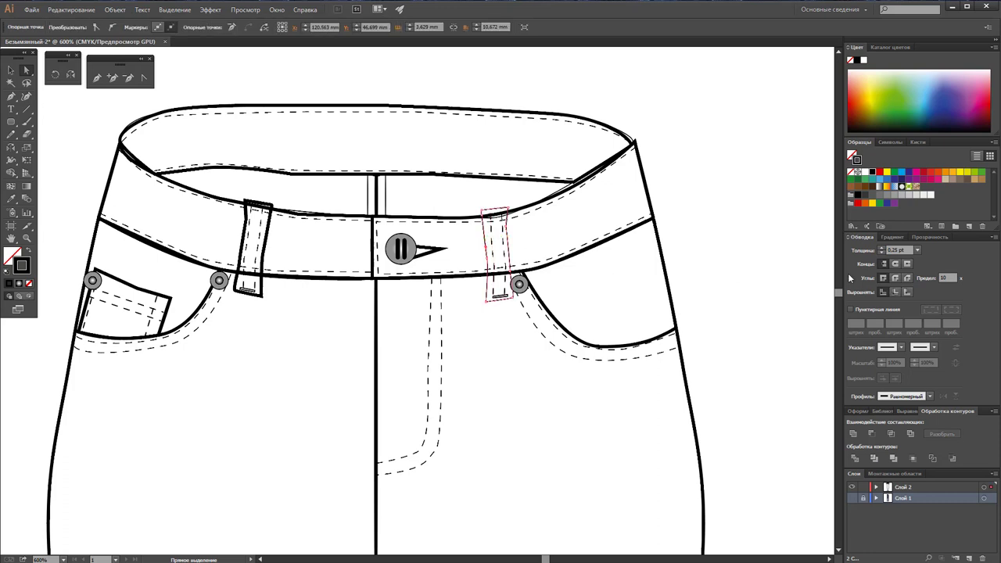
pyautogui.click(917, 250)
pyautogui.click(927, 294)
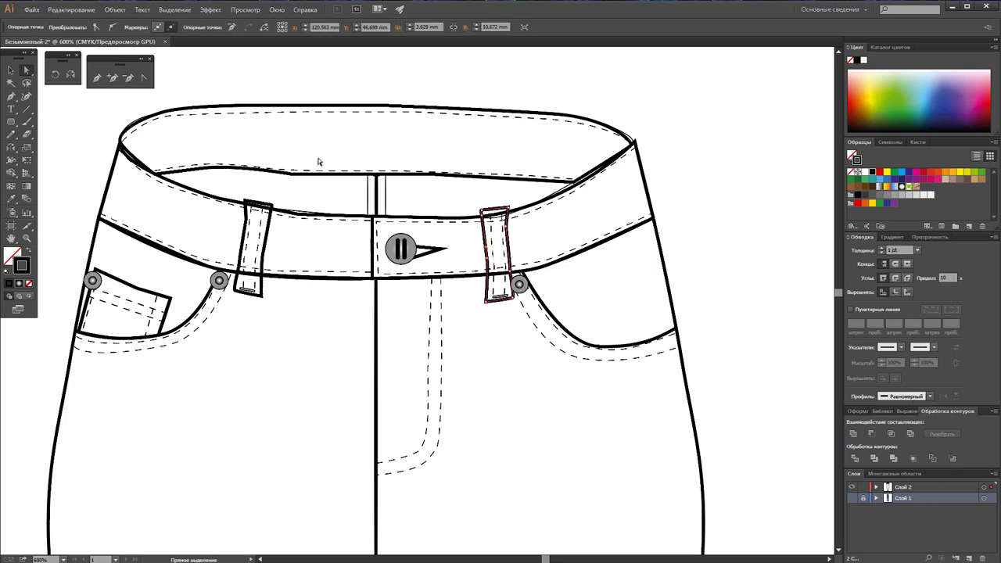
pyautogui.click(11, 70)
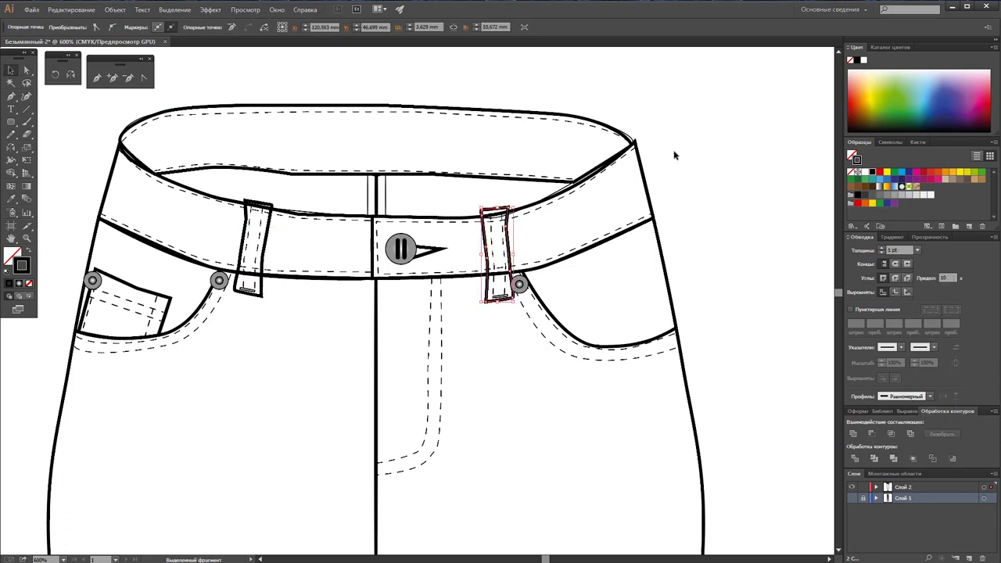
pyautogui.click(692, 156)
# Step: Select both front belt loops and fill them with white
pyautogui.click(505, 250)
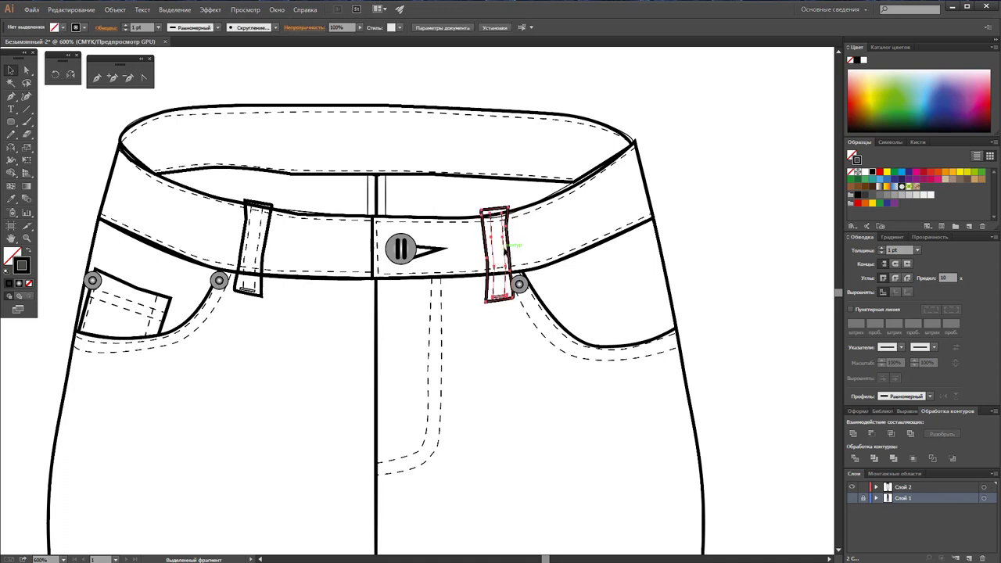
pyautogui.keyDown('shift'); pyautogui.click(247, 249); pyautogui.keyUp('shift')
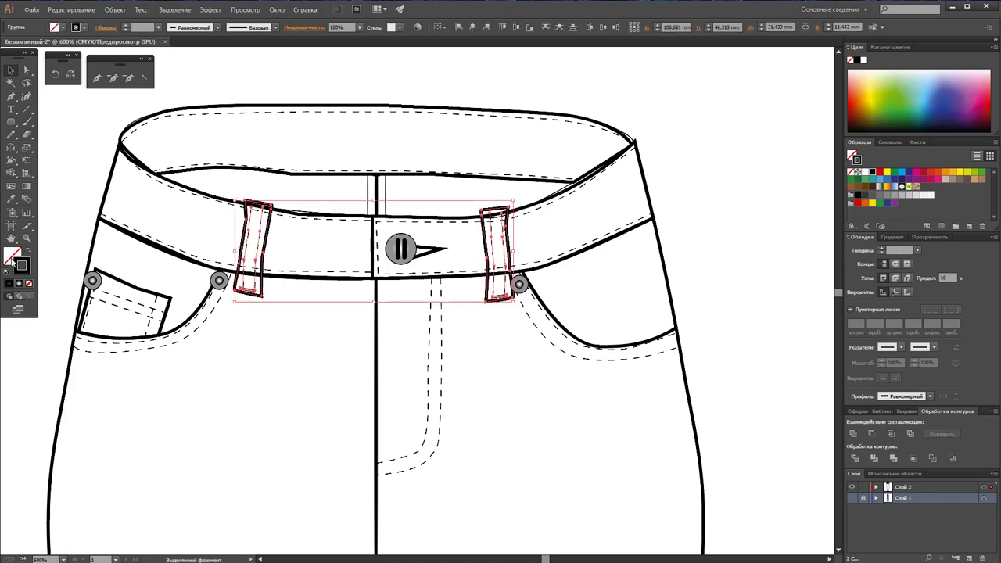
pyautogui.click(13, 259)
pyautogui.click(864, 176)
# Step: Zoom in to about 400% on the jeans waistband
pyautogui.click(774, 237)
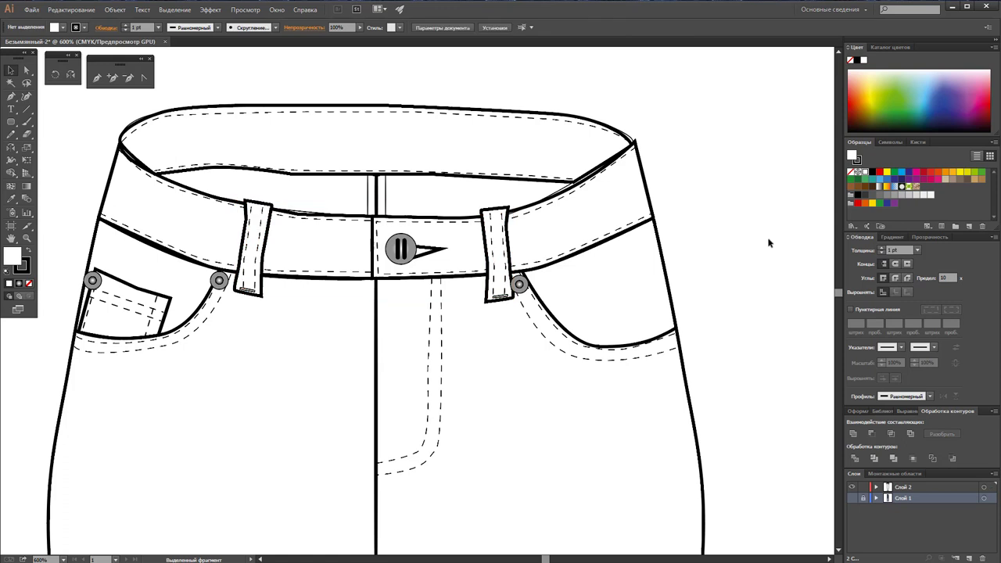
pyautogui.press('z')
pyautogui.keyDown('alt'); pyautogui.click(509, 360); pyautogui.keyUp('alt')
pyautogui.keyDown('alt'); pyautogui.click(381, 380); pyautogui.keyUp('alt')
pyautogui.keyDown('alt'); pyautogui.click(397, 373); pyautogui.keyUp('alt')
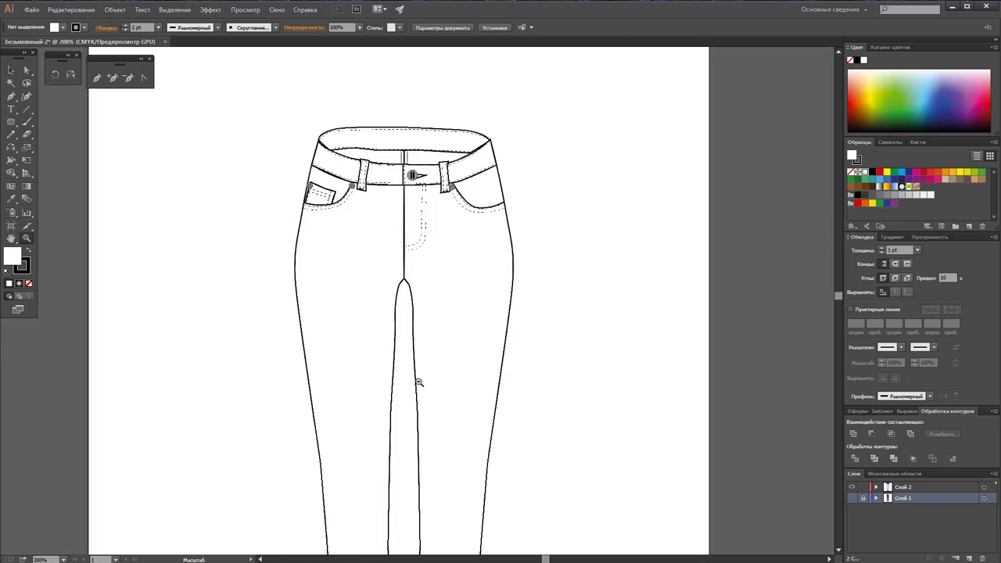
pyautogui.keyDown('alt'); pyautogui.click(417, 380); pyautogui.keyUp('alt')
pyautogui.keyDown('alt'); pyautogui.click(418, 357); pyautogui.keyUp('alt')
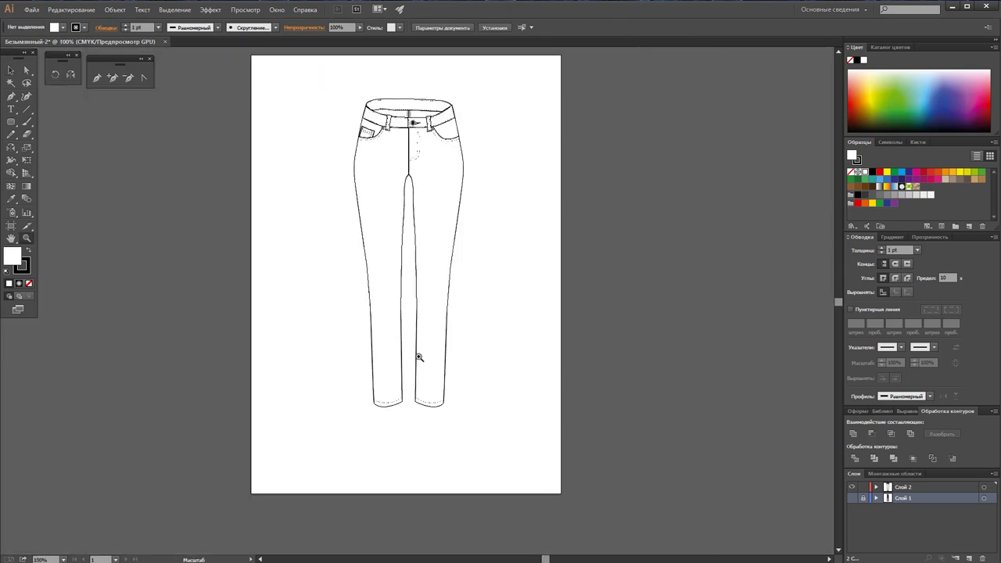
pyautogui.click(452, 327)
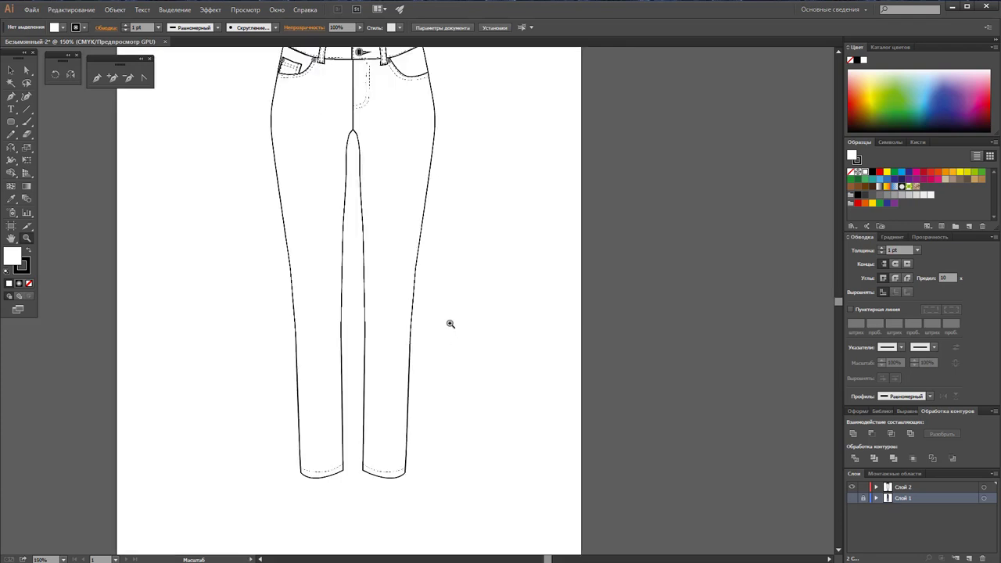
pyautogui.scroll(5, 450, 324)
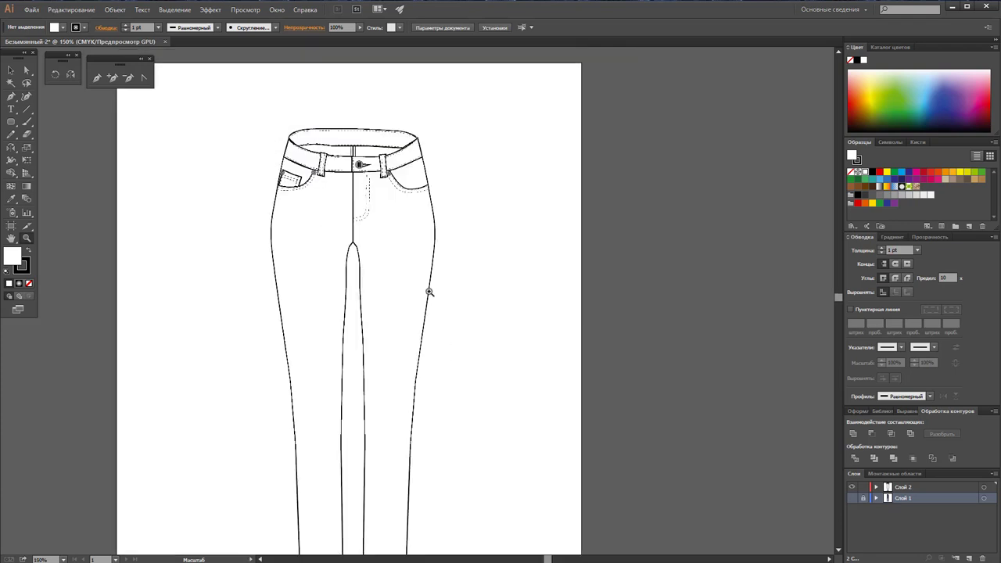
pyautogui.scroll(1, 429, 292)
pyautogui.scroll(1, 427, 287)
pyautogui.click(383, 225)
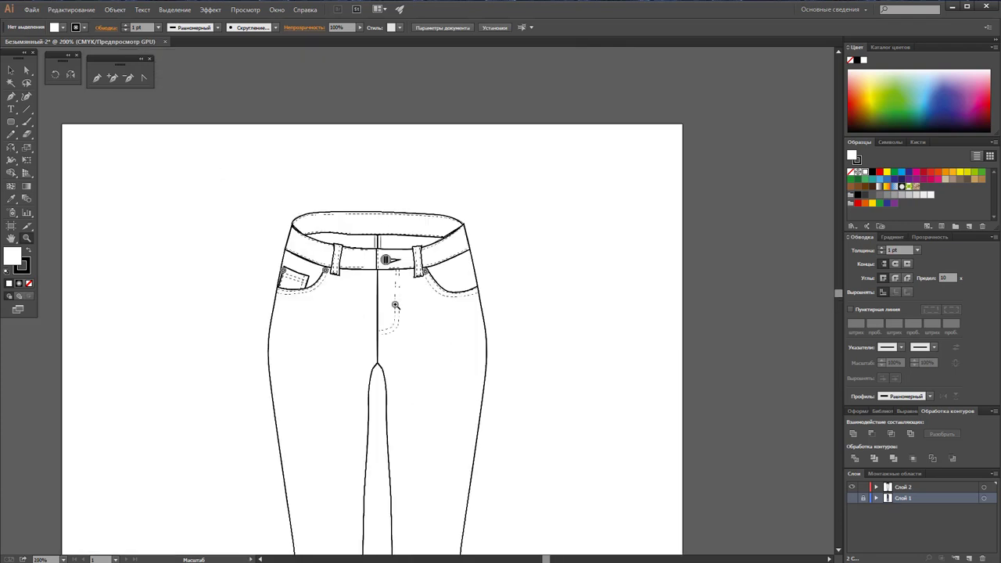
pyautogui.click(395, 305)
pyautogui.click(384, 275)
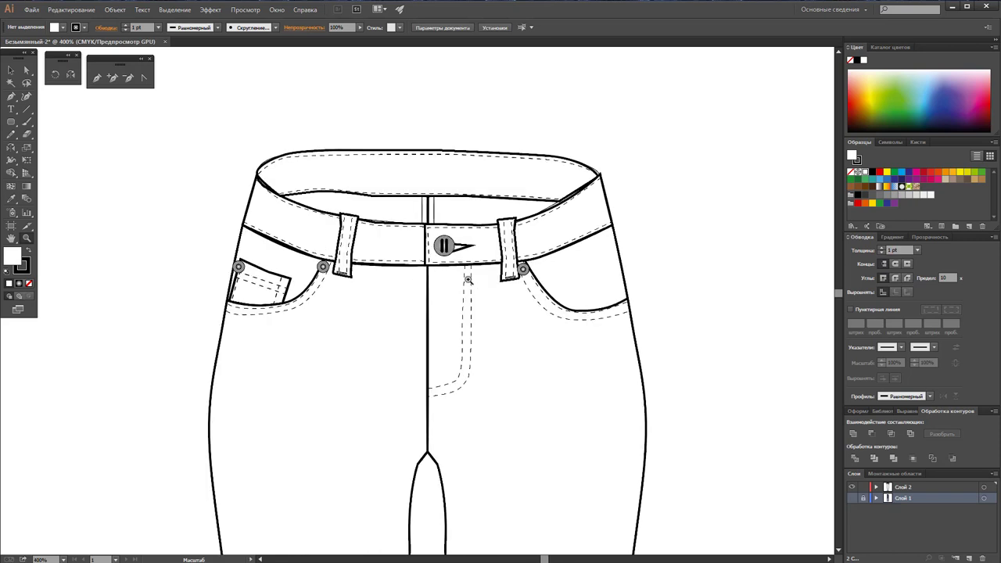
# Step: Fill the waistband paths with the light grey swatch
pyautogui.click(17, 72)
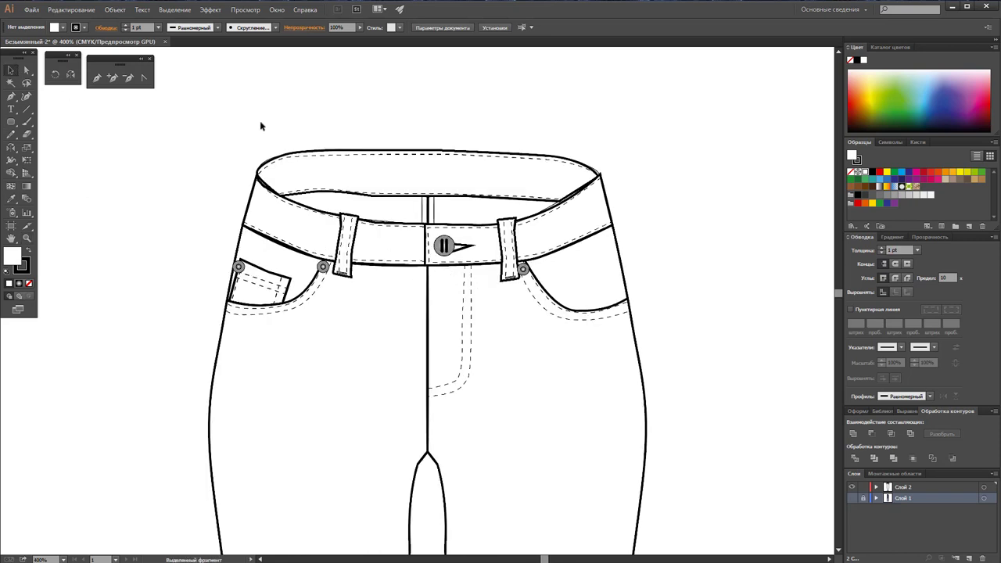
pyautogui.click(425, 156)
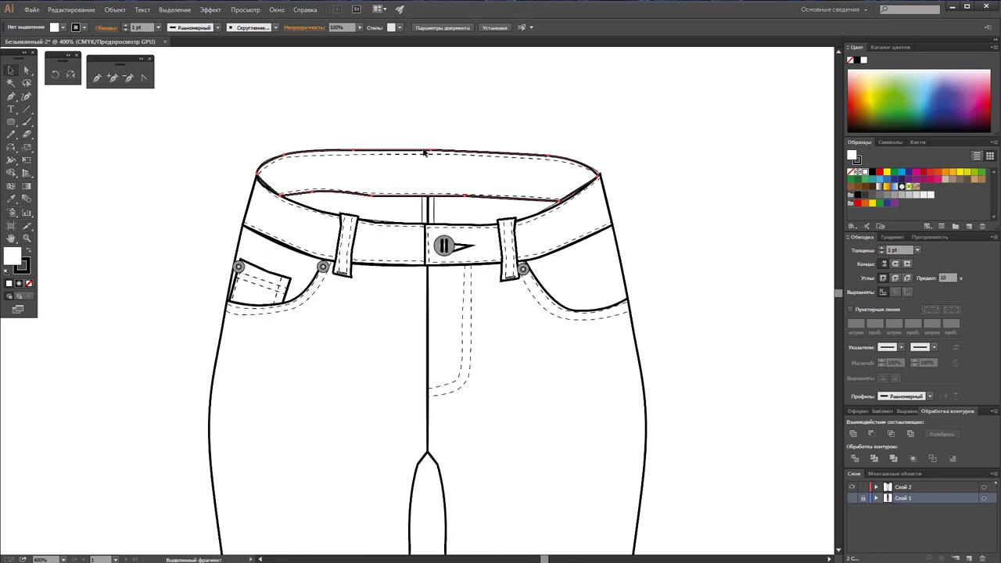
pyautogui.click(928, 195)
pyautogui.hotkey('ctrl', 'shift', 'a')
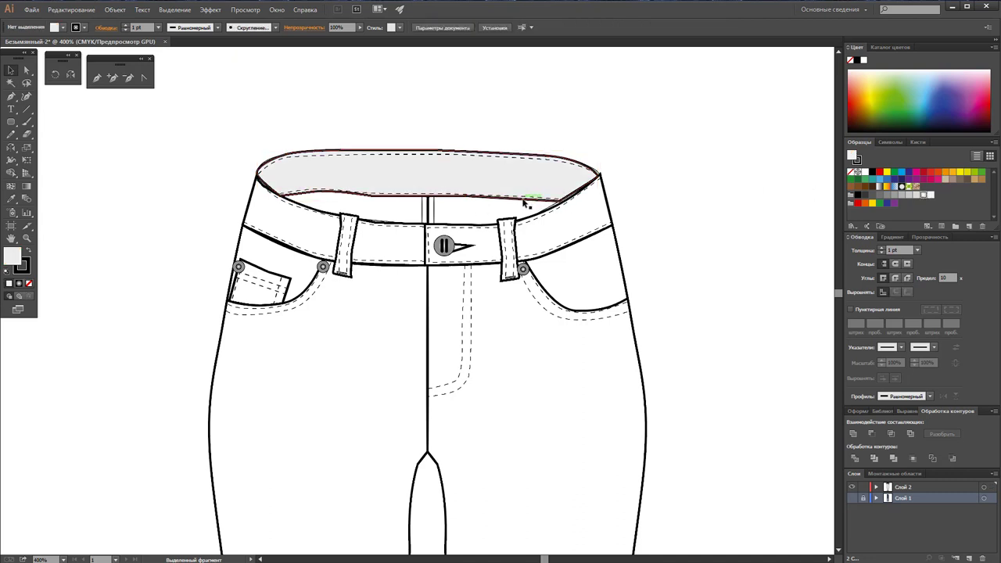
pyautogui.moveTo(534, 120); pyautogui.dragTo(516, 202)
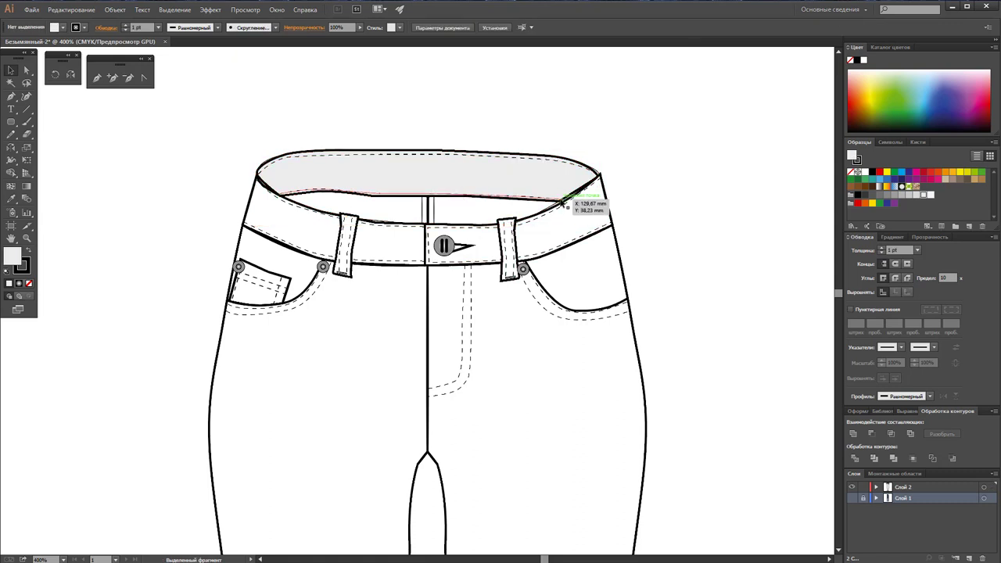
pyautogui.moveTo(520, 125); pyautogui.dragTo(509, 210)
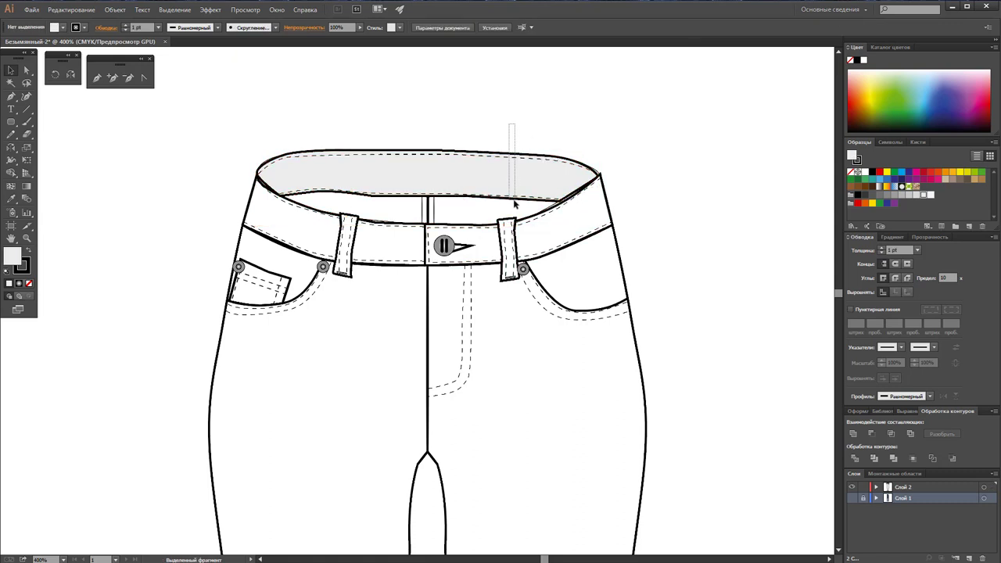
pyautogui.click(922, 196)
pyautogui.click(696, 201)
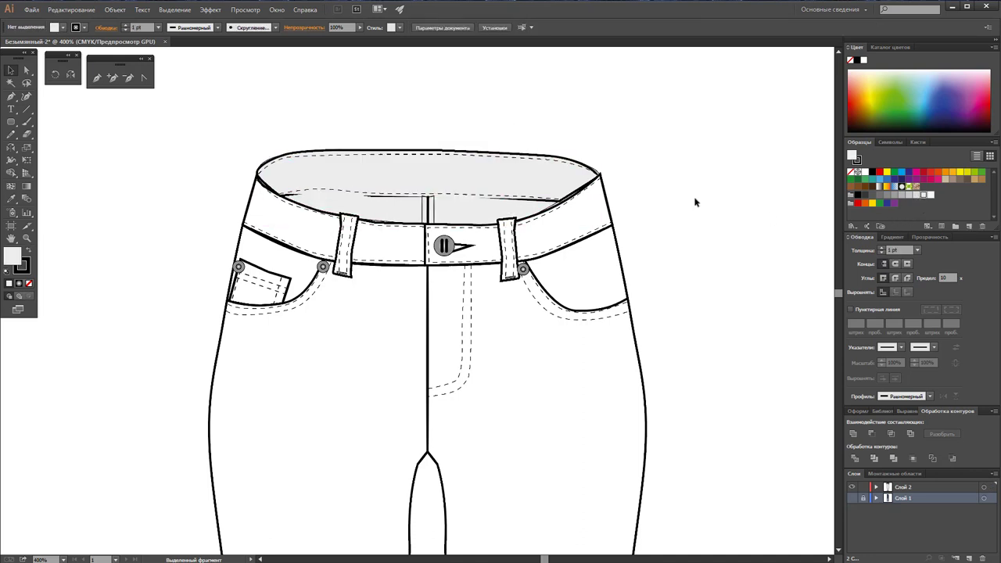
# Step: Set the inner waistband curve's fill to None
pyautogui.click(472, 196)
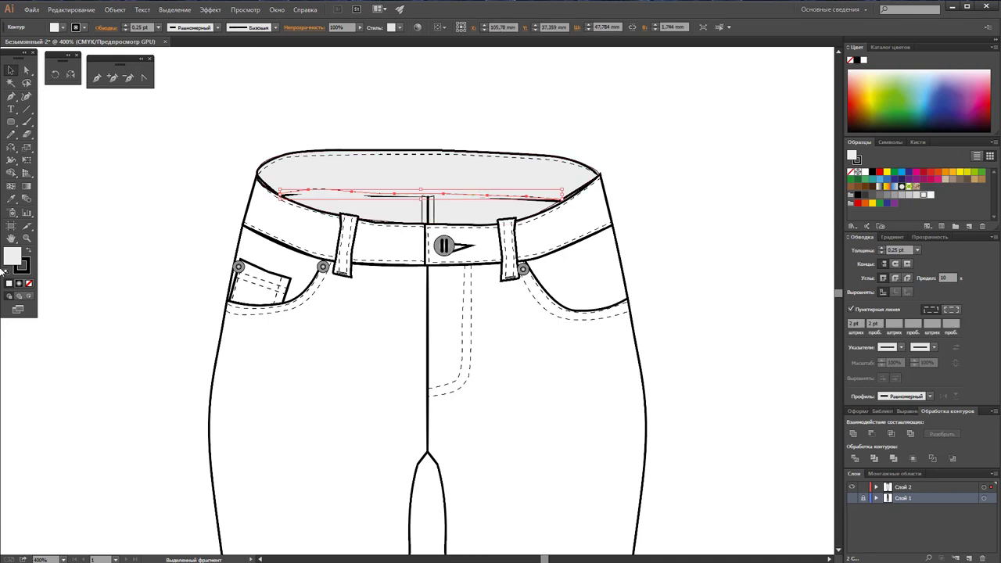
pyautogui.click(29, 283)
pyautogui.click(206, 271)
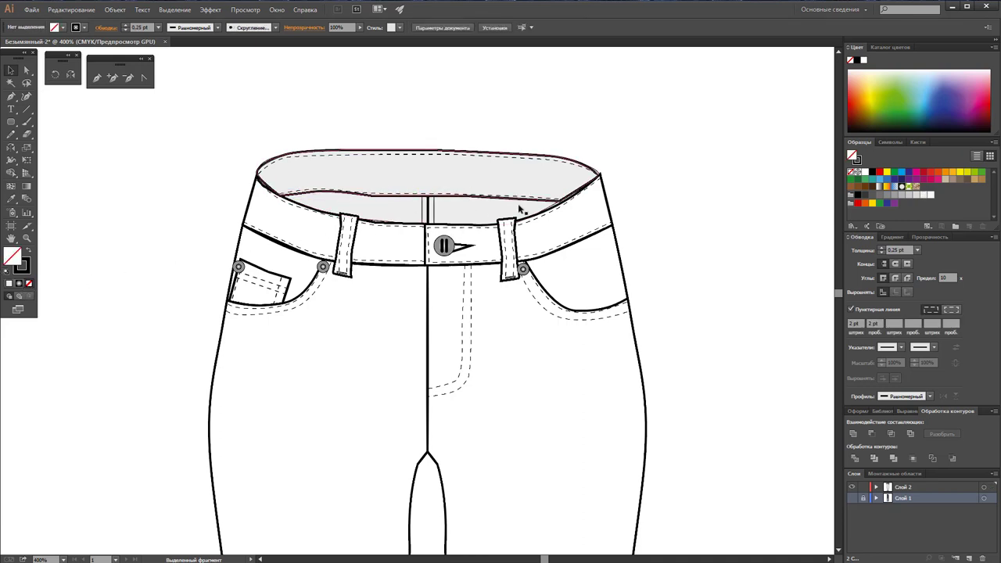
# Step: Fill the zipper pull with the light grey swatch
pyautogui.scroll(-2, 472, 312)
pyautogui.scroll(-2, 471, 313)
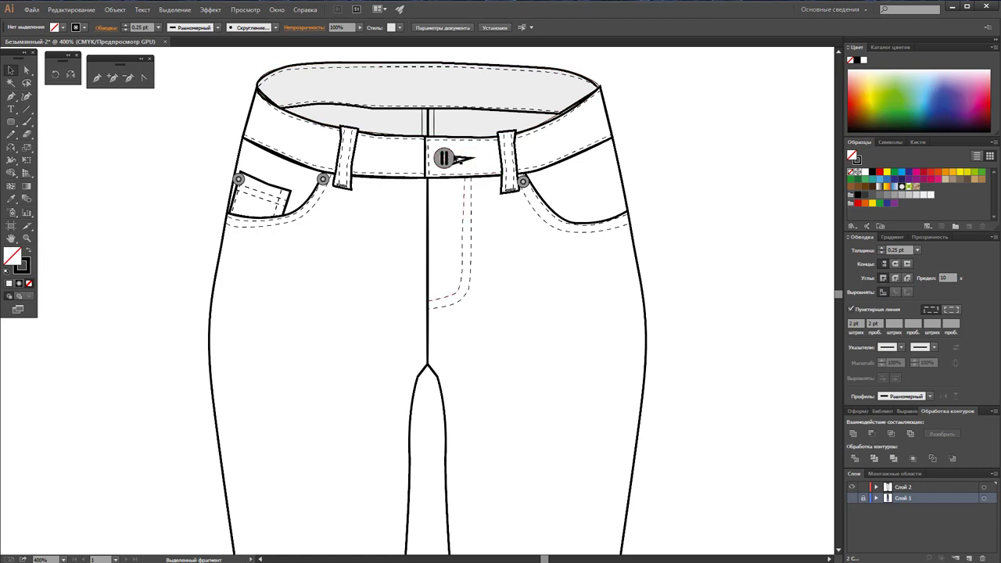
pyautogui.click(464, 159)
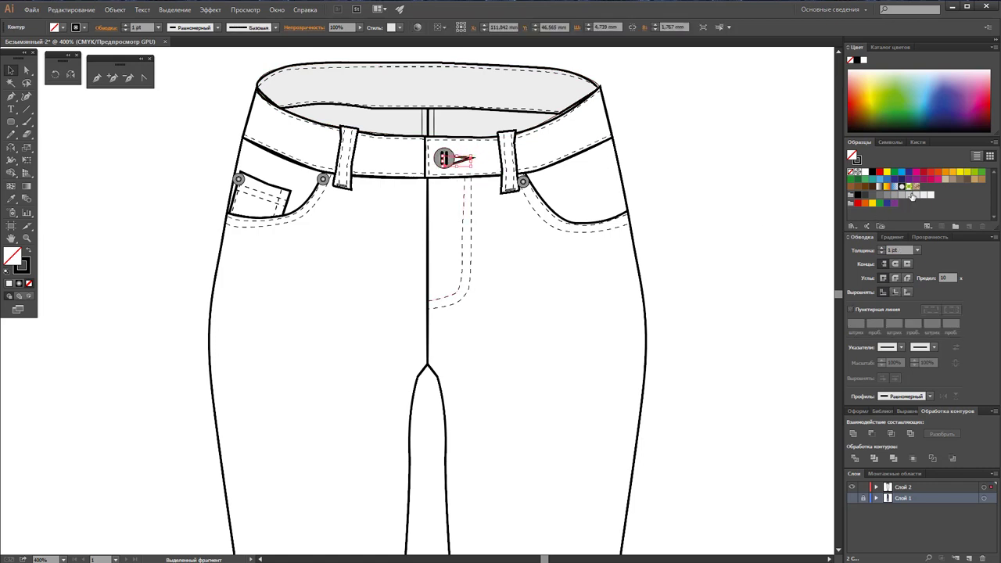
pyautogui.click(911, 194)
pyautogui.click(747, 161)
pyautogui.scroll(-1, 708, 330)
pyautogui.scroll(2, 688, 322)
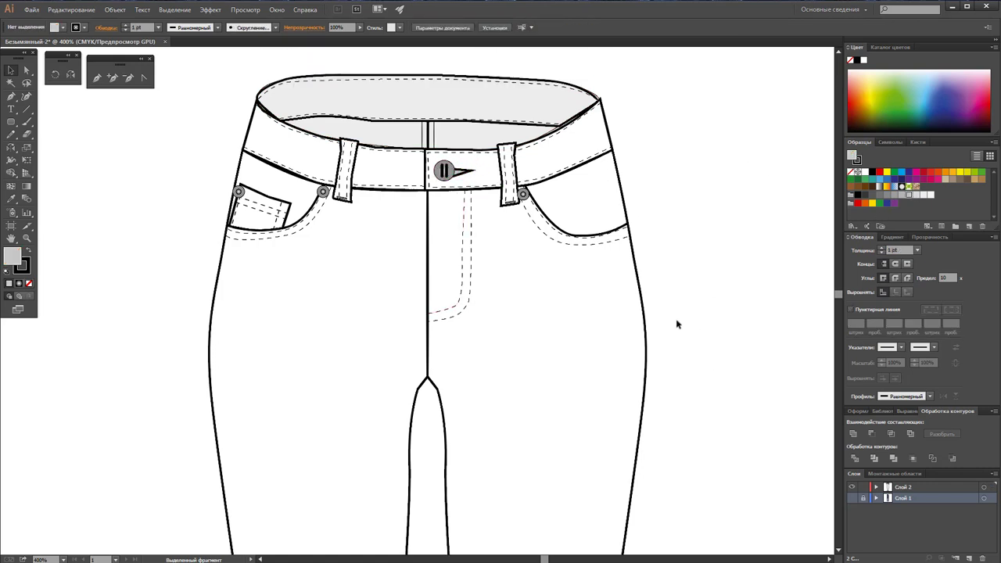
pyautogui.scroll(-3, 752, 287)
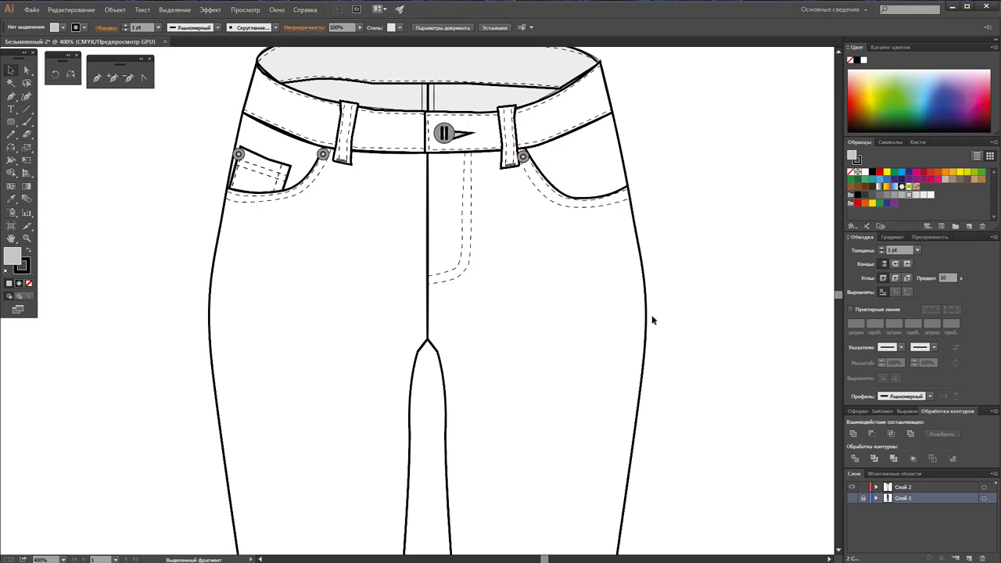
pyautogui.press('z')
pyautogui.keyDown('alt'); pyautogui.click(497, 236); pyautogui.keyUp('alt')
# Step: Select all the jeans paths and group them together
pyautogui.keyDown('alt'); pyautogui.click(390, 357); pyautogui.keyUp('alt')
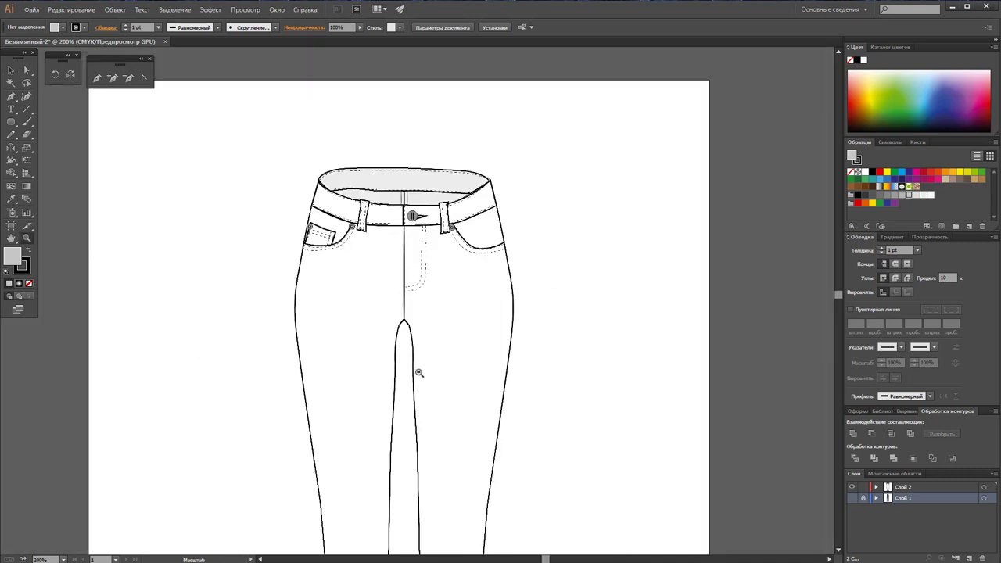
pyautogui.keyDown('alt'); pyautogui.click(420, 373); pyautogui.keyUp('alt')
pyautogui.keyDown('alt'); pyautogui.click(432, 363); pyautogui.keyUp('alt')
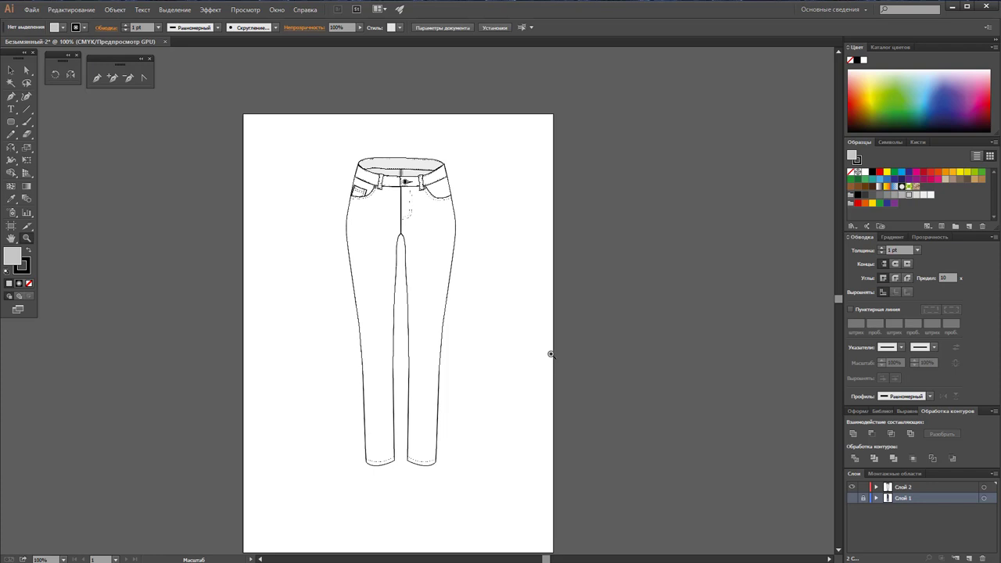
pyautogui.click(441, 312)
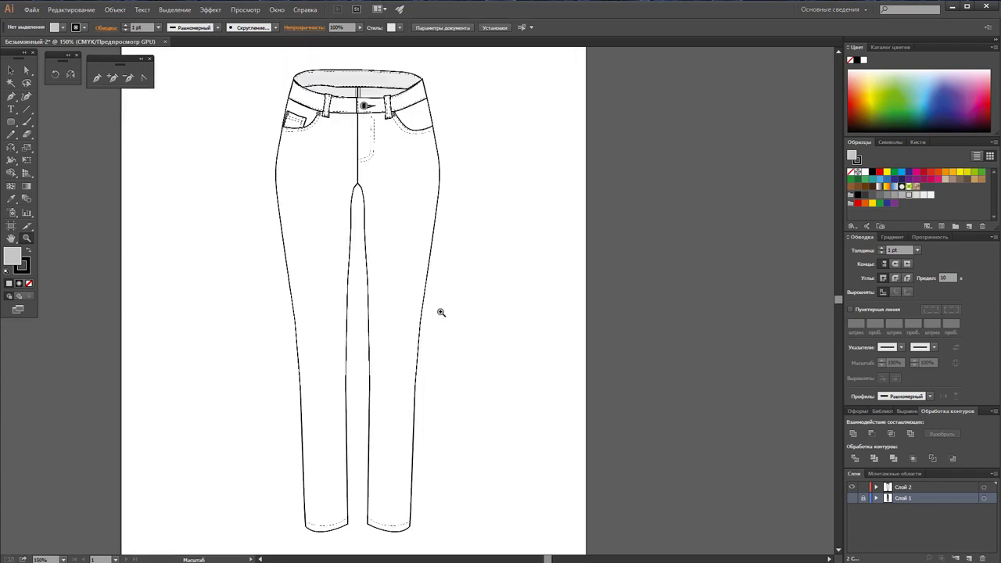
pyautogui.click(10, 72)
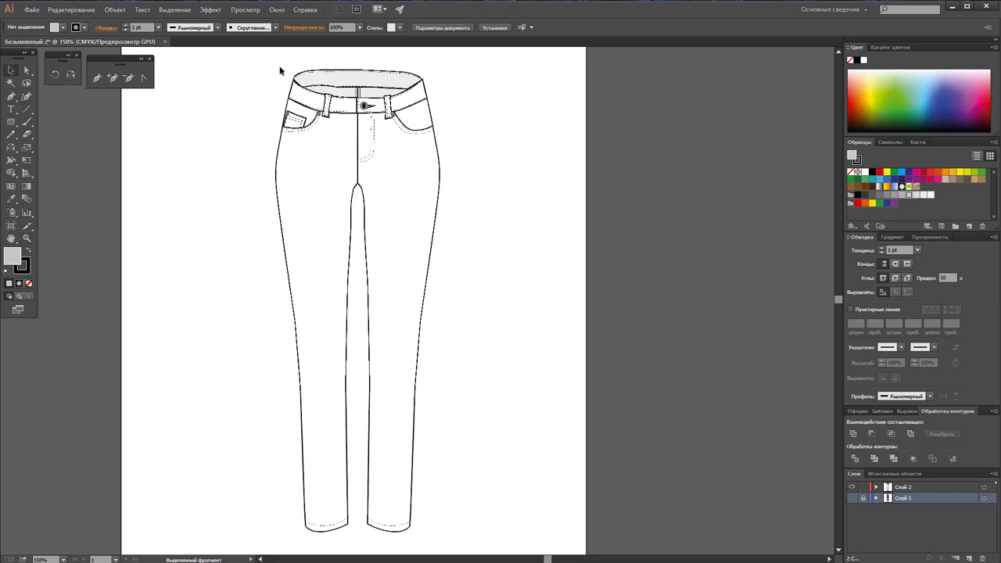
pyautogui.moveTo(258, 62)
pyautogui.mouseDown()
pyautogui.moveTo(484, 557)
pyautogui.moveTo(489, 516)
pyautogui.mouseUp()
pyautogui.rightClick(376, 273)
pyautogui.click(400, 324)
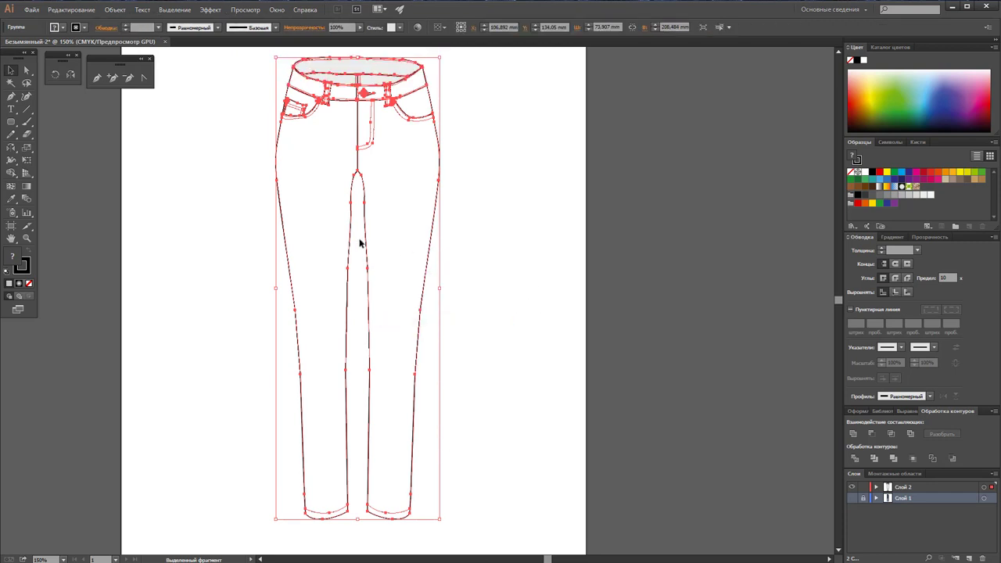
# Step: Shift the jeans group about 84 mm right and widen the artboard to 243.53 mm
pyautogui.moveTo(371, 238)
pyautogui.mouseDown()
pyautogui.moveTo(551, 238)
pyautogui.moveTo(578, 248)
pyautogui.mouseUp()
pyautogui.click(11, 225)
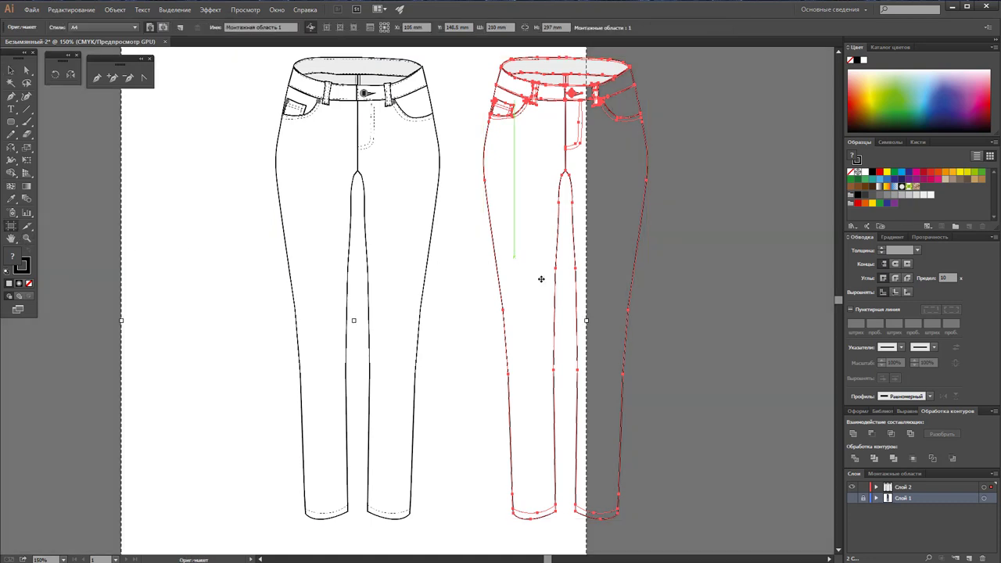
pyautogui.moveTo(587, 320); pyautogui.dragTo(661, 320)
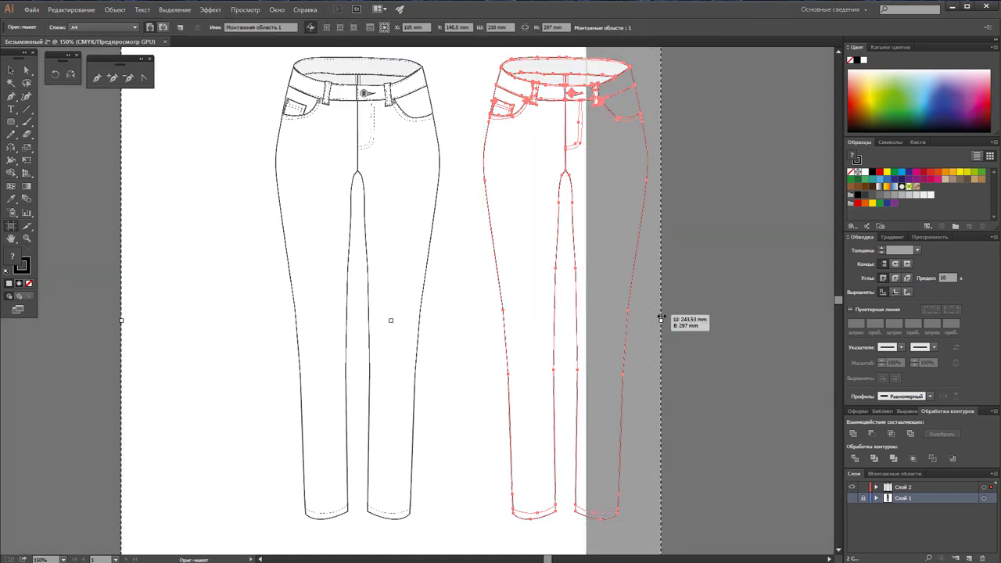
pyautogui.click(17, 70)
pyautogui.click(449, 297)
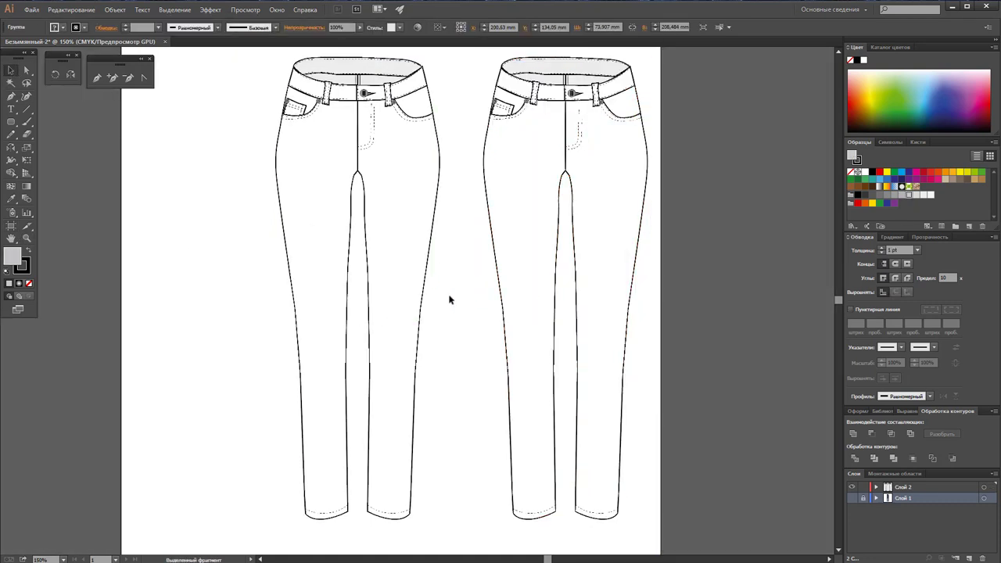
pyautogui.click(28, 238)
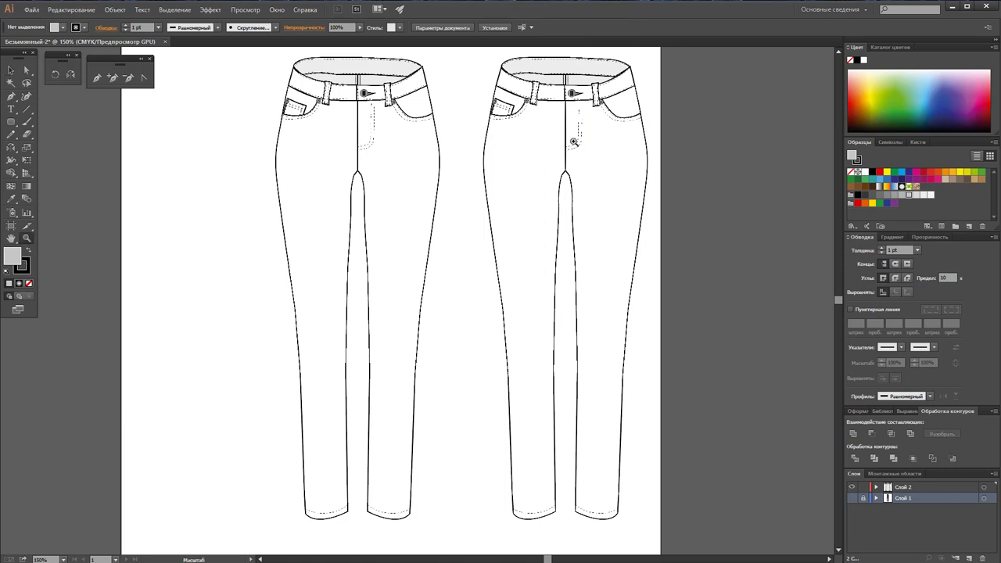
# Step: Ungroup the copied jeans and move both belt loops to the artboard's top-right
pyautogui.click(558, 144)
pyautogui.click(456, 310)
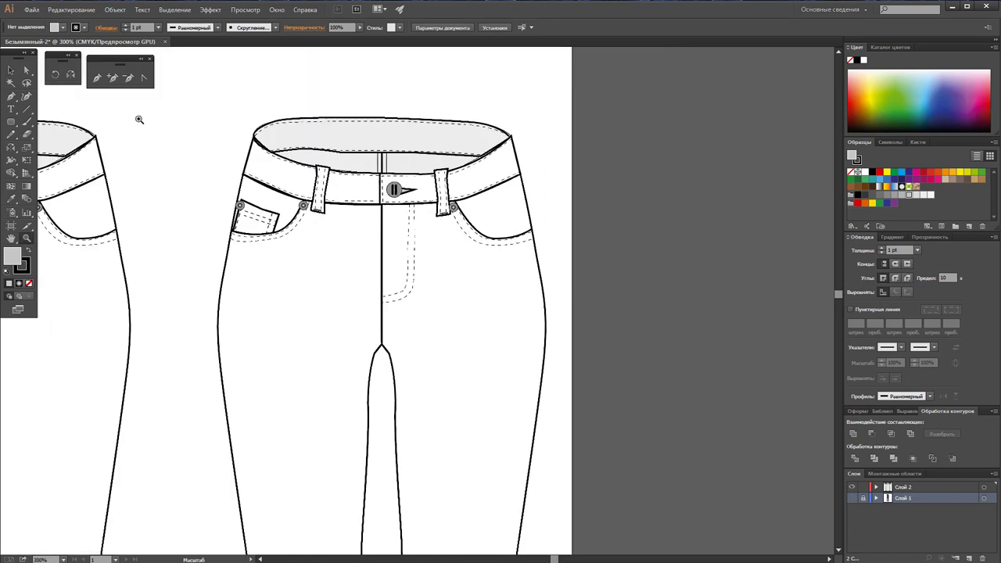
pyautogui.click(10, 71)
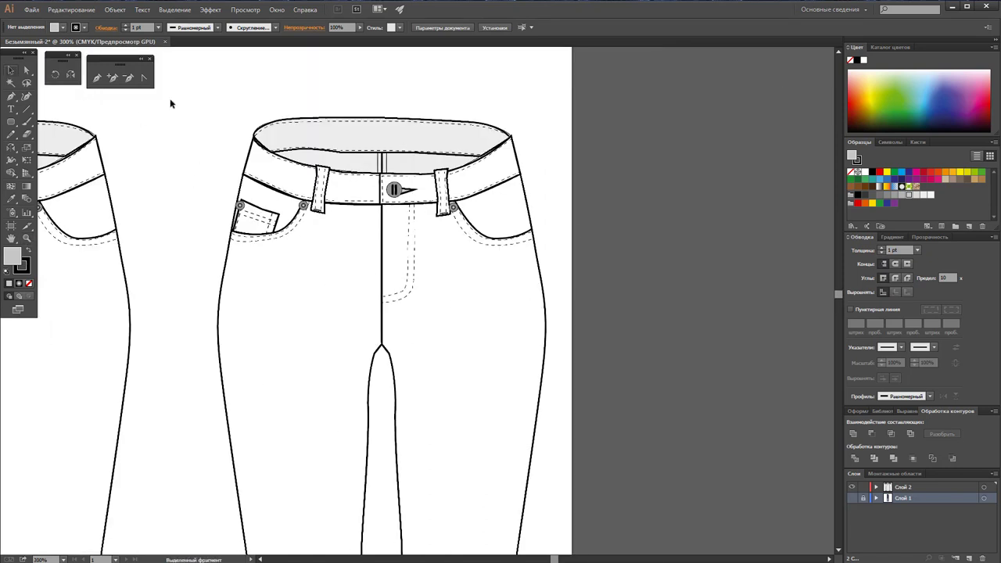
pyautogui.click(319, 188)
pyautogui.rightClick(319, 188)
pyautogui.click(376, 240)
pyautogui.click(699, 242)
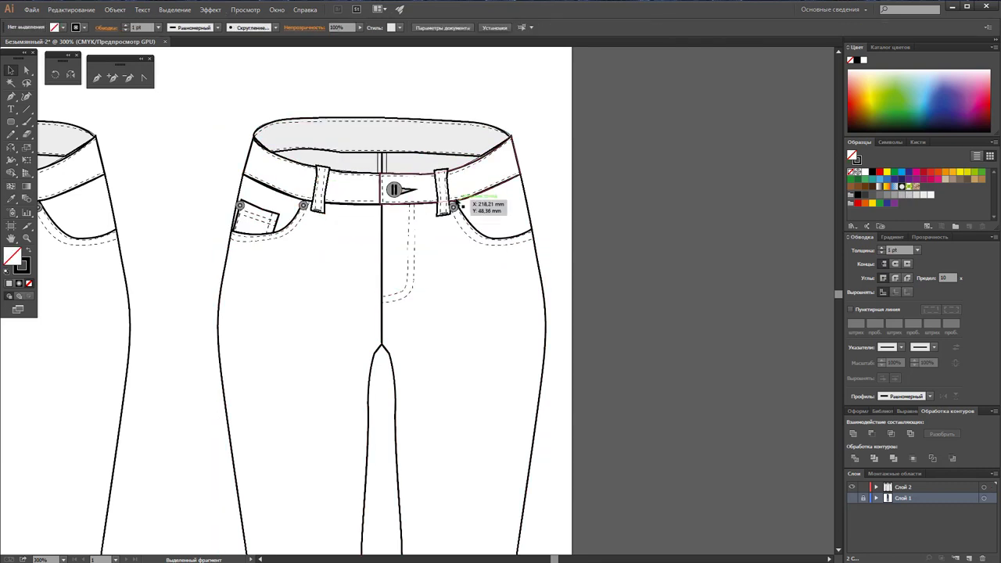
pyautogui.moveTo(452, 192); pyautogui.dragTo(558, 98)
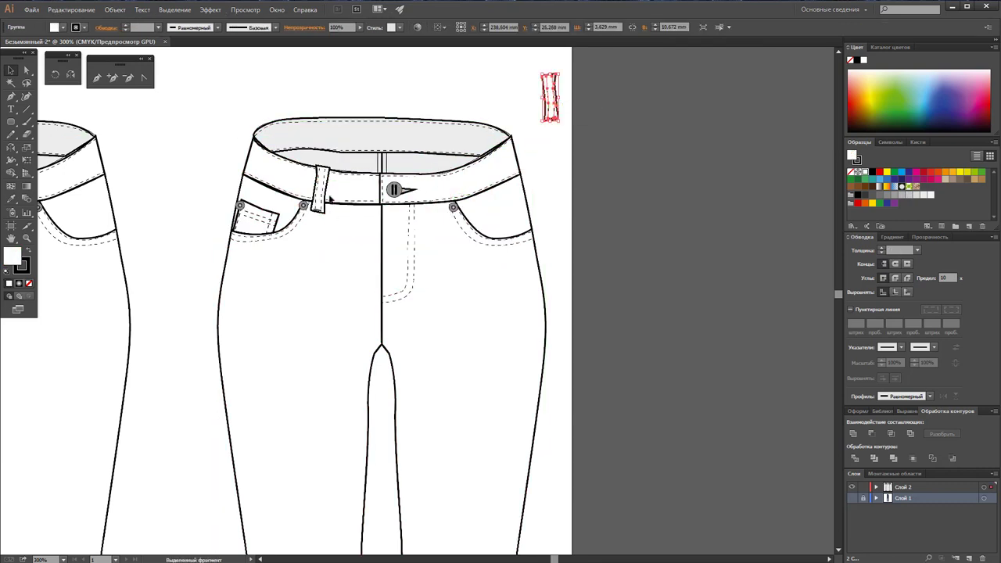
pyautogui.click(320, 201)
pyautogui.moveTo(321, 202); pyautogui.dragTo(549, 135)
# Step: Delete the right front pocket's rivet, curve and dashed stitching
pyautogui.click(452, 206)
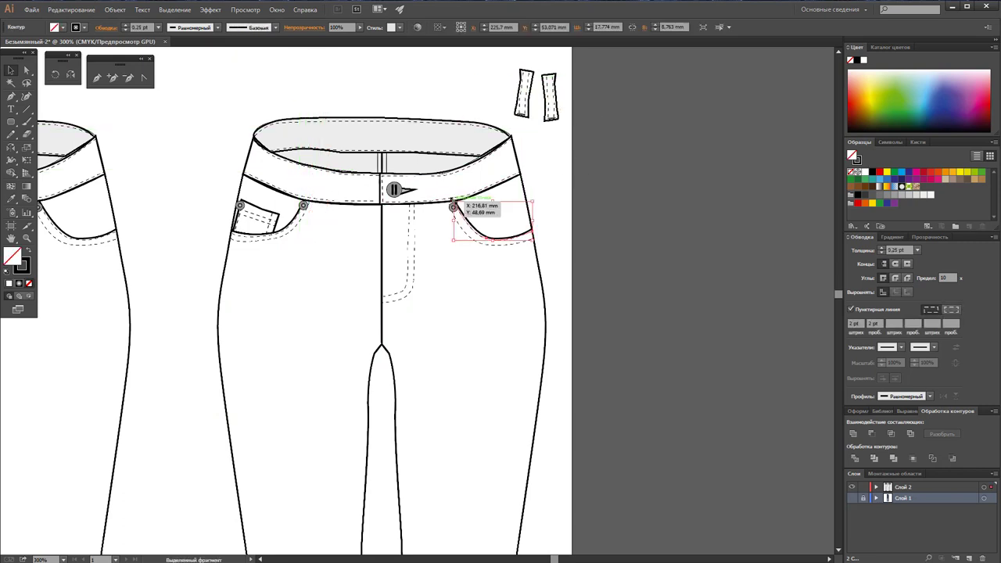
pyautogui.click(453, 207)
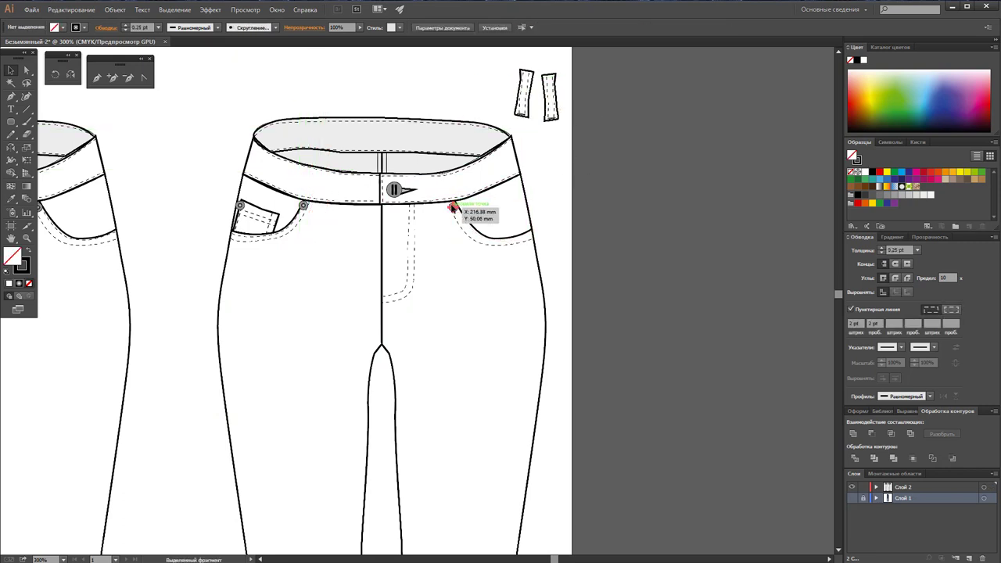
pyautogui.press('Delete')
pyautogui.click(464, 217)
pyautogui.press('Delete')
pyautogui.click(456, 220)
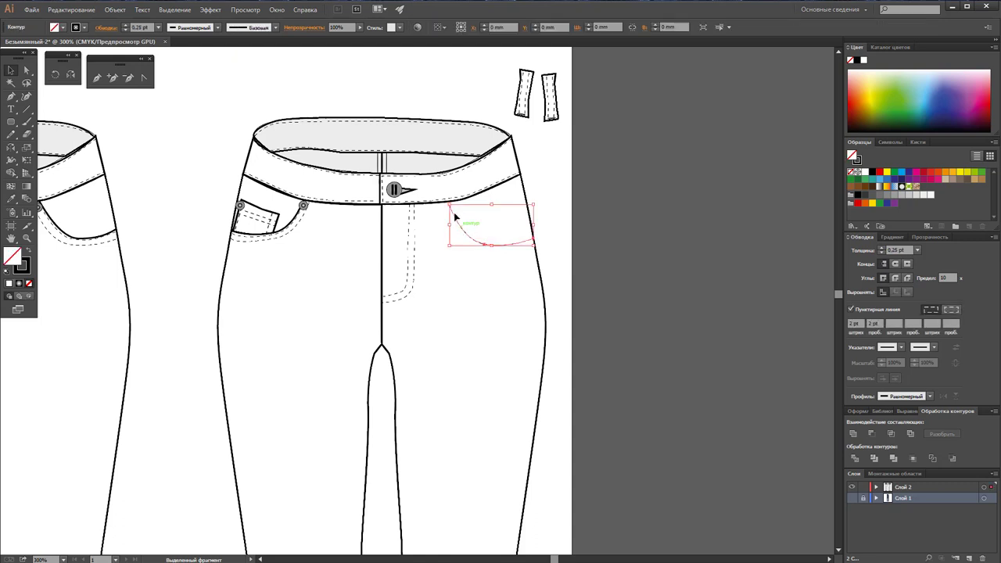
pyautogui.press('Delete')
# Step: Delete the outer fly stitch line, the waistband button and both waistband stitch lines
pyautogui.click(414, 227)
pyautogui.press('Delete')
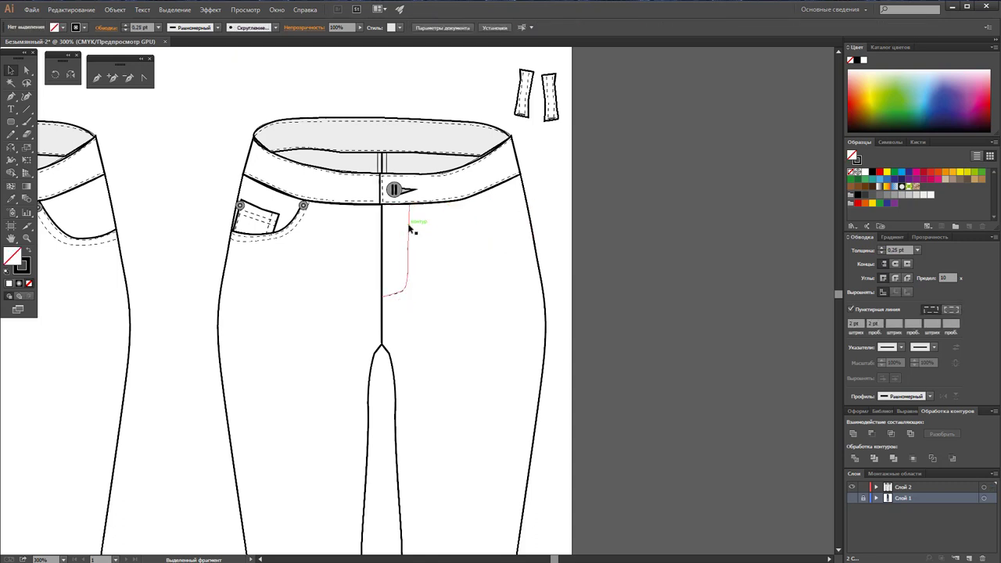
pyautogui.click(399, 191)
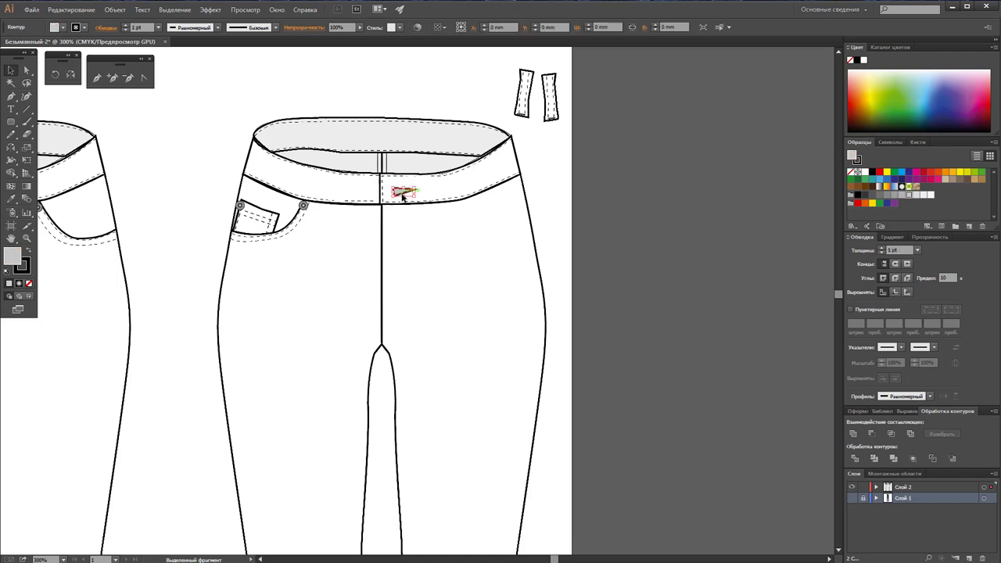
pyautogui.press('Delete')
pyautogui.click(407, 202)
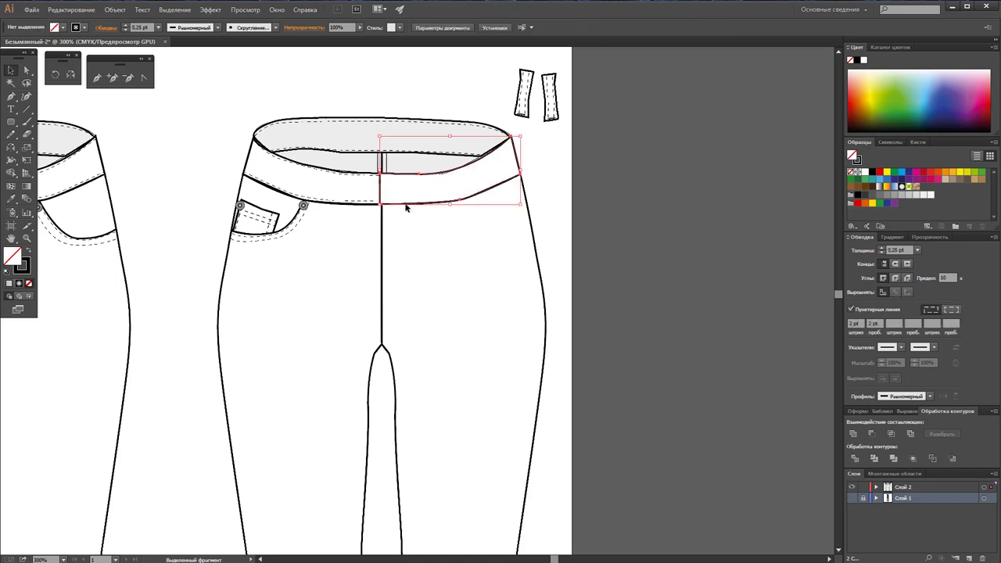
pyautogui.press('Delete')
pyautogui.click(376, 202)
pyautogui.press('Delete')
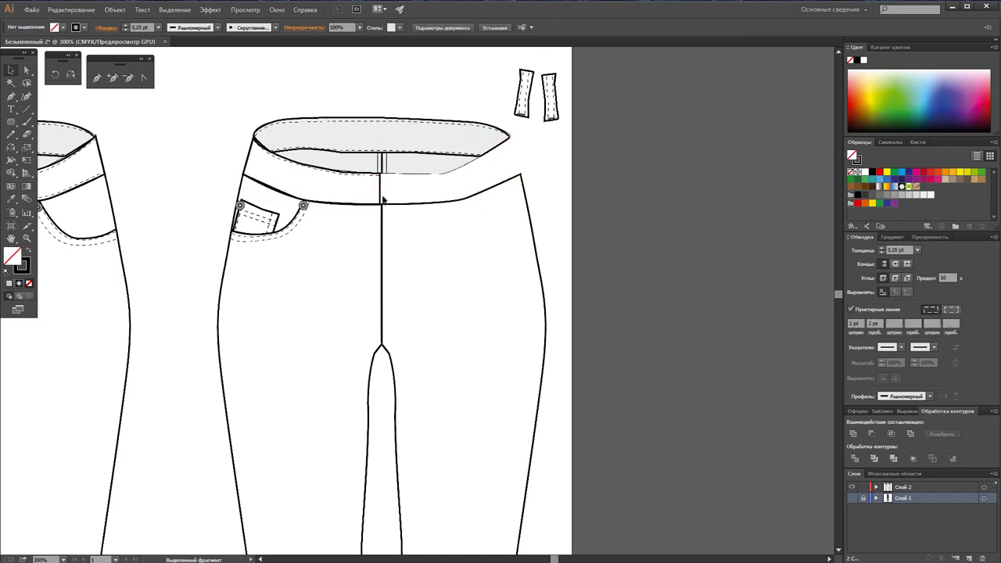
# Step: Move the left pocket rivet up beside the belt loops
pyautogui.moveTo(305, 205); pyautogui.dragTo(304, 207)
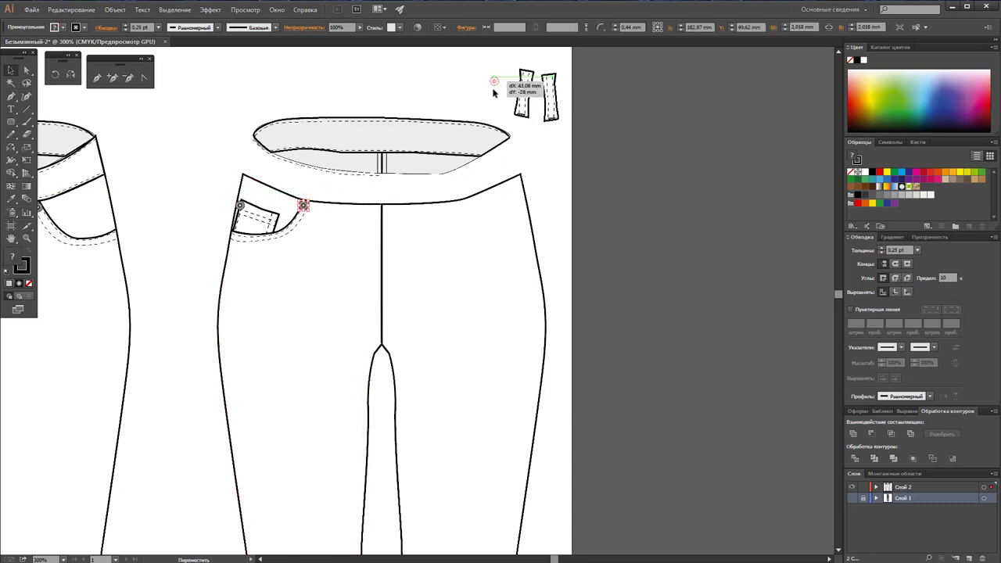
pyautogui.moveTo(304, 205); pyautogui.dragTo(494, 82)
pyautogui.click(260, 210)
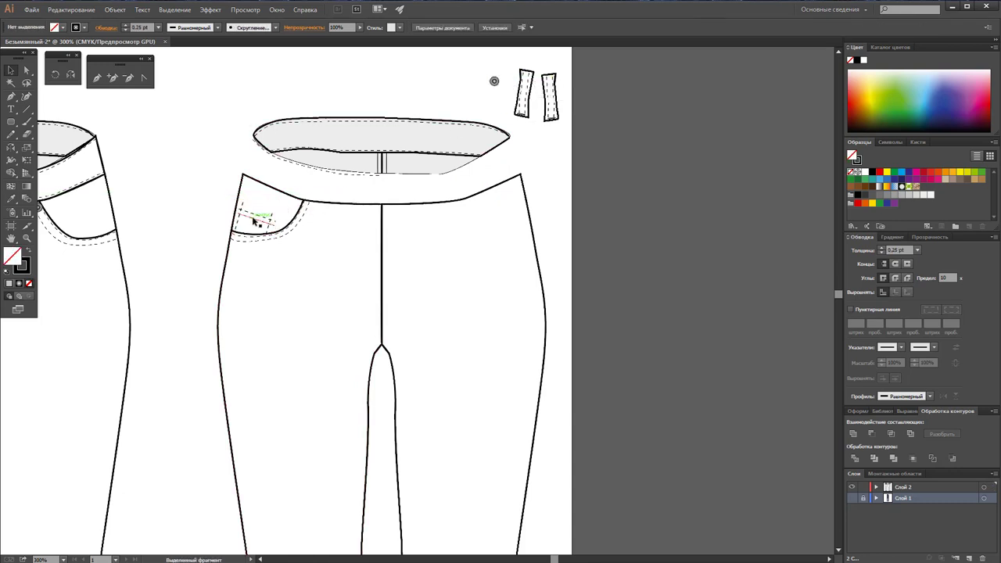
# Step: Delete the left pocket curve, its dashed stitching and a stray waistband copy
pyautogui.click(273, 223)
pyautogui.press('Delete')
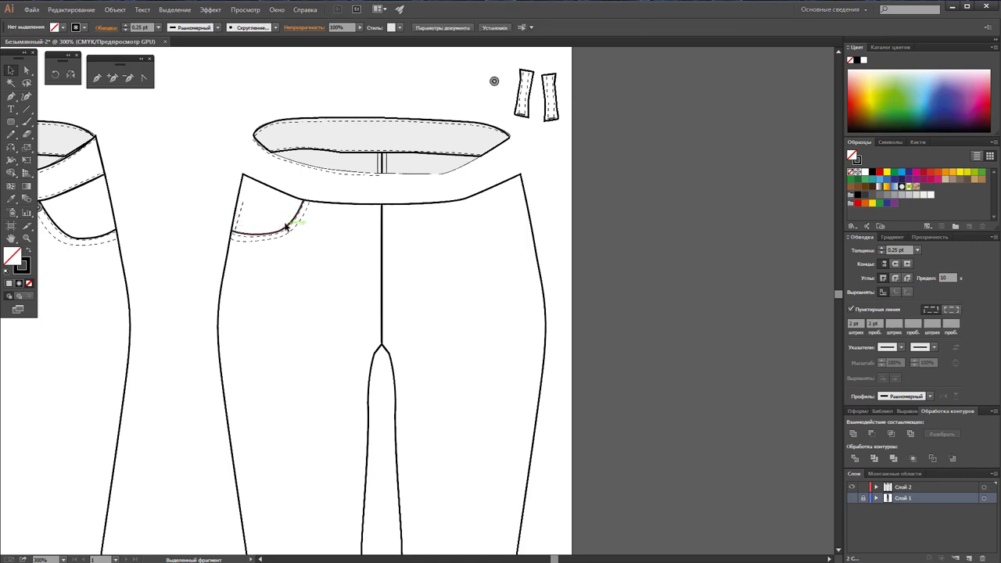
pyautogui.click(296, 232)
pyautogui.press('Delete')
pyautogui.moveTo(368, 168); pyautogui.dragTo(375, 84)
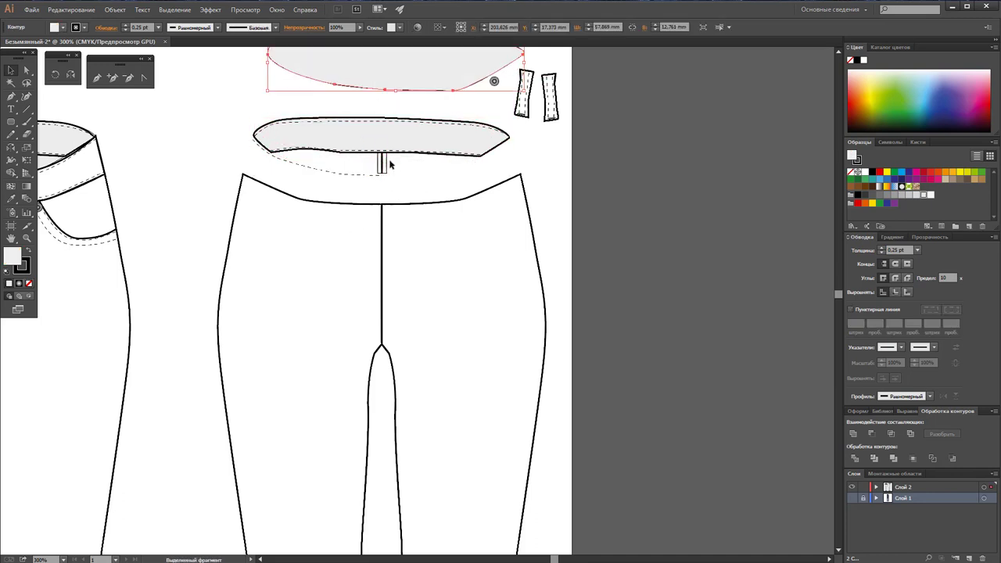
pyautogui.press('Delete')
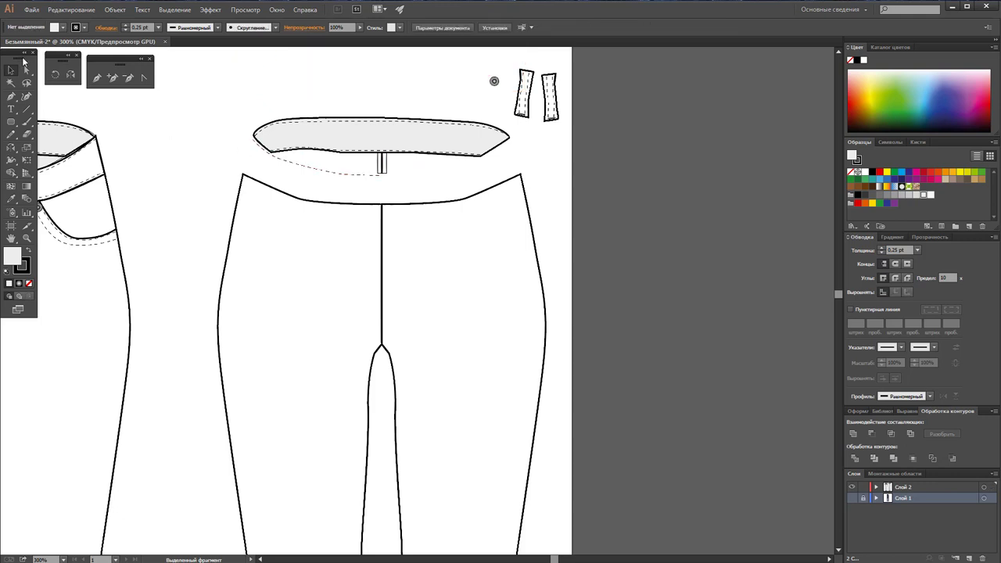
# Step: Delete the dashed curve under the waistband and the small fly tab rectangle
pyautogui.click(96, 77)
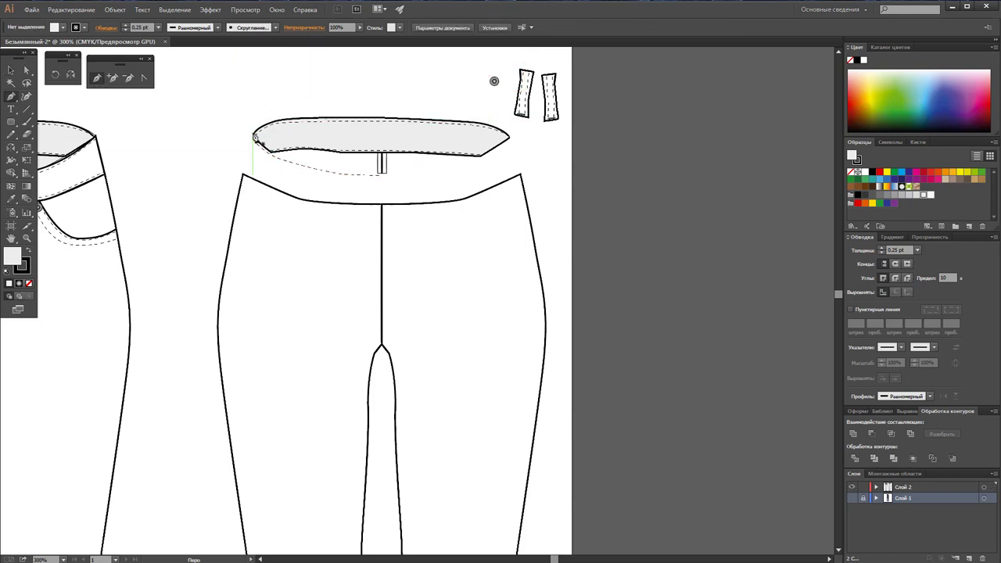
pyautogui.click(10, 70)
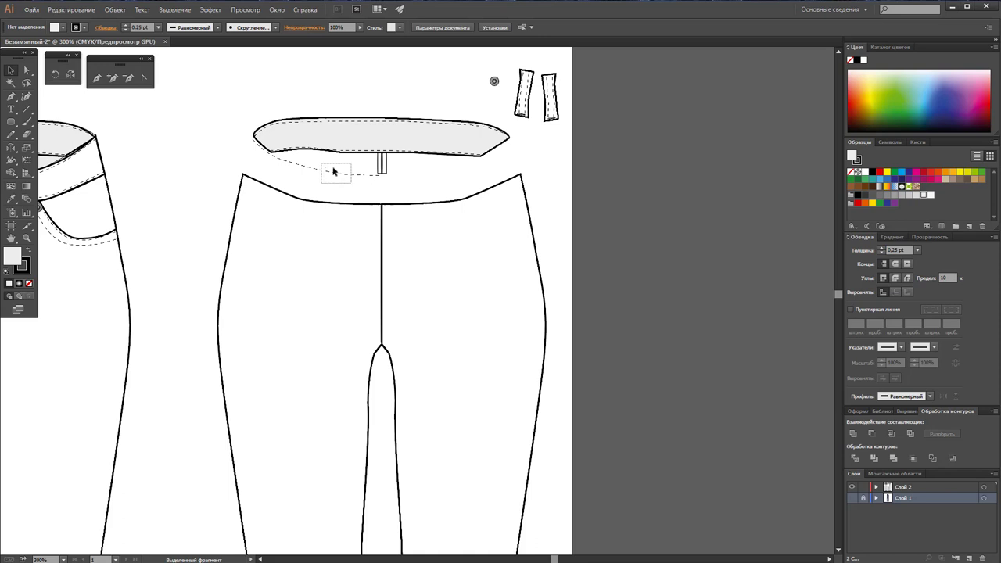
pyautogui.click(333, 169)
pyautogui.moveTo(412, 164); pyautogui.dragTo(355, 180)
pyautogui.press('Delete')
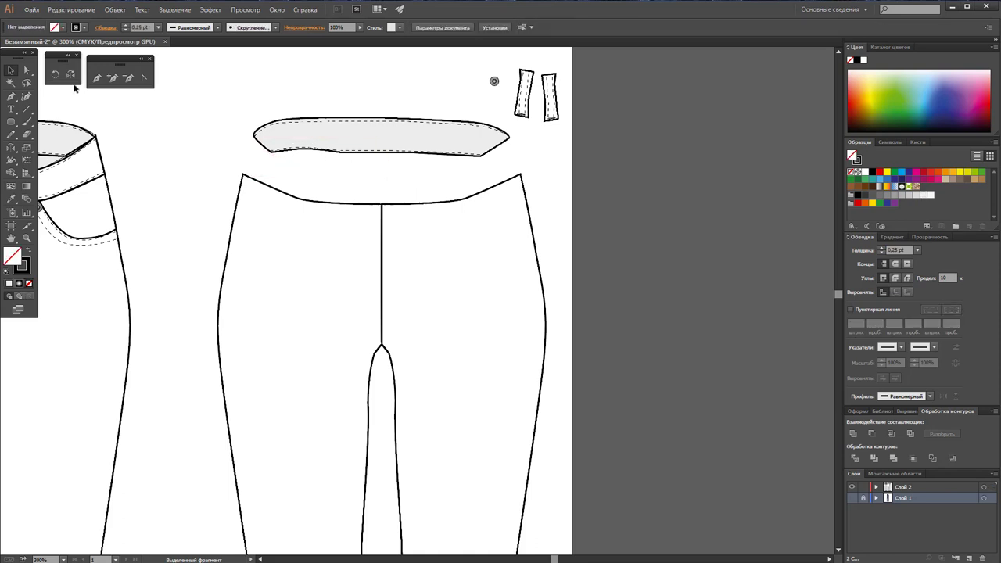
# Step: Draw a Pen path from the centre seam along the waistband's lower edge toward its left end
pyautogui.click(97, 79)
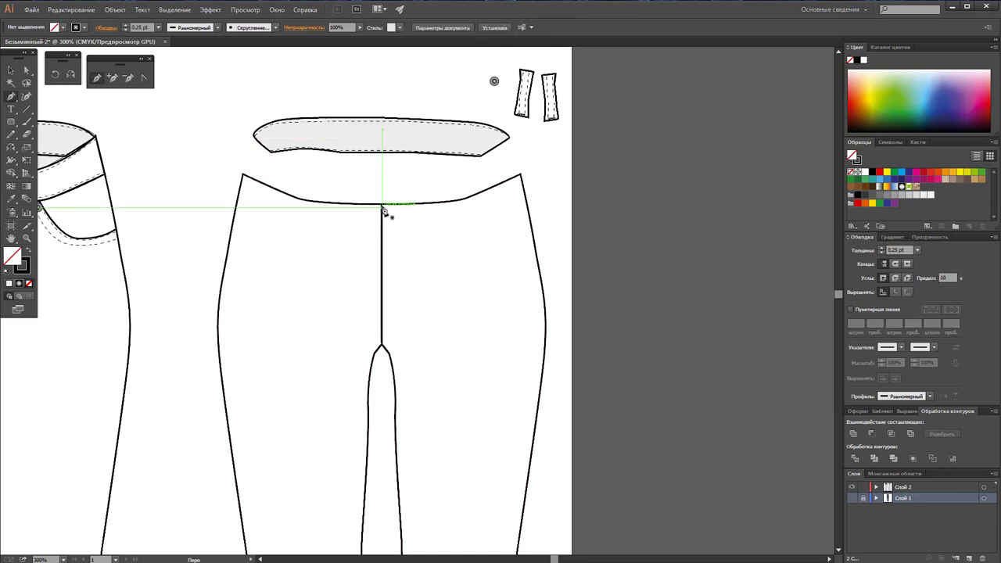
pyautogui.click(382, 204)
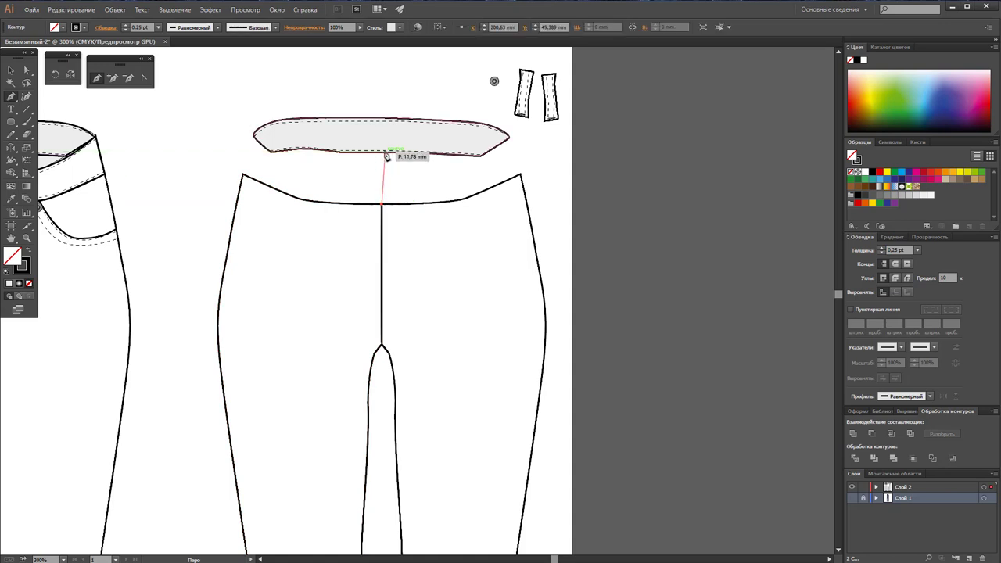
pyautogui.click(381, 153)
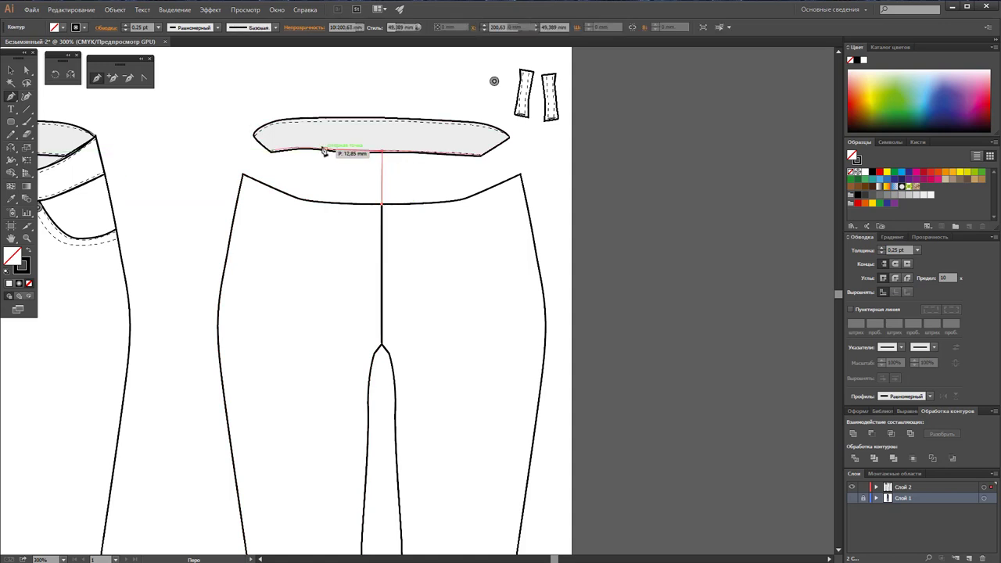
pyautogui.click(273, 152)
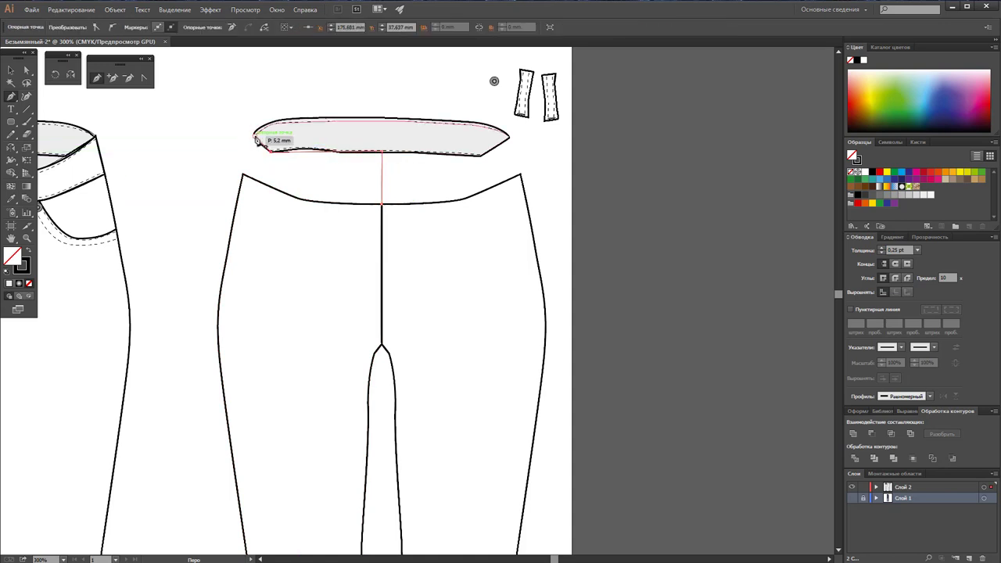
pyautogui.click(252, 139)
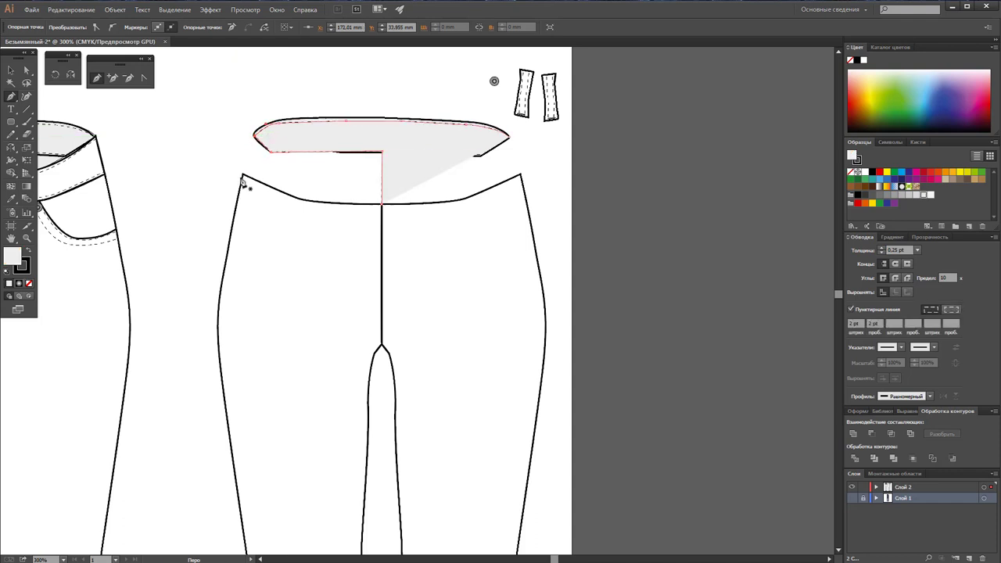
pyautogui.hotkey('ctrl', 'z')
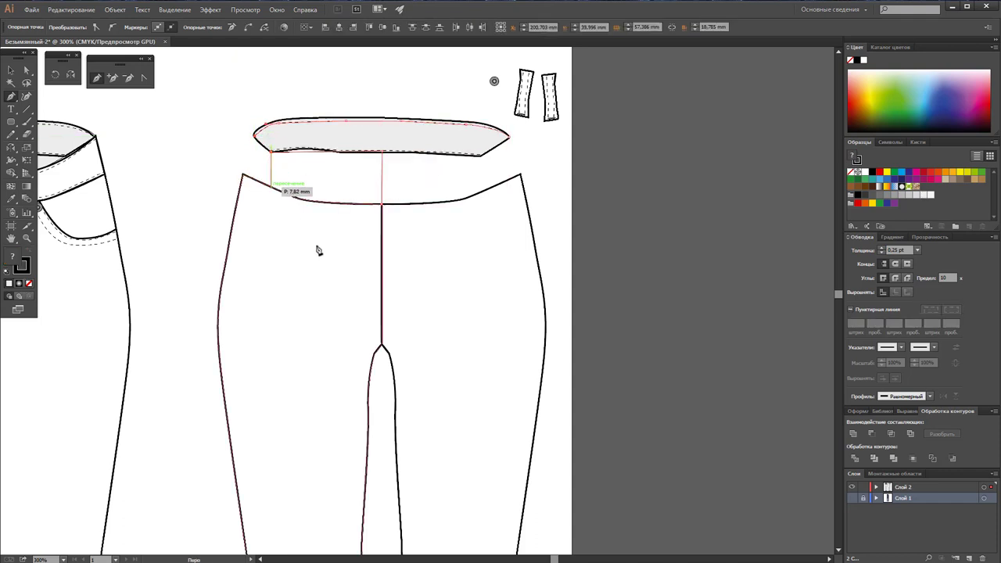
# Step: Draw the pocket curve from the left waistband corner to the centre front seam and tweak its top anchor
pyautogui.click(243, 173)
pyautogui.click(281, 237)
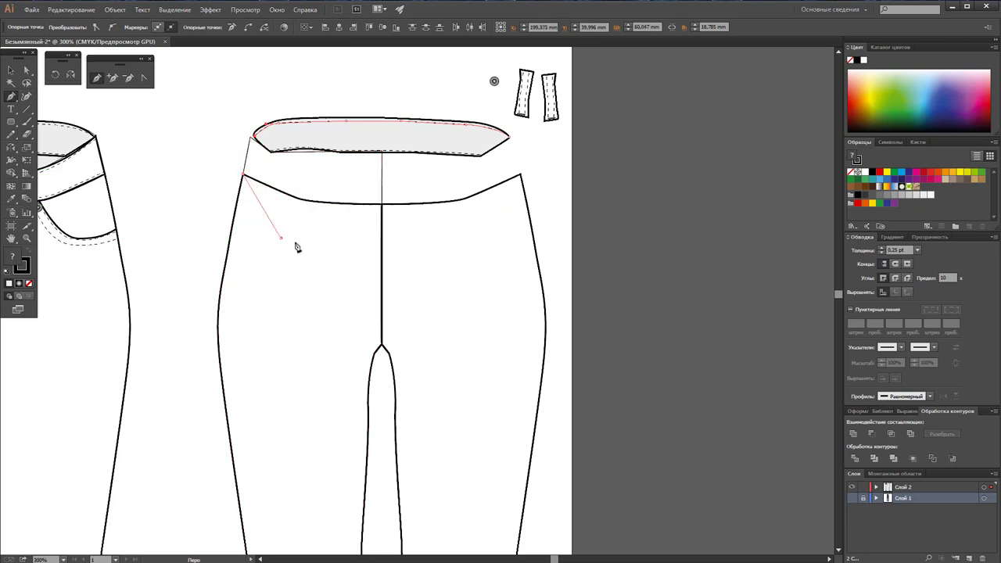
pyautogui.click(327, 248)
pyautogui.click(381, 206)
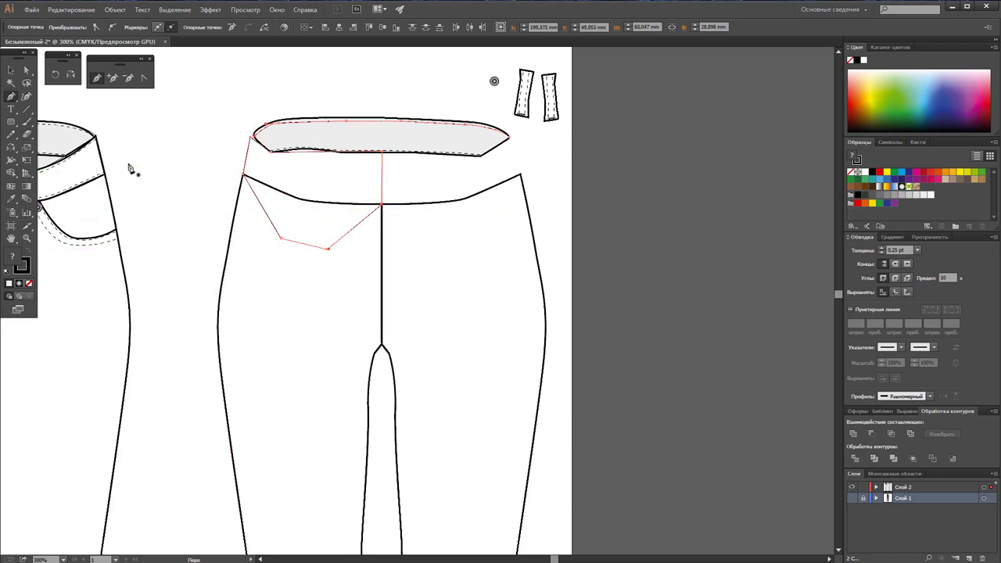
pyautogui.click(26, 71)
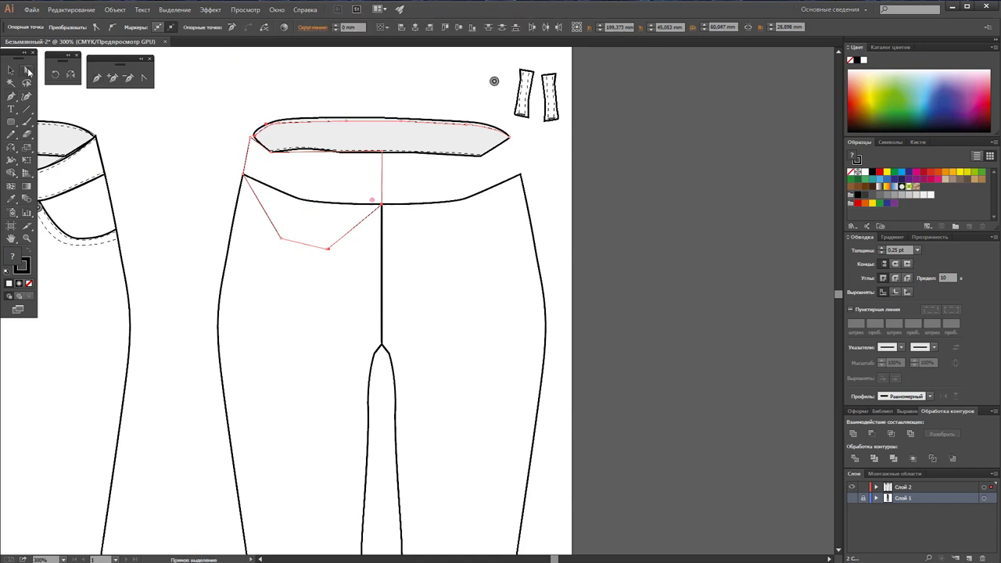
pyautogui.moveTo(252, 139); pyautogui.dragTo(253, 138)
# Step: Select the left leg outline together with the new pocket path
pyautogui.click(216, 157)
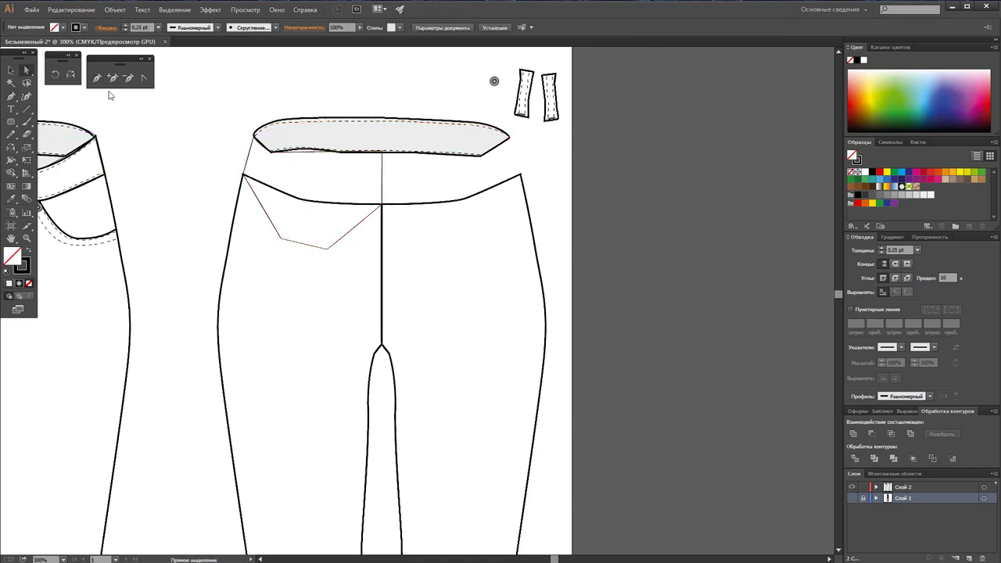
pyautogui.click(309, 151)
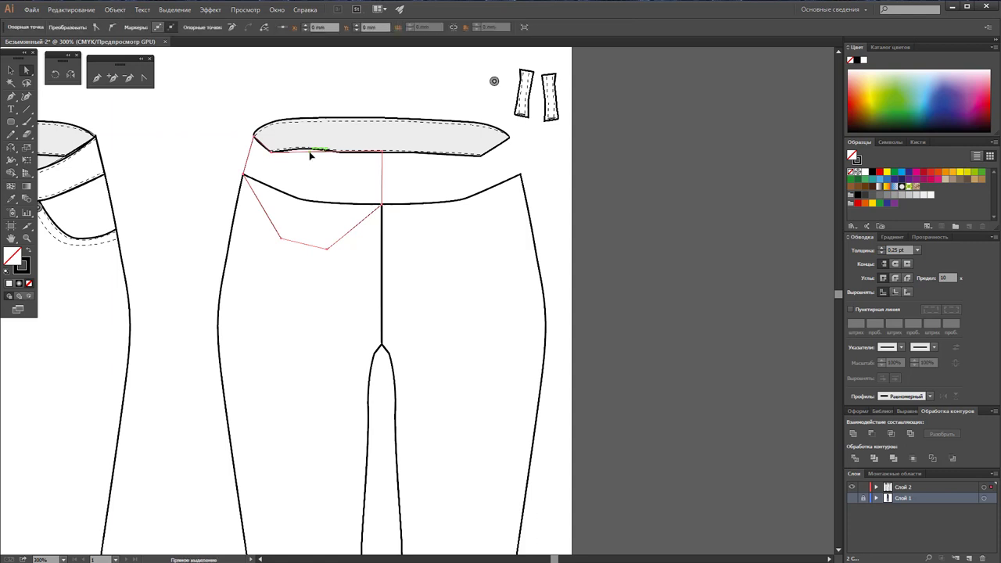
pyautogui.click(12, 71)
pyautogui.click(183, 170)
pyautogui.click(263, 206)
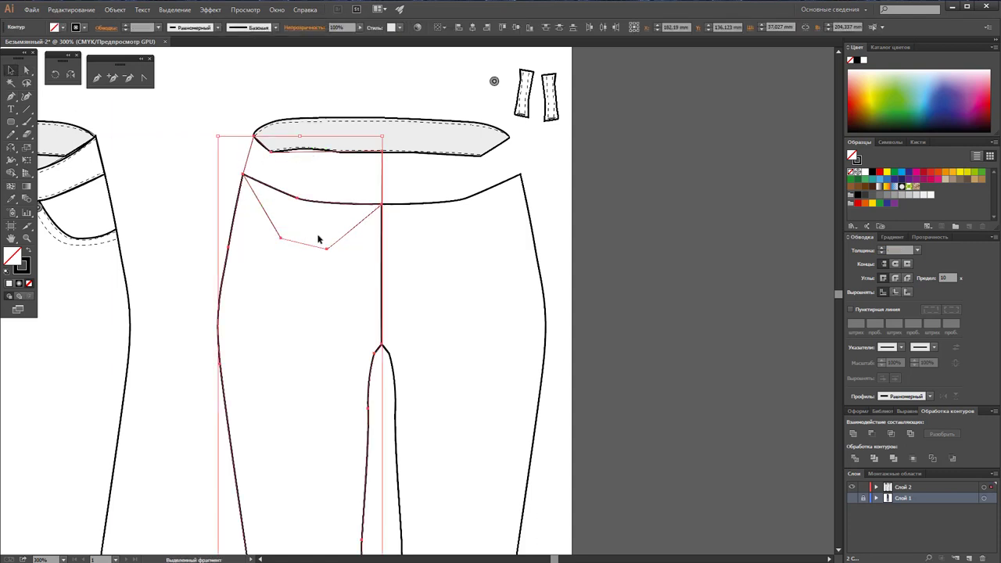
# Step: Unite the pocket shape with the left leg outline using Pathfinder
pyautogui.click(852, 433)
pyautogui.click(694, 363)
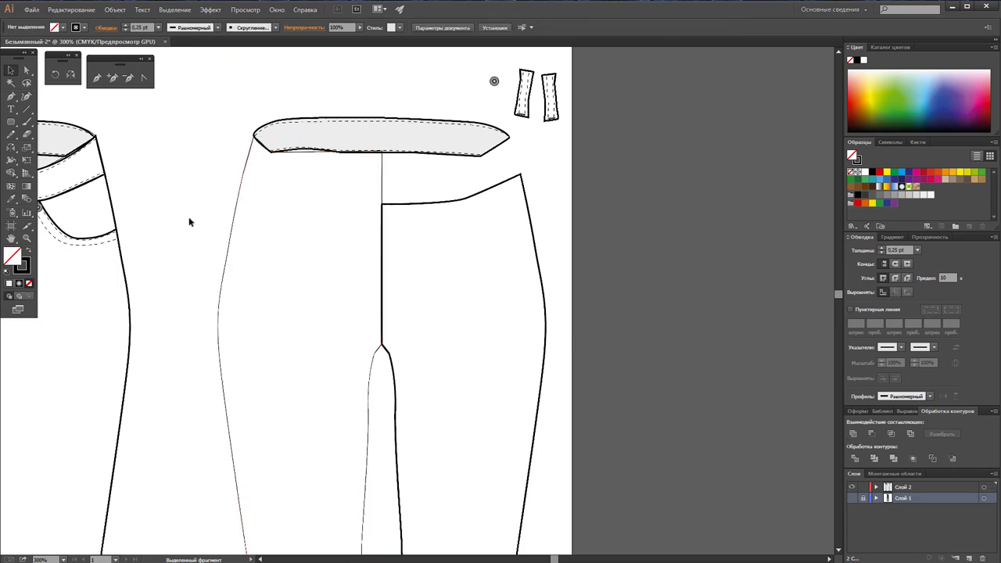
pyautogui.moveTo(190, 222); pyautogui.dragTo(249, 254)
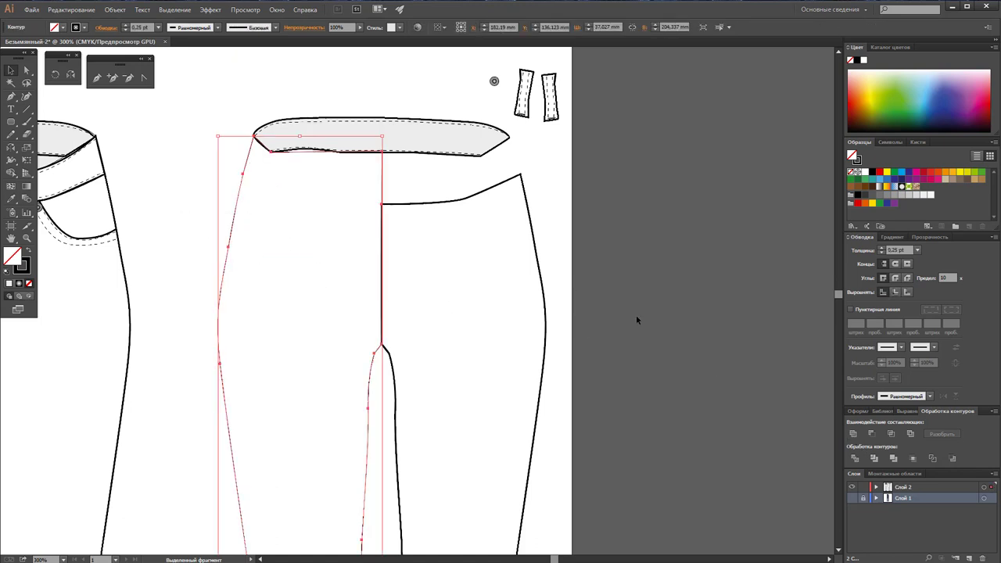
# Step: Set the merged left leg outline's stroke weight to 1 pt
pyautogui.click(919, 251)
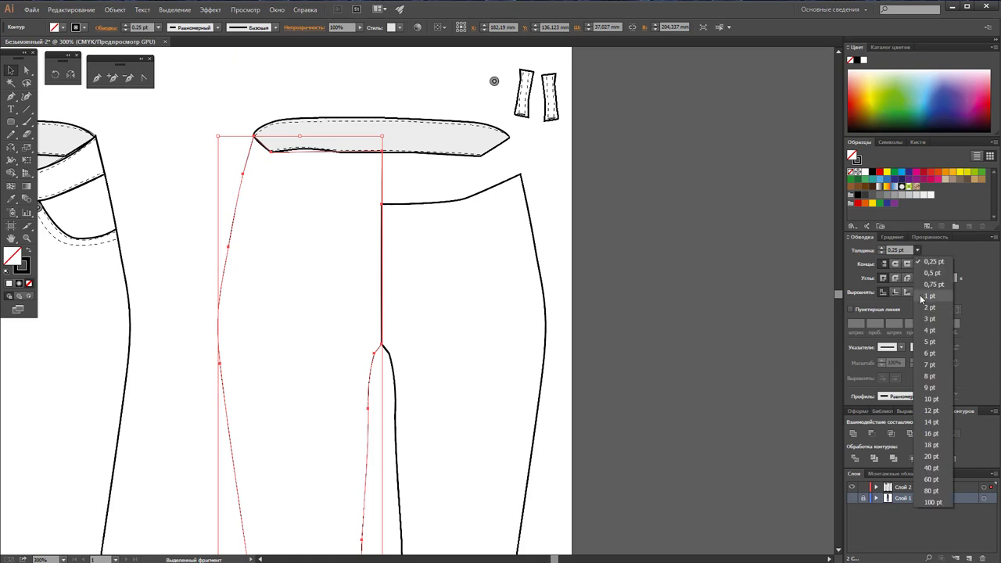
pyautogui.click(919, 299)
pyautogui.click(639, 227)
pyautogui.scroll(-3, 639, 227)
pyautogui.scroll(-3, 639, 225)
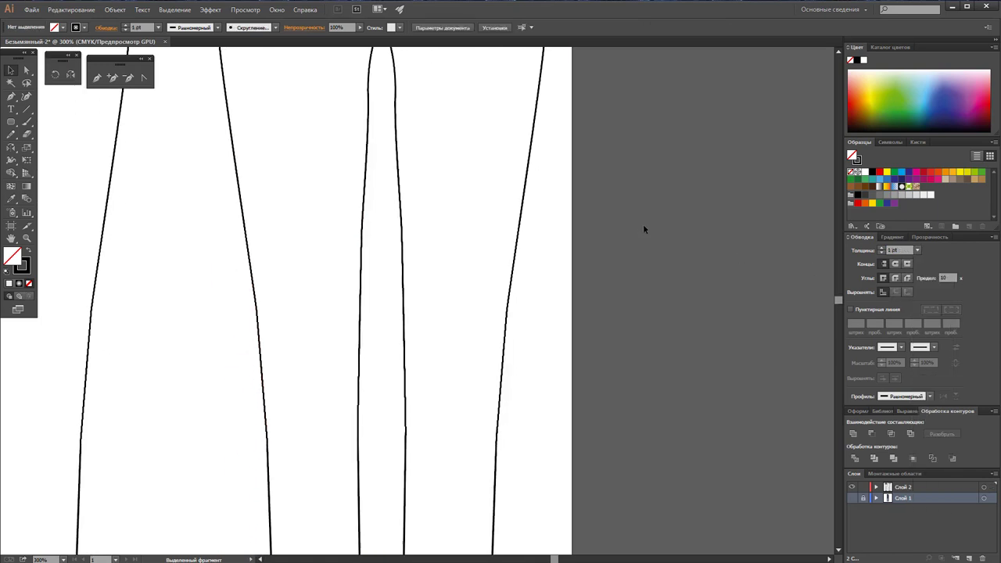
pyautogui.scroll(-3, 642, 224)
pyautogui.scroll(-1, 647, 223)
pyautogui.scroll(3, 647, 225)
pyautogui.scroll(3, 647, 225)
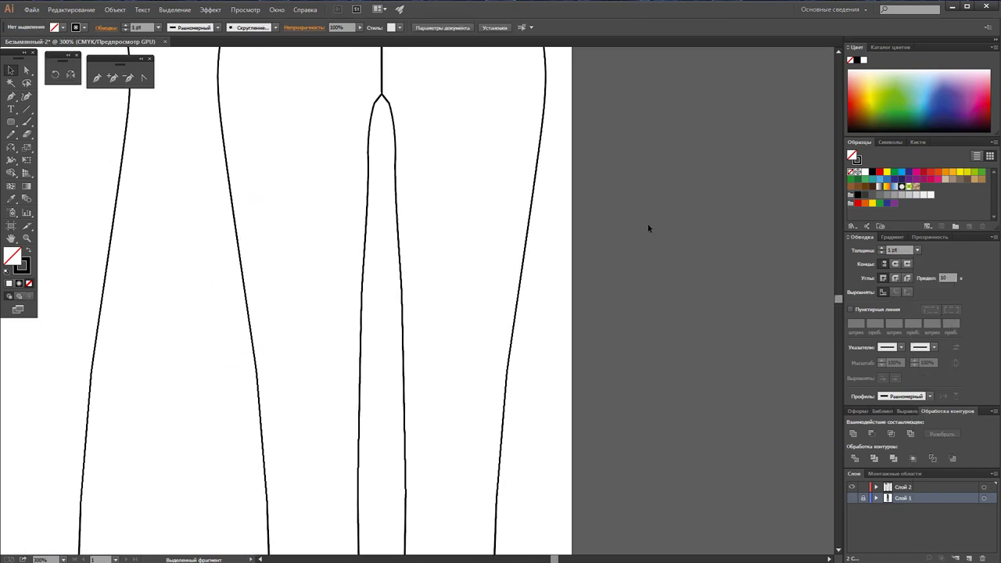
pyautogui.scroll(3, 647, 226)
pyautogui.scroll(2, 648, 225)
# Step: Delete the old right leg and reflect a copy of the left leg across the centre front line
pyautogui.click(480, 287)
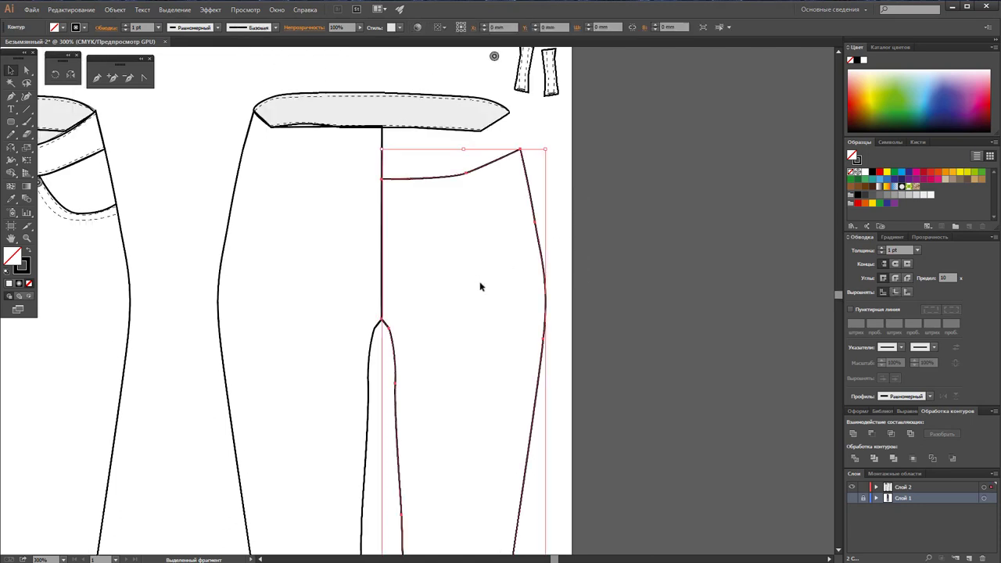
pyautogui.press('Delete')
pyautogui.click(382, 202)
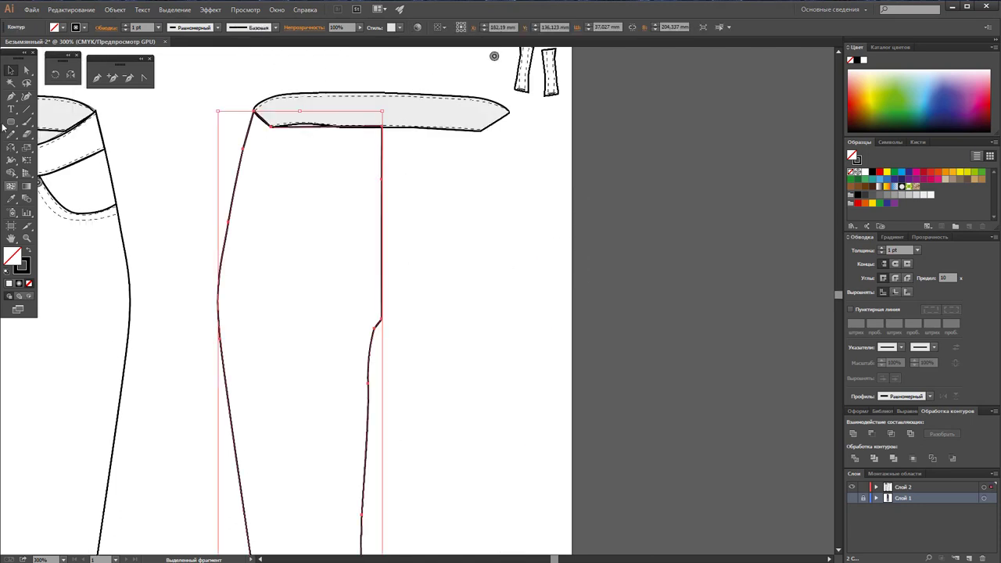
pyautogui.click(72, 77)
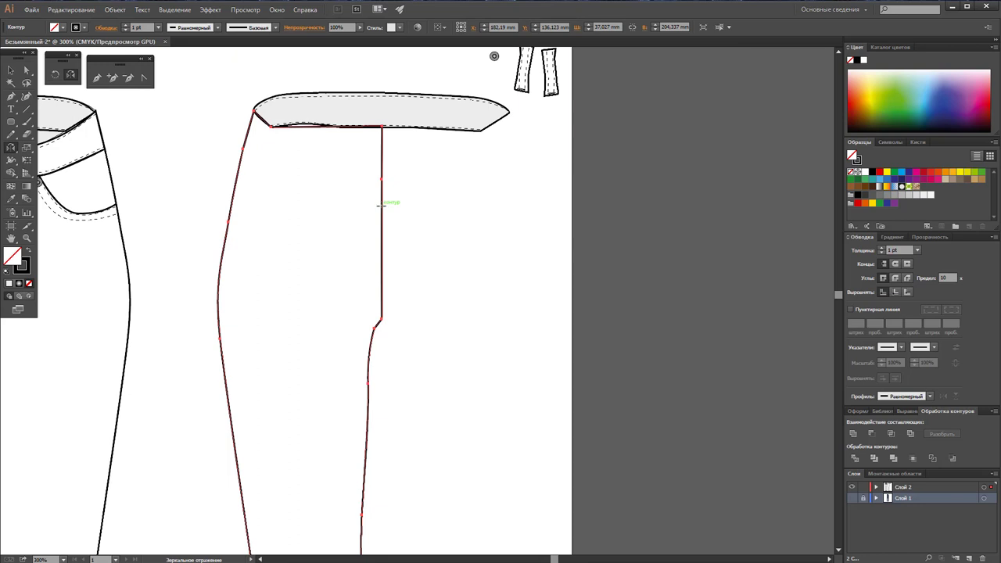
pyautogui.click(382, 204)
pyautogui.moveTo(389, 156); pyautogui.dragTo(511, 224)
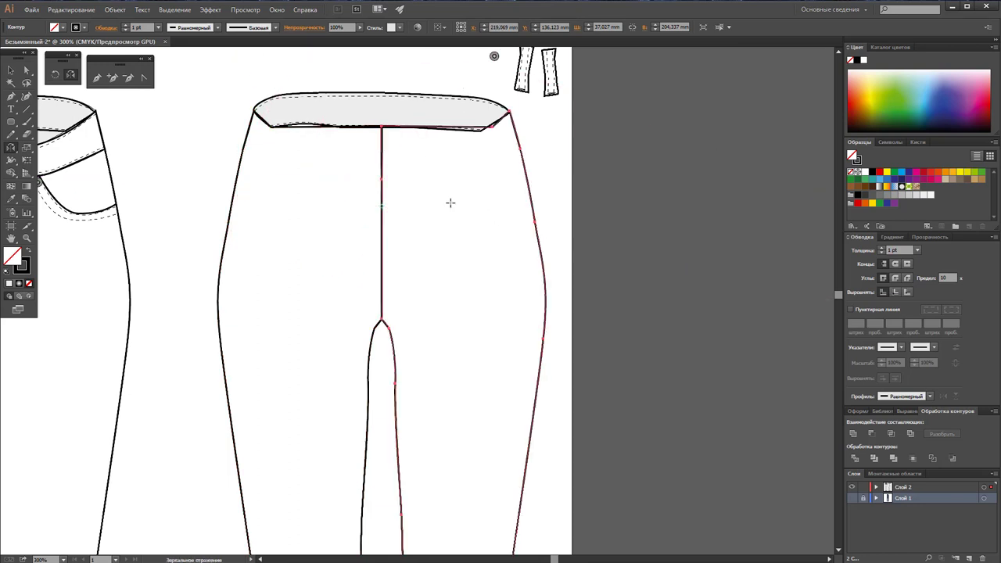
pyautogui.press('Left')
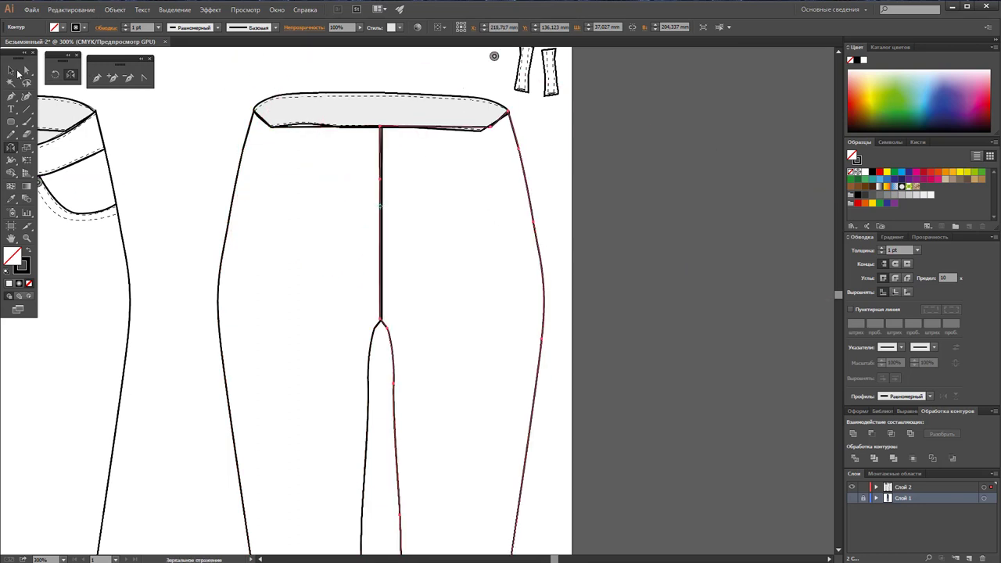
# Step: Check the mirrored right leg's placement against the left leg
pyautogui.click(11, 70)
pyautogui.click(329, 196)
pyautogui.scroll(-3, 371, 120)
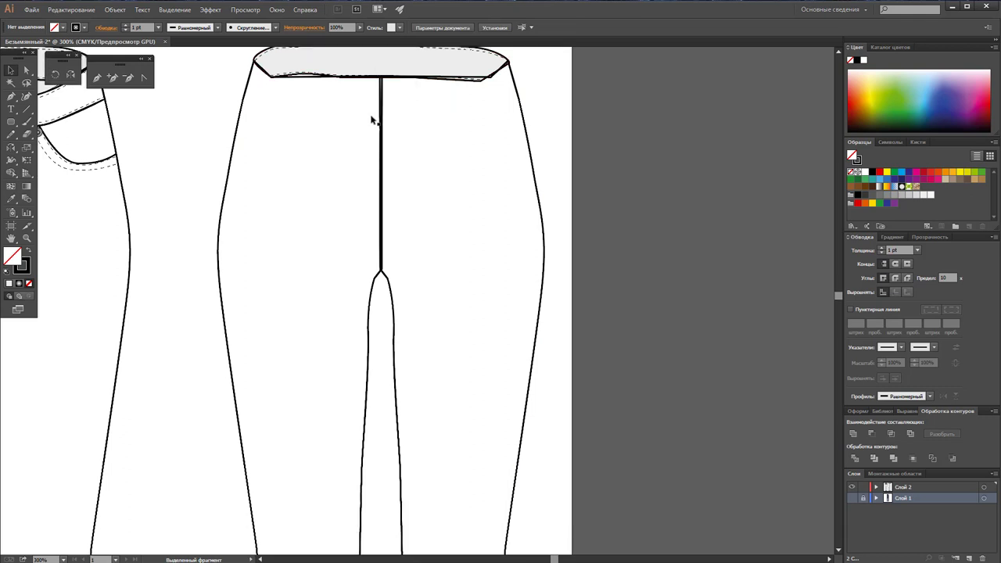
pyautogui.scroll(3, 371, 120)
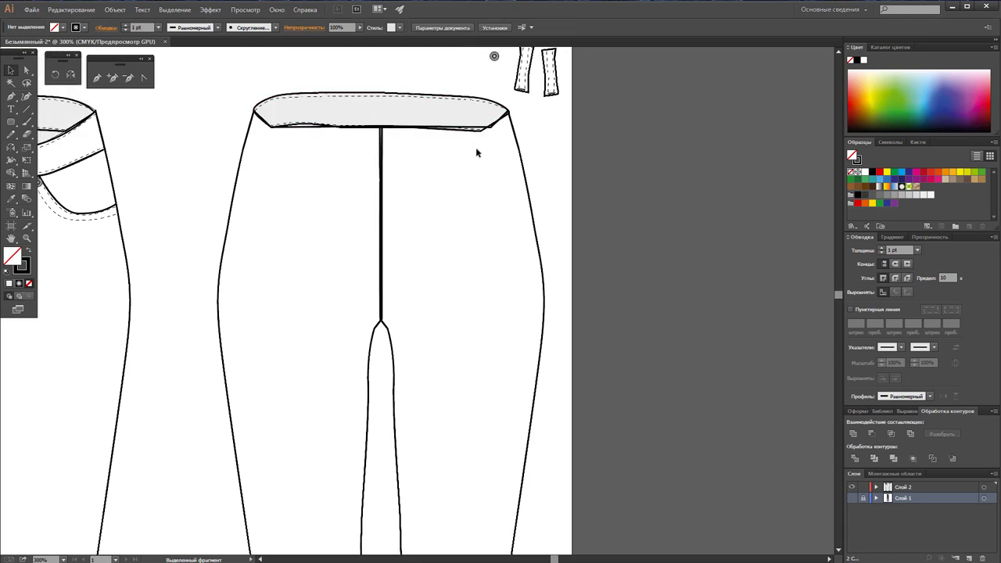
pyautogui.click(522, 160)
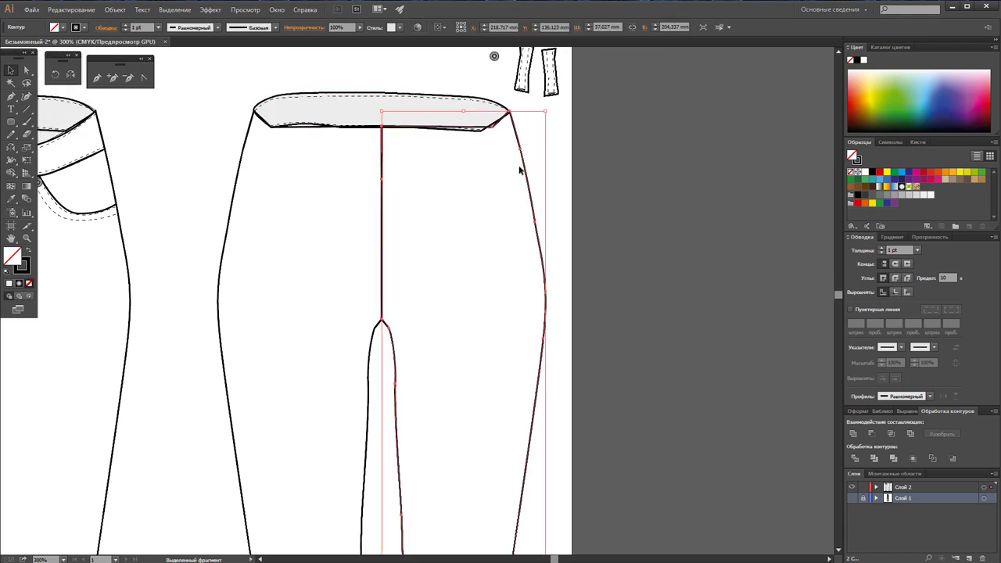
pyautogui.click(536, 192)
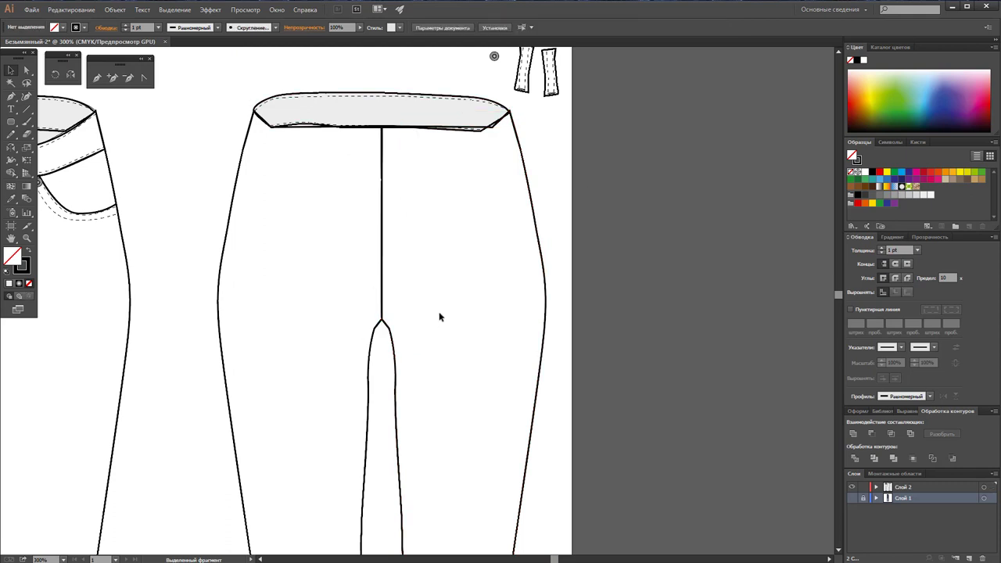
pyautogui.scroll(2, 440, 317)
pyautogui.scroll(1, 440, 317)
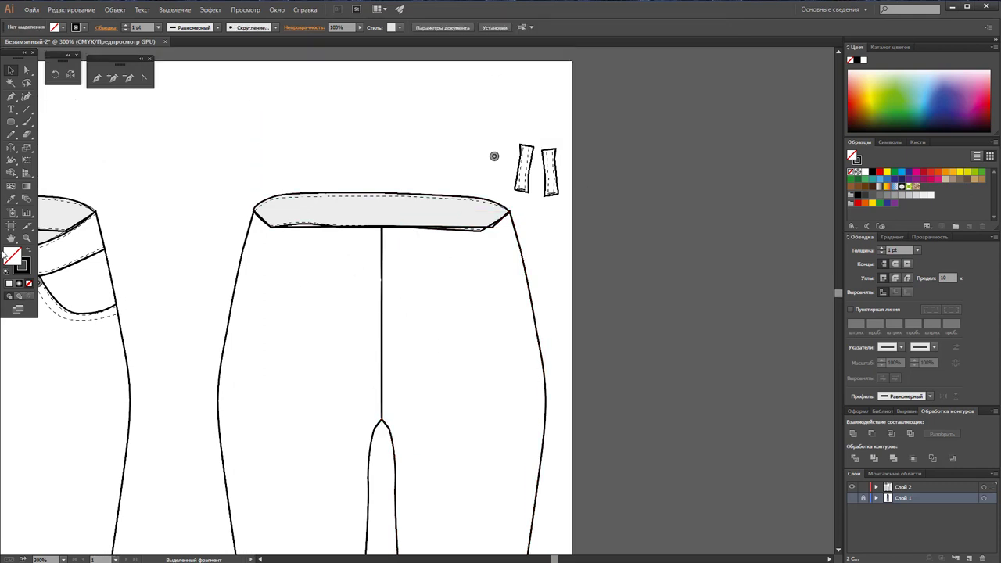
# Step: Zoom in on the waistband and try moving its anchors, then undo that move
pyautogui.click(24, 240)
pyautogui.click(416, 255)
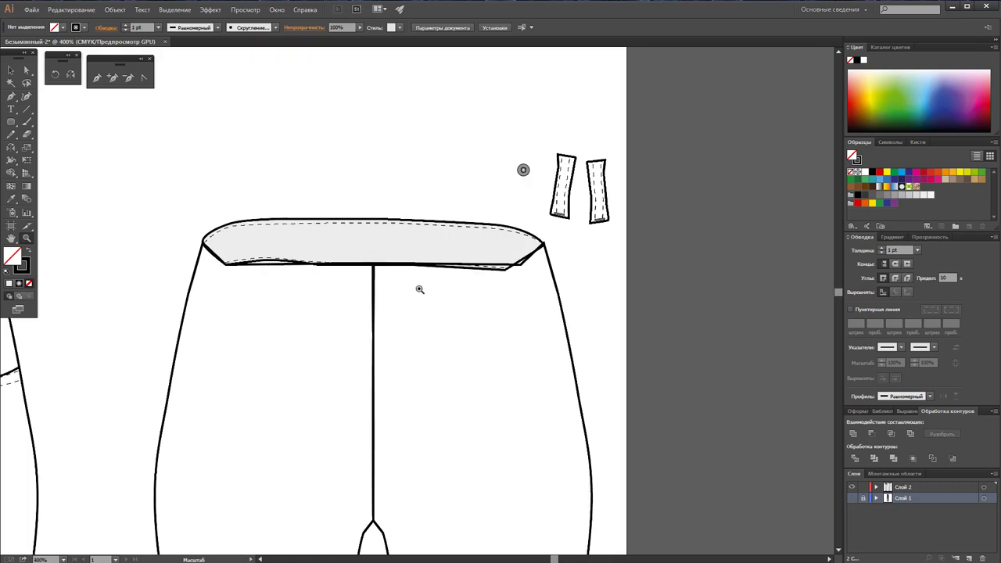
pyautogui.click(420, 288)
pyautogui.click(26, 71)
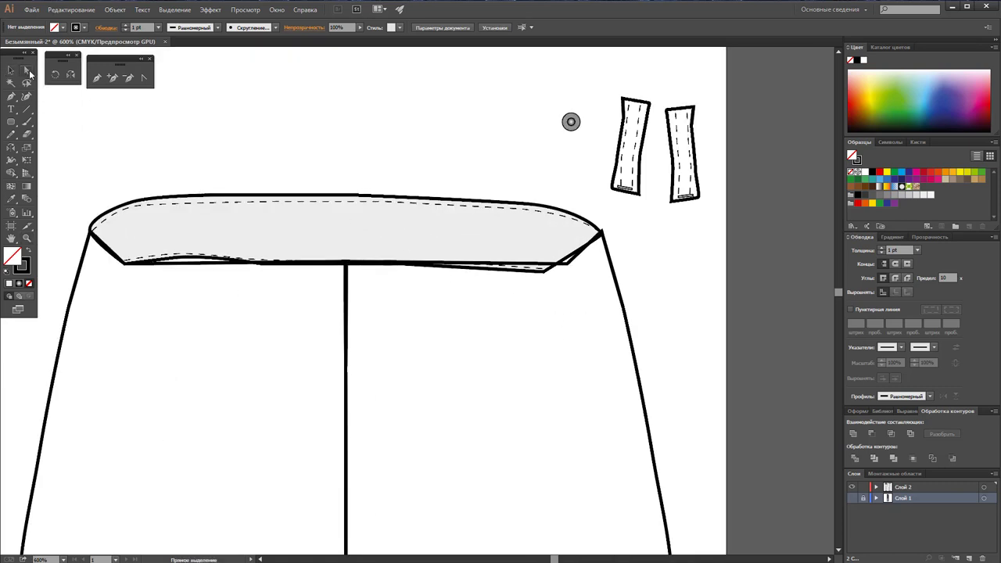
pyautogui.click(313, 212)
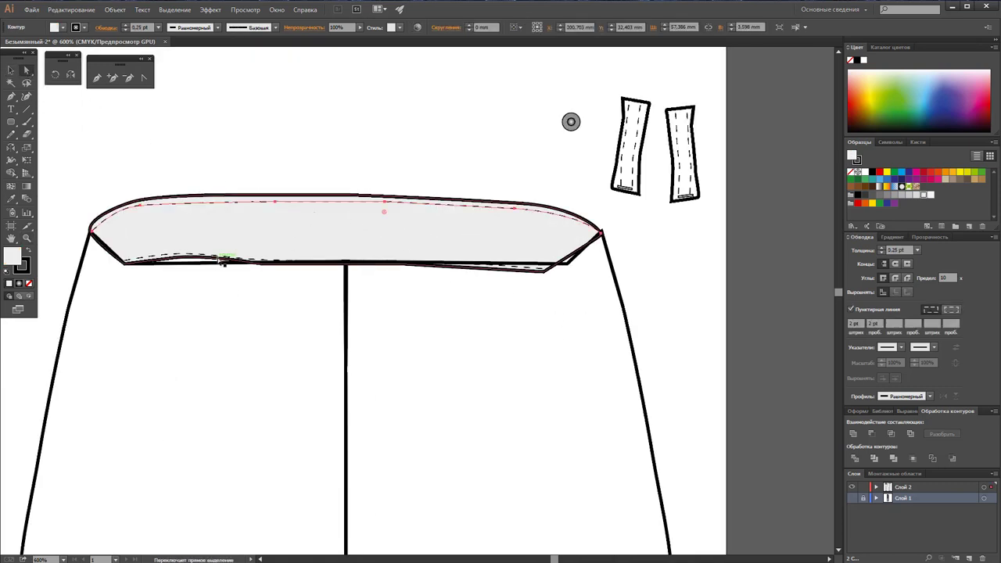
pyautogui.click(223, 261)
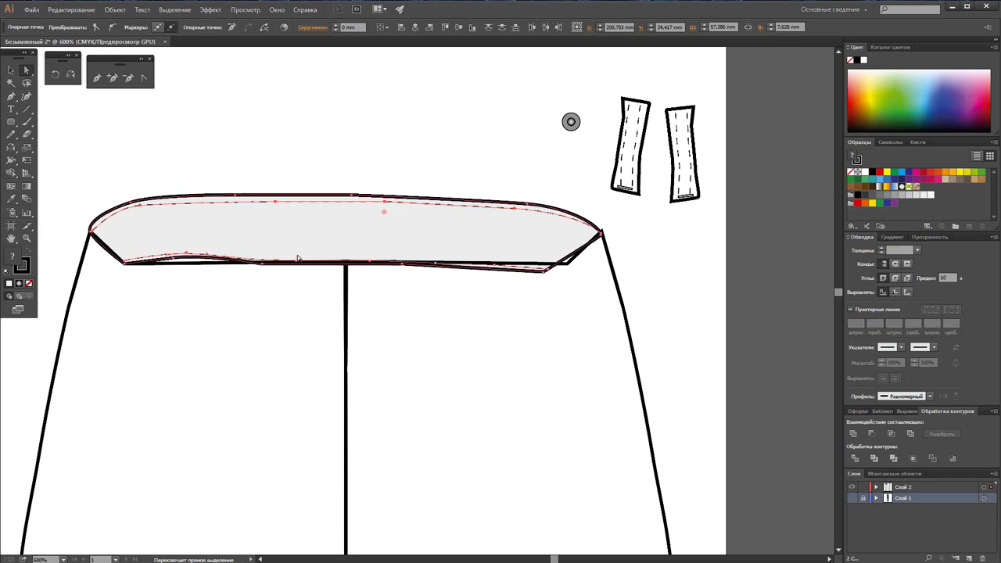
pyautogui.moveTo(298, 258); pyautogui.dragTo(299, 110)
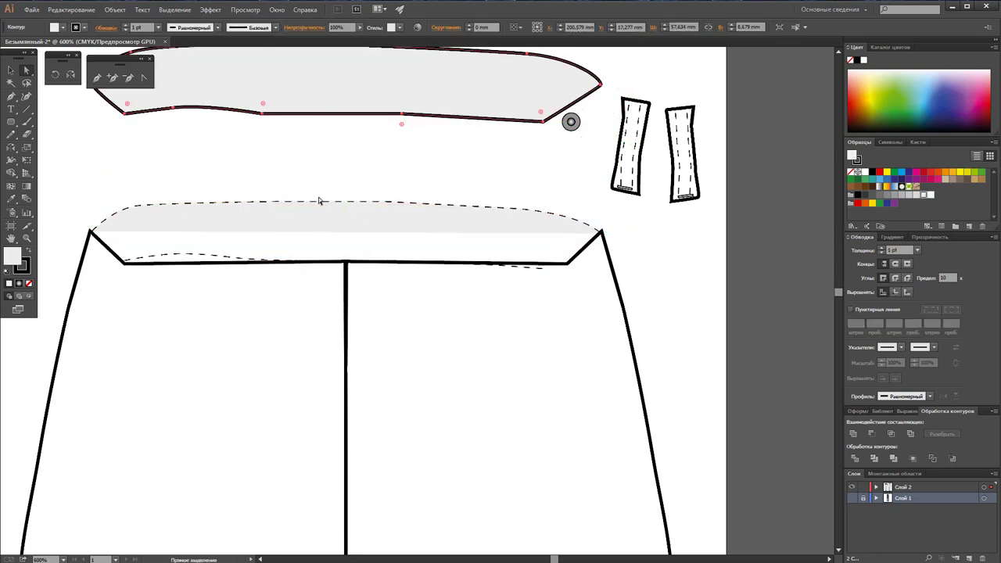
pyautogui.hotkey('ctrl', 'z')
# Step: Drag the grey stitched band up above the trouser top, clear of the waistline
pyautogui.moveTo(208, 161)
pyautogui.mouseDown()
pyautogui.moveTo(232, 319)
pyautogui.moveTo(48, 275)
pyautogui.moveTo(130, 301)
pyautogui.mouseUp()
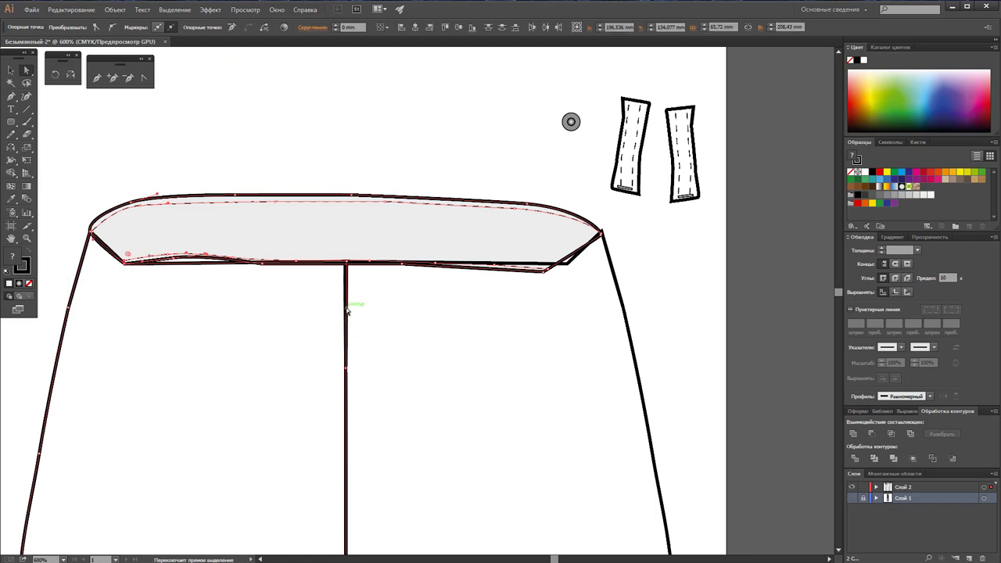
pyautogui.click(11, 70)
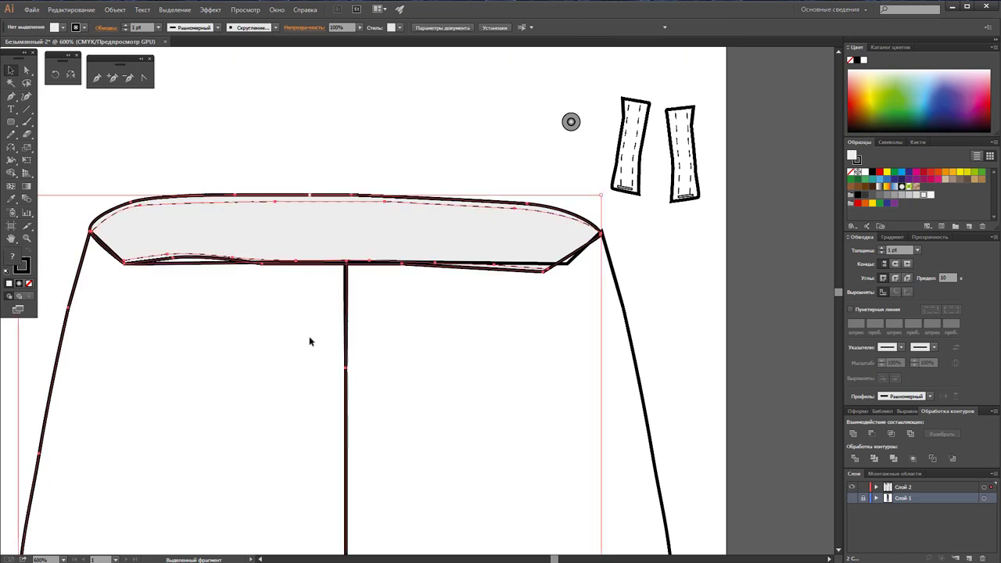
pyautogui.moveTo(60, 277); pyautogui.dragTo(126, 328)
pyautogui.click(266, 256)
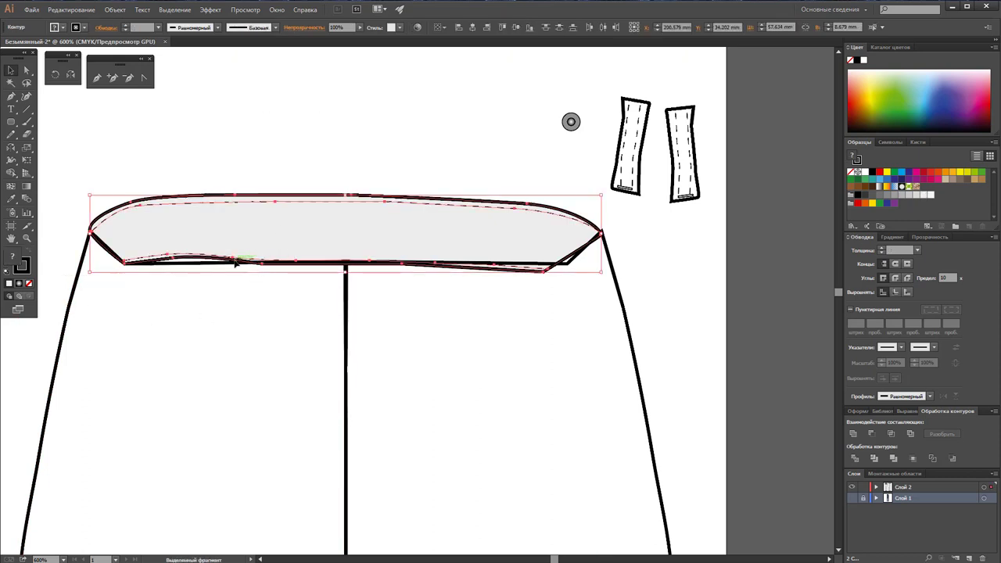
pyautogui.moveTo(234, 263); pyautogui.dragTo(272, 129)
pyautogui.click(289, 211)
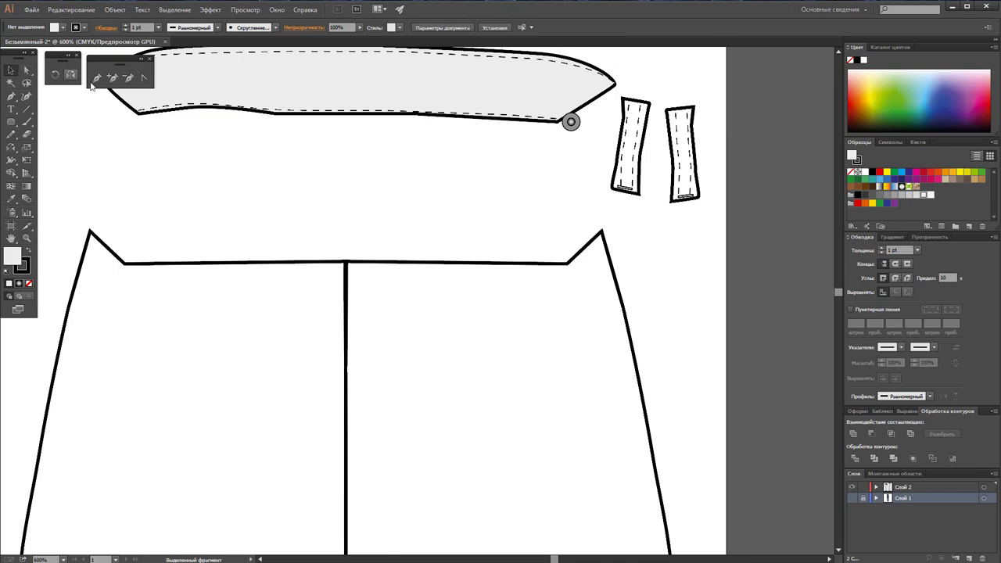
# Step: Remove the left and right waist corner anchors from the trouser outline
pyautogui.click(129, 77)
pyautogui.click(123, 264)
pyautogui.click(123, 263)
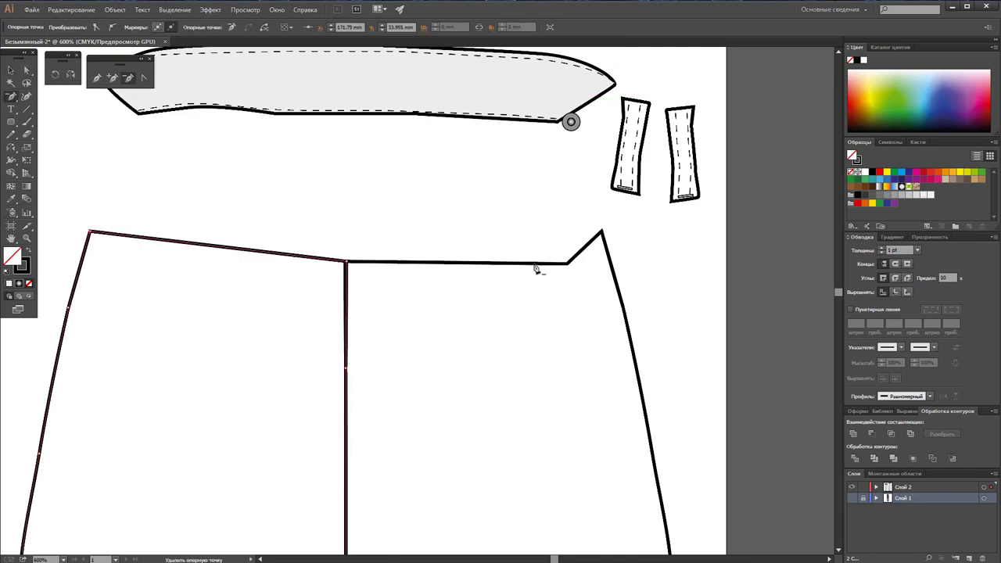
pyautogui.click(568, 266)
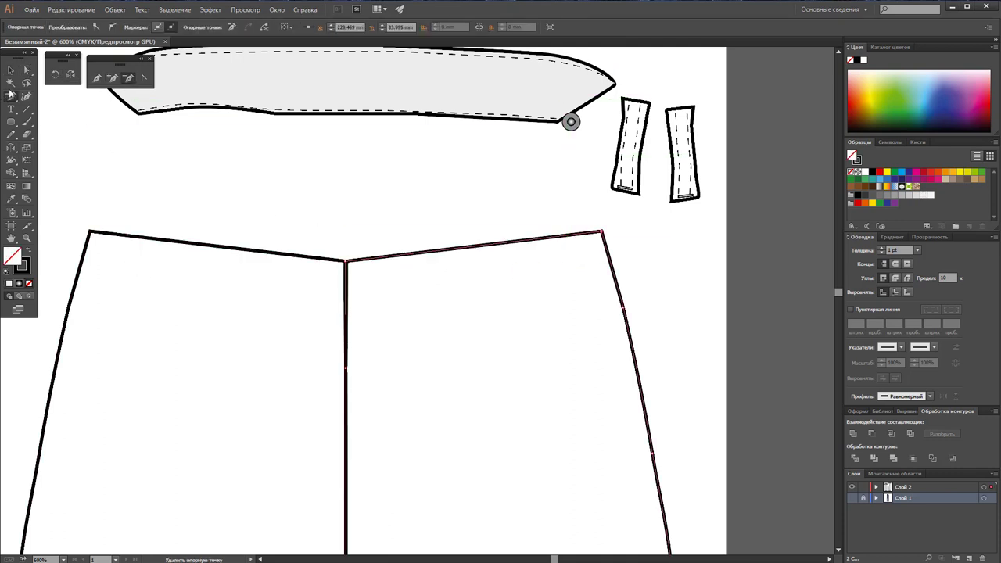
pyautogui.click(11, 71)
pyautogui.click(95, 93)
# Step: Draw a closed waistband shape with curved top and bottom edges across the trouser top
pyautogui.click(97, 78)
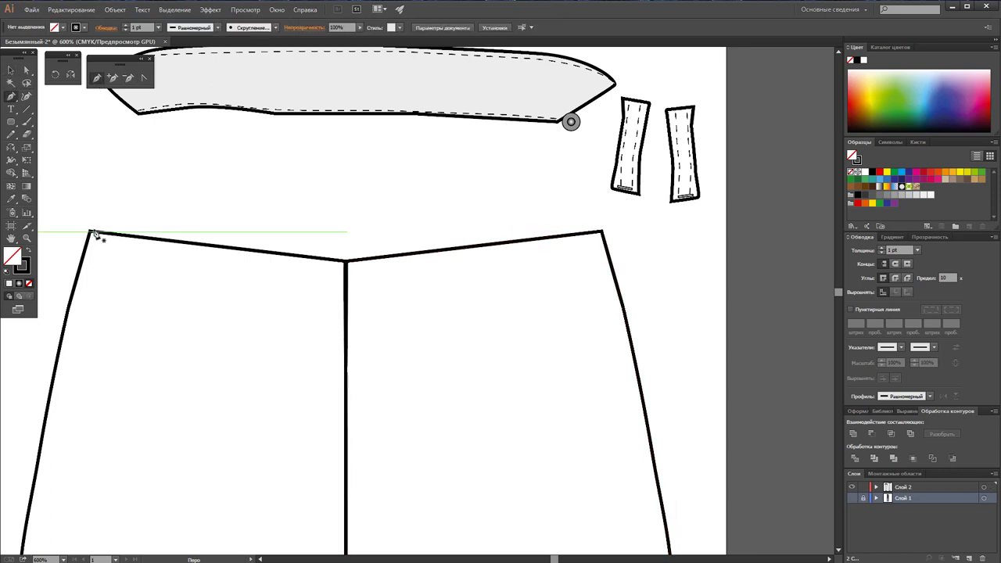
pyautogui.click(90, 231)
pyautogui.click(98, 196)
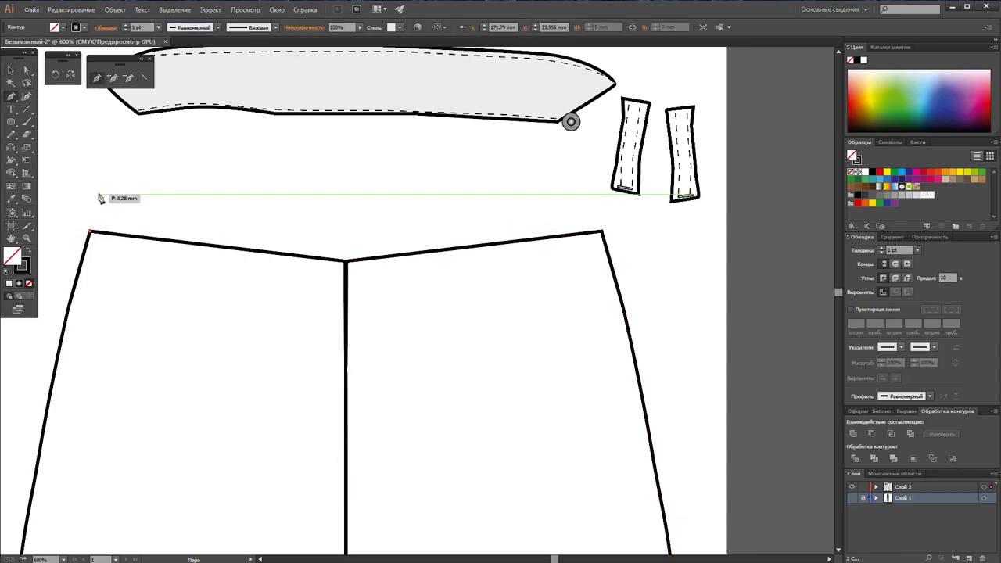
pyautogui.moveTo(346, 212); pyautogui.dragTo(452, 212)
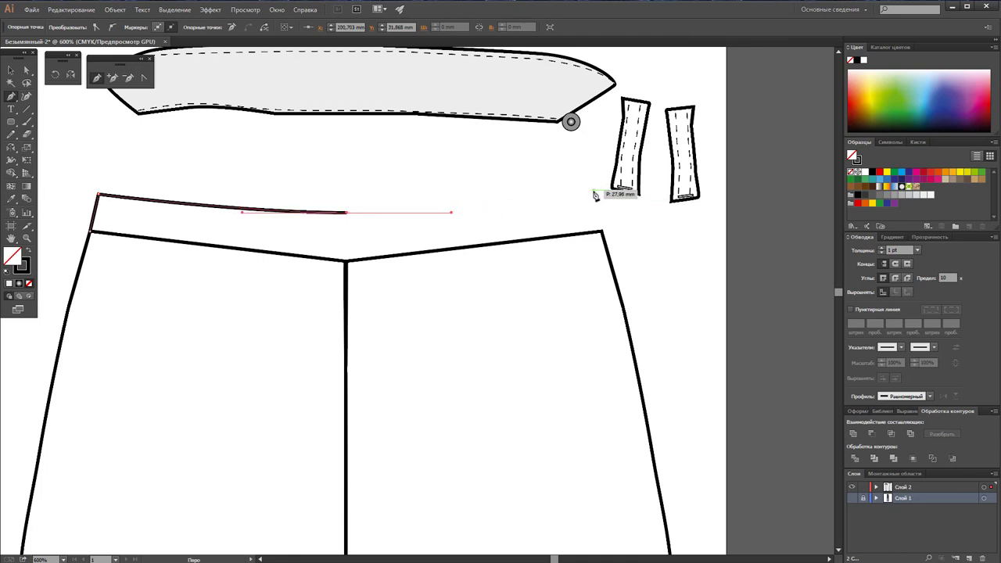
pyautogui.click(593, 191)
pyautogui.click(603, 233)
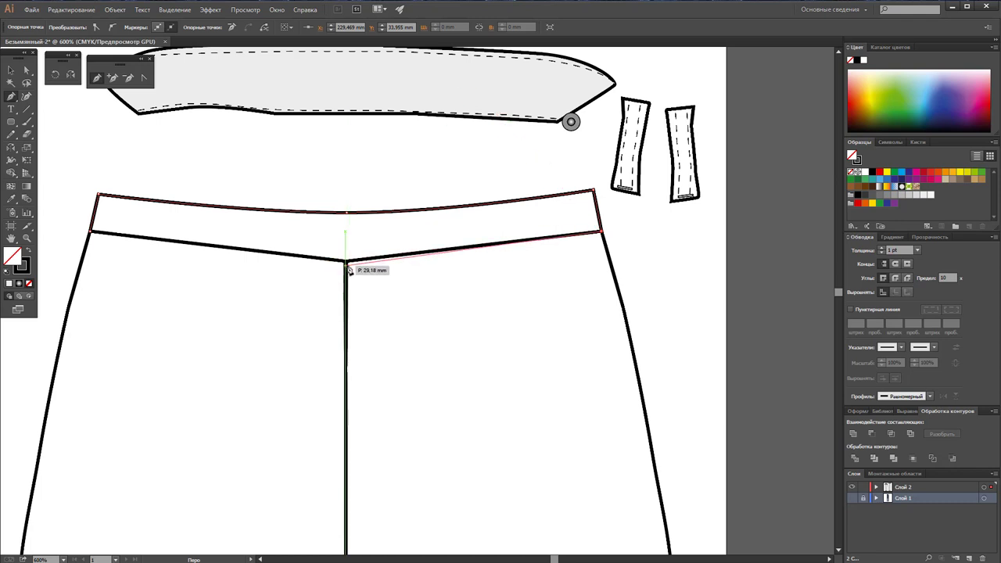
pyautogui.moveTo(348, 264); pyautogui.dragTo(243, 267)
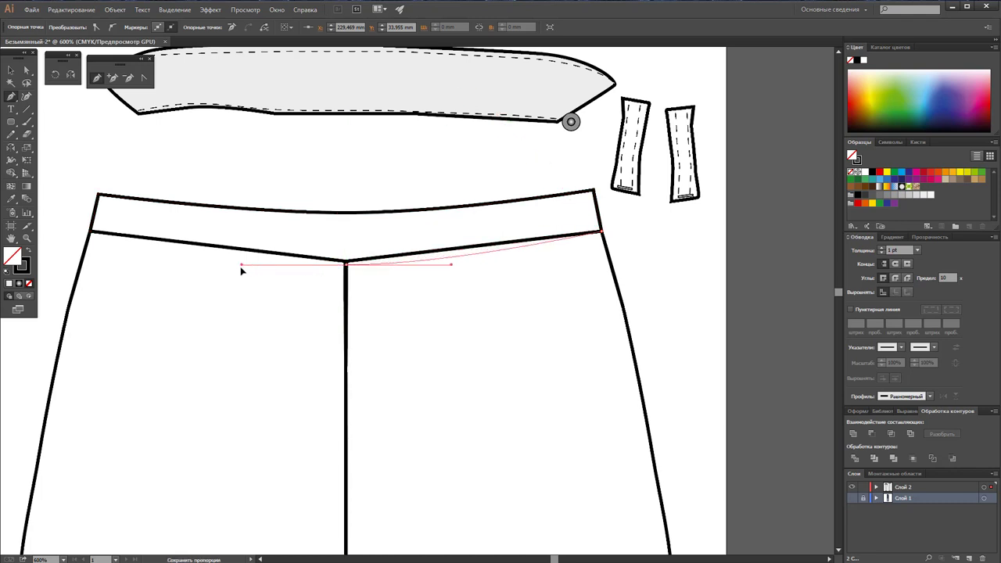
pyautogui.click(92, 234)
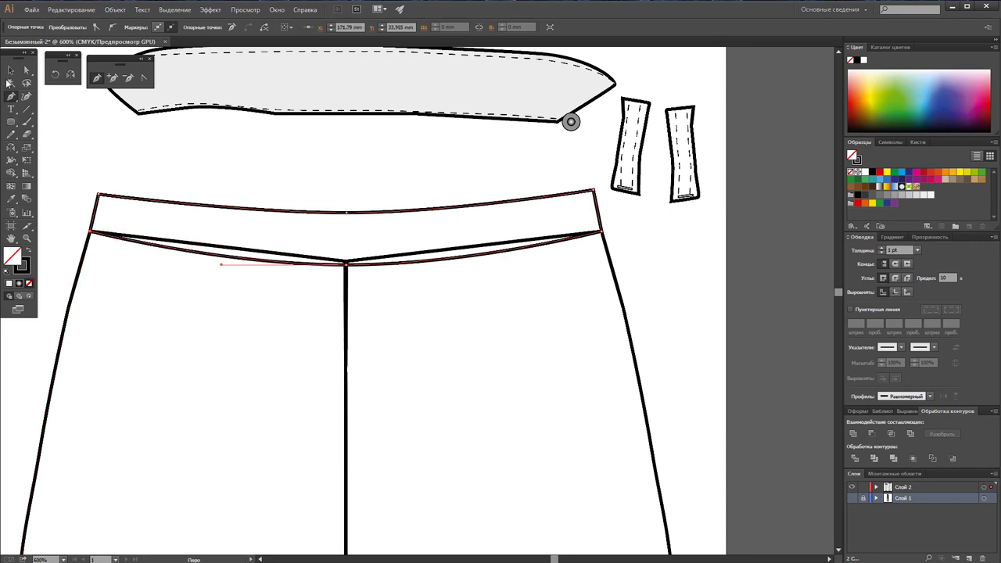
# Step: Adjust the waistband's top corners and fill the waistband with white
pyautogui.click(26, 71)
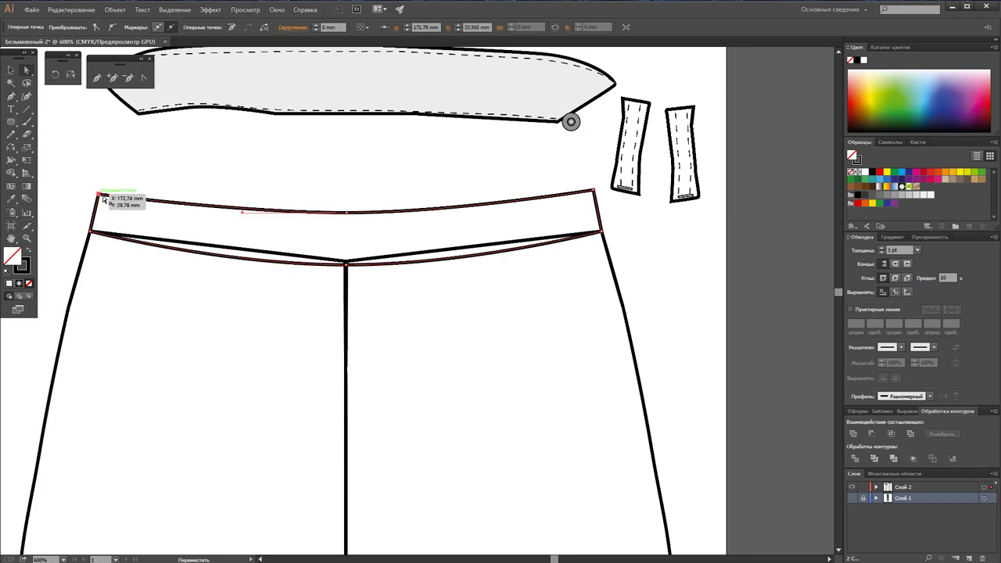
pyautogui.moveTo(592, 189); pyautogui.dragTo(592, 184)
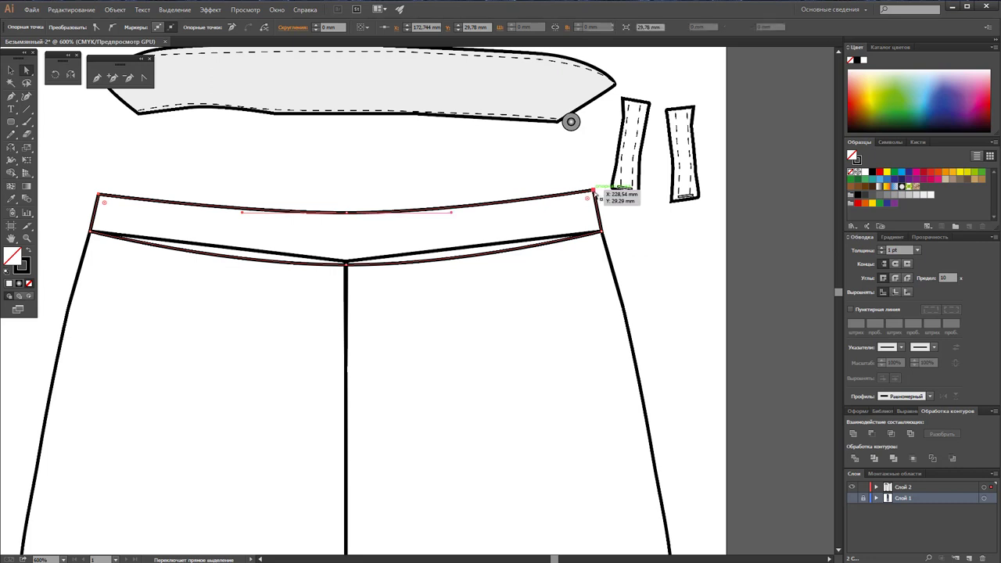
pyautogui.click(386, 159)
pyautogui.click(586, 181)
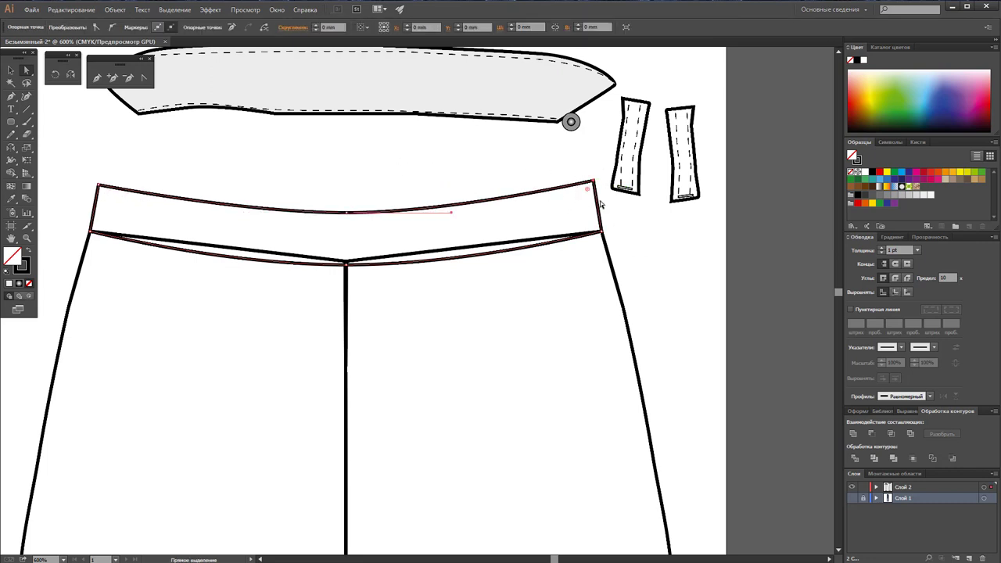
pyautogui.moveTo(79, 167); pyautogui.dragTo(115, 201)
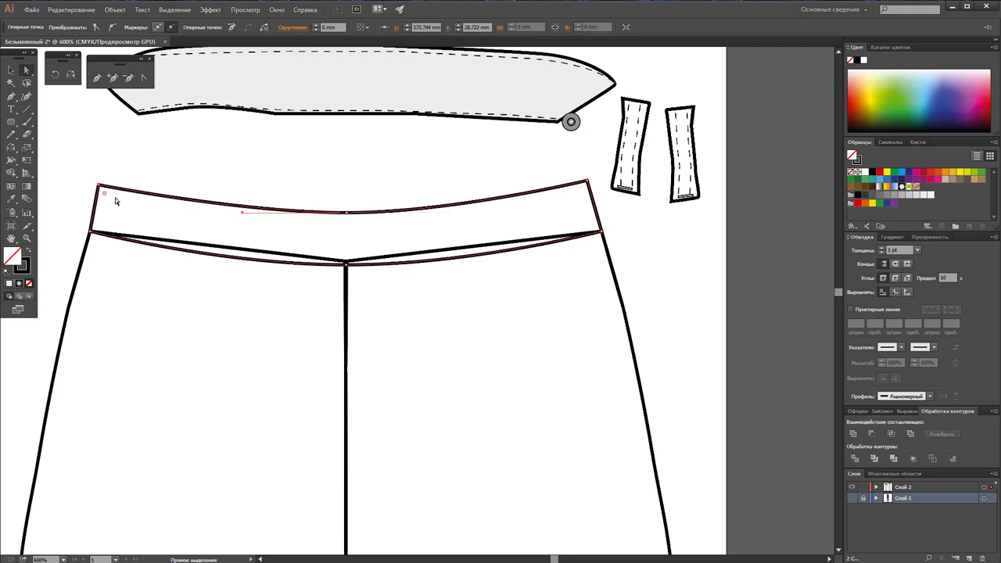
pyautogui.press('Right')
pyautogui.press('Right')
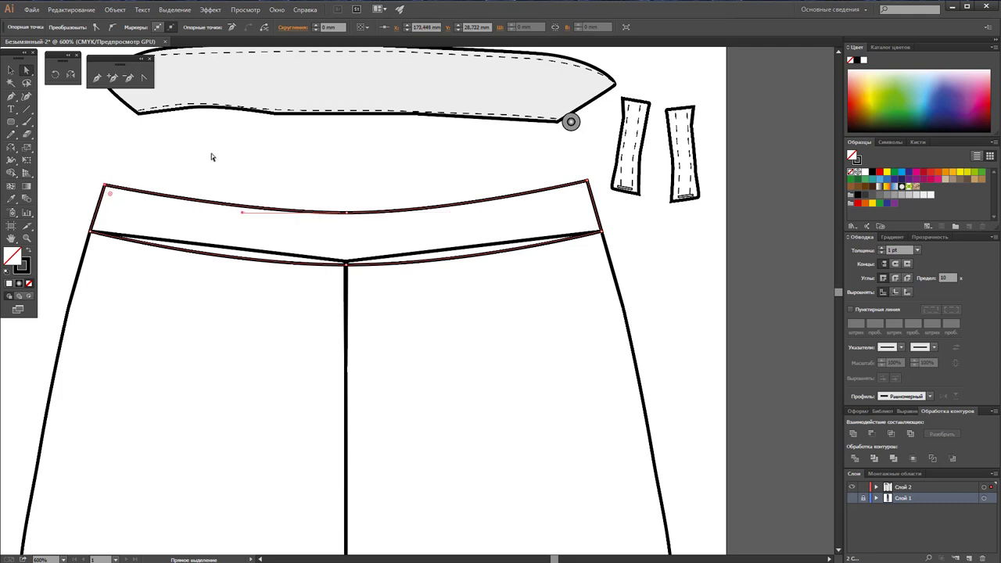
pyautogui.click(866, 176)
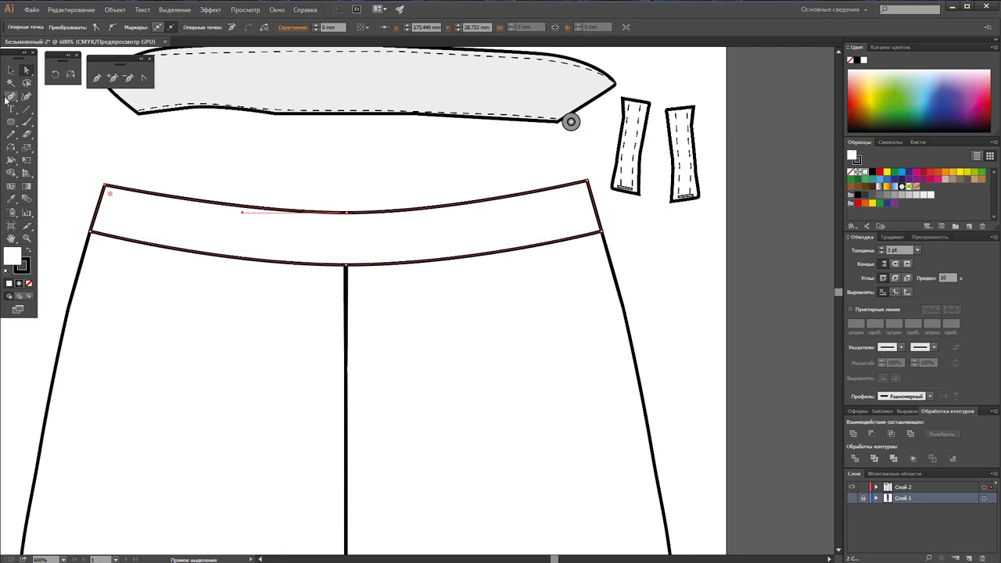
# Step: Raise the waistband top edge's centre and right corner slightly
pyautogui.click(11, 70)
pyautogui.click(240, 179)
pyautogui.scroll(2, 241, 179)
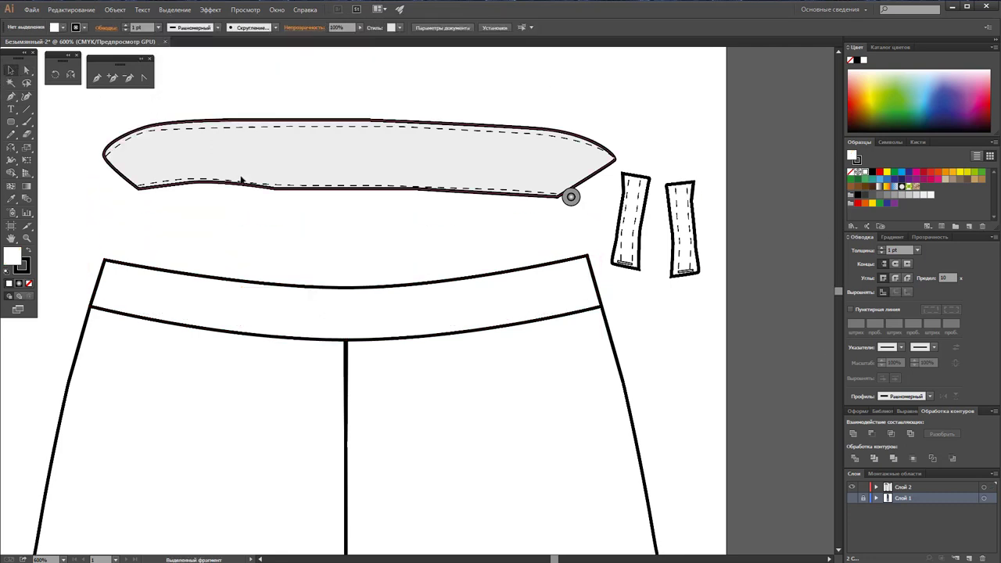
pyautogui.click(26, 71)
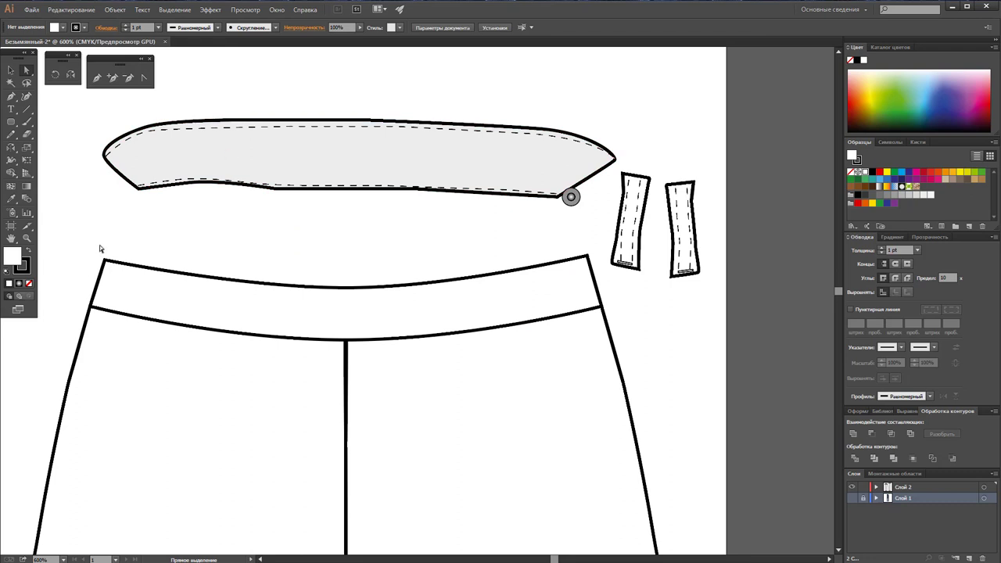
pyautogui.click(141, 270)
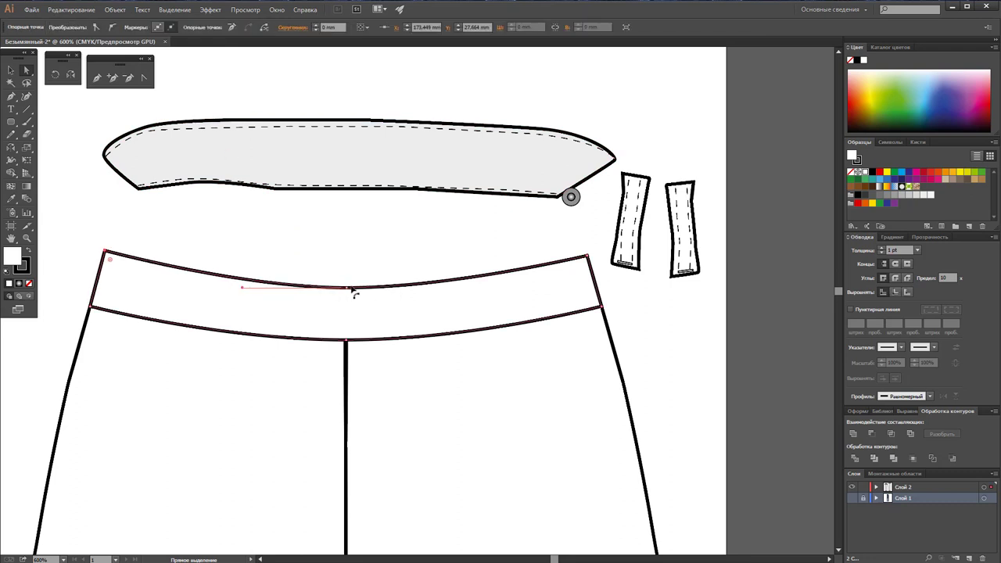
pyautogui.moveTo(347, 288); pyautogui.dragTo(347, 284)
pyautogui.moveTo(589, 256); pyautogui.dragTo(587, 253)
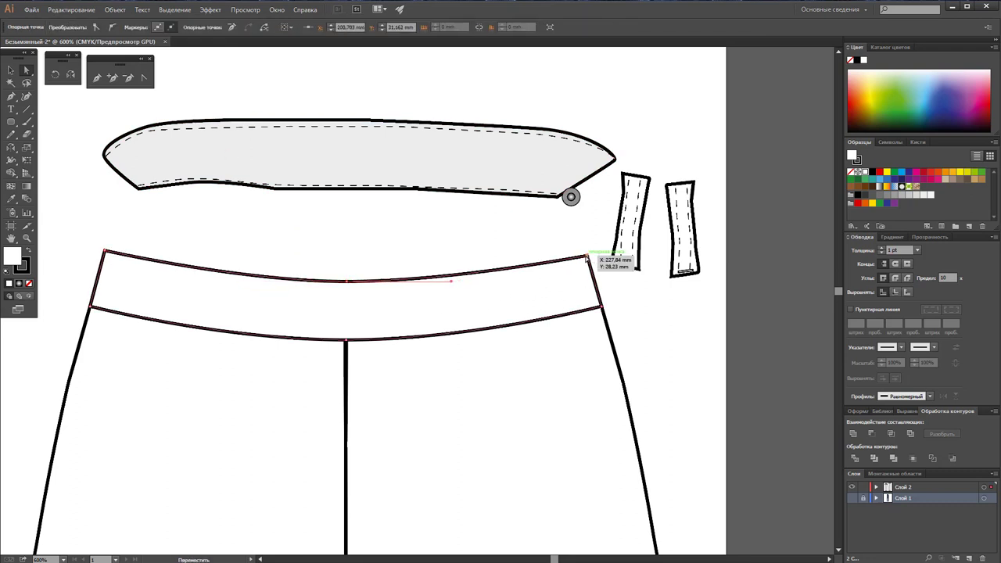
pyautogui.click(106, 251)
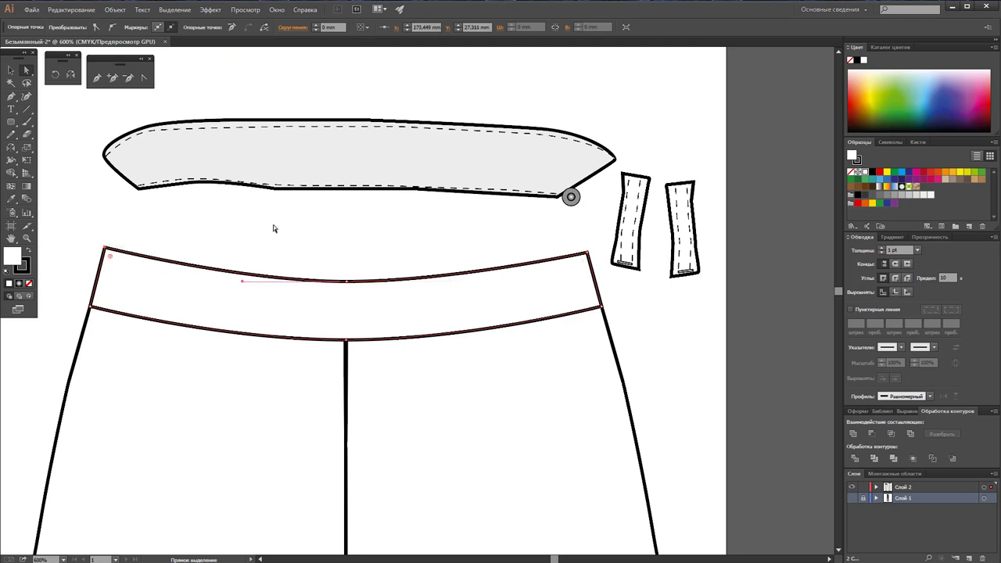
pyautogui.click(9, 70)
pyautogui.click(235, 250)
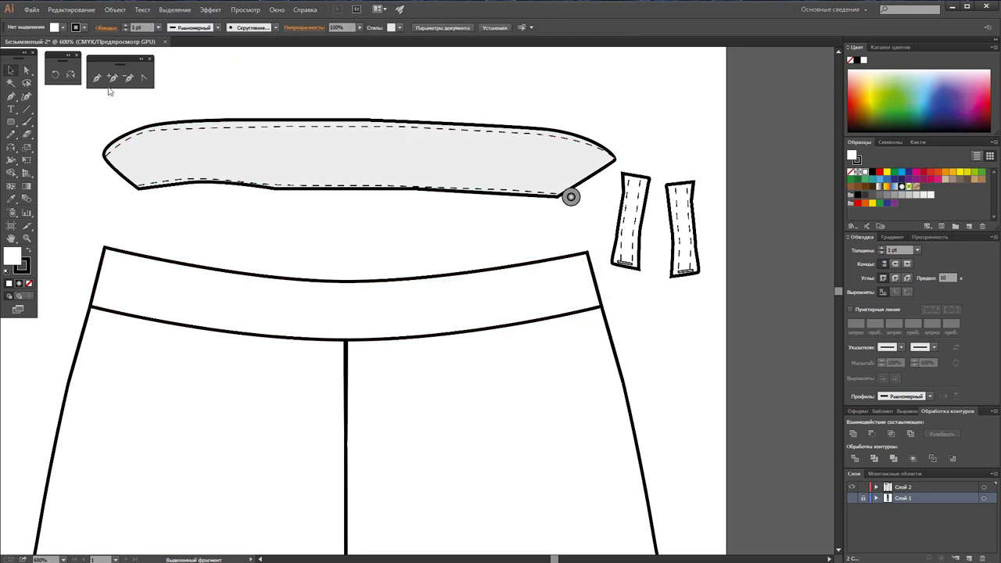
# Step: Draw a curved line along the waistband top from its left to right corner
pyautogui.press('p')
pyautogui.click(105, 249)
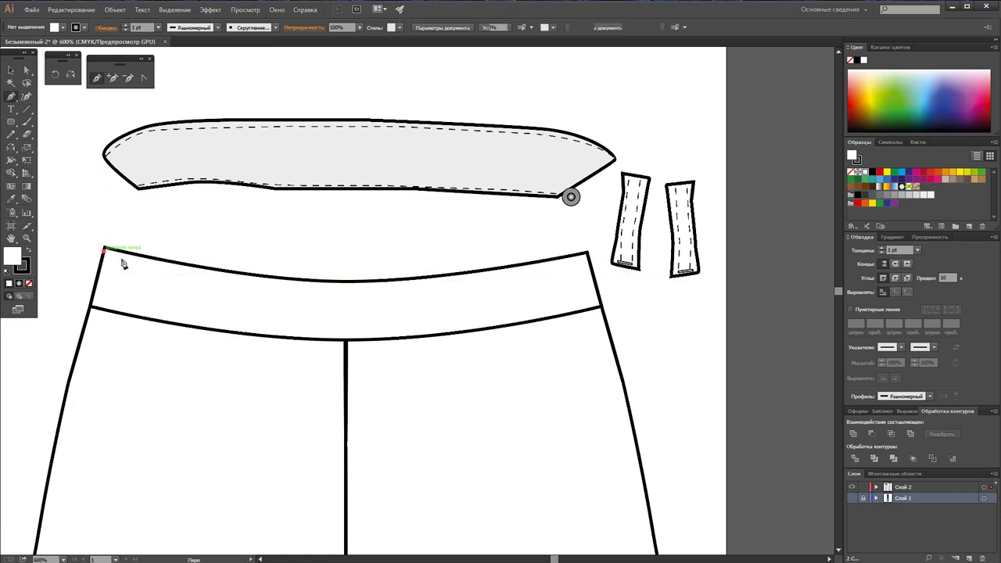
pyautogui.click(342, 286)
pyautogui.moveTo(369, 290); pyautogui.dragTo(445, 285)
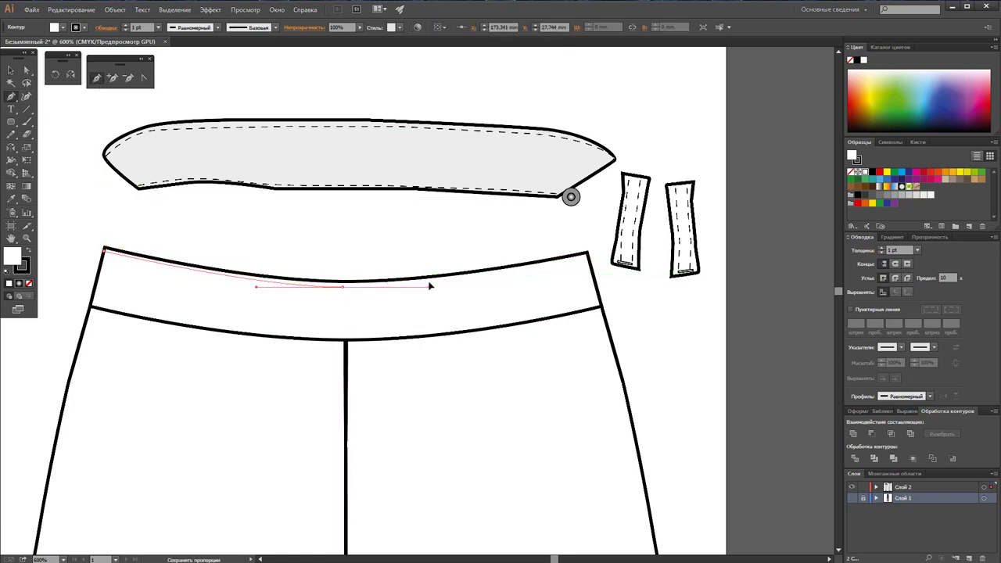
pyautogui.click(588, 254)
pyautogui.keyDown('ctrl'); pyautogui.click(456, 308); pyautogui.keyUp('ctrl')
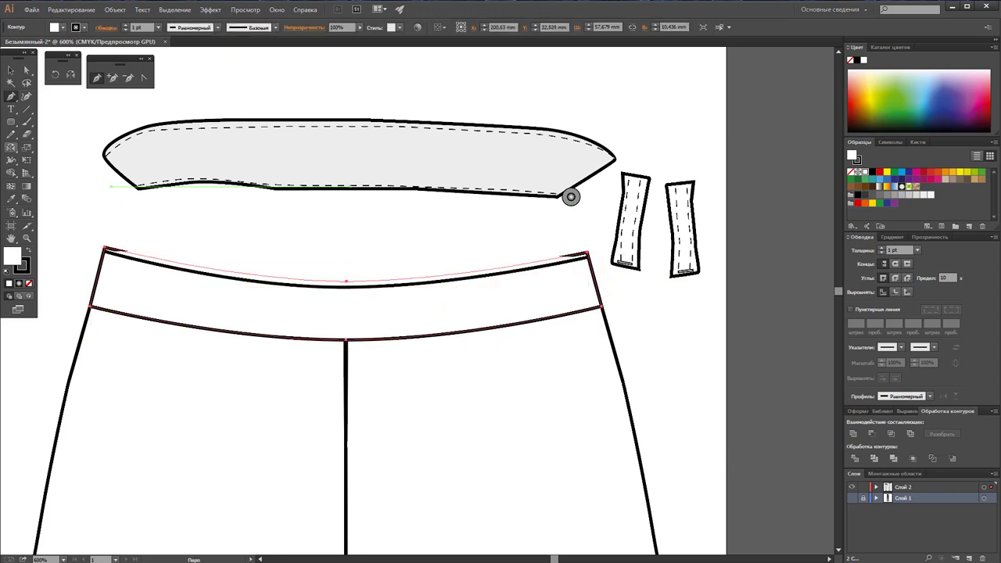
# Step: Make the curved line an unfilled dashed stitch line at 0.25 pt
pyautogui.press('v')
pyautogui.click(341, 225)
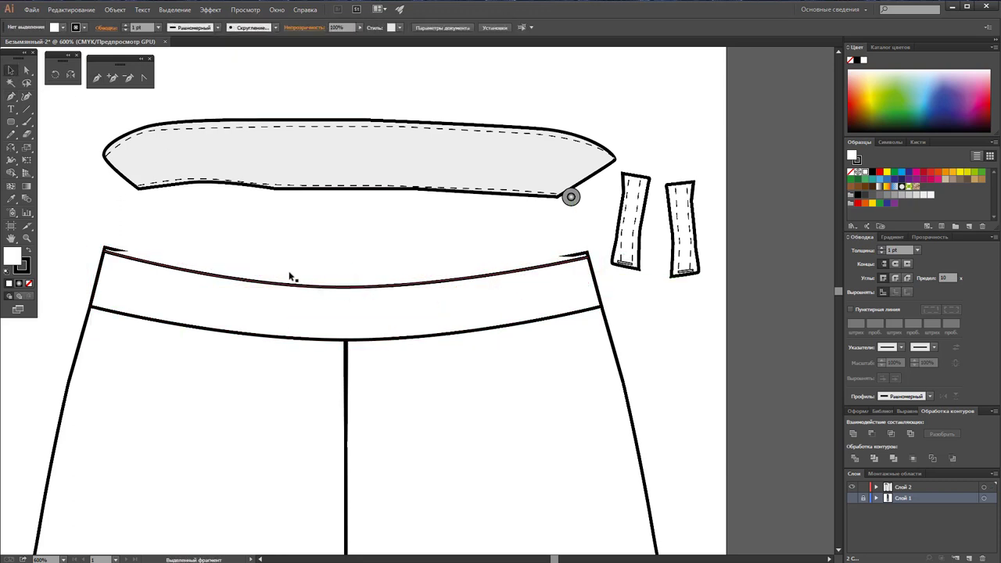
pyautogui.click(297, 288)
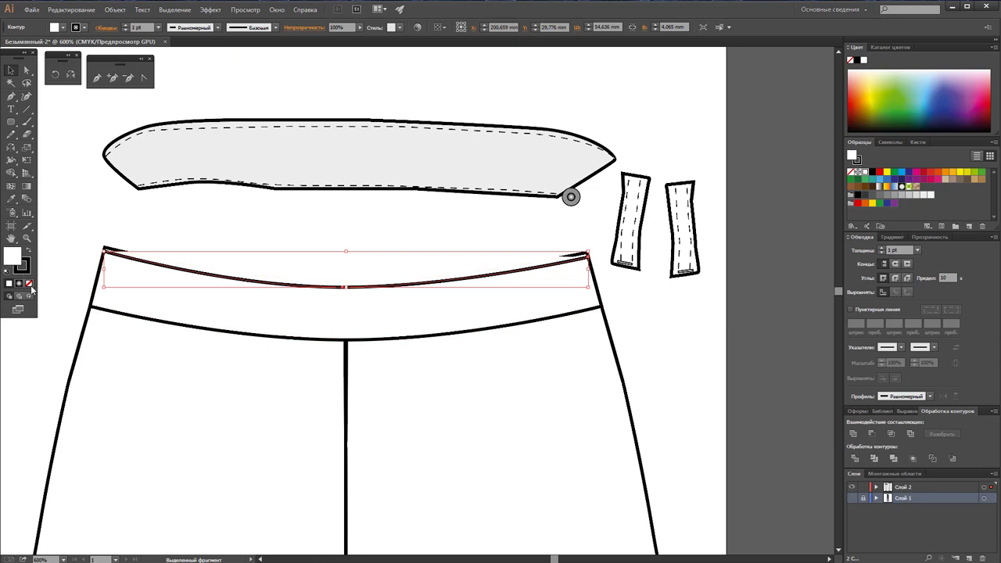
pyautogui.click(29, 285)
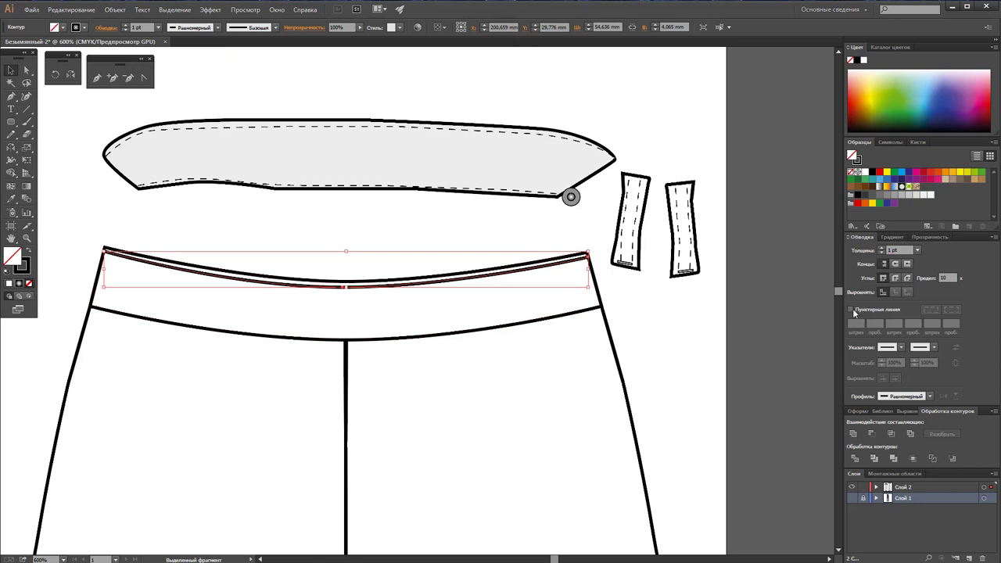
pyautogui.click(852, 310)
pyautogui.click(916, 250)
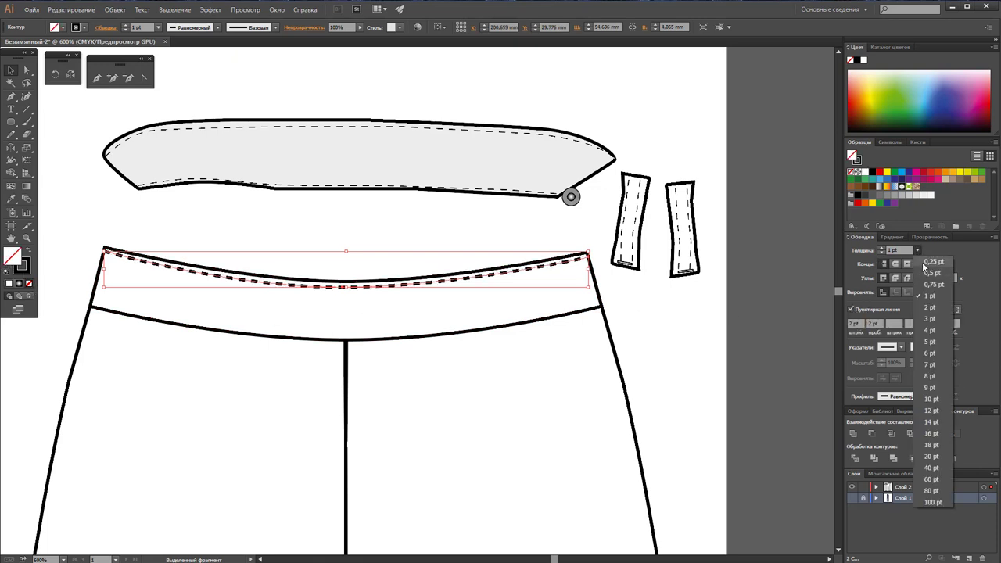
pyautogui.click(930, 258)
pyautogui.click(443, 299)
# Step: Copy the stitch line about 5.58 mm down onto the lower seam, stretching and rotating it to fit
pyautogui.moveTo(430, 286); pyautogui.dragTo(431, 335)
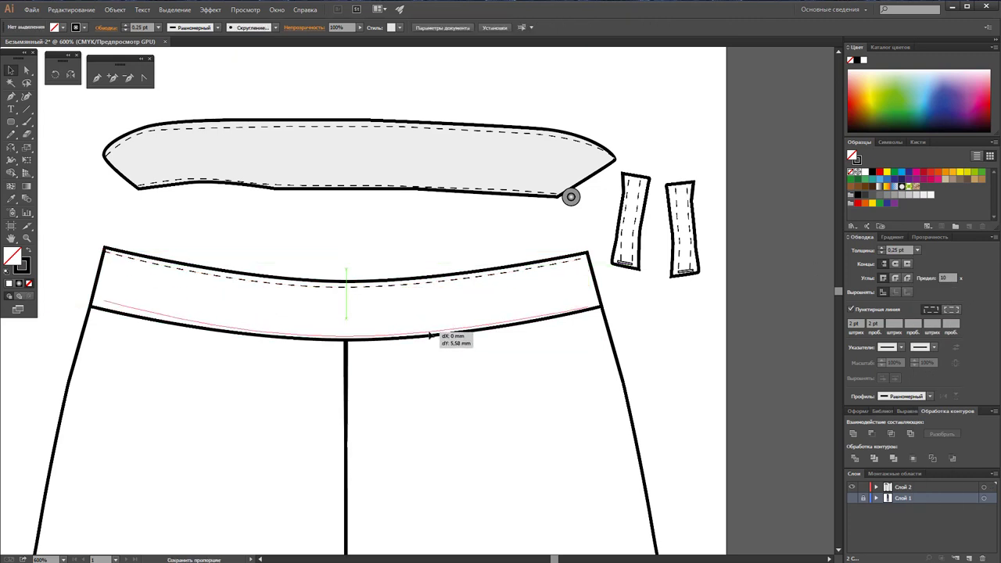
pyautogui.moveTo(431, 335); pyautogui.dragTo(431, 335)
pyautogui.moveTo(589, 307); pyautogui.dragTo(601, 305)
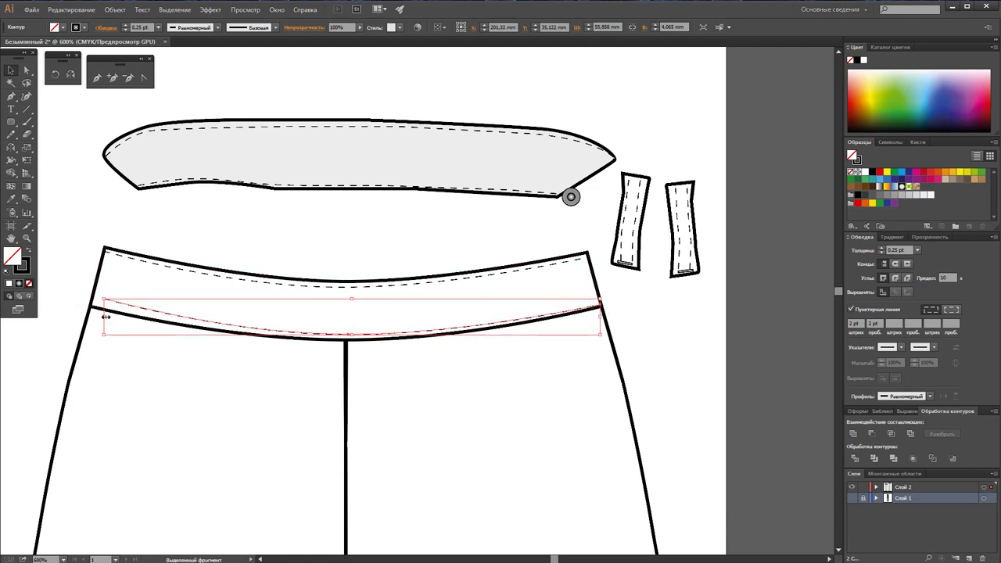
pyautogui.moveTo(106, 317); pyautogui.dragTo(94, 321)
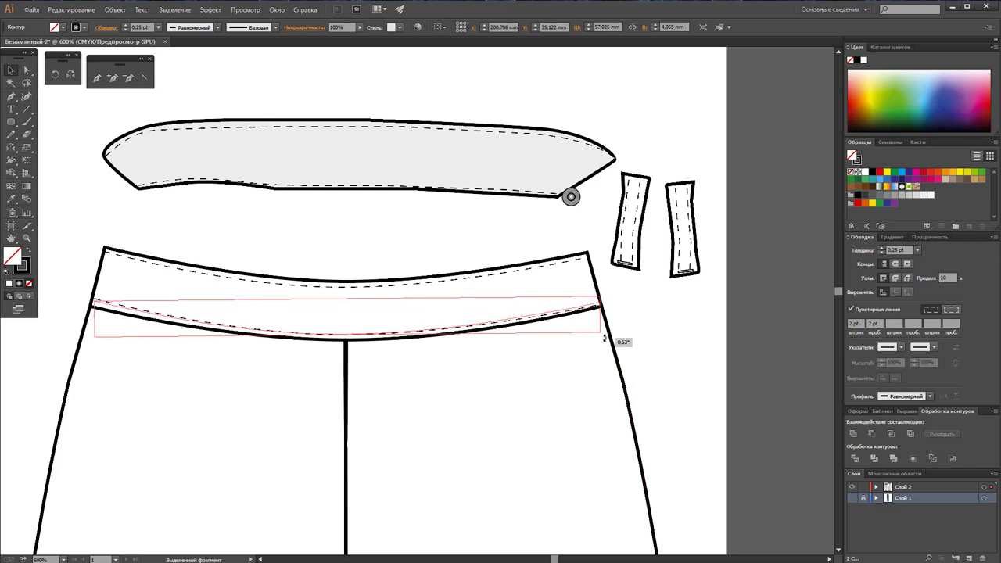
pyautogui.moveTo(602, 337); pyautogui.dragTo(608, 341)
pyautogui.click(643, 344)
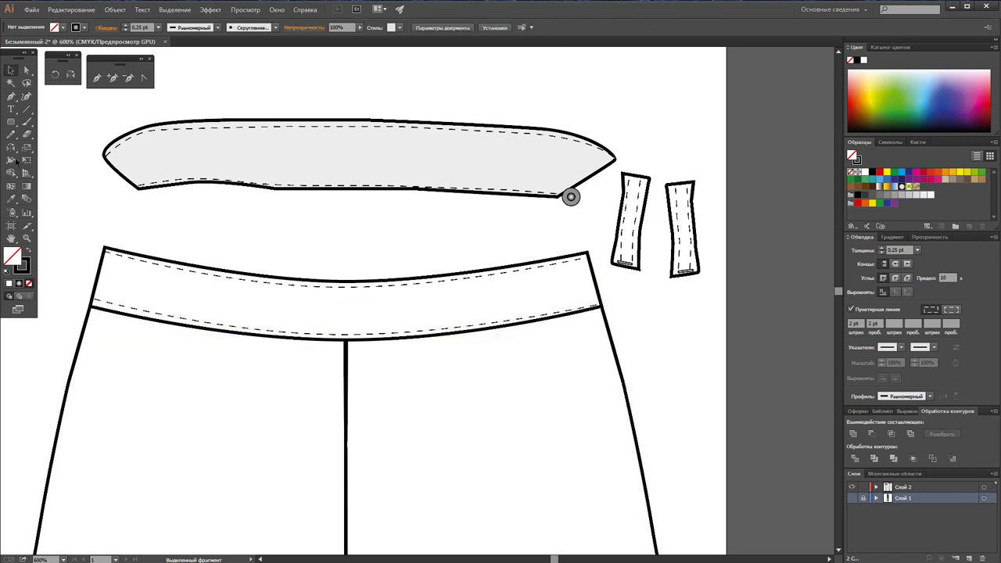
# Step: Nudge the lower stitch line slightly upward with Direct Selection
pyautogui.click(25, 69)
pyautogui.click(431, 335)
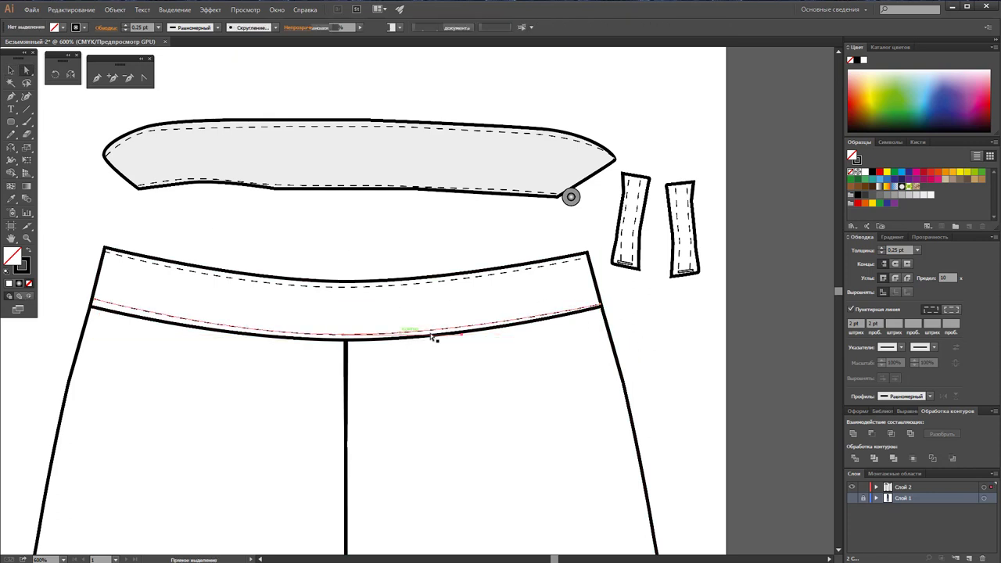
pyautogui.moveTo(603, 298); pyautogui.dragTo(602, 300)
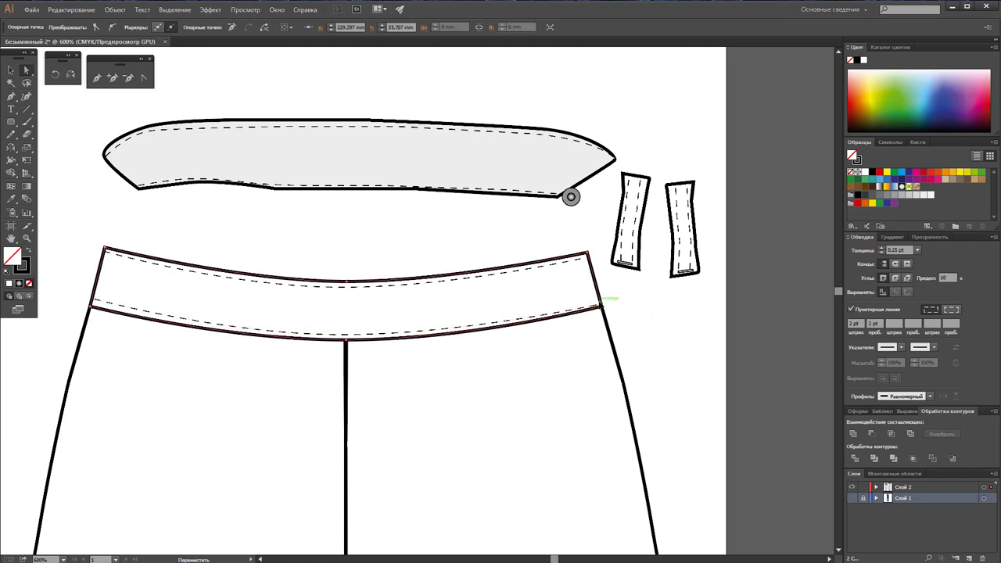
pyautogui.click(553, 318)
pyautogui.click(602, 305)
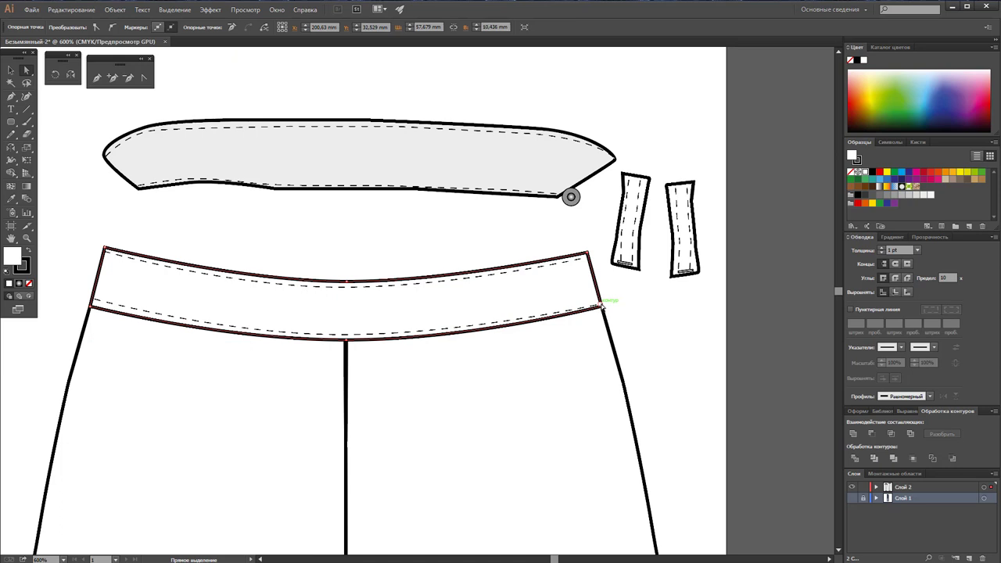
pyautogui.moveTo(602, 309); pyautogui.dragTo(601, 307)
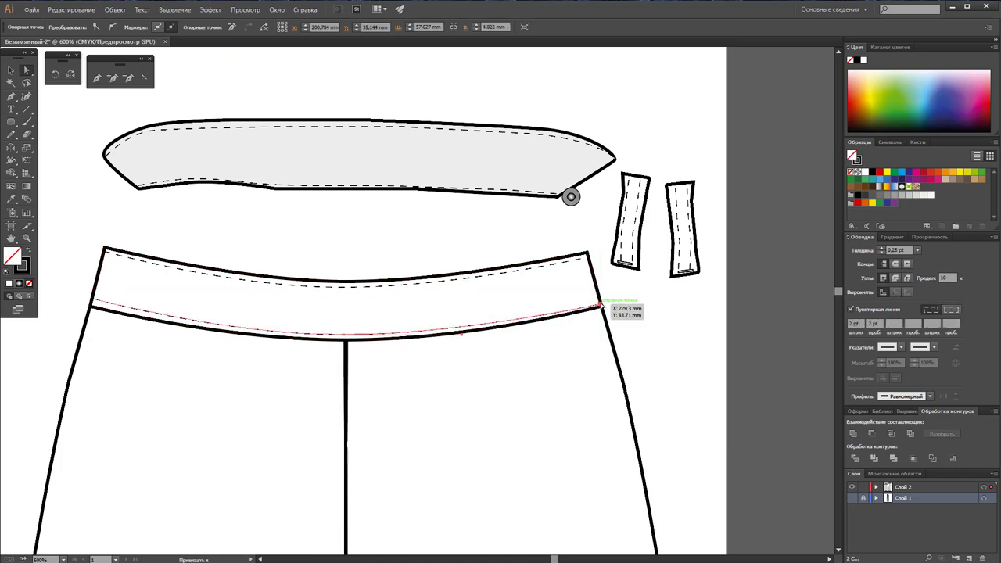
pyautogui.click(11, 70)
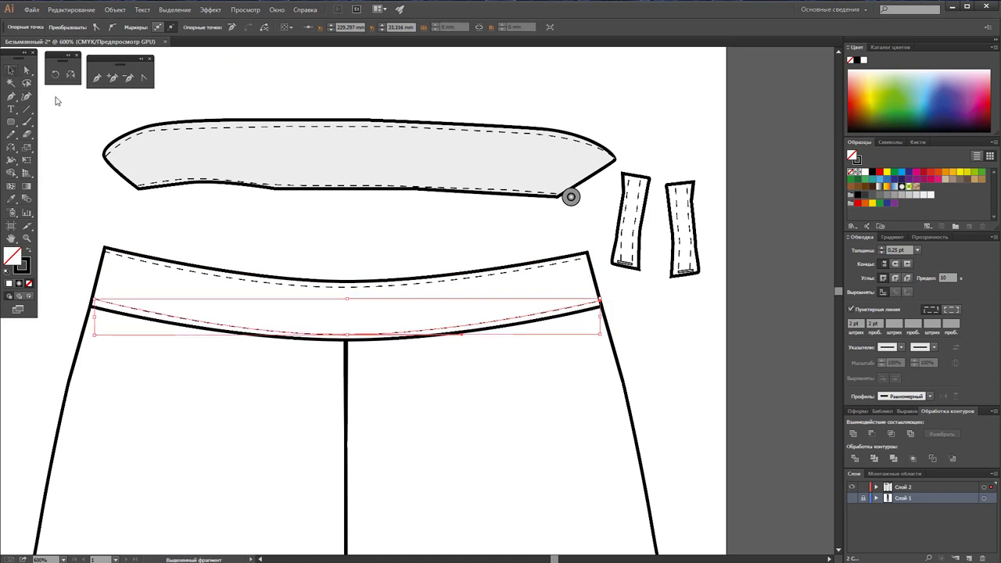
# Step: Zoom out, place the right belt loop on the waistband, and bring it to the front
pyautogui.click(357, 235)
pyautogui.scroll(-5, 358, 227)
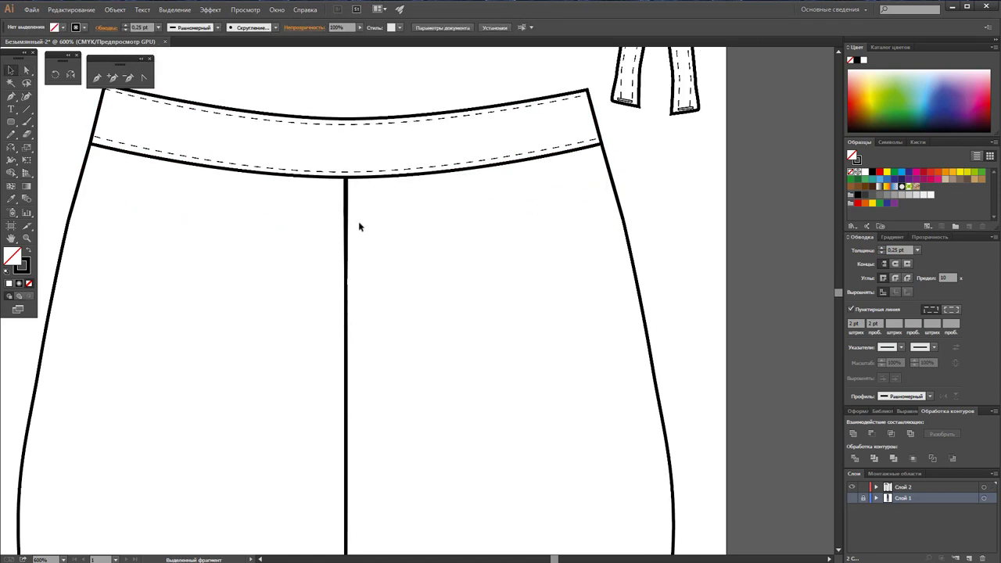
pyautogui.scroll(-5, 358, 225)
pyautogui.scroll(-2, 344, 219)
pyautogui.press('z')
pyautogui.keyDown('alt'); pyautogui.click(290, 325); pyautogui.keyUp('alt')
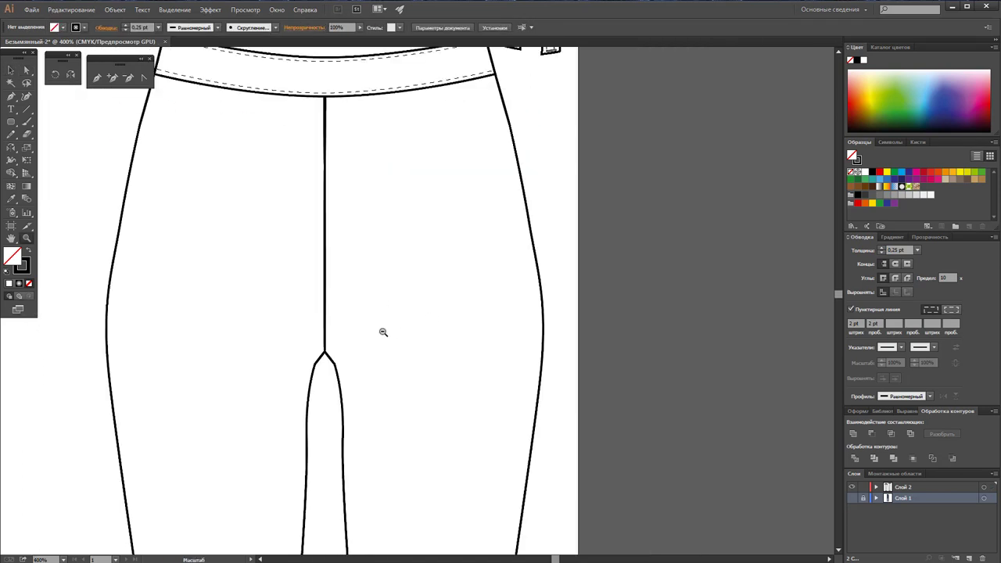
pyautogui.keyDown('alt'); pyautogui.click(532, 255); pyautogui.keyUp('alt')
pyautogui.scroll(-2, 539, 245)
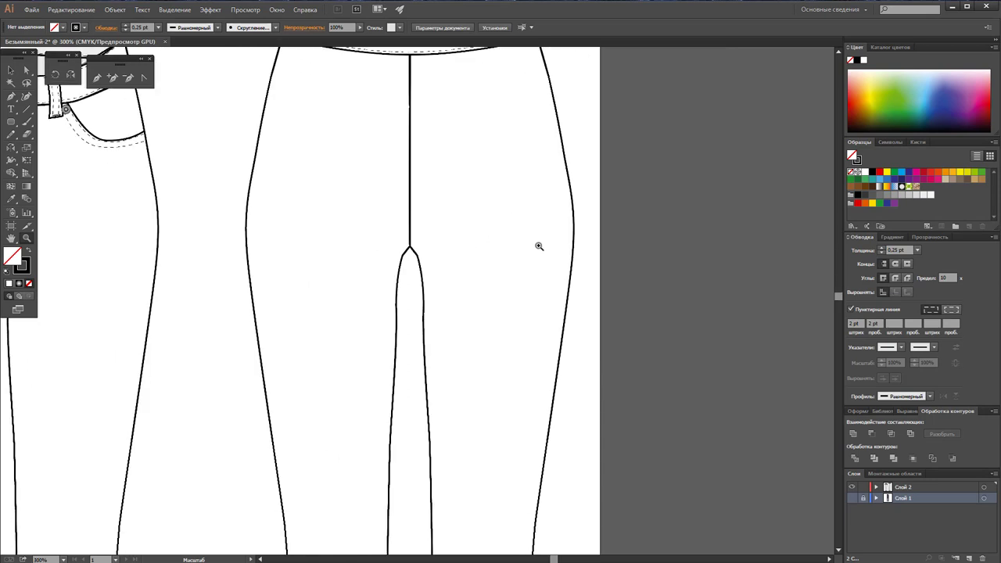
pyautogui.scroll(2, 539, 246)
pyautogui.scroll(1, 539, 246)
pyautogui.scroll(2, 538, 246)
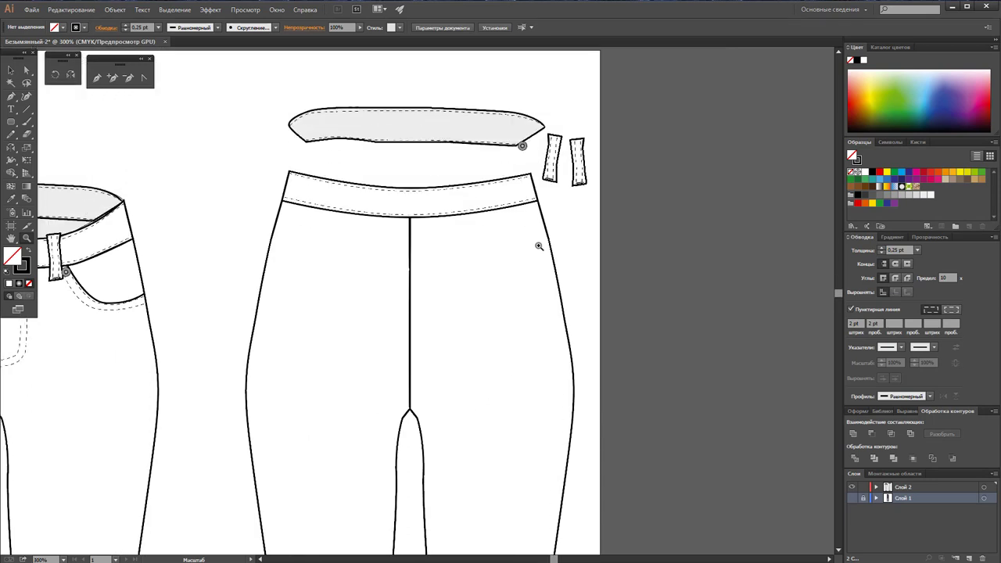
pyautogui.click(12, 81)
pyautogui.press('v')
pyautogui.moveTo(579, 163); pyautogui.dragTo(483, 209)
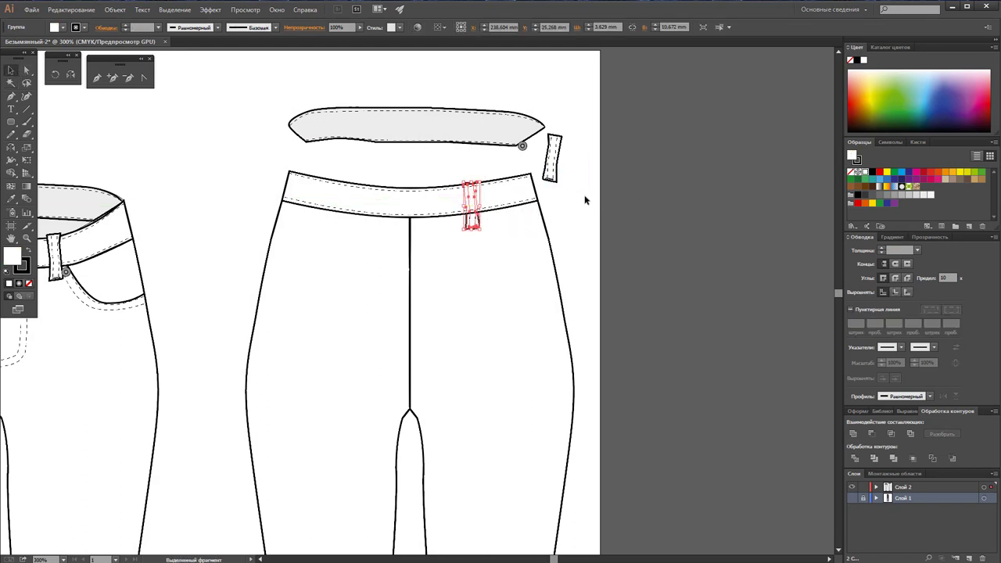
pyautogui.hotkey('ctrl', '[')
pyautogui.click(586, 201)
pyautogui.click(472, 222)
pyautogui.rightClick(477, 224)
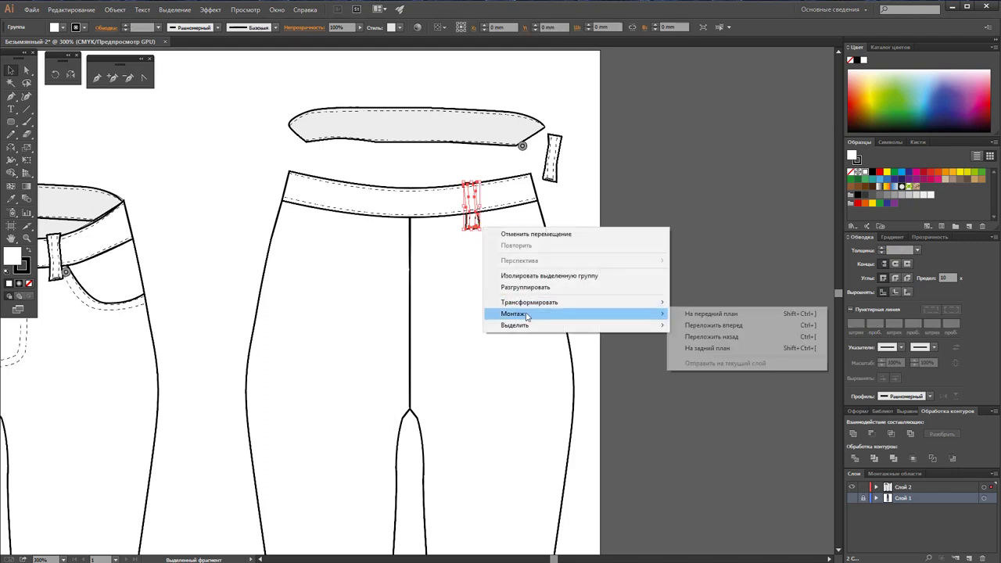
pyautogui.click(688, 313)
# Step: Place the second belt loop left of the centre line and bring it to the front
pyautogui.moveTo(560, 168); pyautogui.dragTo(354, 217)
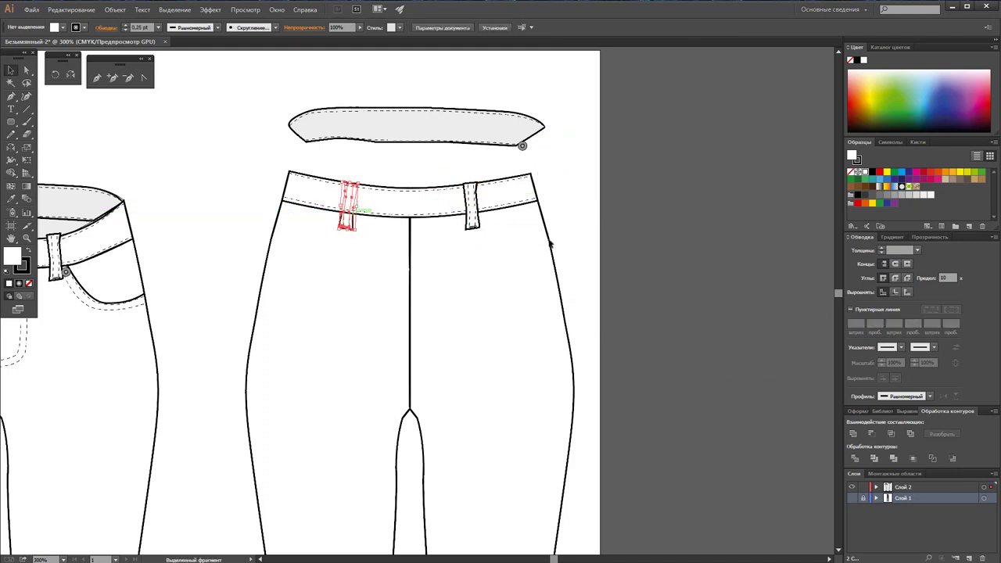
pyautogui.click(604, 241)
pyautogui.rightClick(345, 225)
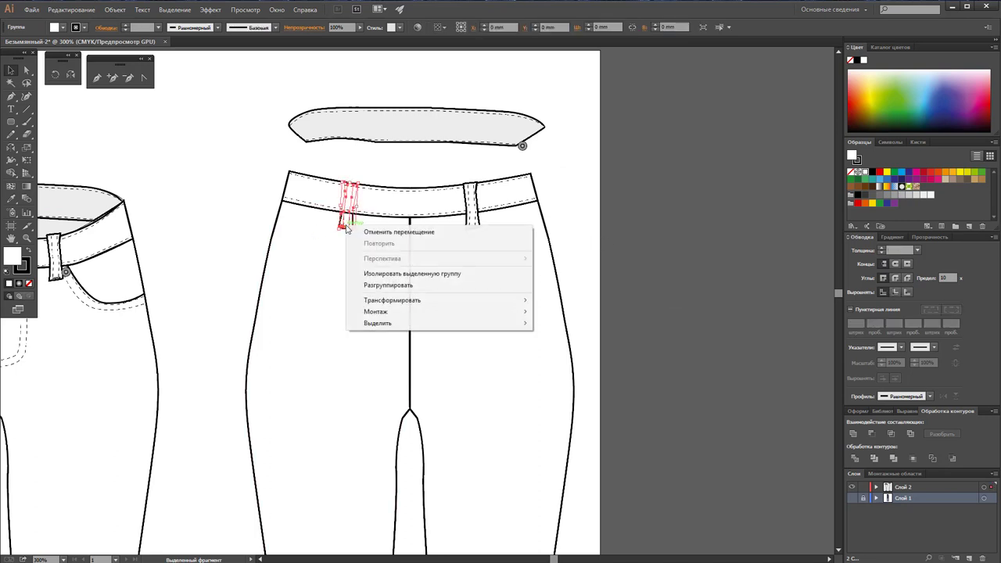
pyautogui.click(632, 308)
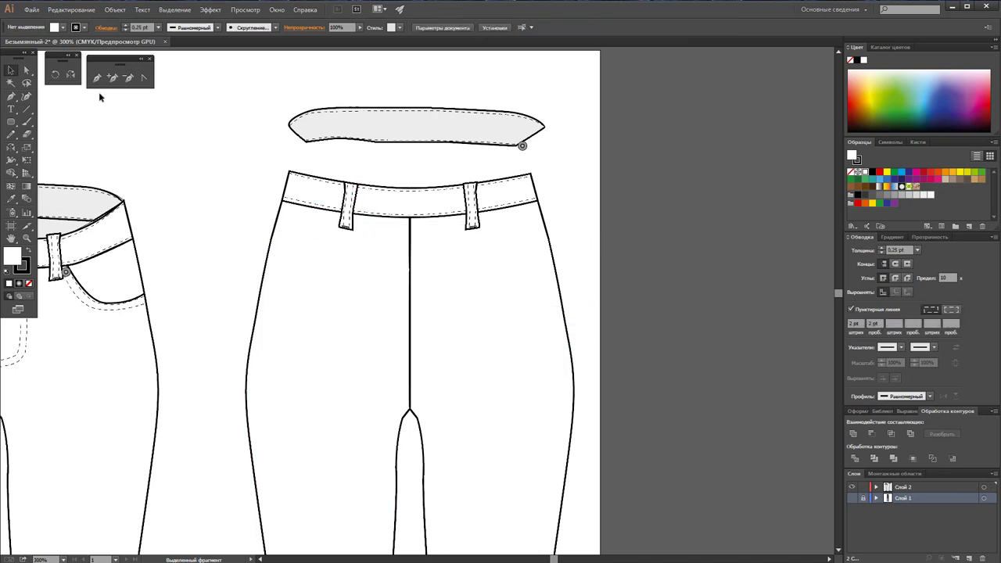
# Step: Draw a closed five-sided, pointed-bottom pocket outline on the trousers' right leg
pyautogui.click(99, 78)
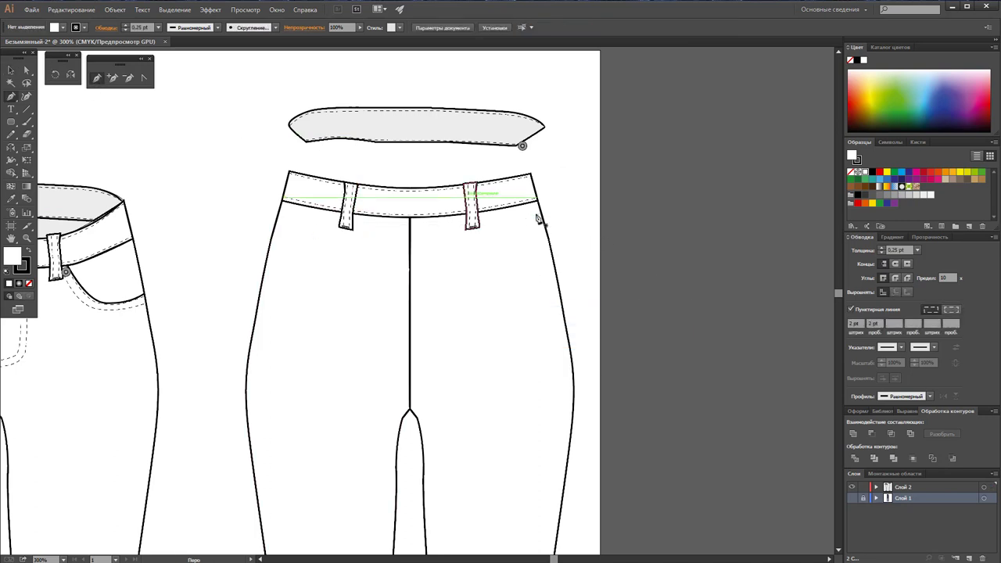
pyautogui.click(440, 264)
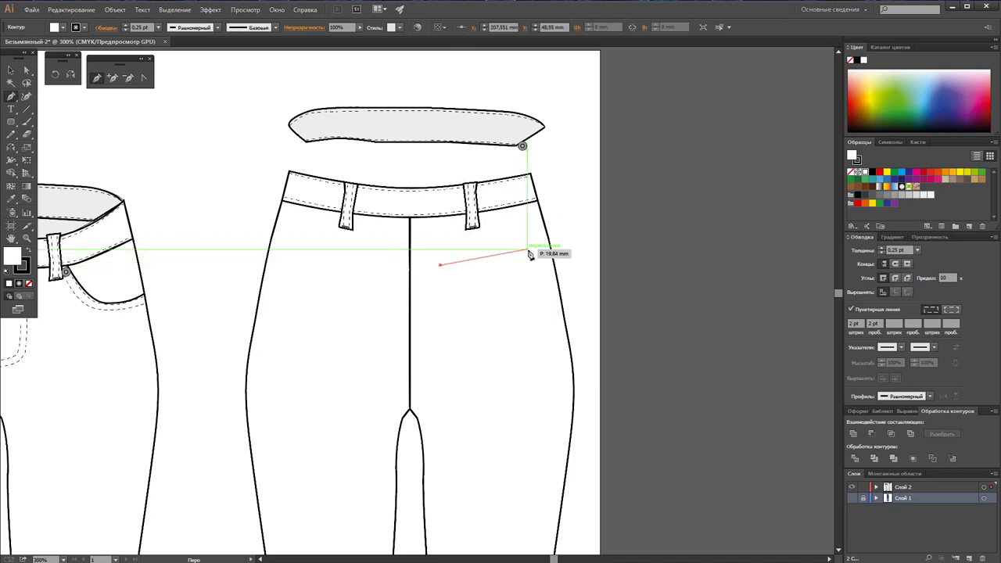
pyautogui.click(530, 254)
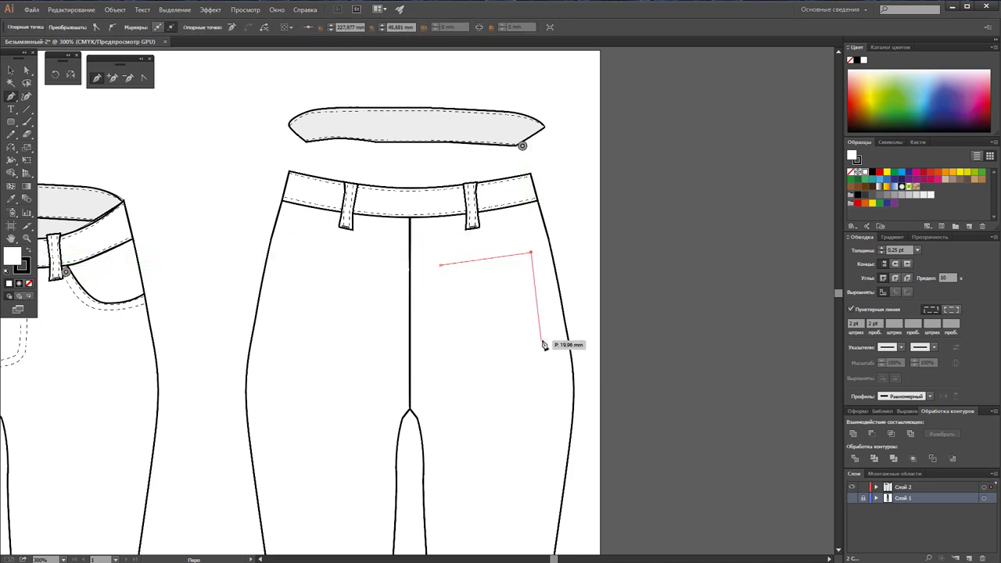
pyautogui.click(542, 341)
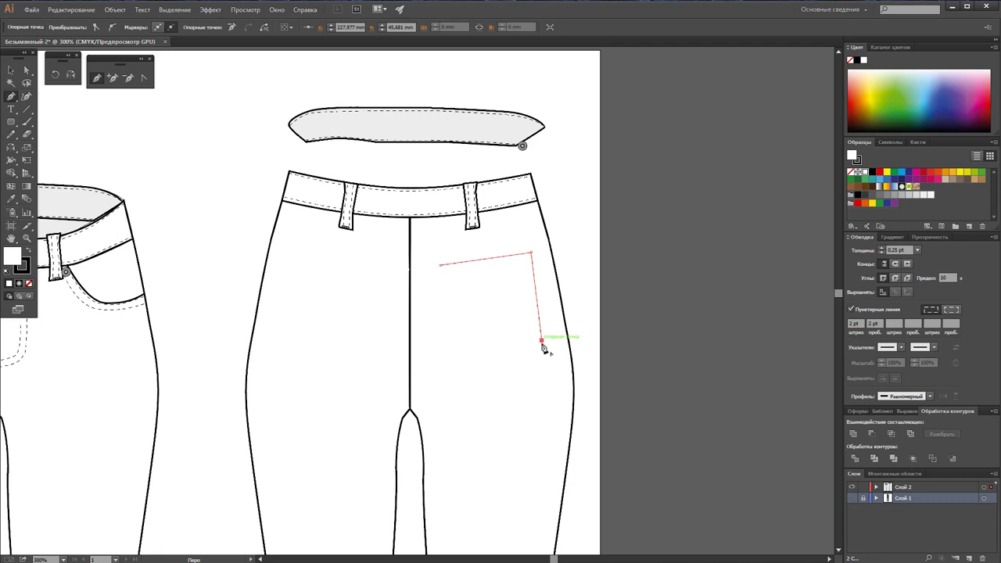
pyautogui.click(499, 361)
pyautogui.click(451, 354)
pyautogui.click(440, 265)
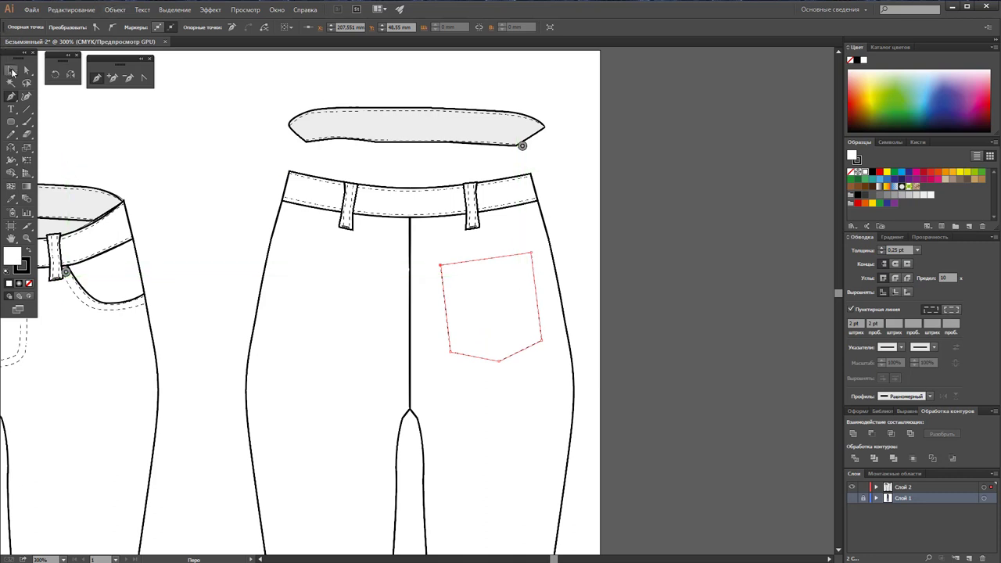
# Step: Give the pocket outline a solid 1 pt stroke instead of dashed
pyautogui.click(11, 71)
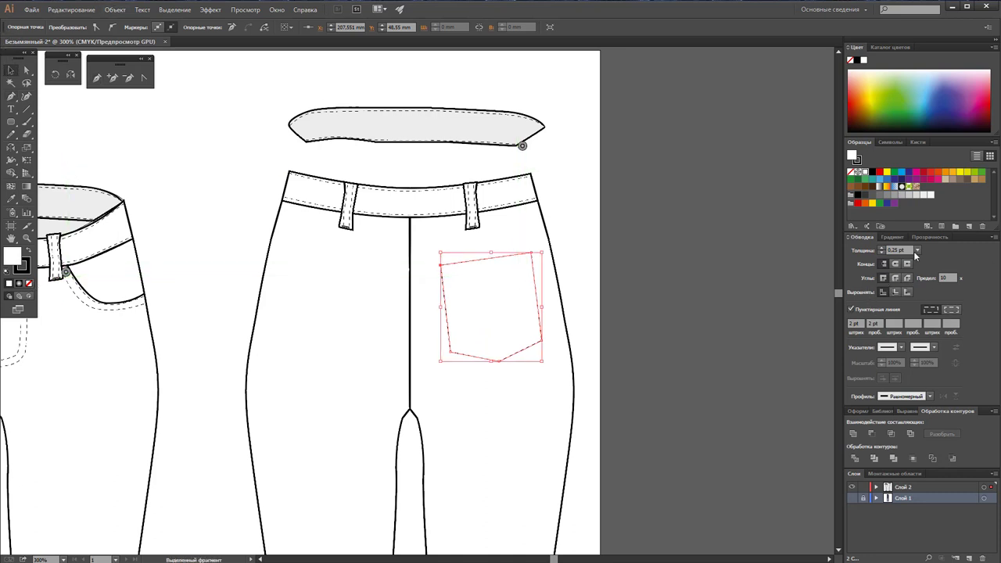
pyautogui.click(916, 250)
pyautogui.click(924, 297)
pyautogui.click(852, 309)
pyautogui.click(691, 297)
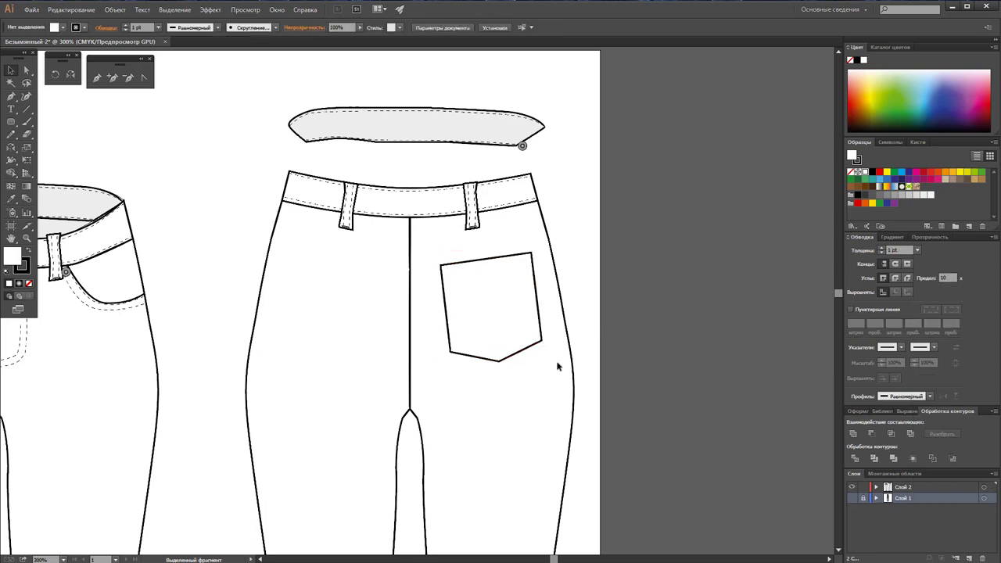
pyautogui.click(26, 238)
# Step: Zoom in on the pocket and draw a straight line across its top edge
pyautogui.click(499, 299)
pyautogui.click(384, 330)
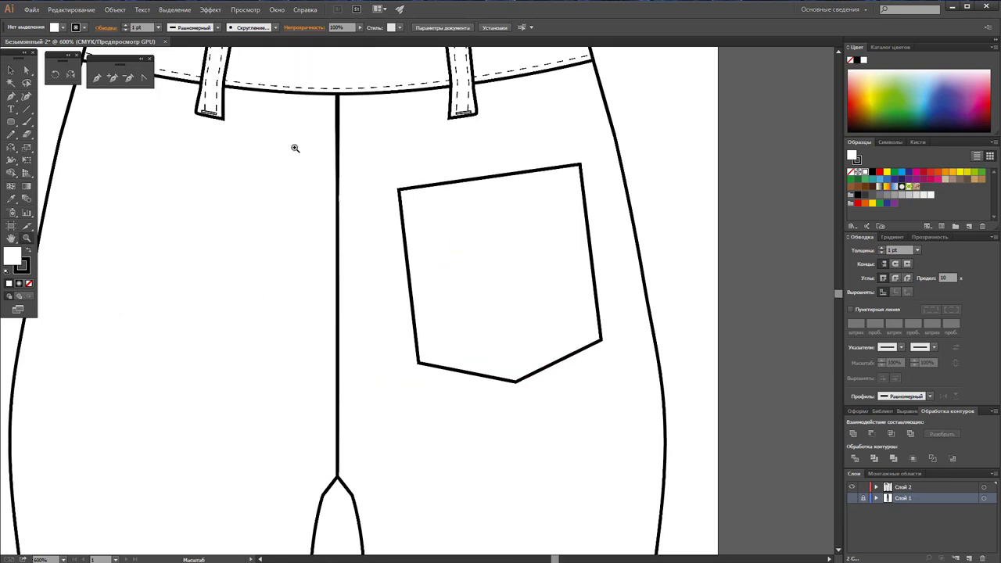
pyautogui.click(97, 78)
pyautogui.click(400, 201)
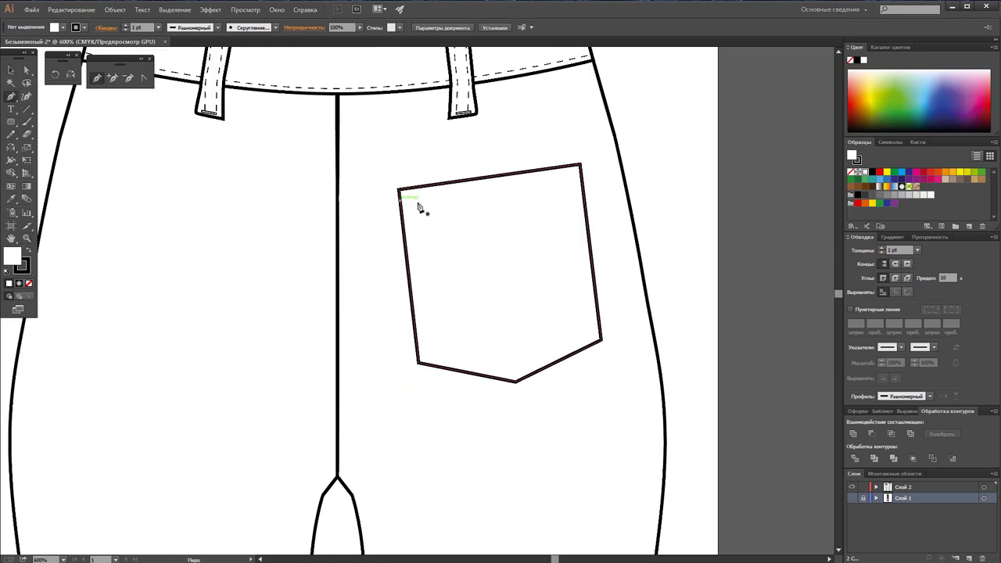
pyautogui.click(583, 177)
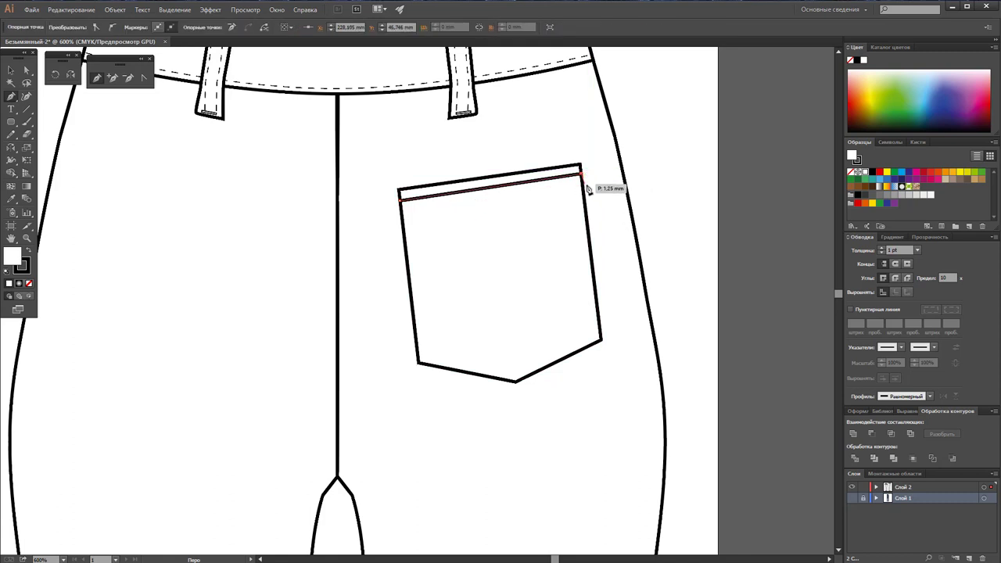
pyautogui.press('Escape')
# Step: Copy the top line just below it and make both lines 0.25 pt dashed stitching
pyautogui.click(9, 72)
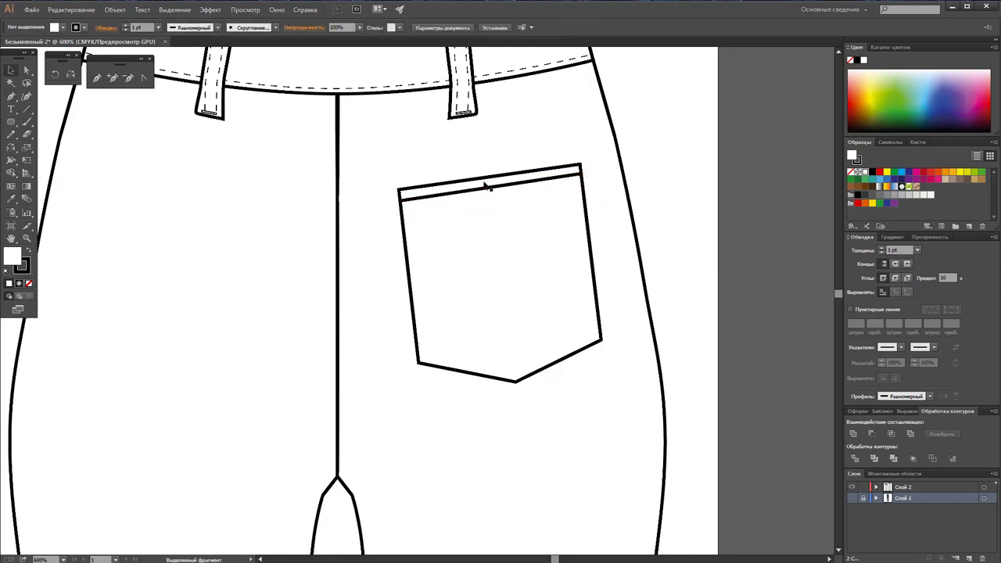
pyautogui.moveTo(486, 189); pyautogui.dragTo(480, 194)
pyautogui.keyDown('shift'); pyautogui.click(480, 185); pyautogui.keyUp('shift')
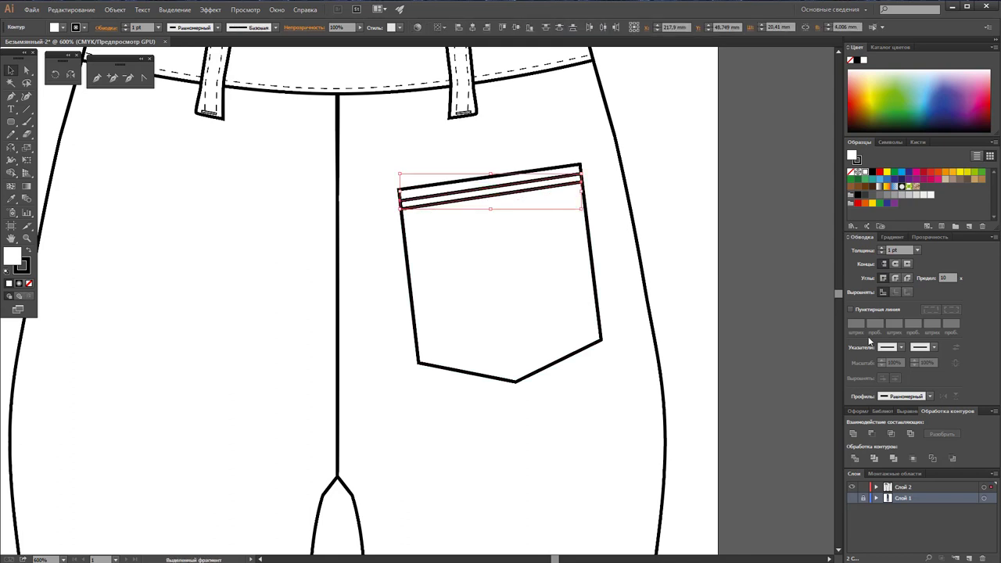
pyautogui.click(915, 250)
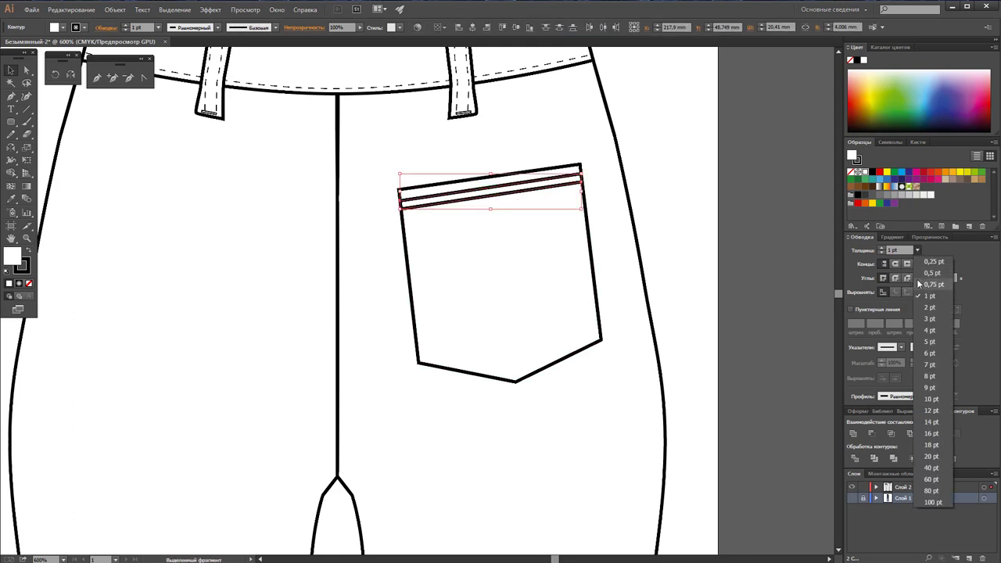
pyautogui.click(932, 261)
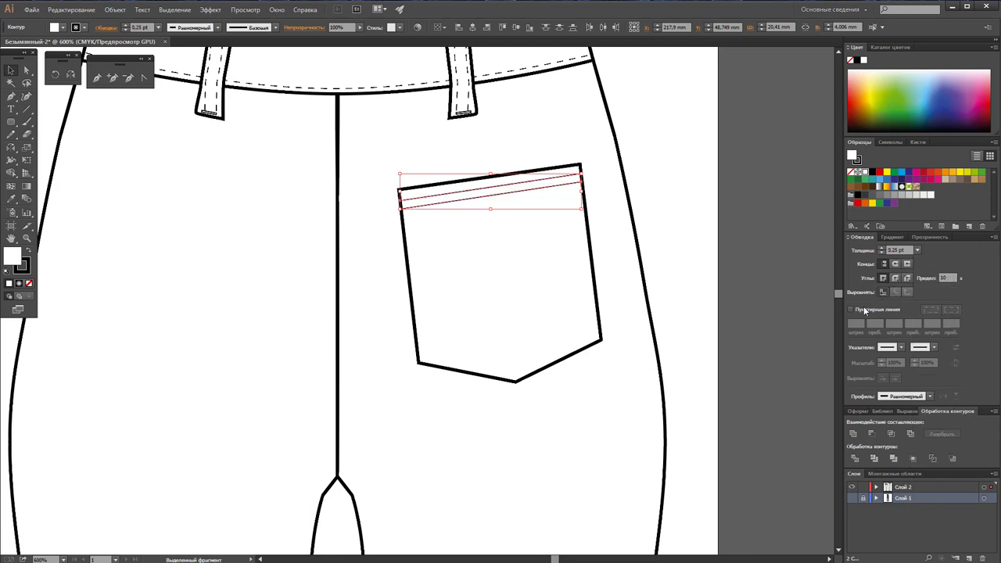
pyautogui.click(850, 309)
pyautogui.click(709, 257)
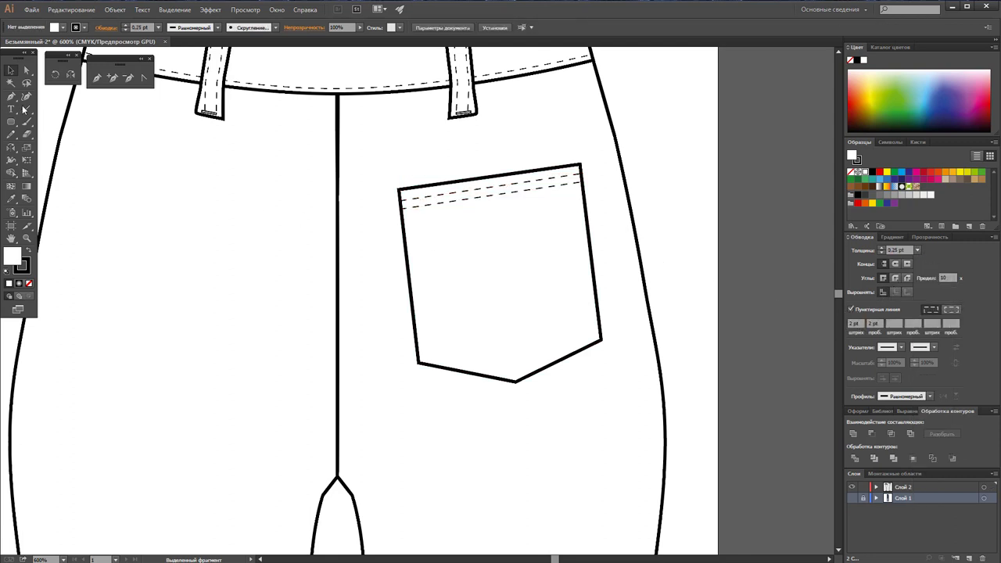
pyautogui.click(96, 78)
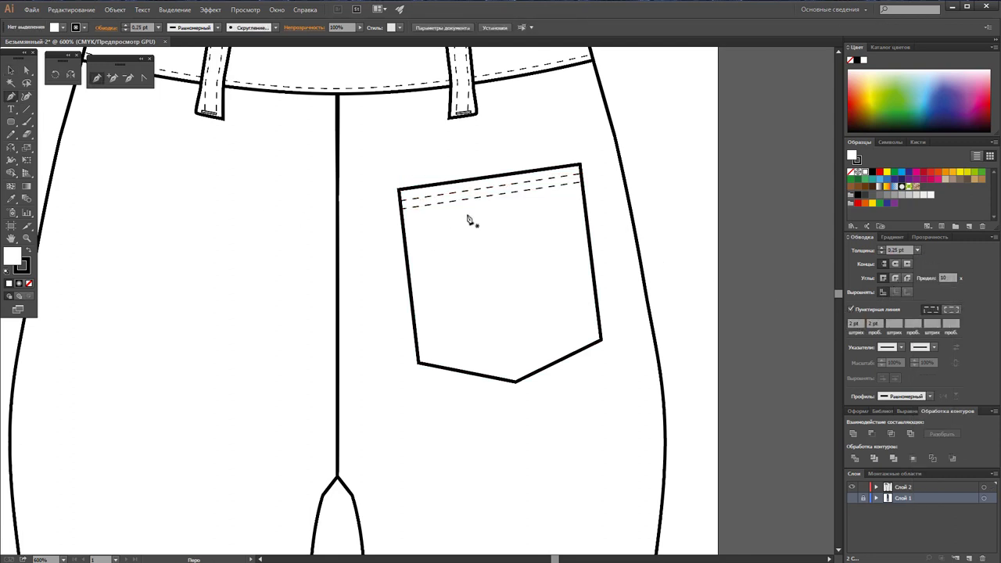
# Step: Trace an unfilled stitch path along the pocket's inner sides and bottom tip
pyautogui.click(403, 191)
pyautogui.click(420, 359)
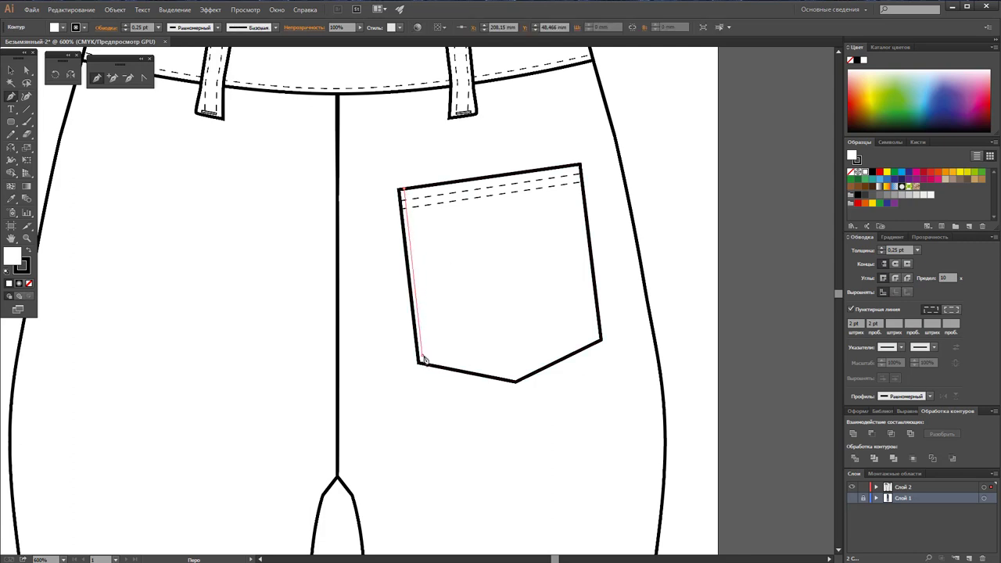
pyautogui.click(514, 378)
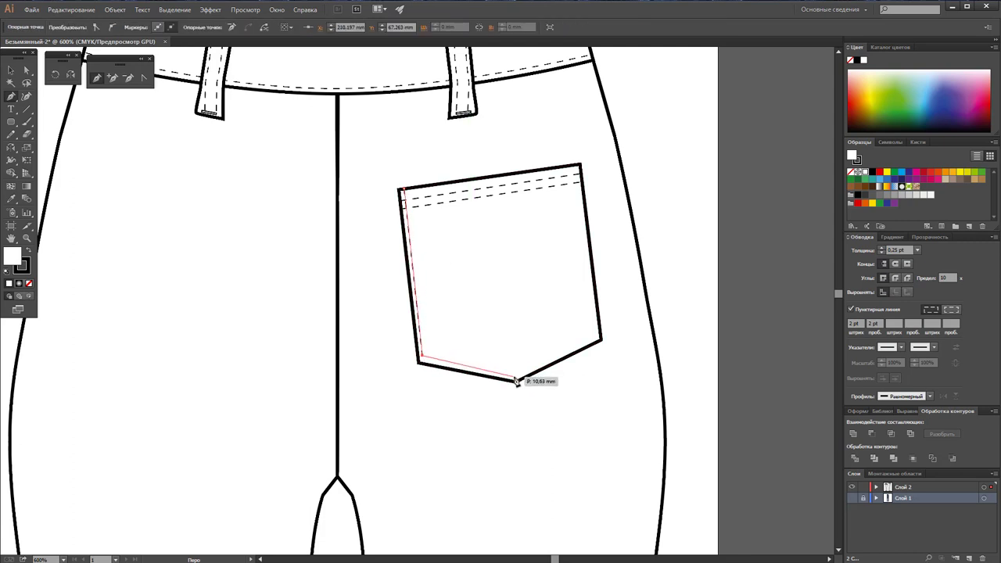
pyautogui.click(597, 340)
pyautogui.click(580, 166)
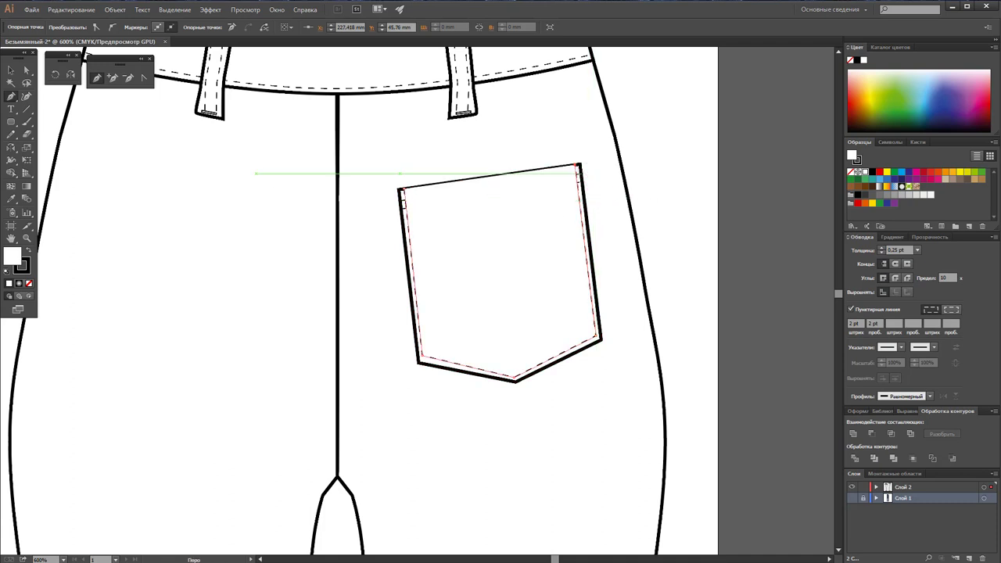
pyautogui.click(11, 69)
pyautogui.click(29, 284)
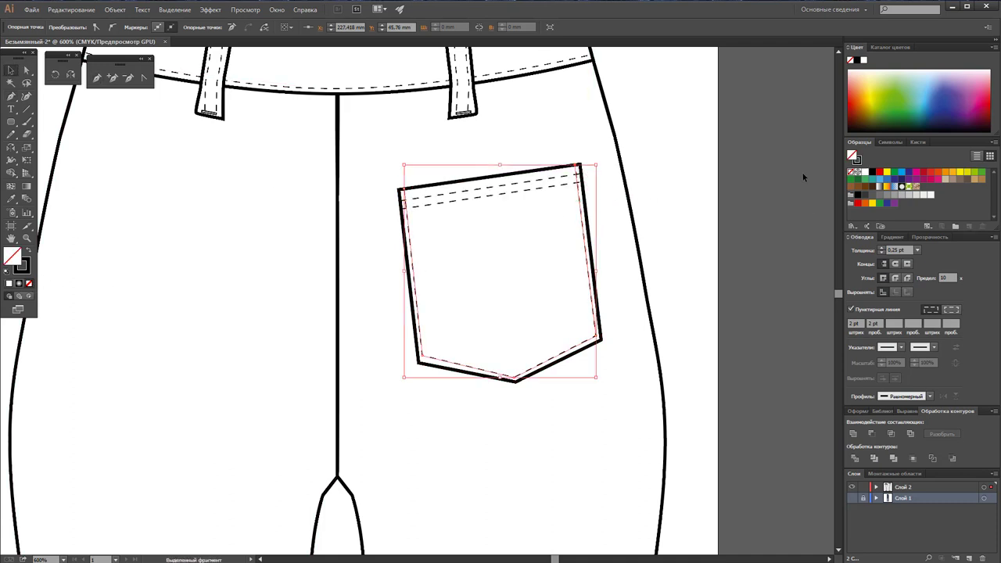
pyautogui.click(180, 192)
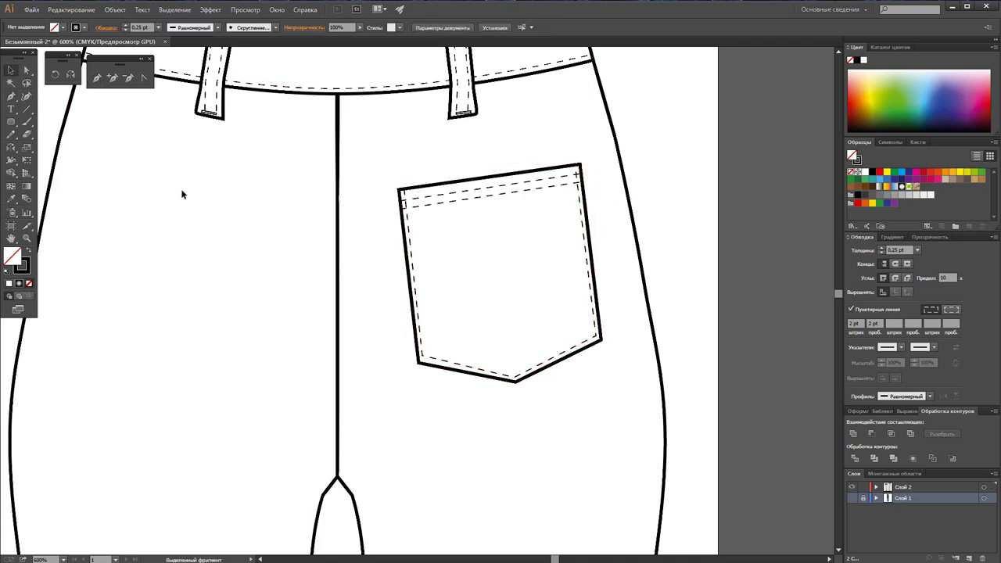
# Step: Add short solid 1 pt bar tacks at both top corners of the pocket
pyautogui.click(27, 110)
pyautogui.moveTo(401, 190); pyautogui.dragTo(404, 211)
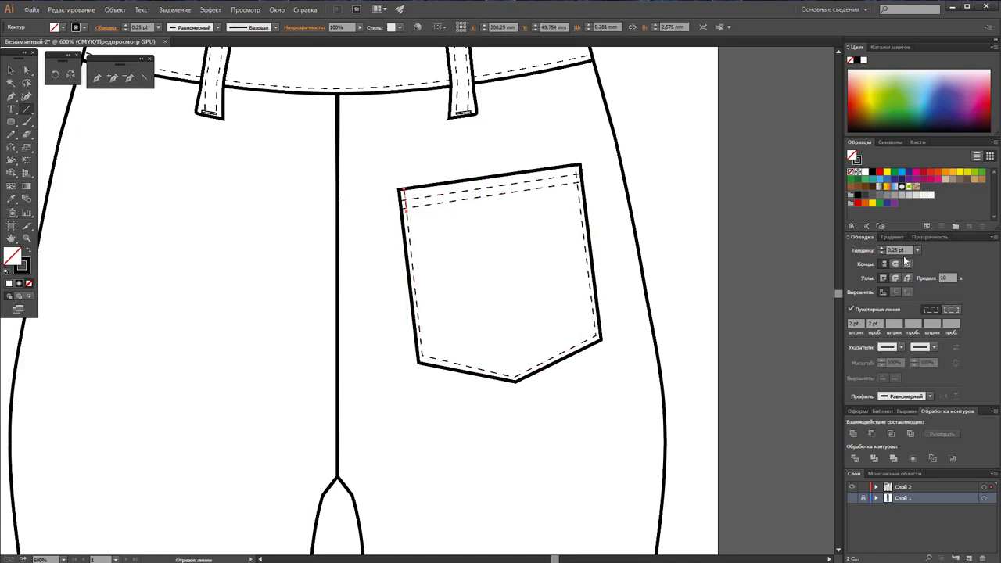
pyautogui.click(851, 309)
pyautogui.click(917, 250)
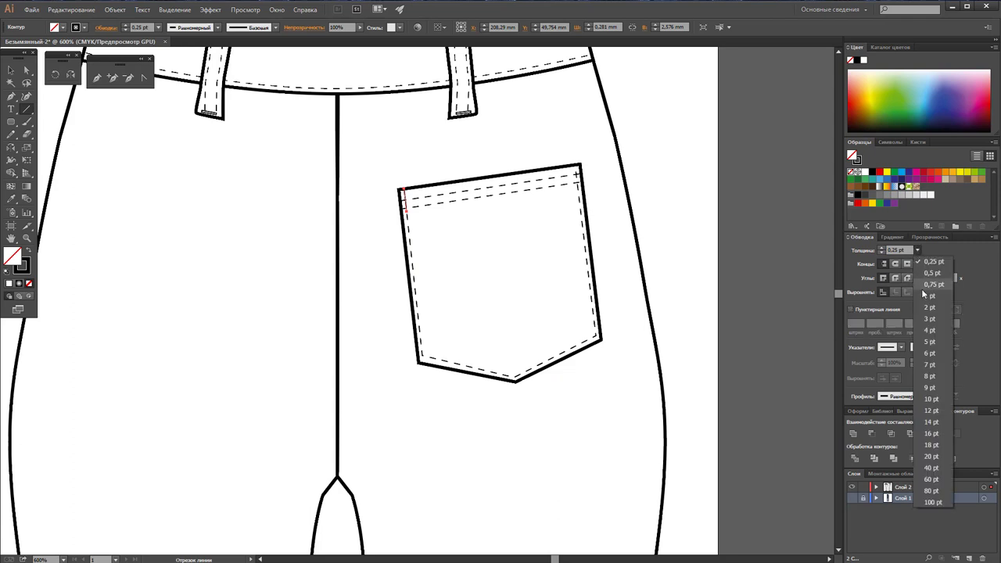
pyautogui.click(922, 291)
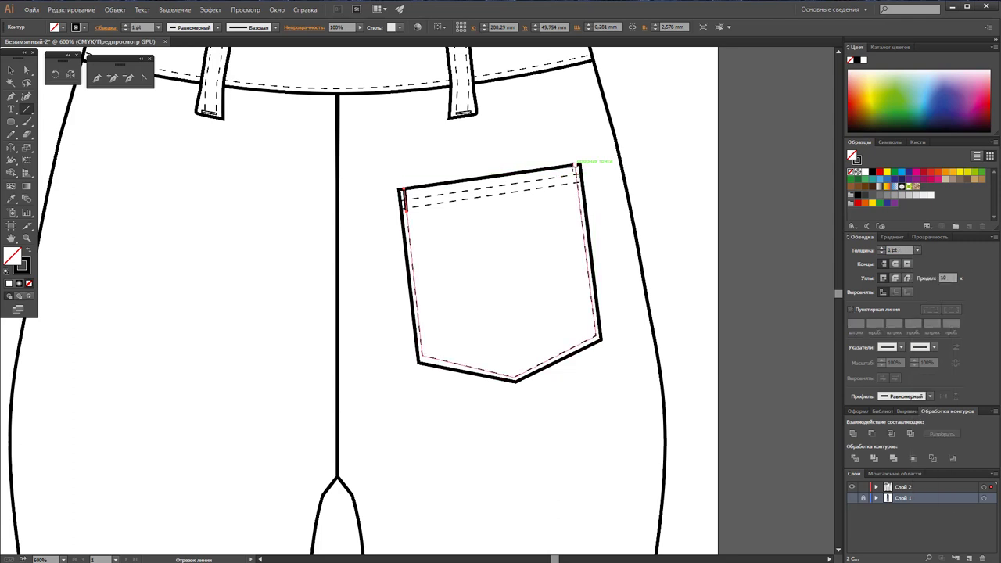
pyautogui.moveTo(576, 166); pyautogui.dragTo(579, 188)
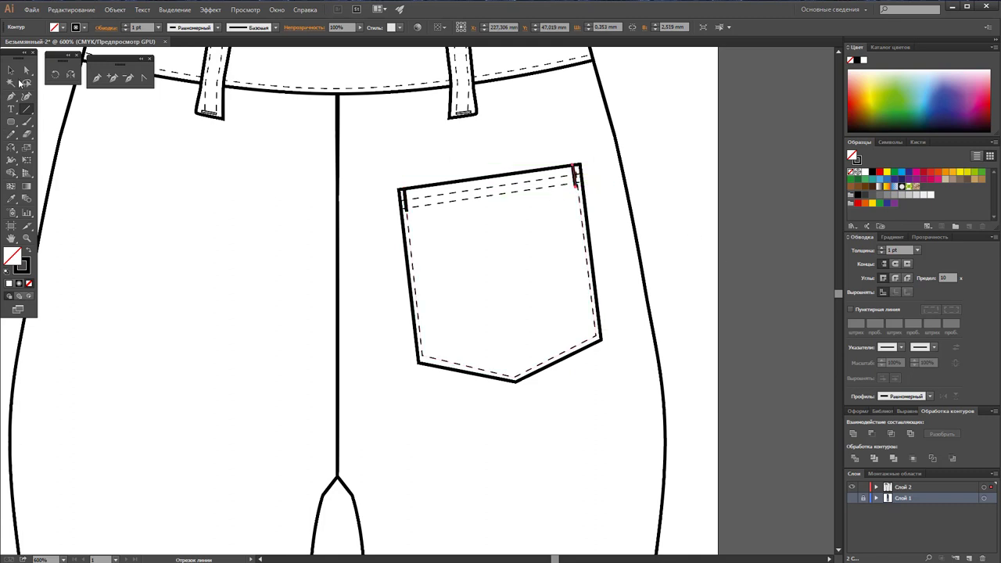
pyautogui.click(11, 70)
pyautogui.click(816, 186)
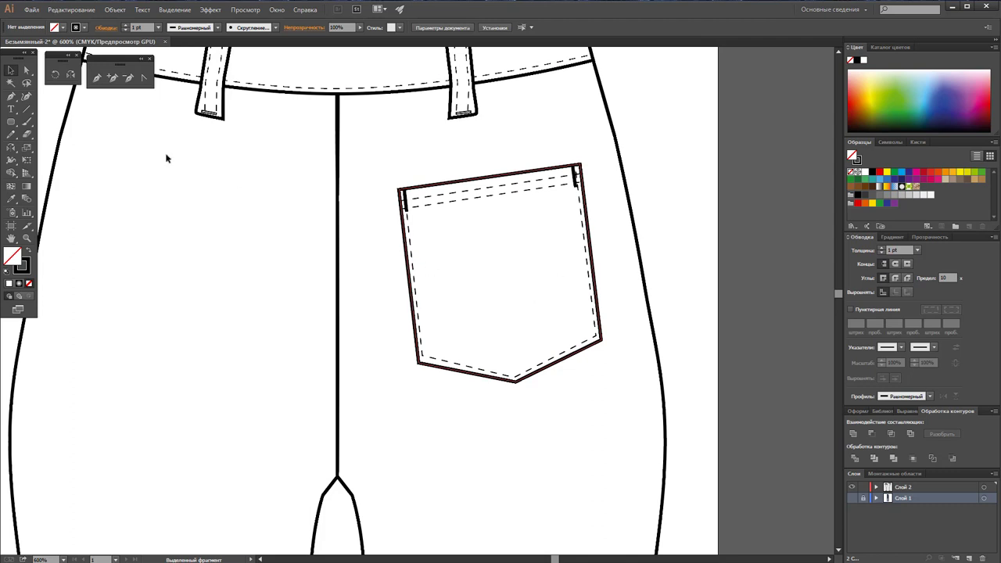
# Step: Draw a looped curve stitch across the pocket from its left edge to its right edge
pyautogui.click(96, 78)
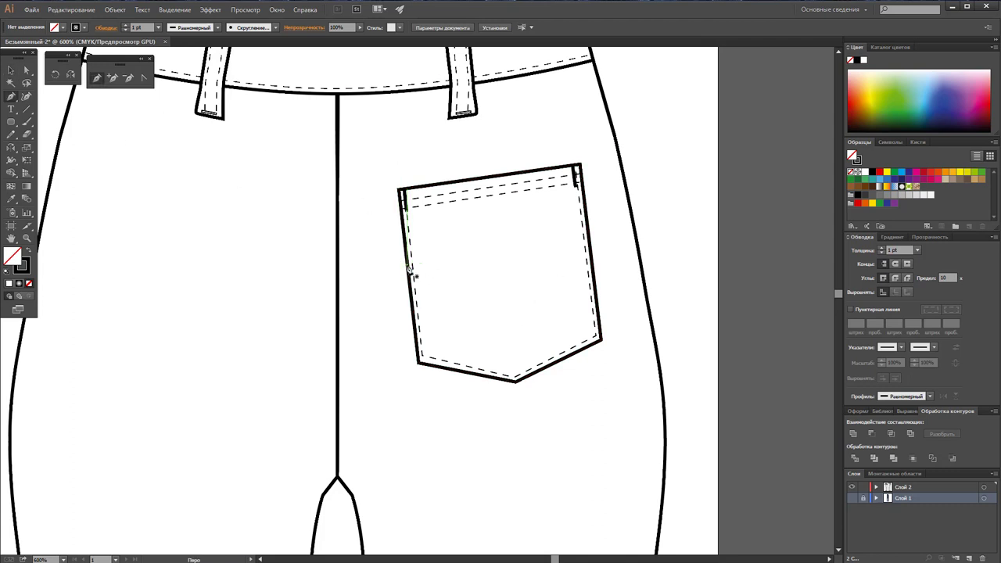
pyautogui.click(406, 265)
pyautogui.moveTo(484, 249); pyautogui.dragTo(511, 266)
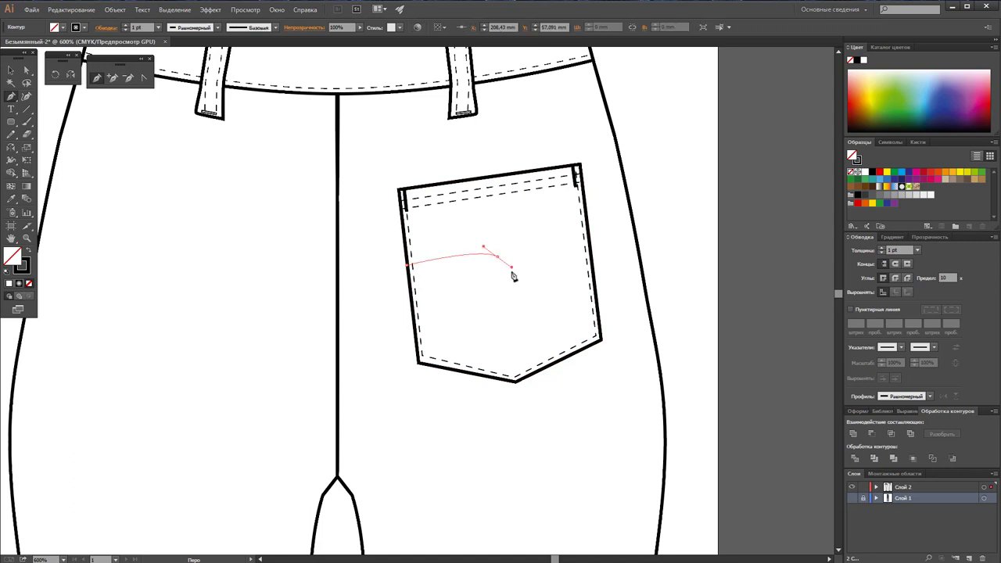
pyautogui.moveTo(515, 342); pyautogui.dragTo(477, 344)
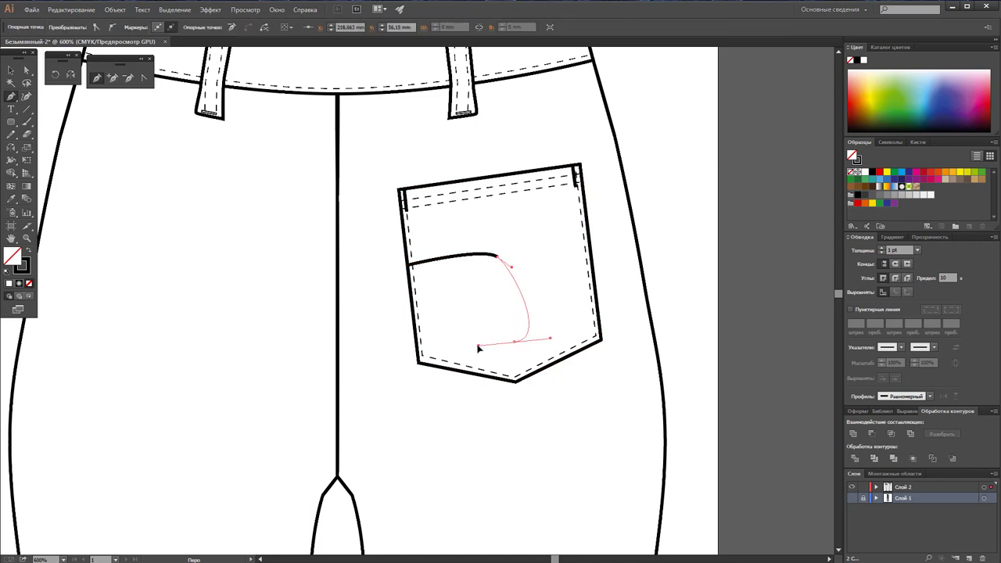
pyautogui.moveTo(510, 254); pyautogui.dragTo(525, 244)
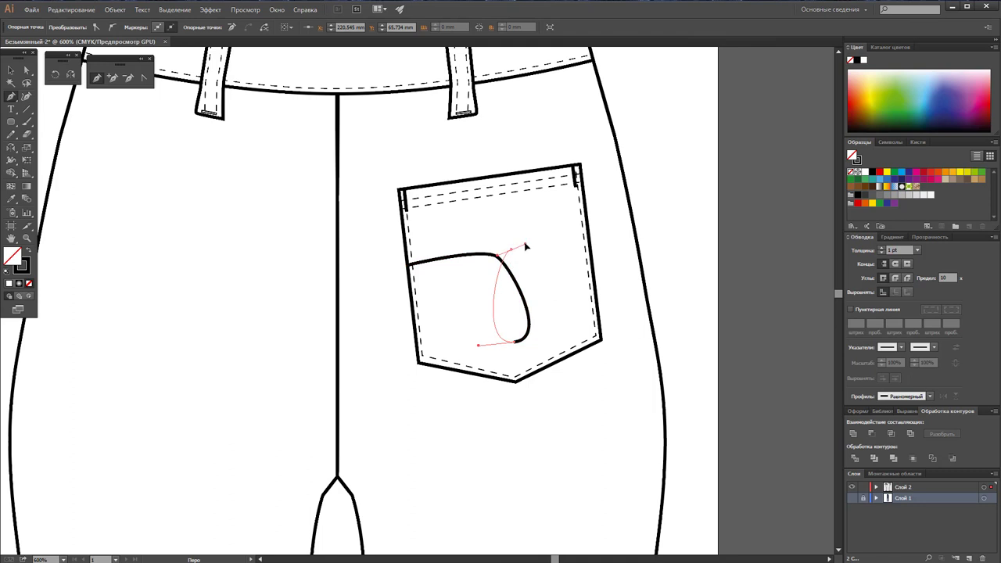
pyautogui.click(589, 238)
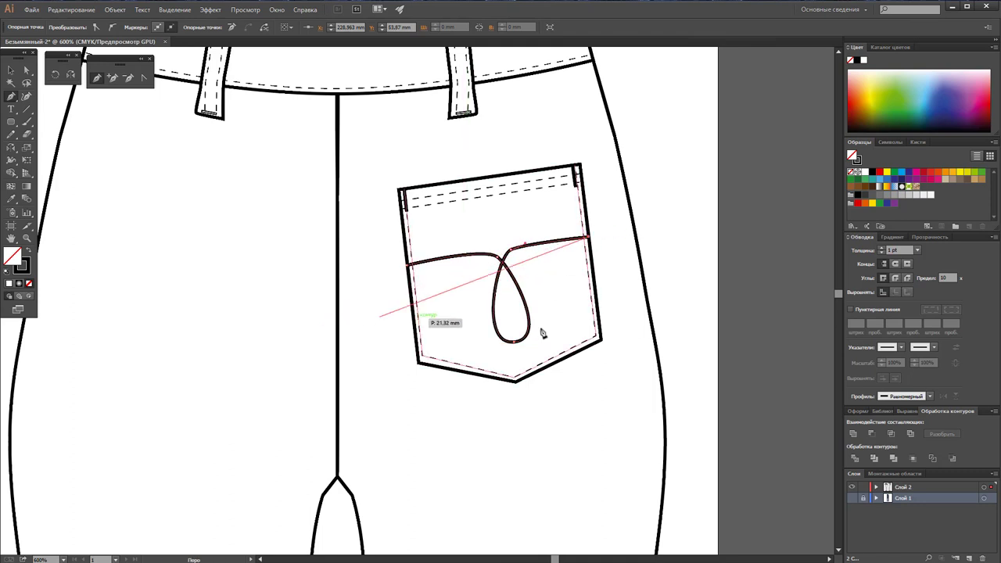
pyautogui.keyDown('ctrl'); pyautogui.click(306, 225); pyautogui.keyUp('ctrl')
# Step: Make the loop stitch 0.25 pt dashed and place an offset copy beside it
pyautogui.press('v')
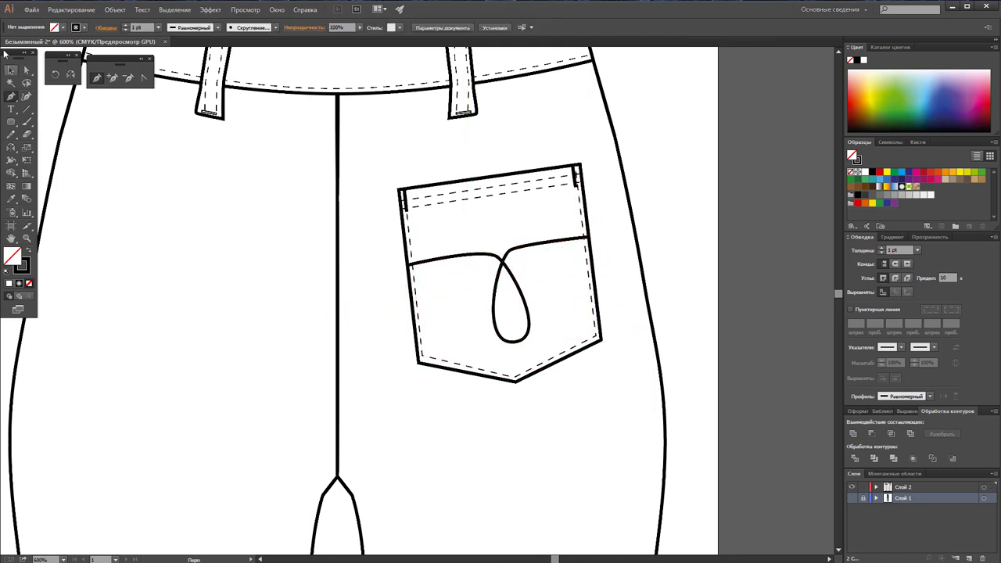
pyautogui.click(551, 279)
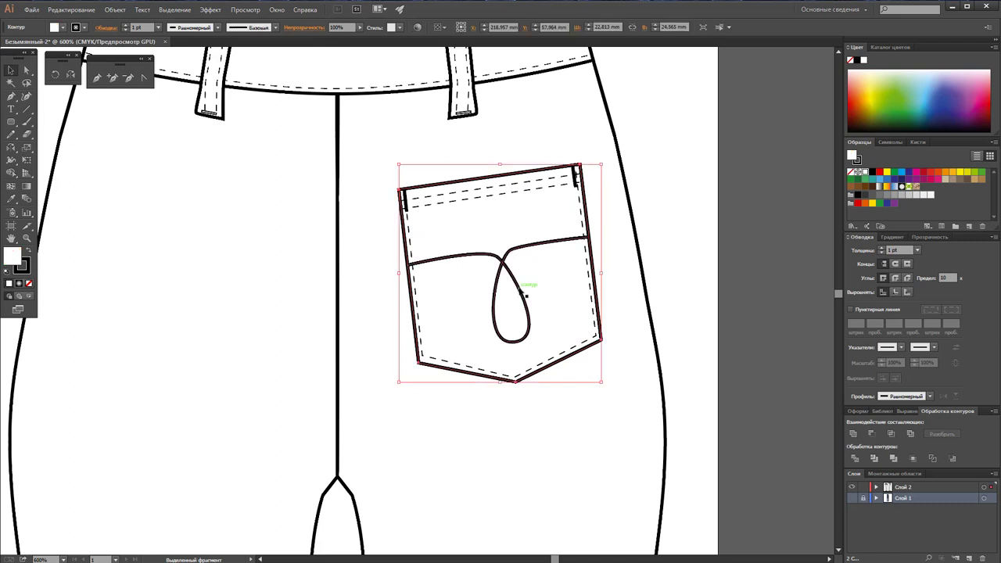
pyautogui.click(520, 290)
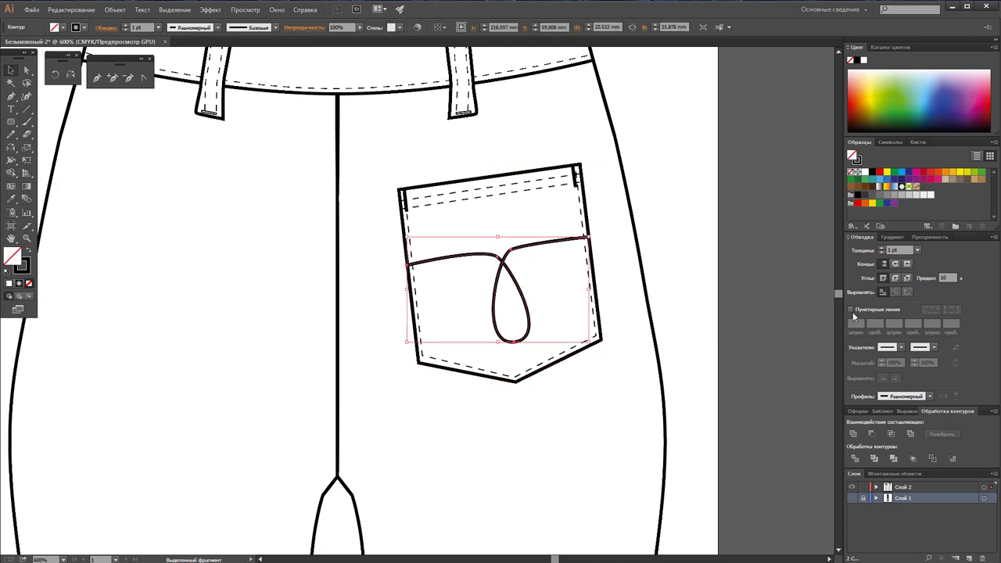
pyautogui.click(852, 309)
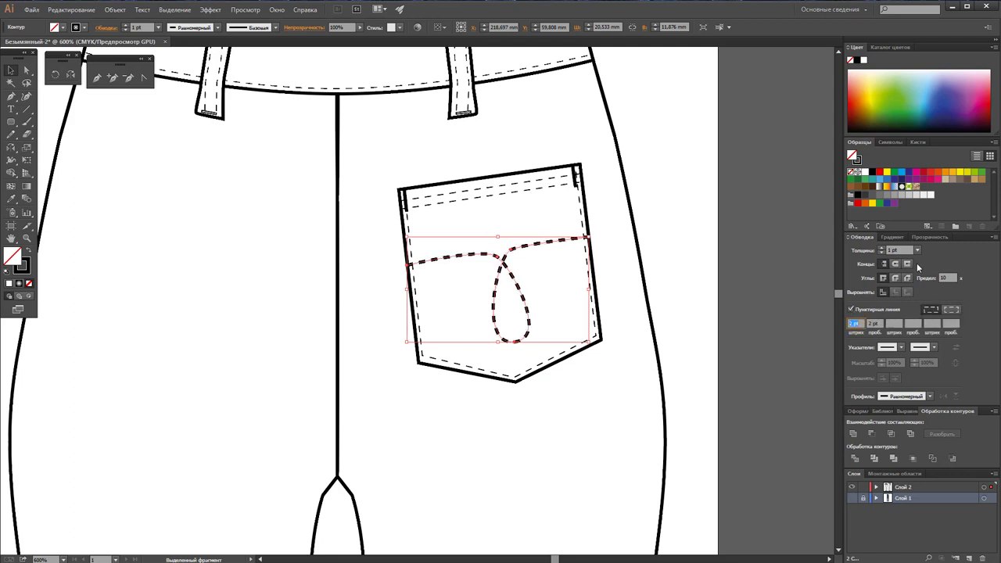
pyautogui.click(918, 250)
pyautogui.click(930, 261)
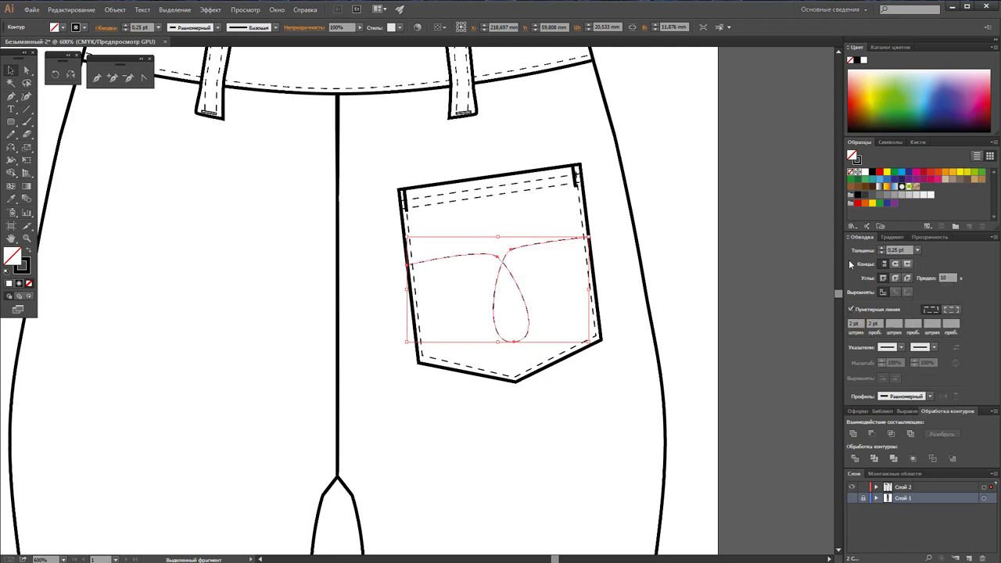
pyautogui.click(610, 232)
pyautogui.moveTo(554, 244); pyautogui.dragTo(603, 257)
pyautogui.click(729, 258)
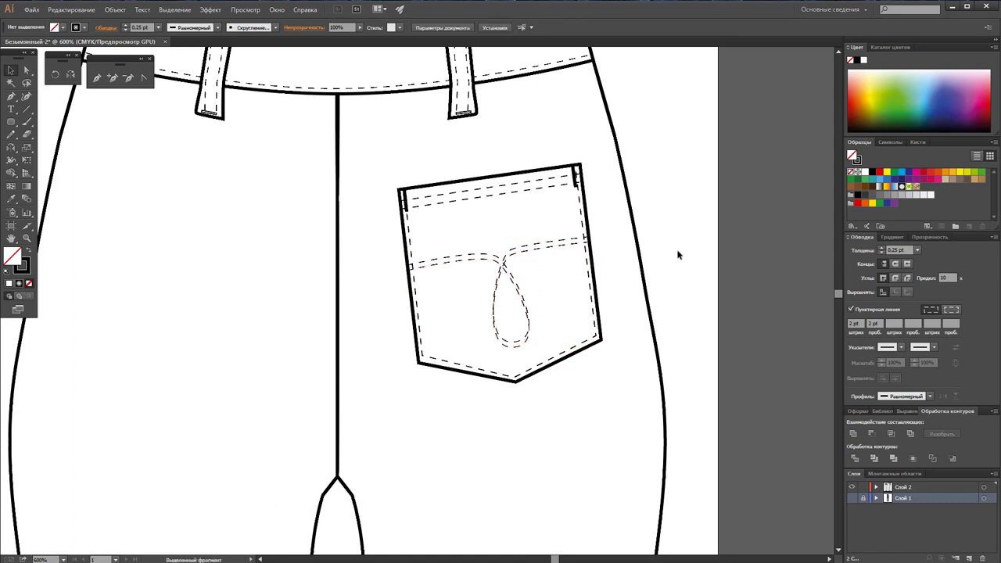
# Step: Zoom out and group all the back pocket paths together
pyautogui.press('z')
pyautogui.keyDown('alt'); pyautogui.click(506, 305); pyautogui.keyUp('alt')
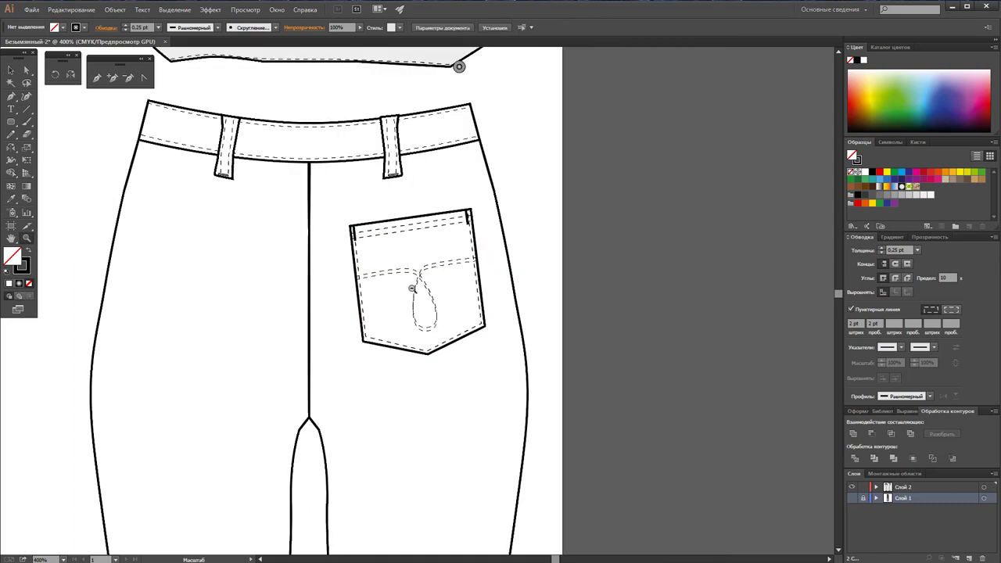
pyautogui.keyDown('alt'); pyautogui.click(421, 264); pyautogui.keyUp('alt')
pyautogui.click(10, 70)
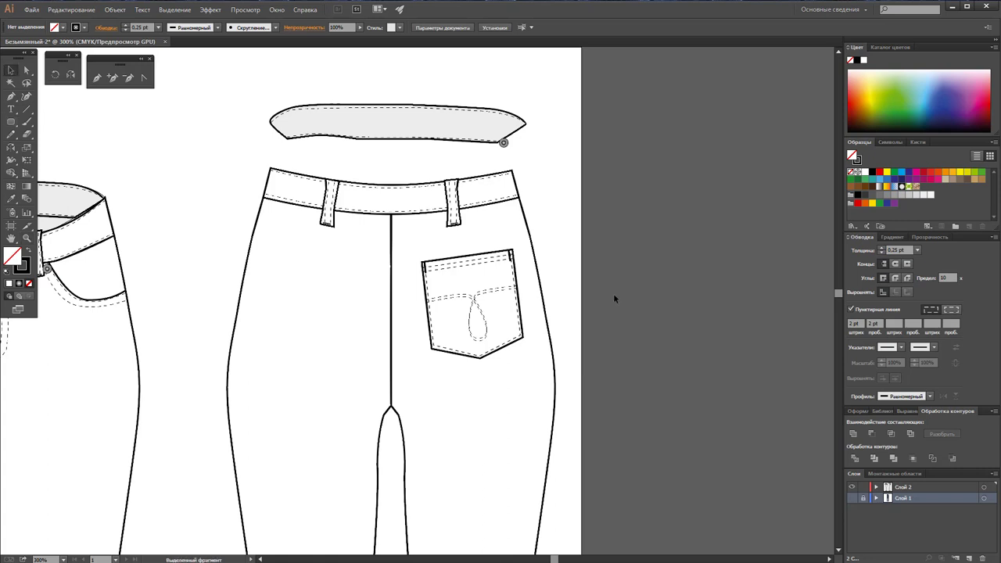
pyautogui.moveTo(582, 230); pyautogui.dragTo(527, 407)
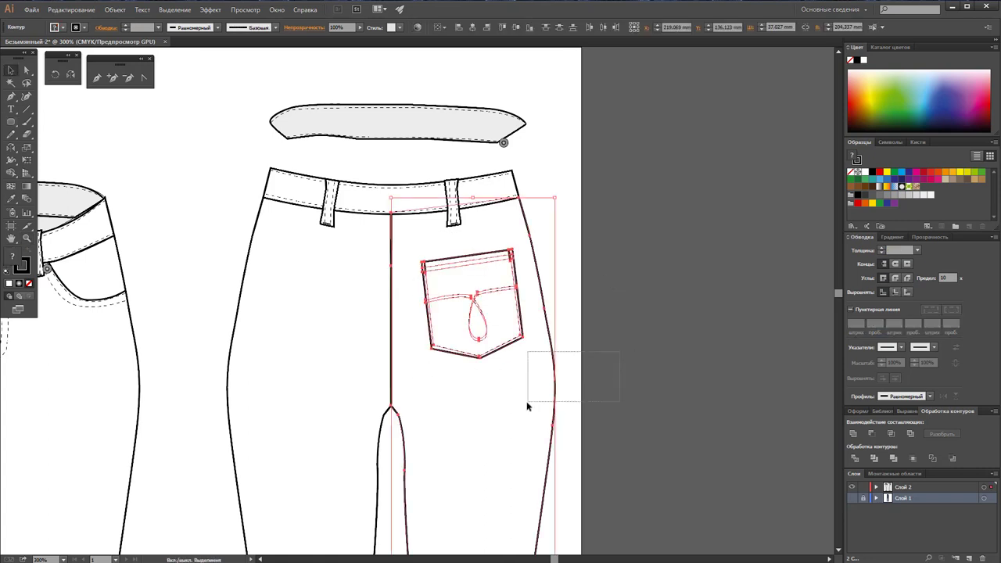
pyautogui.rightClick(492, 289)
pyautogui.click(547, 334)
# Step: Reflect a copy of the pocket group across the centre seam onto the left side
pyautogui.moveTo(617, 308); pyautogui.dragTo(357, 230)
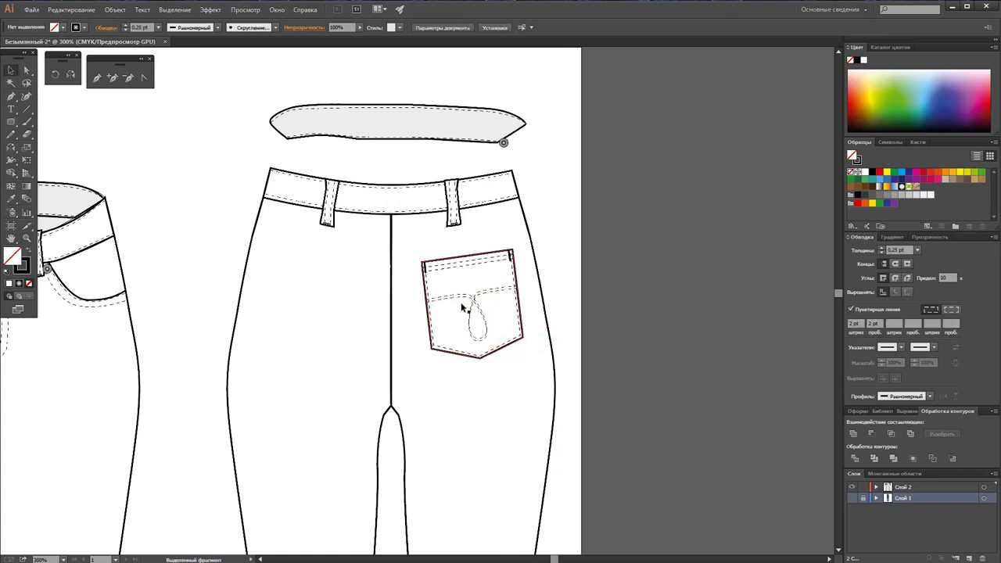
pyautogui.click(70, 74)
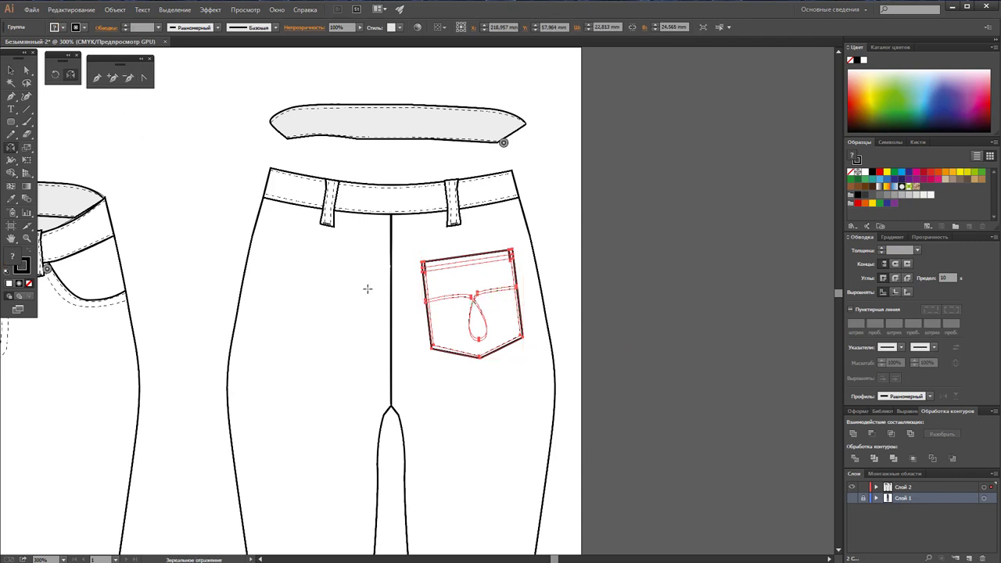
pyautogui.click(391, 291)
pyautogui.moveTo(418, 290)
pyautogui.mouseDown()
pyautogui.moveTo(462, 291)
pyautogui.moveTo(370, 271)
pyautogui.moveTo(316, 304)
pyautogui.mouseUp()
pyautogui.press('v')
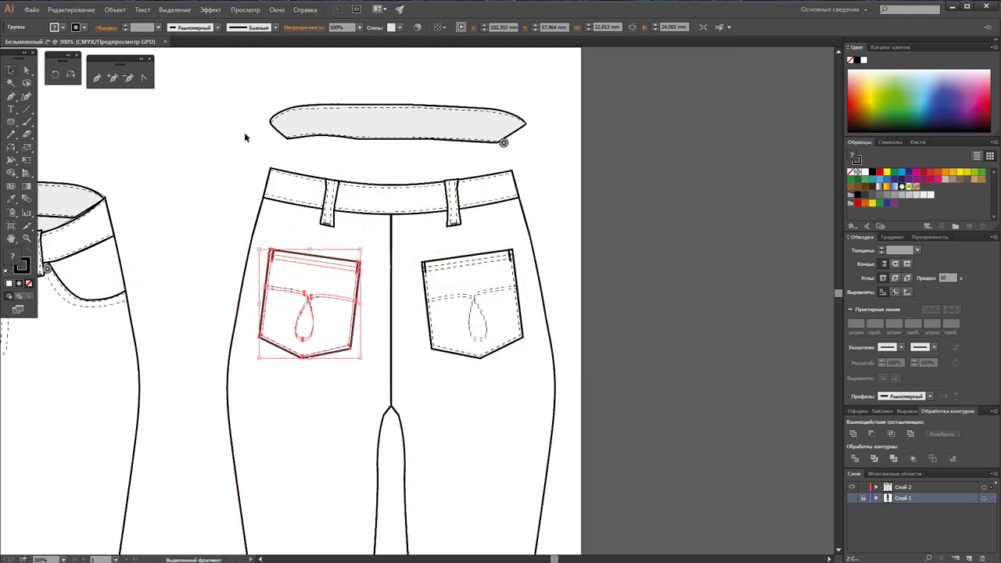
pyautogui.click(508, 367)
# Step: Select both back pockets and enlarge them slightly
pyautogui.press('z')
pyautogui.keyDown('alt'); pyautogui.click(452, 391); pyautogui.keyUp('alt')
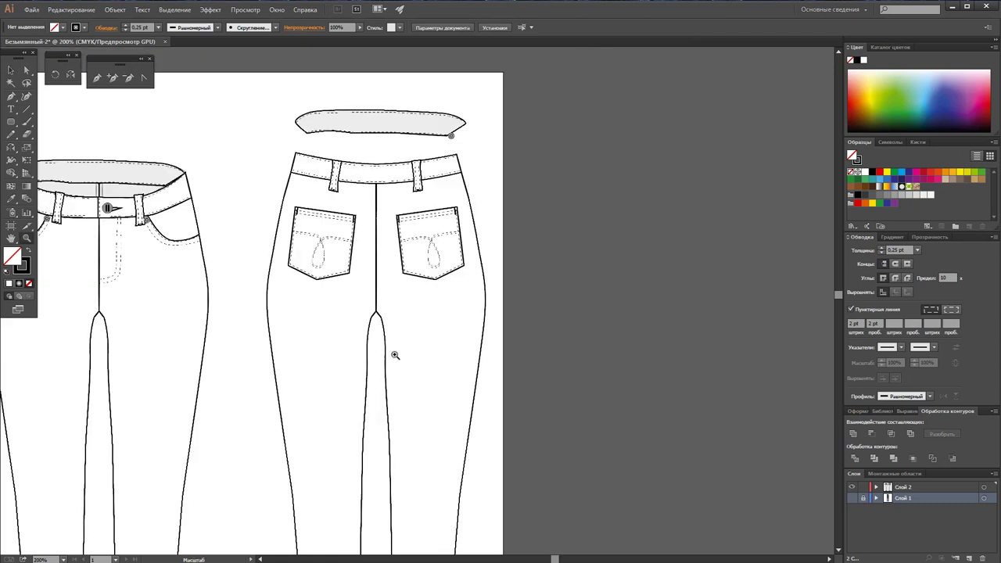
pyautogui.click(11, 69)
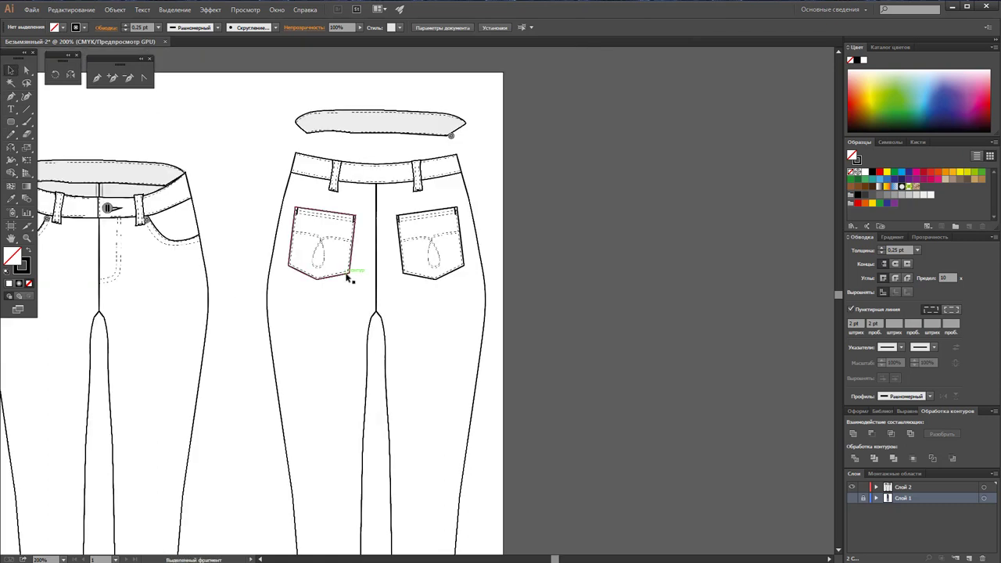
pyautogui.click(346, 278)
pyautogui.keyDown('shift'); pyautogui.click(409, 275); pyautogui.keyUp('shift')
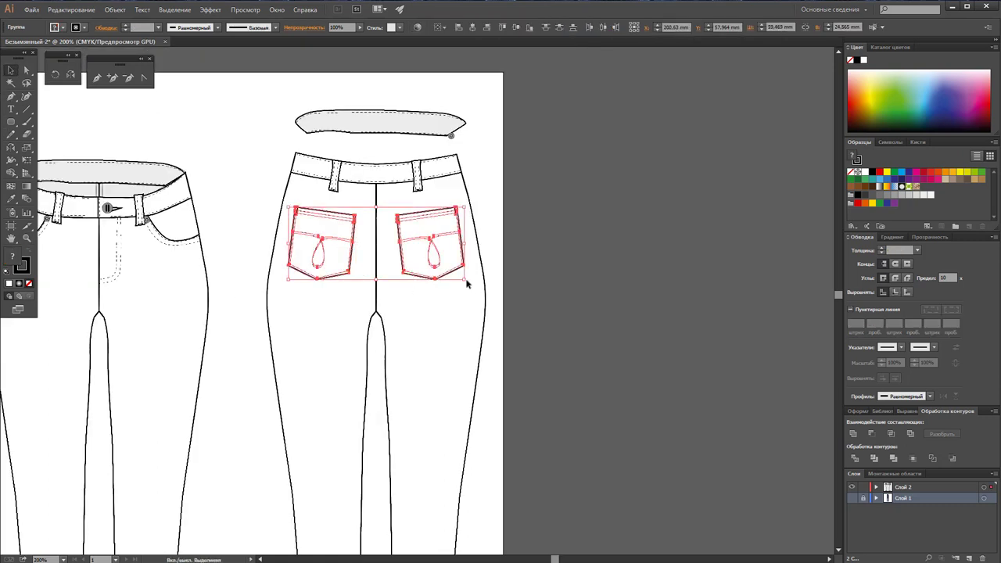
pyautogui.moveTo(464, 282)
pyautogui.mouseDown()
pyautogui.moveTo(471, 289)
pyautogui.moveTo(442, 278)
pyautogui.mouseUp()
pyautogui.hotkey('ctrl', 'shift', 'a')
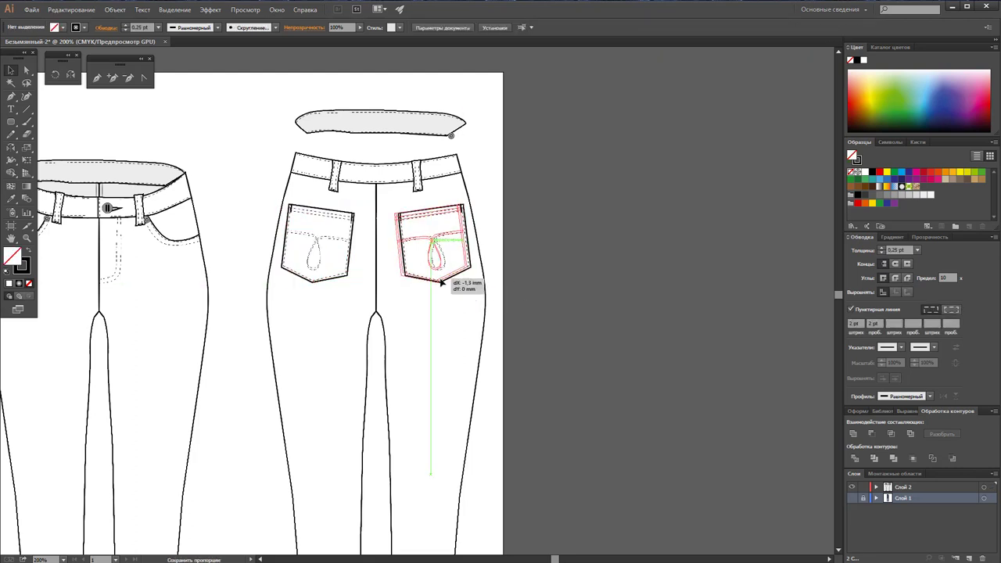
# Step: Nudge both back pockets into alignment and move the rivet onto the right pocket's corner
pyautogui.moveTo(338, 277); pyautogui.dragTo(353, 277)
pyautogui.click(565, 293)
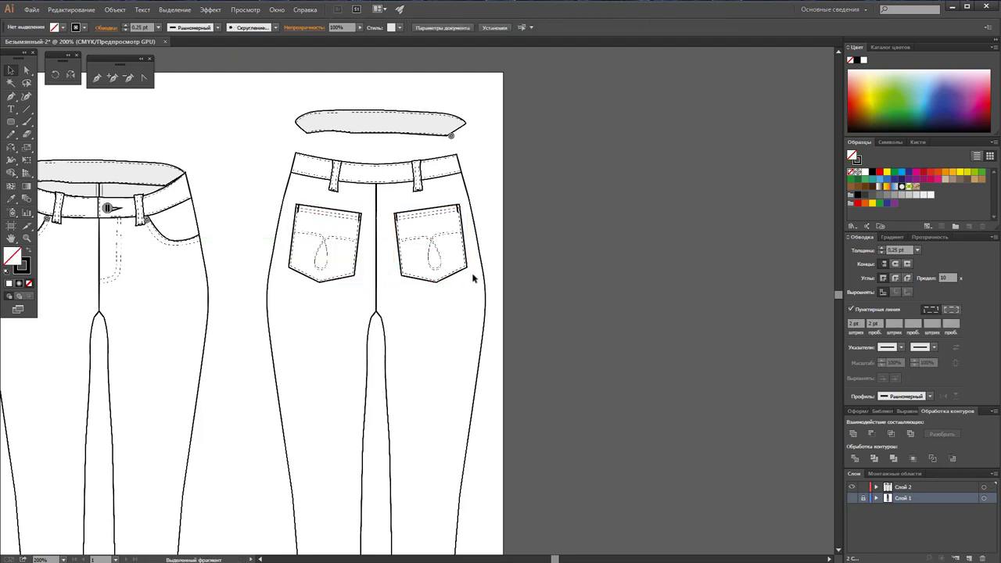
pyautogui.click(447, 279)
pyautogui.keyDown('shift'); pyautogui.click(332, 279); pyautogui.keyUp('shift')
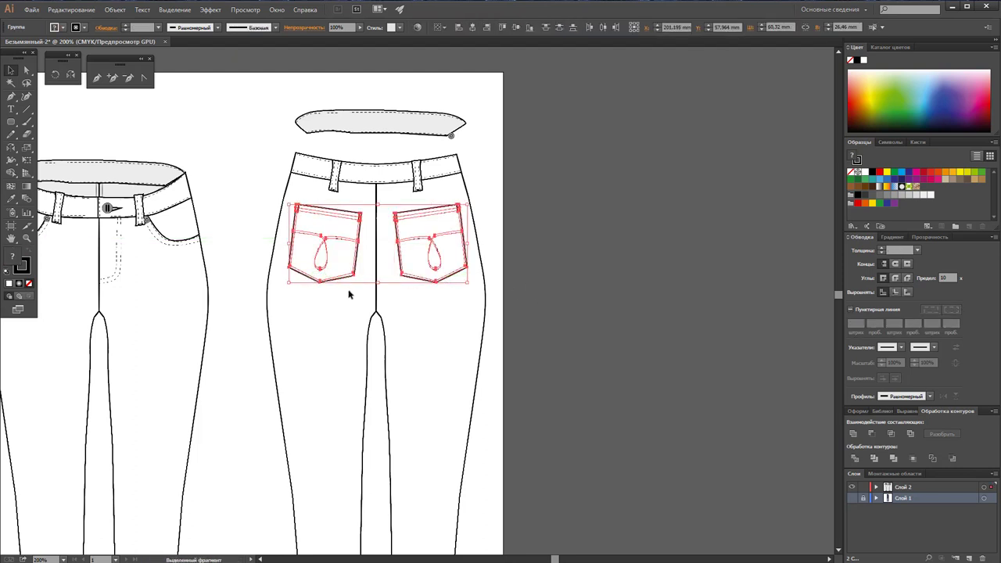
pyautogui.press('Down')
pyautogui.press('Down')
pyautogui.press('Down')
pyautogui.press('Down')
pyautogui.press('Down')
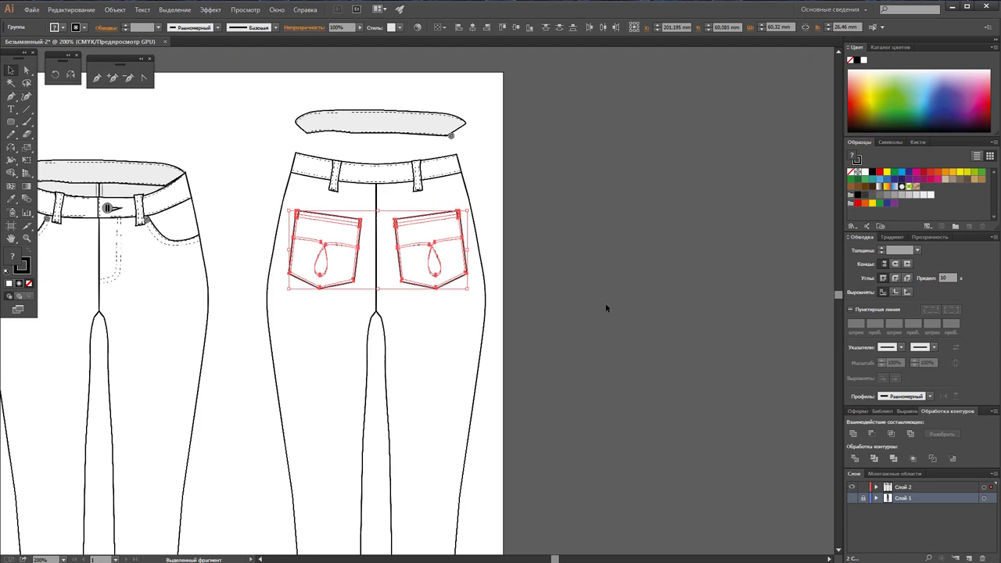
pyautogui.press('Down')
pyautogui.press('Down')
pyautogui.press('Down')
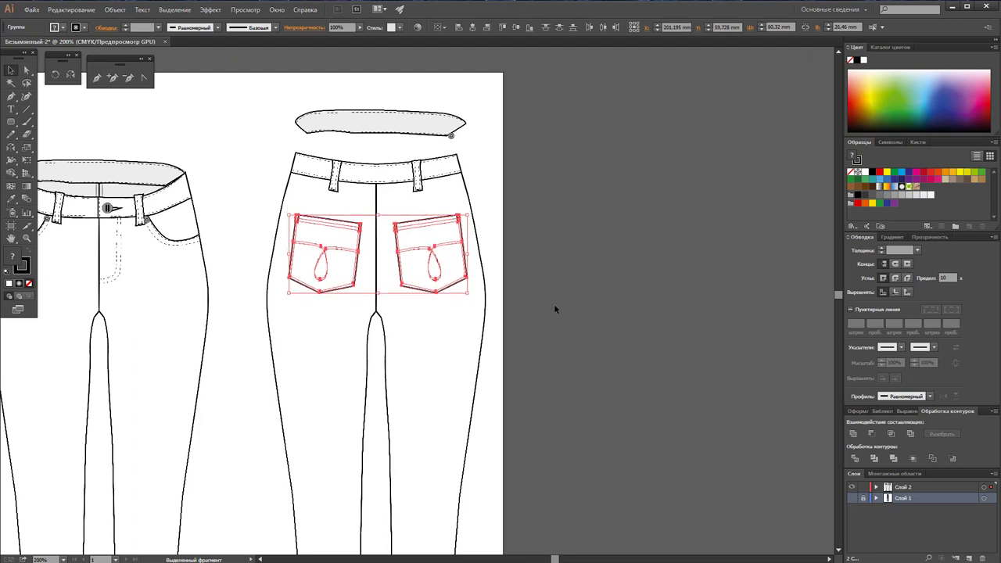
pyautogui.press('Down')
pyautogui.press('Down')
pyautogui.press('Down')
pyautogui.press('Down')
pyautogui.press('Down')
pyautogui.press('Down')
pyautogui.press('Down')
pyautogui.press('Down')
pyautogui.press('Down')
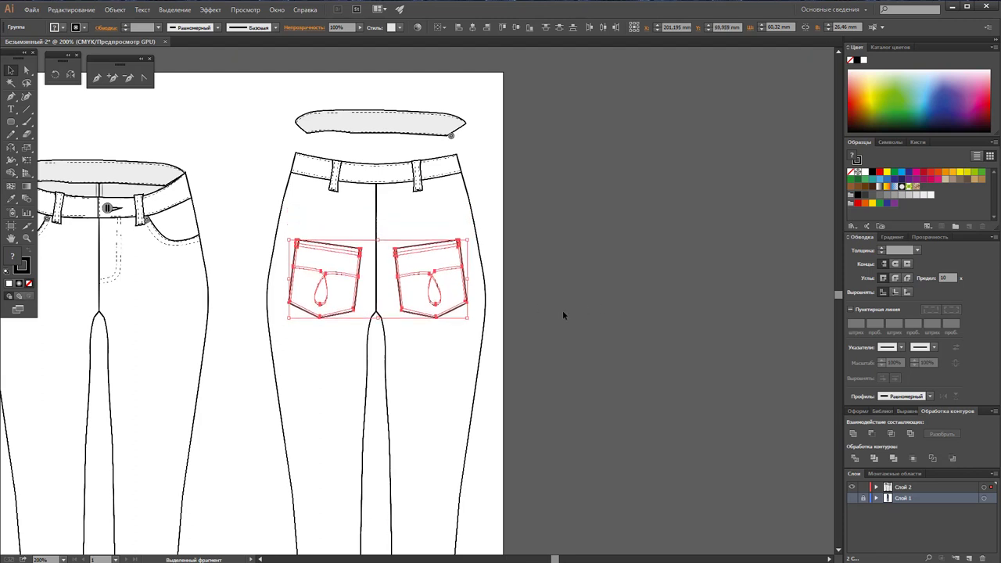
pyautogui.press('Up')
pyautogui.press('Up')
pyautogui.press('Up')
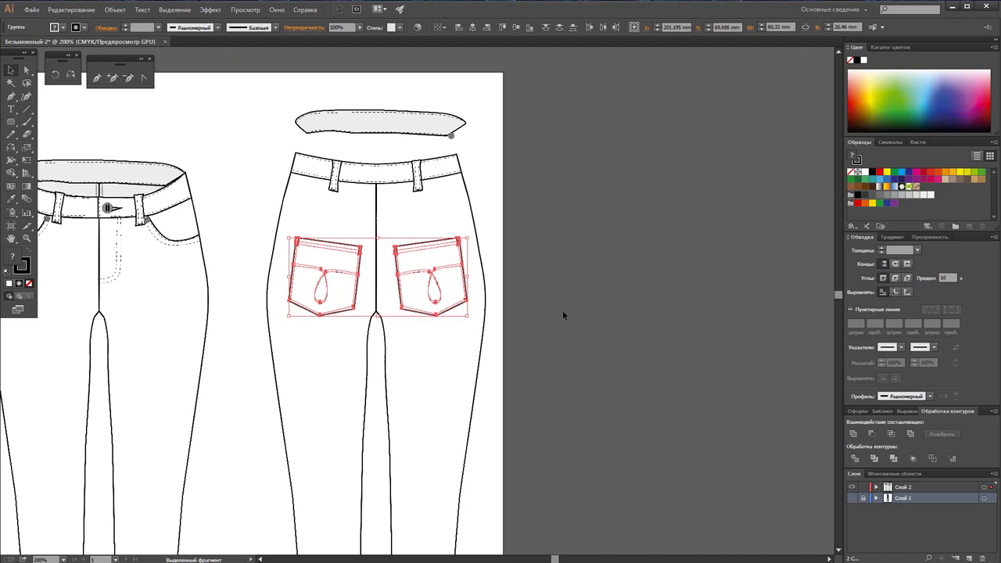
pyautogui.press('Up')
pyautogui.press('Up')
pyautogui.press('Up')
pyautogui.press('Up')
pyautogui.press('Up')
pyautogui.press('Up')
pyautogui.press('Up')
pyautogui.press('Up')
pyautogui.press('Up')
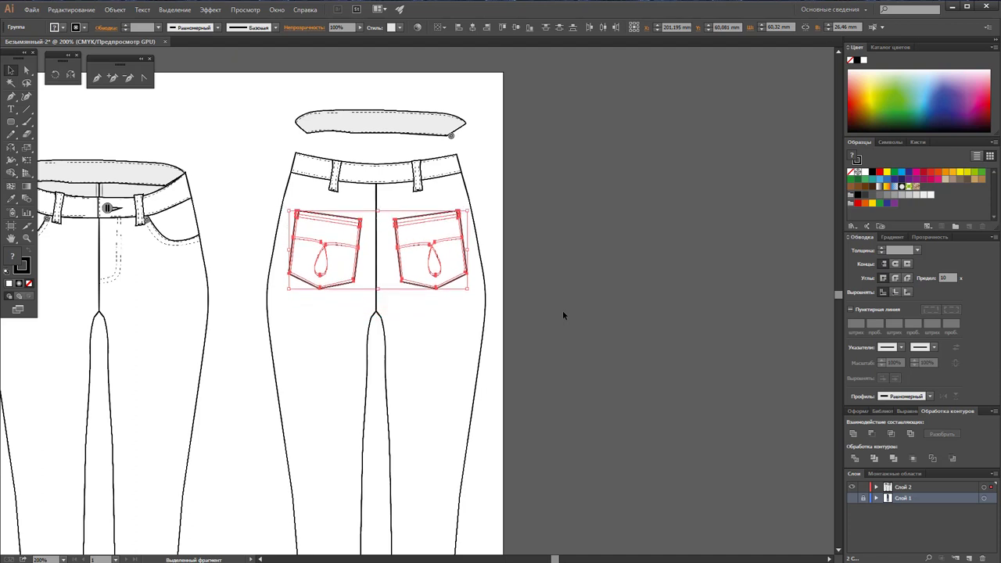
pyautogui.click(562, 310)
pyautogui.moveTo(505, 84)
pyautogui.mouseDown()
pyautogui.moveTo(448, 97)
pyautogui.moveTo(458, 138)
pyautogui.moveTo(401, 226)
pyautogui.mouseUp()
# Step: Bring the rivet in front of the pocket and copy it to the left pocket's corner
pyautogui.rightClick(401, 224)
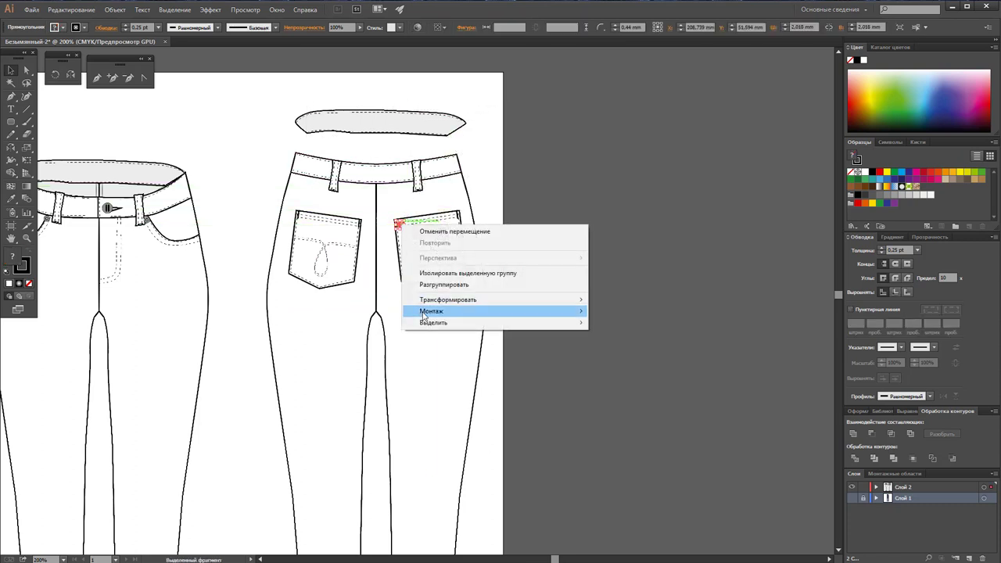
pyautogui.moveTo(432, 311)
pyautogui.click(618, 313)
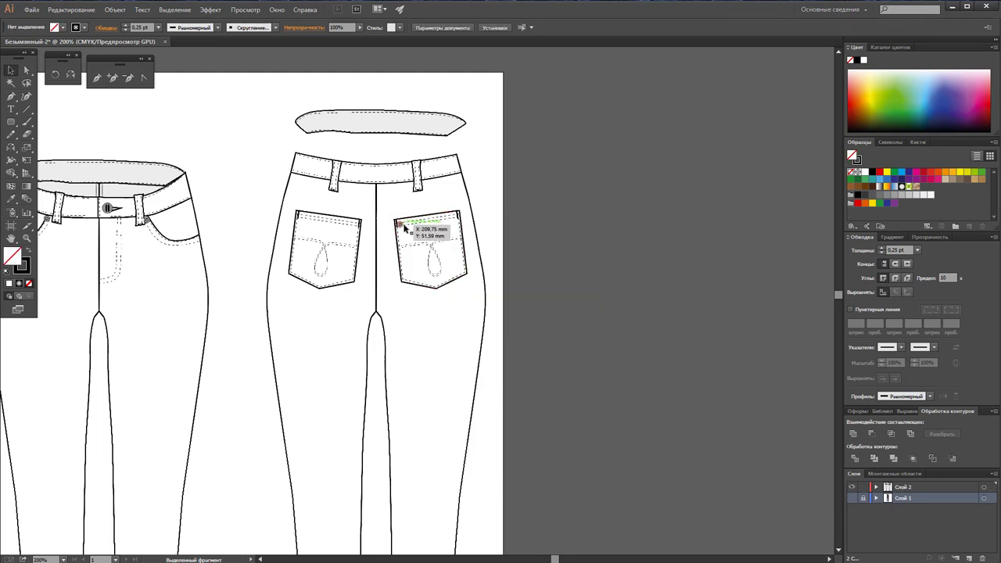
pyautogui.moveTo(400, 227); pyautogui.dragTo(357, 225)
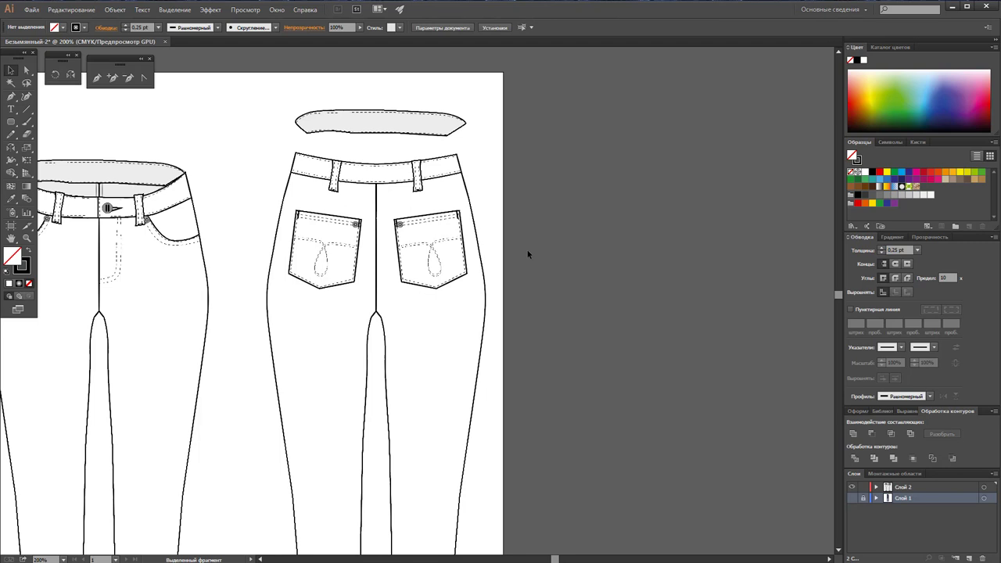
# Step: Delete the loose waistband shape above the back jeans and zoom out to the whole page
pyautogui.click(314, 135)
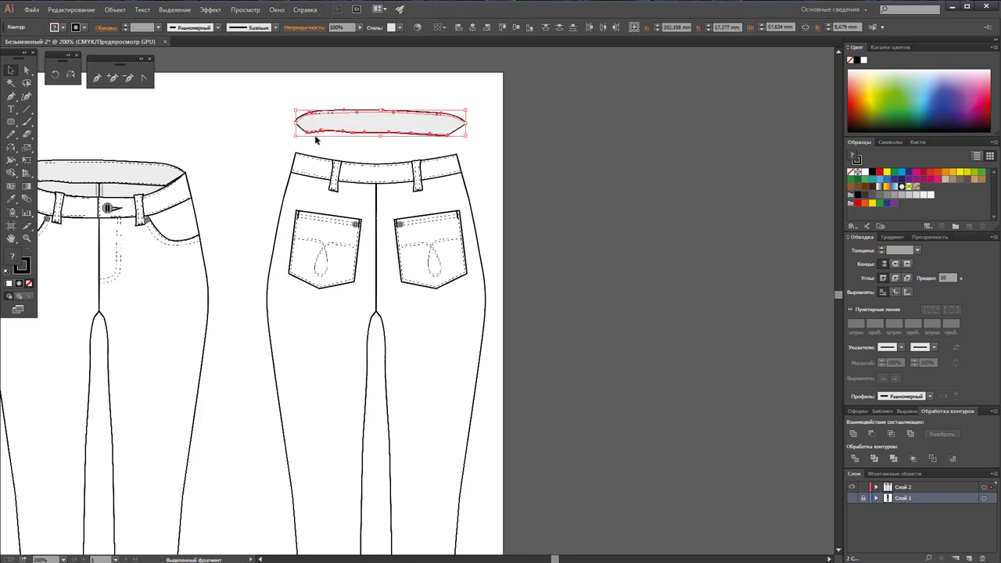
pyautogui.press('Delete')
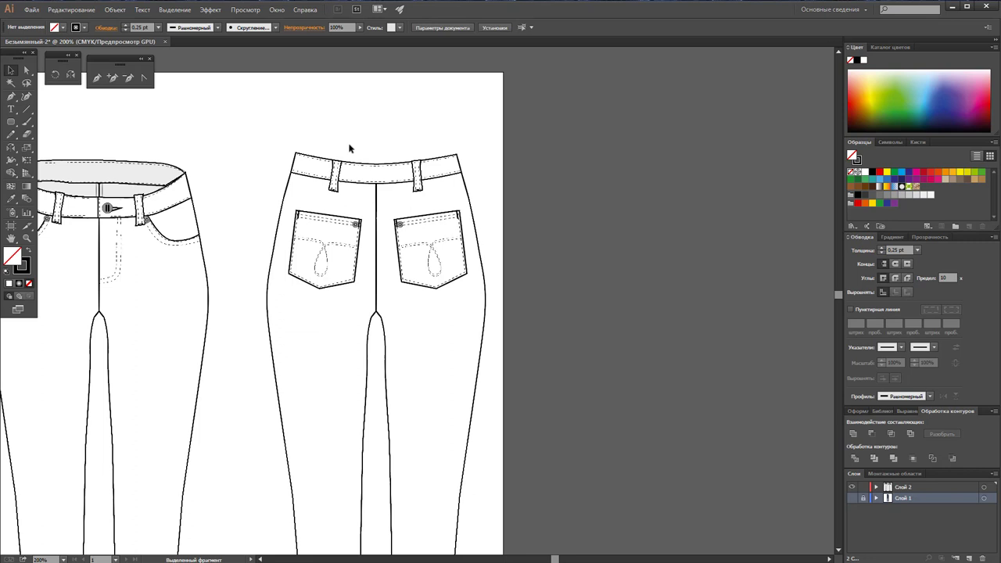
pyautogui.scroll(-2, 404, 201)
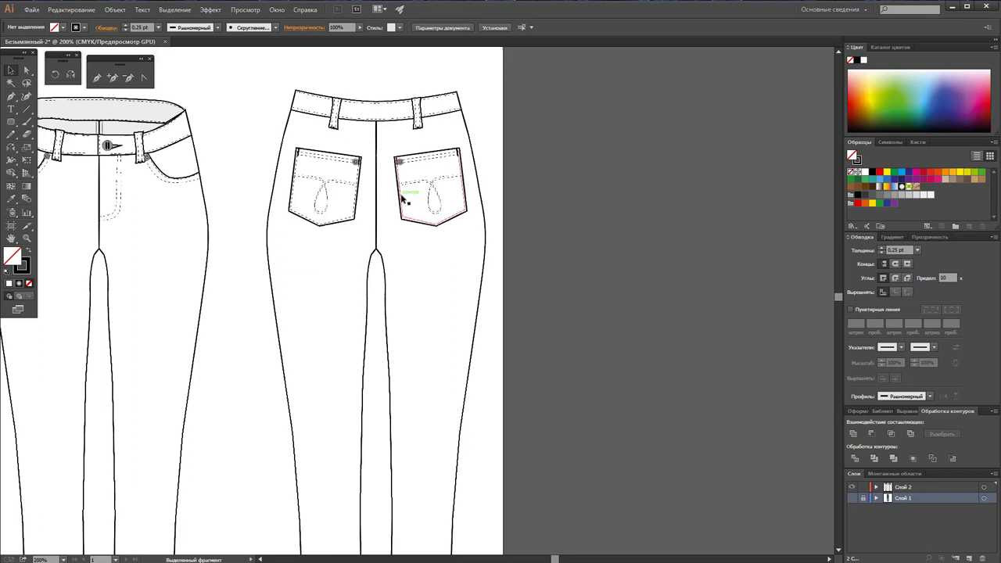
pyautogui.scroll(-5, 395, 197)
pyautogui.scroll(-2, 392, 195)
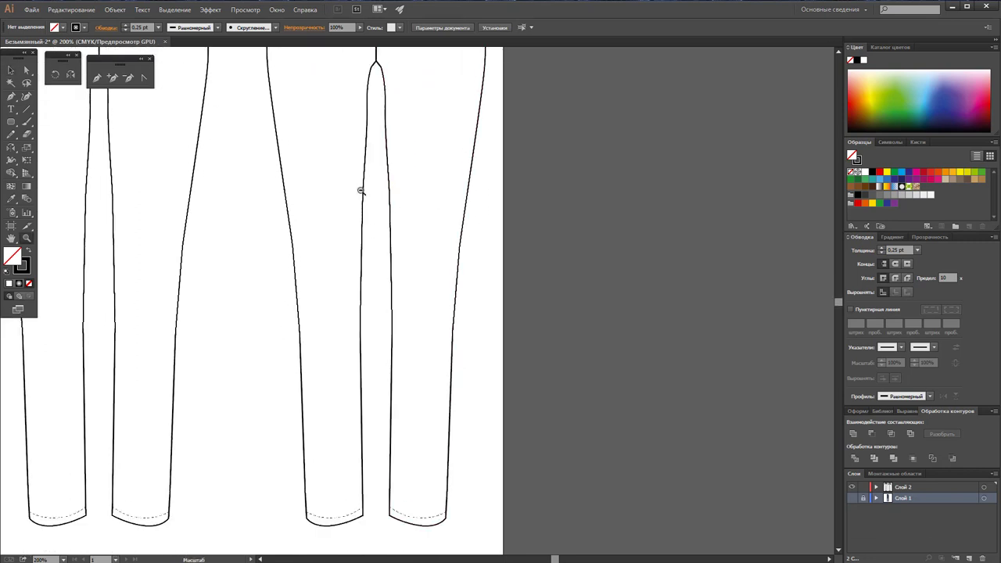
pyautogui.press('z')
pyautogui.keyDown('alt'); pyautogui.click(388, 263); pyautogui.keyUp('alt')
pyautogui.scroll(-2, 444, 222)
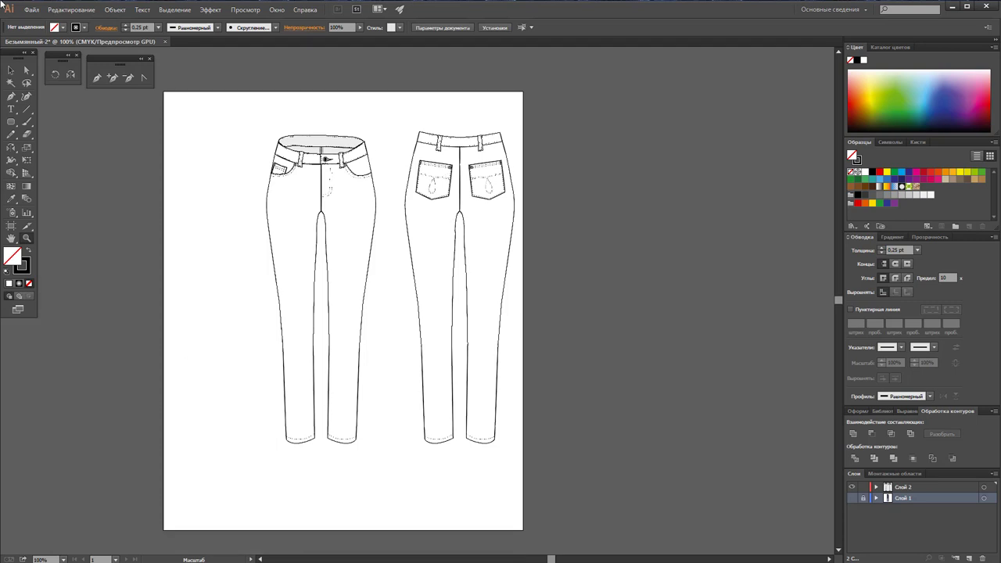
# Step: Group all parts of the back jeans into one object
pyautogui.click(16, 69)
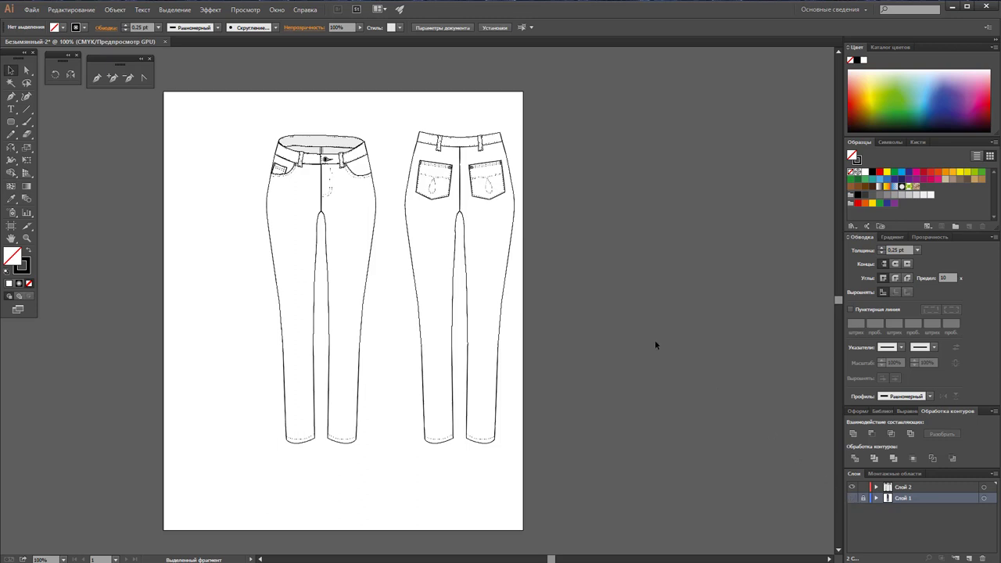
pyautogui.moveTo(523, 100); pyautogui.dragTo(232, 527)
pyautogui.click(563, 113)
pyautogui.moveTo(551, 105)
pyautogui.mouseDown()
pyautogui.moveTo(384, 475)
pyautogui.moveTo(449, 384)
pyautogui.mouseUp()
pyautogui.rightClick(452, 361)
pyautogui.click(485, 412)
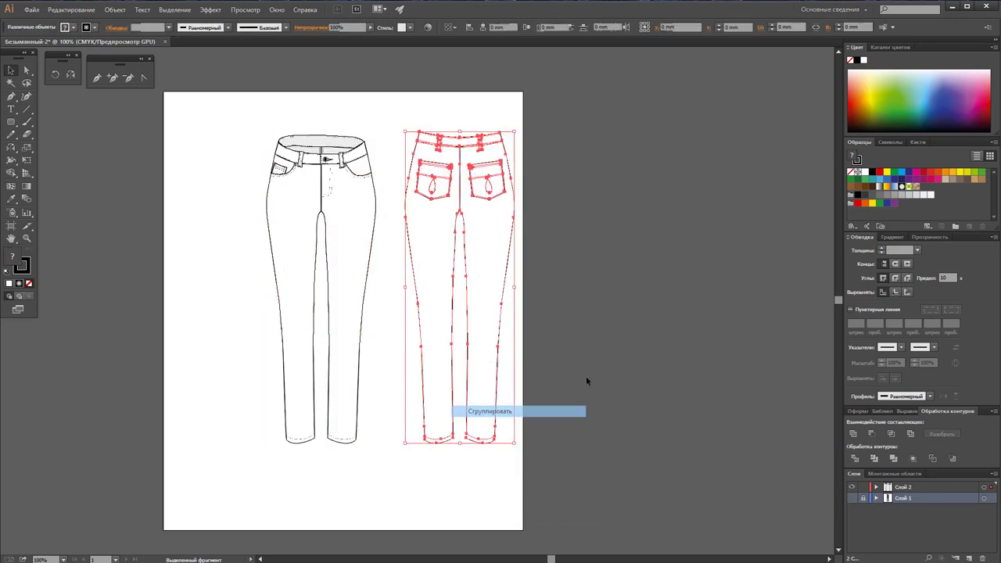
pyautogui.click(582, 312)
# Step: Duplicate both jeans flats beside the page and direct-select every path of the copies
pyautogui.moveTo(521, 117); pyautogui.dragTo(270, 471)
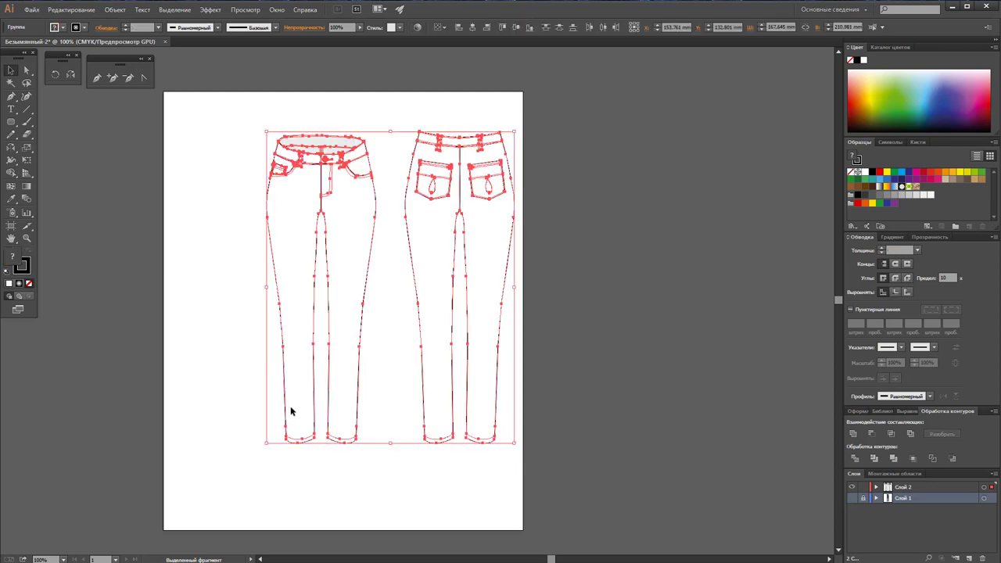
pyautogui.moveTo(283, 408); pyautogui.dragTo(553, 359)
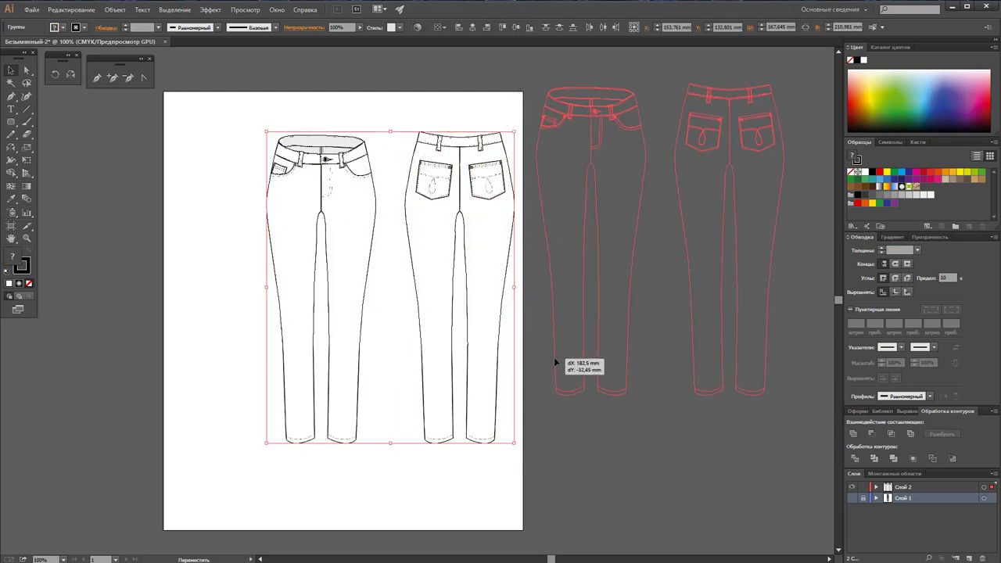
pyautogui.click(612, 437)
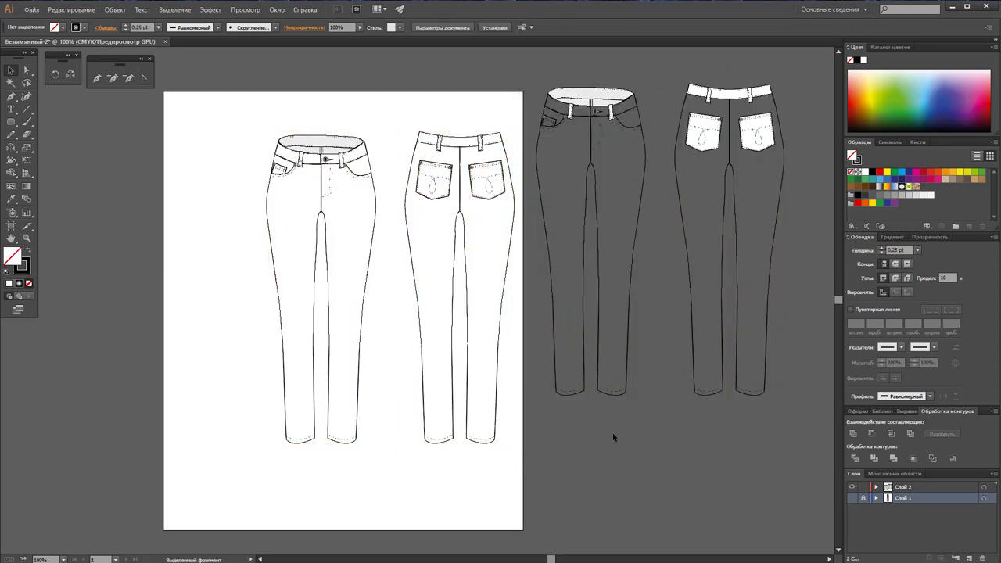
pyautogui.click(578, 319)
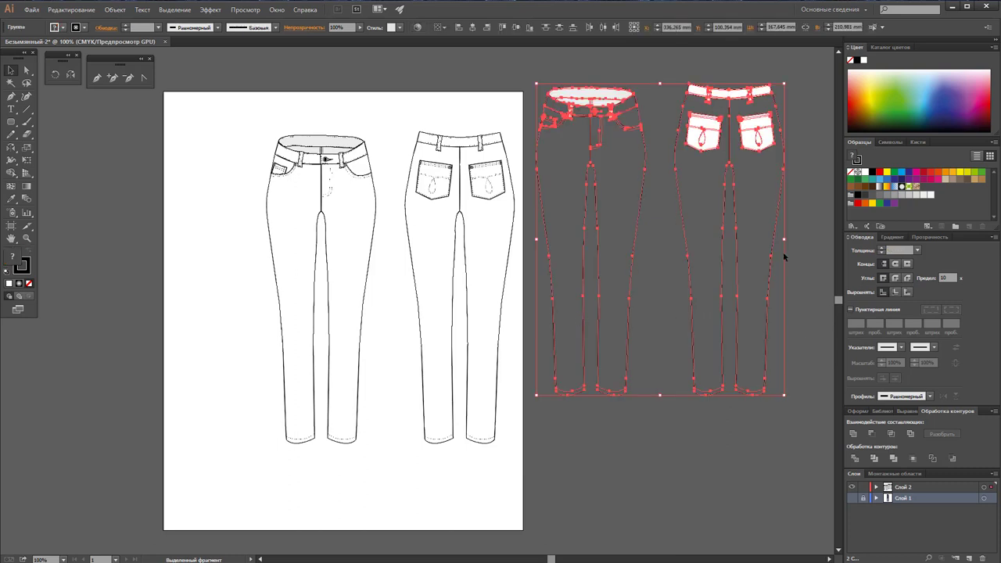
pyautogui.click(666, 298)
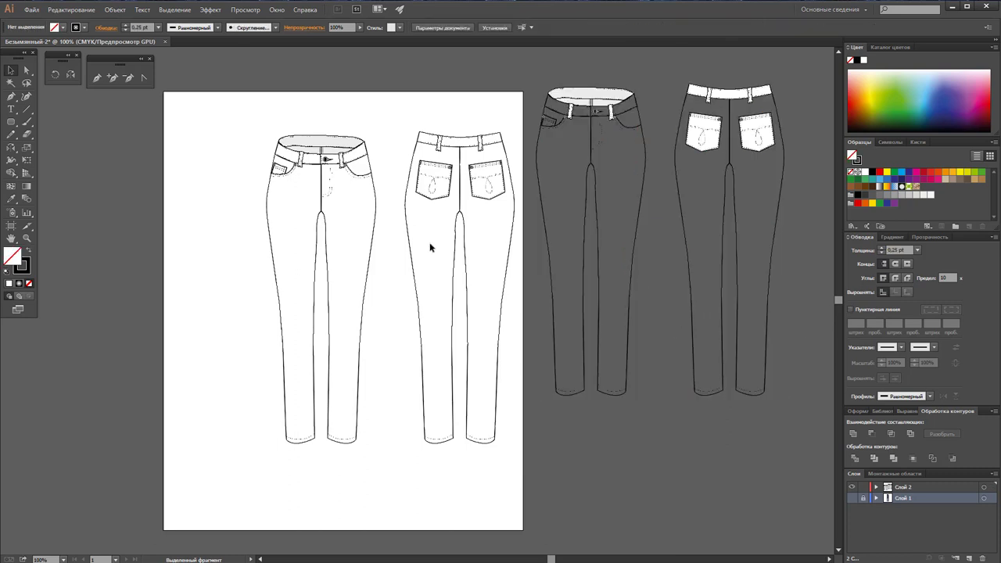
pyautogui.click(26, 70)
pyautogui.moveTo(567, 307); pyautogui.dragTo(798, 335)
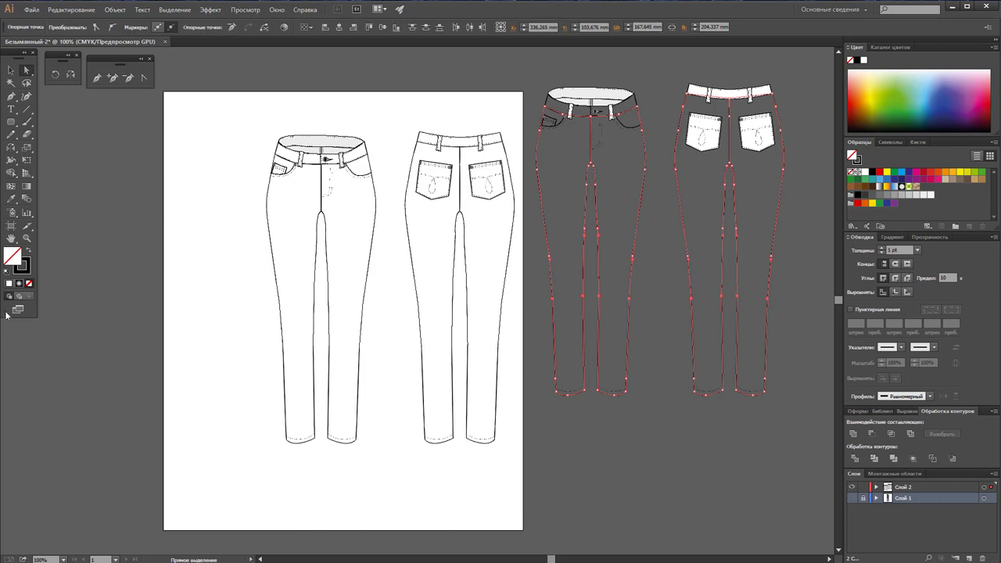
# Step: Fill the duplicated jeans paths, including the dark grey front waistband, with white
pyautogui.click(865, 172)
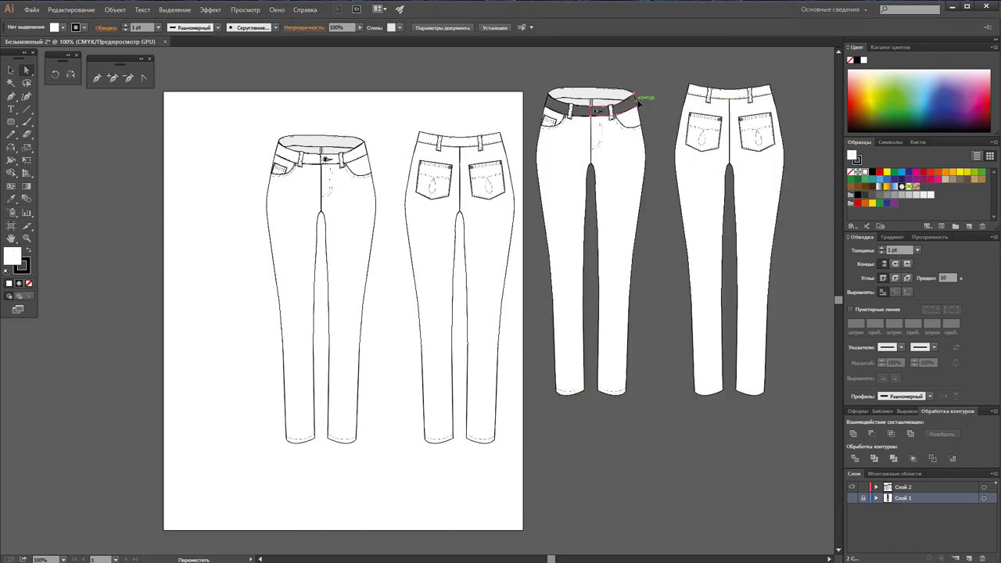
pyautogui.click(597, 111)
pyautogui.click(548, 104)
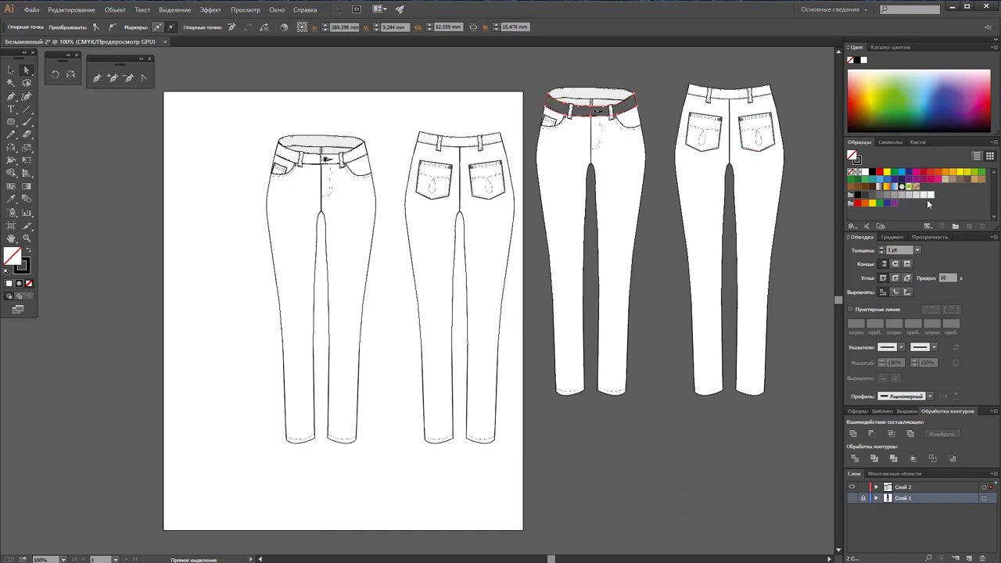
pyautogui.click(930, 194)
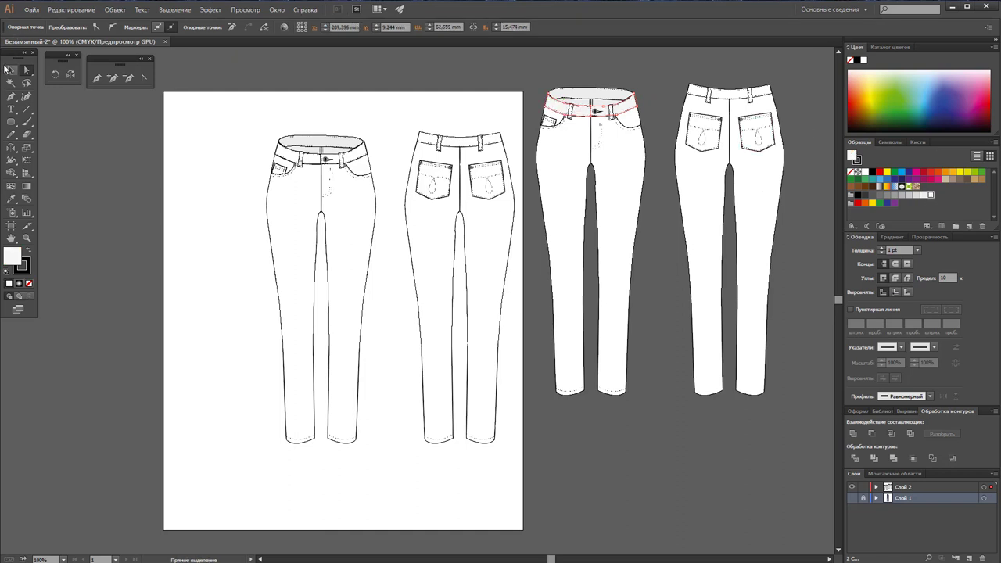
pyautogui.click(8, 70)
pyautogui.click(780, 400)
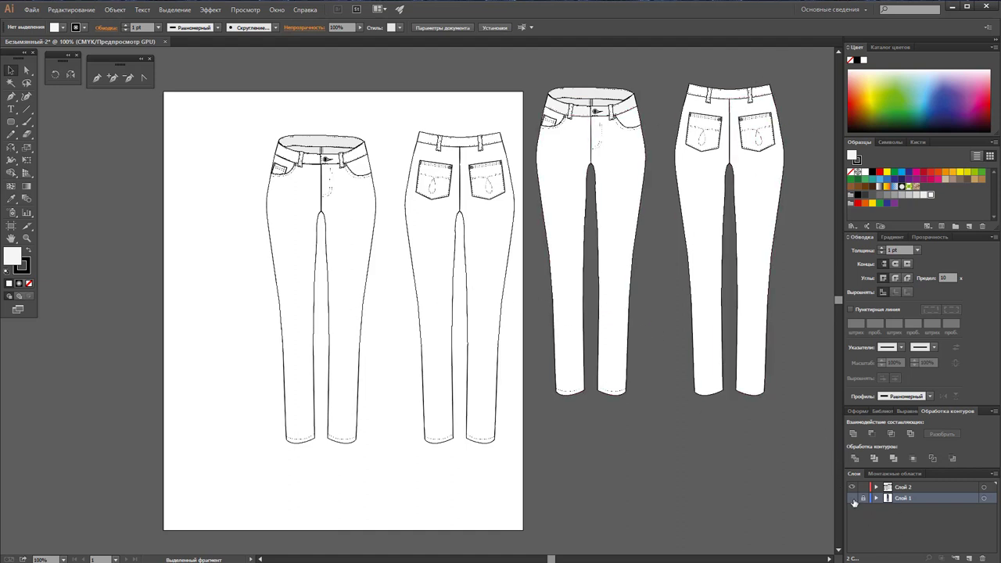
# Step: Add a new layer, unhide Layer 1's jeans photo, and zoom in on the front jeans
pyautogui.click(940, 483)
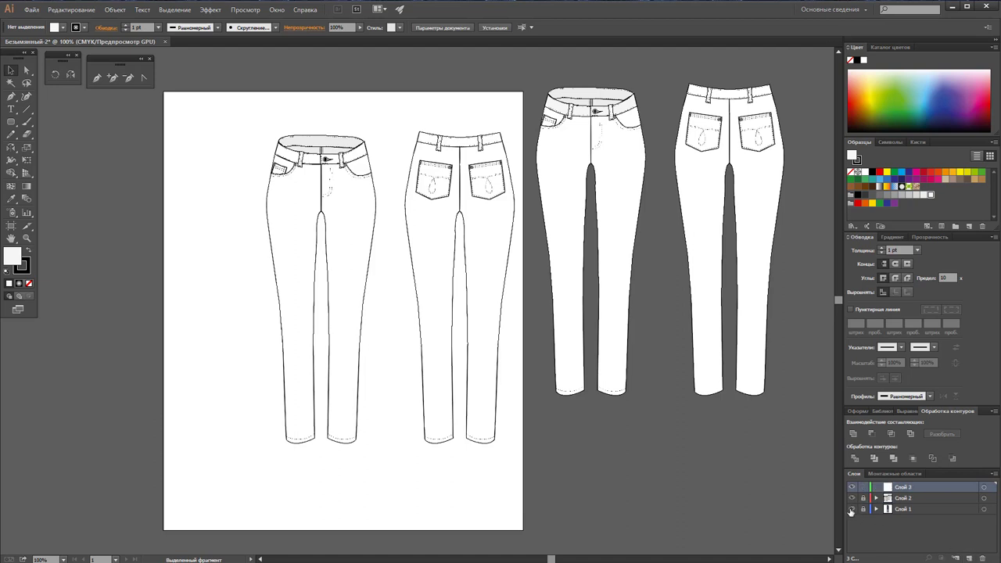
pyautogui.click(851, 509)
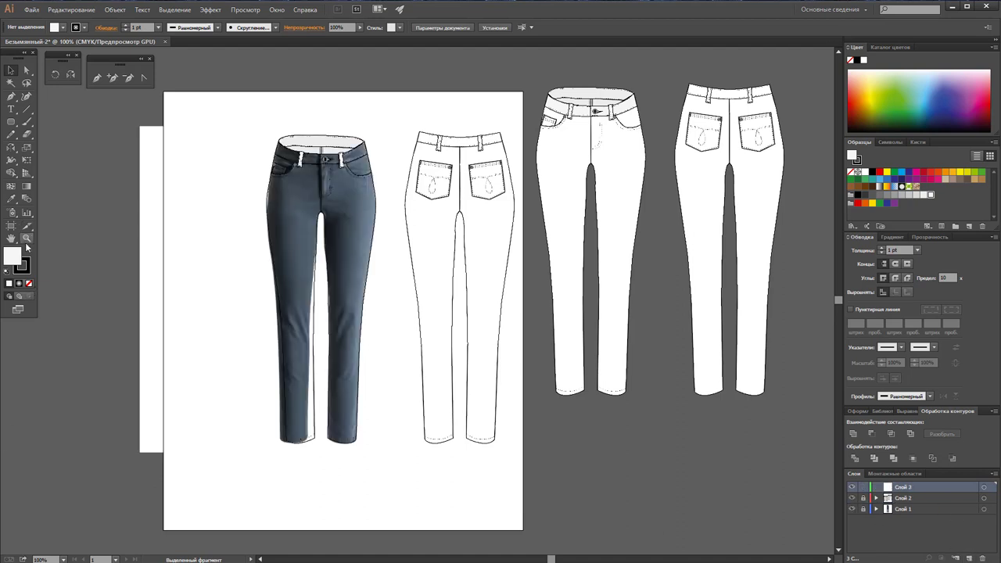
pyautogui.click(305, 213)
pyautogui.click(442, 268)
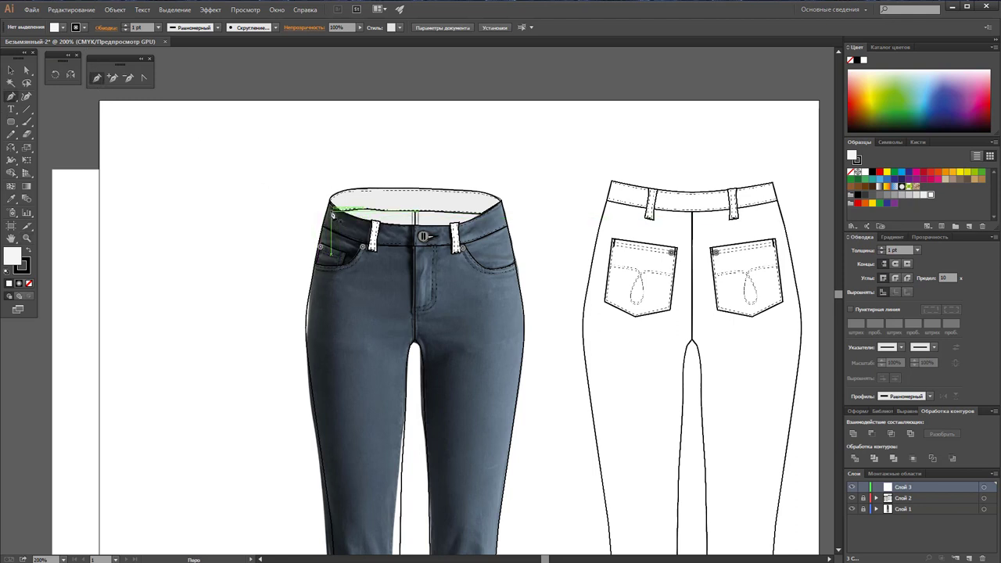
# Step: Trace Pen points from the left waistband down the left leg's shading edge to the hem
pyautogui.click(351, 226)
pyautogui.click(371, 228)
pyautogui.click(371, 249)
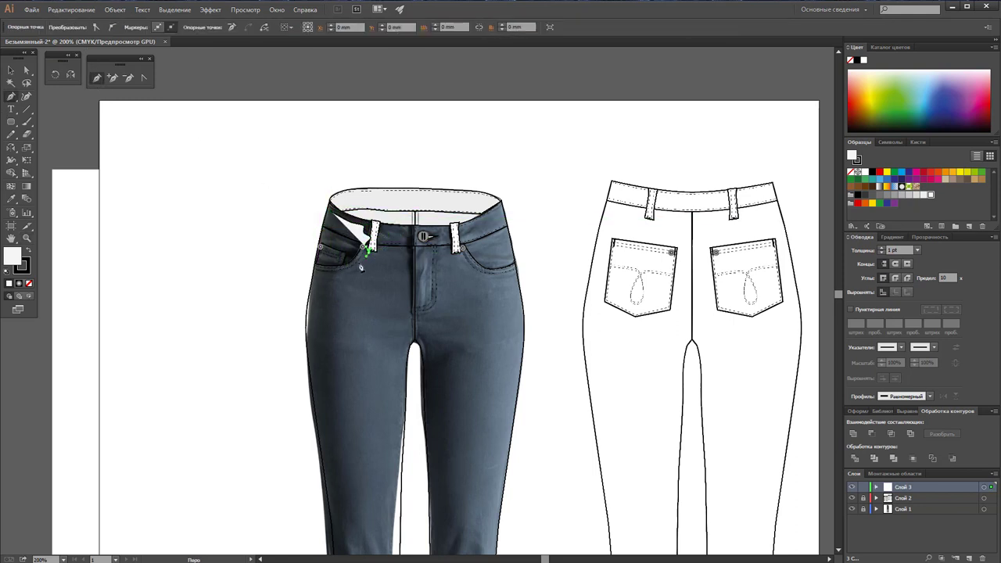
pyautogui.click(346, 272)
pyautogui.click(325, 275)
pyautogui.moveTo(321, 302); pyautogui.dragTo(324, 339)
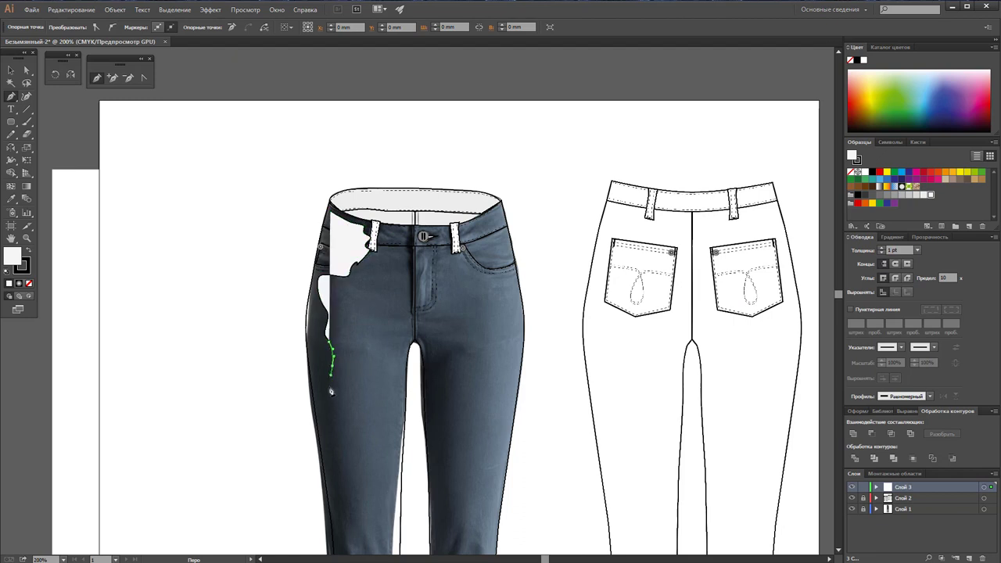
pyautogui.click(334, 418)
pyautogui.scroll(-2, 348, 441)
pyautogui.click(338, 368)
pyautogui.click(346, 448)
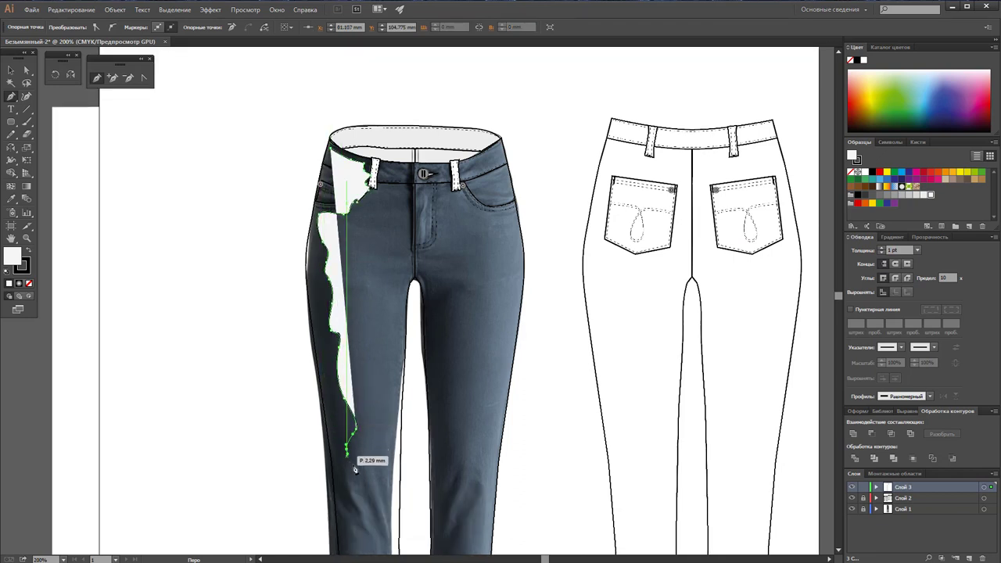
pyautogui.click(353, 473)
pyautogui.scroll(-2, 357, 461)
pyautogui.click(352, 438)
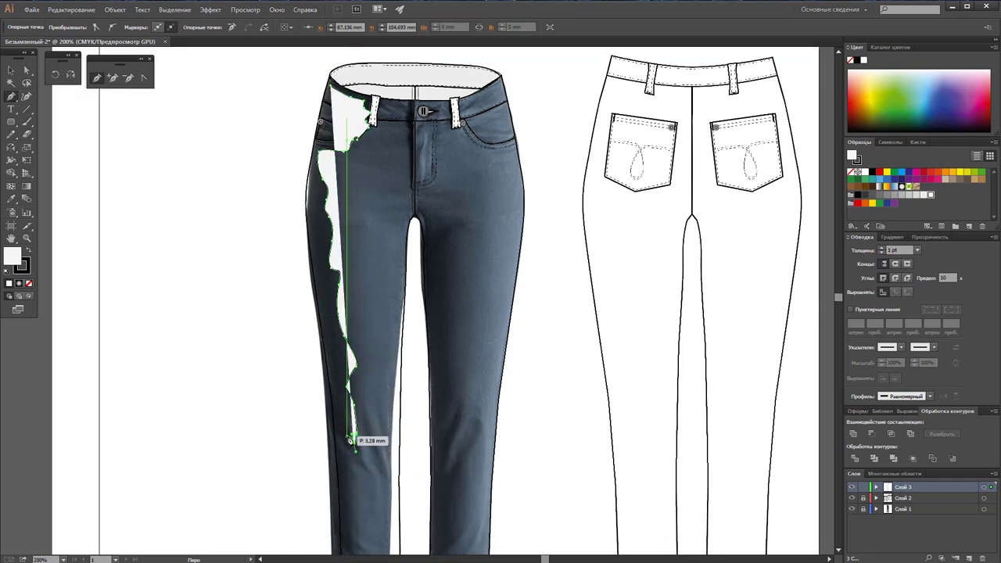
pyautogui.click(353, 472)
pyautogui.scroll(-2, 359, 518)
pyautogui.click(355, 481)
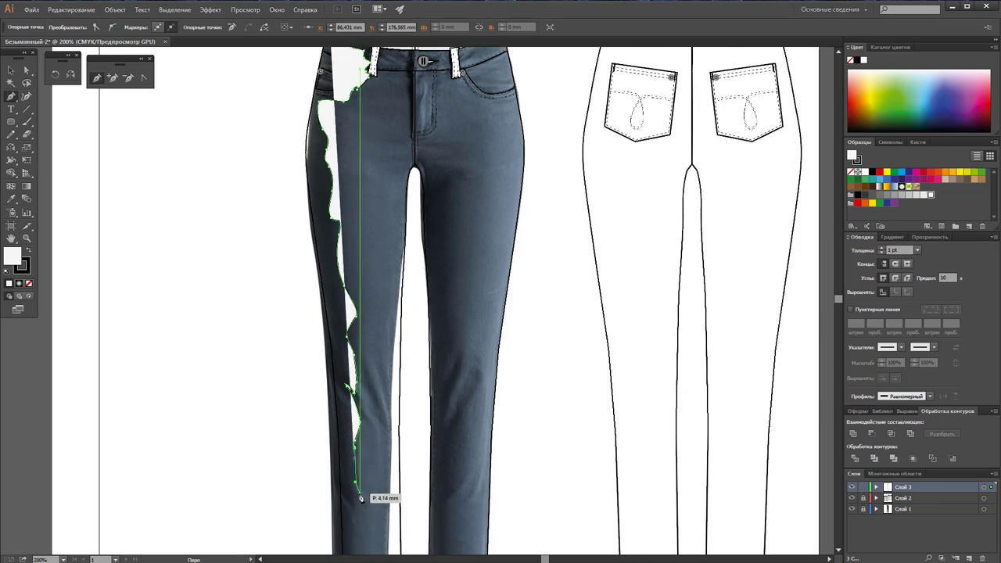
pyautogui.scroll(-2, 361, 497)
pyautogui.click(358, 528)
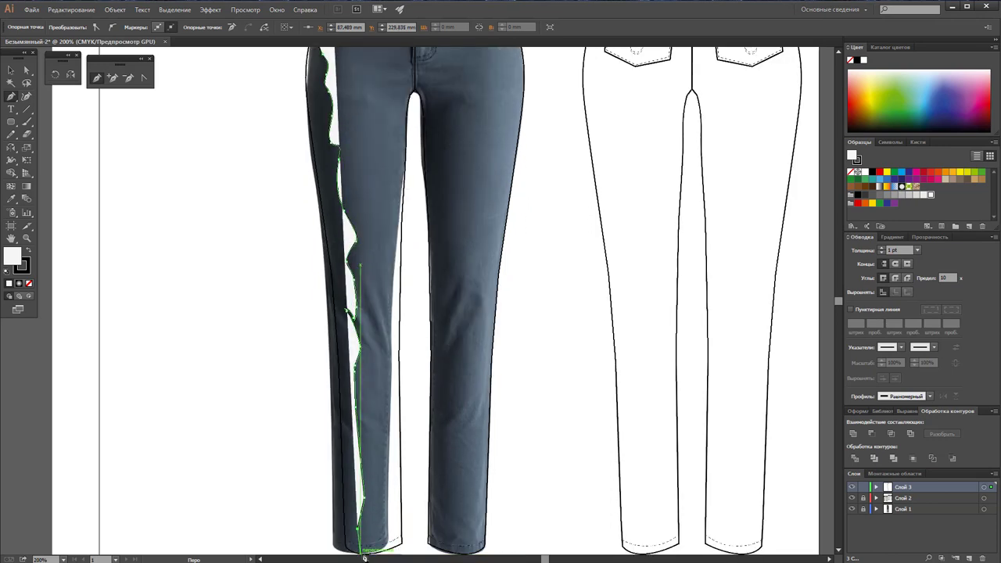
pyautogui.click(345, 547)
# Step: Run the outline back up the outer left edge to the waistband, add the fly line, and finish
pyautogui.click(335, 282)
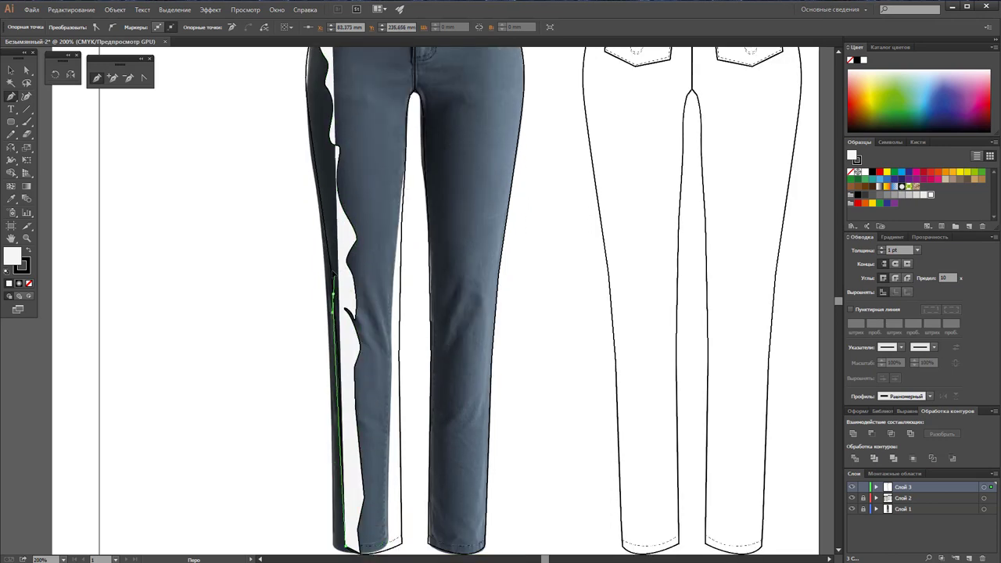
pyautogui.click(329, 261)
pyautogui.scroll(1, 326, 203)
pyautogui.click(303, 133)
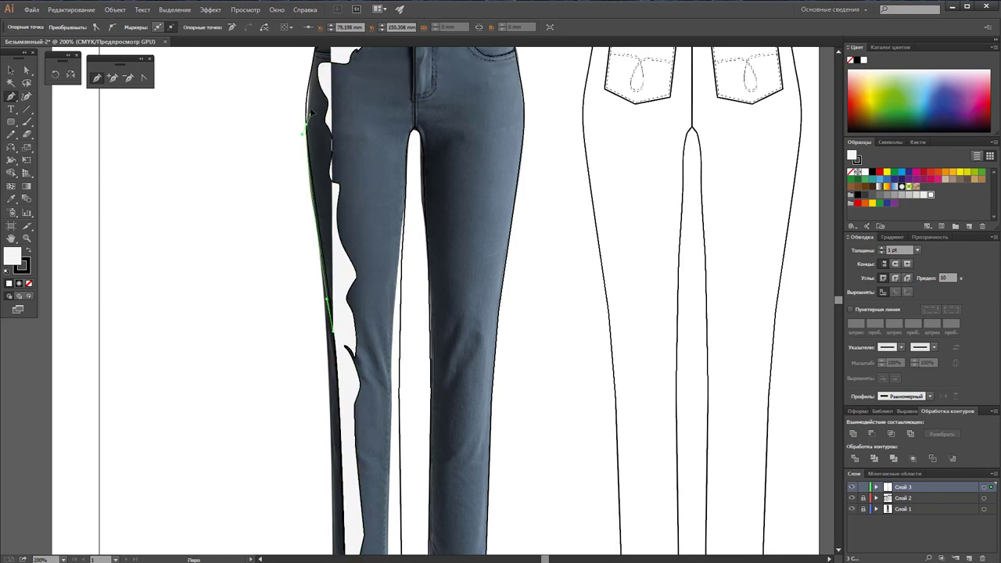
pyautogui.scroll(1, 307, 94)
pyautogui.scroll(1, 333, 125)
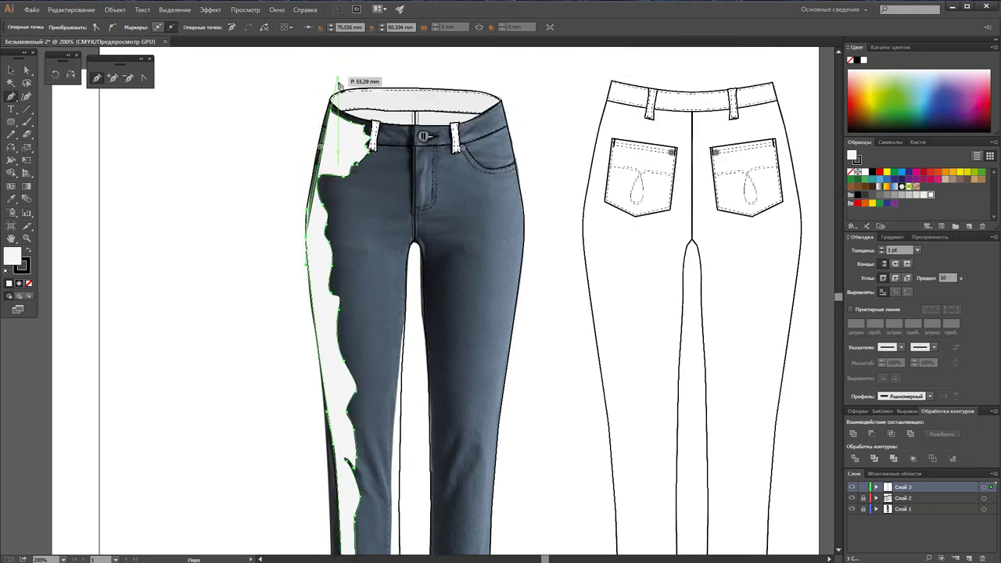
pyautogui.click(332, 114)
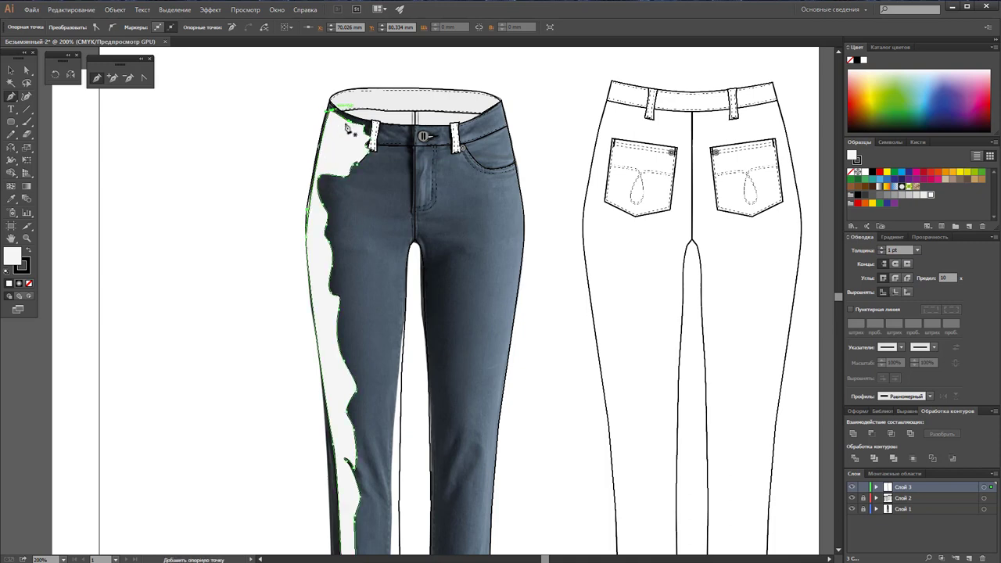
pyautogui.click(412, 130)
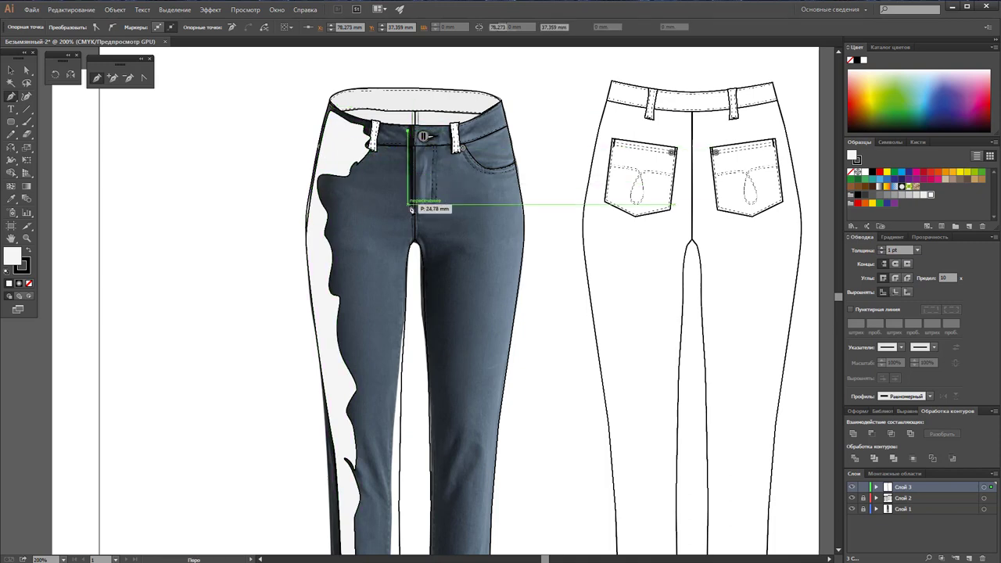
pyautogui.click(412, 220)
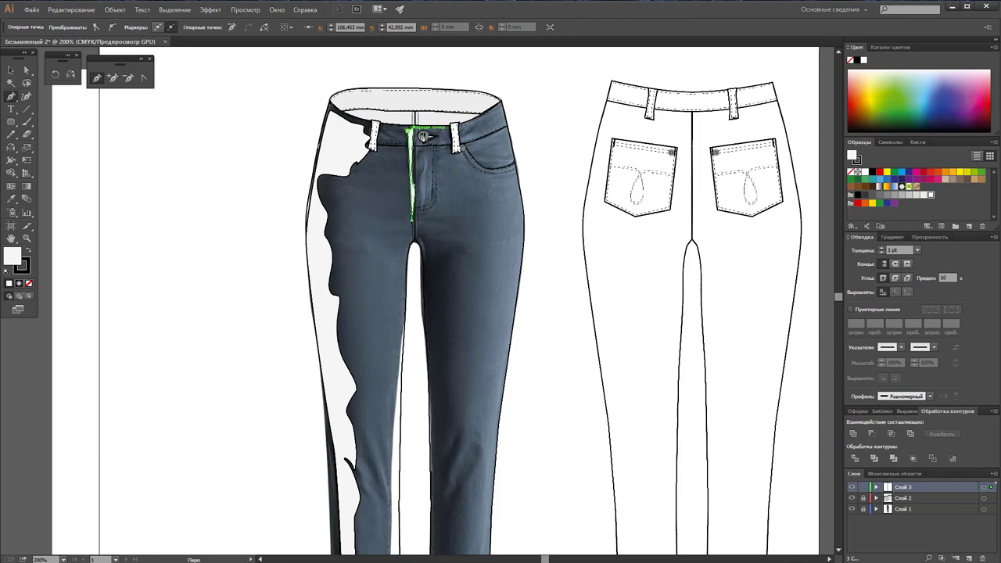
pyautogui.press('v')
pyautogui.click(215, 168)
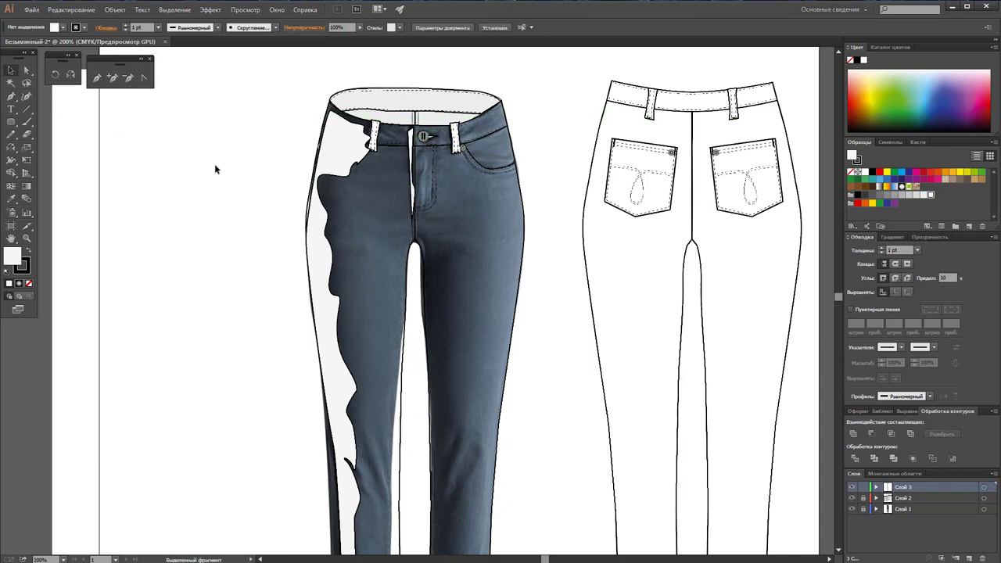
pyautogui.scroll(-3, 361, 230)
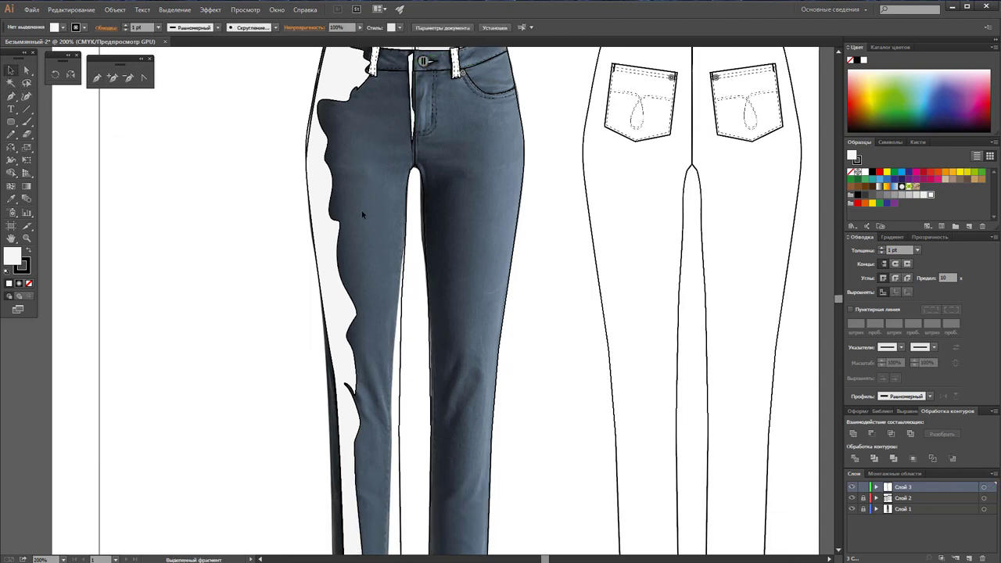
pyautogui.scroll(3, 362, 214)
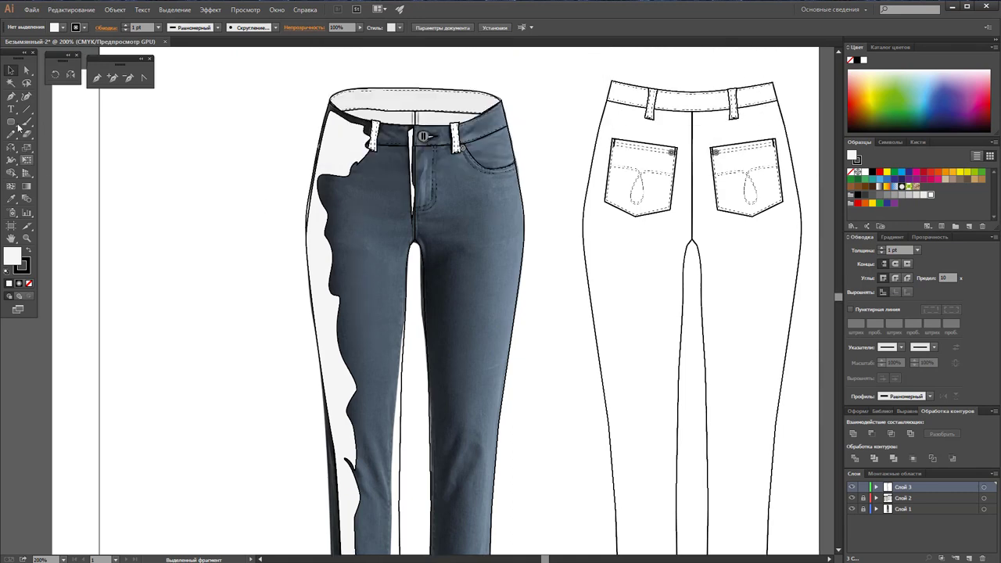
# Step: Start a new shape at the crotch, zigzagging down the inner right leg below the knee
pyautogui.click(96, 78)
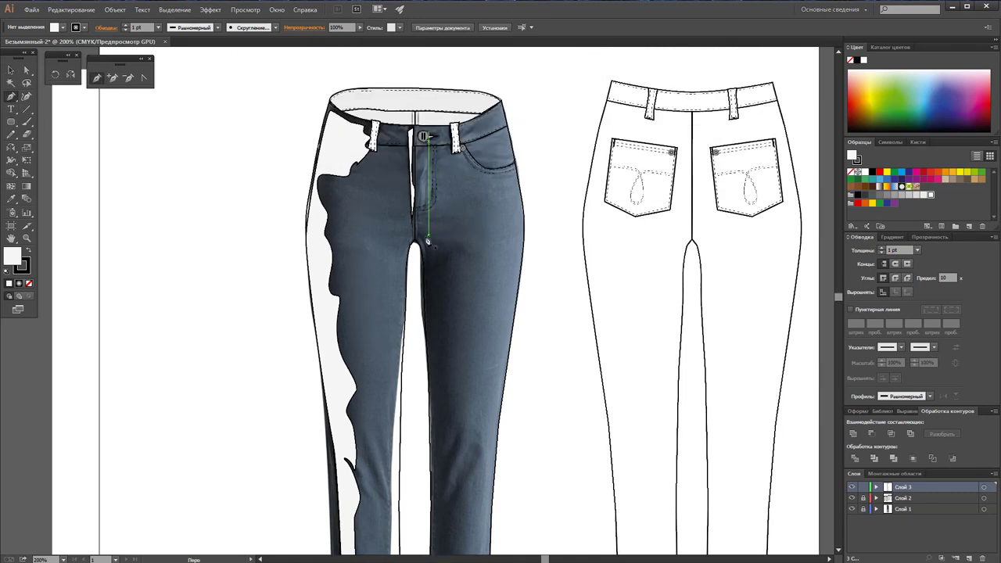
pyautogui.click(428, 241)
pyautogui.click(470, 247)
pyautogui.moveTo(452, 310); pyautogui.dragTo(442, 337)
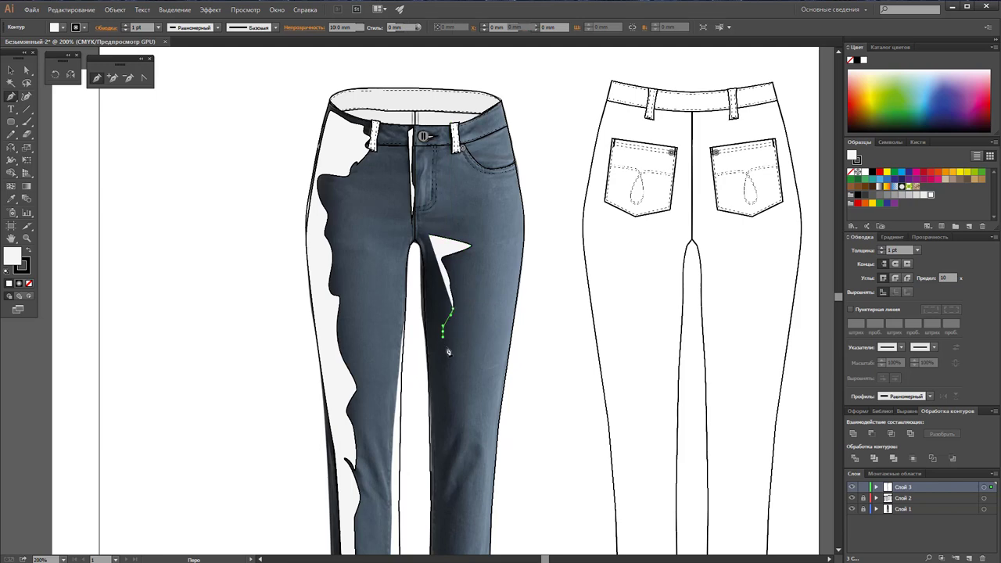
pyautogui.click(447, 405)
pyautogui.scroll(-3, 454, 426)
pyautogui.click(443, 405)
pyautogui.click(473, 361)
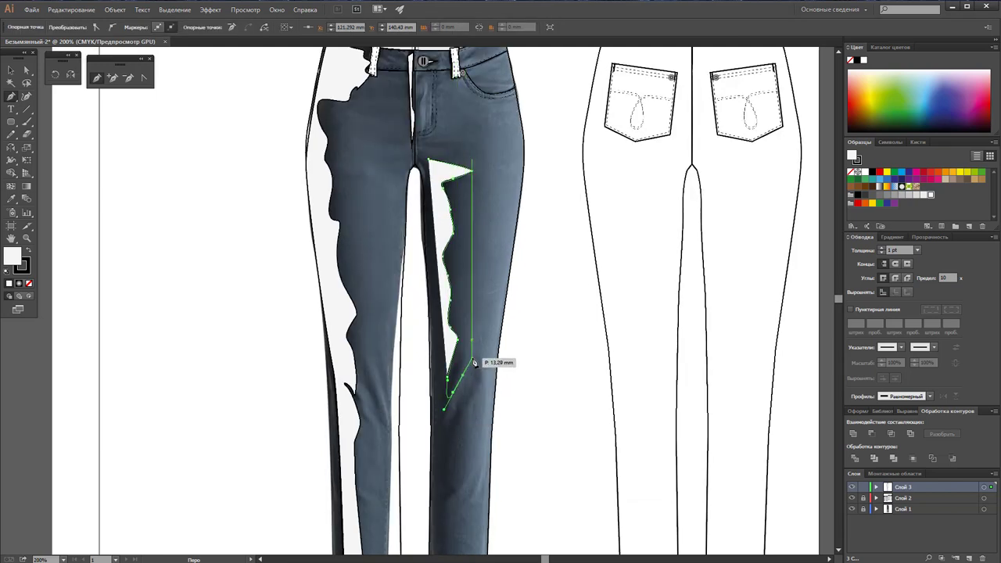
pyautogui.click(461, 395)
pyautogui.click(479, 387)
pyautogui.scroll(-3, 469, 422)
pyautogui.click(447, 378)
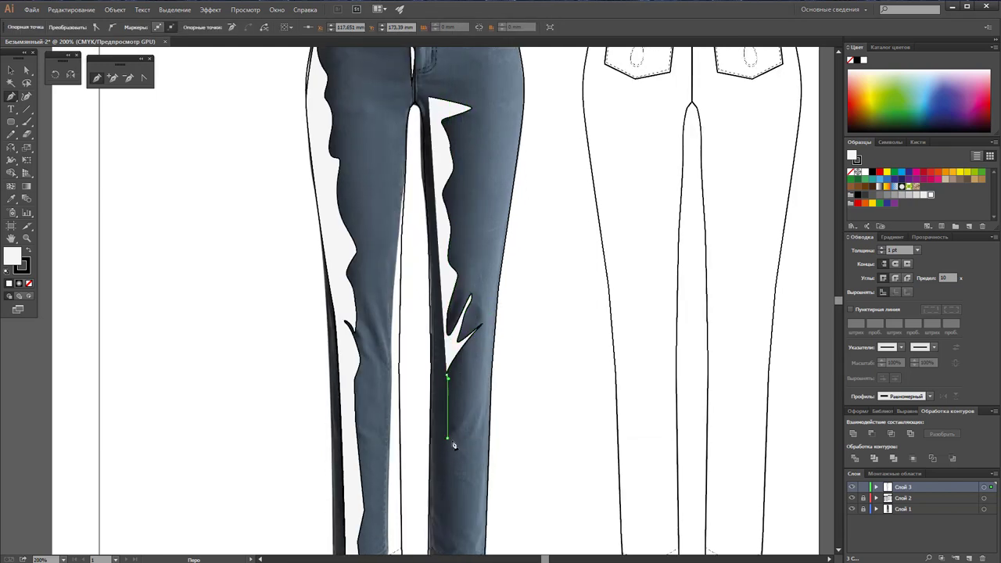
pyautogui.click(458, 469)
pyautogui.click(450, 513)
# Step: Bring the inner-leg shape to the hem and back up to close it at the crotch
pyautogui.scroll(-3, 450, 516)
pyautogui.click(458, 469)
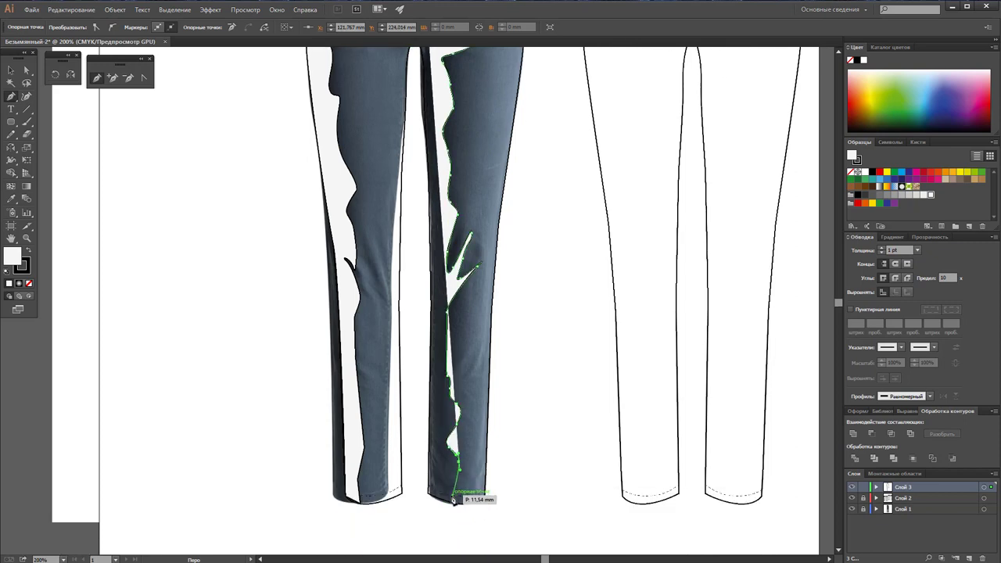
pyautogui.click(454, 501)
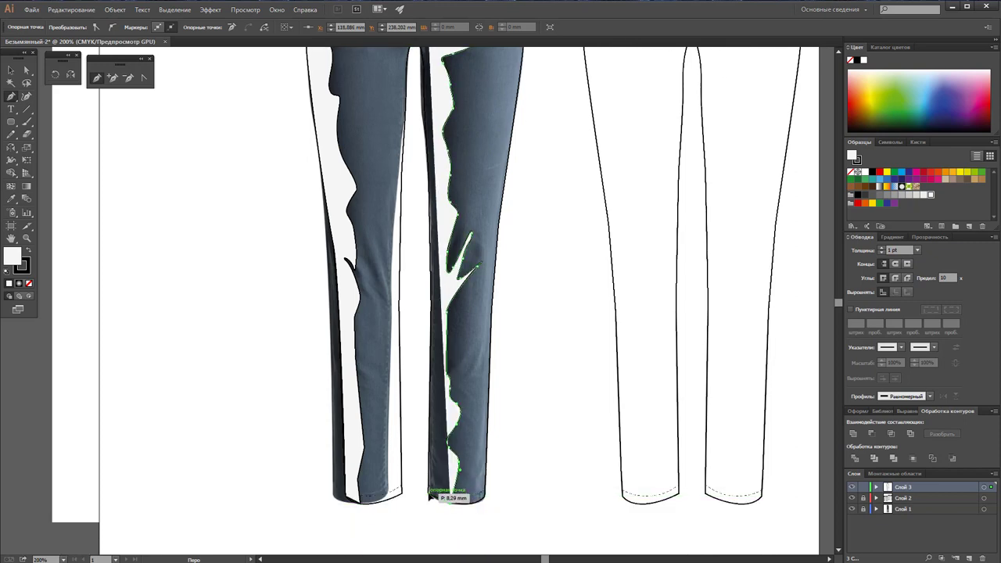
pyautogui.click(431, 496)
pyautogui.click(437, 242)
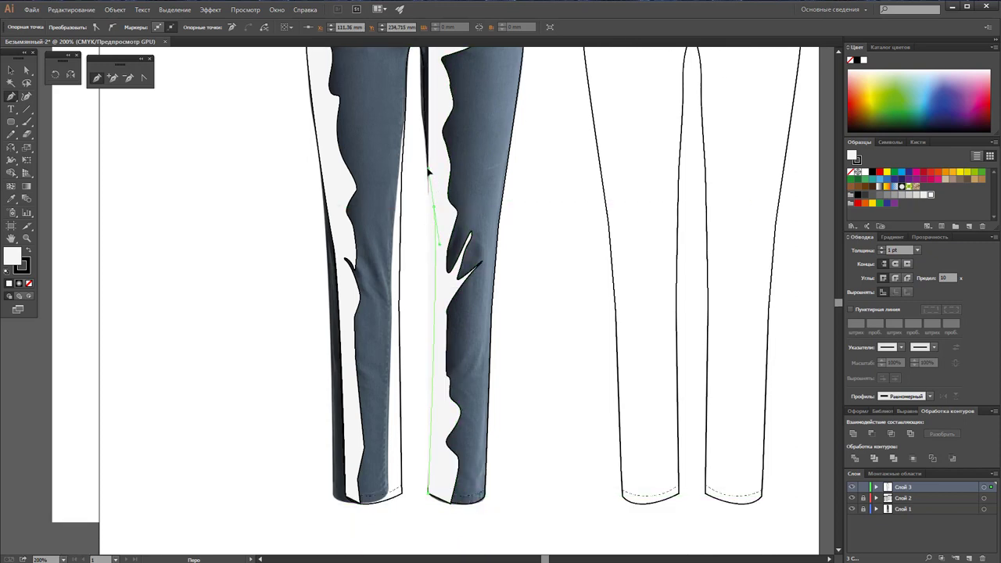
pyautogui.scroll(3, 429, 169)
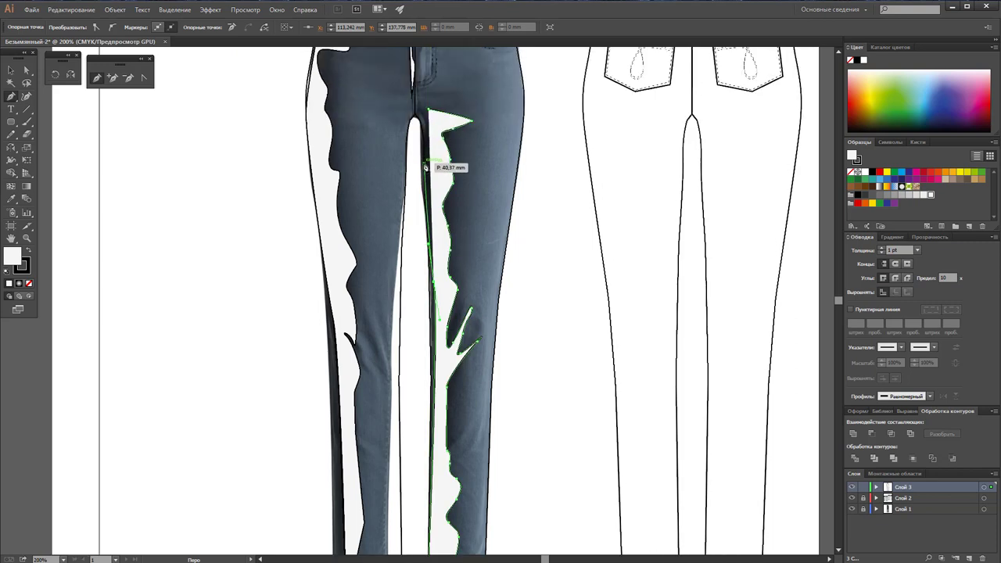
pyautogui.click(423, 125)
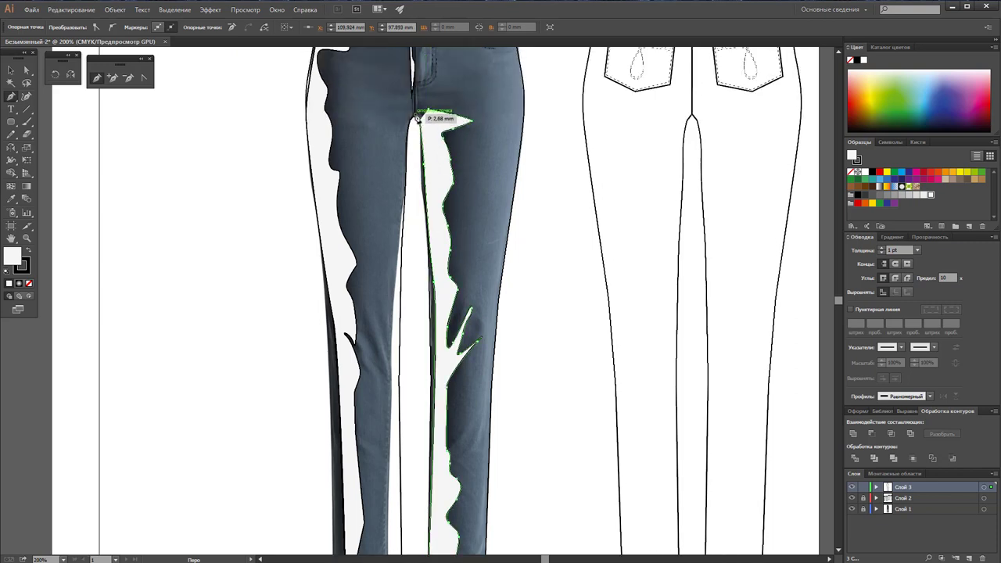
pyautogui.click(417, 114)
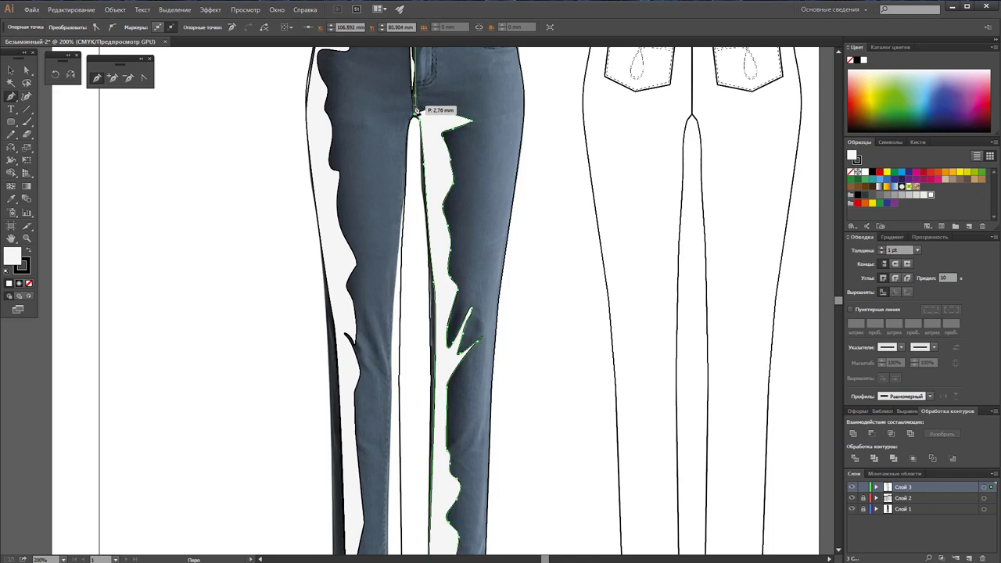
pyautogui.scroll(5, 438, 117)
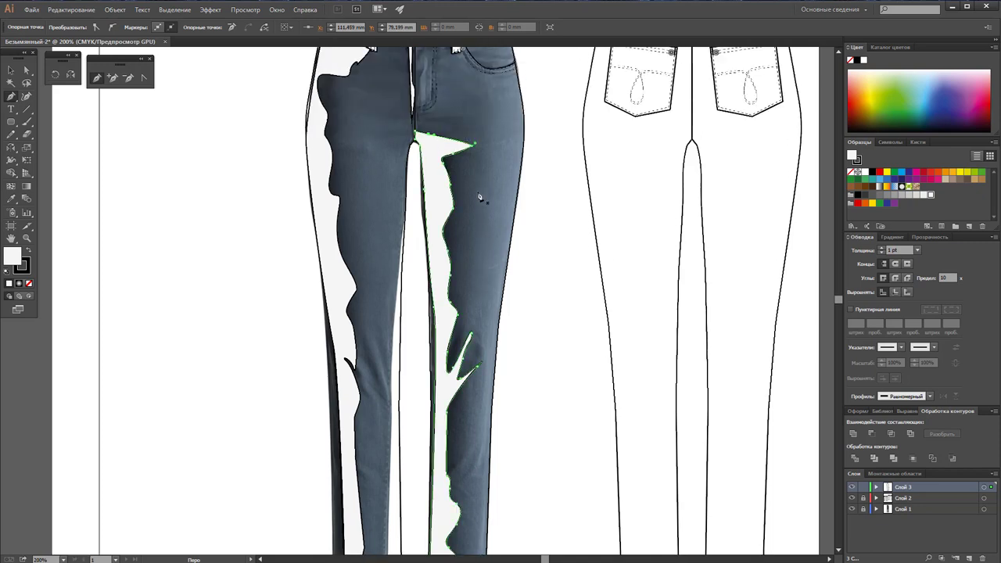
# Step: Set the left-leg shape's fill to None and zoom in on the waistband and front pockets
pyautogui.click(11, 69)
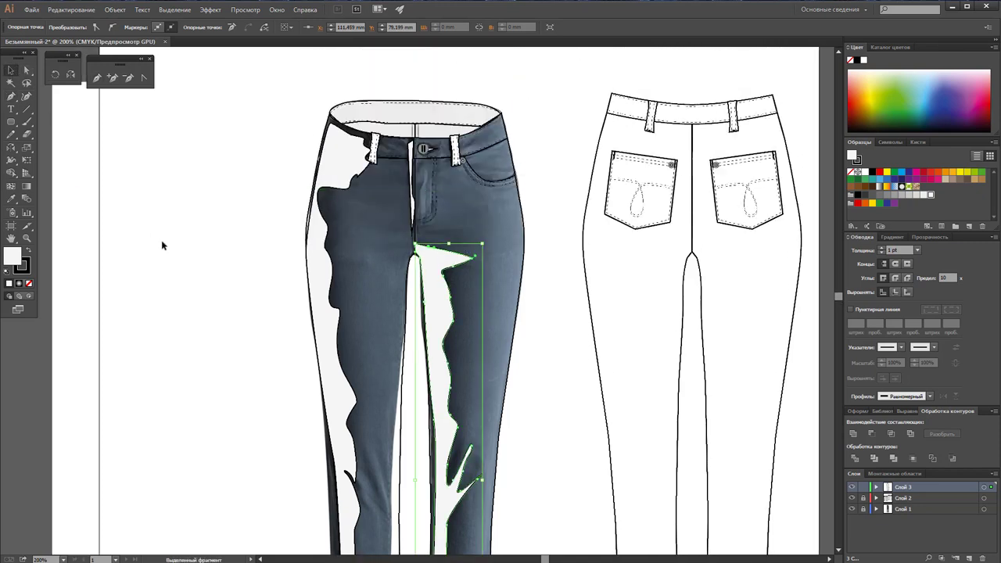
pyautogui.click(161, 241)
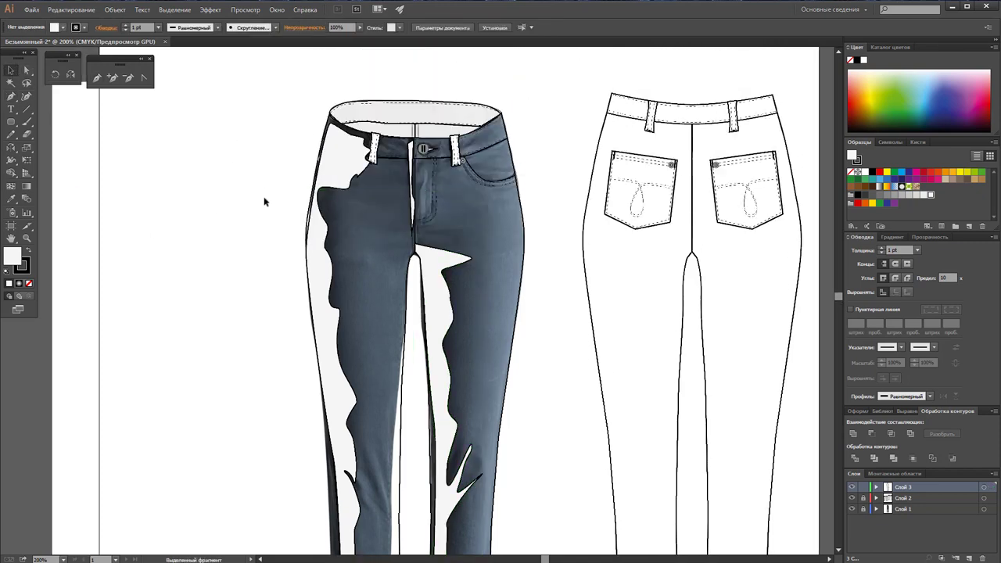
pyautogui.click(337, 175)
pyautogui.click(29, 283)
pyautogui.click(78, 90)
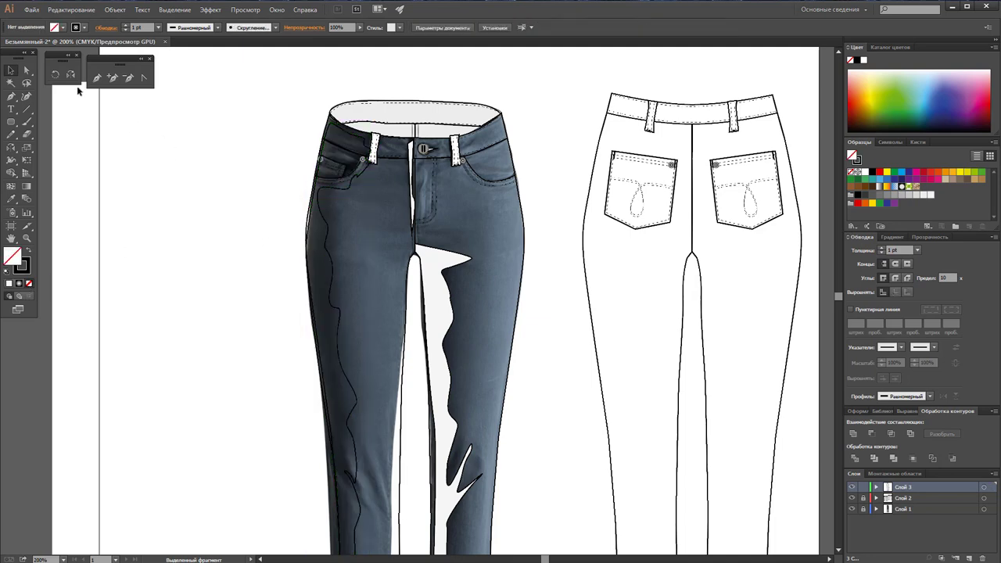
pyautogui.click(385, 216)
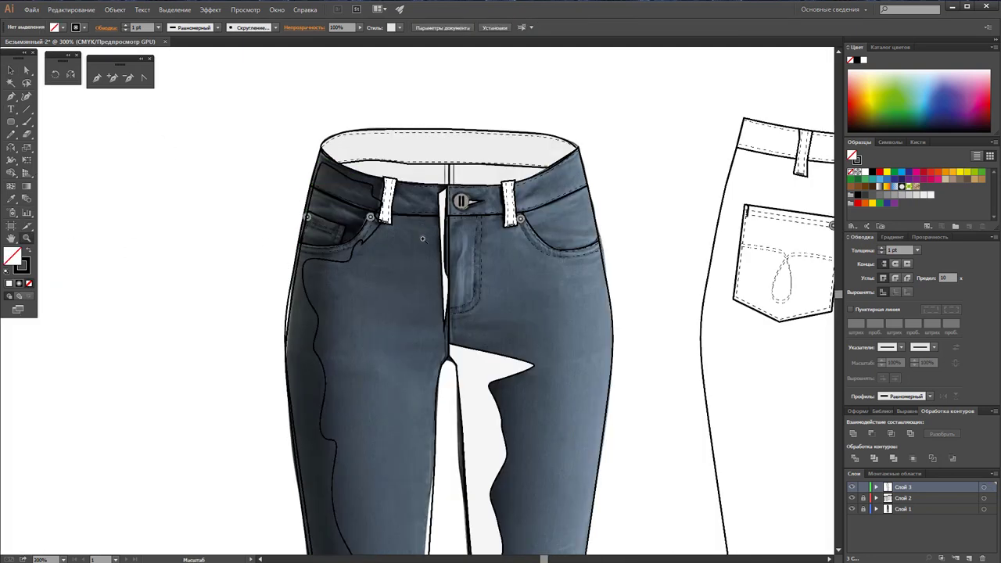
pyautogui.click(438, 265)
pyautogui.click(442, 251)
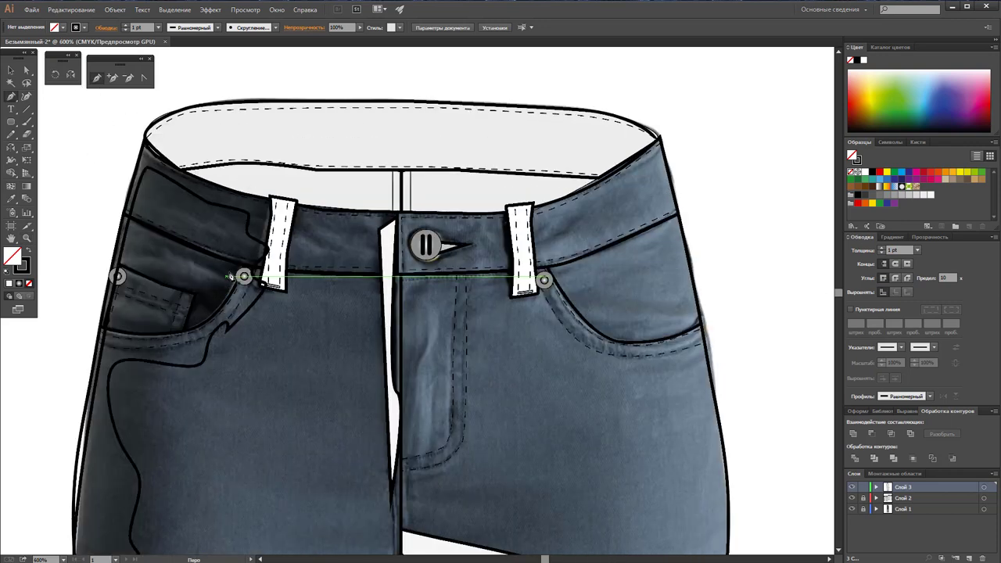
# Step: Trace a zigzag shading shape inside the left front pocket
pyautogui.click(182, 250)
pyautogui.moveTo(214, 285); pyautogui.dragTo(206, 289)
pyautogui.click(211, 294)
pyautogui.click(195, 301)
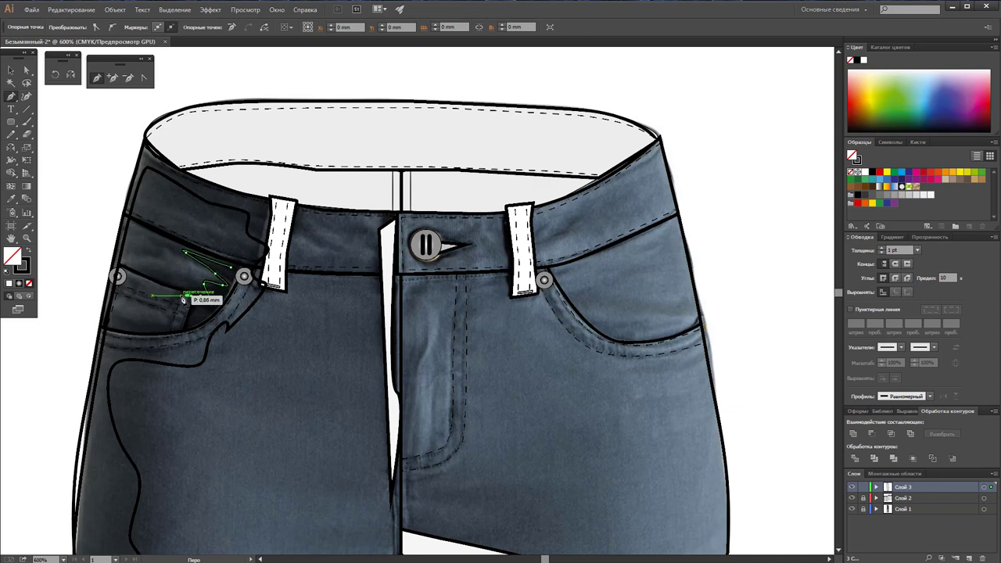
pyautogui.click(155, 288)
pyautogui.click(188, 319)
pyautogui.click(179, 328)
pyautogui.click(158, 329)
pyautogui.click(115, 337)
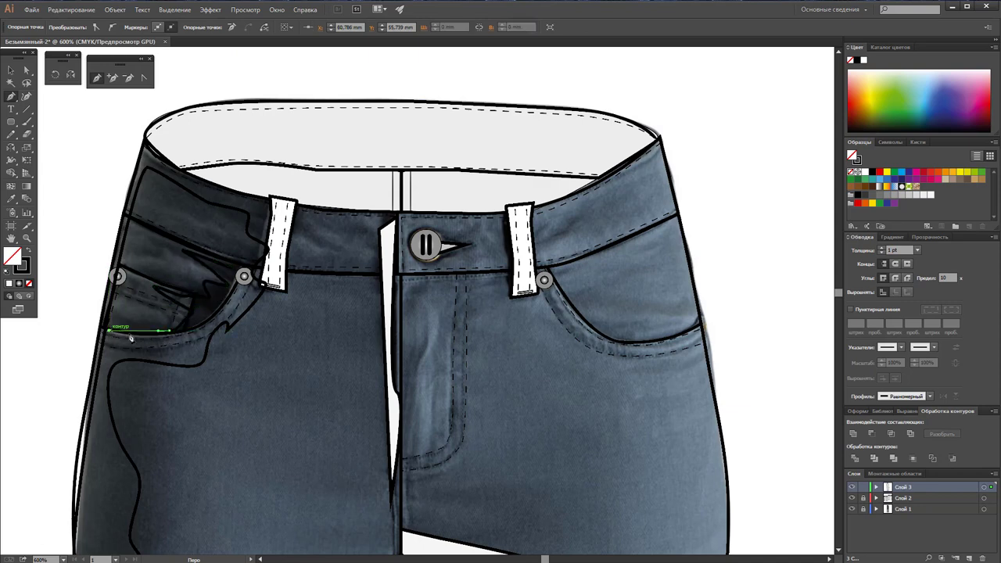
pyautogui.click(207, 322)
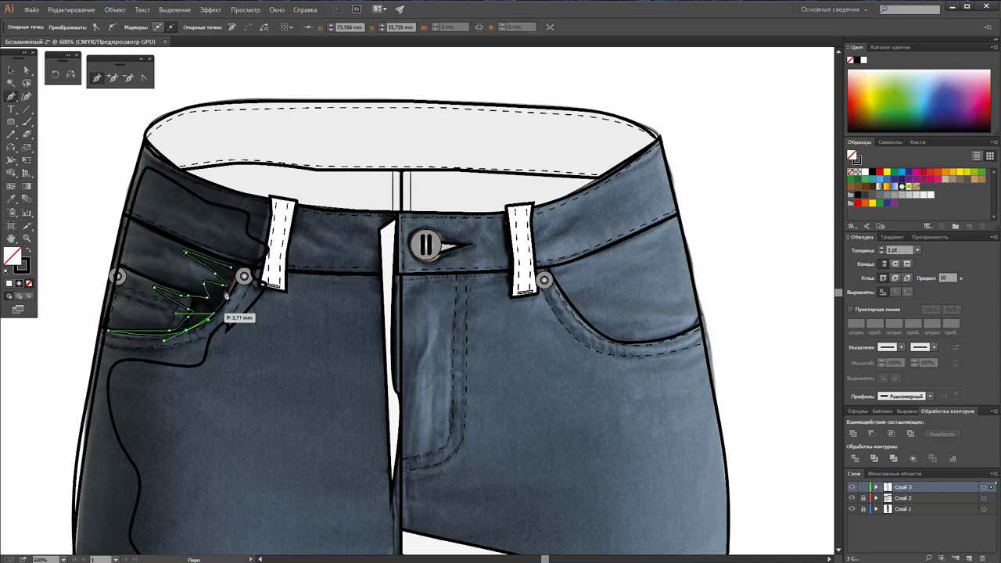
pyautogui.click(237, 270)
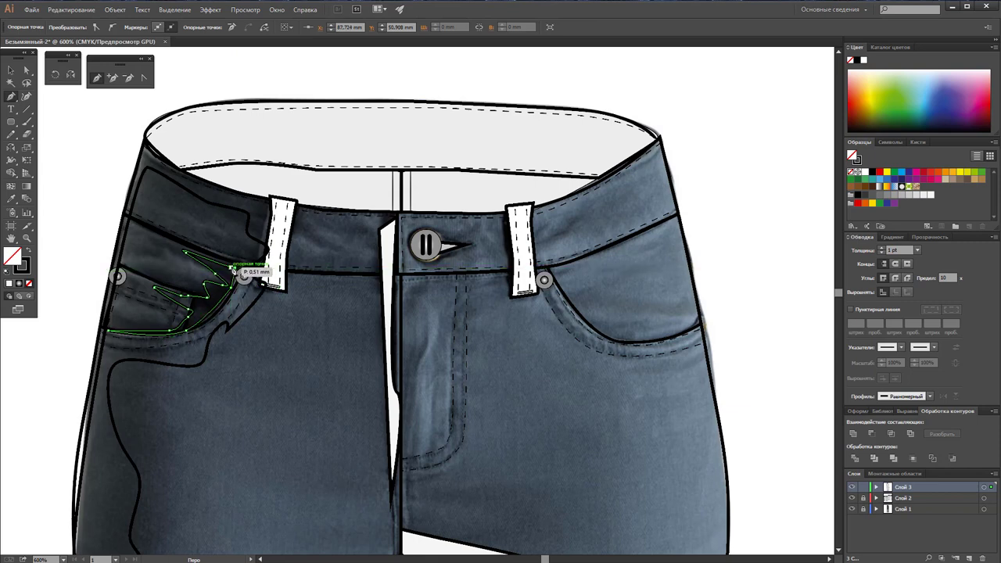
pyautogui.keyDown('ctrl'); pyautogui.click(264, 219); pyautogui.keyUp('ctrl')
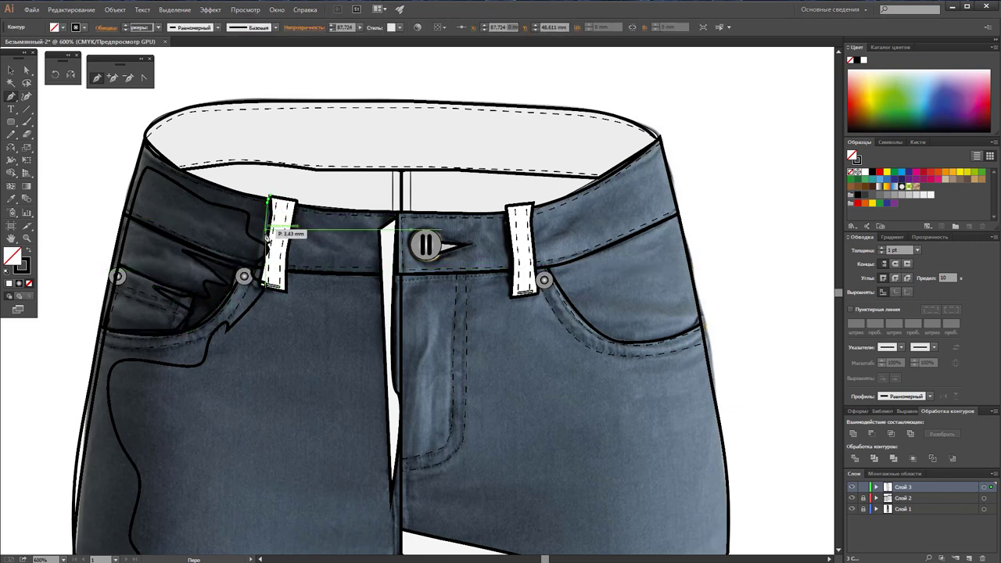
# Step: Draw shadow lines up the left and right belt loops
pyautogui.click(264, 275)
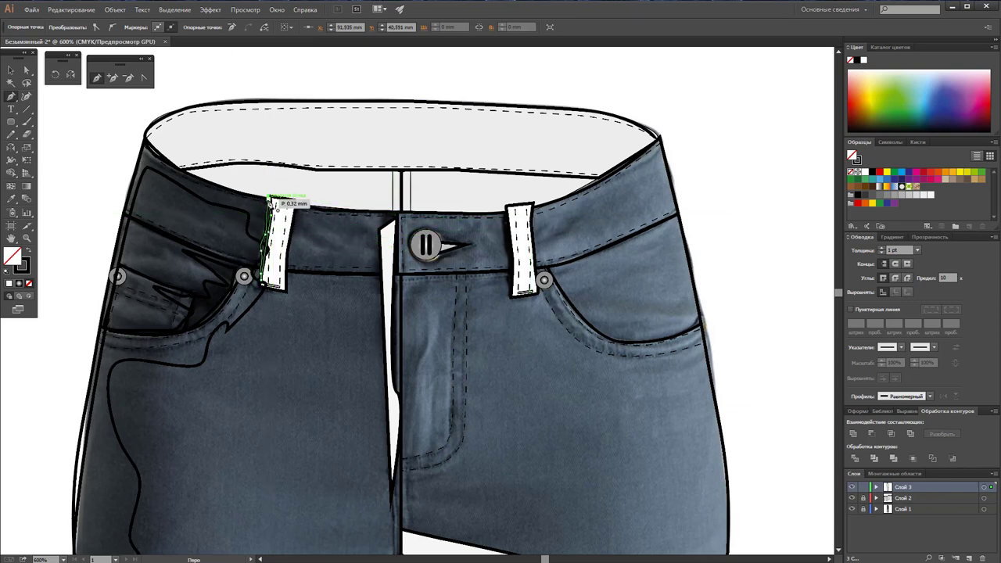
pyautogui.keyDown('ctrl'); pyautogui.click(508, 234); pyautogui.keyUp('ctrl')
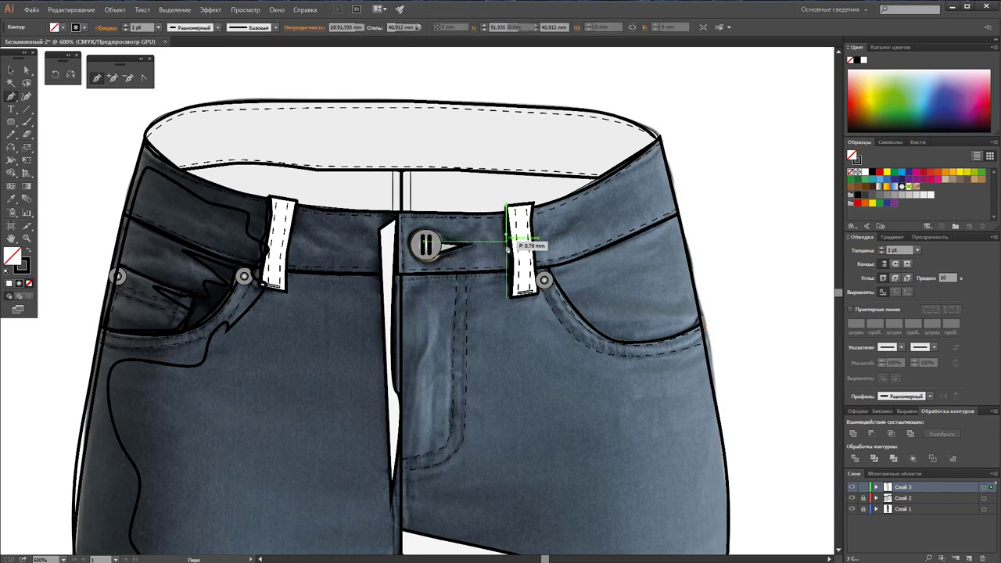
pyautogui.click(512, 297)
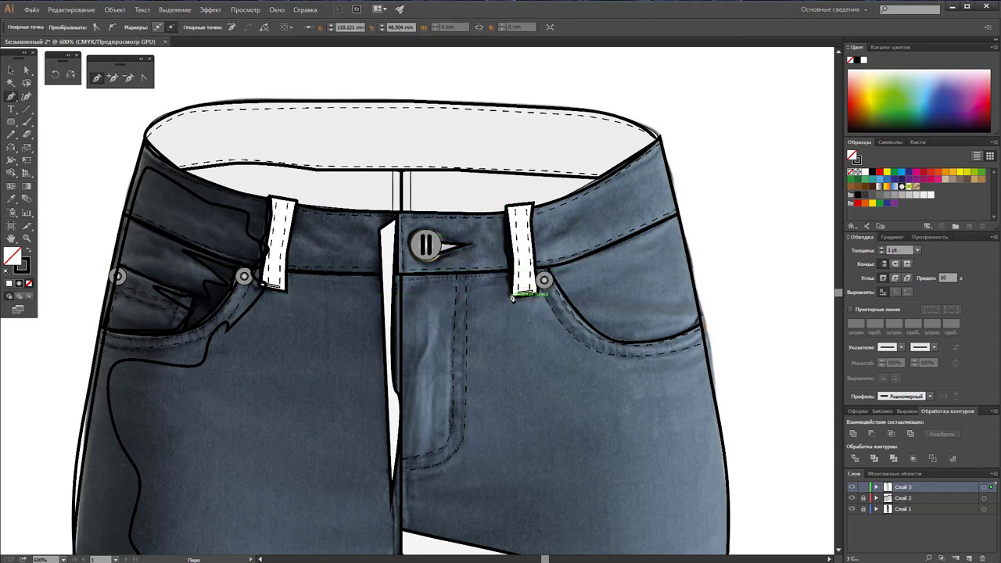
pyautogui.click(510, 210)
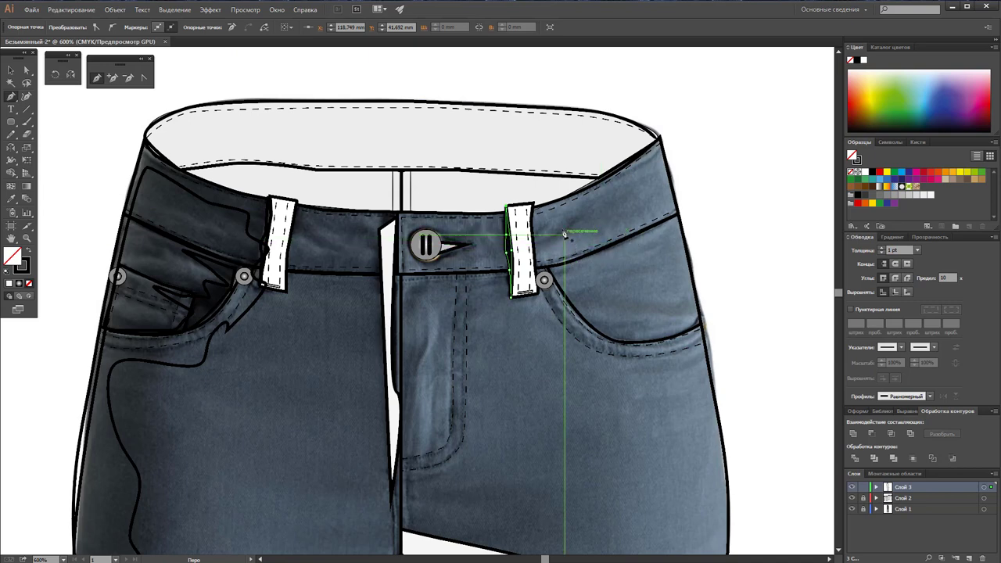
# Step: Trace a closed zigzag shading shape along the right waistband
pyautogui.keyDown('ctrl'); pyautogui.click(571, 226); pyautogui.keyUp('ctrl')
pyautogui.click(547, 227)
pyautogui.click(563, 219)
pyautogui.click(594, 213)
pyautogui.click(622, 204)
pyautogui.click(671, 188)
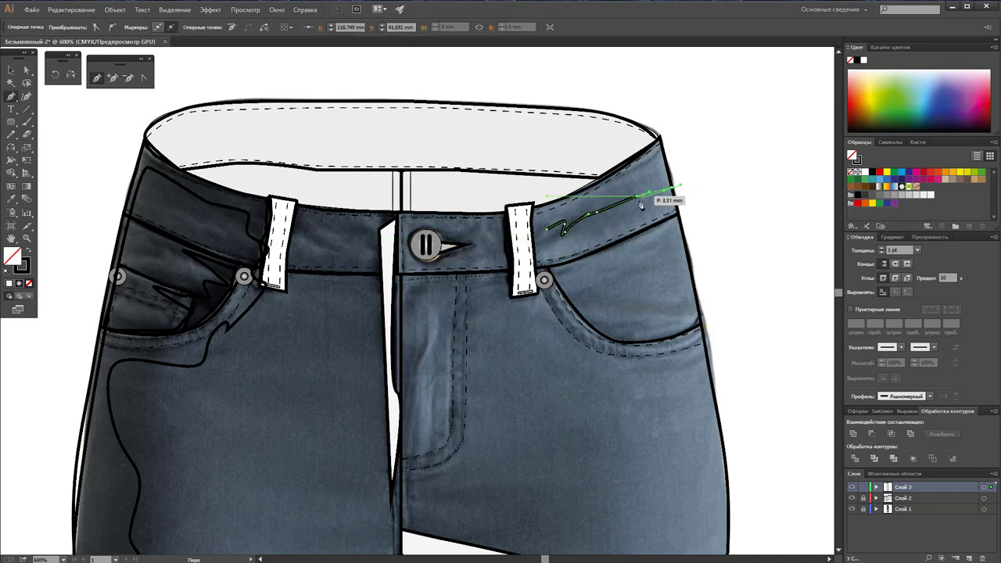
pyautogui.click(592, 222)
pyautogui.click(557, 239)
pyautogui.click(539, 252)
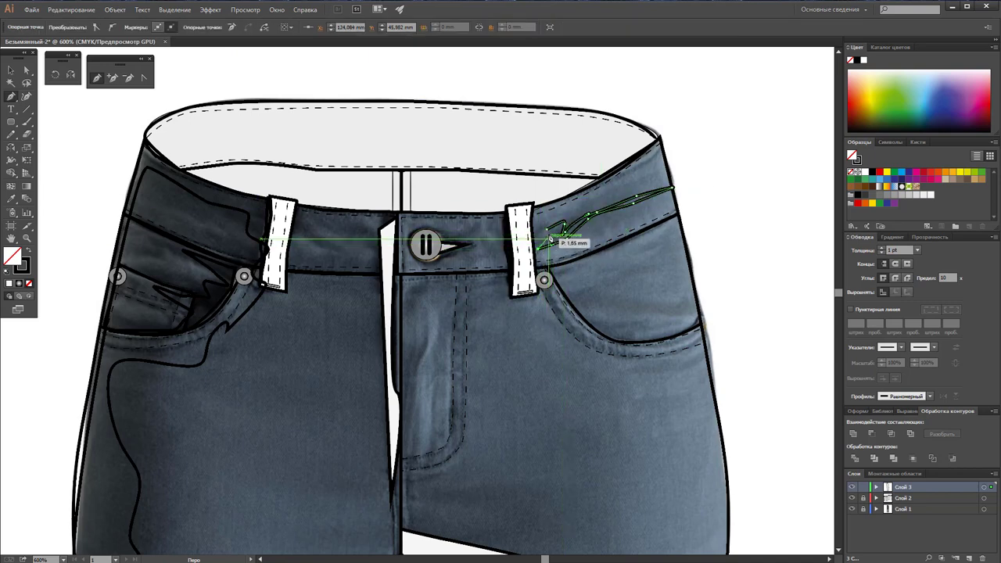
# Step: Trace a shading path along the right pocket curve, joined to the pocket line's top
pyautogui.keyDown('ctrl'); pyautogui.click(572, 298); pyautogui.keyUp('ctrl')
pyautogui.click(577, 290)
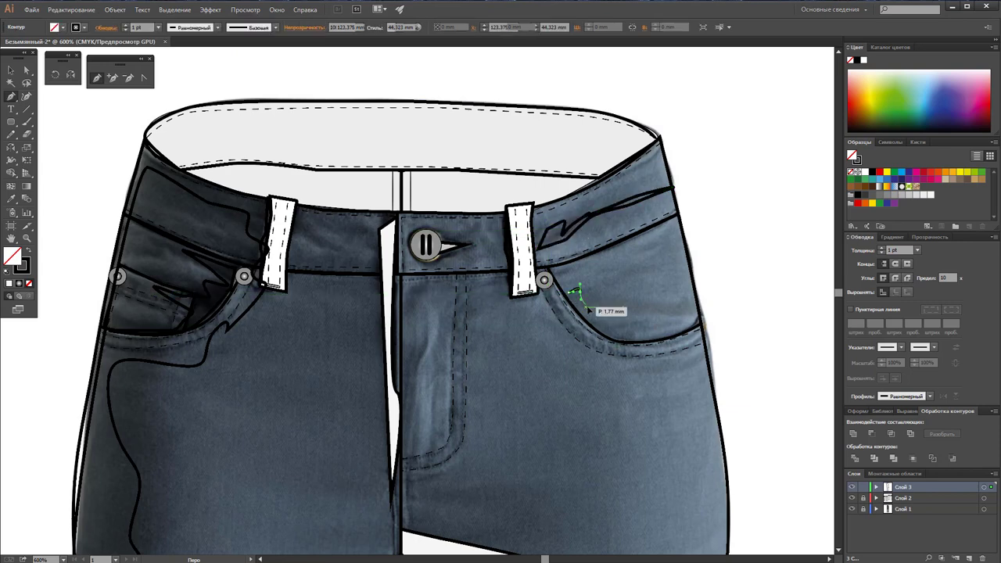
pyautogui.click(588, 311)
pyautogui.click(602, 330)
pyautogui.click(631, 334)
pyautogui.click(686, 338)
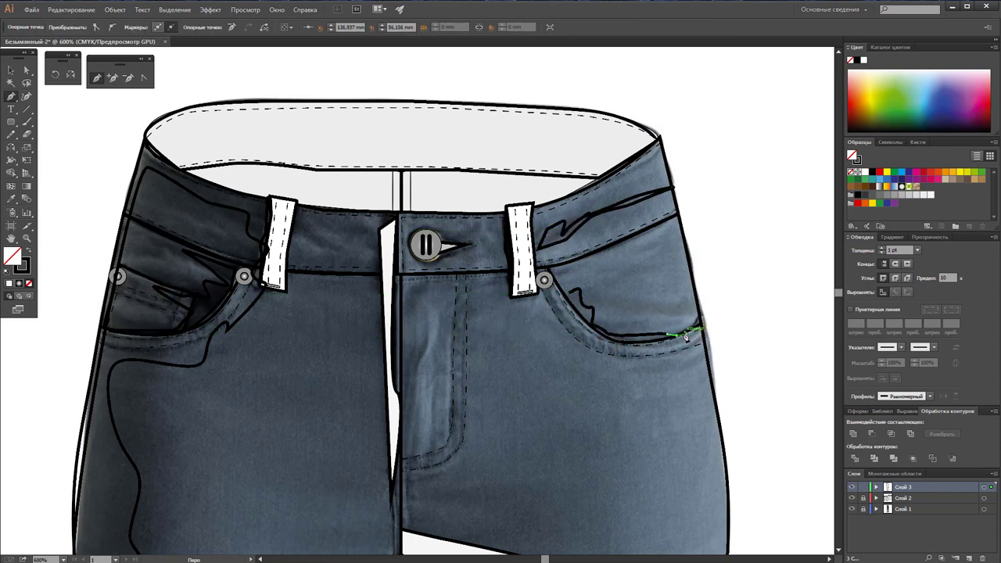
pyautogui.keyDown('ctrl'); pyautogui.click(687, 337); pyautogui.keyUp('ctrl')
pyautogui.keyDown('ctrl'); pyautogui.click(582, 331); pyautogui.keyUp('ctrl')
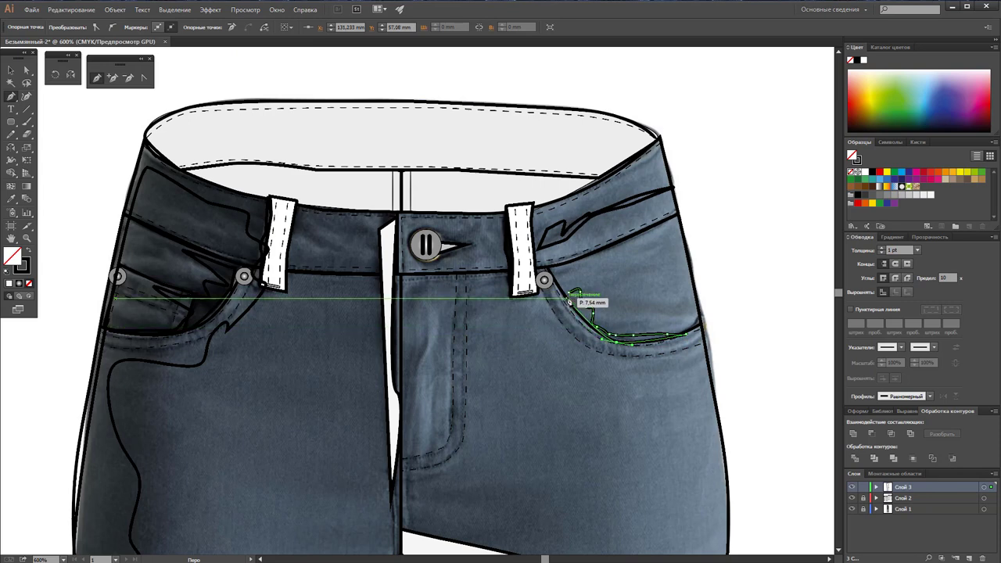
# Step: Trace a closed narrow zigzag shading strip down the fly
pyautogui.click(420, 286)
pyautogui.click(424, 305)
pyautogui.click(432, 320)
pyautogui.click(423, 329)
pyautogui.click(433, 338)
pyautogui.click(422, 356)
pyautogui.click(412, 384)
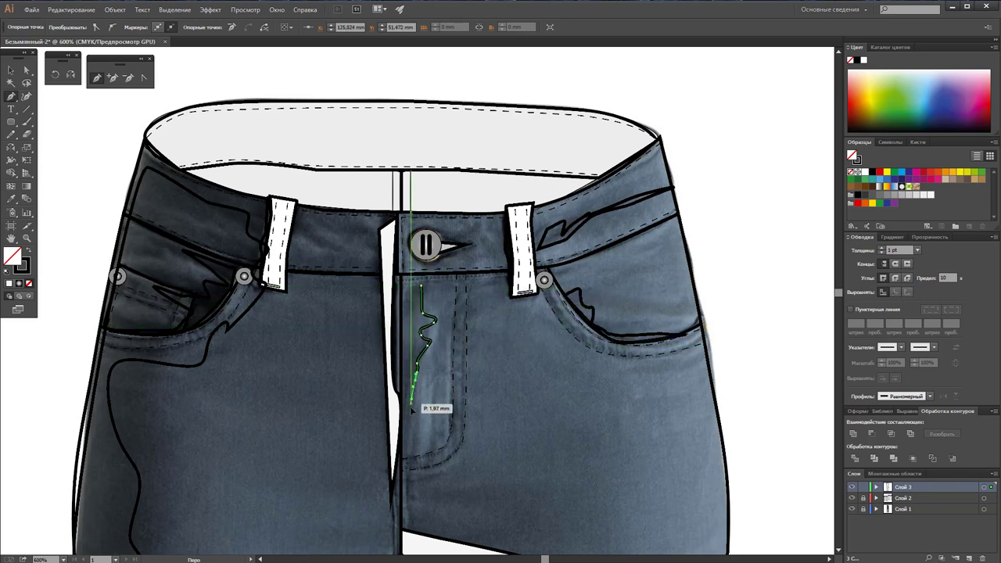
pyautogui.click(409, 406)
pyautogui.click(408, 427)
pyautogui.click(405, 449)
pyautogui.click(401, 471)
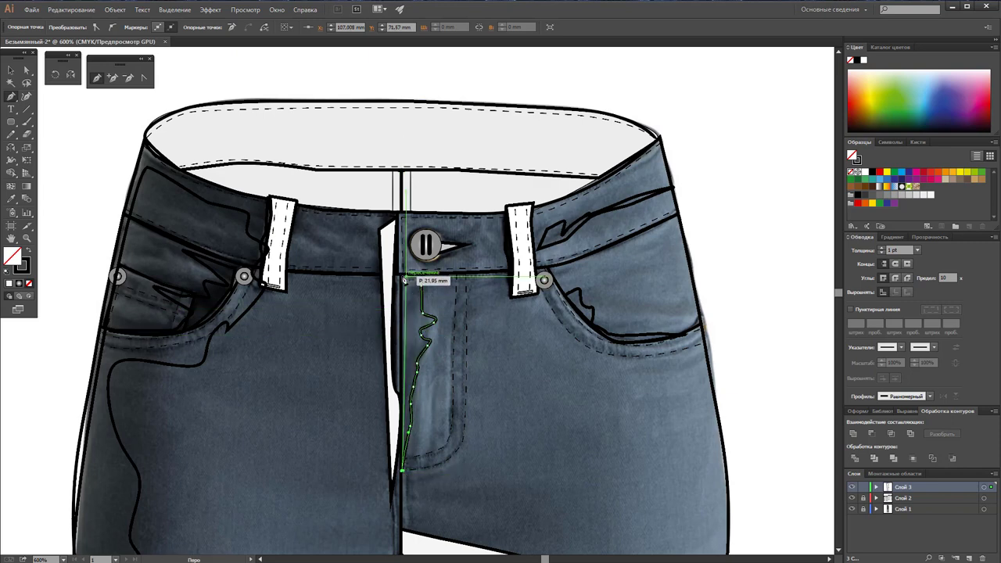
pyautogui.click(400, 276)
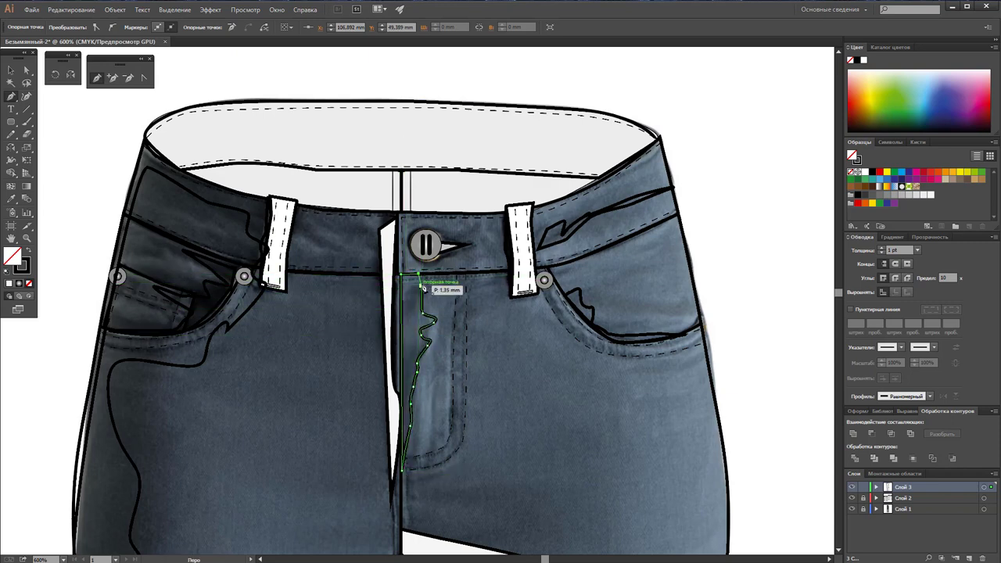
pyautogui.click(420, 278)
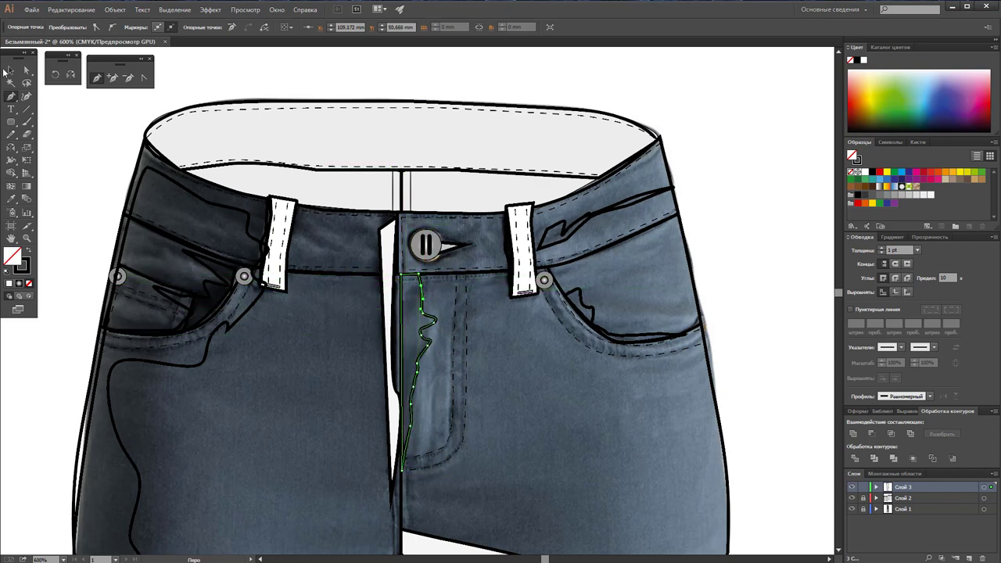
pyautogui.click(11, 81)
# Step: Deselect the fly path and zoom out to show both front and back jeans
pyautogui.click(11, 70)
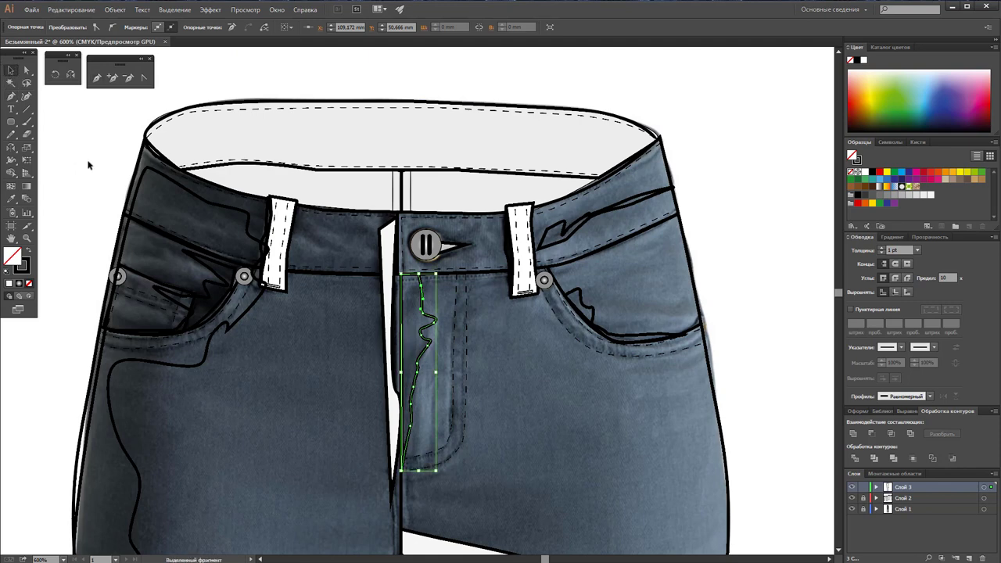
pyautogui.click(89, 165)
pyautogui.scroll(-3, 423, 267)
pyautogui.scroll(-2, 422, 267)
pyautogui.scroll(-2, 423, 267)
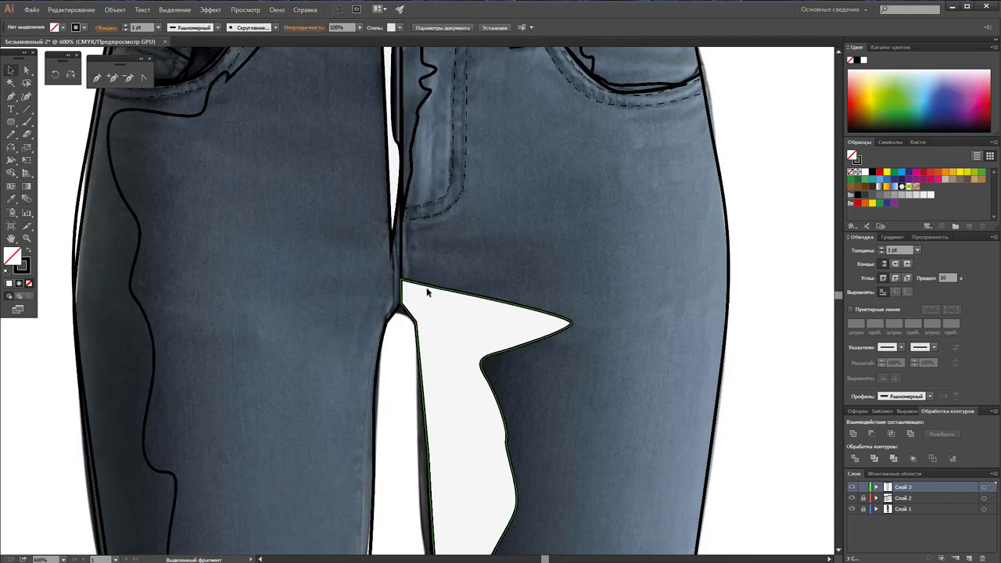
pyautogui.scroll(-2, 425, 290)
pyautogui.scroll(-1, 425, 290)
pyautogui.press('z')
pyautogui.keyDown('alt'); pyautogui.click(471, 360); pyautogui.keyUp('alt')
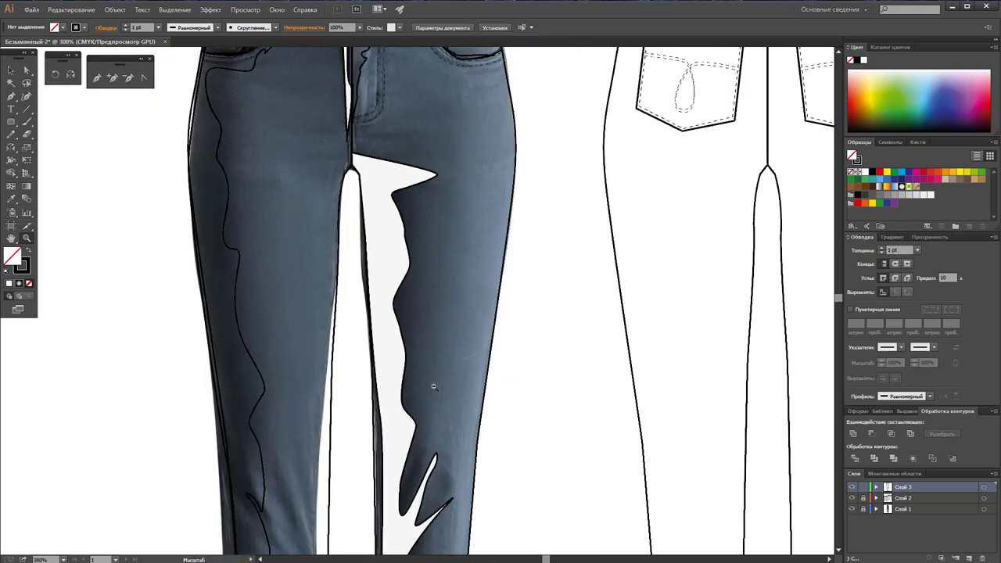
pyautogui.keyDown('alt'); pyautogui.click(394, 356); pyautogui.keyUp('alt')
pyautogui.keyDown('alt'); pyautogui.click(394, 356); pyautogui.keyUp('alt')
pyautogui.keyDown('alt'); pyautogui.click(430, 324); pyautogui.keyUp('alt')
pyautogui.scroll(-2, 229, 279)
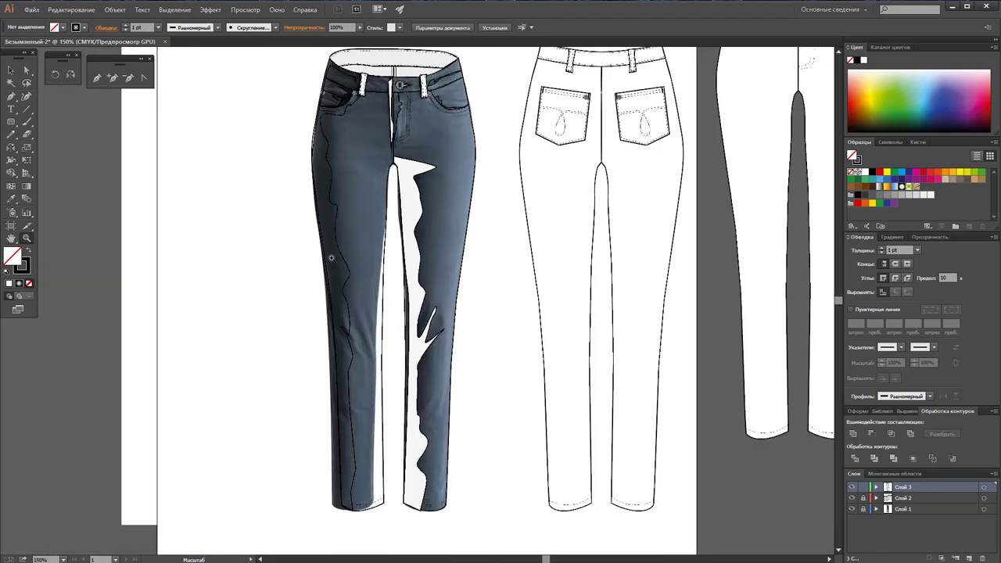
pyautogui.scroll(1, 331, 257)
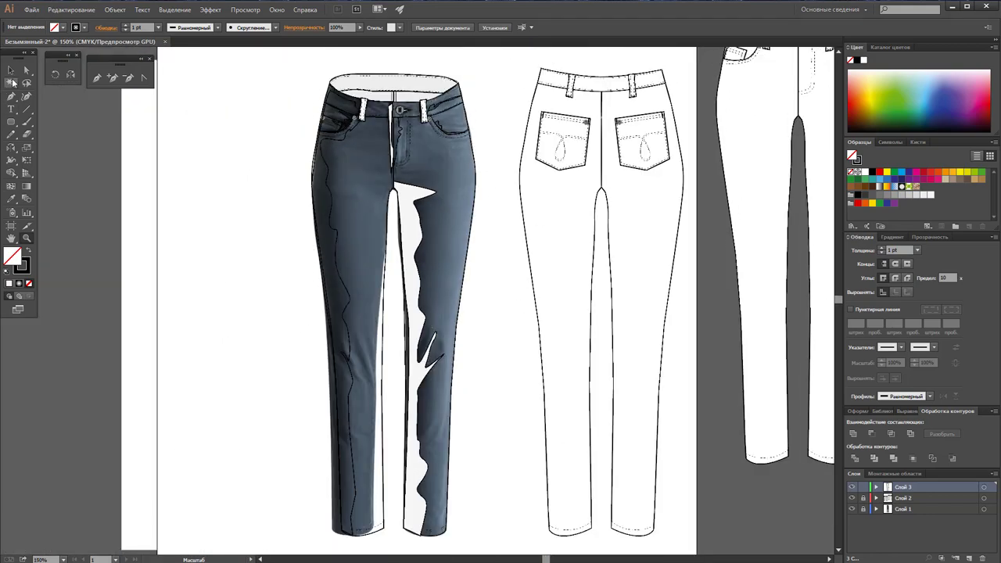
# Step: Give all shading shapes no stroke, black fill and 28% opacity
pyautogui.click(11, 71)
pyautogui.hotkey('ctrl', 'a')
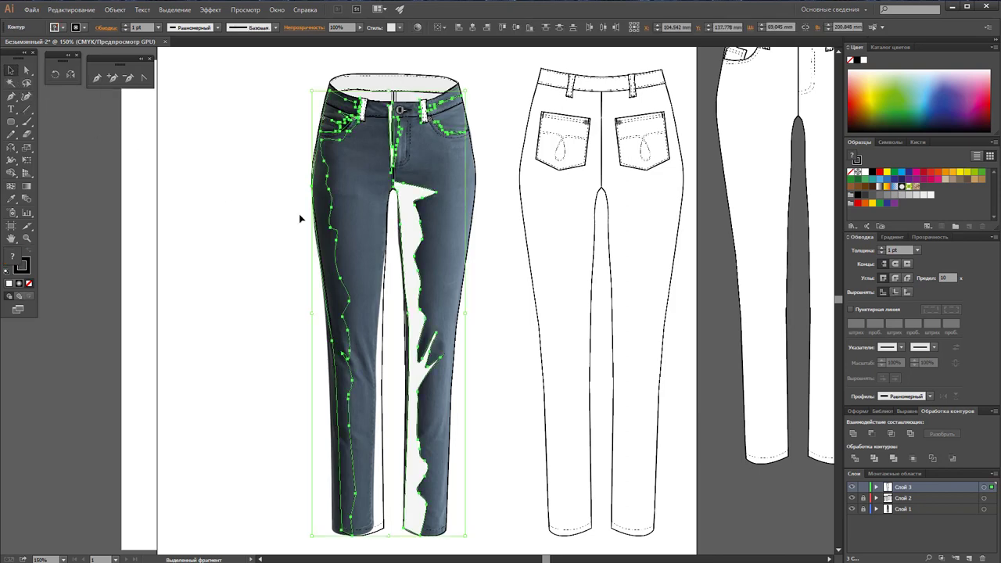
pyautogui.click(30, 285)
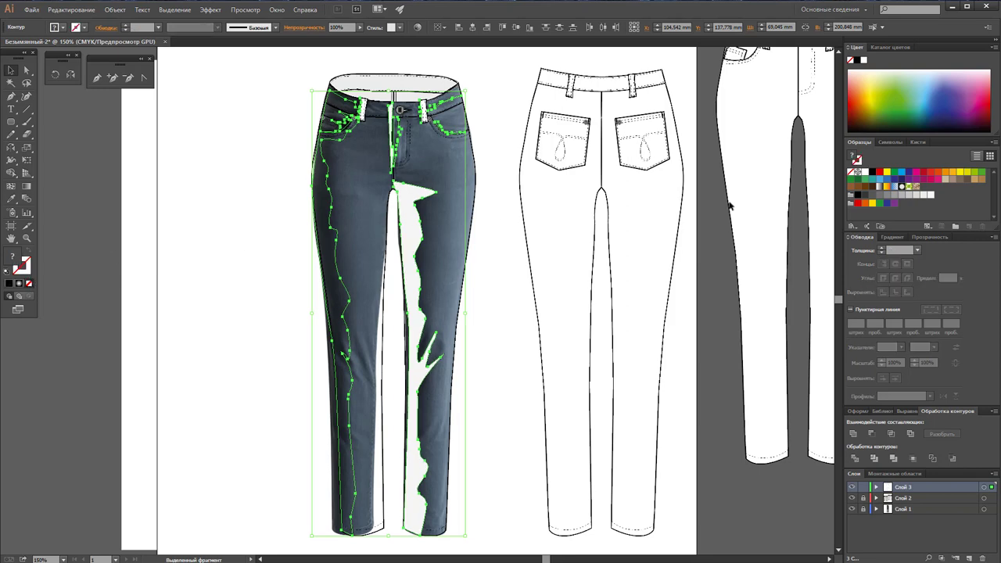
pyautogui.click(873, 172)
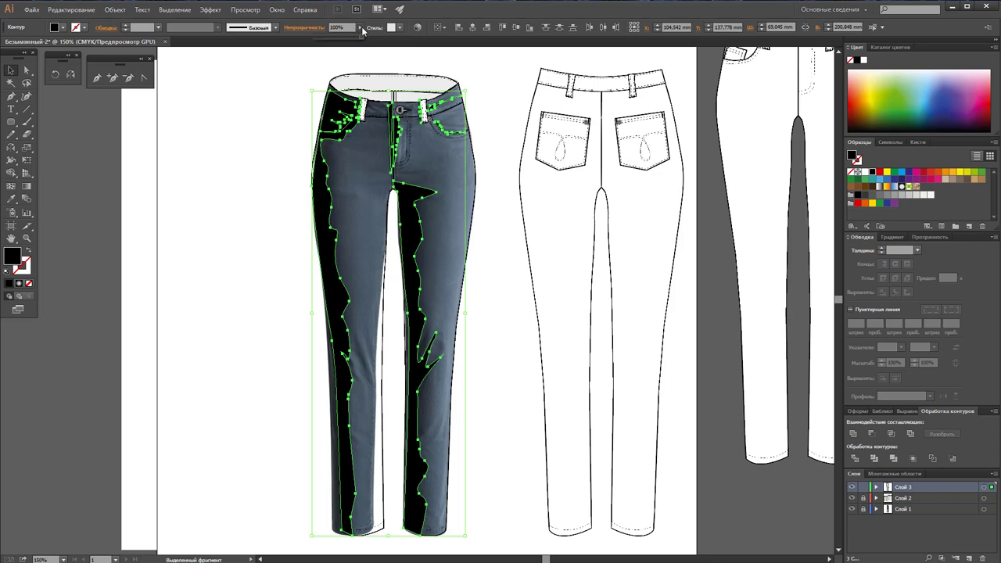
pyautogui.moveTo(329, 42); pyautogui.dragTo(328, 42)
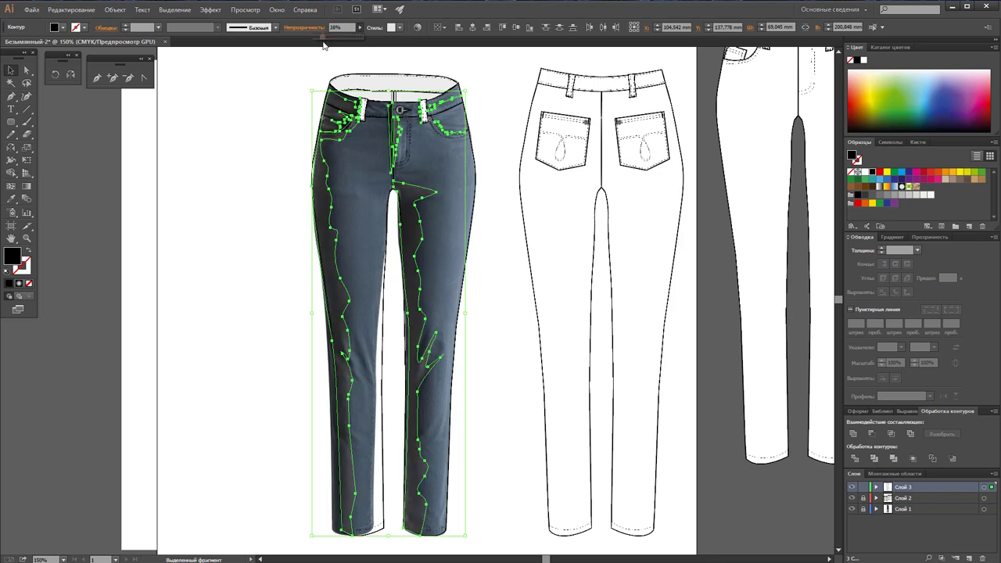
pyautogui.click(294, 141)
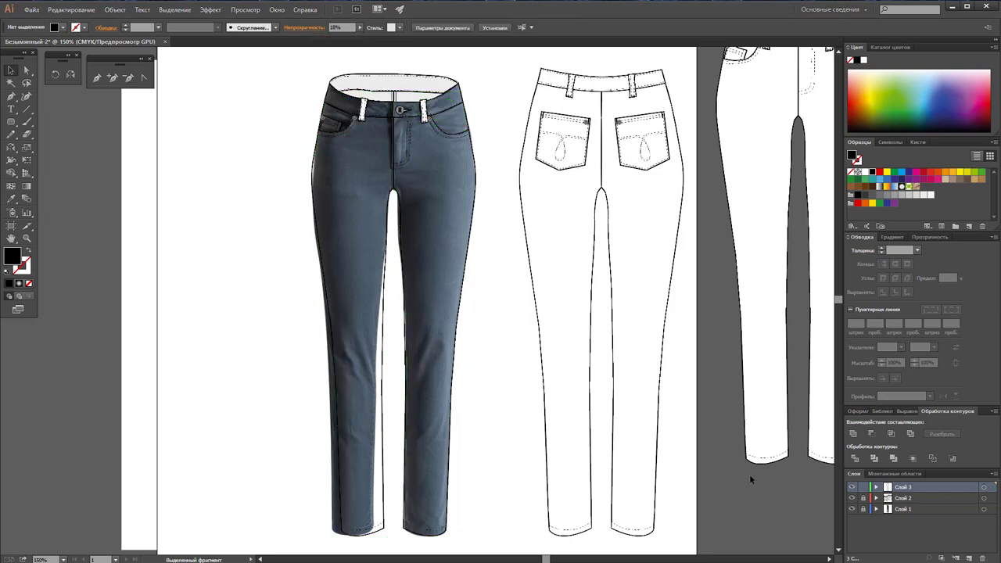
# Step: Hide the Layer 1 jeans photo and nudge the inner-leg grey shading's anchor leftward
pyautogui.click(852, 509)
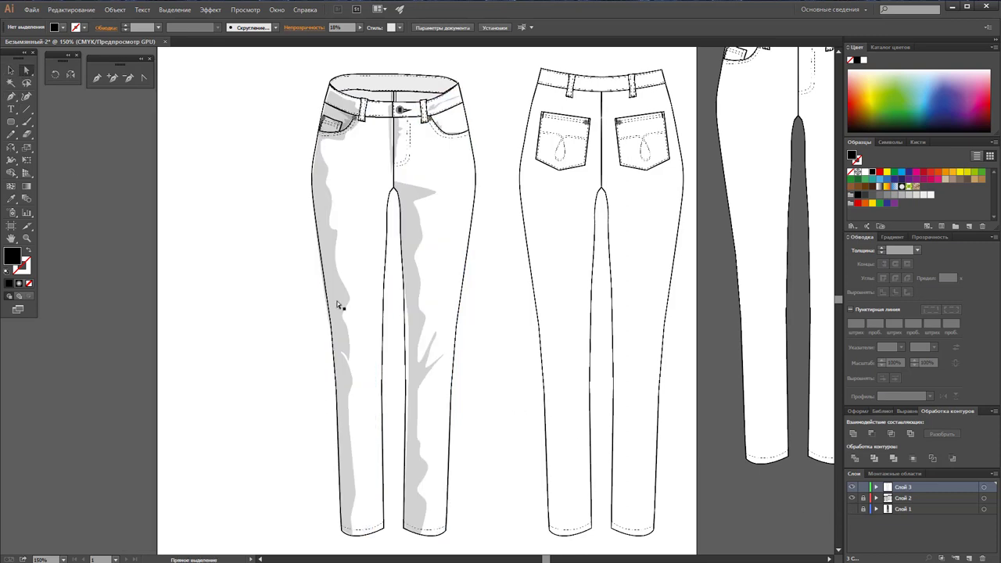
pyautogui.click(412, 364)
pyautogui.moveTo(412, 317); pyautogui.dragTo(404, 317)
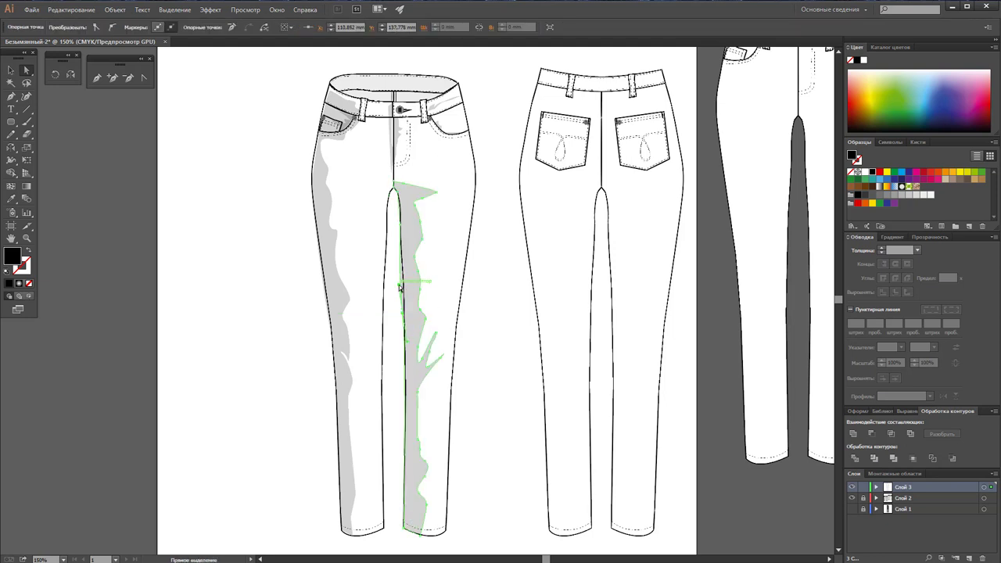
pyautogui.click(406, 281)
pyautogui.click(408, 318)
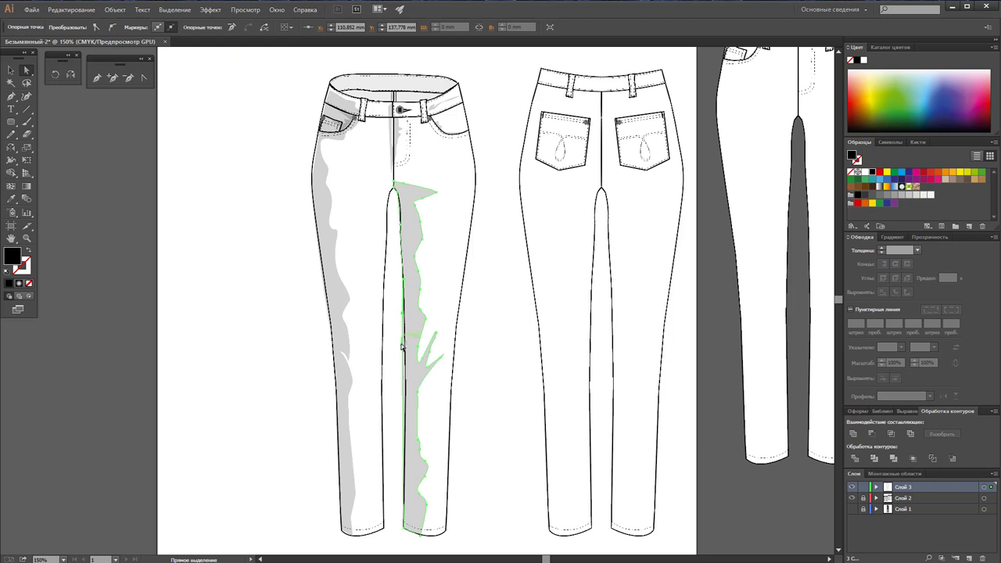
pyautogui.click(405, 352)
pyautogui.click(407, 361)
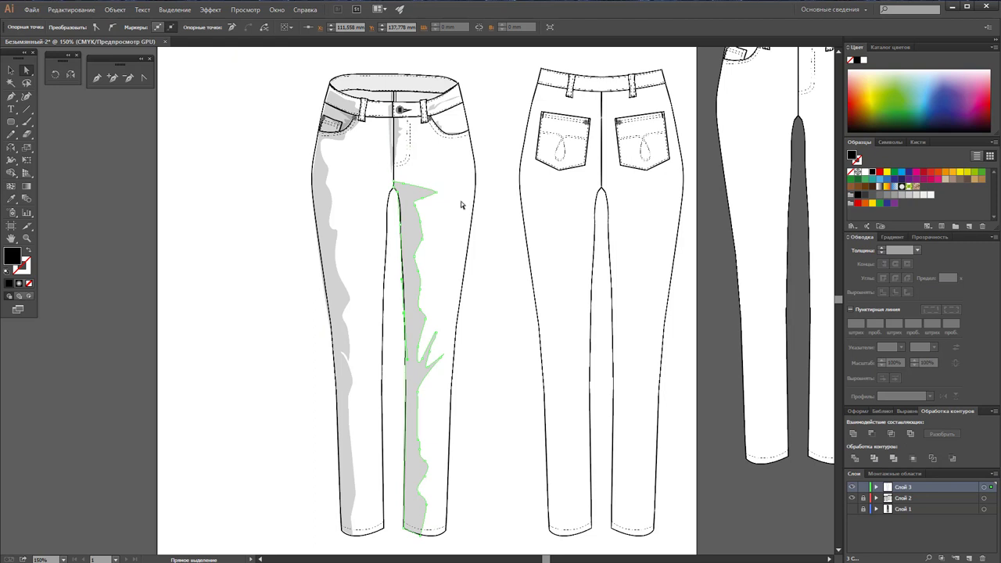
pyautogui.click(242, 176)
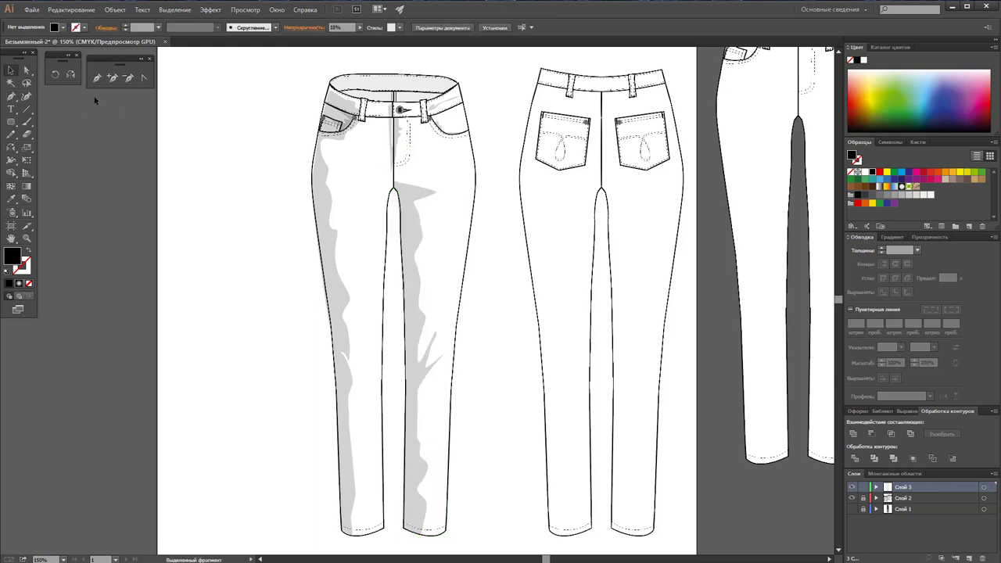
pyautogui.click(97, 77)
# Step: Draw a closed curved Pen shape across the left side of the front waistband
pyautogui.click(350, 83)
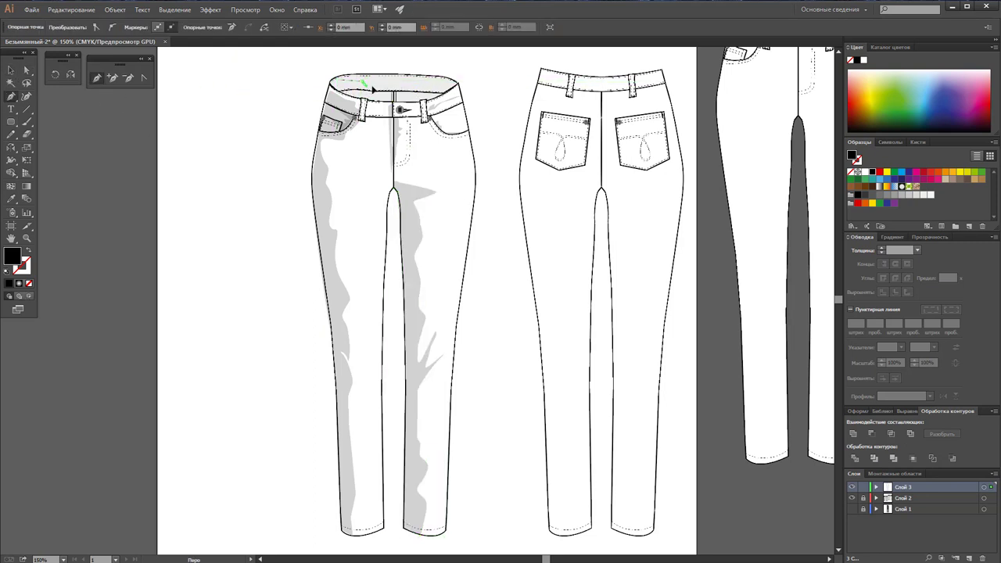
pyautogui.moveTo(395, 93); pyautogui.dragTo(389, 103)
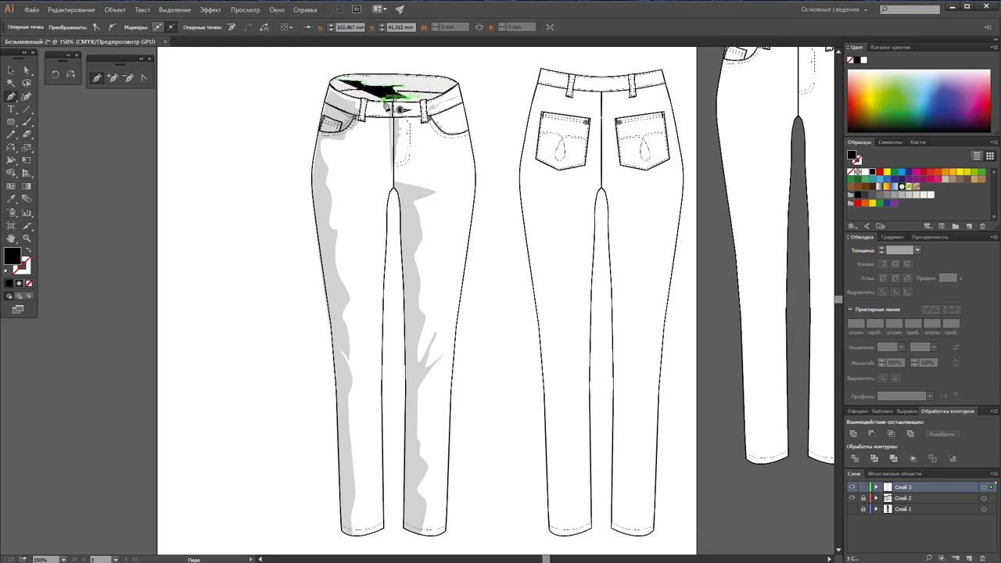
pyautogui.click(407, 93)
pyautogui.moveTo(349, 83); pyautogui.dragTo(339, 82)
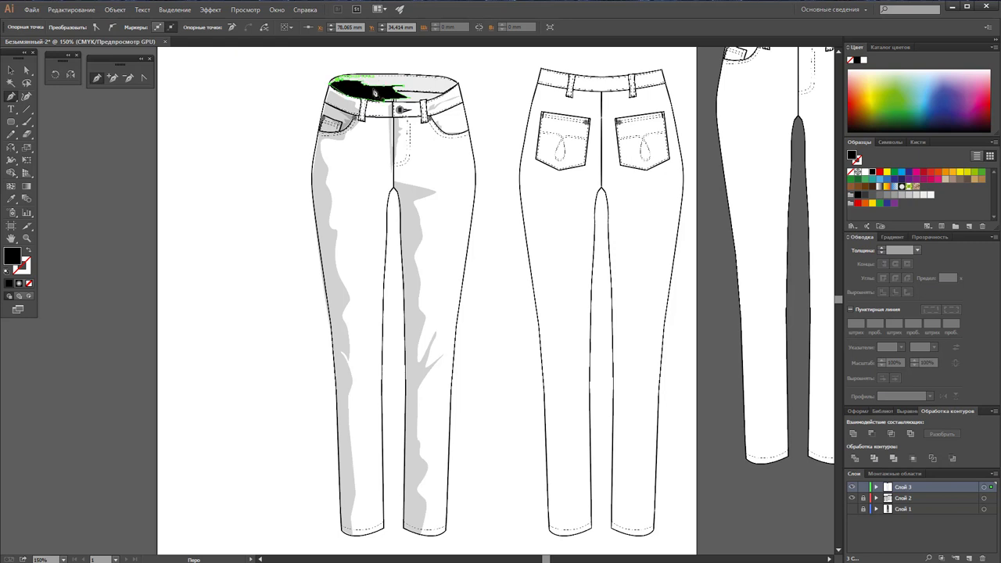
# Step: Fill the new waistband shape with the grey shading colour sampled from existing shading, then deselect
pyautogui.click(11, 198)
pyautogui.click(426, 215)
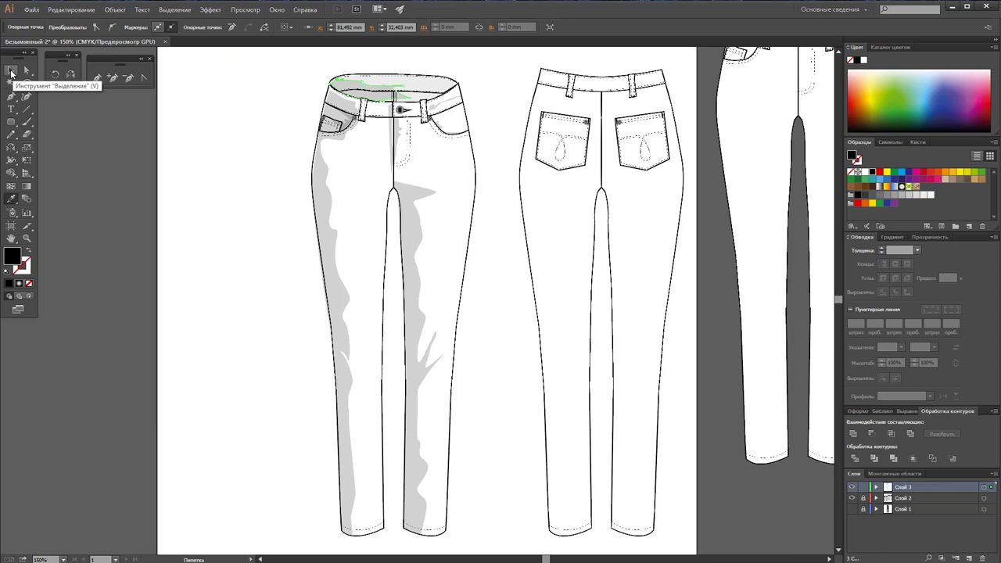
pyautogui.click(11, 71)
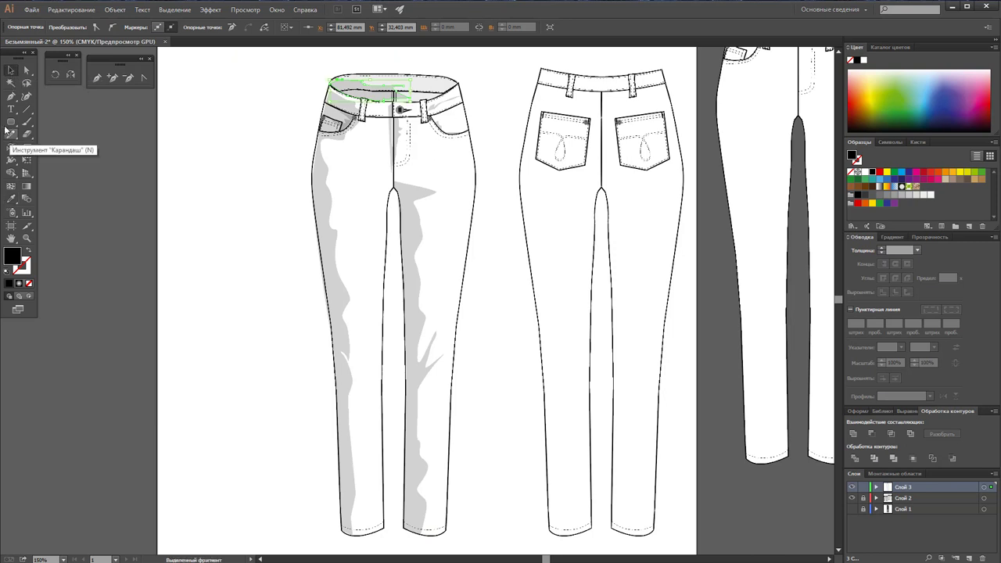
pyautogui.click(208, 259)
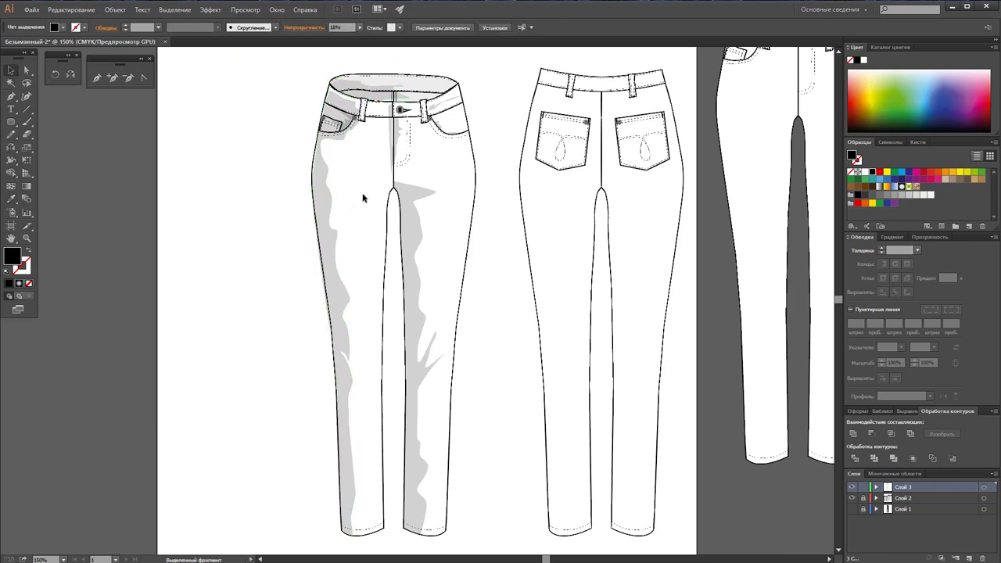
# Step: Delete the anchor points along the top of the right-leg grey shading, dismissing the error messages
pyautogui.click(428, 199)
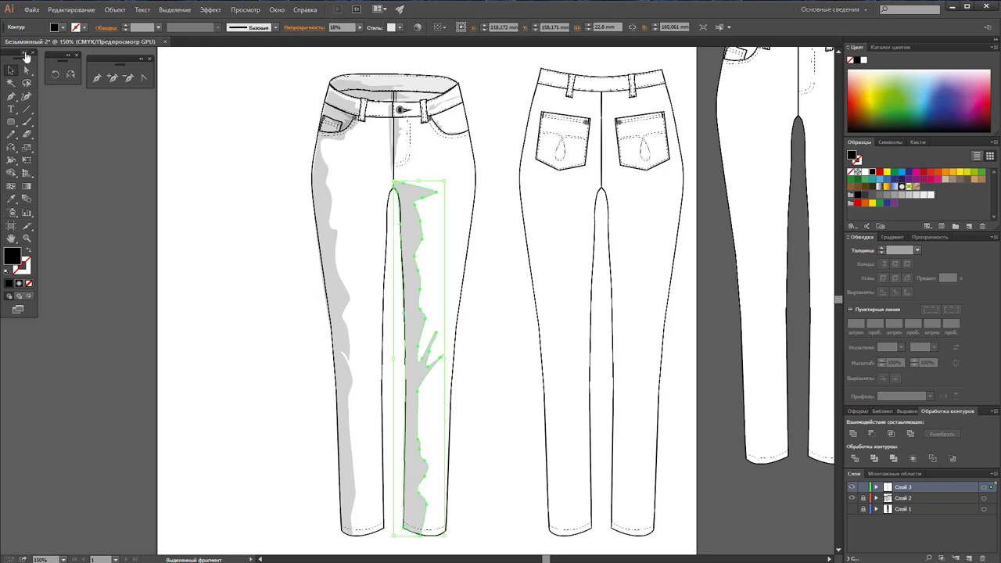
pyautogui.click(130, 78)
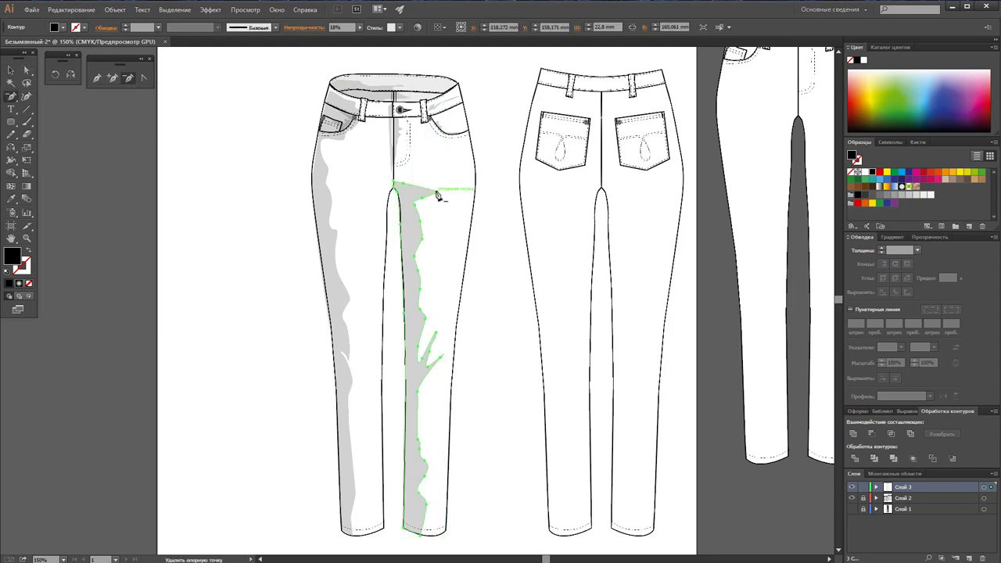
pyautogui.click(437, 193)
pyautogui.click(426, 203)
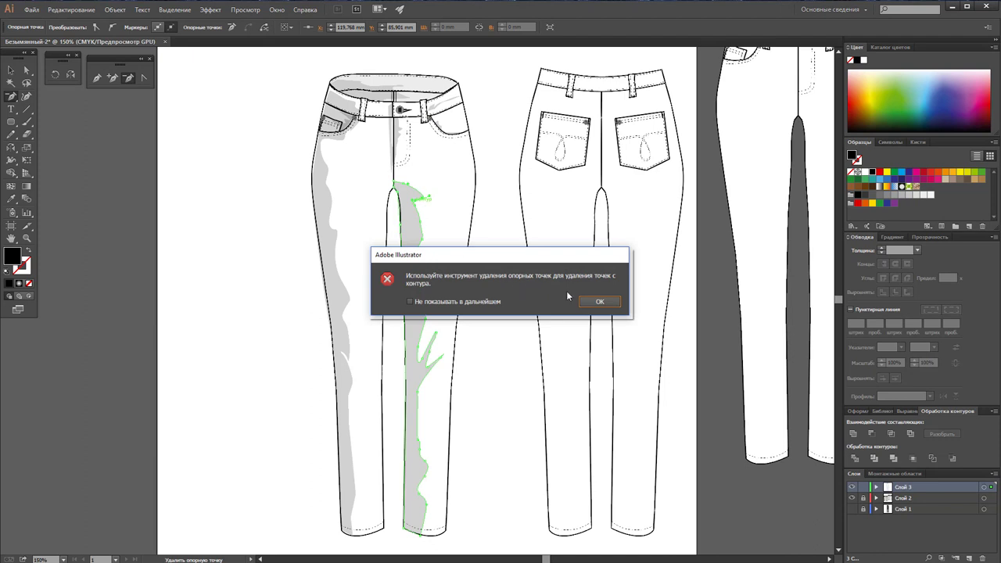
pyautogui.click(596, 302)
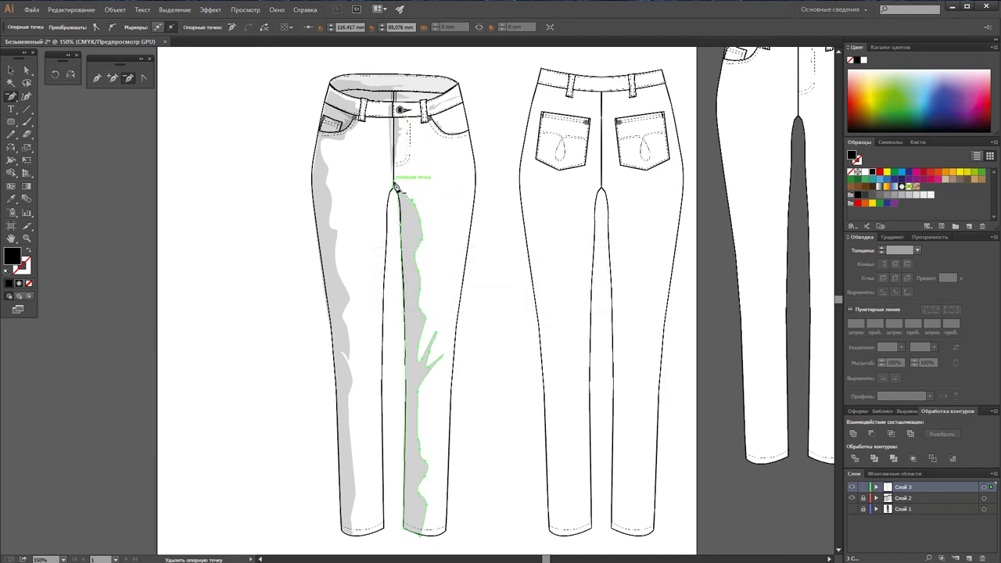
pyautogui.click(395, 186)
pyautogui.click(415, 207)
pyautogui.click(421, 224)
pyautogui.click(599, 302)
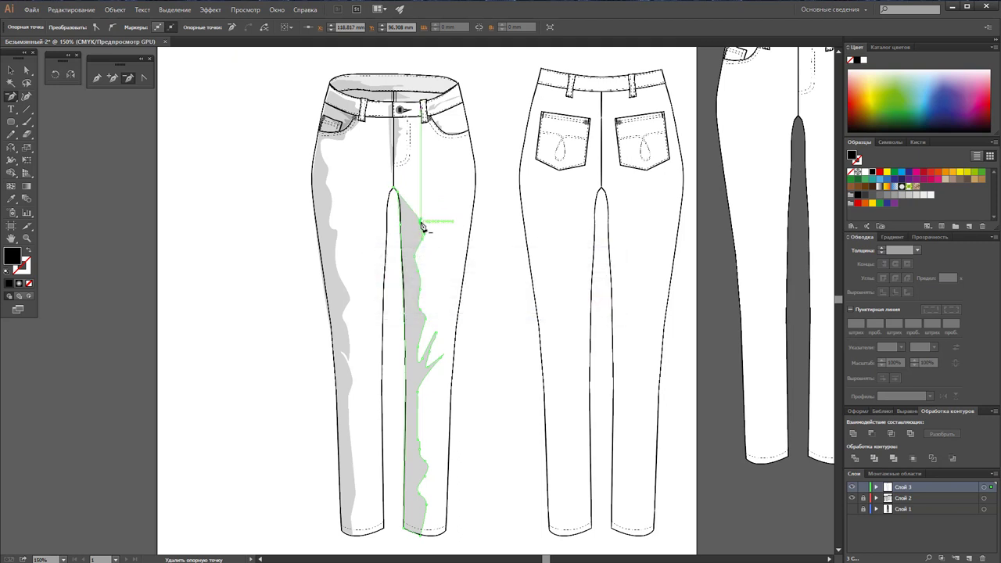
pyautogui.click(422, 227)
pyautogui.click(599, 303)
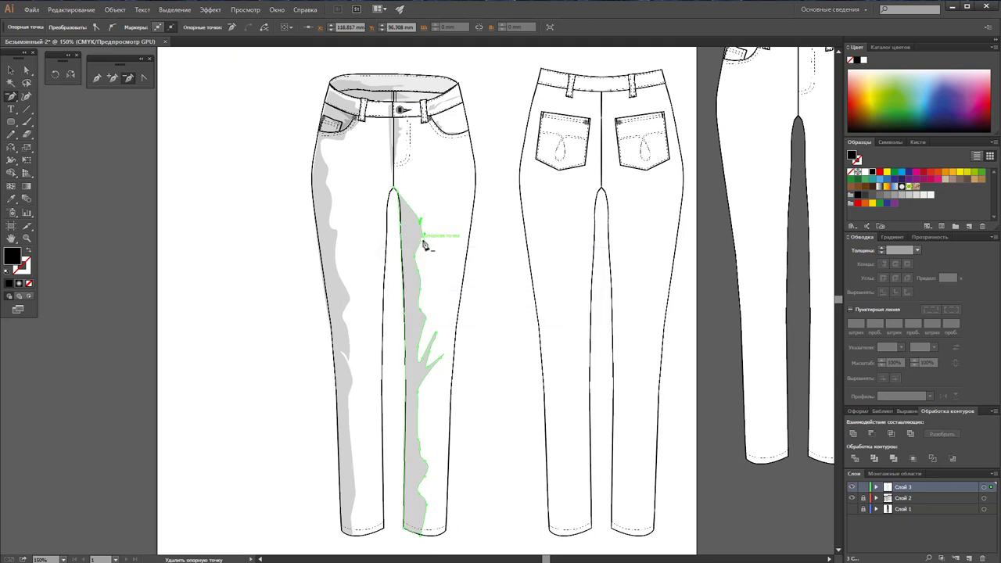
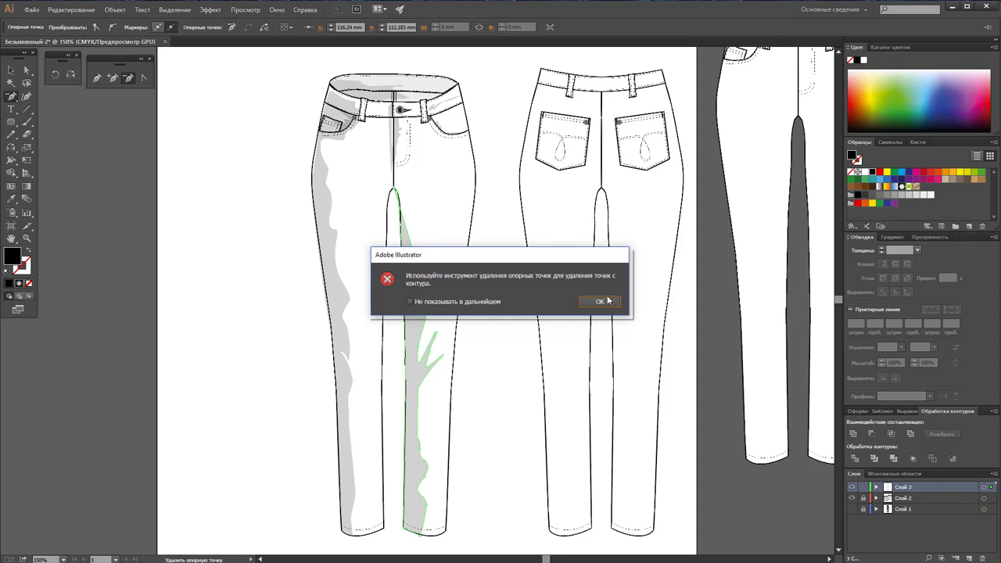
# Step: Dismiss the anchor warning and Alt-drag both front shading shapes onto the back jeans
pyautogui.click(600, 301)
pyautogui.click(12, 70)
pyautogui.click(174, 146)
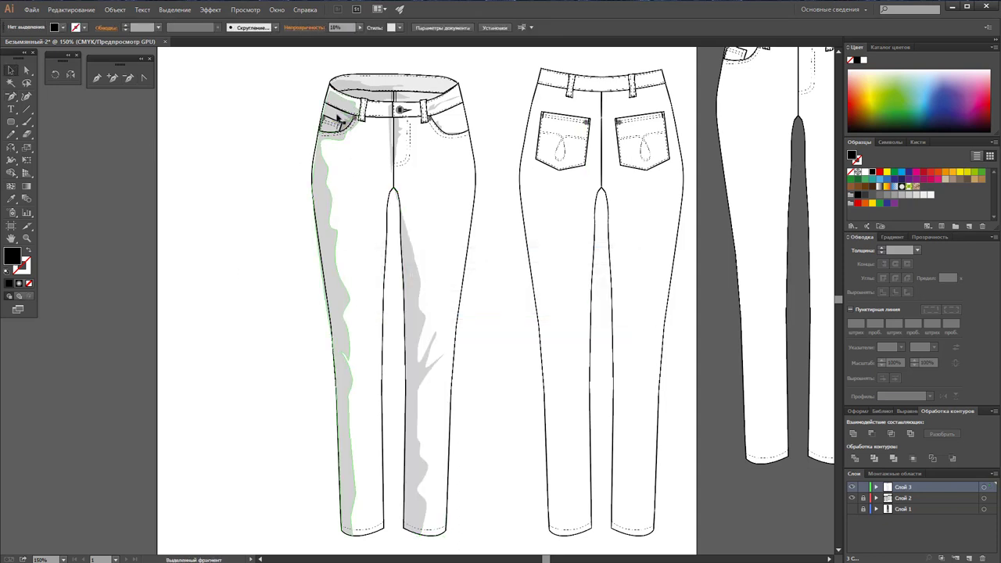
pyautogui.click(347, 336)
pyautogui.keyDown('shift'); pyautogui.click(413, 270); pyautogui.keyUp('shift')
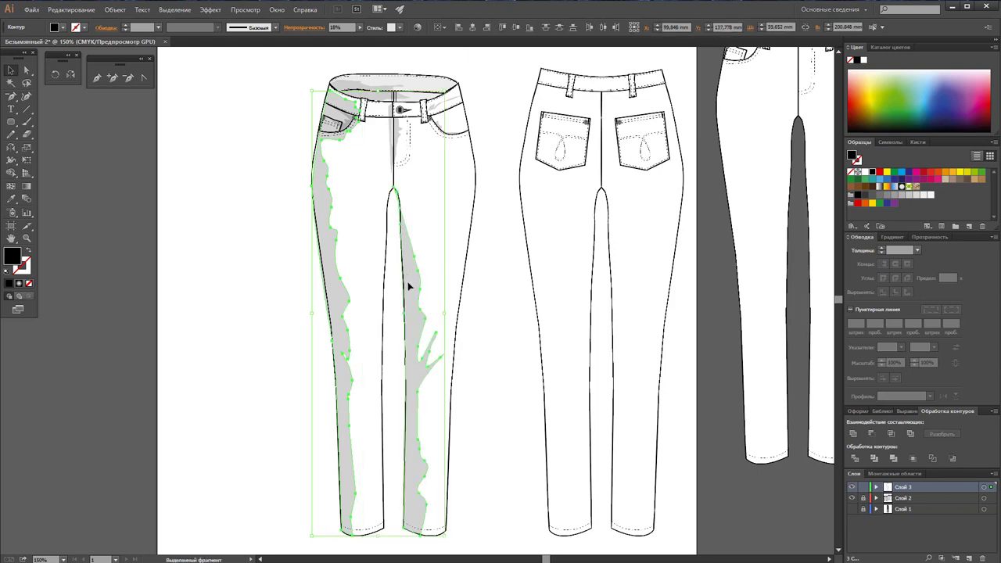
pyautogui.moveTo(409, 283)
pyautogui.mouseDown()
pyautogui.moveTo(626, 278)
pyautogui.moveTo(612, 282)
pyautogui.mouseUp()
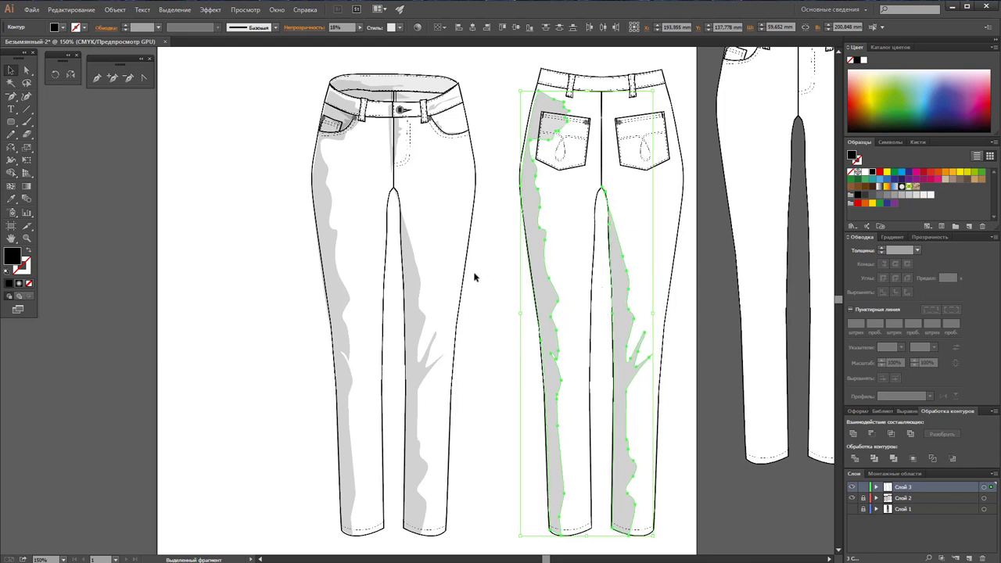
# Step: Draw a shadow shape at the back jeans' crotch and fill it with the grey shading
pyautogui.click(474, 277)
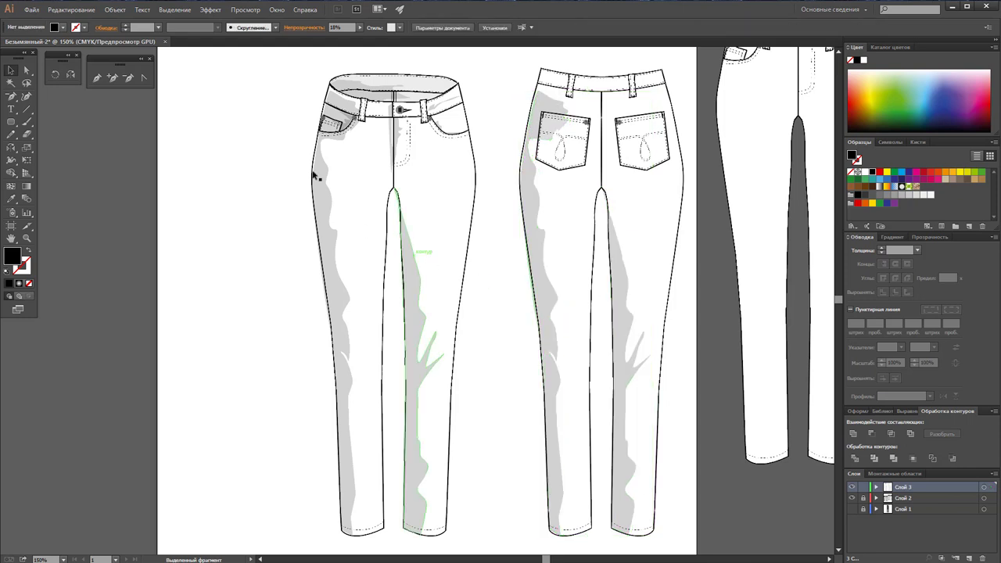
pyautogui.click(97, 77)
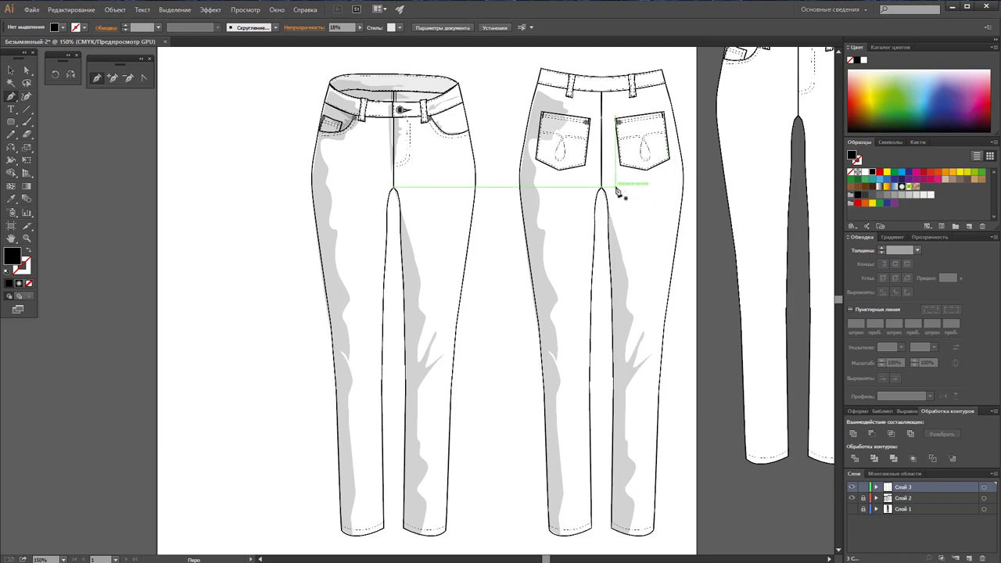
pyautogui.click(659, 190)
pyautogui.click(619, 190)
pyautogui.click(622, 238)
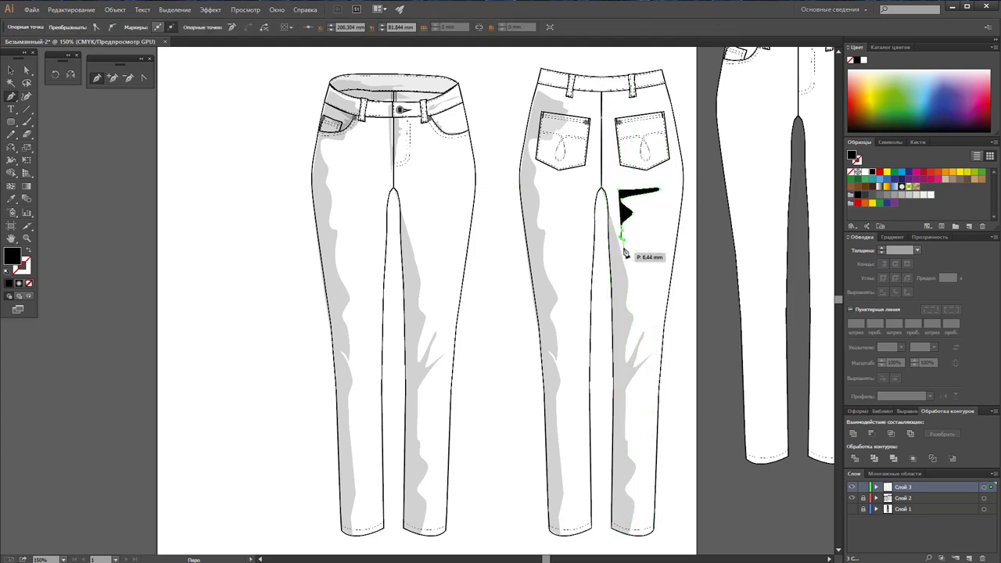
pyautogui.click(604, 190)
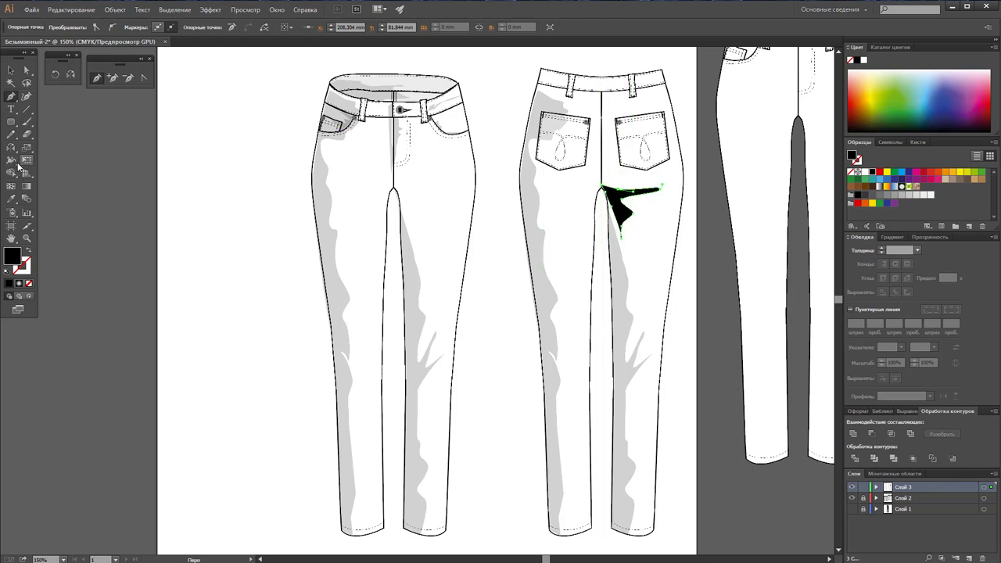
pyautogui.click(12, 200)
pyautogui.click(625, 480)
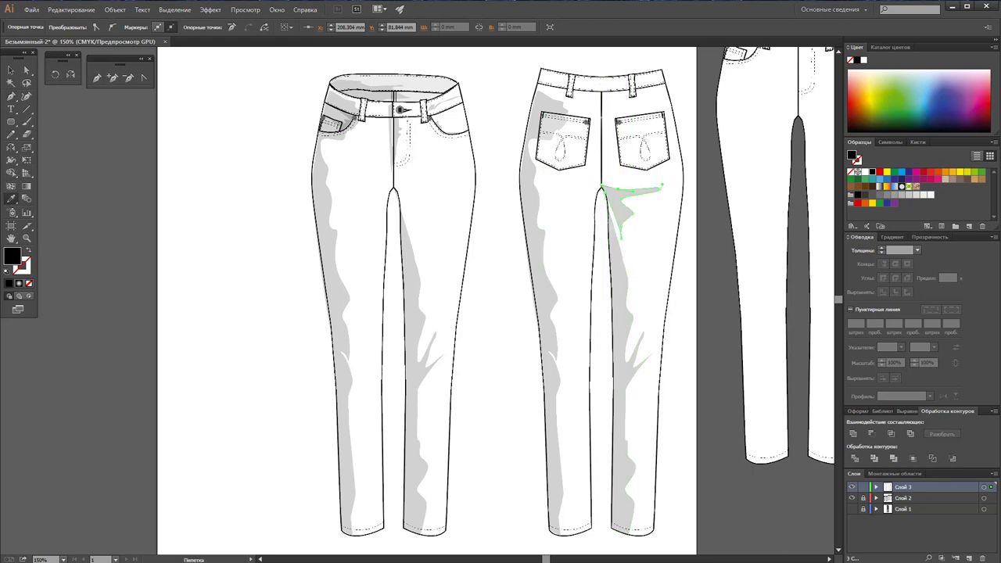
# Step: Draw a second crotch shadow reaching toward the left hip and fill it grey
pyautogui.click(97, 78)
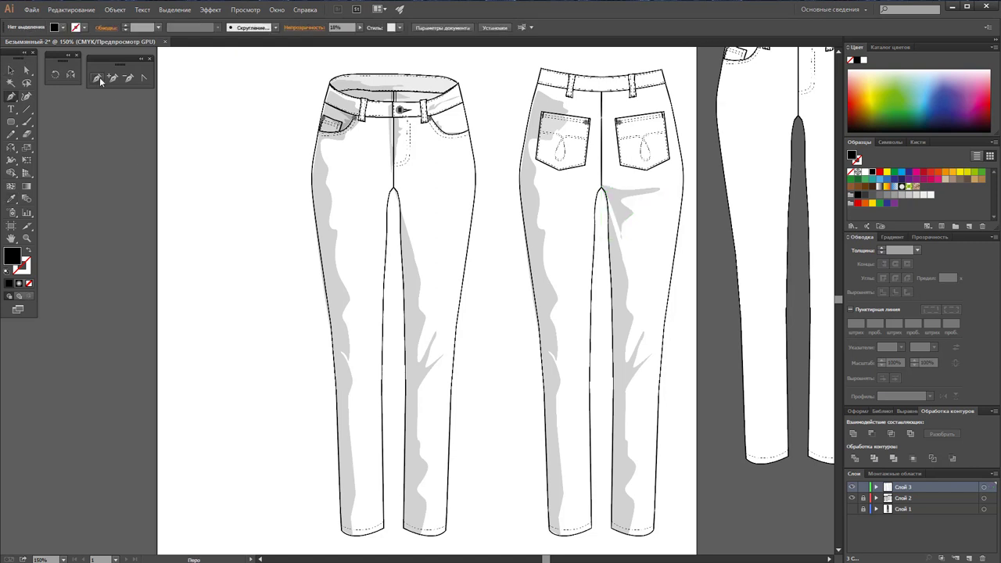
pyautogui.click(599, 187)
pyautogui.click(545, 190)
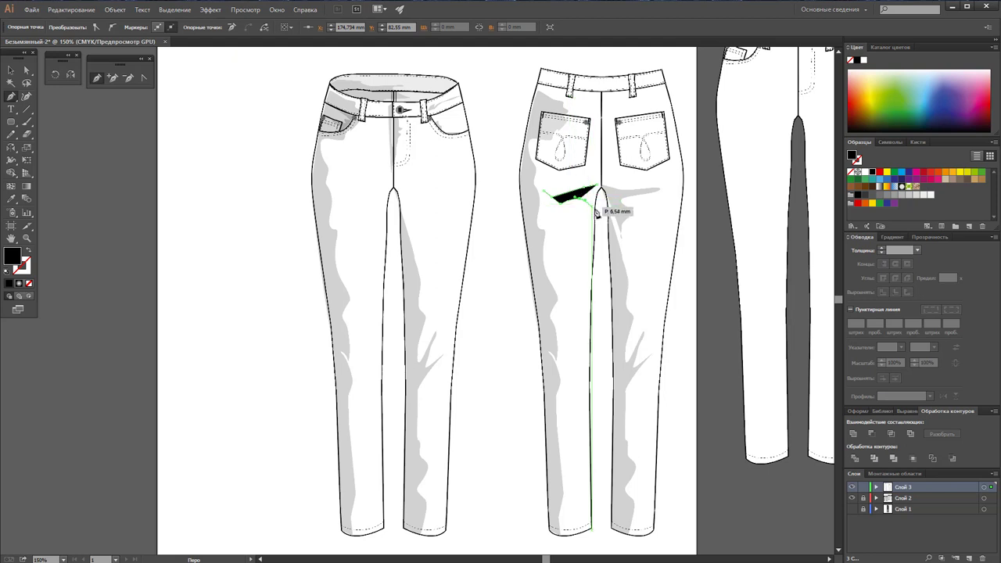
pyautogui.click(598, 189)
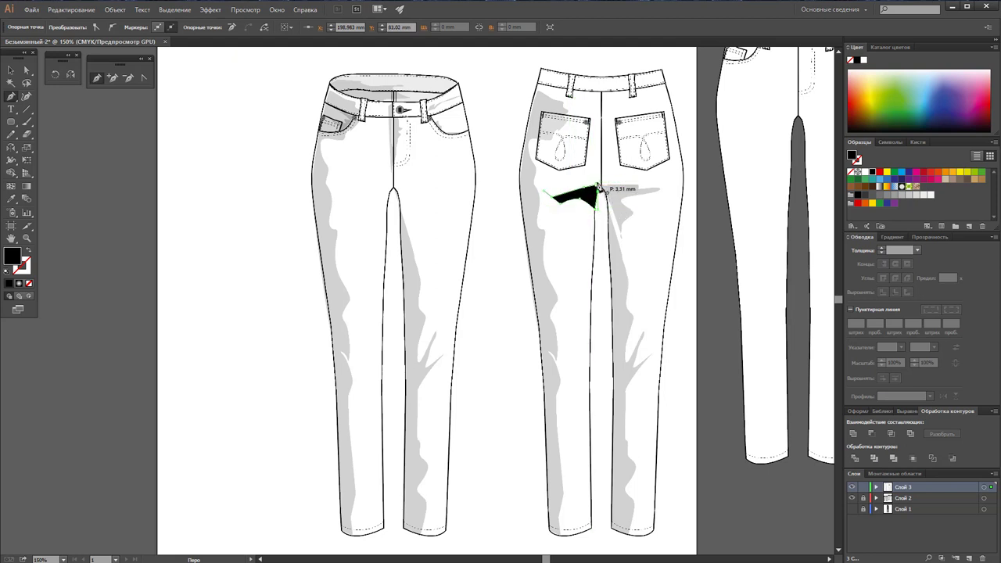
pyautogui.click(12, 135)
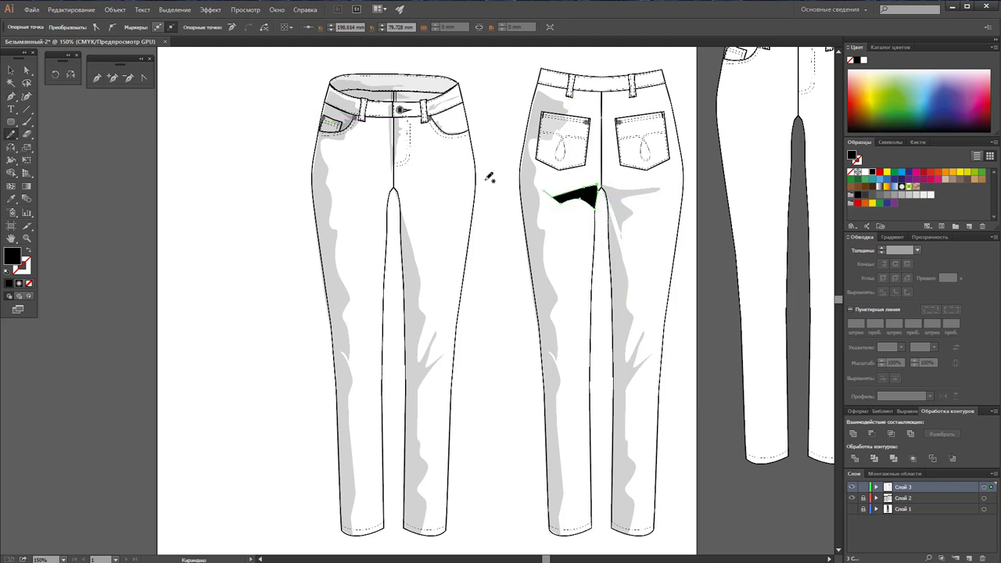
pyautogui.click(11, 200)
pyautogui.click(624, 208)
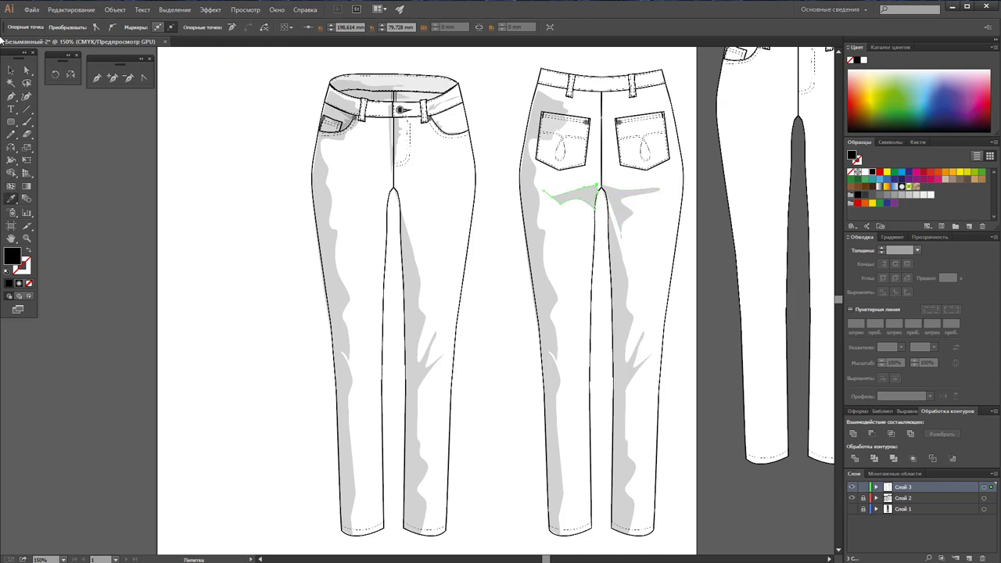
pyautogui.click(12, 71)
pyautogui.click(193, 143)
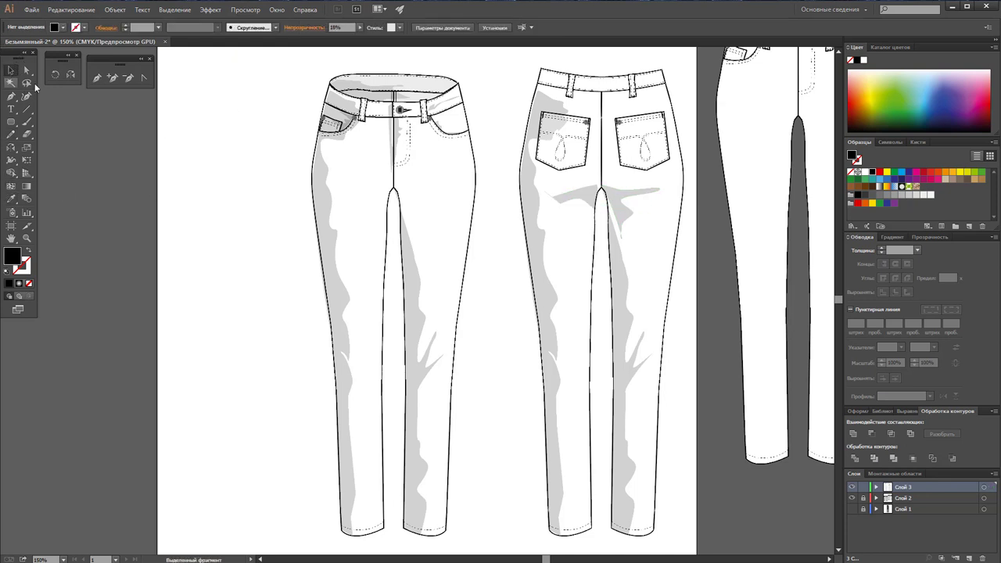
# Step: Cover the left waistband shading with a white-filled patch, then zoom into the back pockets
pyautogui.click(96, 79)
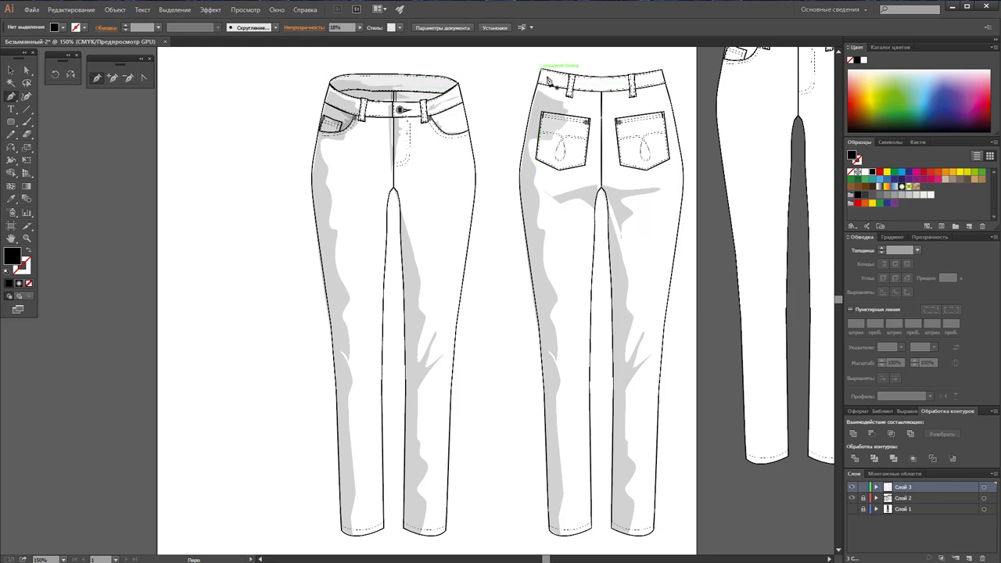
pyautogui.click(549, 80)
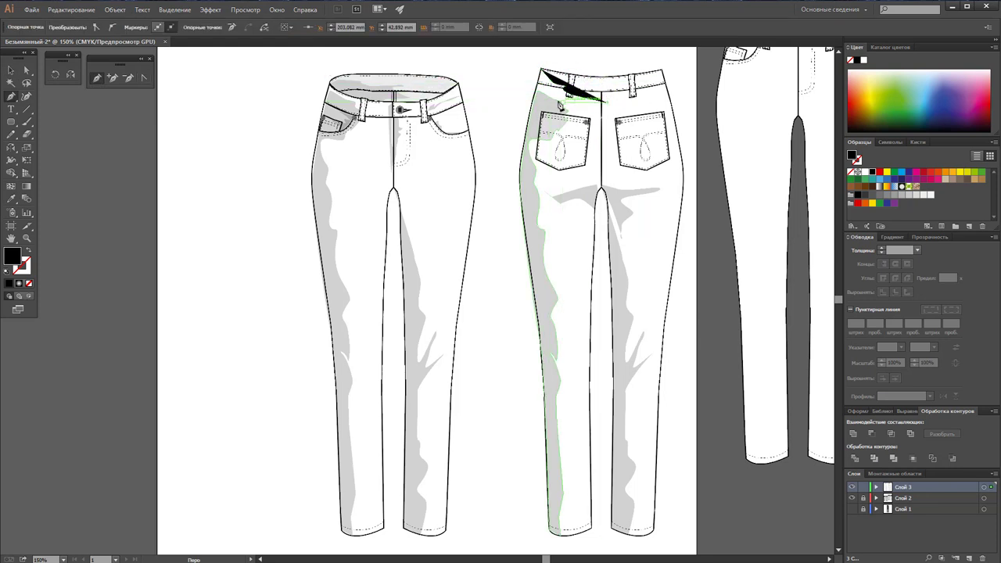
pyautogui.click(603, 101)
pyautogui.click(542, 78)
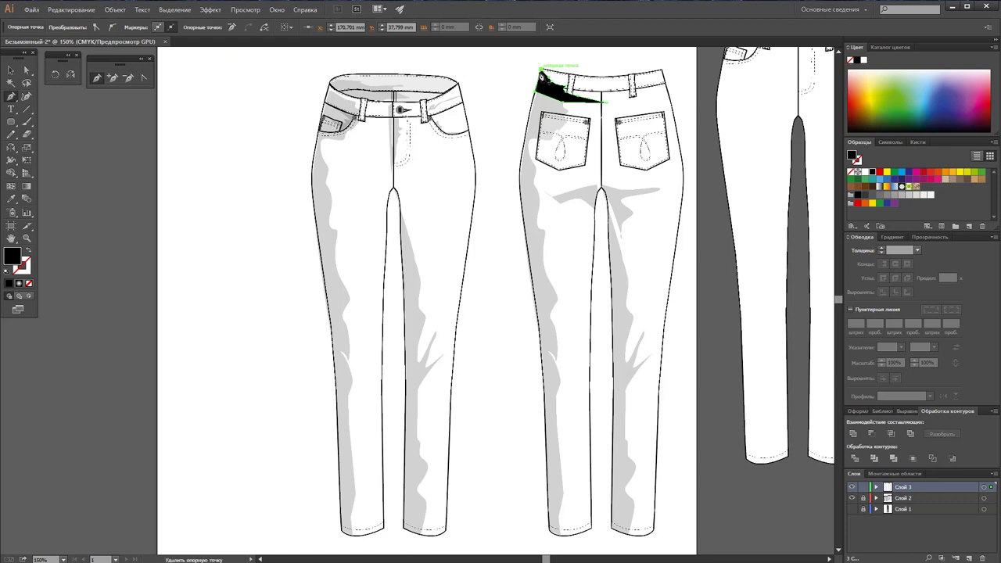
pyautogui.click(11, 199)
pyautogui.click(339, 146)
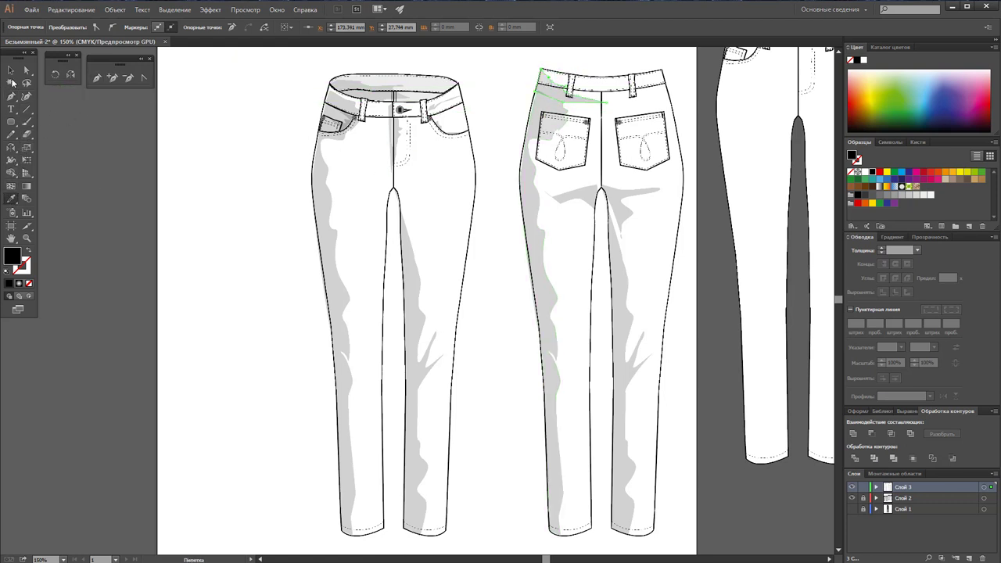
pyautogui.click(11, 70)
pyautogui.click(229, 217)
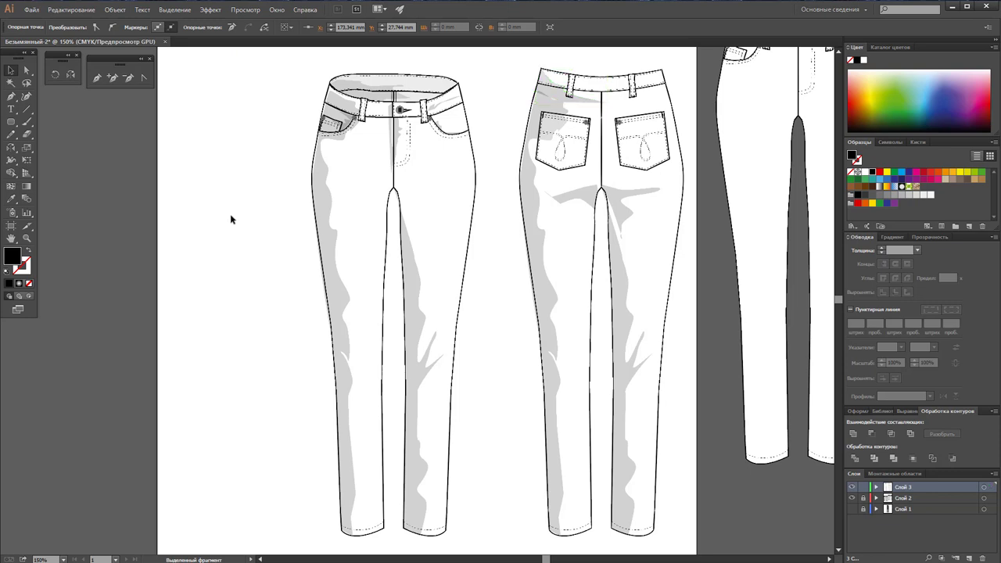
pyautogui.click(26, 237)
pyautogui.click(593, 136)
# Step: Draw a shading path along the back pocket's top edge
pyautogui.click(392, 290)
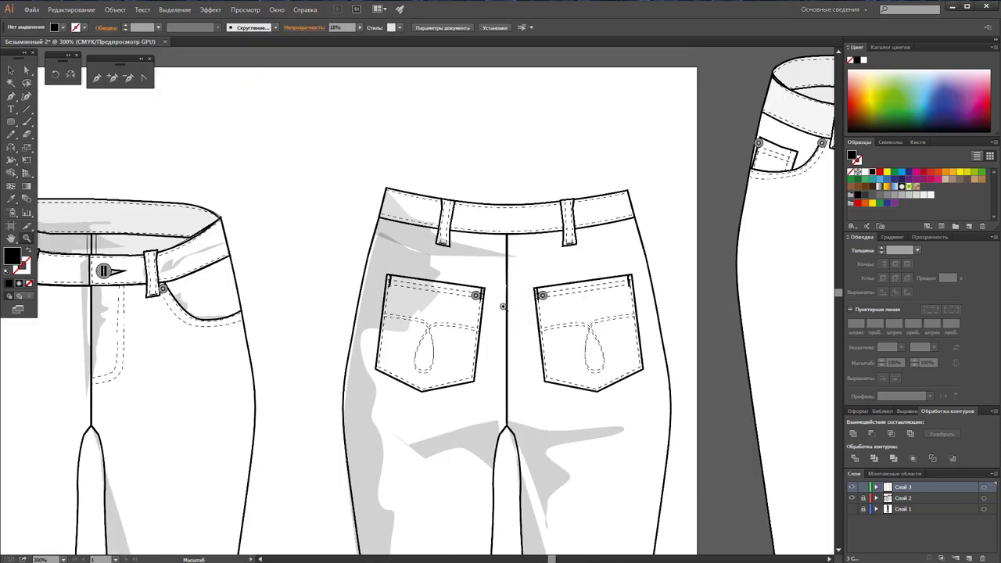
pyautogui.click(505, 308)
pyautogui.click(102, 81)
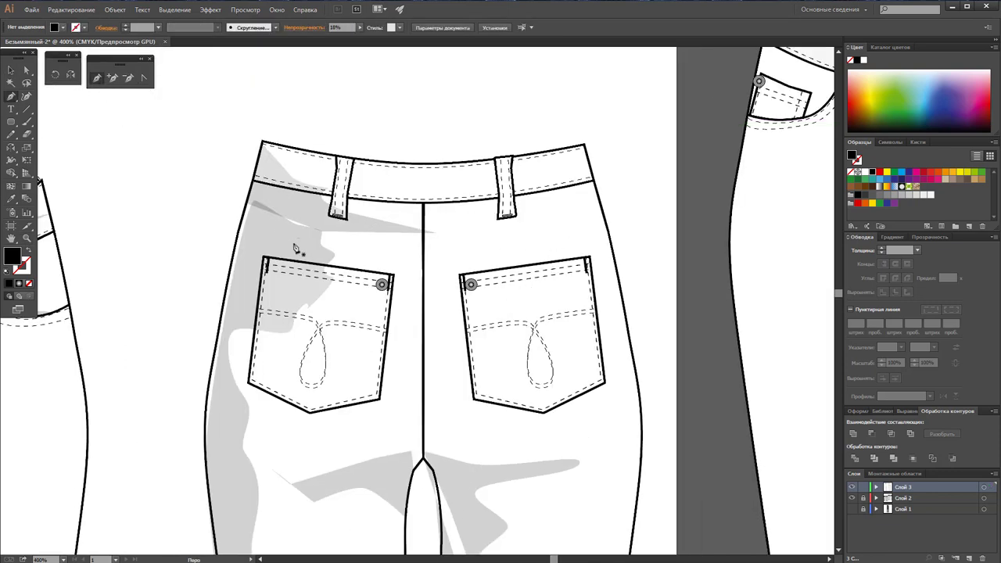
pyautogui.click(267, 259)
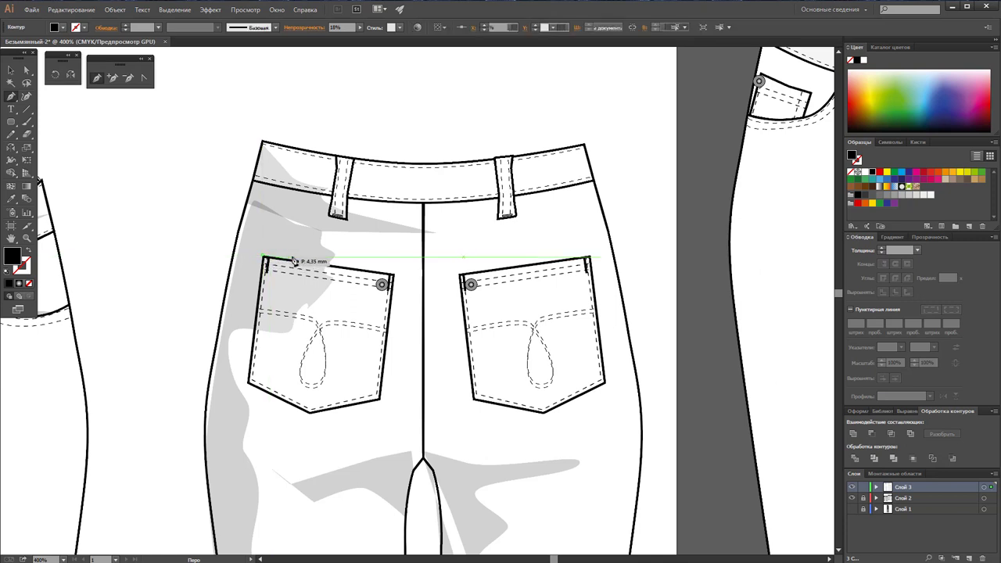
pyautogui.click(393, 276)
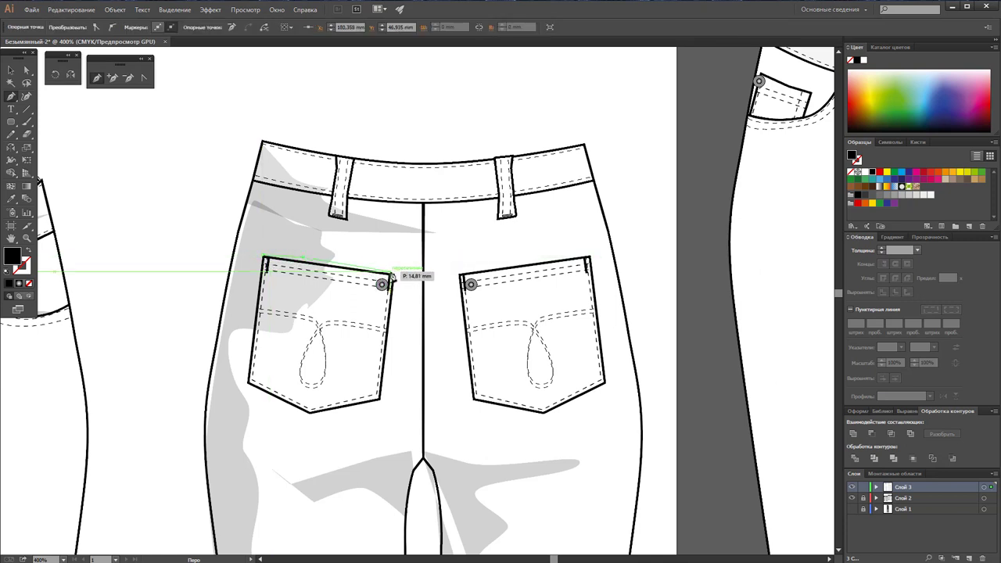
pyautogui.click(266, 260)
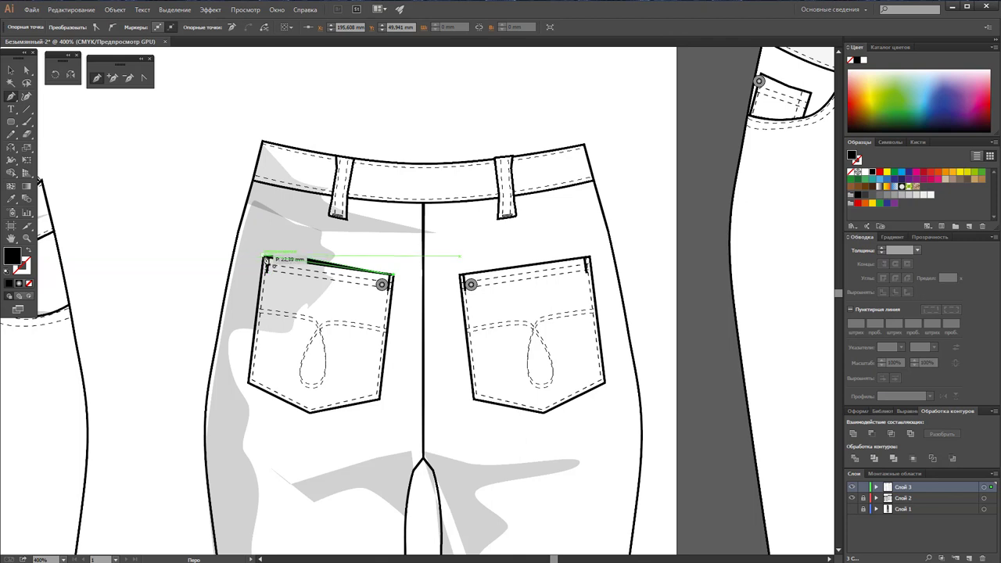
pyautogui.click(11, 198)
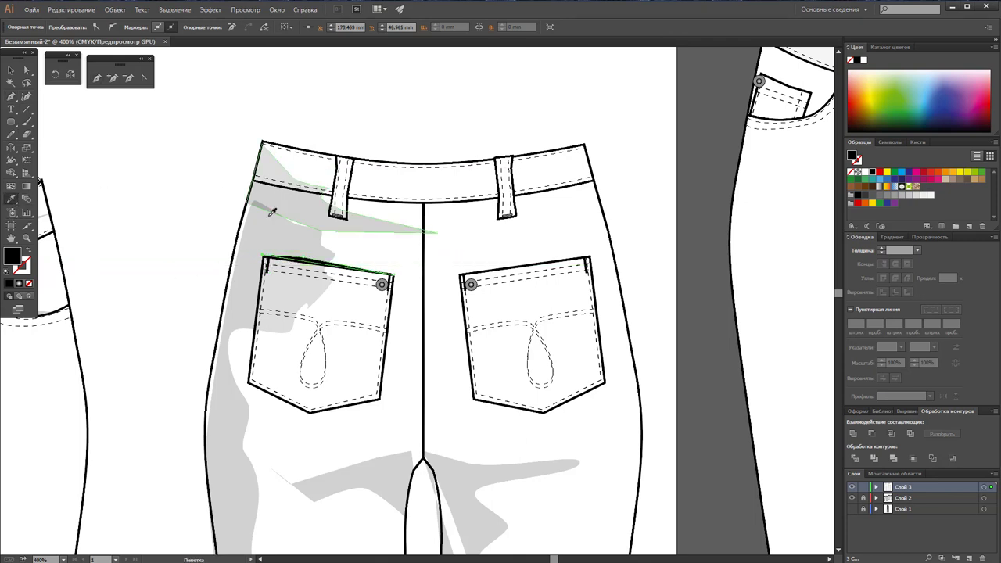
pyautogui.click(27, 70)
pyautogui.click(256, 221)
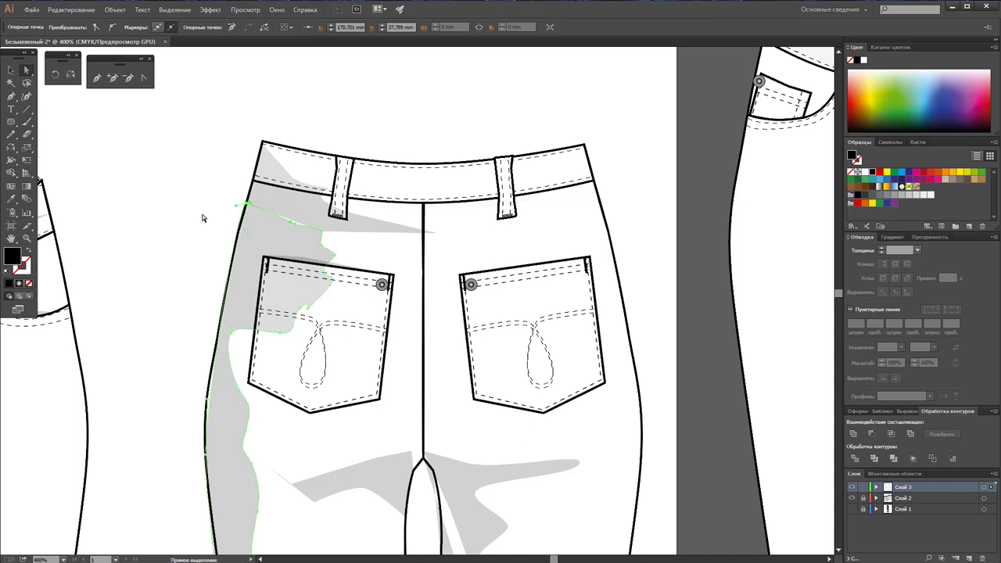
pyautogui.click(202, 214)
# Step: Add a sliver beside the left belt loop and give it the grey shadow look
pyautogui.click(97, 78)
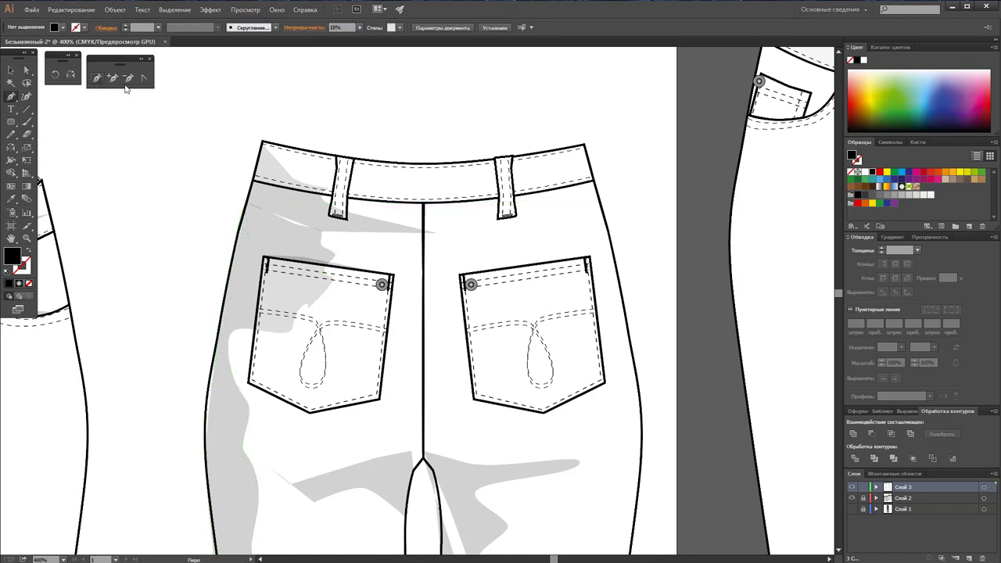
pyautogui.click(352, 159)
pyautogui.click(349, 217)
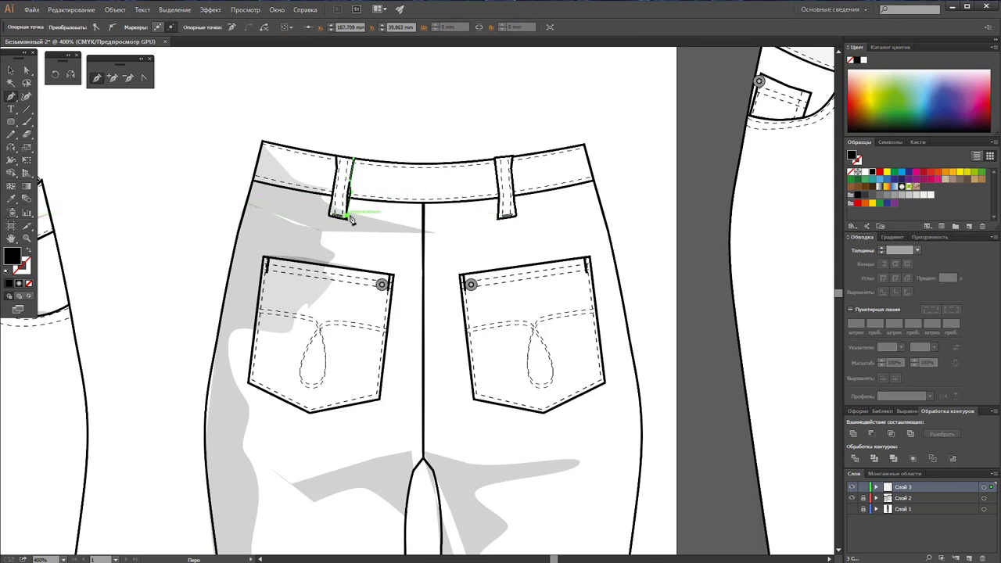
pyautogui.click(353, 159)
pyautogui.click(8, 69)
pyautogui.click(438, 129)
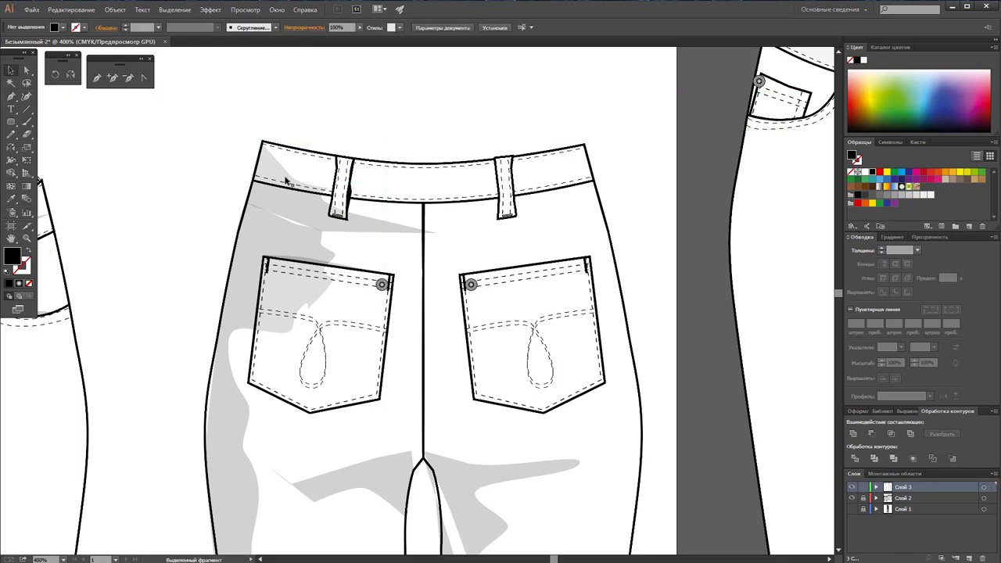
pyautogui.click(353, 201)
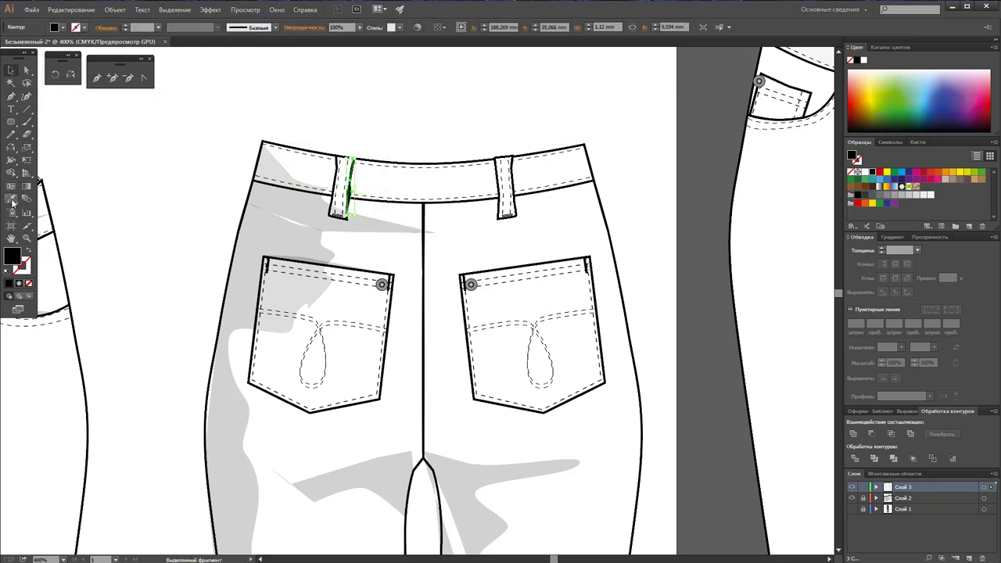
pyautogui.click(12, 200)
pyautogui.click(281, 227)
pyautogui.click(15, 70)
# Step: Add a matching grey shadow sliver along the right belt loop
pyautogui.click(161, 161)
pyautogui.click(96, 77)
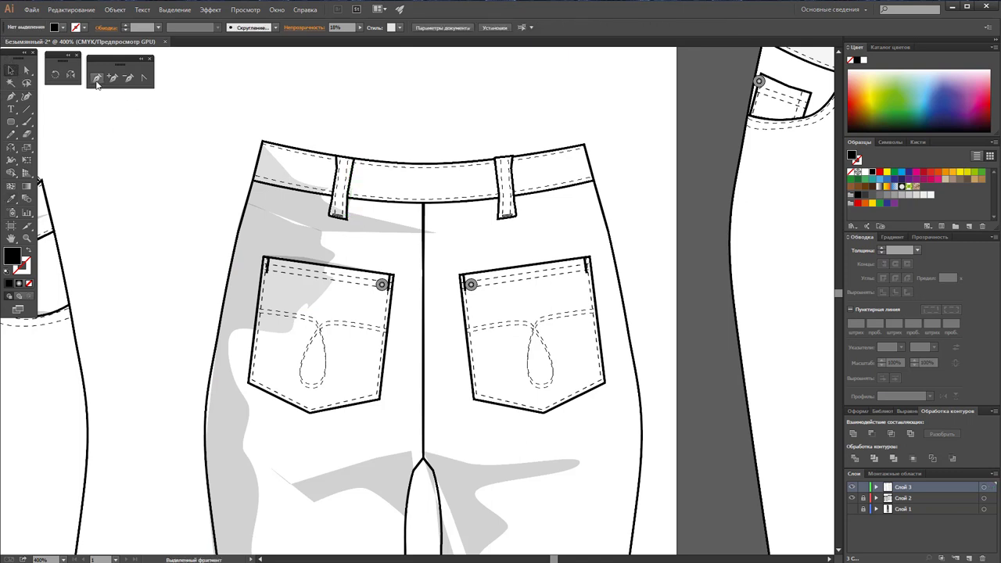
pyautogui.click(512, 157)
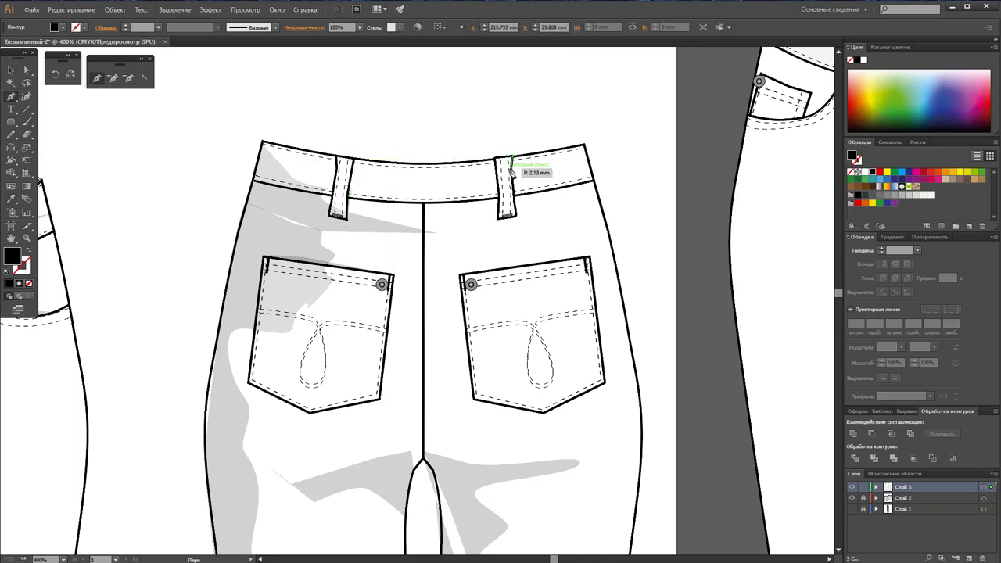
pyautogui.click(516, 214)
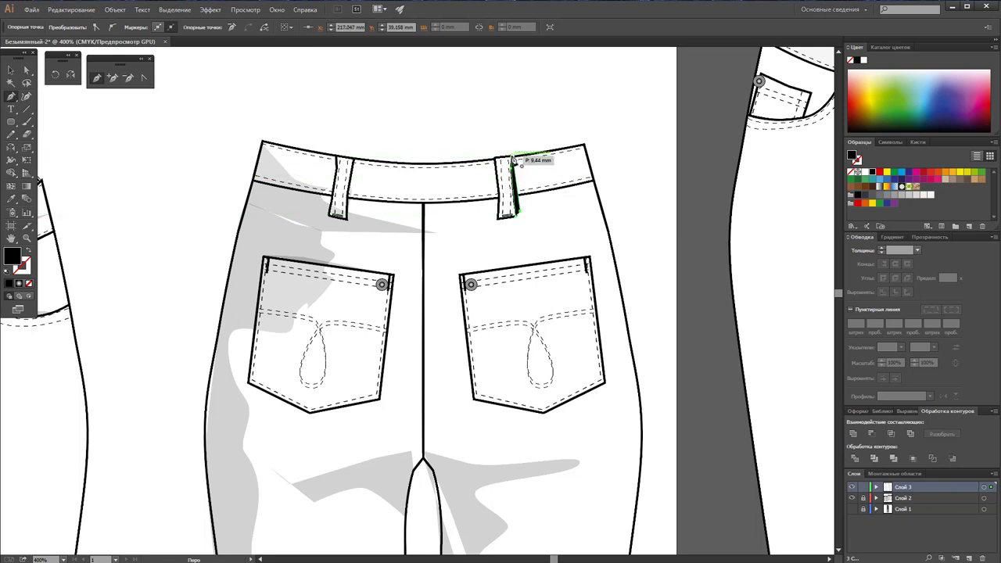
pyautogui.click(512, 159)
pyautogui.click(11, 71)
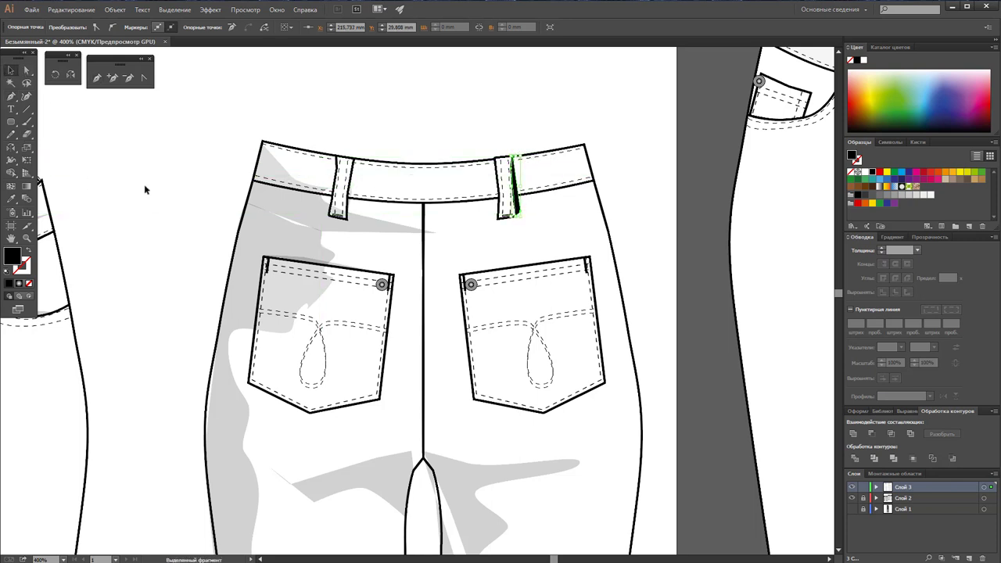
pyautogui.click(146, 185)
pyautogui.click(515, 205)
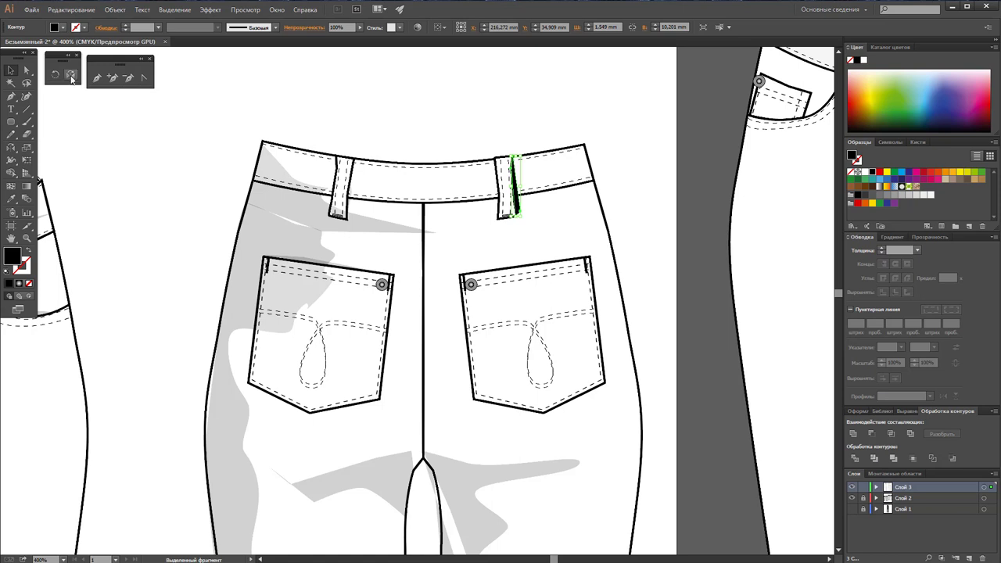
pyautogui.click(12, 201)
pyautogui.click(294, 289)
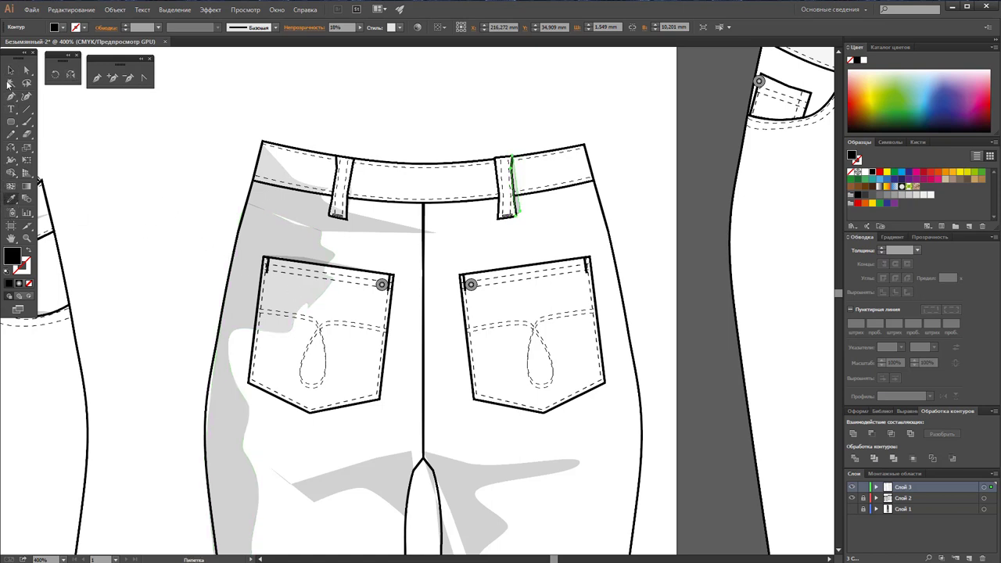
pyautogui.click(11, 70)
# Step: Check the crotch and left grey shadow shapes by selecting them
pyautogui.click(295, 190)
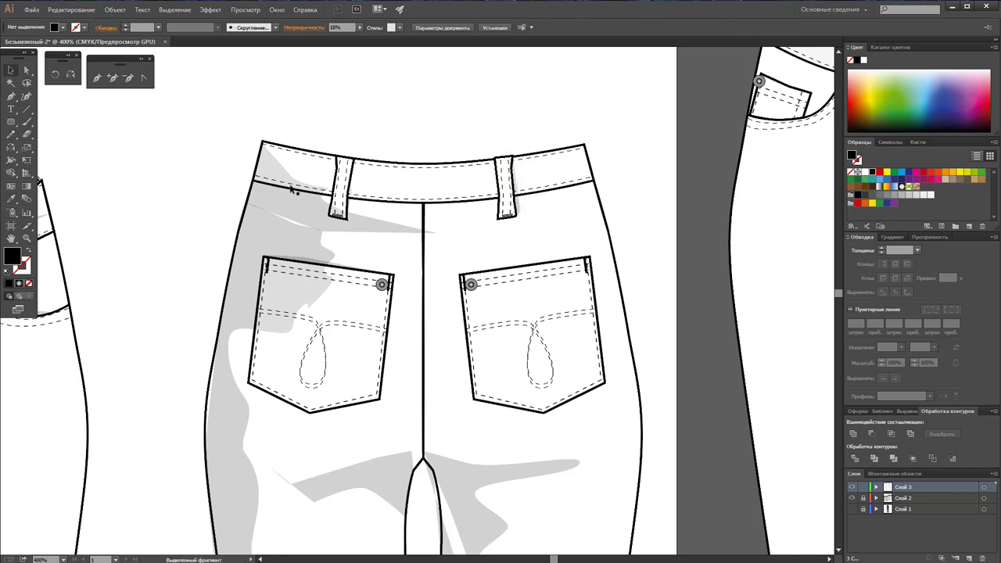
pyautogui.scroll(-1, 360, 168)
pyautogui.scroll(-3, 369, 173)
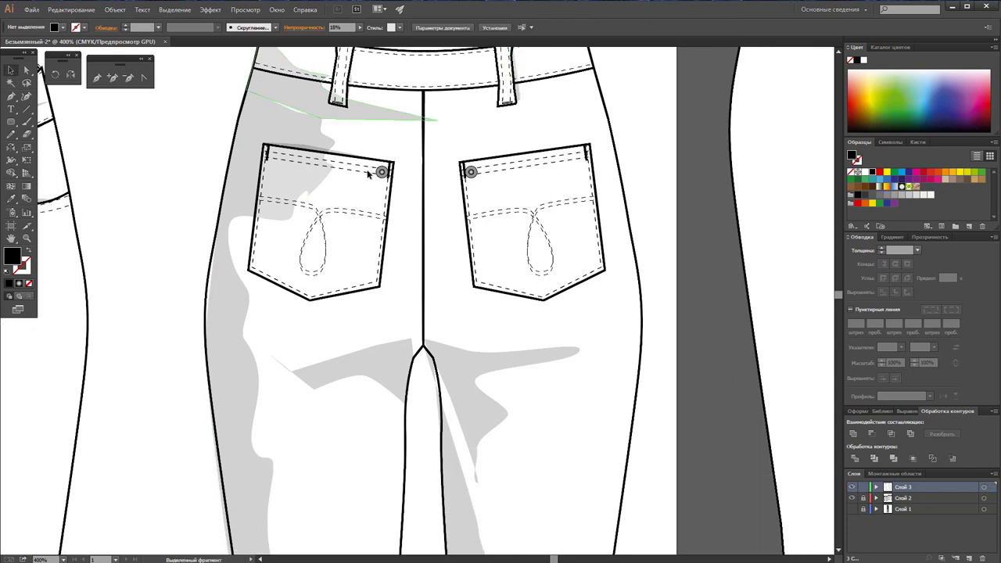
pyautogui.click(470, 403)
pyautogui.click(365, 362)
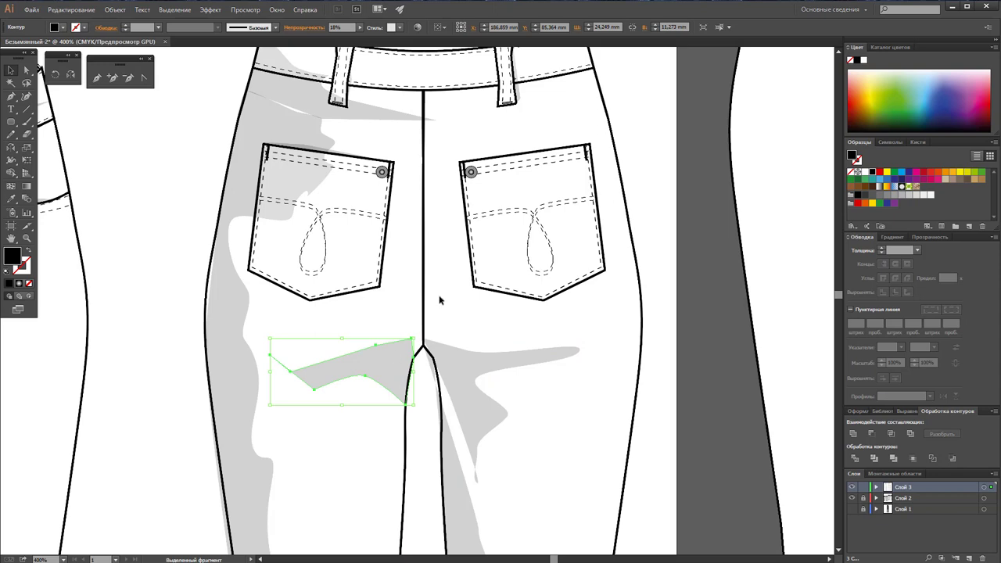
pyautogui.click(644, 137)
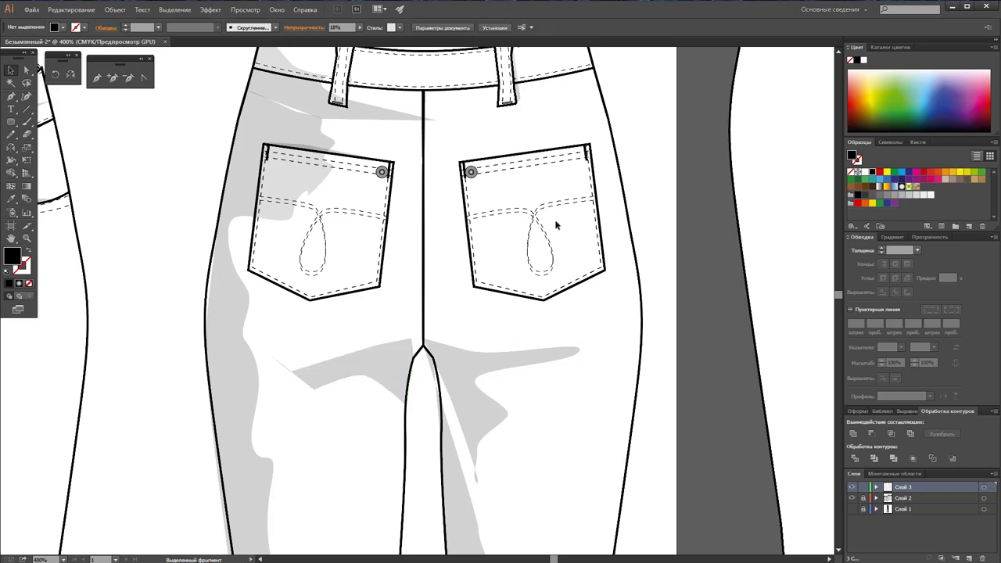
# Step: Zoom out to see both whole jeans and marquee-select the front jeans
pyautogui.press('z')
pyautogui.keyDown('alt'); pyautogui.click(450, 272); pyautogui.keyUp('alt')
pyautogui.keyDown('alt'); pyautogui.click(451, 272); pyautogui.keyUp('alt')
pyautogui.keyDown('alt'); pyautogui.click(405, 287); pyautogui.keyUp('alt')
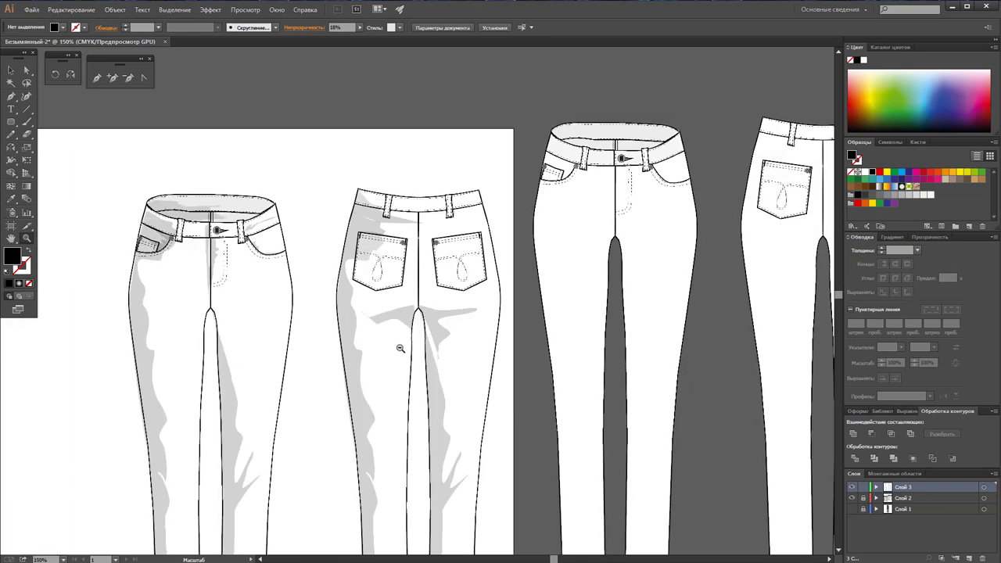
pyautogui.keyDown('alt'); pyautogui.click(397, 348); pyautogui.keyUp('alt')
pyautogui.click(12, 70)
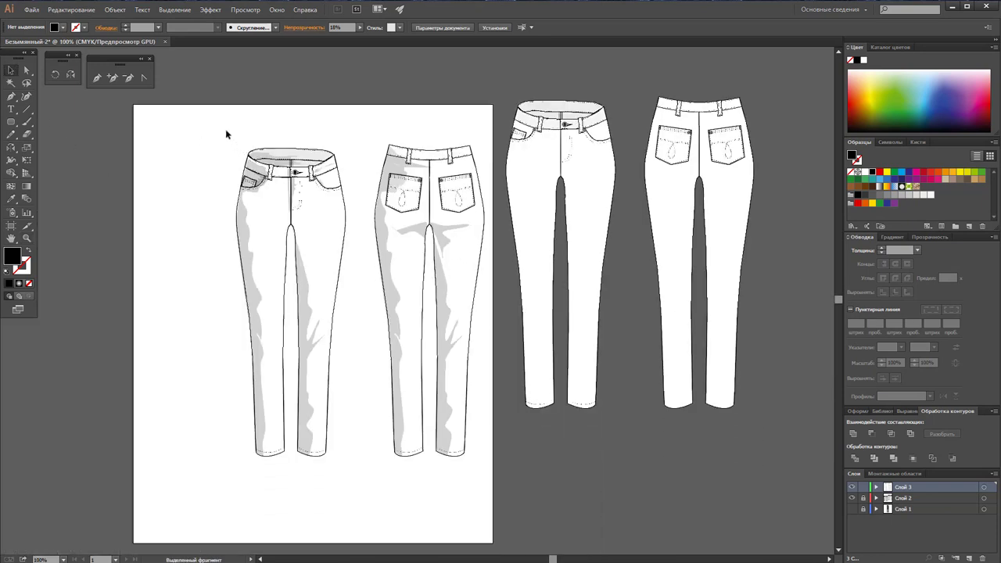
pyautogui.moveTo(225, 131); pyautogui.dragTo(365, 465)
pyautogui.rightClick(271, 285)
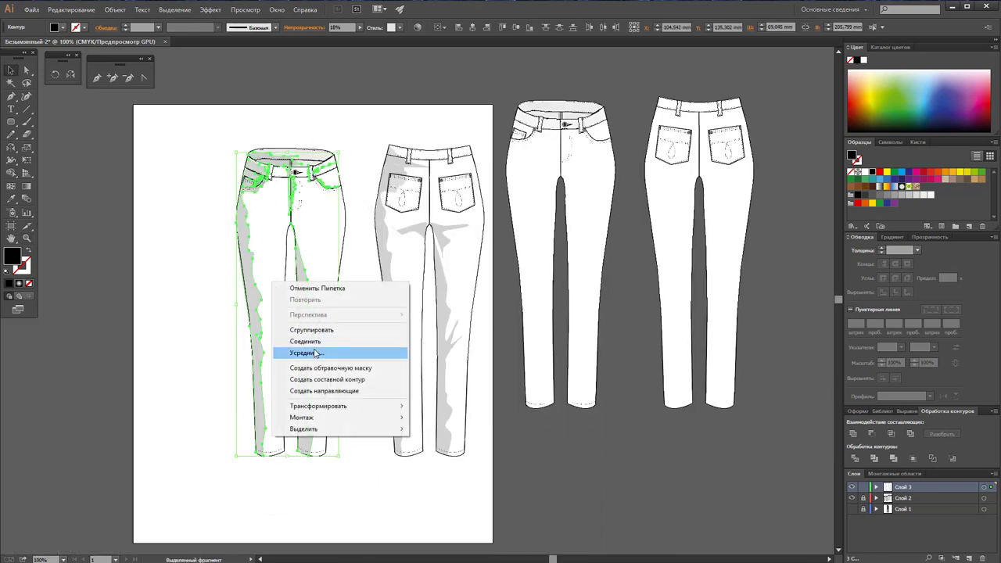
pyautogui.click(380, 483)
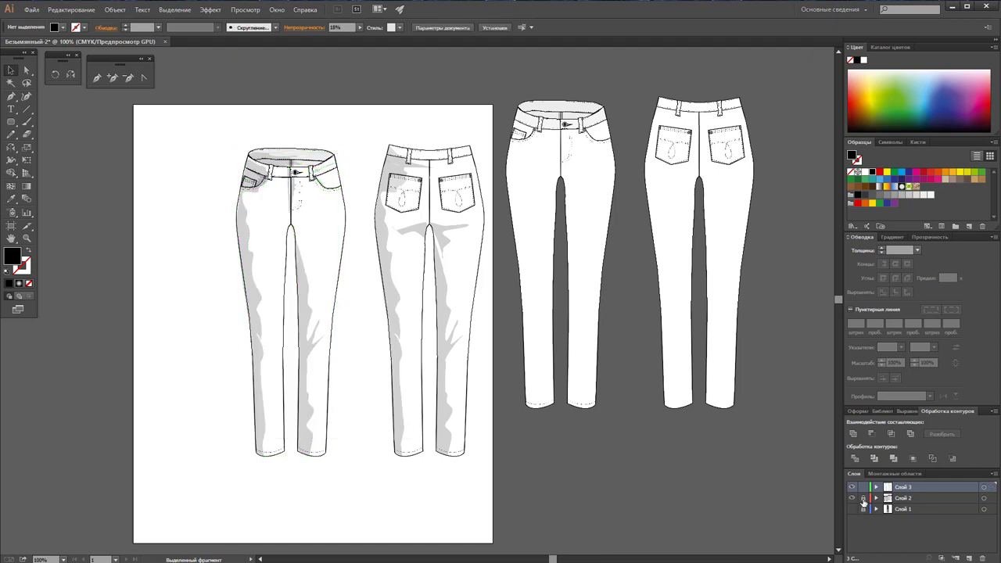
# Step: Group the front jeans paths into one group and the back jeans paths into another
pyautogui.moveTo(215, 140); pyautogui.dragTo(349, 458)
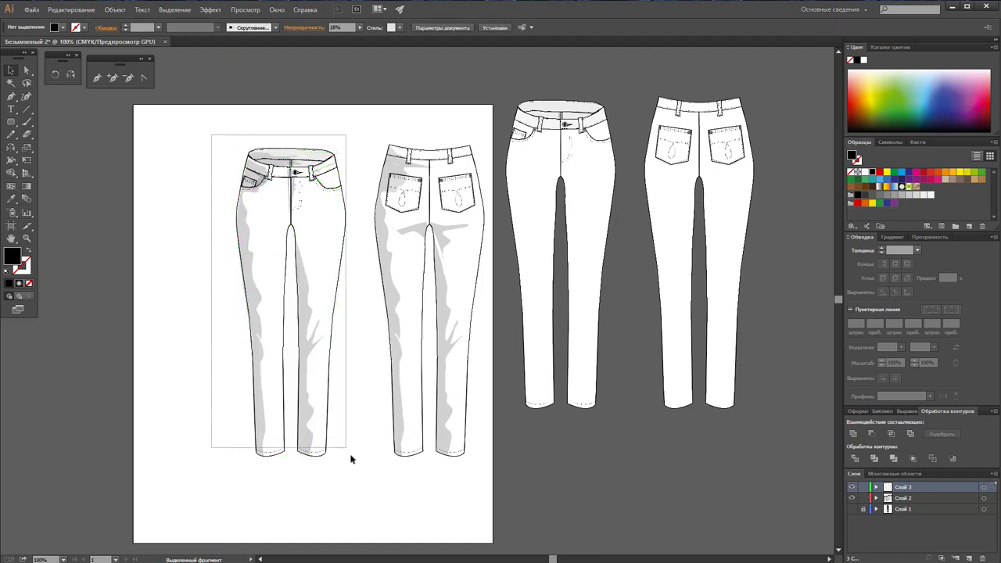
pyautogui.rightClick(289, 352)
pyautogui.click(321, 399)
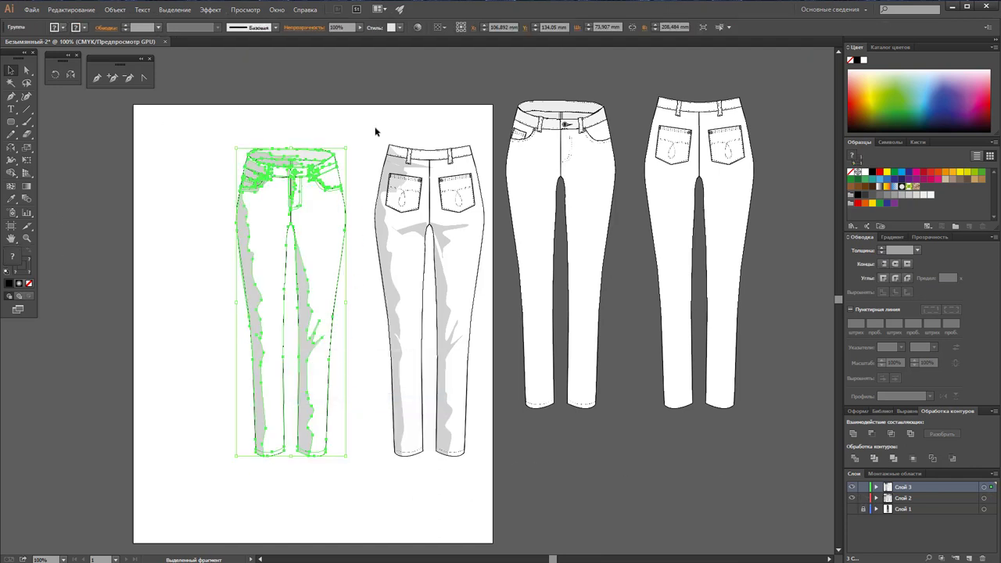
pyautogui.moveTo(373, 124); pyautogui.dragTo(496, 478)
pyautogui.rightClick(408, 292)
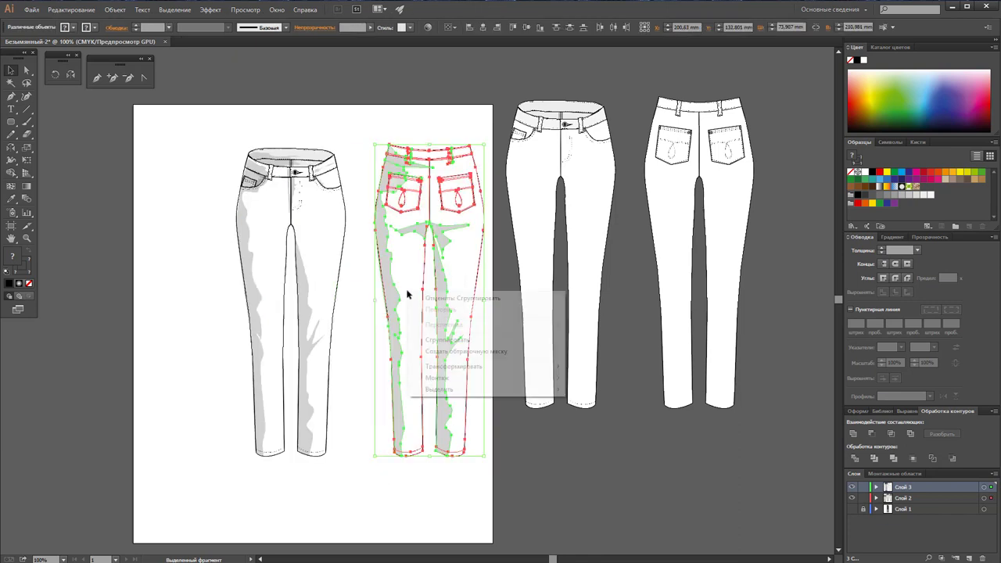
pyautogui.click(450, 340)
# Step: Shift-select both the front and back jeans groups
pyautogui.click(487, 431)
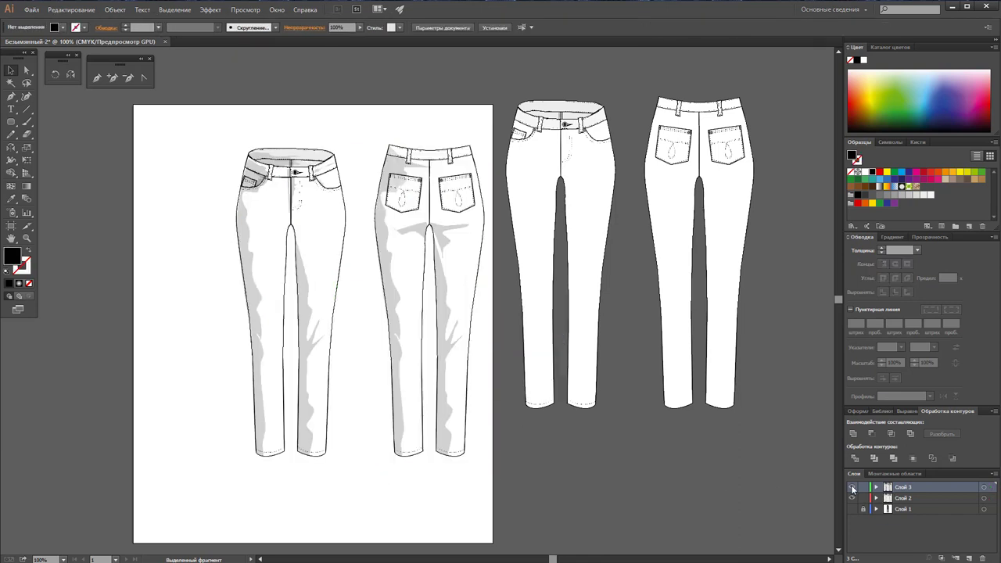
pyautogui.click(263, 188)
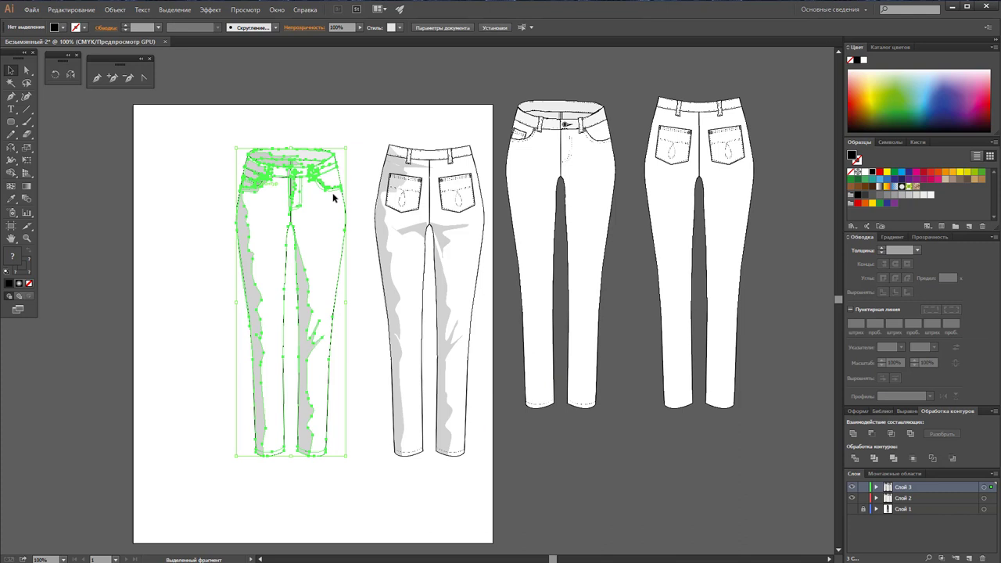
pyautogui.keyDown('shift'); pyautogui.click(399, 197); pyautogui.keyUp('shift')
pyautogui.scroll(-3, 415, 139)
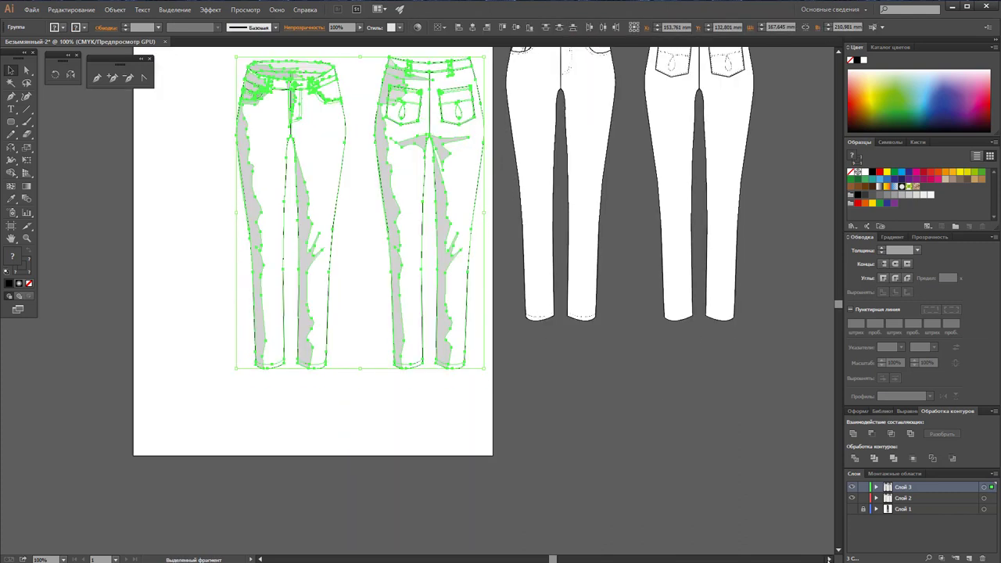
pyautogui.hscroll(1, 313, 250)
pyautogui.hscroll(4, 312, 250)
pyautogui.hscroll(1, 101, 190)
# Step: Alt-drag both shaded jeans groups to the right to duplicate the pair
pyautogui.scroll(2, 92, 216)
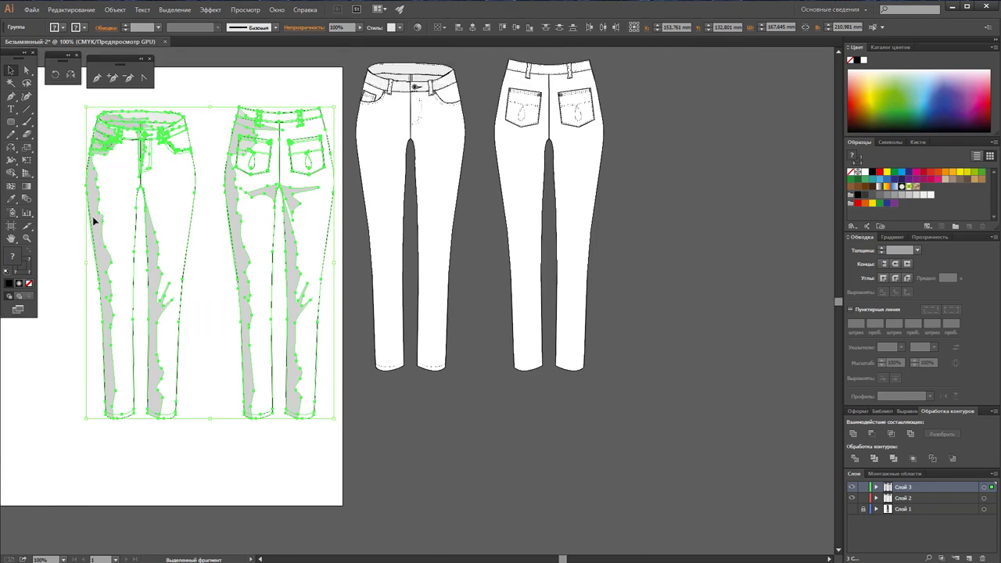
pyautogui.moveTo(92, 215); pyautogui.dragTo(646, 169)
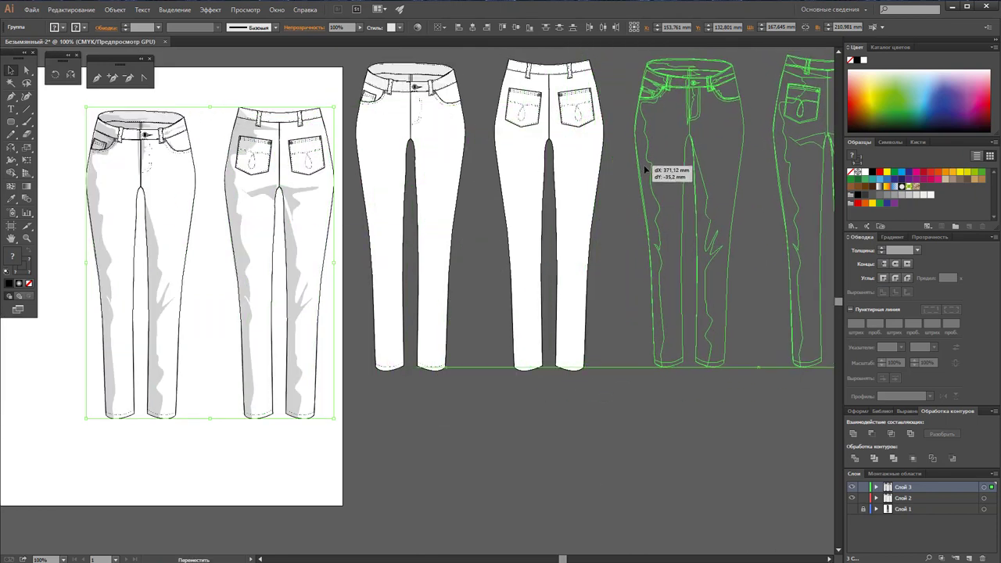
pyautogui.moveTo(646, 169); pyautogui.dragTo(648, 169)
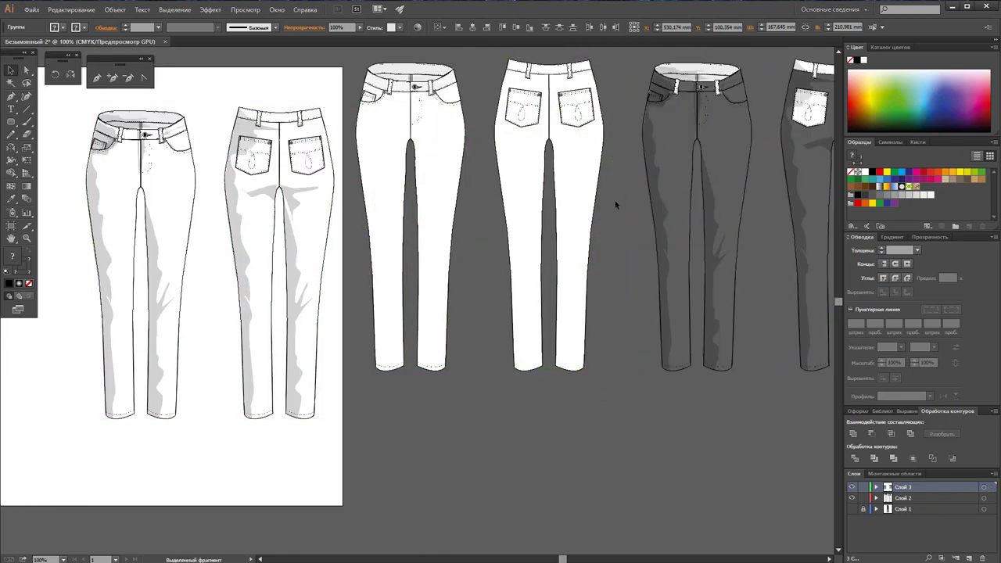
pyautogui.click(615, 205)
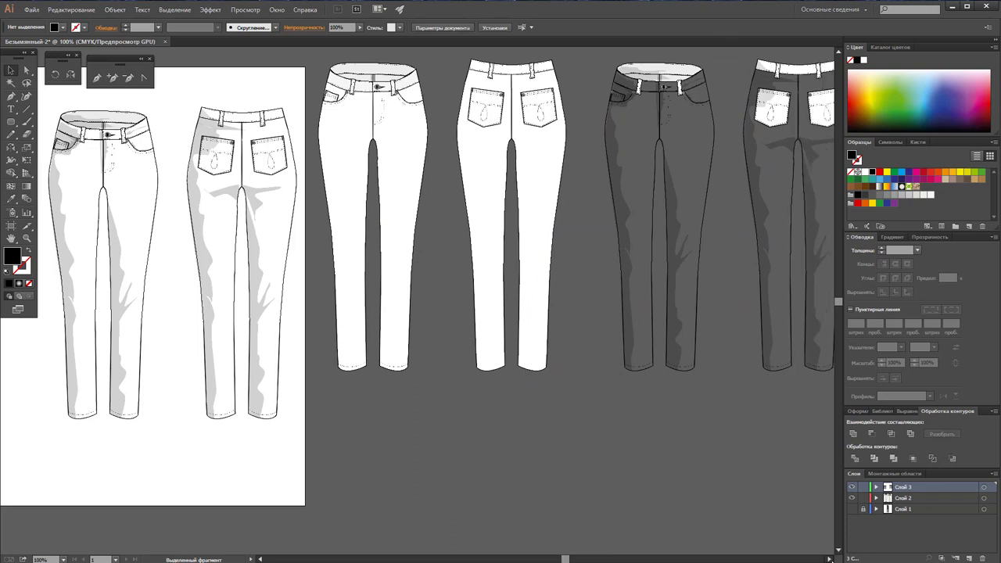
pyautogui.hscroll(5, 609, 447)
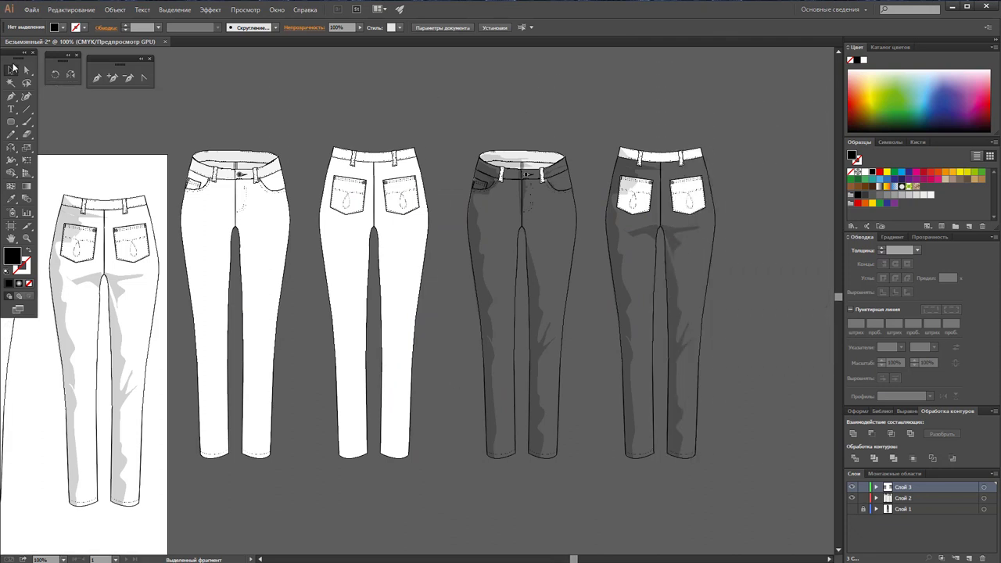
pyautogui.click(26, 69)
# Step: Fill the copied back and front jeans outlines white and try selecting the belt band
pyautogui.click(712, 262)
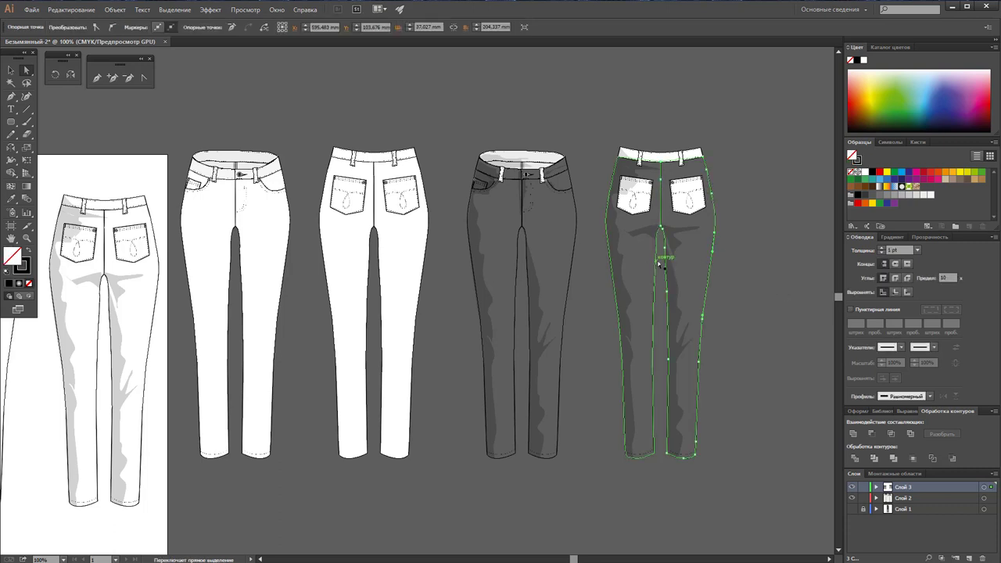
pyautogui.keyDown('shift'); pyautogui.click(521, 266); pyautogui.keyUp('shift')
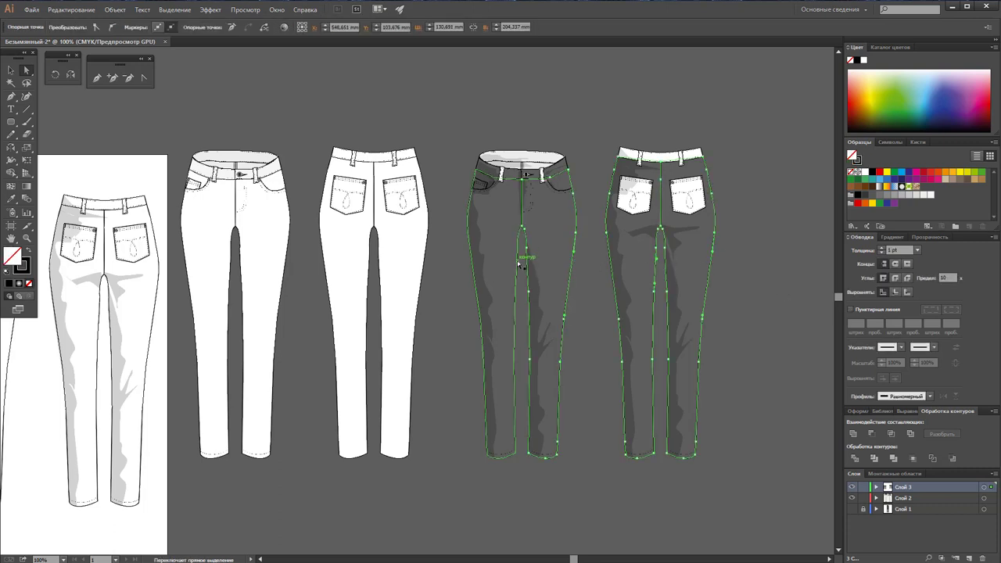
pyautogui.click(865, 174)
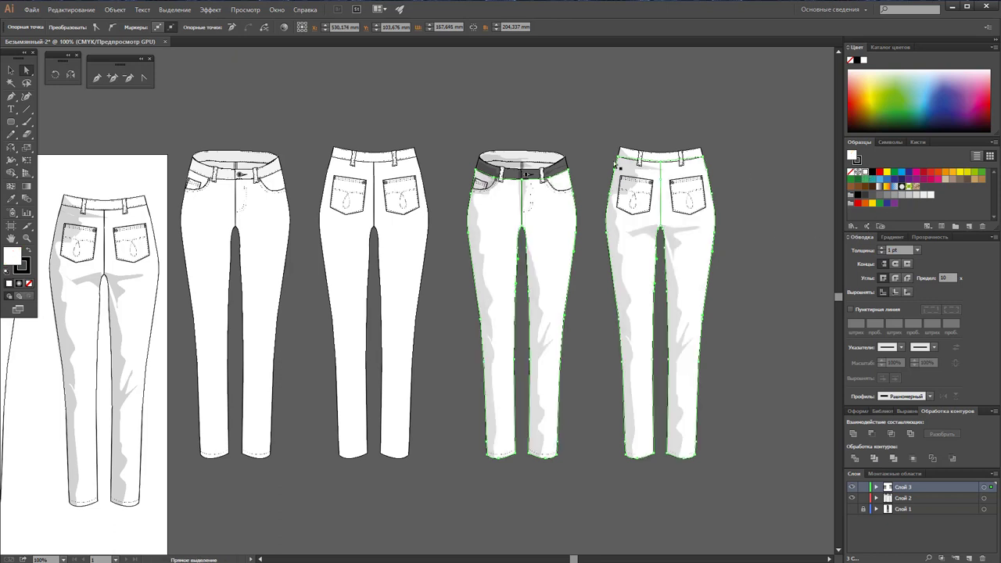
pyautogui.click(569, 163)
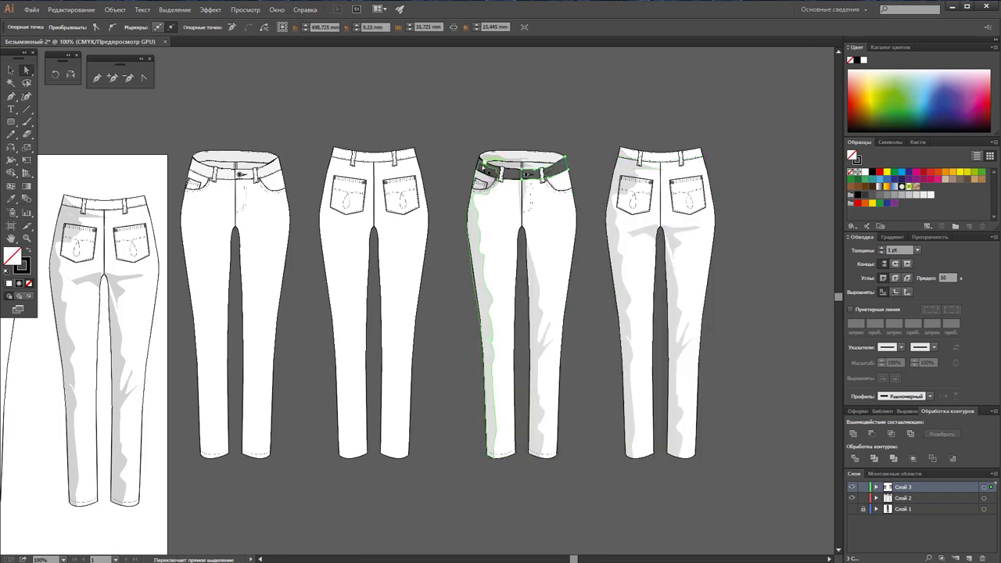
pyautogui.keyDown('shift'); pyautogui.click(481, 313); pyautogui.keyUp('shift')
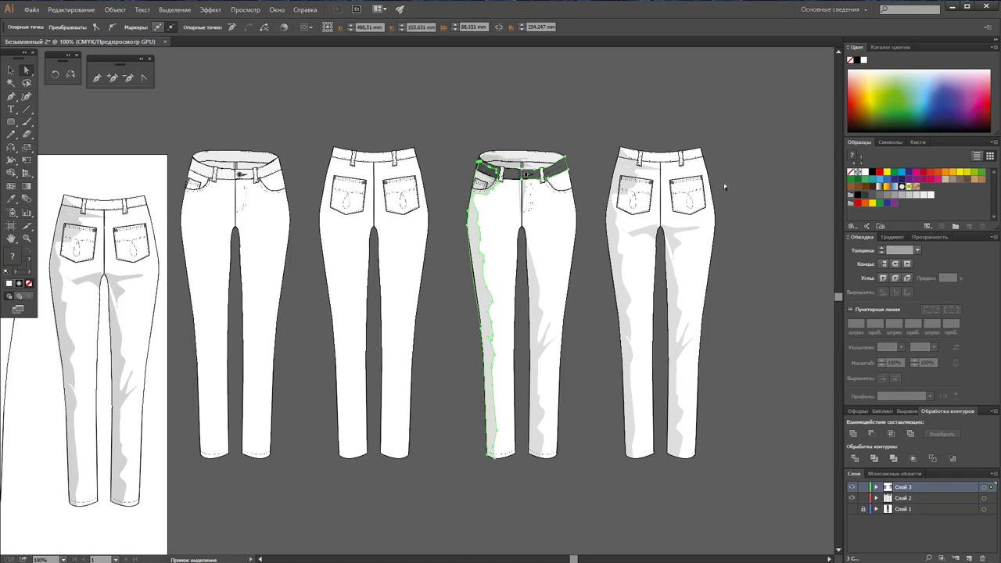
pyautogui.click(577, 165)
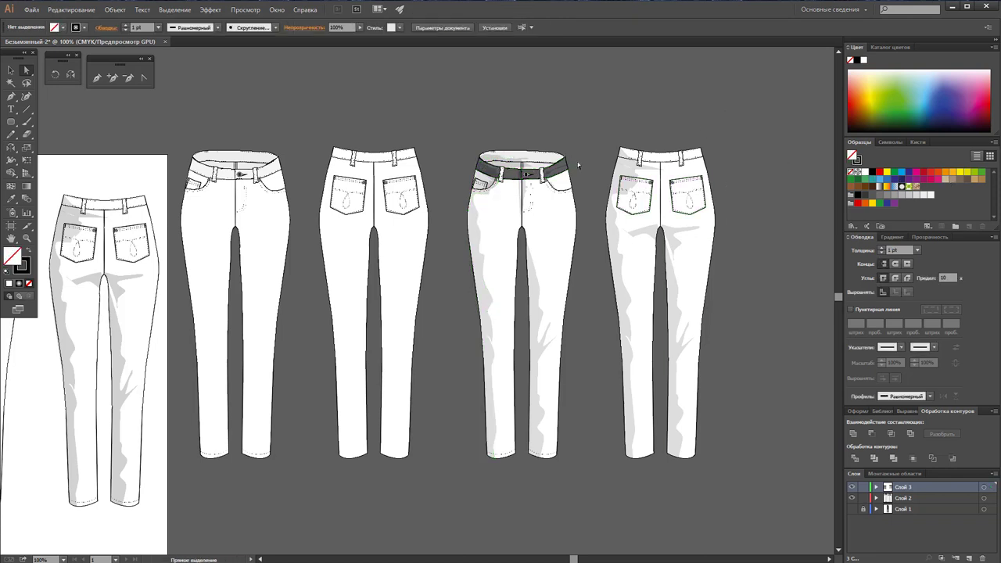
pyautogui.click(525, 173)
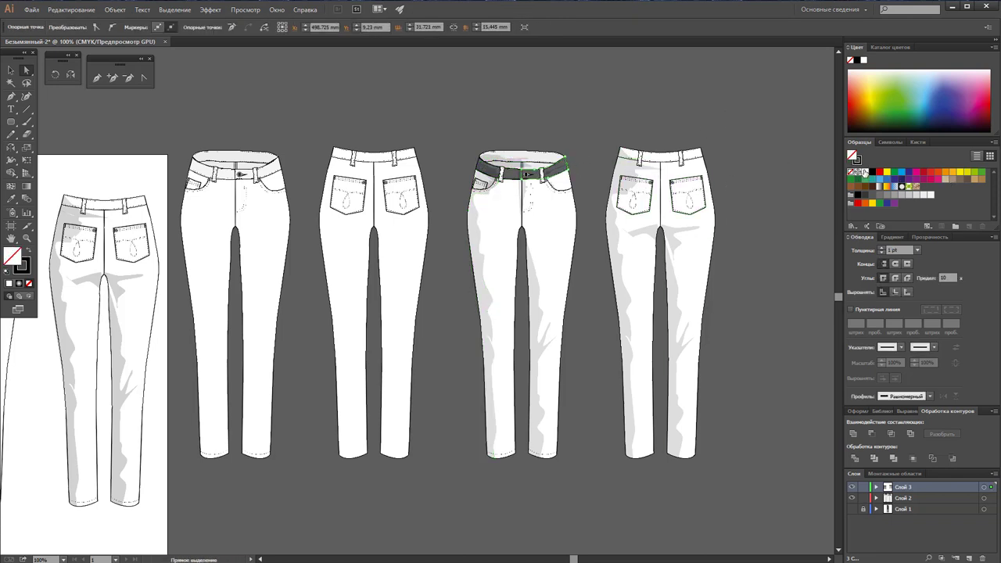
pyautogui.click(522, 175)
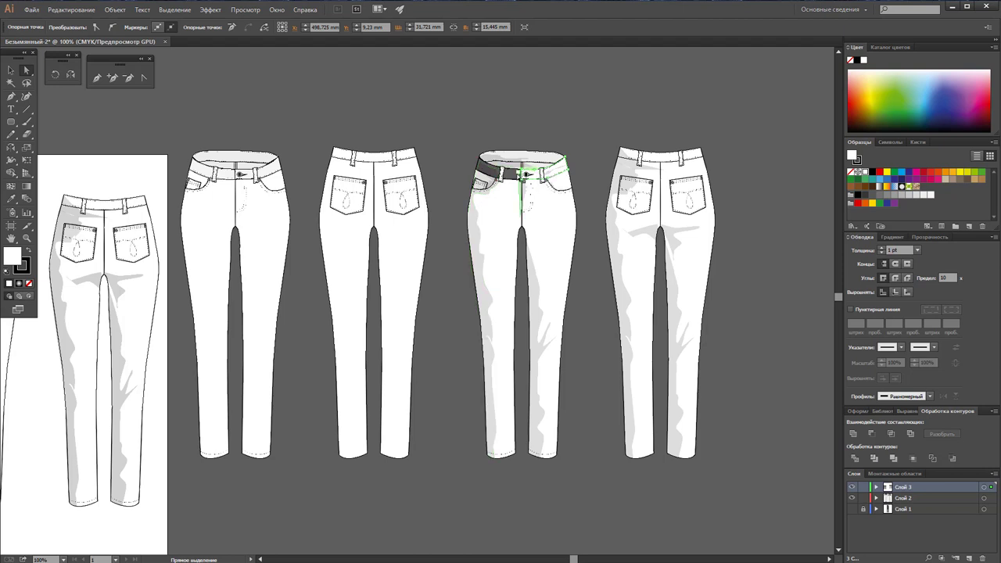
pyautogui.click(478, 166)
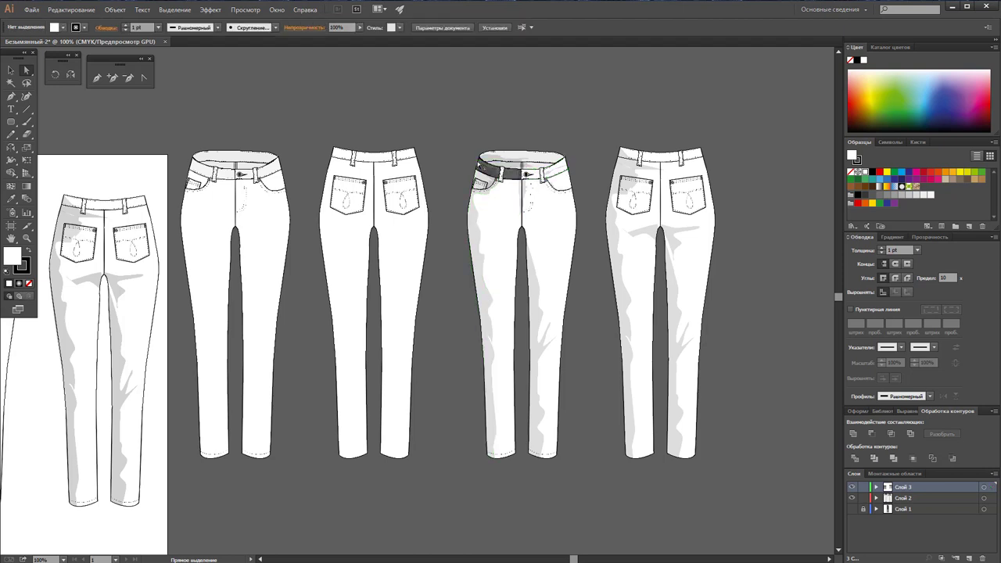
pyautogui.click(478, 166)
pyautogui.click(531, 104)
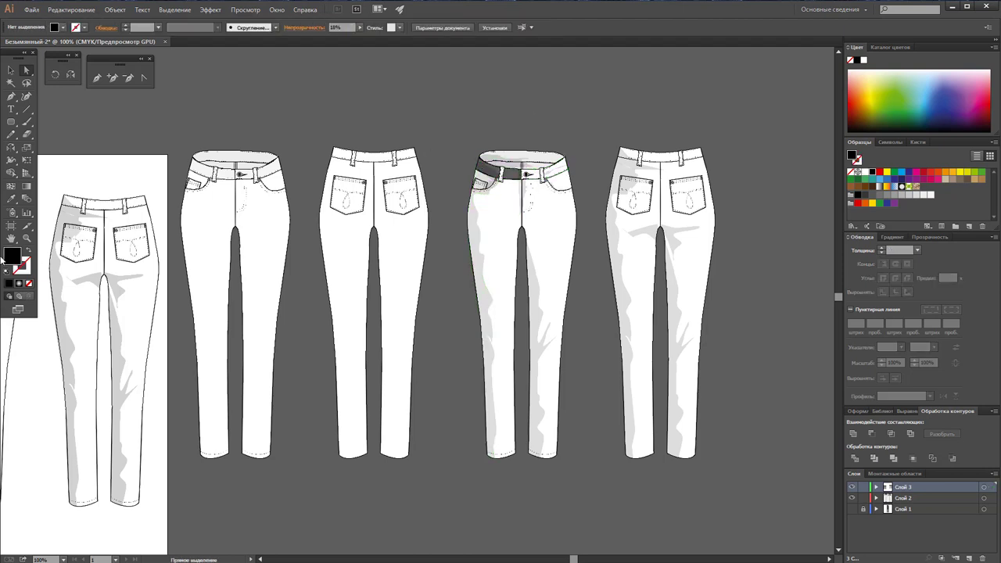
# Step: Zoom in and fill the front jeans' dark waistband band with white
pyautogui.click(26, 238)
pyautogui.click(547, 211)
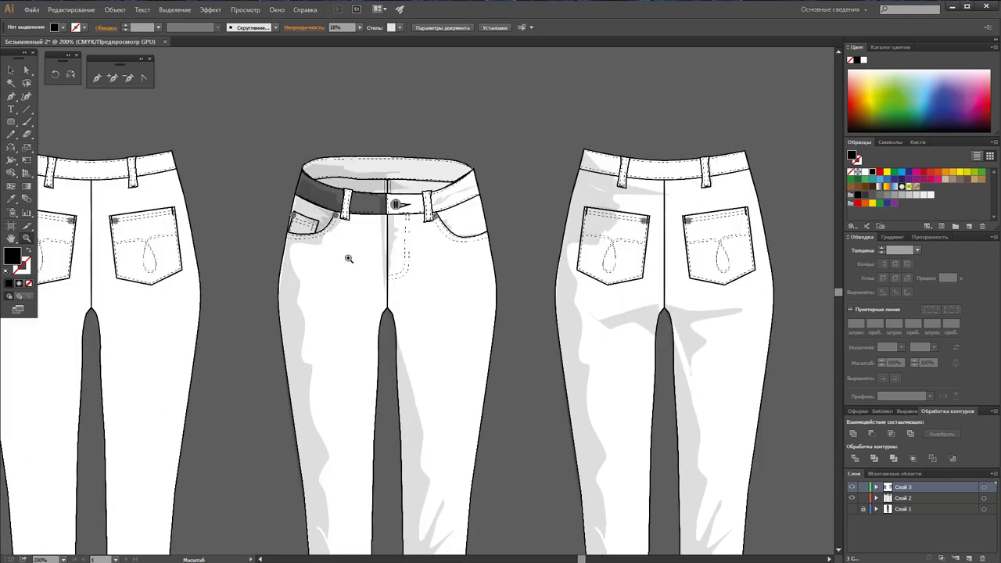
pyautogui.click(26, 70)
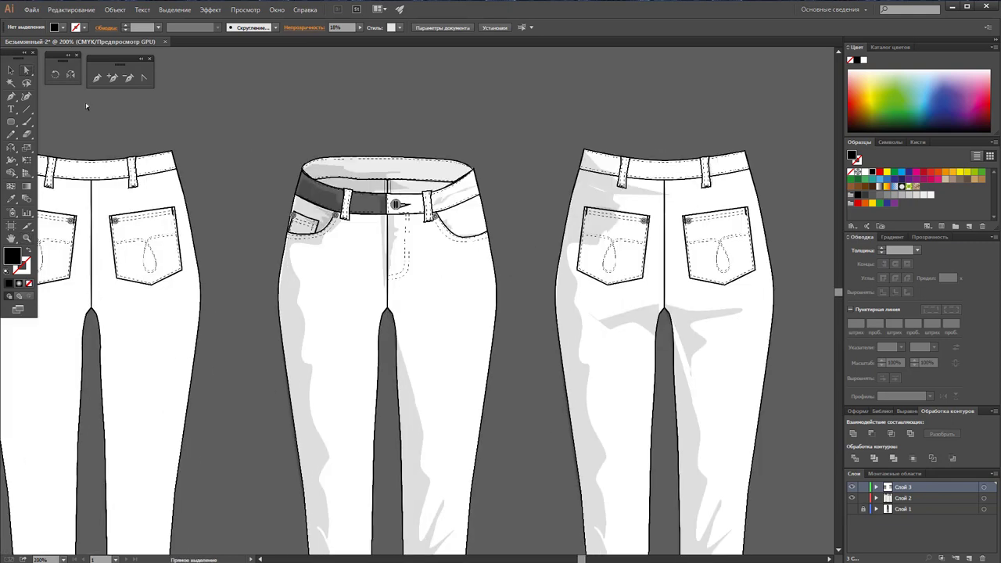
pyautogui.click(303, 180)
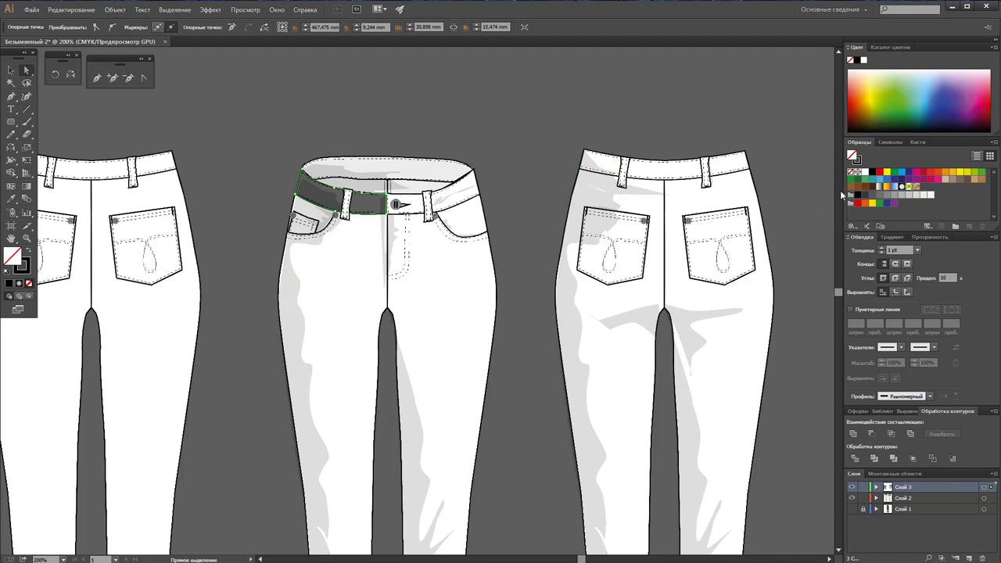
pyautogui.click(860, 172)
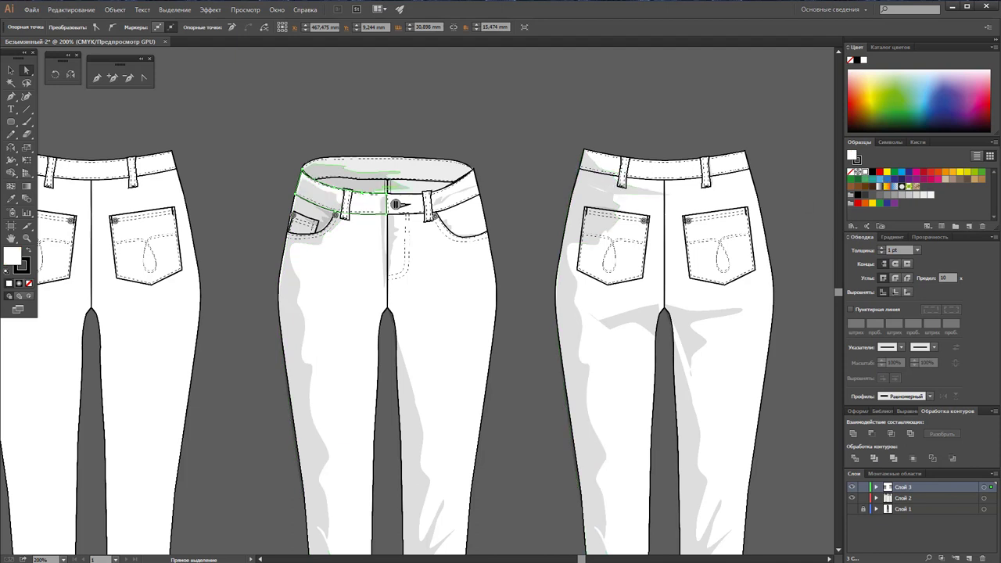
pyautogui.click(9, 71)
pyautogui.hotkey('ctrl', 'shift', 'a')
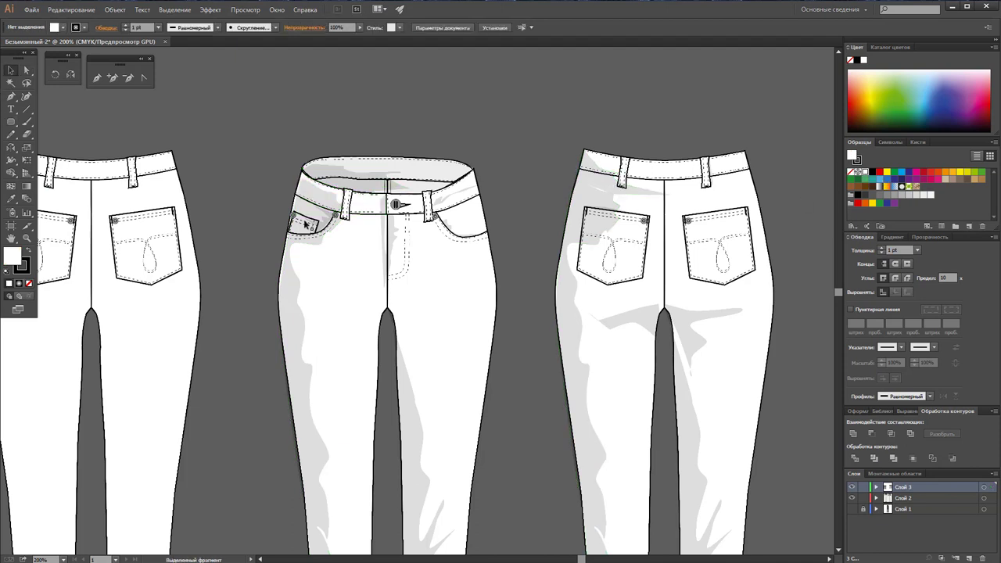
pyautogui.keyDown('alt'); pyautogui.click(360, 335); pyautogui.keyUp('alt')
pyautogui.keyDown('alt'); pyautogui.click(360, 335); pyautogui.keyUp('alt')
pyautogui.keyDown('alt'); pyautogui.click(359, 335); pyautogui.keyUp('alt')
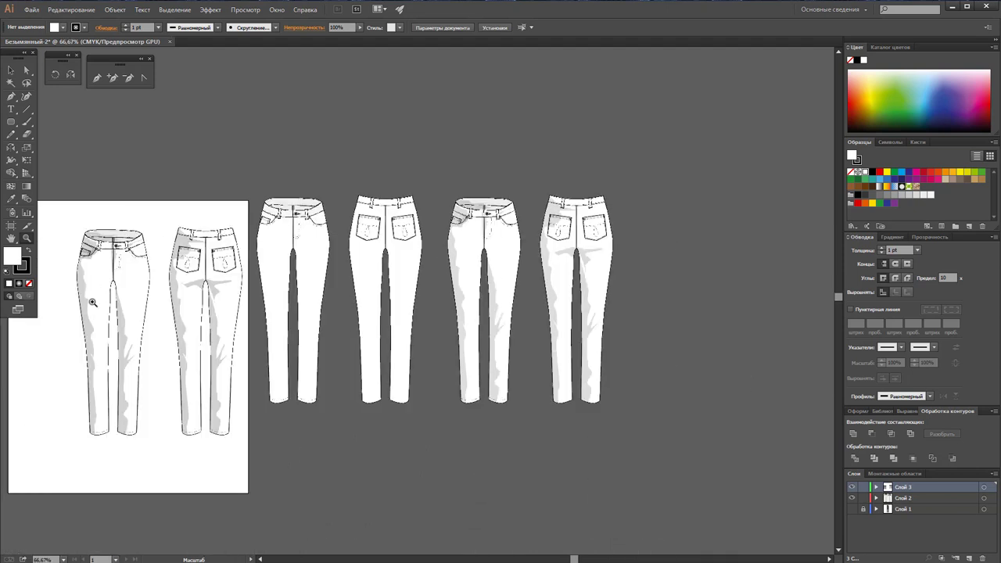
# Step: Draw one artboard around the plain jeans pair and another around the shaded pair
pyautogui.click(12, 231)
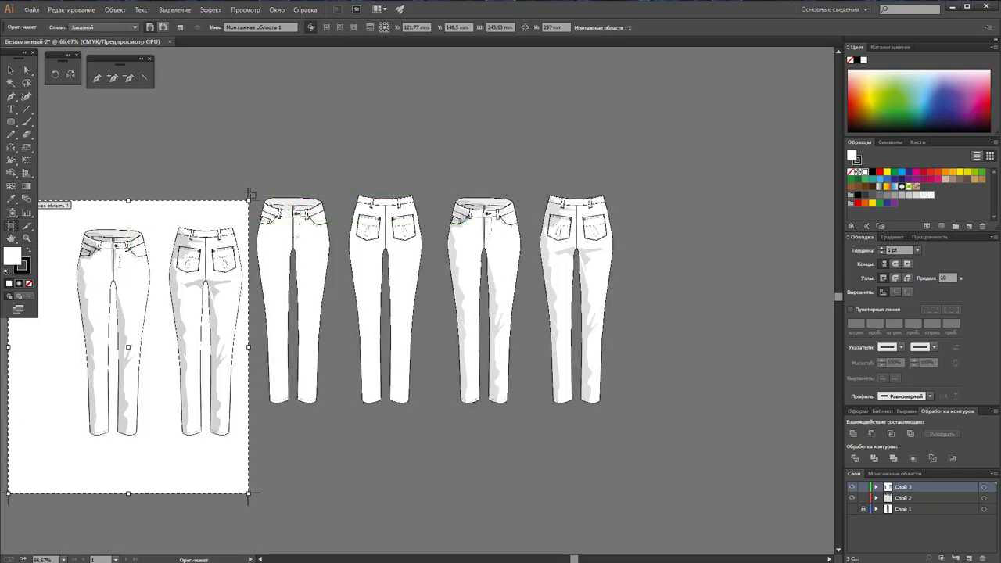
pyautogui.moveTo(250, 192); pyautogui.dragTo(429, 408)
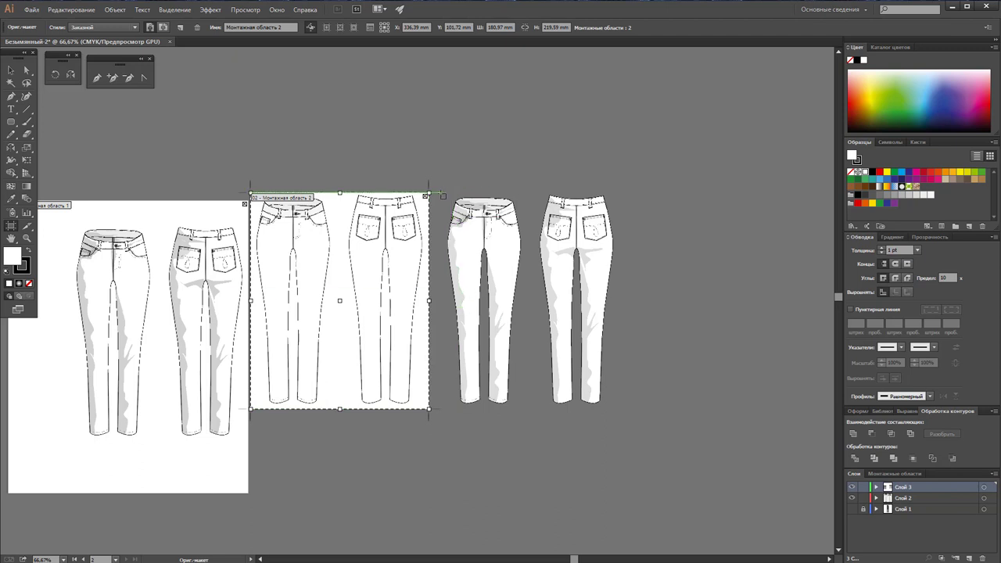
pyautogui.moveTo(442, 191); pyautogui.dragTo(619, 409)
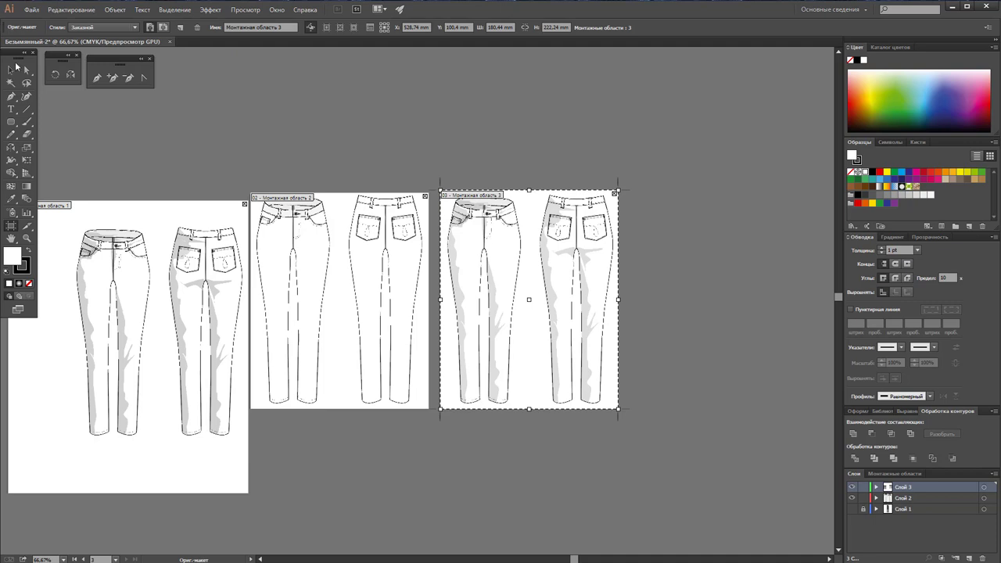
pyautogui.click(12, 69)
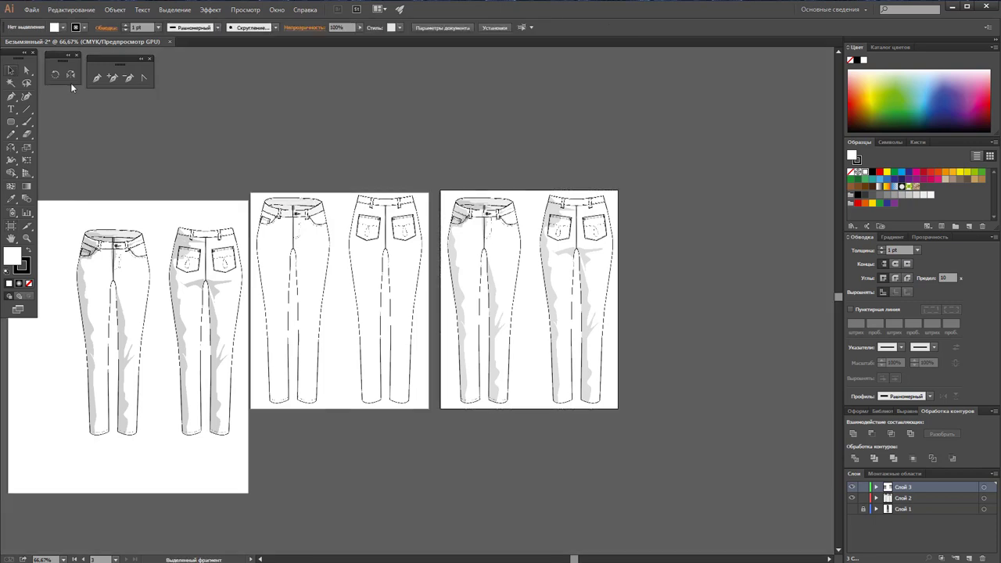
pyautogui.click(27, 241)
pyautogui.click(424, 274)
pyautogui.click(444, 315)
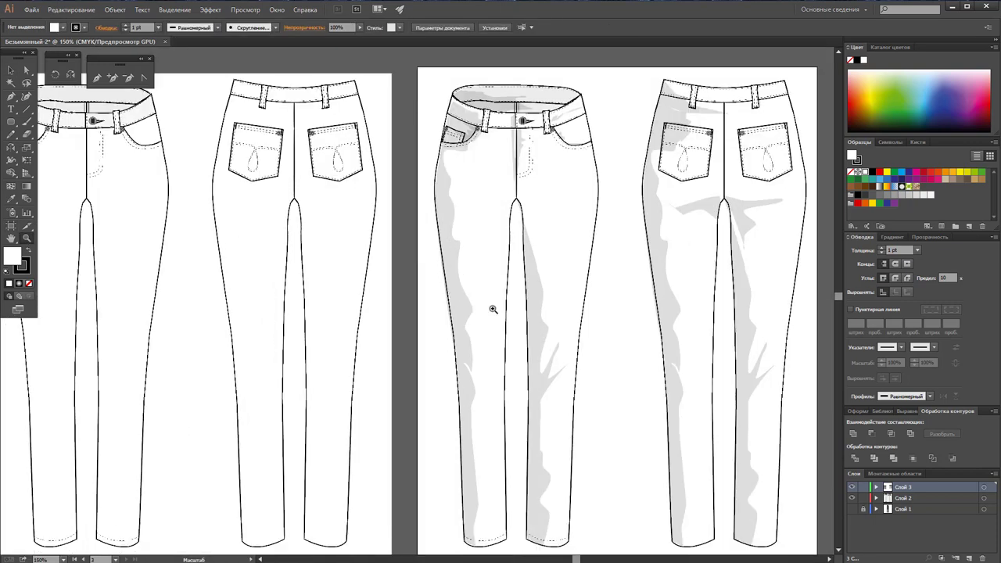
pyautogui.keyDown('alt'); pyautogui.click(480, 305); pyautogui.keyUp('alt')
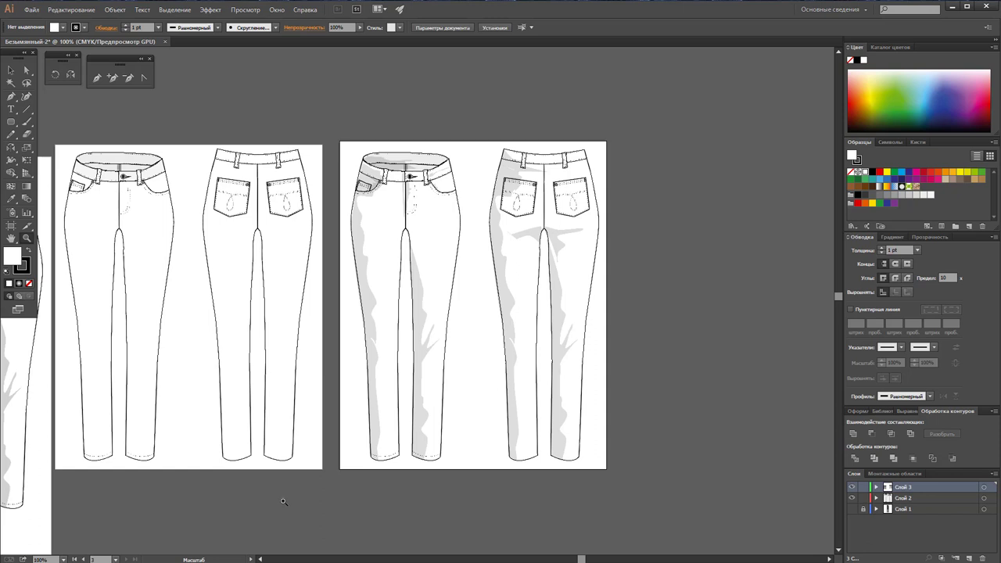
pyautogui.click(261, 559)
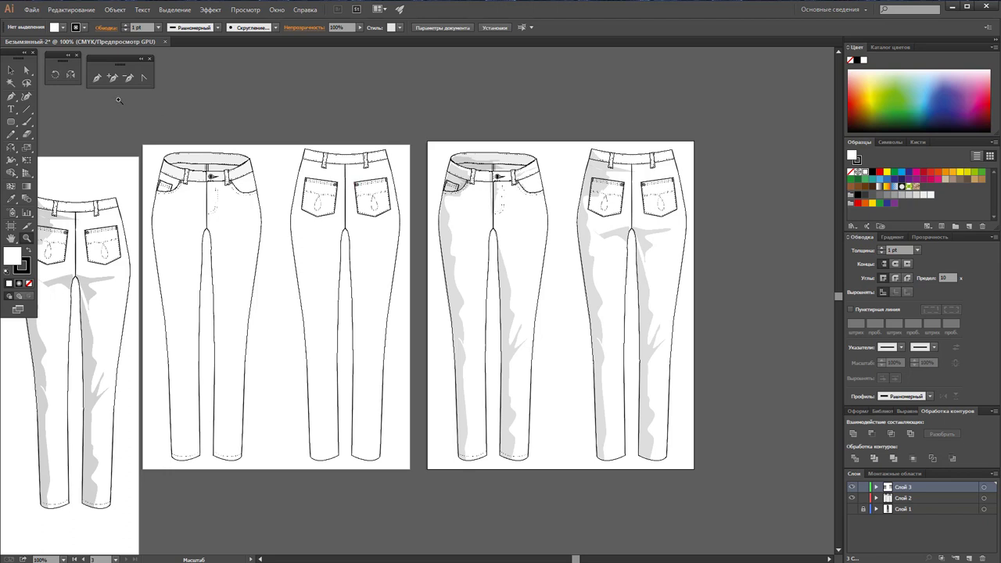
pyautogui.press('v')
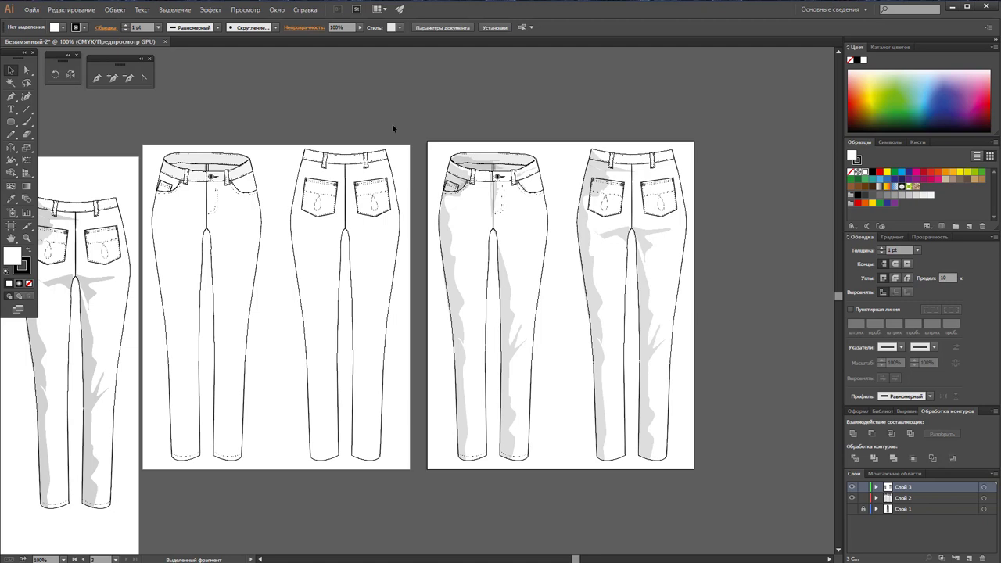
pyautogui.click(27, 237)
pyautogui.click(540, 239)
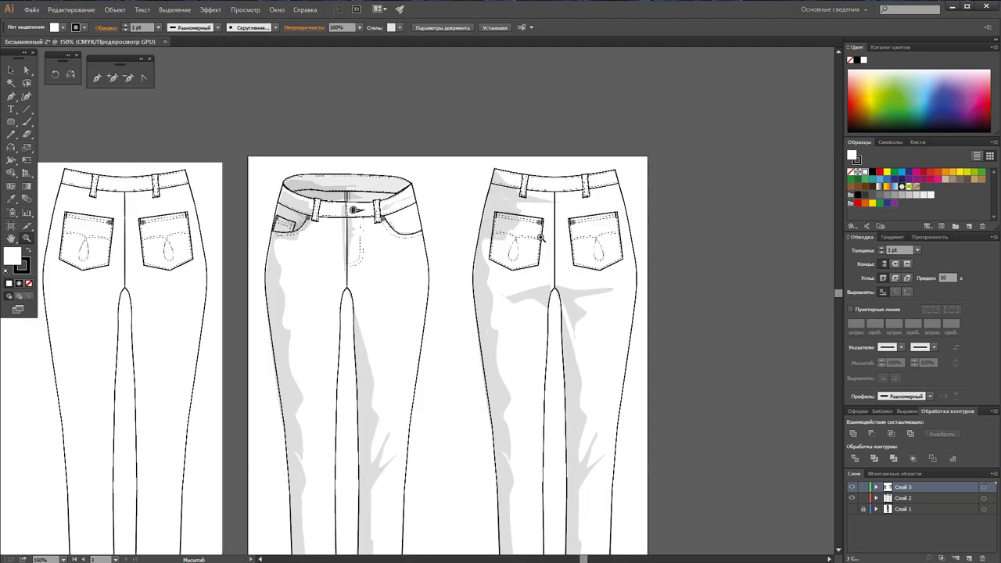
pyautogui.click(435, 317)
pyautogui.click(443, 294)
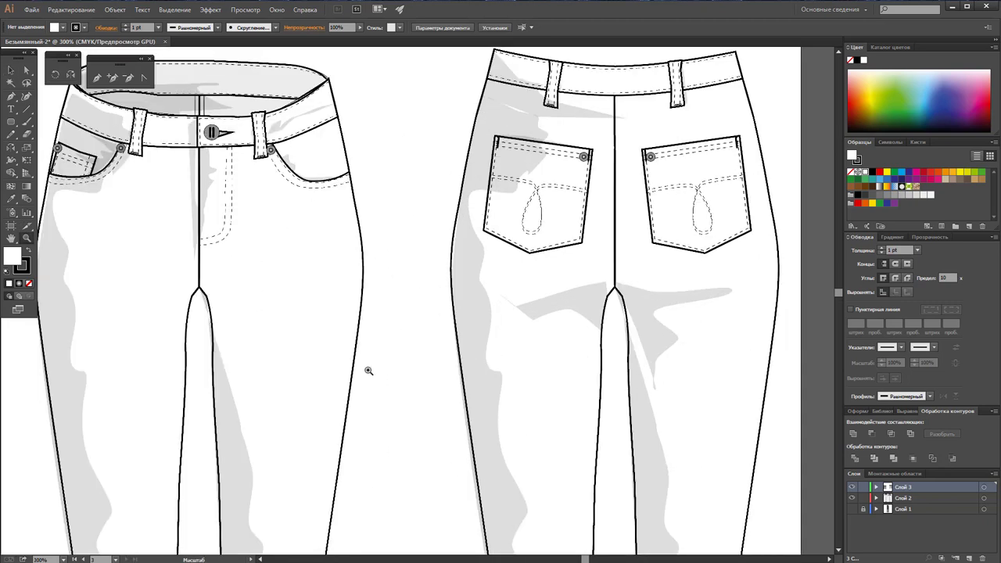
pyautogui.scroll(1, 369, 371)
pyautogui.hscroll(-1, 319, 489)
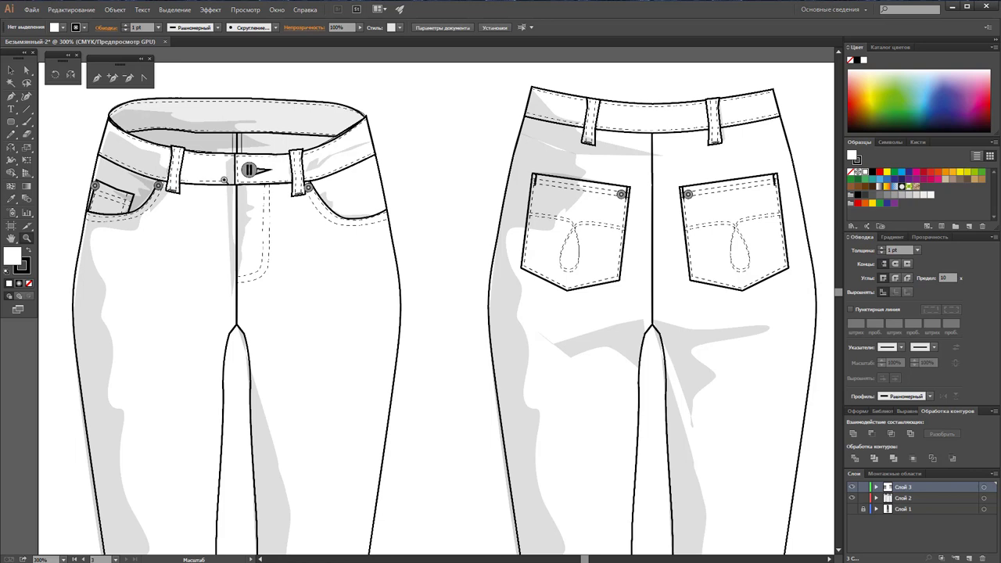
pyautogui.scroll(-3, 307, 202)
pyautogui.scroll(-1, 306, 202)
pyautogui.scroll(-5, 308, 201)
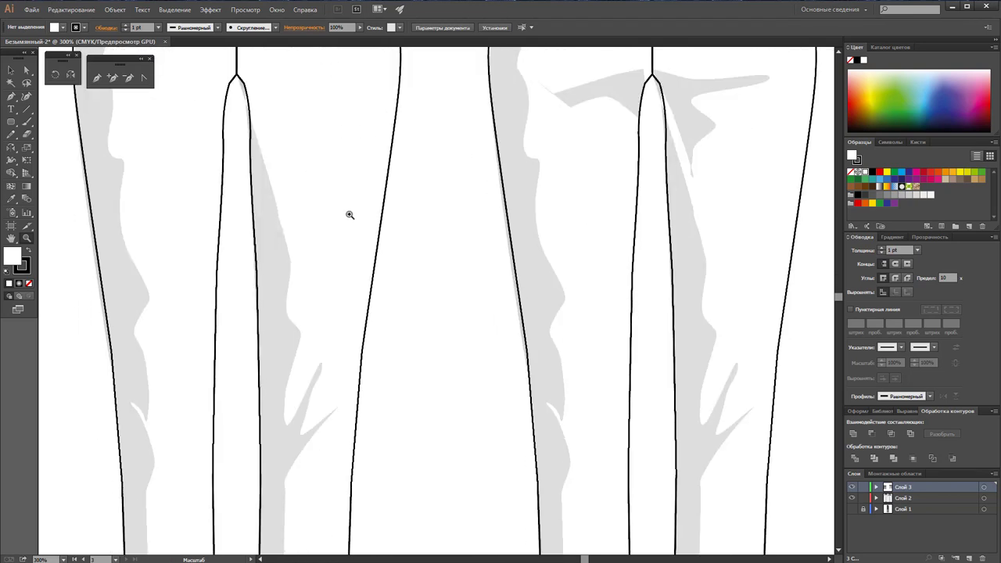
pyautogui.scroll(-5, 351, 214)
pyautogui.scroll(-6, 362, 216)
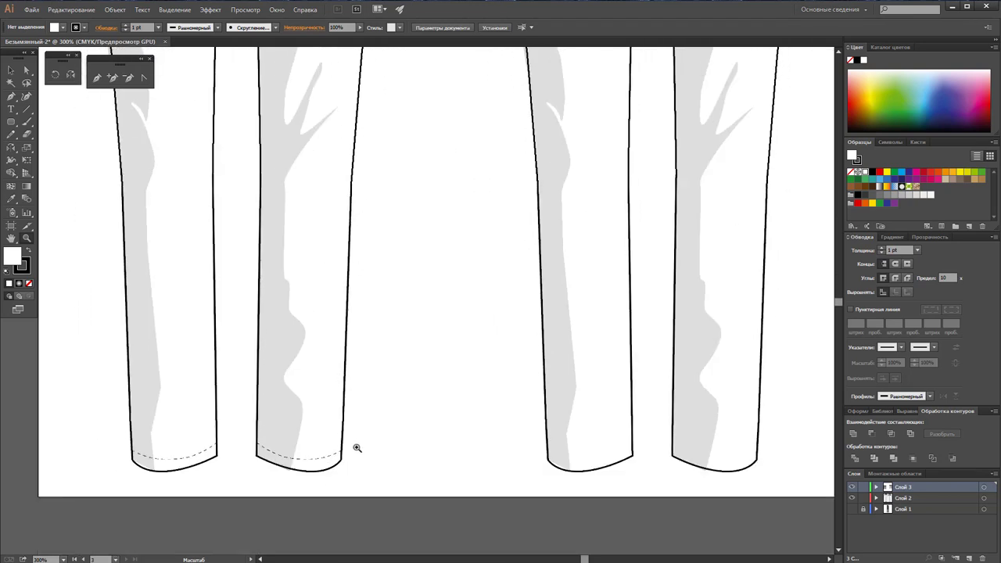
pyautogui.keyDown('alt'); pyautogui.click(394, 334); pyautogui.keyUp('alt')
pyautogui.keyDown('alt'); pyautogui.click(386, 249); pyautogui.keyUp('alt')
pyautogui.keyDown('alt'); pyautogui.click(413, 273); pyautogui.keyUp('alt')
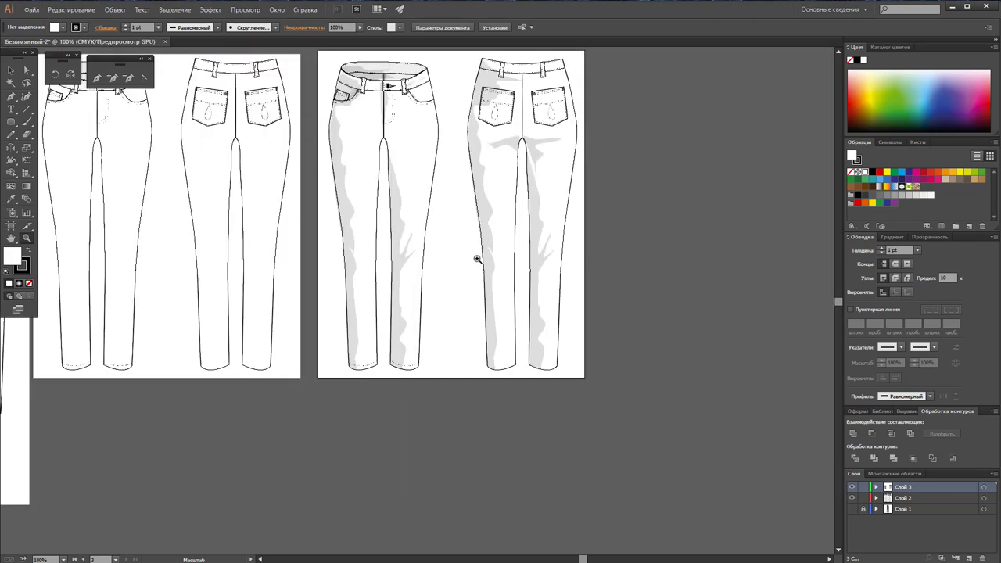
pyautogui.scroll(1, 404, 268)
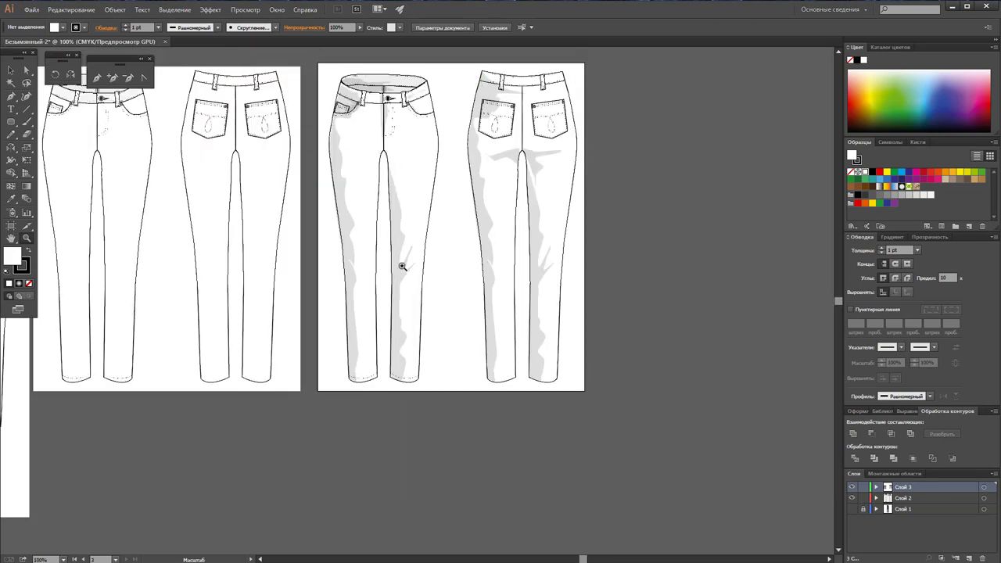
pyautogui.scroll(1, 404, 267)
pyautogui.scroll(1, 435, 260)
pyautogui.scroll(1, 436, 261)
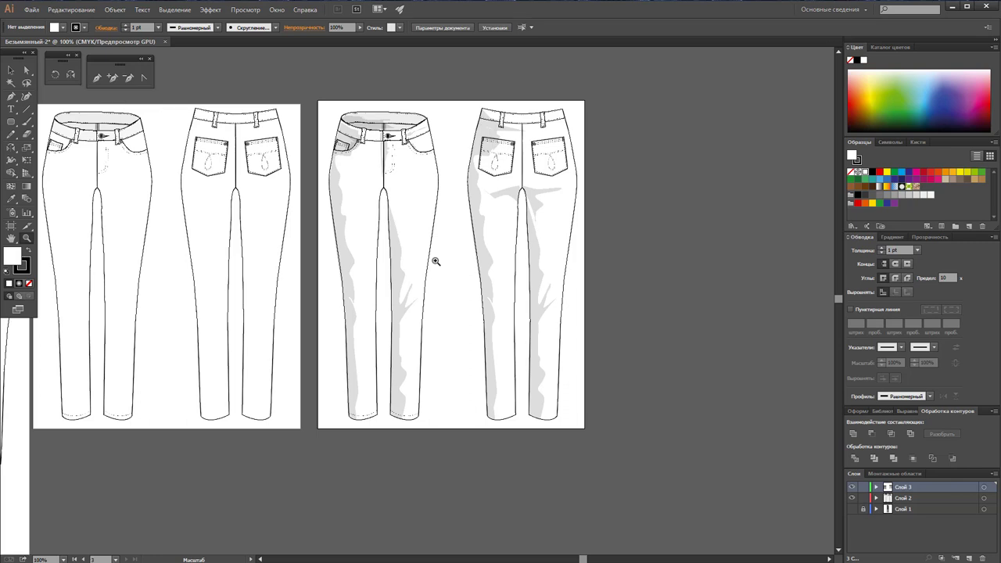
pyautogui.click(261, 559)
pyautogui.click(261, 559)
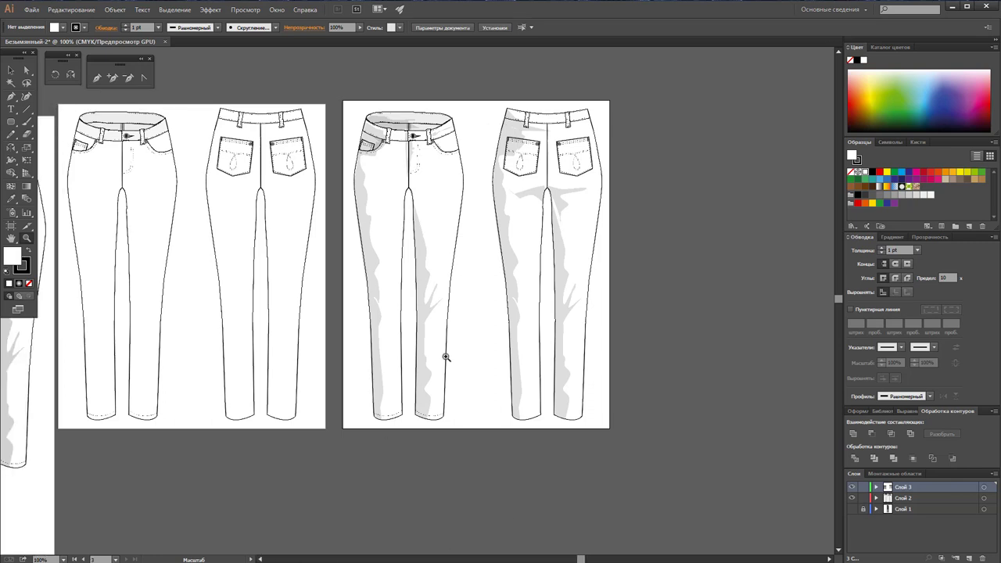